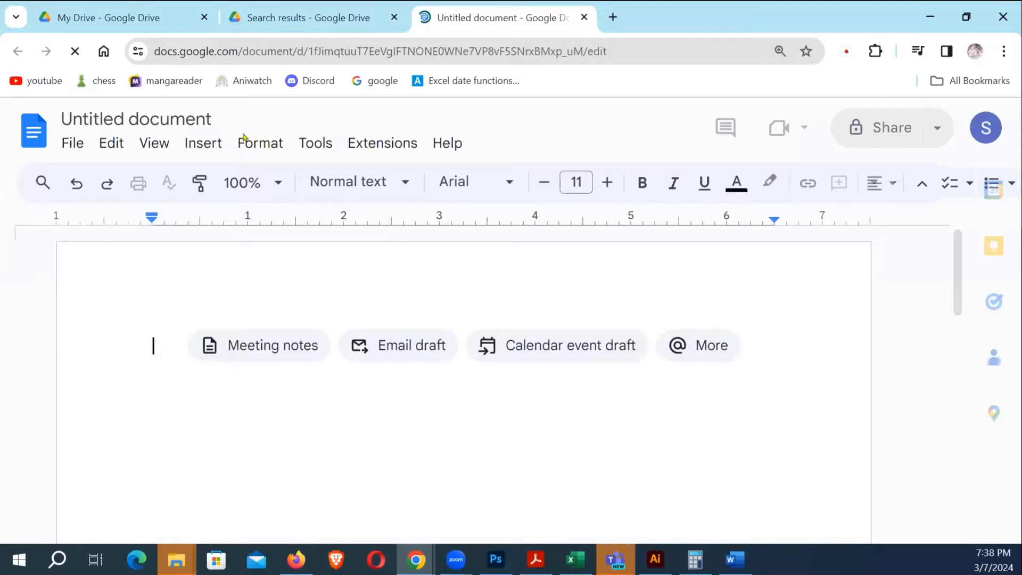
Title the blank Google Doc 'Excel Class Notes & useful links - March 2024 Batch'
{"action": "left_click", "coordinate": [178, 112]}
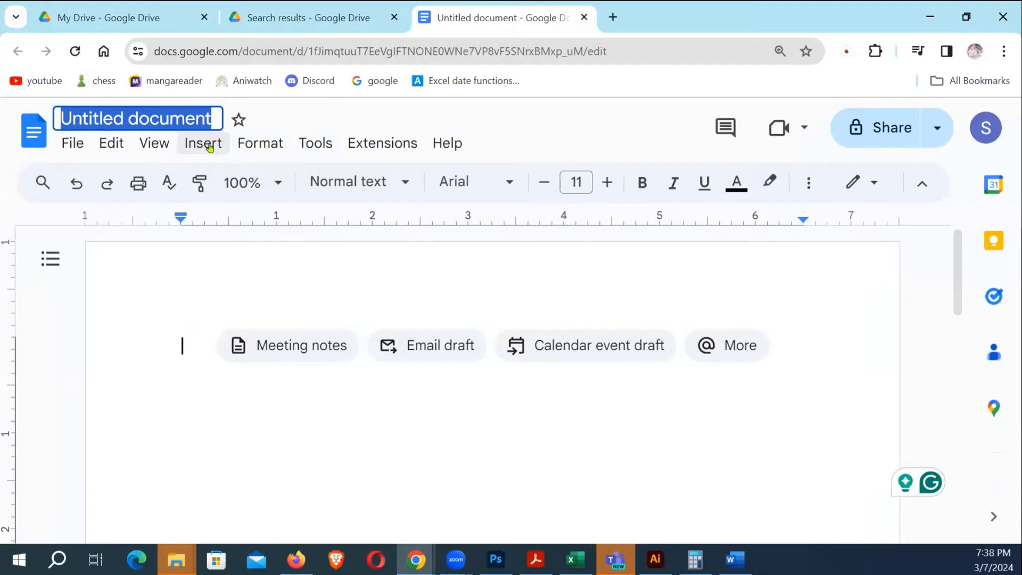
{"action": "type", "text": "Excel Class Notes & useful links - March 2024 Batch"}
{"action": "key", "text": "Return"}
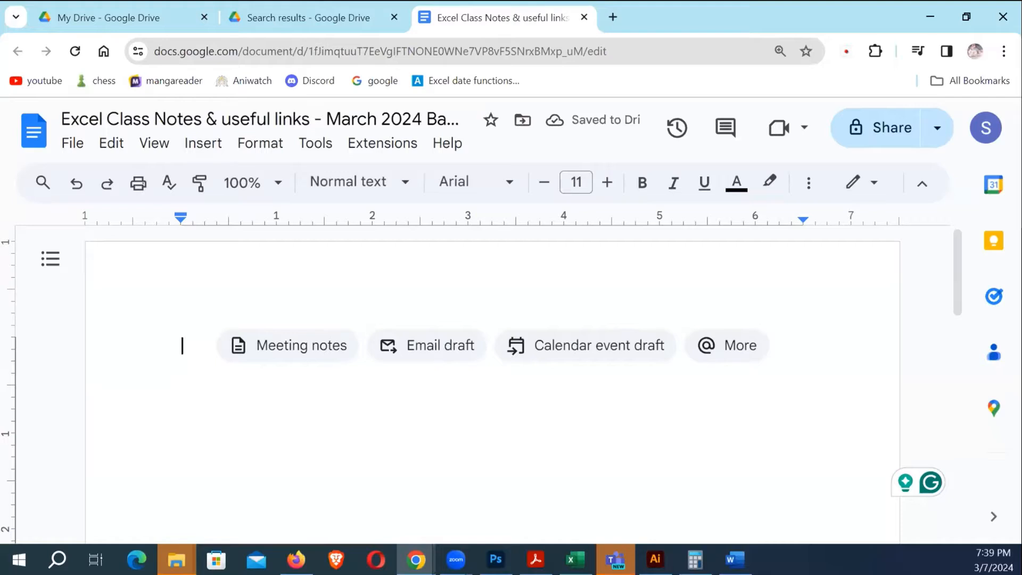
{"action": "key", "text": "alt+Tab"}
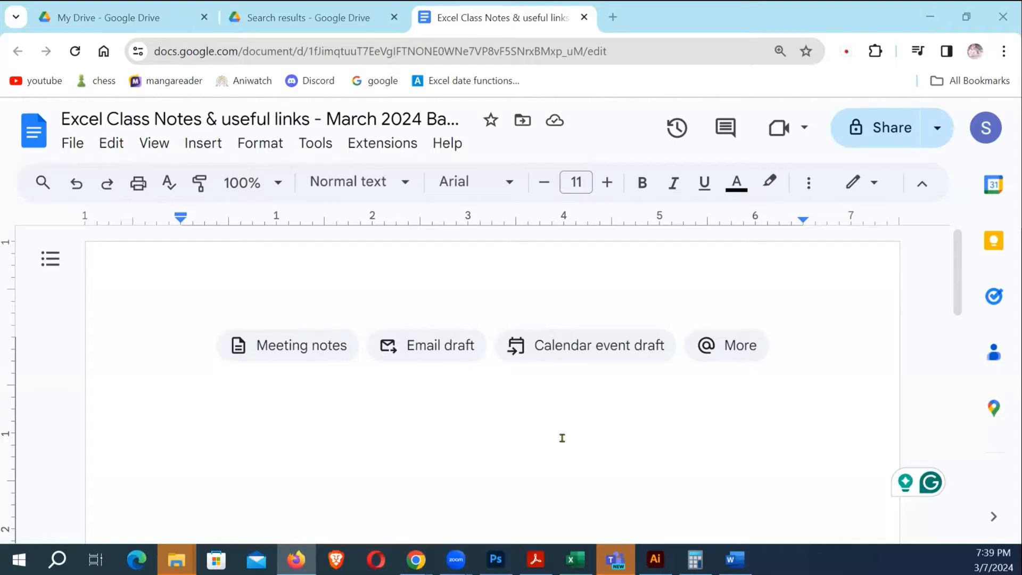
Paste the Excel Basic Calculations Practice Assignment text into the document and return to its top
{"action": "key", "text": "ctrl+v"}
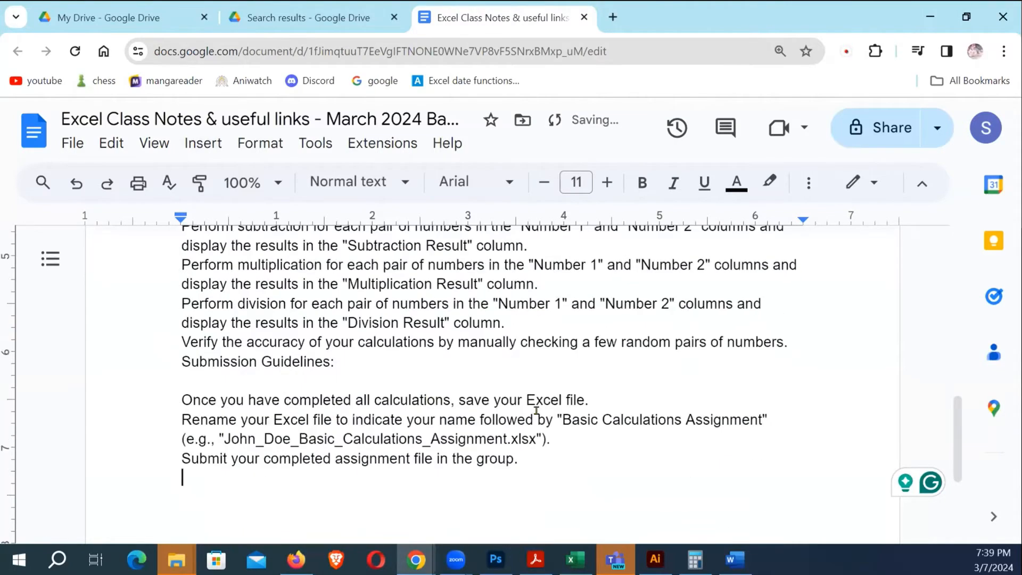
{"action": "scroll", "coordinate": [537, 409], "scroll_direction": "up", "scroll_amount": 15}
{"action": "left_click", "coordinate": [298, 376]}
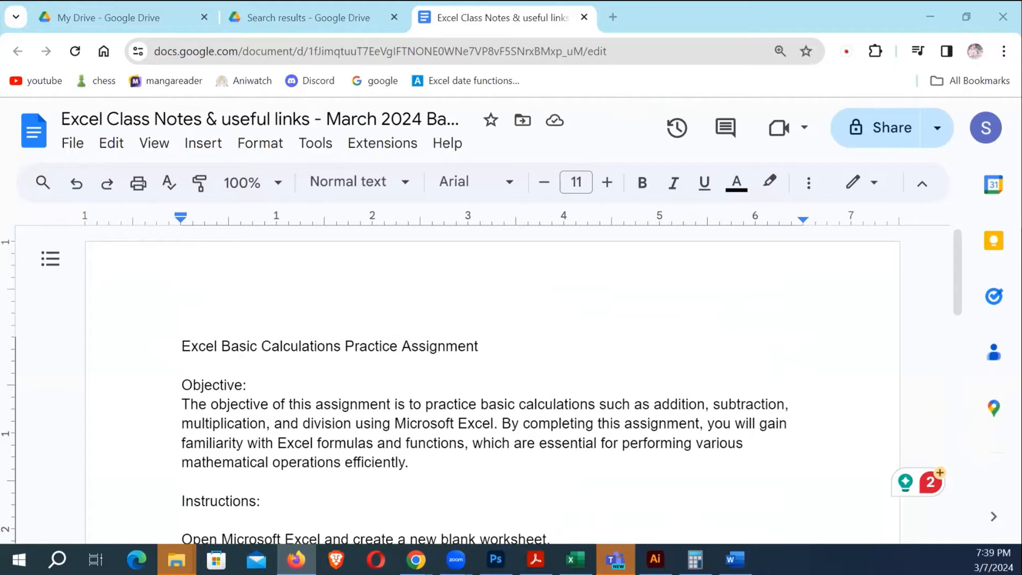
{"action": "left_click", "coordinate": [393, 403]}
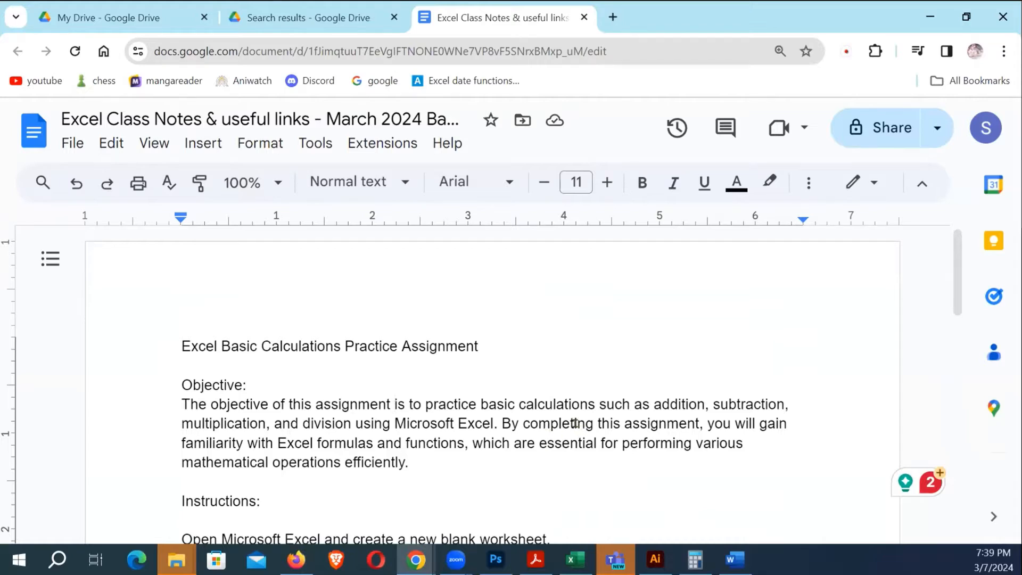
{"action": "left_click", "coordinate": [506, 352]}
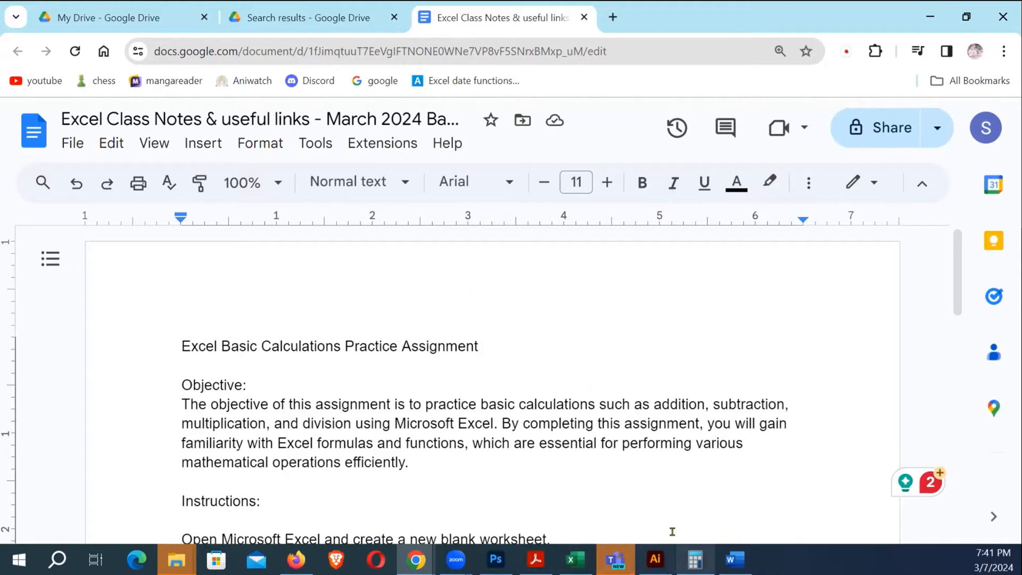
{"action": "left_click", "coordinate": [734, 558]}
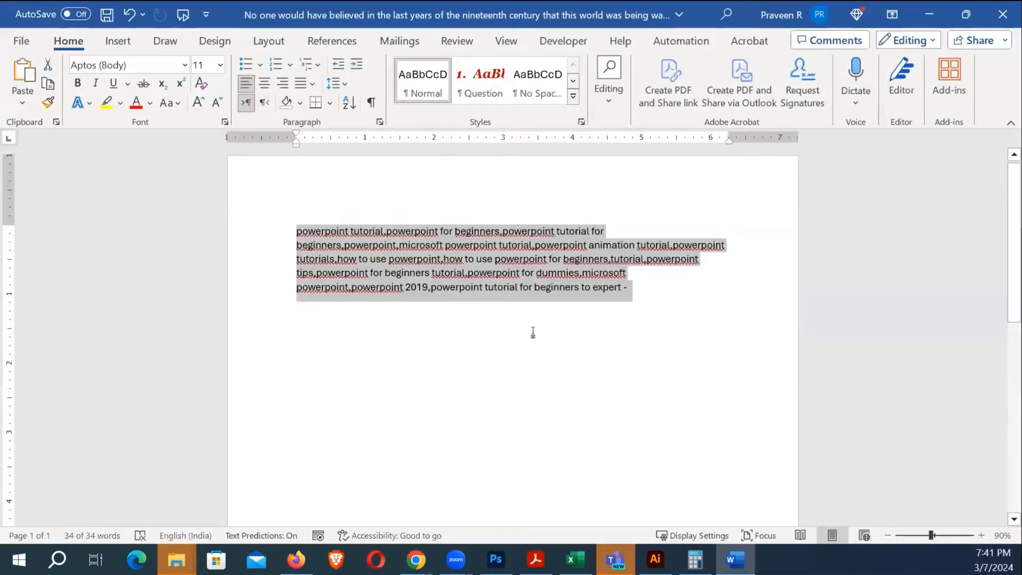
Select all the text and pull the left and right indents inward into a narrow column
{"action": "left_click", "coordinate": [531, 333]}
{"action": "scroll", "coordinate": [634, 388], "scroll_direction": "up", "scroll_amount": 2}
{"action": "key", "text": "ctrl+a"}
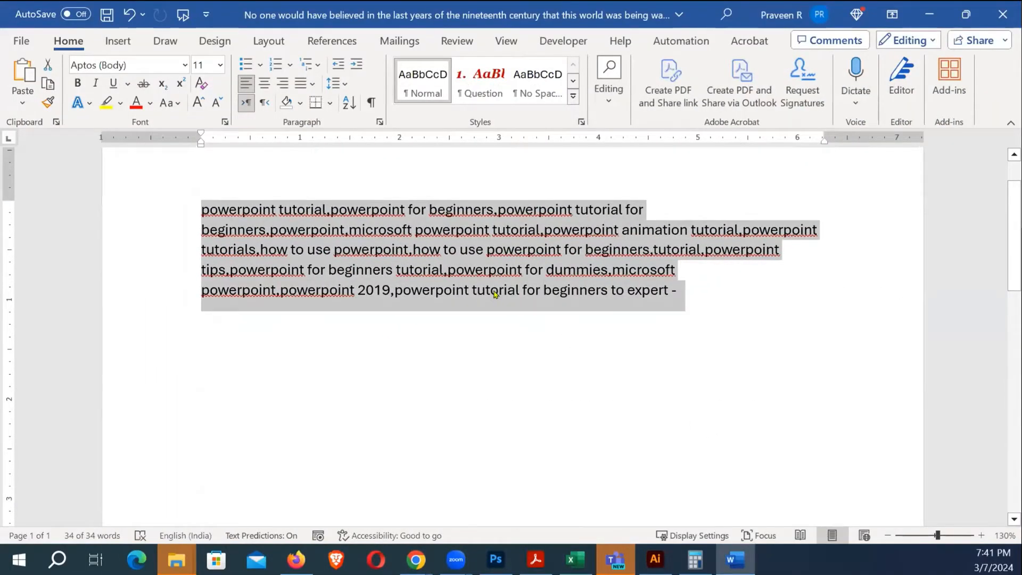
{"action": "left_click_drag", "start_coordinate": [206, 141], "coordinate": [281, 141]}
{"action": "key", "text": "ctrl+a"}
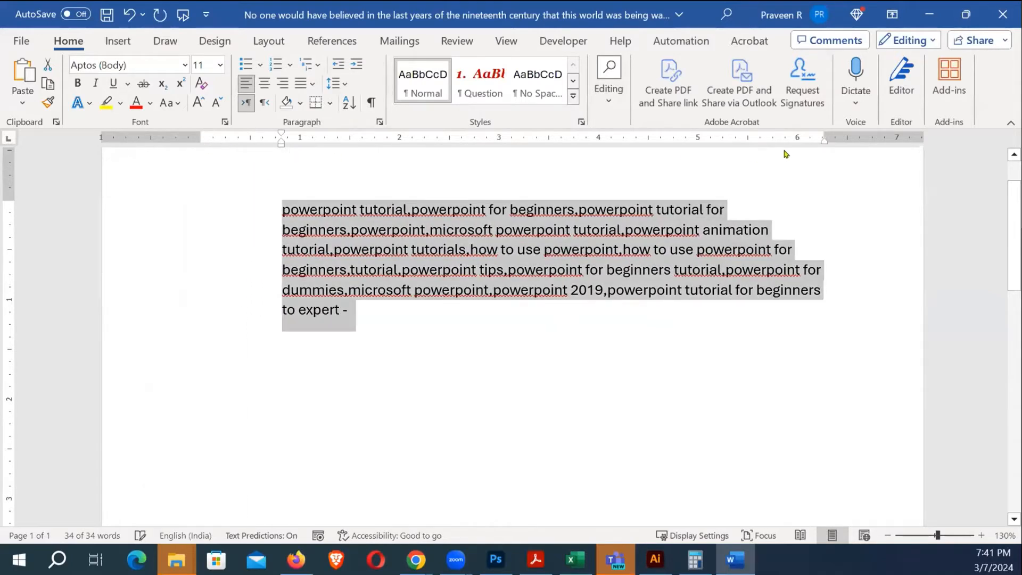
{"action": "left_click_drag", "start_coordinate": [823, 142], "coordinate": [661, 142]}
{"action": "left_click_drag", "start_coordinate": [575, 145], "coordinate": [344, 140]}
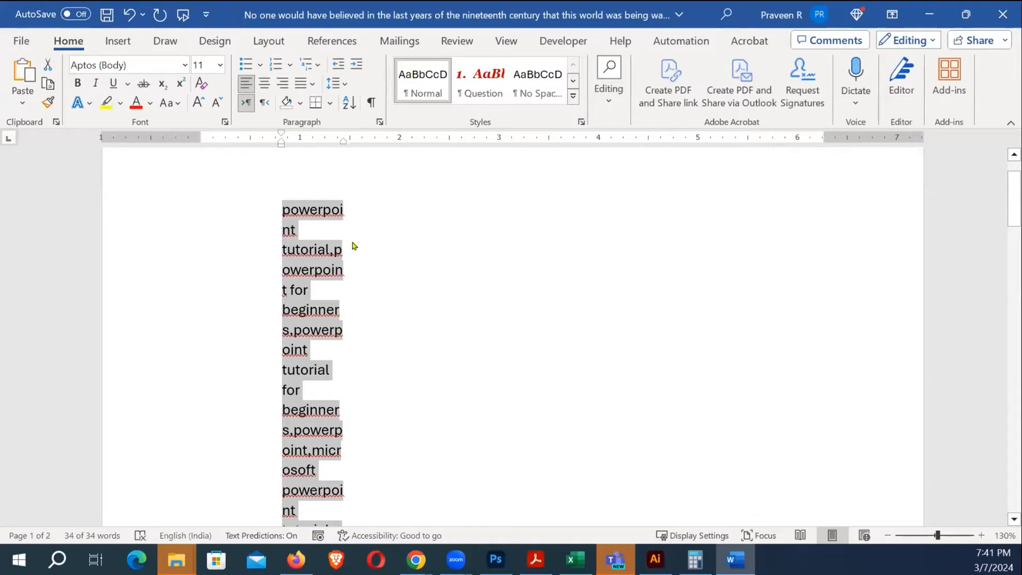
{"action": "left_click_drag", "start_coordinate": [344, 144], "coordinate": [308, 148]}
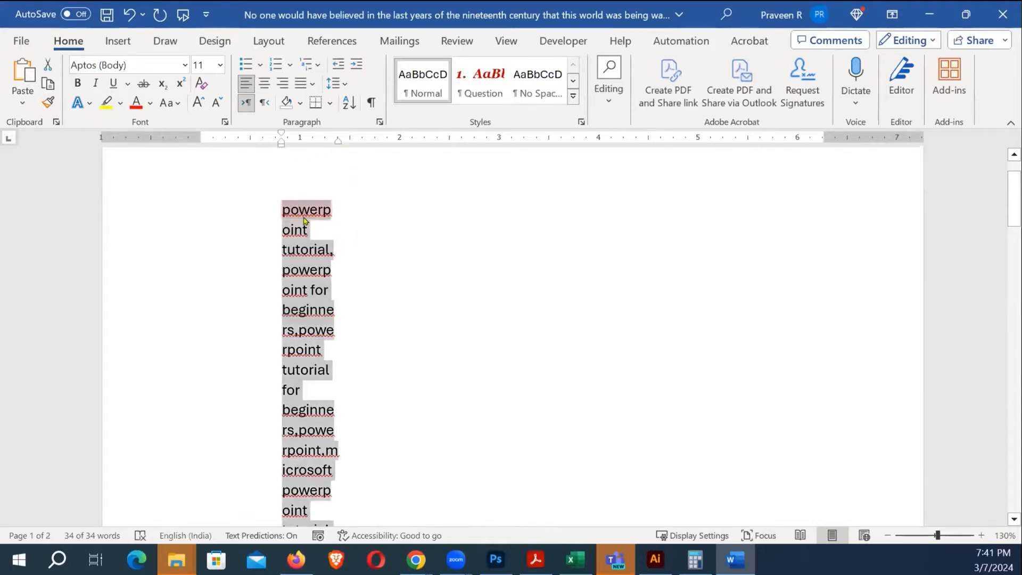
Type the person's first name and surname on separate lines over the selected text
{"action": "type", "text": "Prta"}
{"action": "key", "text": "BackSpace"}
{"action": "key", "text": "BackSpace"}
{"action": "key", "text": "BackSpace"}
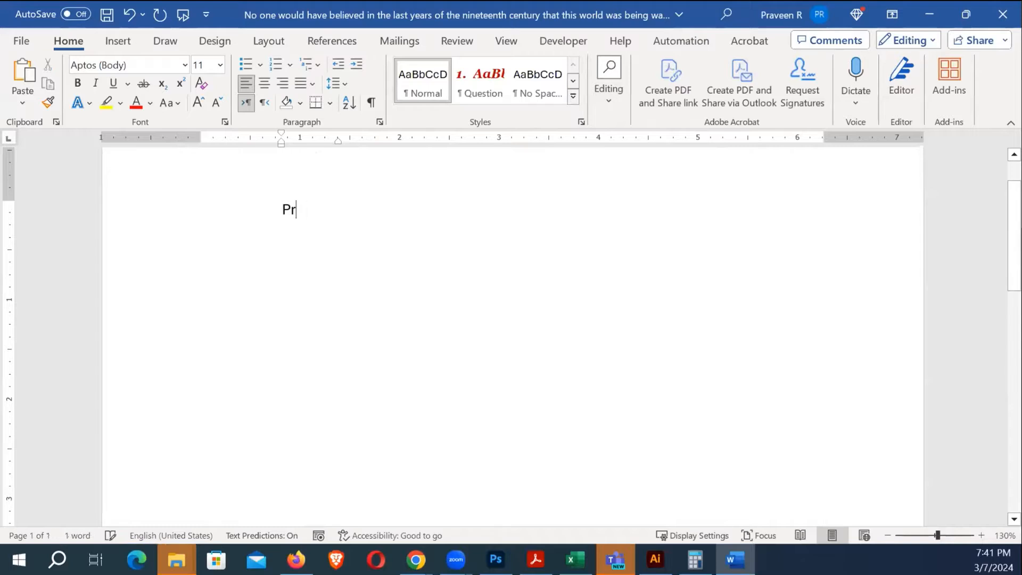
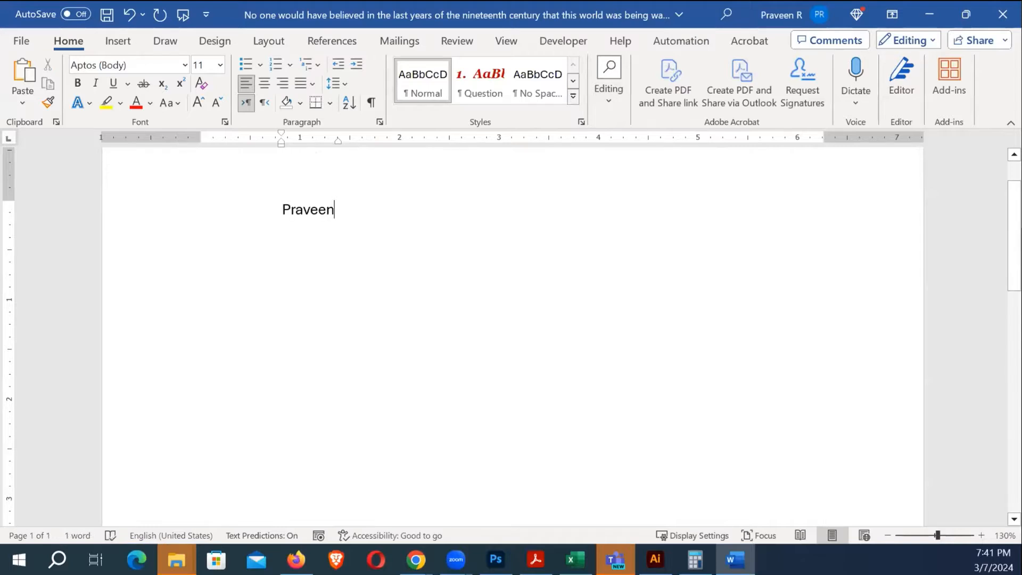
{"action": "key", "text": "Return"}
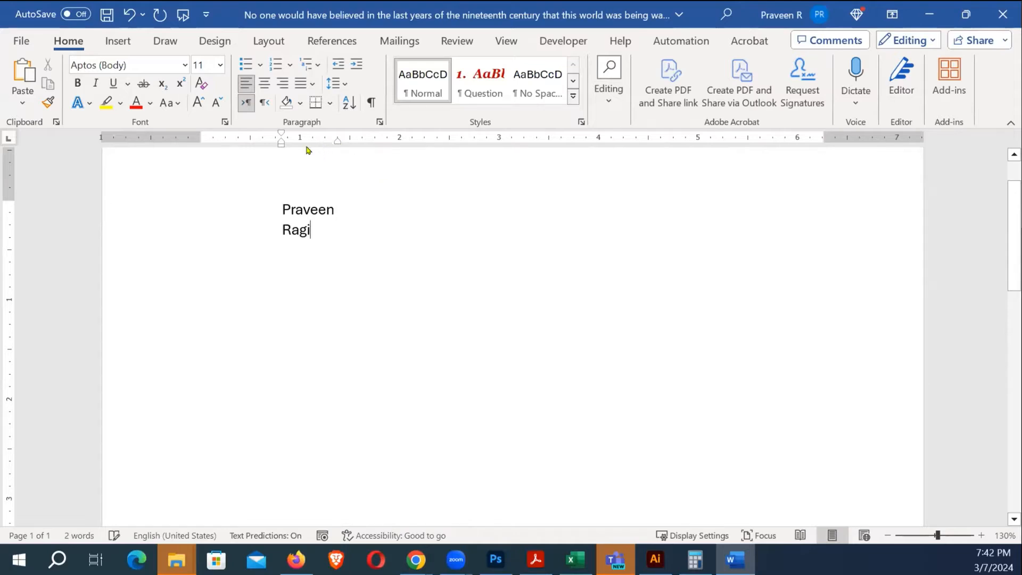
Widen the right indent so the name fits on a single line
{"action": "left_click", "coordinate": [281, 143]}
{"action": "left_click", "coordinate": [281, 143]}
{"action": "left_click", "coordinate": [281, 145]}
{"action": "left_click", "coordinate": [338, 142]}
{"action": "left_click_drag", "start_coordinate": [337, 141], "coordinate": [455, 148]}
{"action": "left_click", "coordinate": [280, 143]}
Move both indents back to the page margins, then bring Excel's Sheet2 to the front
{"action": "left_click_drag", "start_coordinate": [281, 144], "coordinate": [238, 144]}
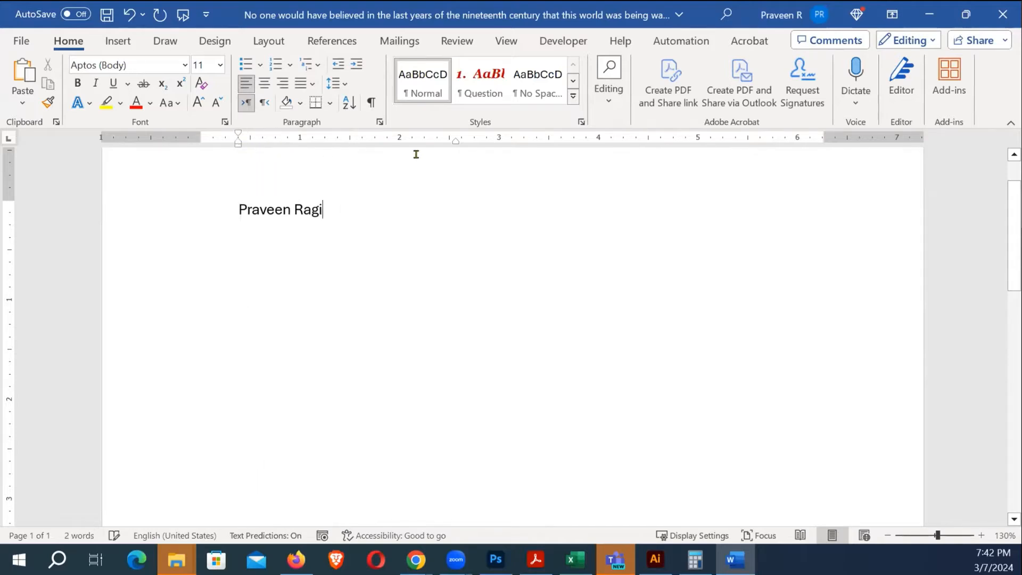
{"action": "left_click_drag", "start_coordinate": [456, 142], "coordinate": [496, 151]}
{"action": "left_click_drag", "start_coordinate": [238, 145], "coordinate": [201, 147]}
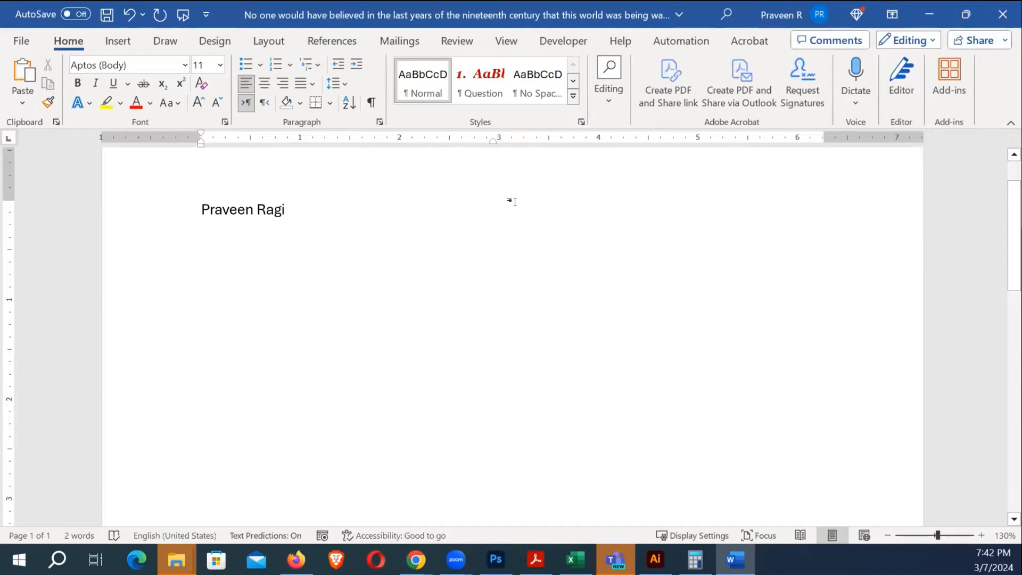
{"action": "mouse_move", "coordinate": [494, 141]}
{"action": "left_mouse_down"}
{"action": "mouse_move", "coordinate": [565, 157]}
{"action": "mouse_move", "coordinate": [821, 156]}
{"action": "left_mouse_up"}
{"action": "scroll", "coordinate": [368, 204], "scroll_direction": "up", "scroll_amount": 2}
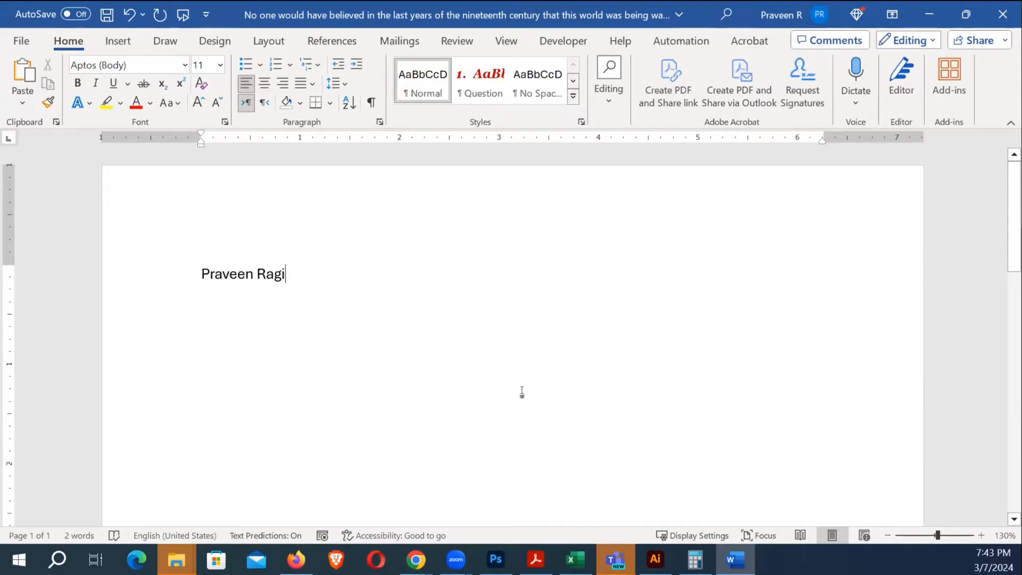
{"action": "left_click", "coordinate": [578, 559]}
{"action": "left_click", "coordinate": [556, 395]}
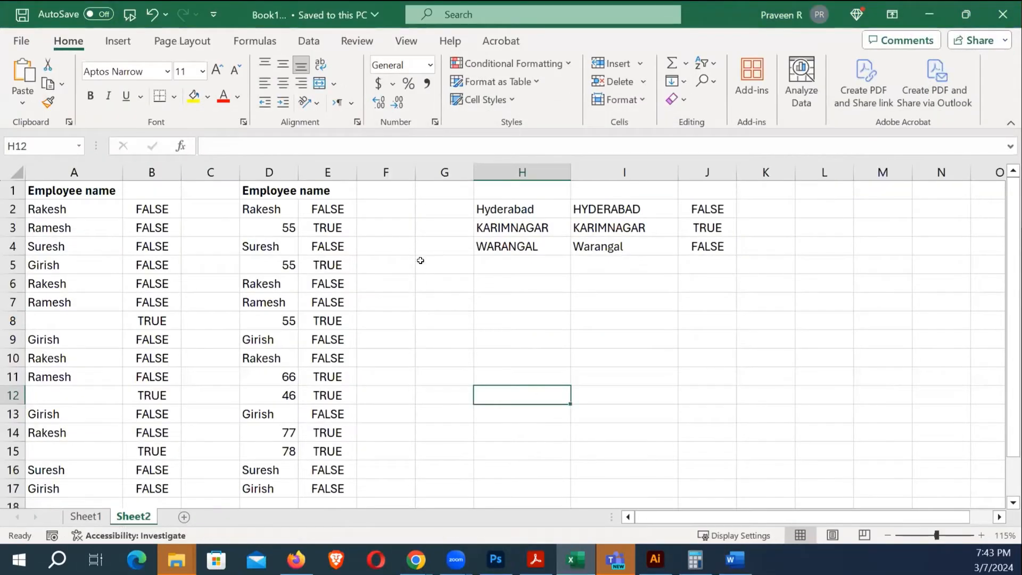
Switch Sheet2 to Page Layout view to see it as printed pages
{"action": "left_click", "coordinate": [413, 277]}
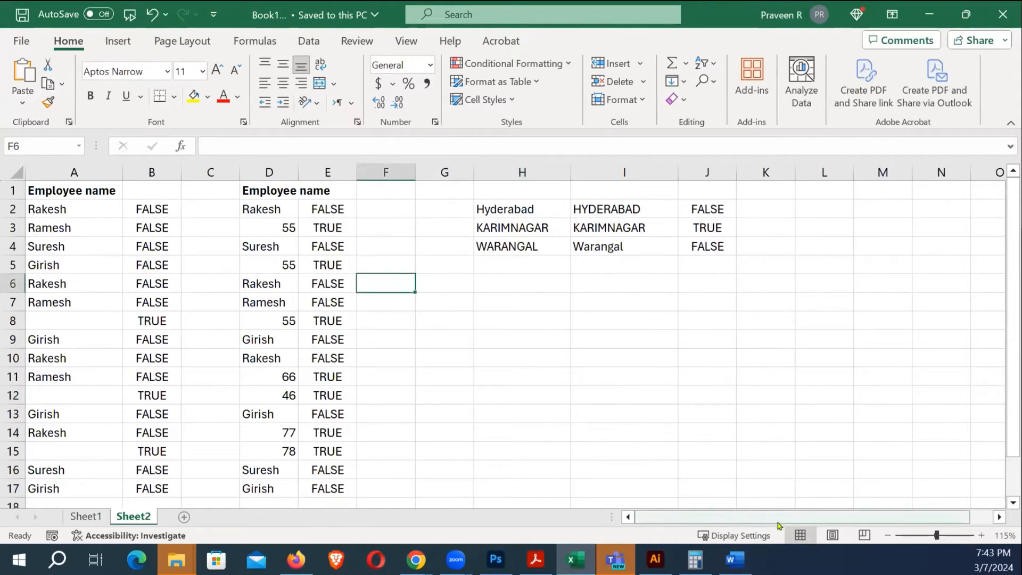
{"action": "left_click", "coordinate": [830, 535]}
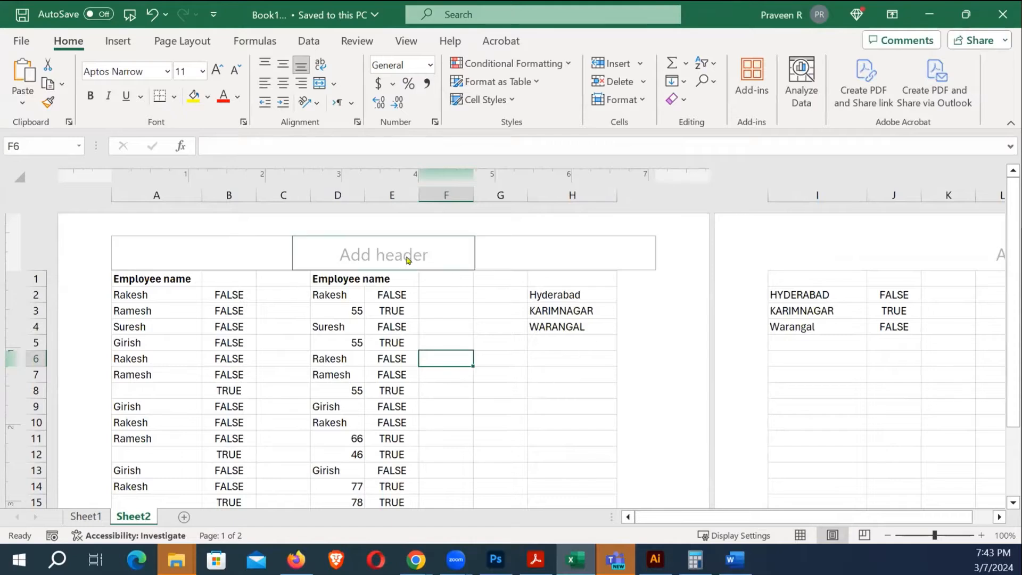
{"action": "left_click", "coordinate": [798, 534]}
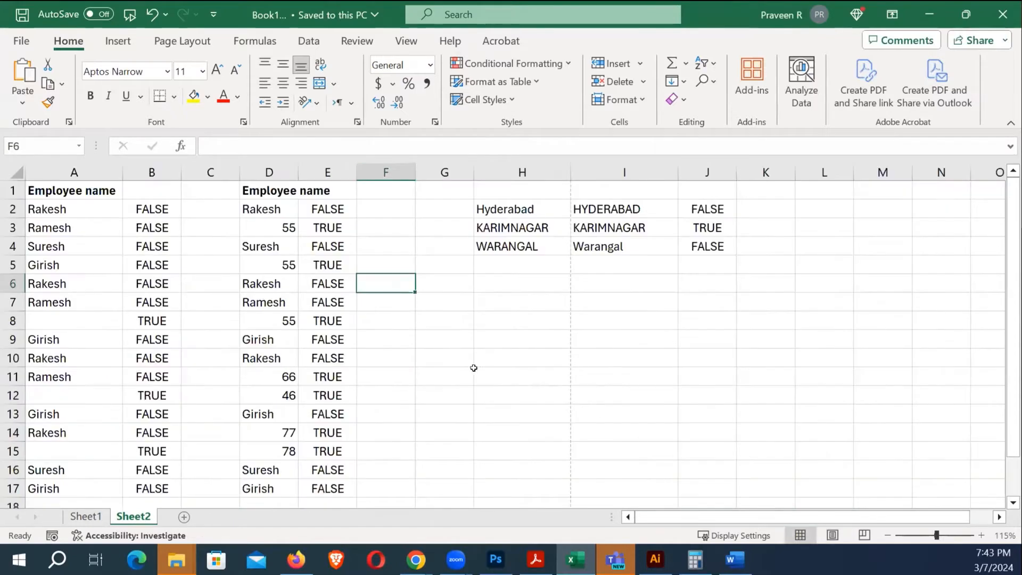
{"action": "scroll", "coordinate": [254, 286], "scroll_direction": "down", "scroll_amount": 5}
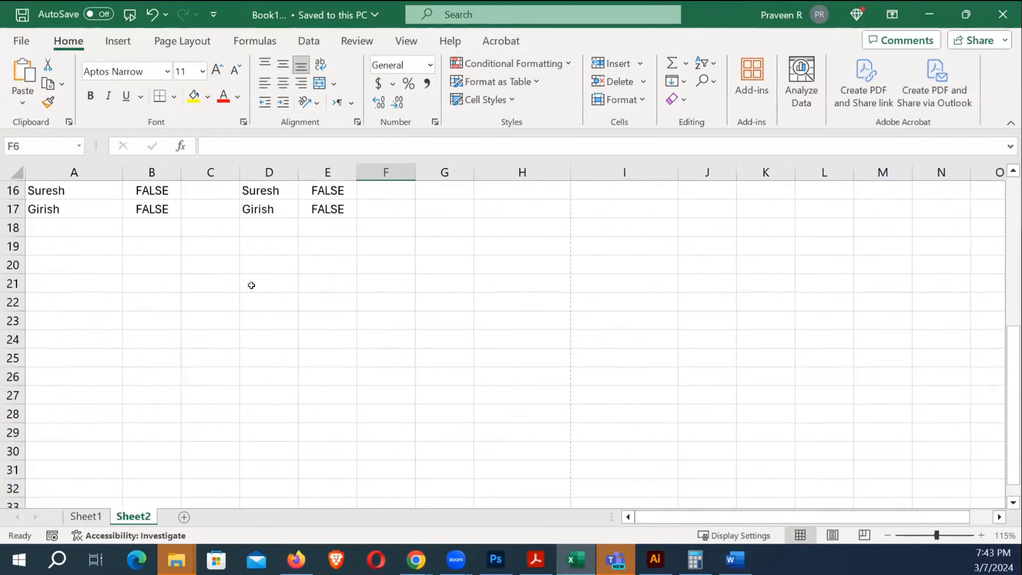
{"action": "scroll", "coordinate": [251, 283], "scroll_direction": "up", "scroll_amount": 5}
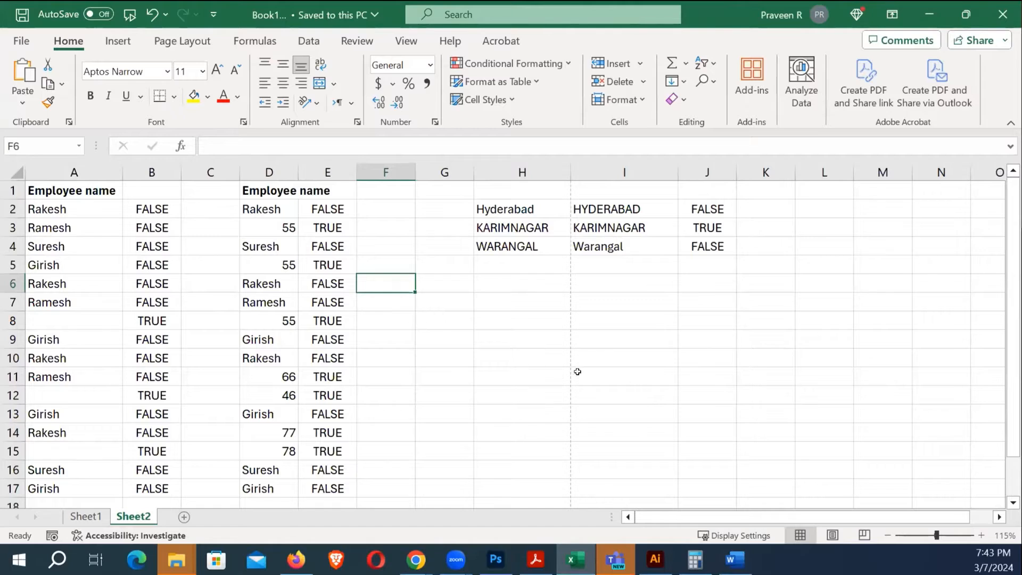
{"action": "left_click", "coordinate": [832, 535]}
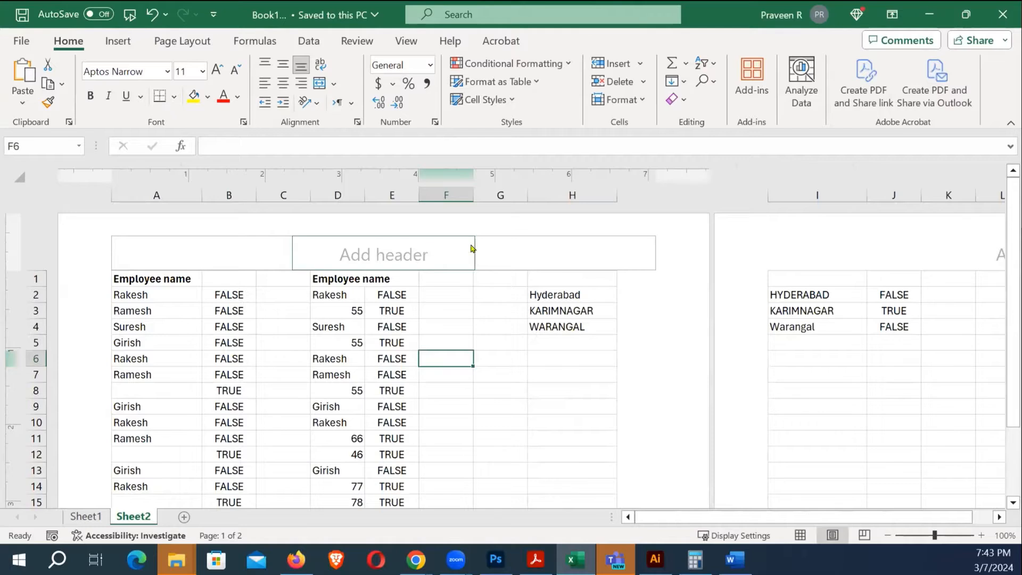
{"action": "scroll", "coordinate": [622, 346], "scroll_direction": "down", "scroll_amount": 10}
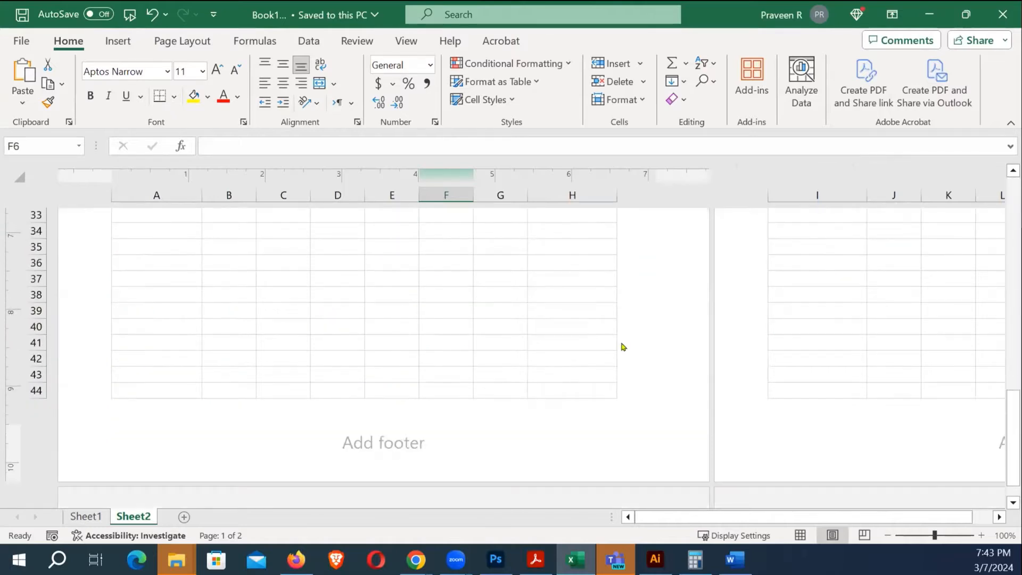
{"action": "scroll", "coordinate": [622, 347], "scroll_direction": "up", "scroll_amount": 15}
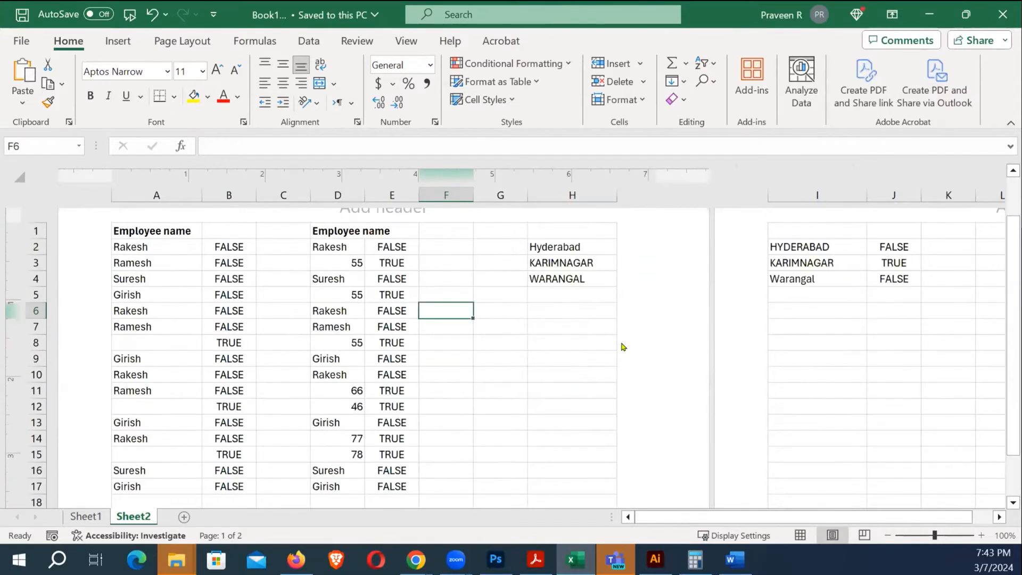
{"action": "scroll", "coordinate": [622, 346], "scroll_direction": "up", "scroll_amount": 1}
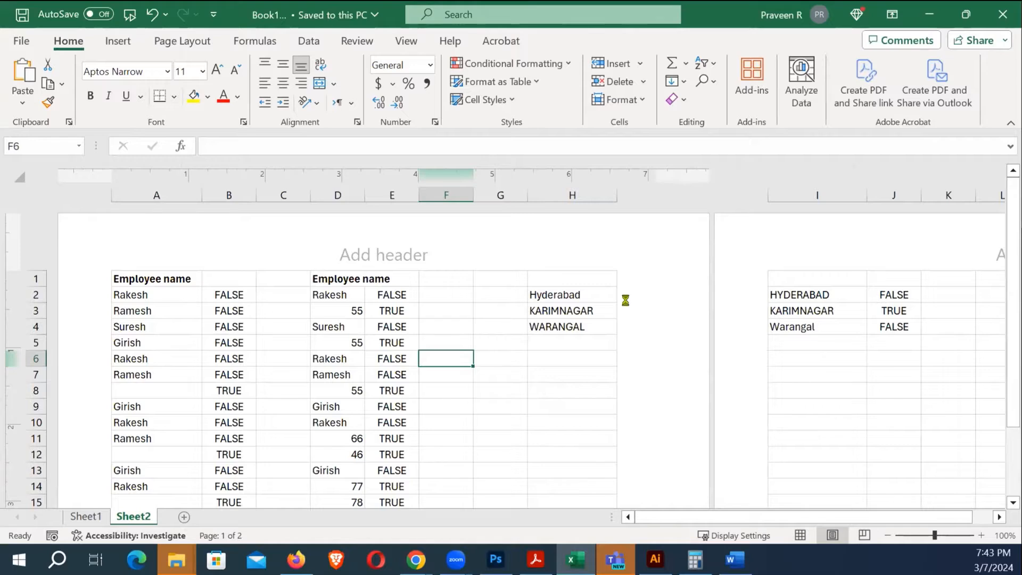
Check the sheet's print preview with Ctrl+P, then close it
{"action": "key", "text": "ctrl+p"}
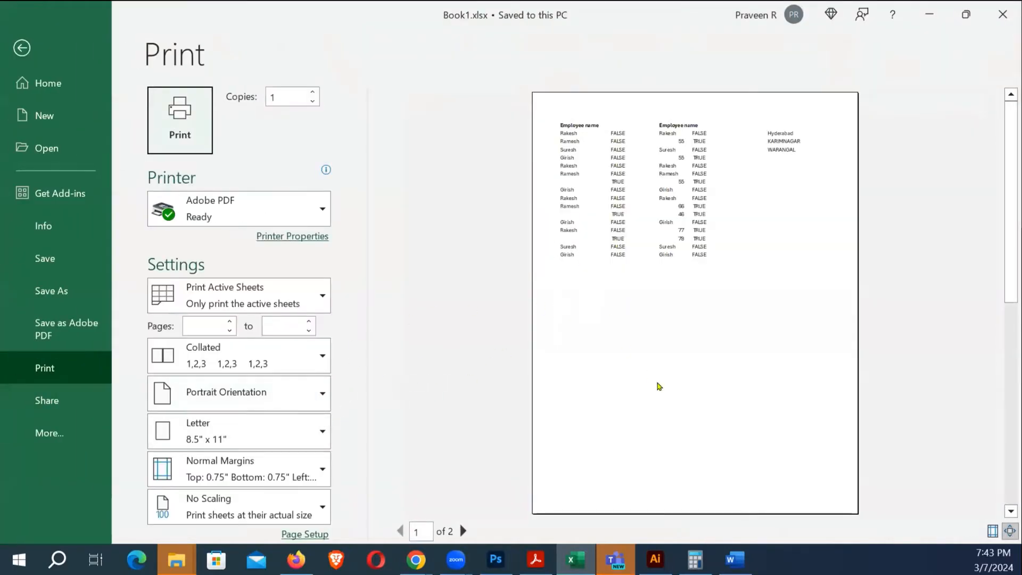
{"action": "scroll", "coordinate": [558, 405], "scroll_direction": "down", "scroll_amount": 2}
{"action": "key", "text": "Escape"}
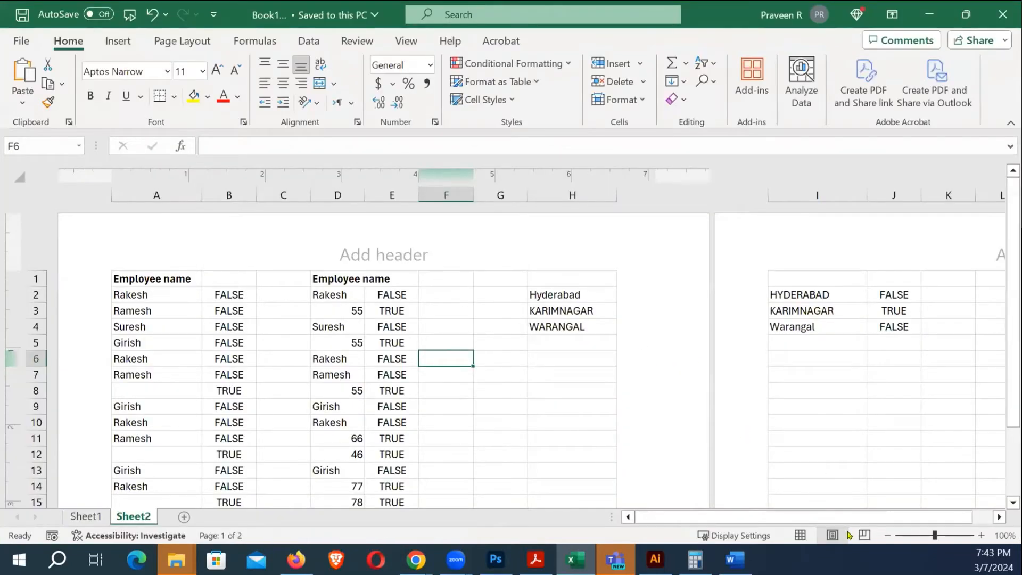
Keep Sheet2's print scale at 100% and apply Narrow page margins
{"action": "left_click", "coordinate": [406, 43]}
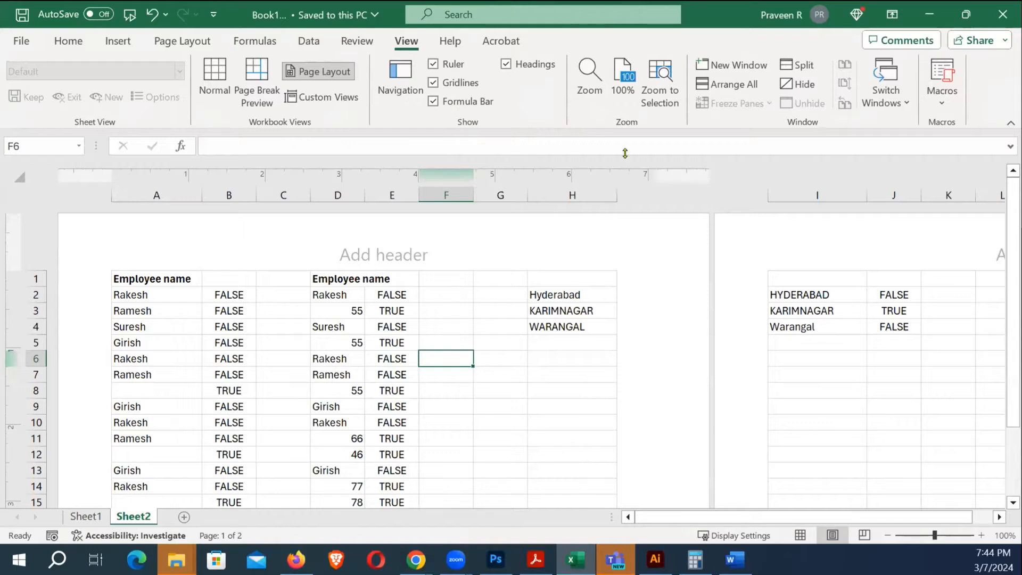
{"action": "left_click", "coordinate": [203, 47]}
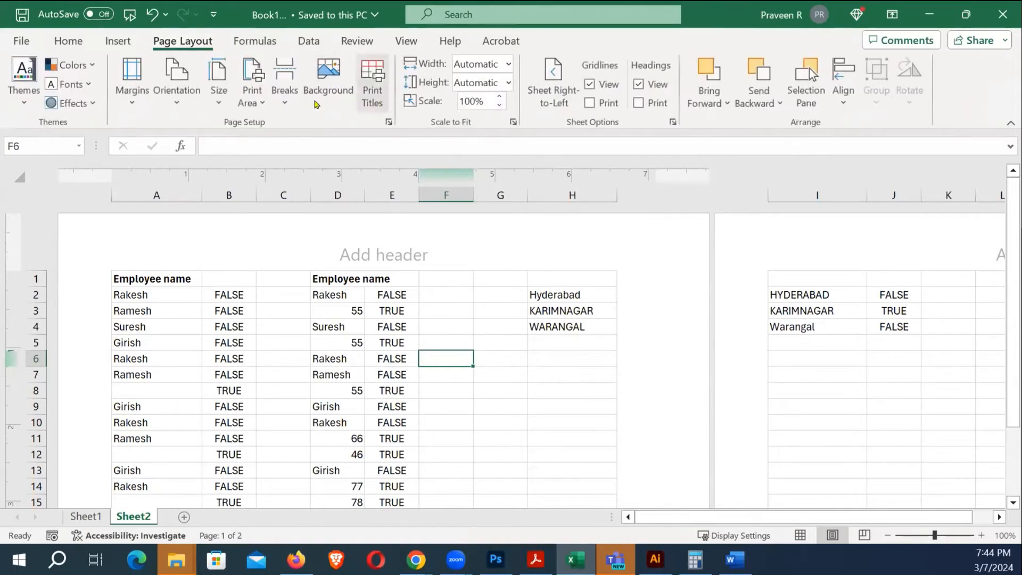
{"action": "left_click", "coordinate": [500, 106]}
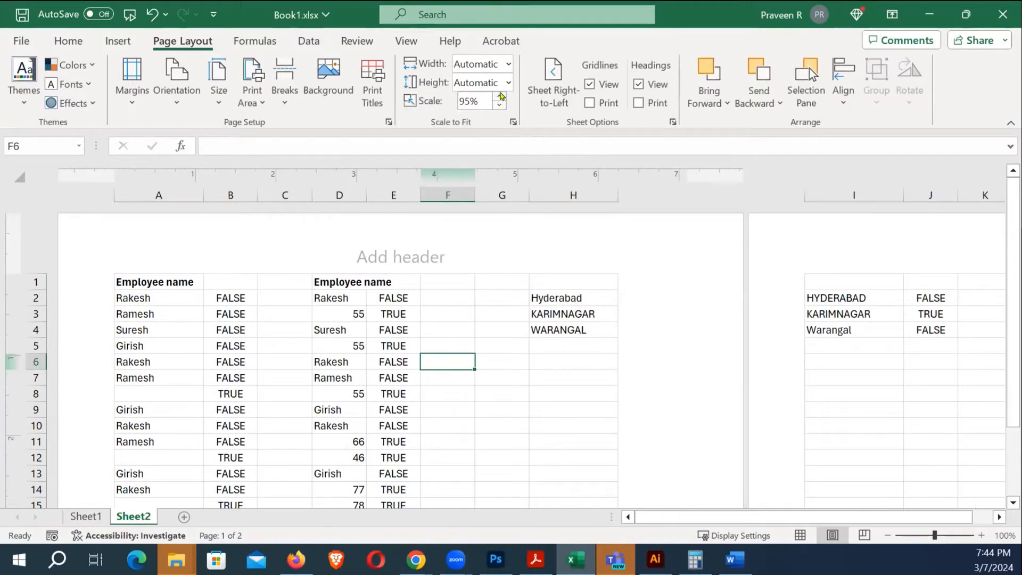
{"action": "left_click", "coordinate": [501, 97]}
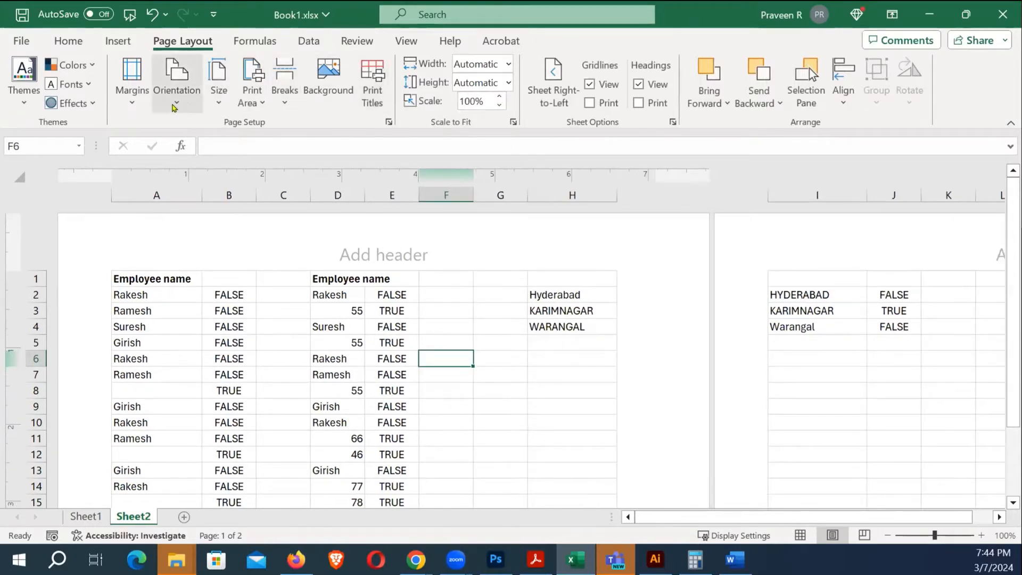
{"action": "left_click", "coordinate": [130, 100]}
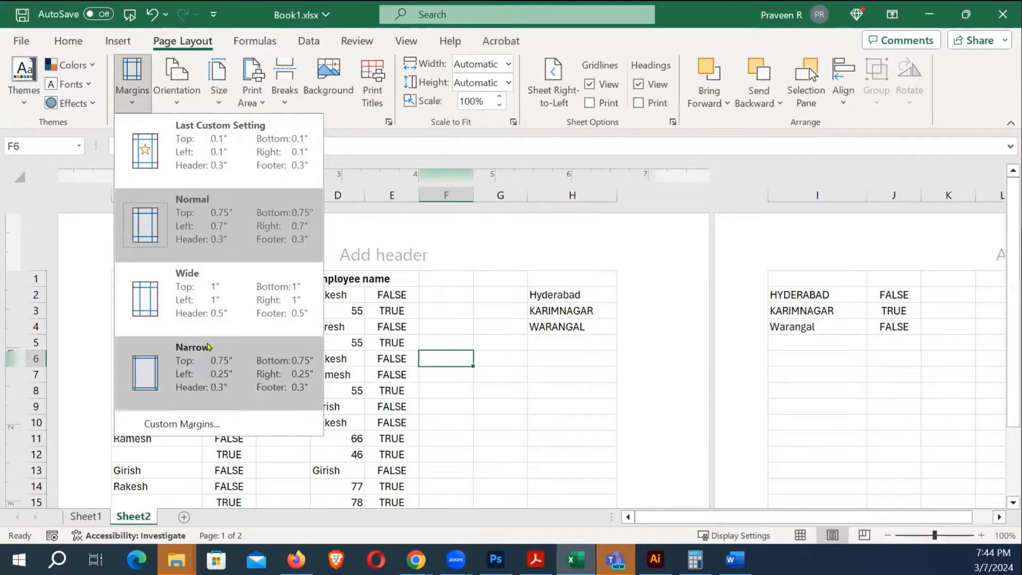
{"action": "left_click", "coordinate": [178, 363]}
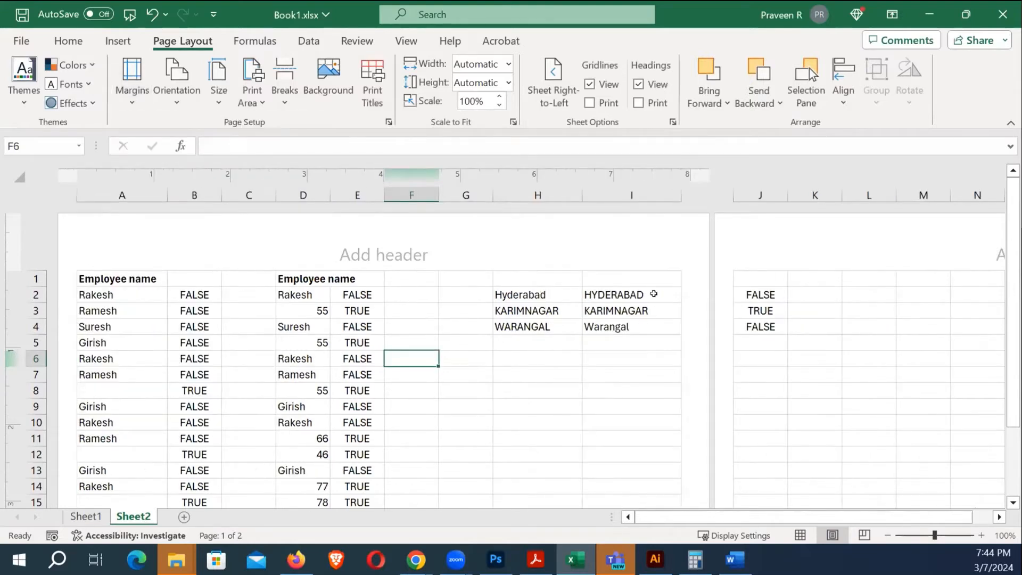
{"action": "scroll", "coordinate": [689, 324], "scroll_direction": "down", "scroll_amount": 11}
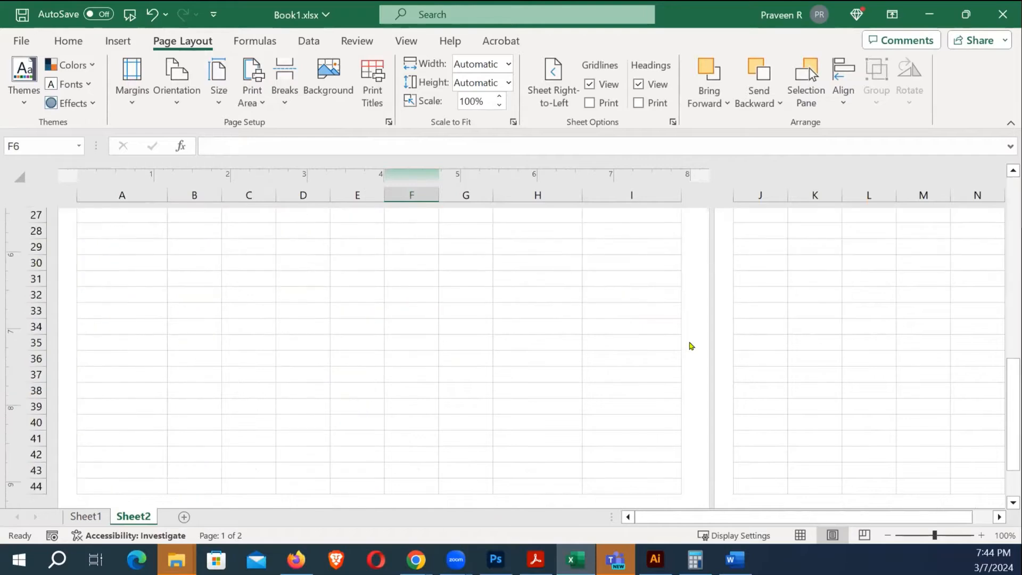
{"action": "scroll", "coordinate": [691, 346], "scroll_direction": "down", "scroll_amount": 2}
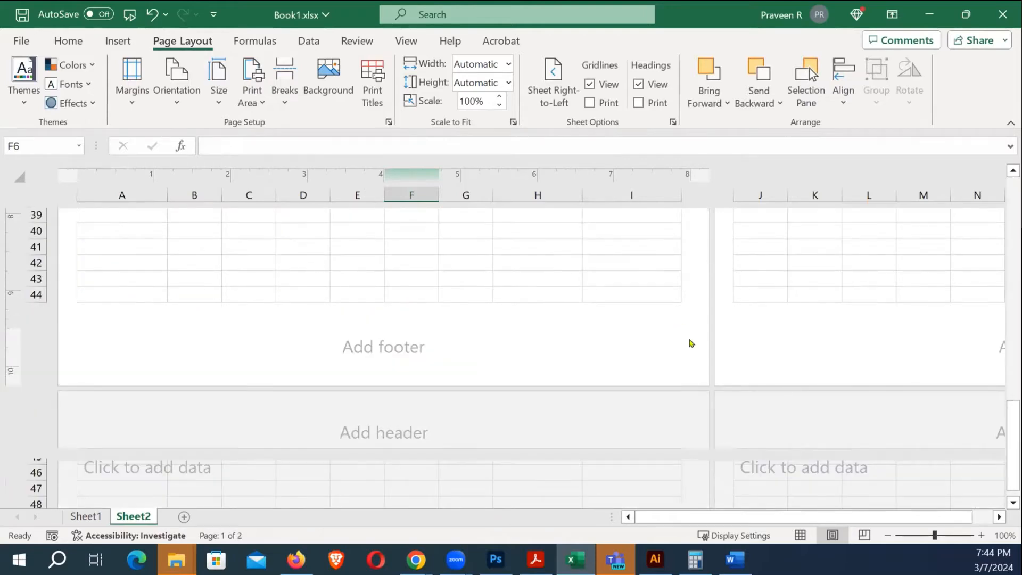
{"action": "scroll", "coordinate": [691, 344], "scroll_direction": "up", "scroll_amount": 14}
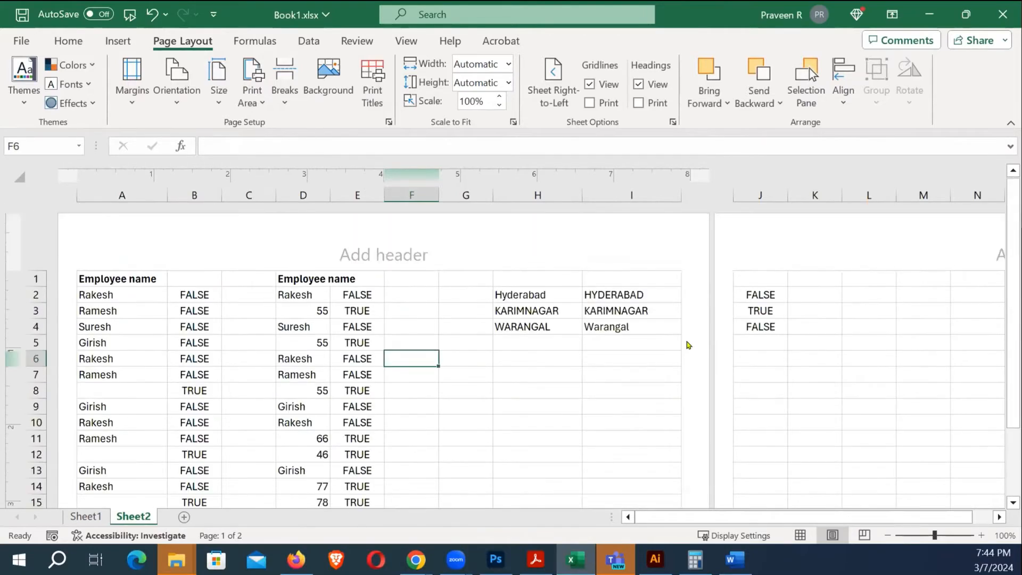
{"action": "left_click", "coordinate": [363, 297]}
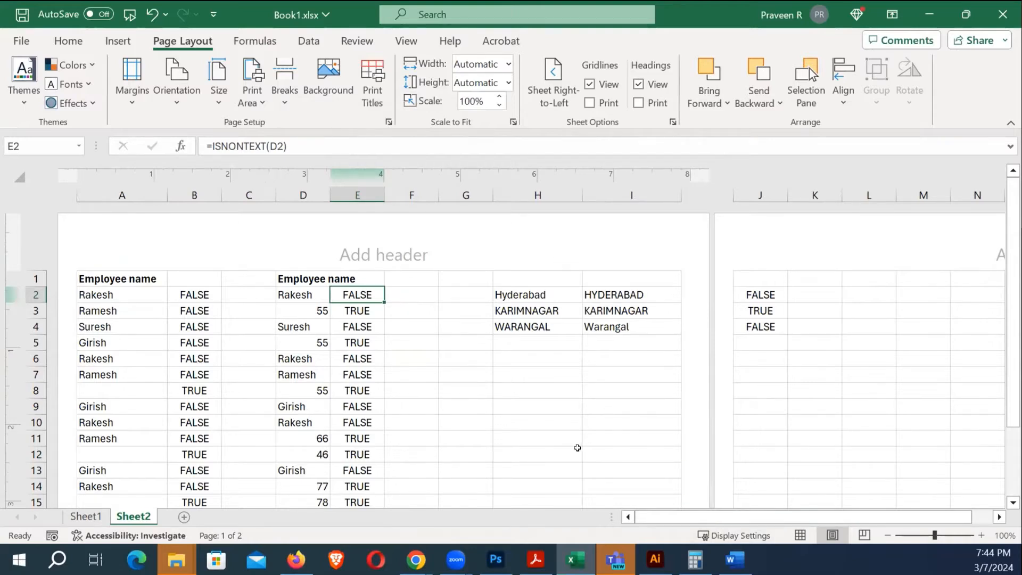
{"action": "mouse_move", "coordinate": [734, 559]}
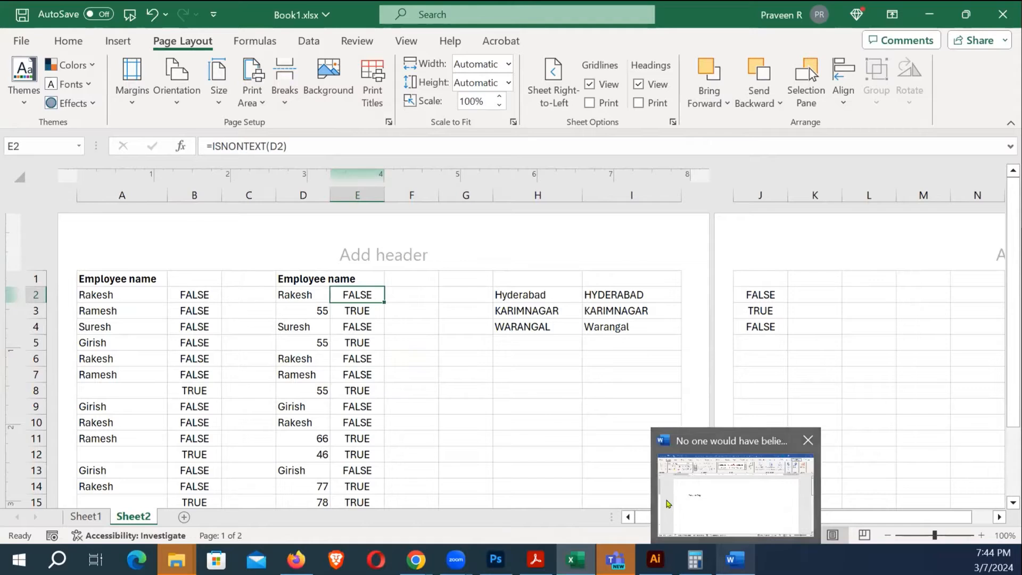
Replace the Word line with January, February and March separated by tabs
{"action": "left_click", "coordinate": [734, 559]}
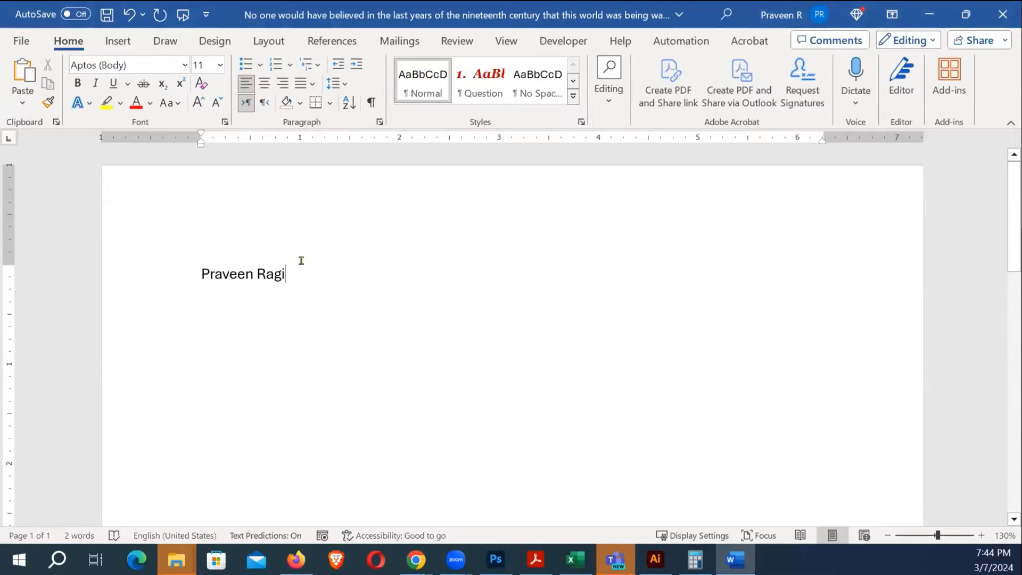
{"action": "left_click", "coordinate": [187, 274]}
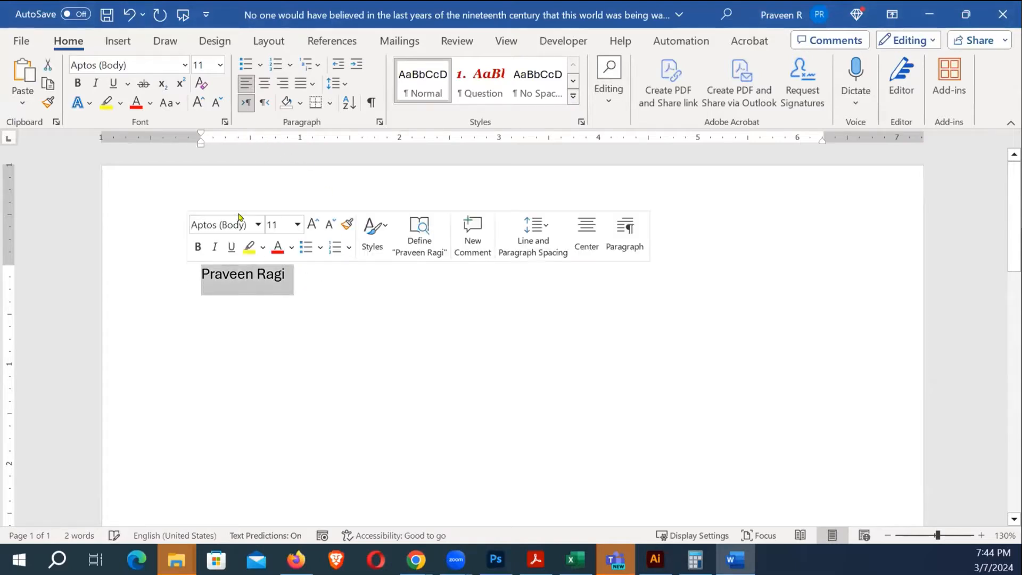
{"action": "left_click", "coordinate": [295, 273]}
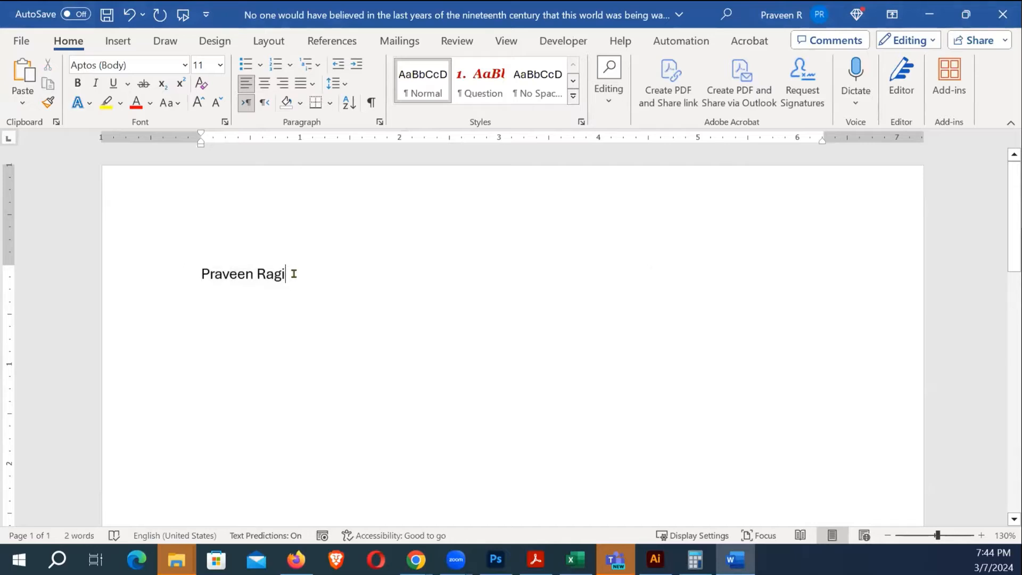
{"action": "key", "text": "ctrl+a"}
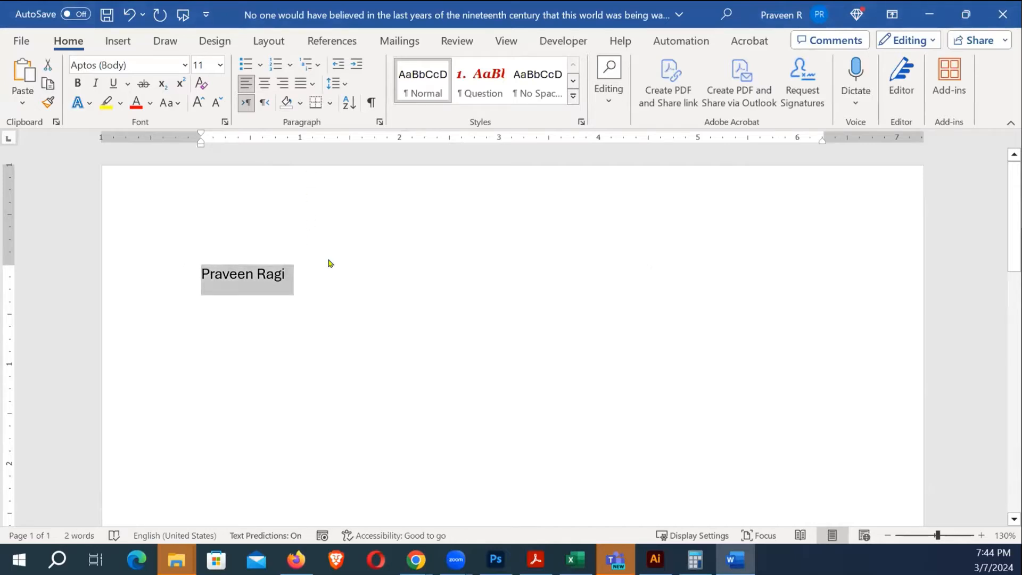
{"action": "type", "text": "Janjuary"}
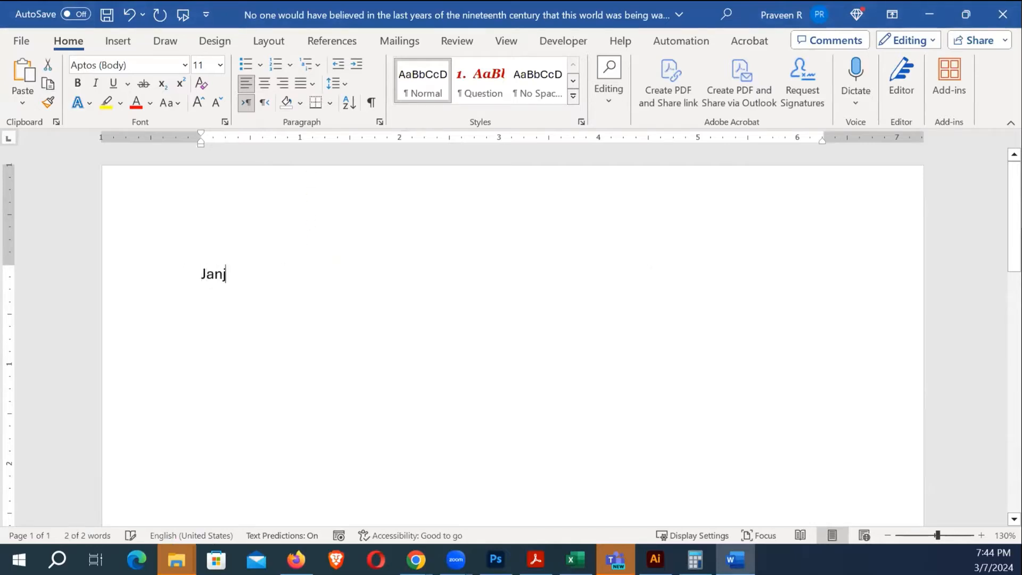
{"action": "key", "text": "BackSpace"}
{"action": "key", "text": "BackSpace"}
{"action": "key", "text": "BackSpace"}
{"action": "key", "text": "BackSpace"}
{"action": "key", "text": "BackSpace"}
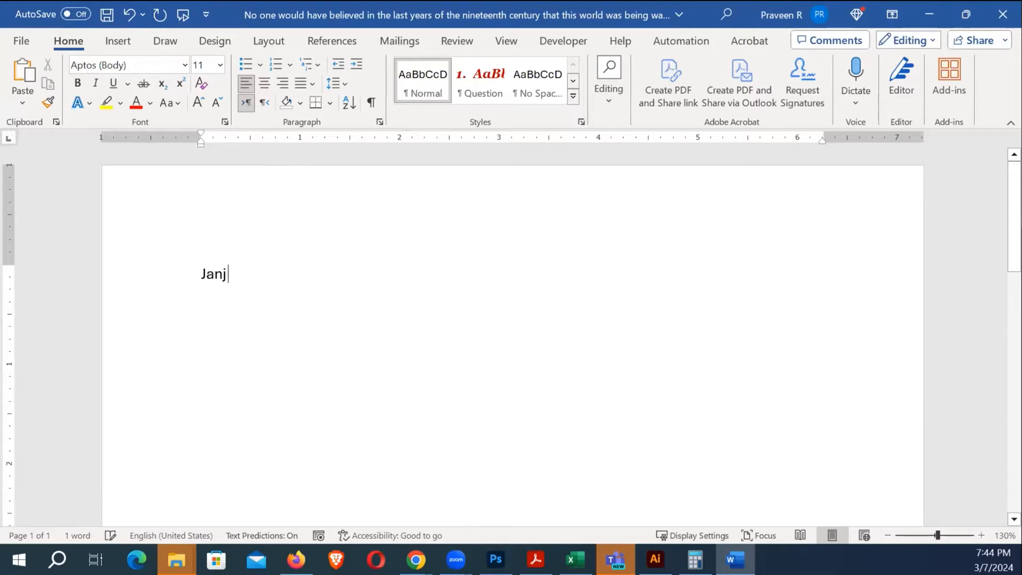
{"action": "type", "text": "nuary"}
{"action": "key", "text": "Tab"}
{"action": "type", "text": "February"}
{"action": "key", "text": "Tab"}
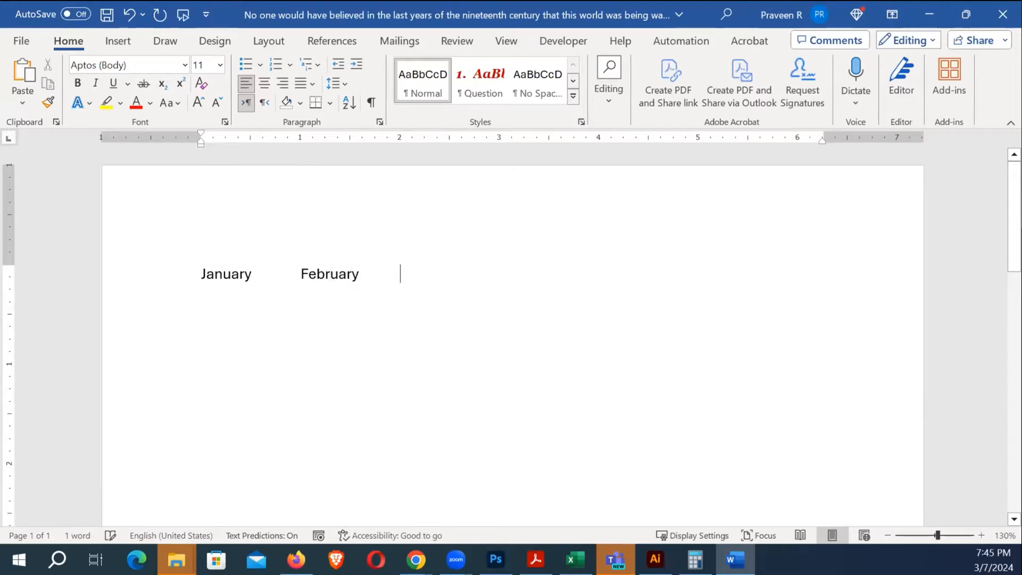
{"action": "type", "text": "March"}
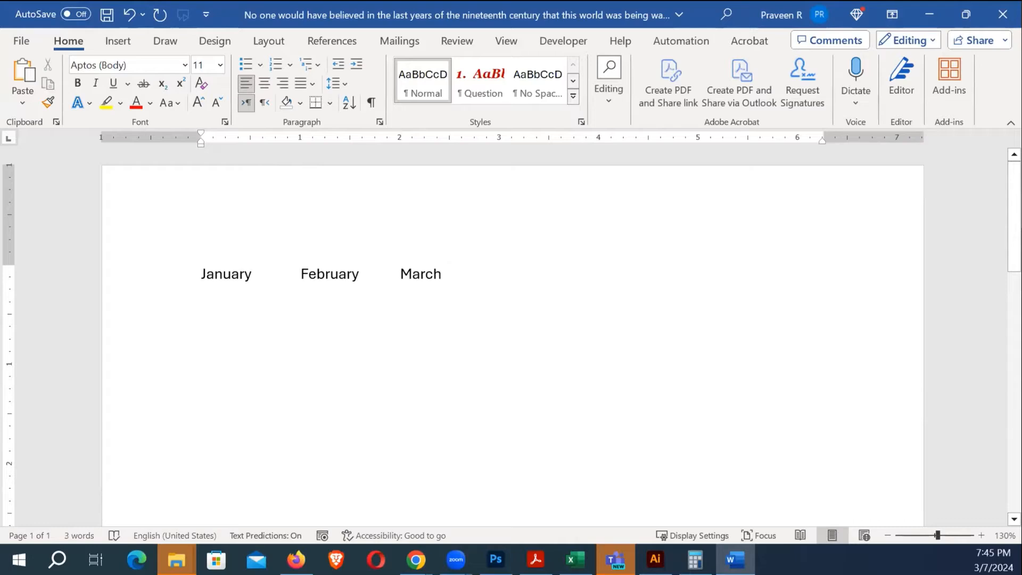
Add left tab stops at about 1, 2, 3, 3.75 and 4.75 inches for the month line
{"action": "left_click_drag", "start_coordinate": [479, 280], "coordinate": [206, 262]}
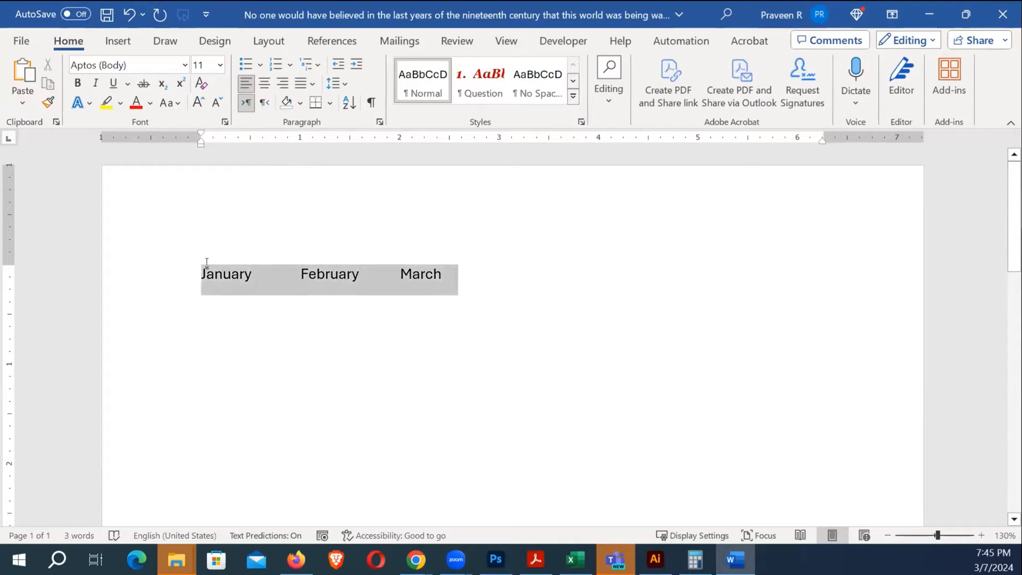
{"action": "left_click", "coordinate": [289, 139]}
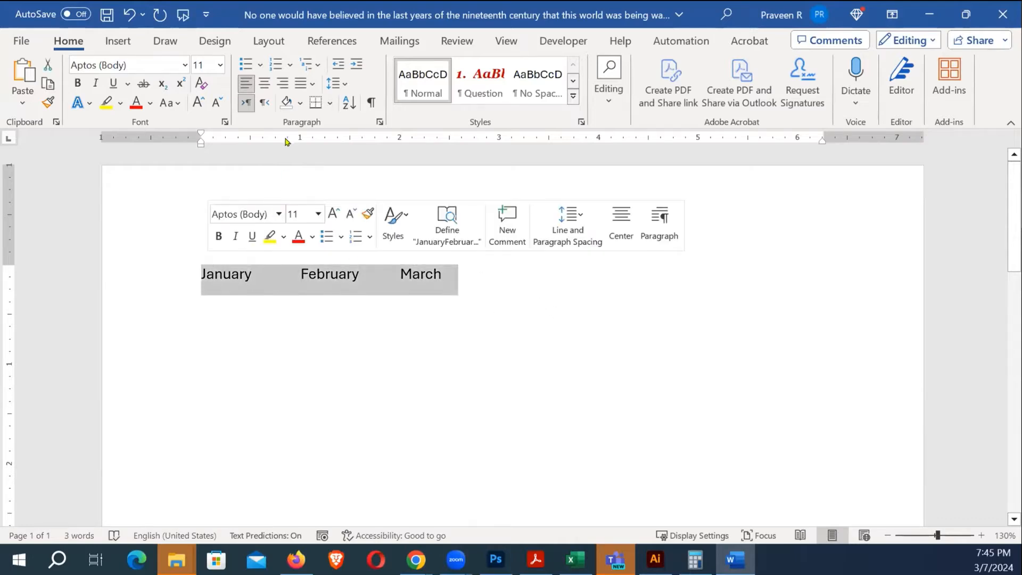
{"action": "left_click", "coordinate": [394, 139]}
{"action": "left_click", "coordinate": [482, 140]}
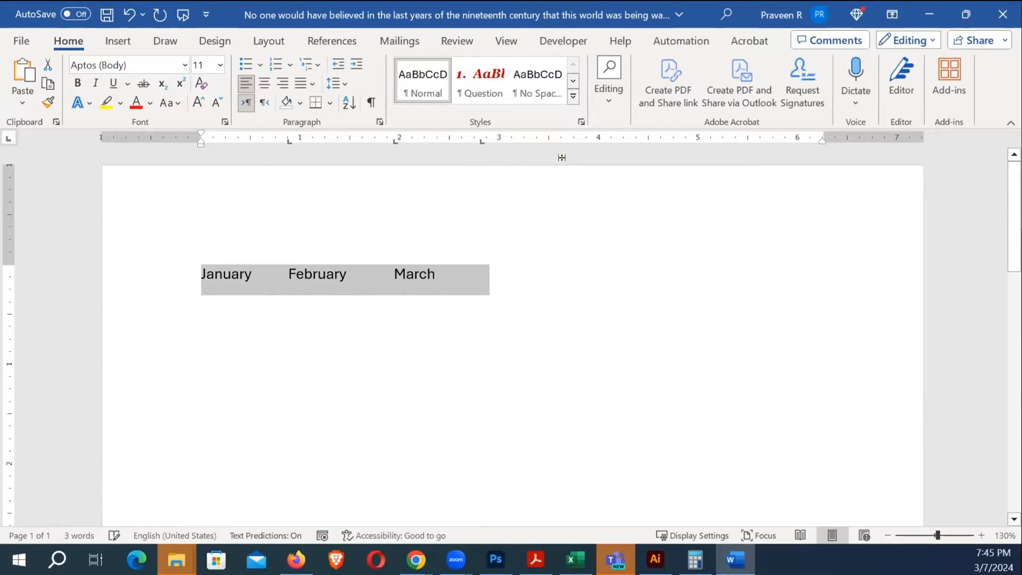
{"action": "left_click", "coordinate": [569, 139]}
{"action": "left_click", "coordinate": [661, 140]}
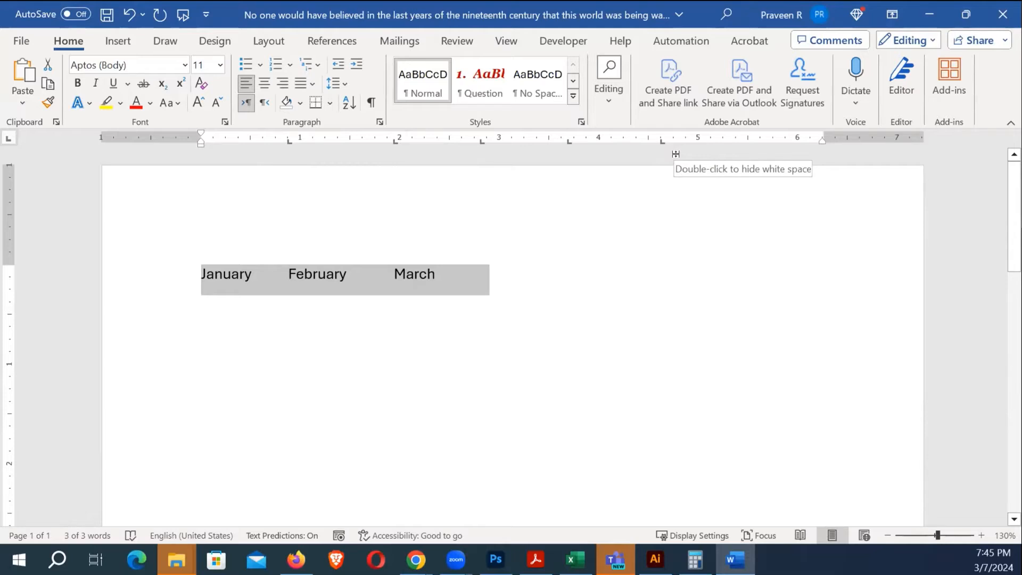
{"action": "scroll", "coordinate": [426, 200], "scroll_direction": "down", "scroll_amount": 5}
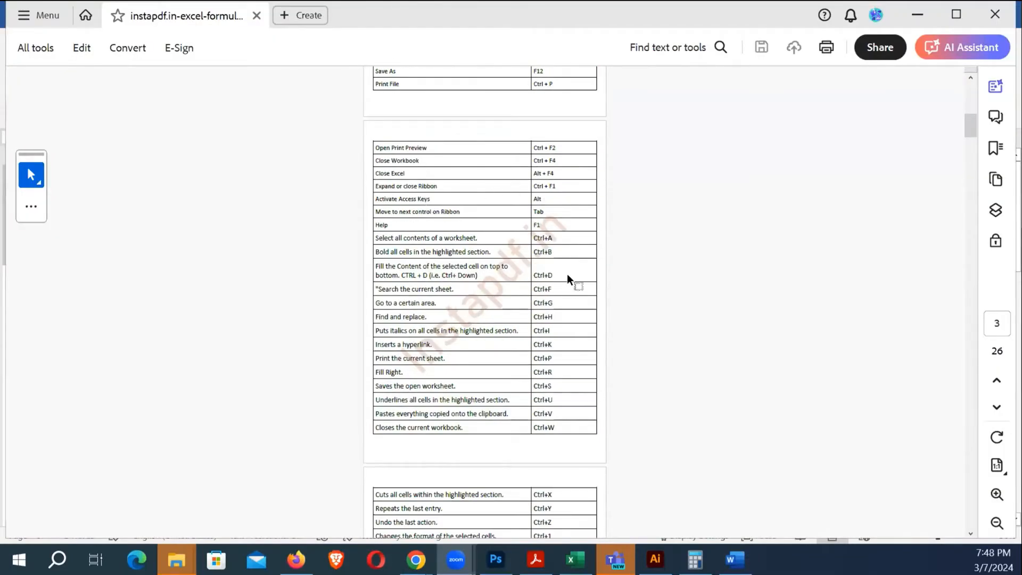
{"action": "scroll", "coordinate": [530, 254], "scroll_direction": "down", "scroll_amount": 7}
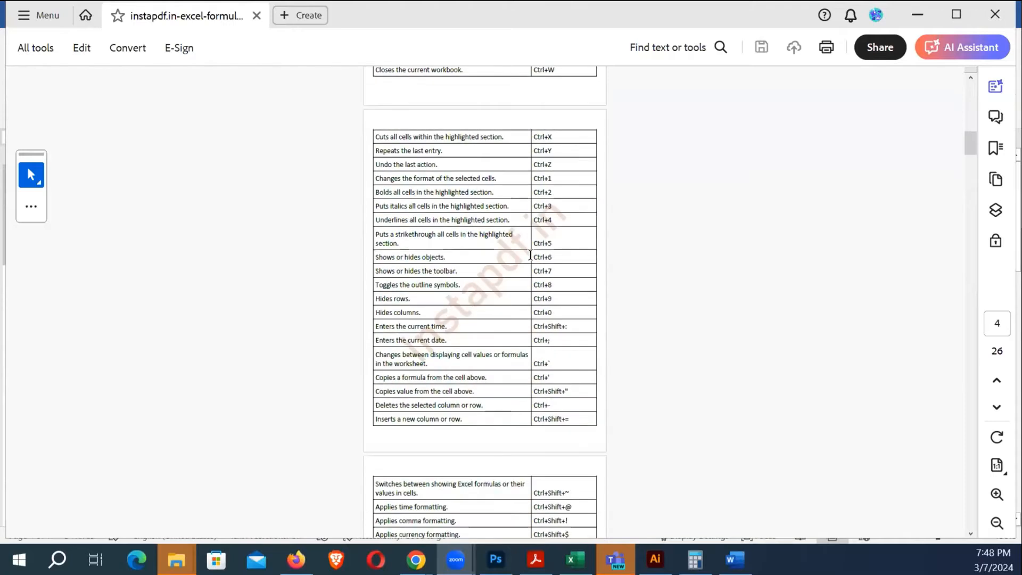
{"action": "scroll", "coordinate": [530, 254], "scroll_direction": "down", "scroll_amount": 2}
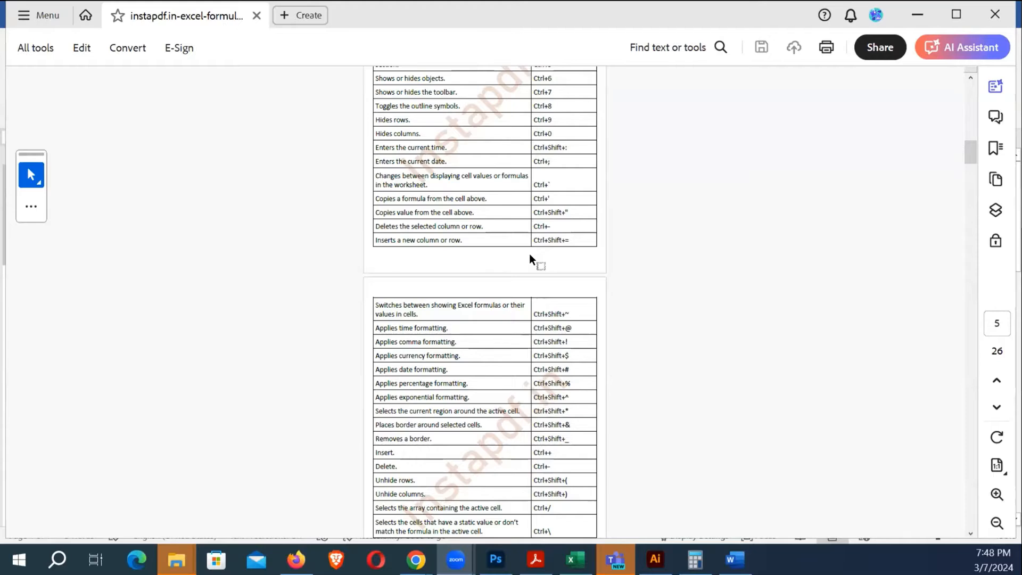
{"action": "scroll", "coordinate": [529, 254], "scroll_direction": "down", "scroll_amount": 2}
{"action": "scroll", "coordinate": [529, 255], "scroll_direction": "up", "scroll_amount": 3}
{"action": "scroll", "coordinate": [529, 254], "scroll_direction": "up", "scroll_amount": 10}
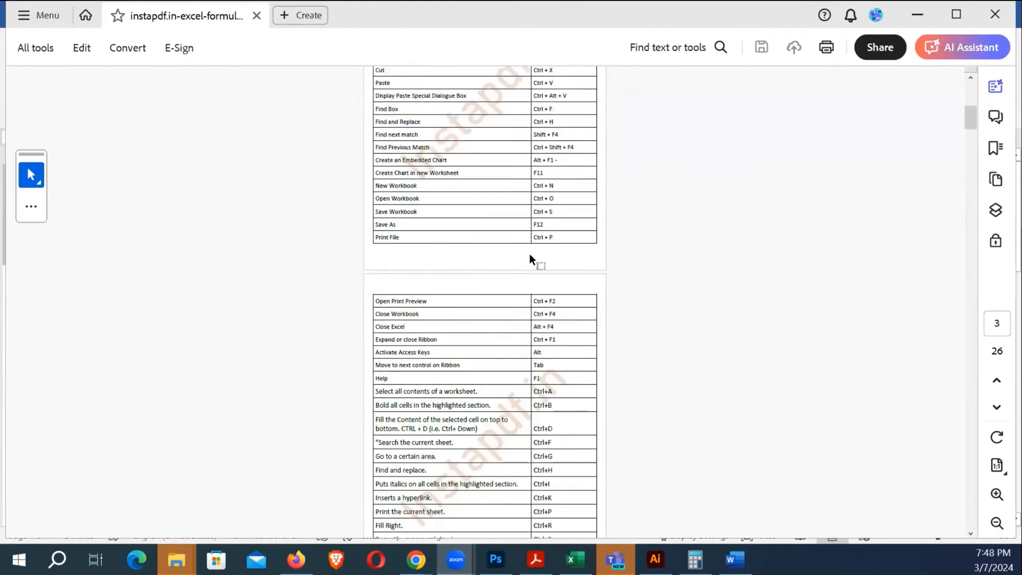
{"action": "scroll", "coordinate": [529, 260], "scroll_direction": "up", "scroll_amount": 20}
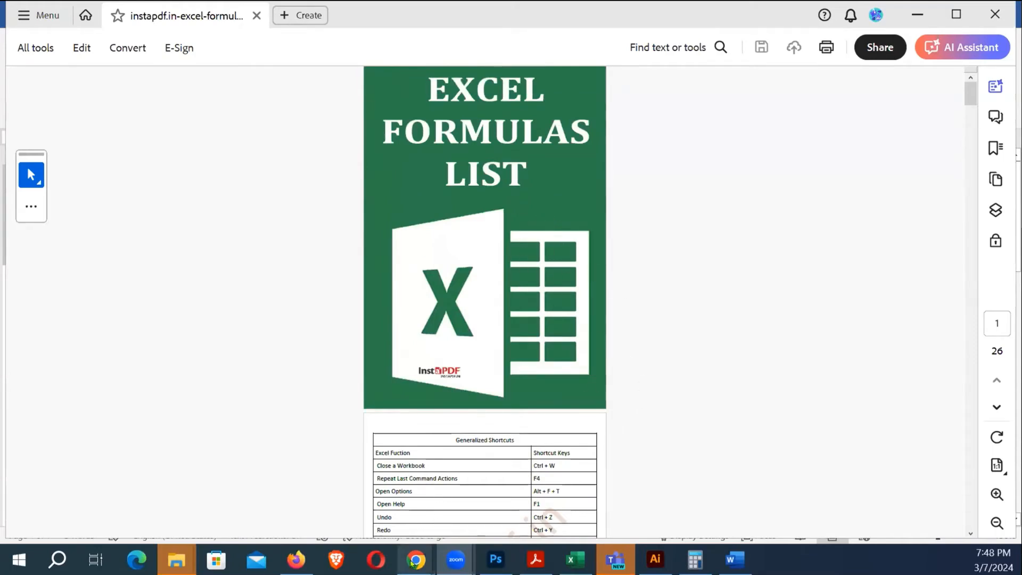
{"action": "mouse_move", "coordinate": [411, 562]}
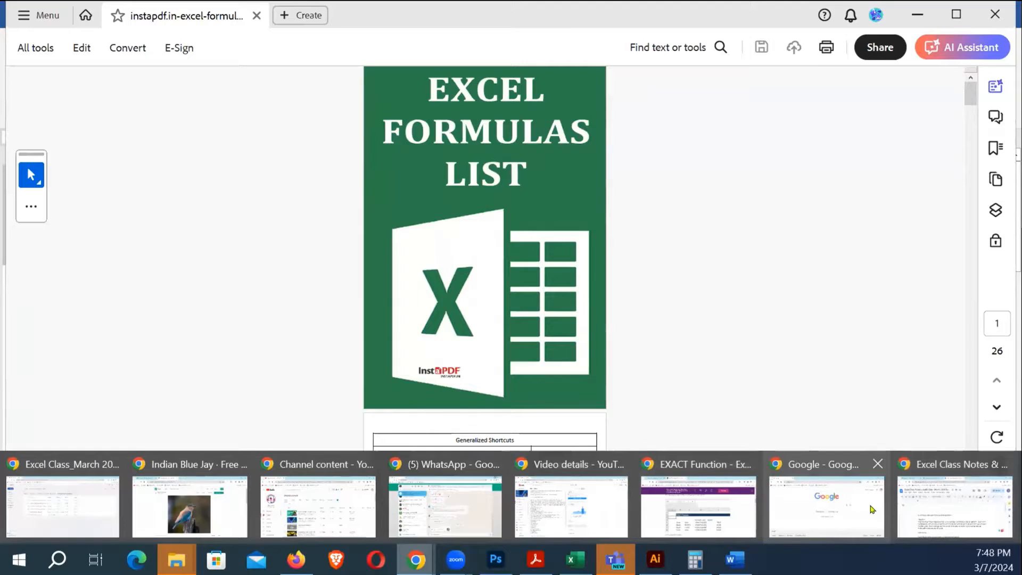
Open smallpdf.com in a new Chrome window
{"action": "left_click", "coordinate": [952, 506]}
{"action": "key", "text": "ctrl+n"}
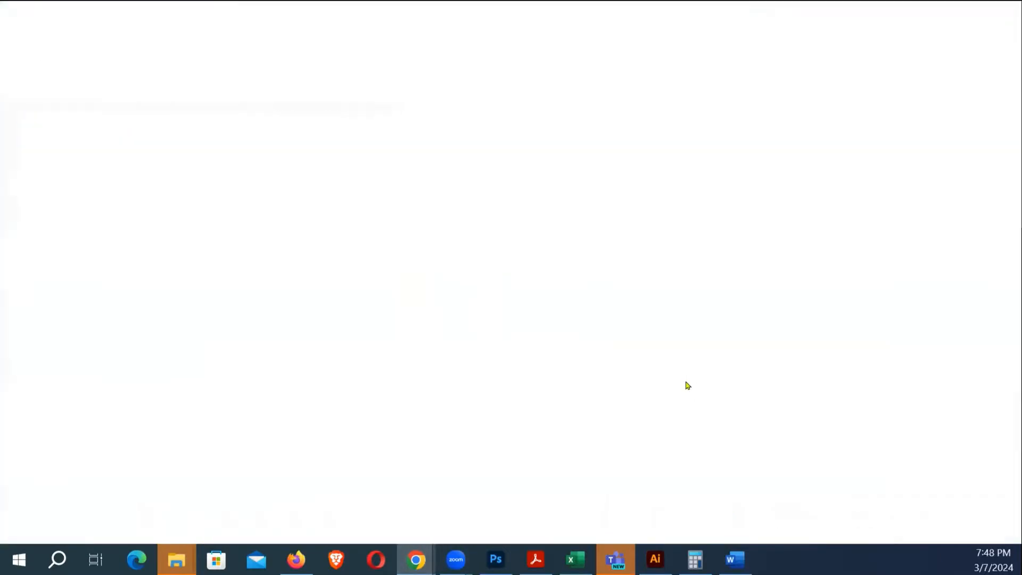
{"action": "type", "text": "on"}
{"action": "key", "text": "BackSpace"}
{"action": "key", "text": "BackSpace"}
{"action": "key", "text": "BackSpace"}
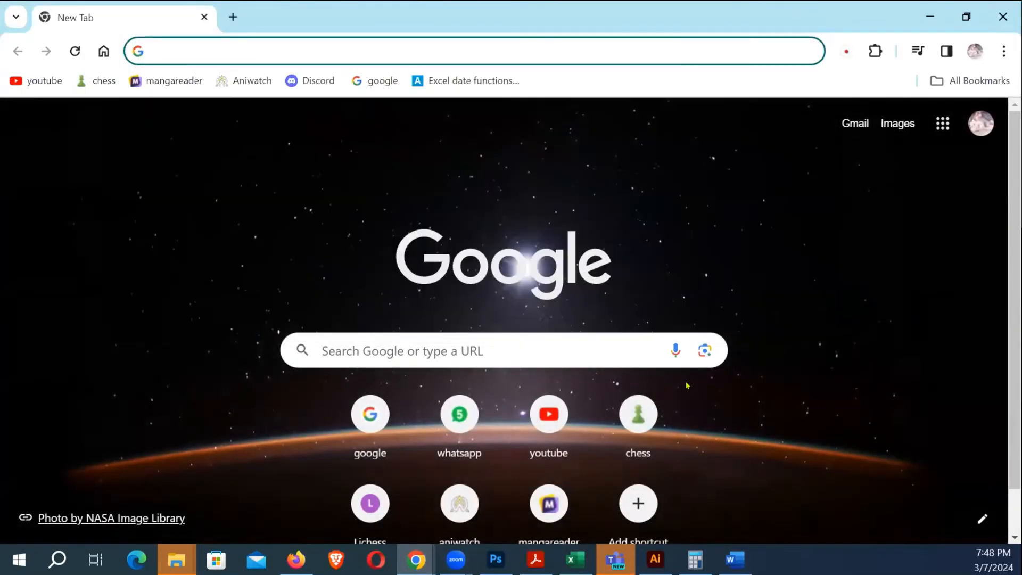
{"action": "type", "text": "smal"}
{"action": "key", "text": "Return"}
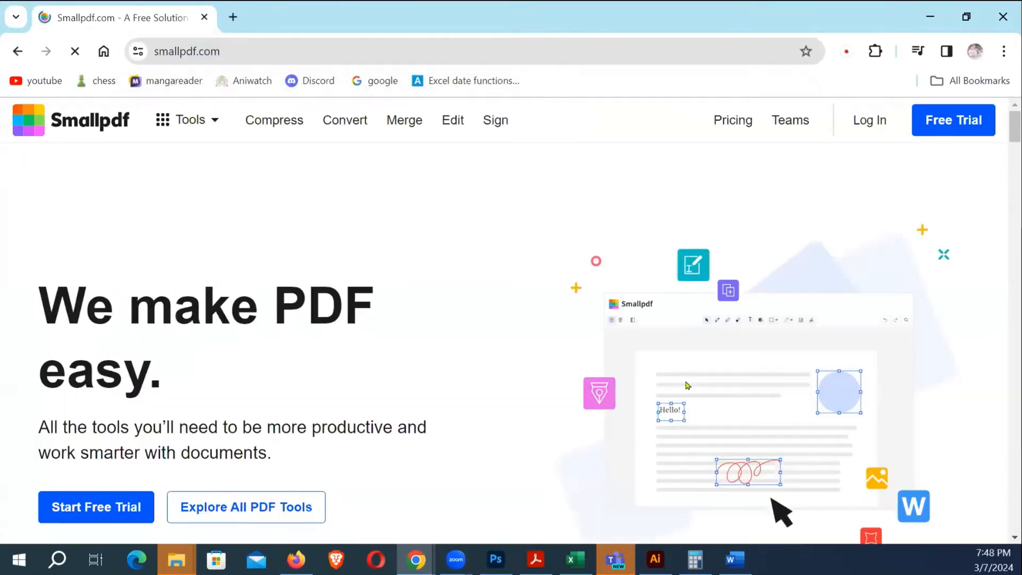
Browse the full list of PDF tools and open the PDF to JPG converter
{"action": "scroll", "coordinate": [487, 354], "scroll_direction": "down", "scroll_amount": 1}
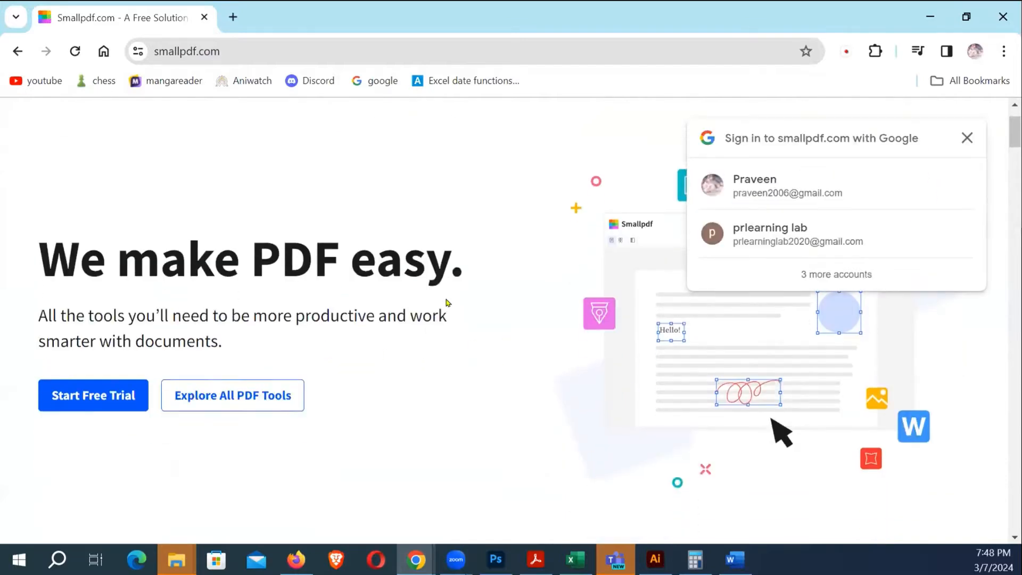
{"action": "scroll", "coordinate": [372, 351], "scroll_direction": "down", "scroll_amount": 6}
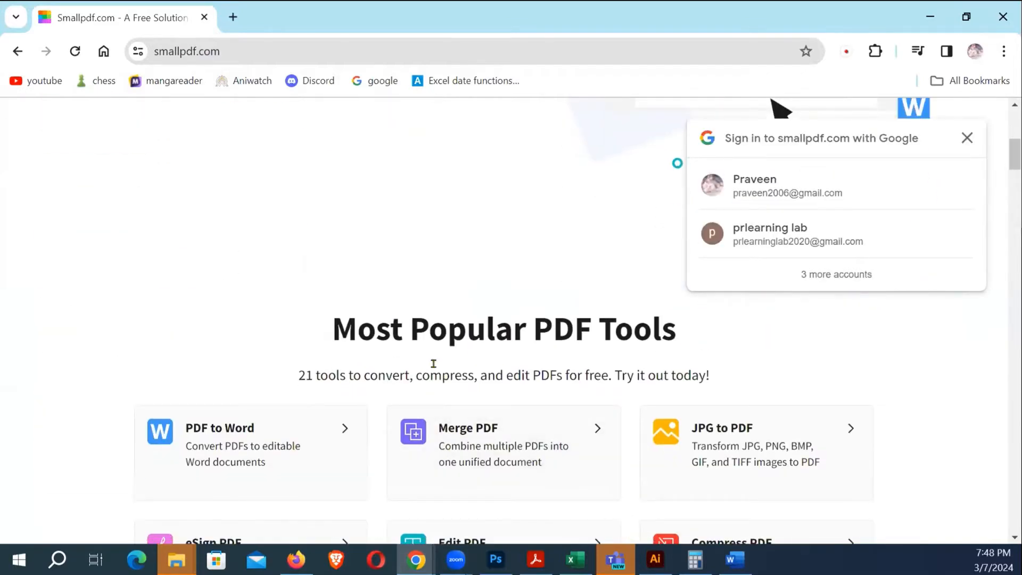
{"action": "scroll", "coordinate": [373, 351], "scroll_direction": "down", "scroll_amount": 3}
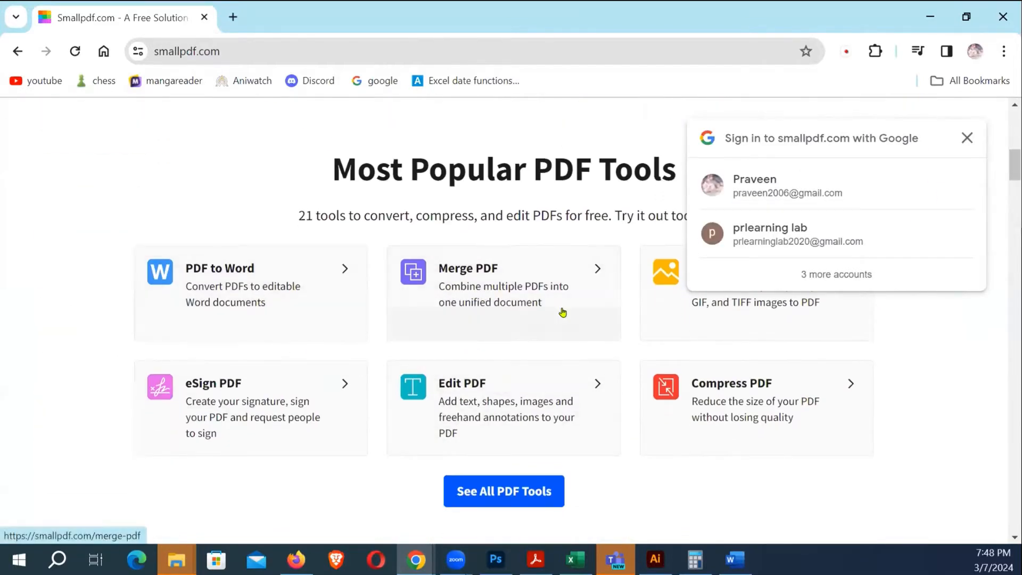
{"action": "left_click", "coordinate": [511, 485]}
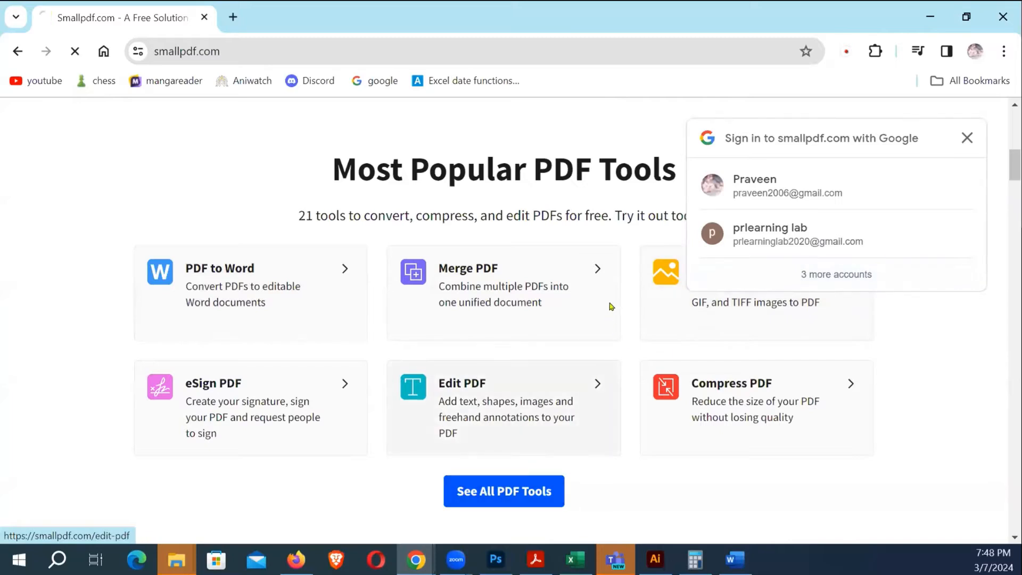
{"action": "scroll", "coordinate": [514, 293], "scroll_direction": "down", "scroll_amount": 3}
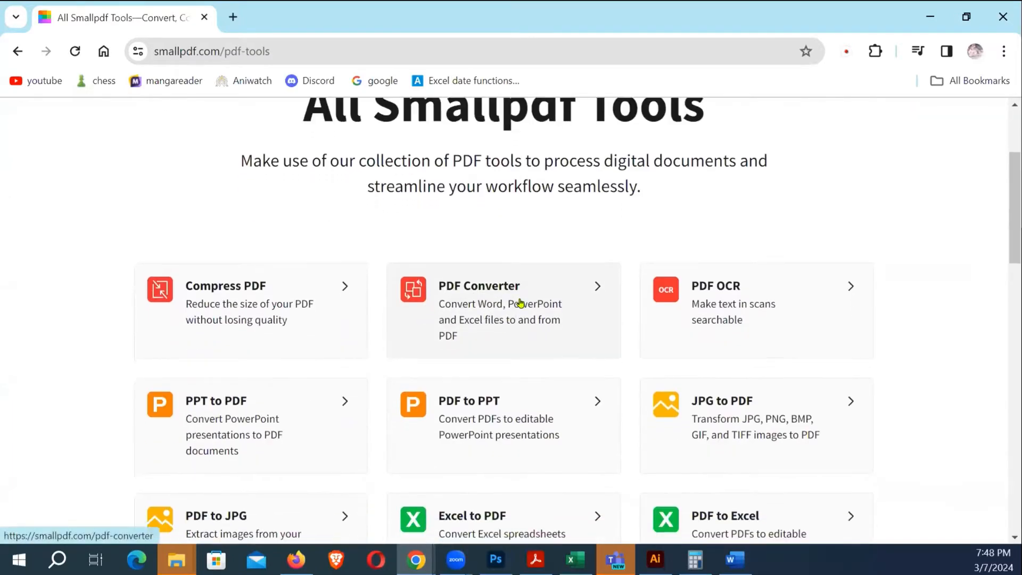
{"action": "scroll", "coordinate": [261, 298], "scroll_direction": "down", "scroll_amount": 2}
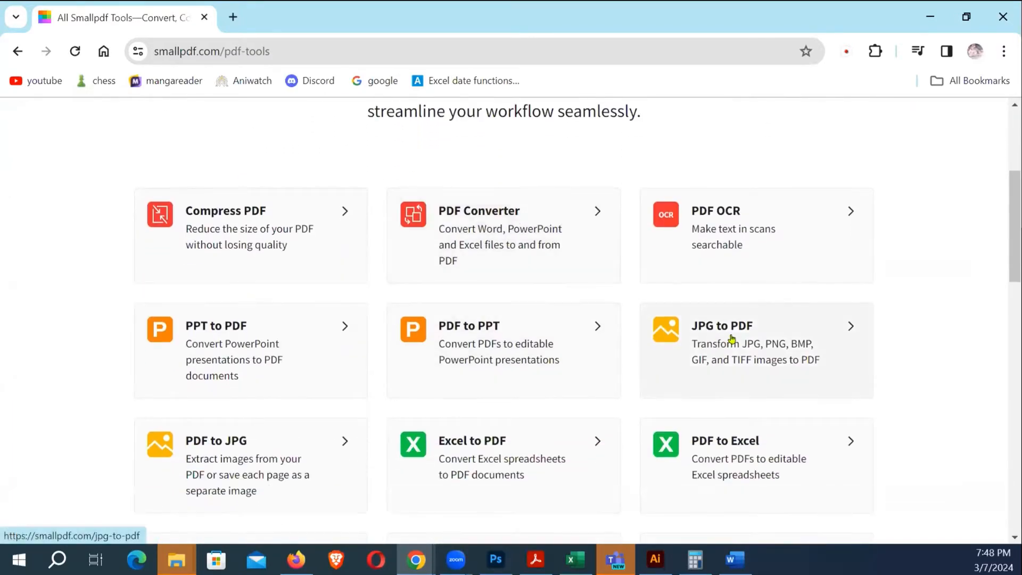
{"action": "scroll", "coordinate": [750, 340], "scroll_direction": "down", "scroll_amount": 1}
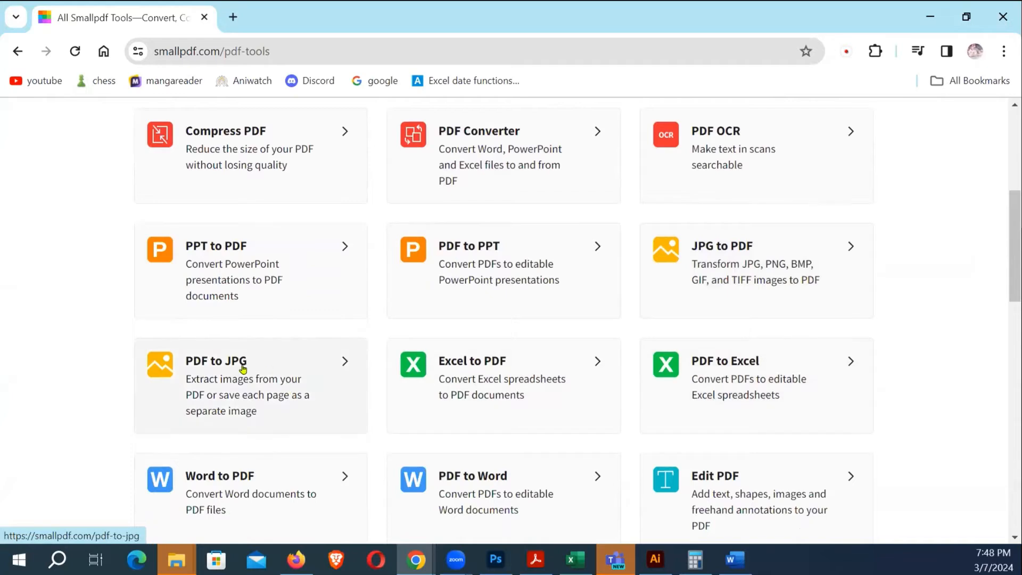
{"action": "left_click", "coordinate": [242, 367]}
{"action": "scroll", "coordinate": [462, 288], "scroll_direction": "down", "scroll_amount": 3}
{"action": "scroll", "coordinate": [426, 213], "scroll_direction": "up", "scroll_amount": 3}
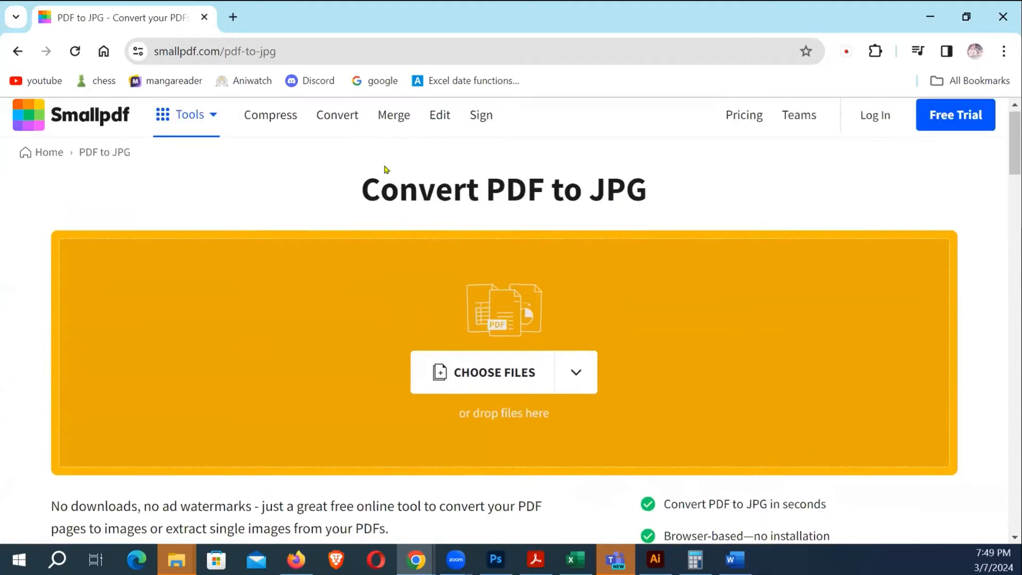
Search Google for 'pdf sbi form' in a new tab
{"action": "left_click", "coordinate": [233, 18]}
{"action": "type", "text": "www"}
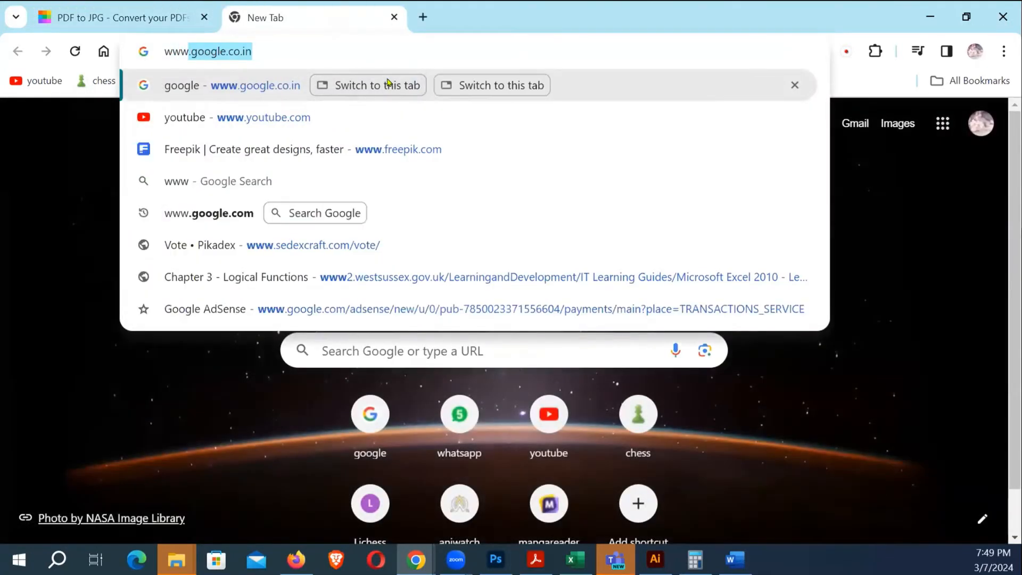
{"action": "type", "text": ".o"}
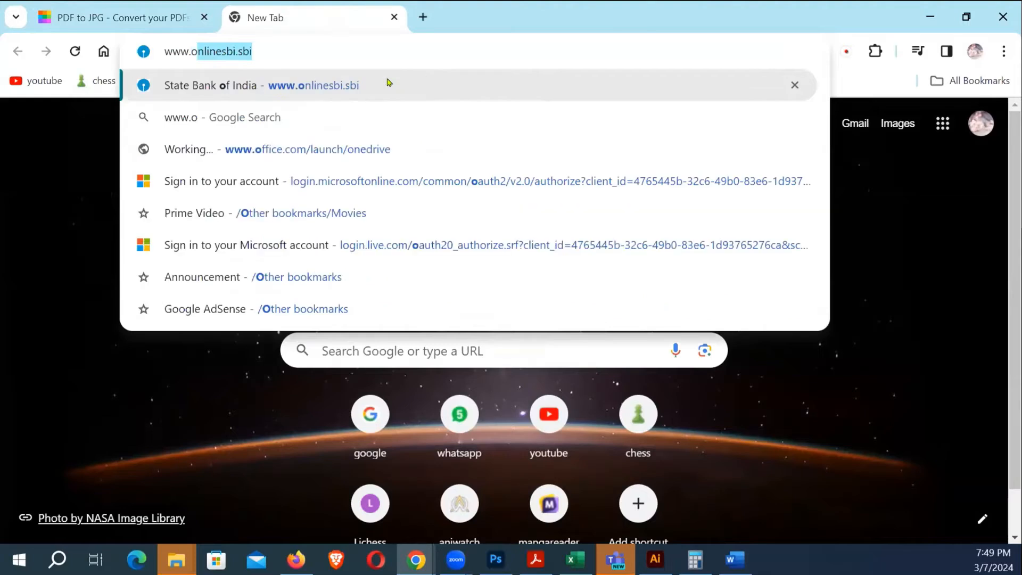
{"action": "key", "text": "Return"}
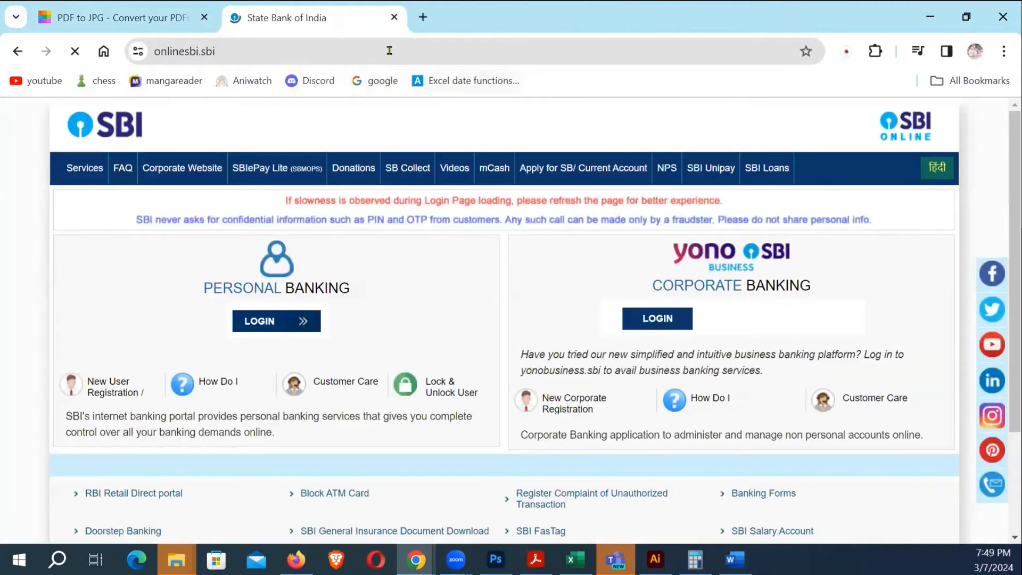
{"action": "left_click", "coordinate": [312, 52]}
{"action": "type", "text": "www"}
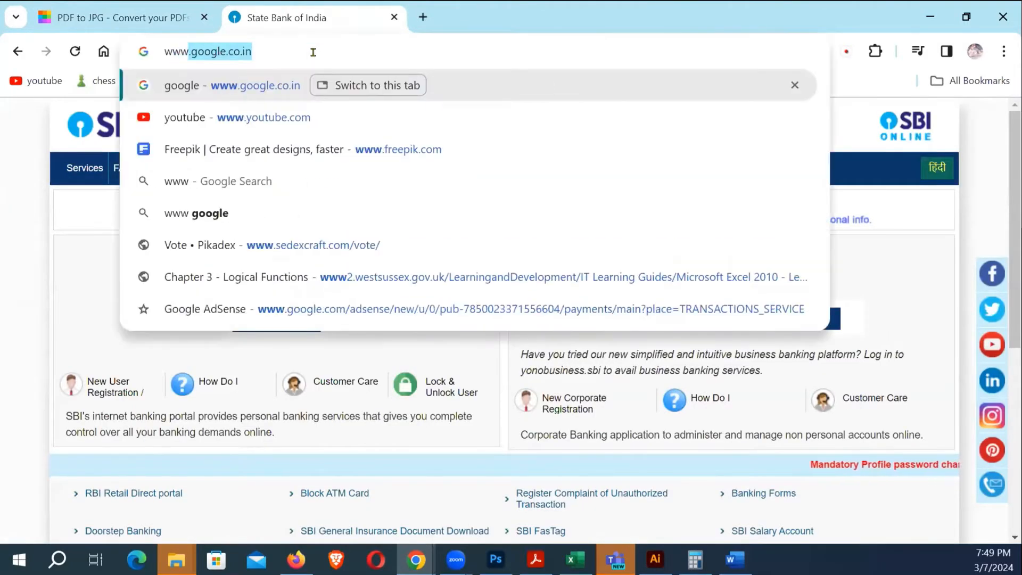
{"action": "key", "text": "Return"}
{"action": "type", "text": "pdf"}
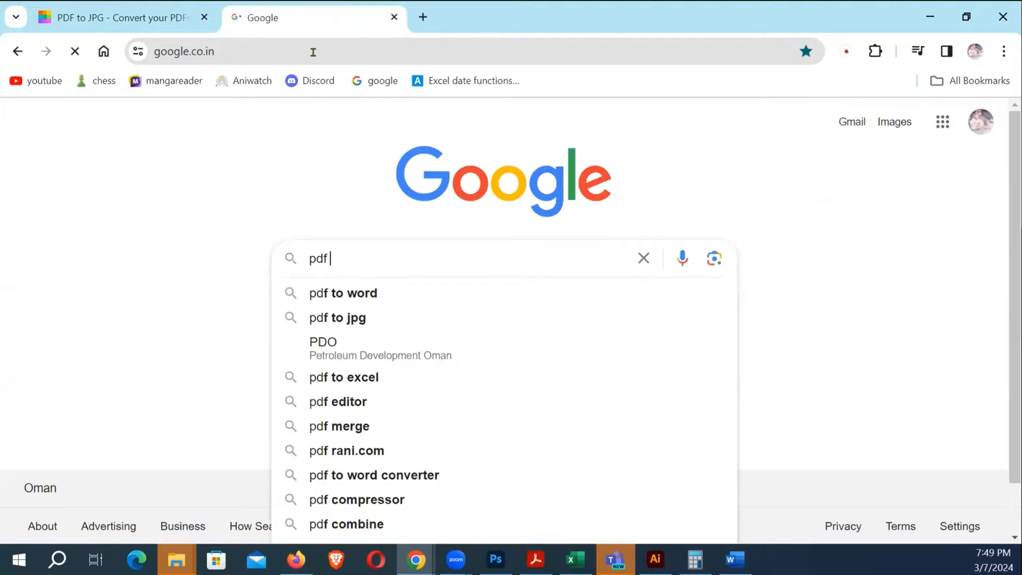
{"action": "type", "text": " sbi form"}
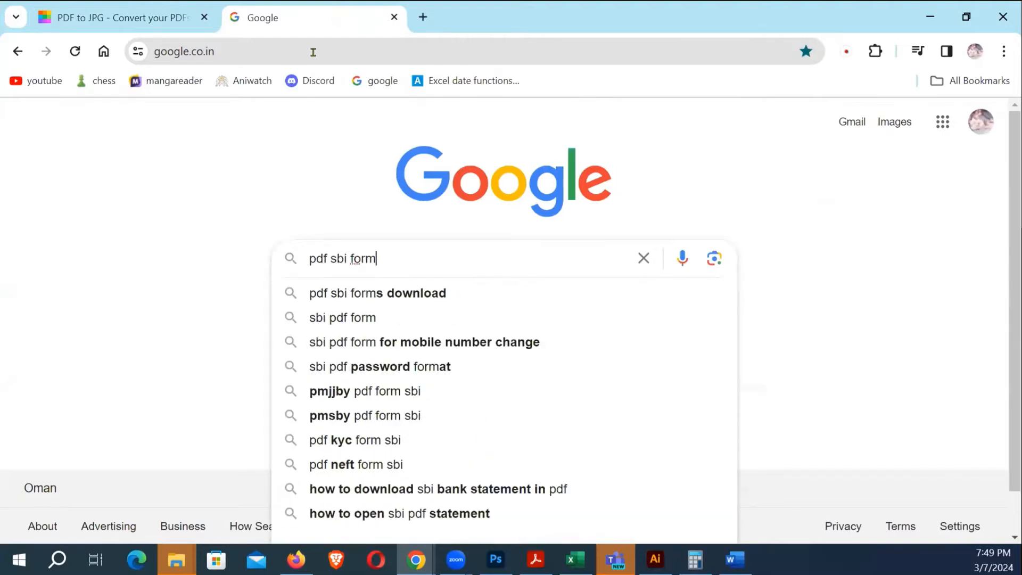
{"action": "key", "text": "Return"}
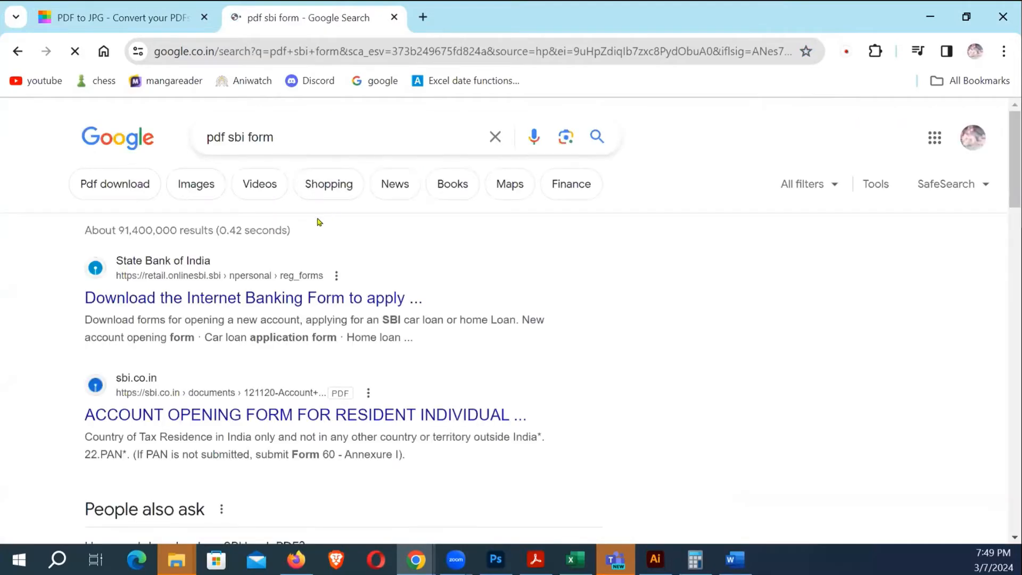
Download the Internet Banking Form from the SBI forms page and locate IBRegForm.doc in its folder
{"action": "right_click", "coordinate": [245, 304]}
{"action": "left_click", "coordinate": [298, 317]}
{"action": "left_click", "coordinate": [481, 18]}
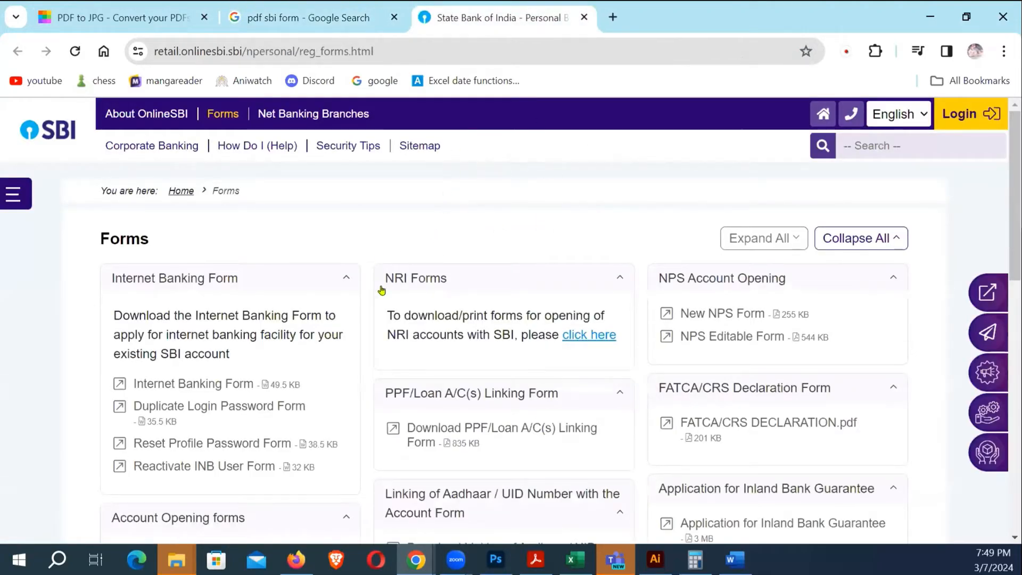
{"action": "left_click", "coordinate": [219, 385]}
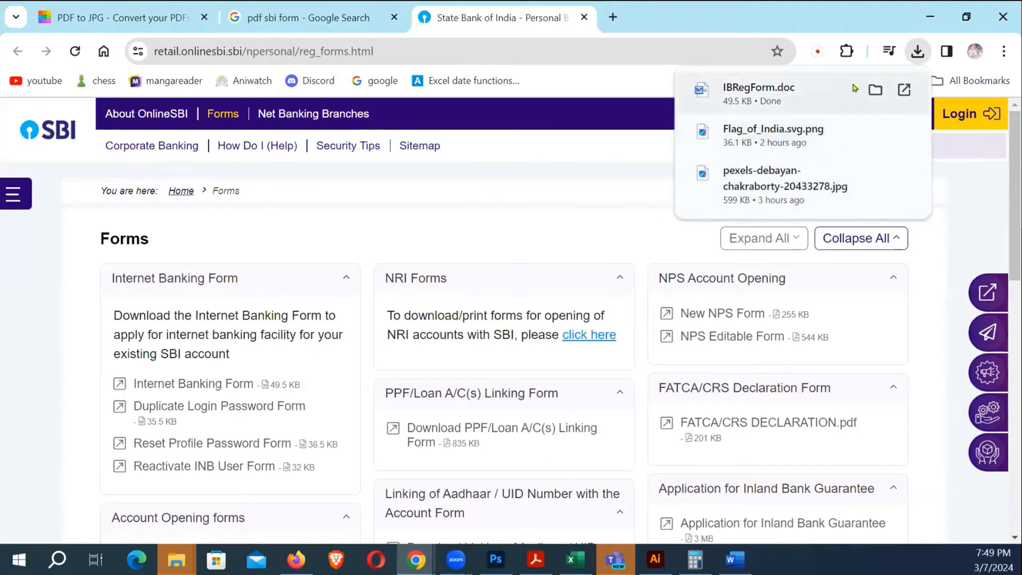
{"action": "left_click", "coordinate": [874, 89]}
{"action": "left_click", "coordinate": [350, 153]}
{"action": "left_click", "coordinate": [291, 93]}
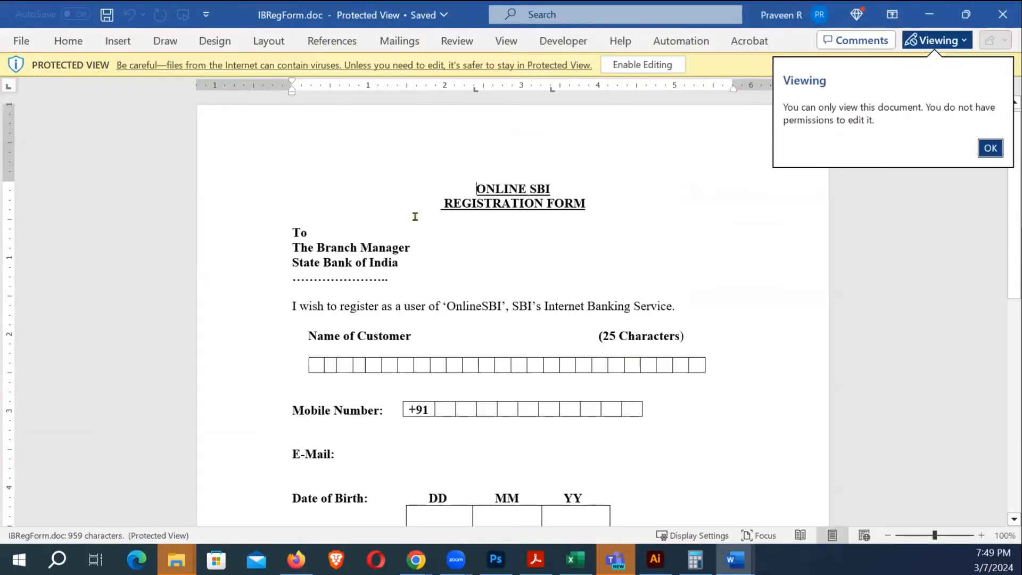
Enable editing on the downloaded IBRegForm.doc registration form in Word
{"action": "scroll", "coordinate": [427, 231], "scroll_direction": "down", "scroll_amount": 9}
{"action": "scroll", "coordinate": [429, 213], "scroll_direction": "up", "scroll_amount": 8}
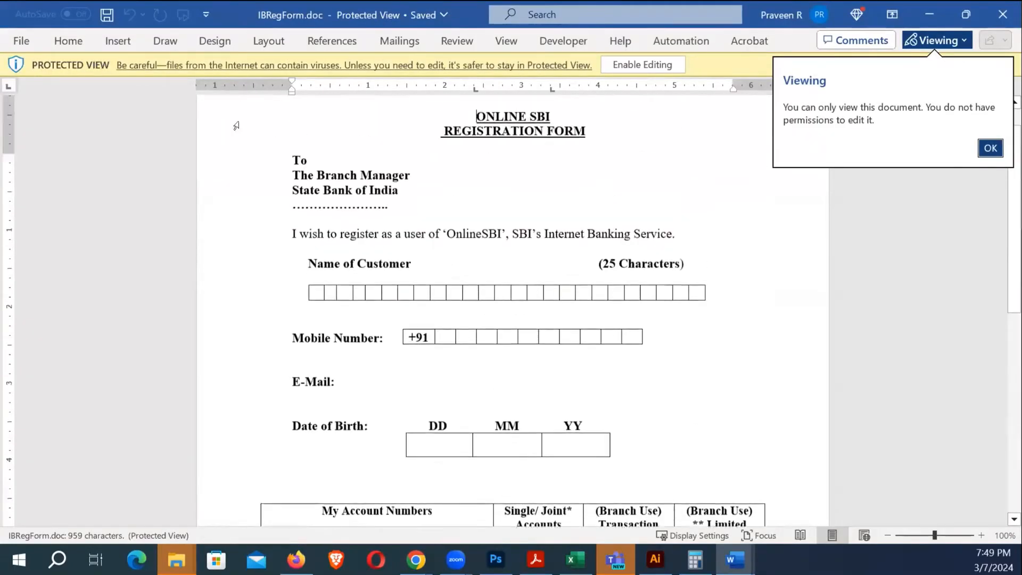
{"action": "left_click", "coordinate": [633, 65]}
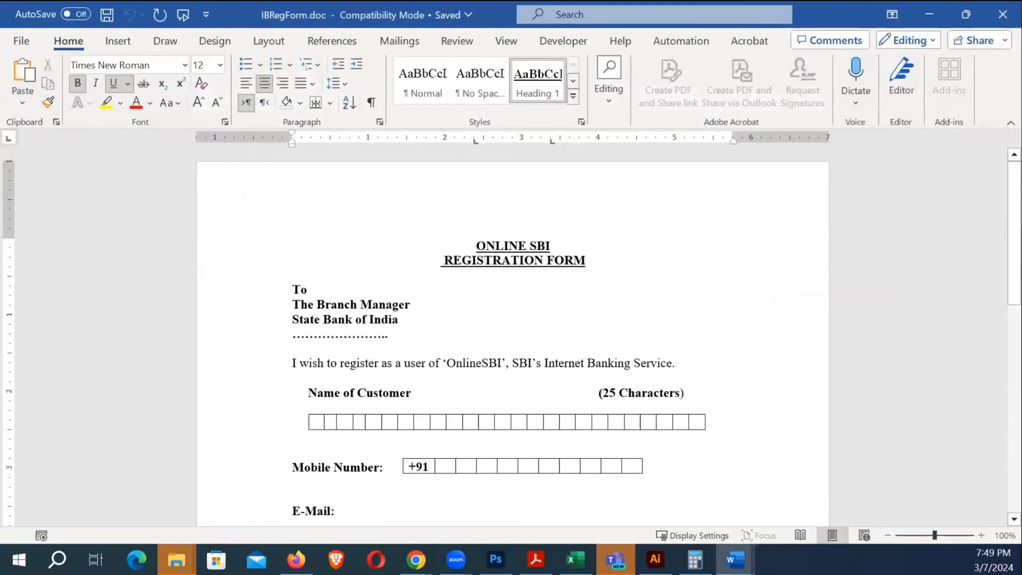
Save the form as IBRegForm.pdf using the PDF (*.pdf) file type
{"action": "left_click", "coordinate": [21, 40]}
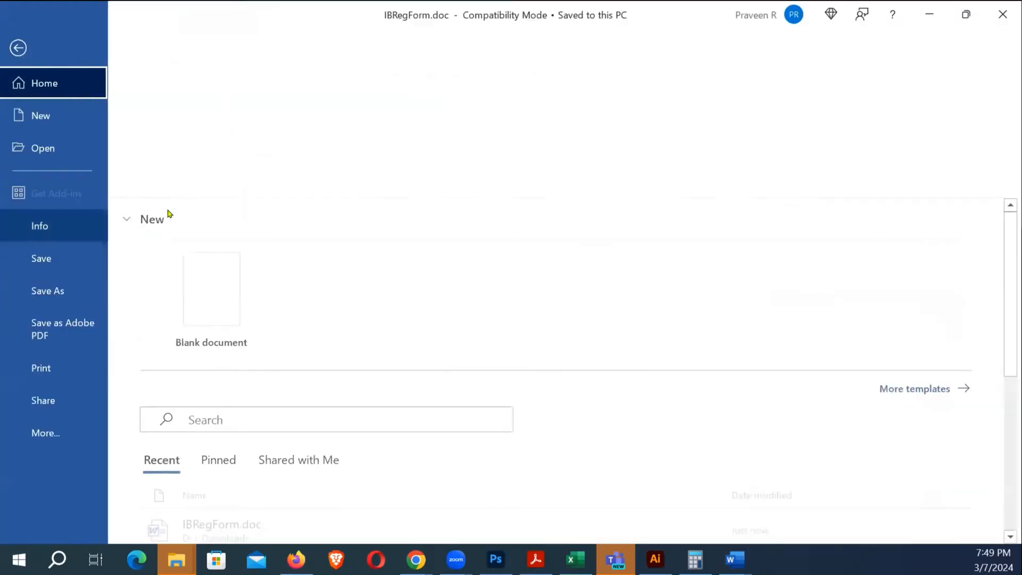
{"action": "left_click", "coordinate": [69, 287]}
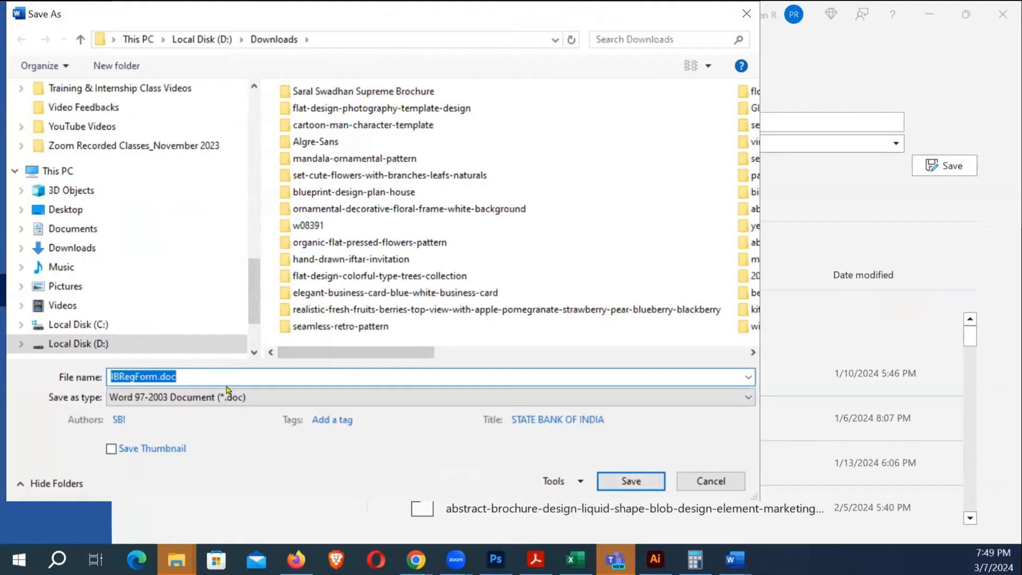
{"action": "left_click", "coordinate": [199, 404]}
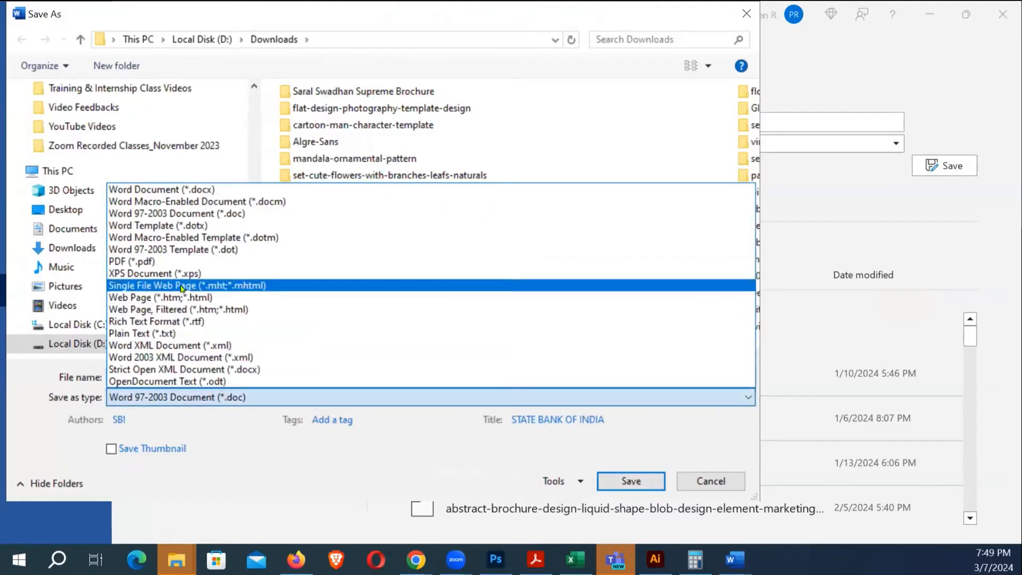
{"action": "left_click", "coordinate": [133, 261]}
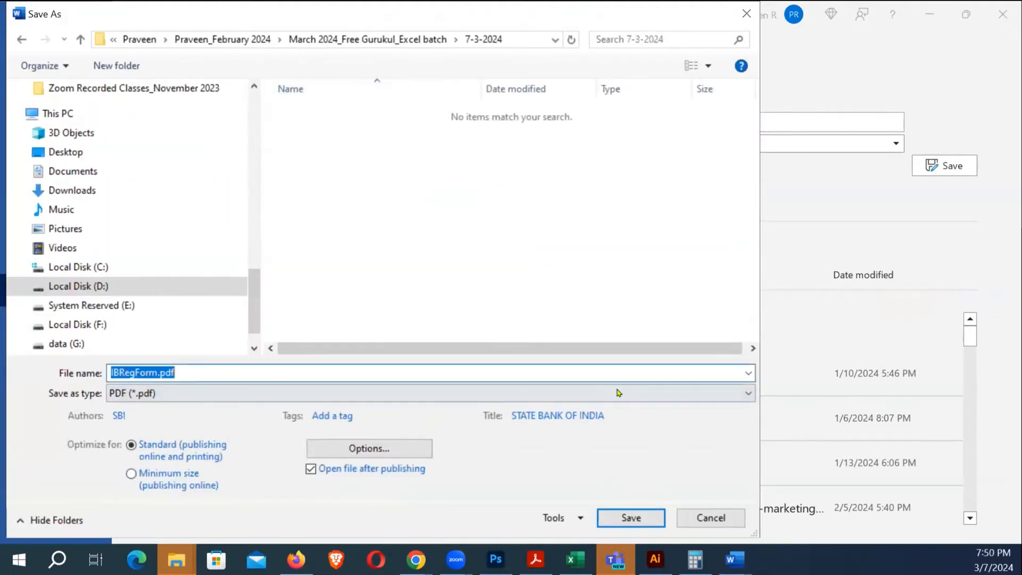
{"action": "left_click", "coordinate": [631, 516]}
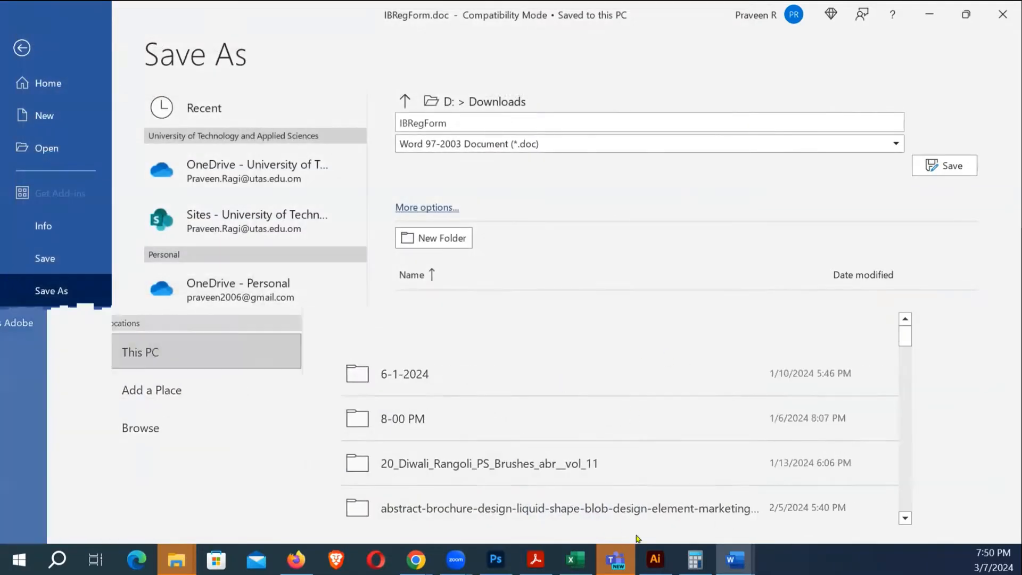
{"action": "left_click", "coordinate": [536, 560]}
Return to the Smallpdf PDF to JPG converter in the browser
{"action": "mouse_move", "coordinate": [419, 556]}
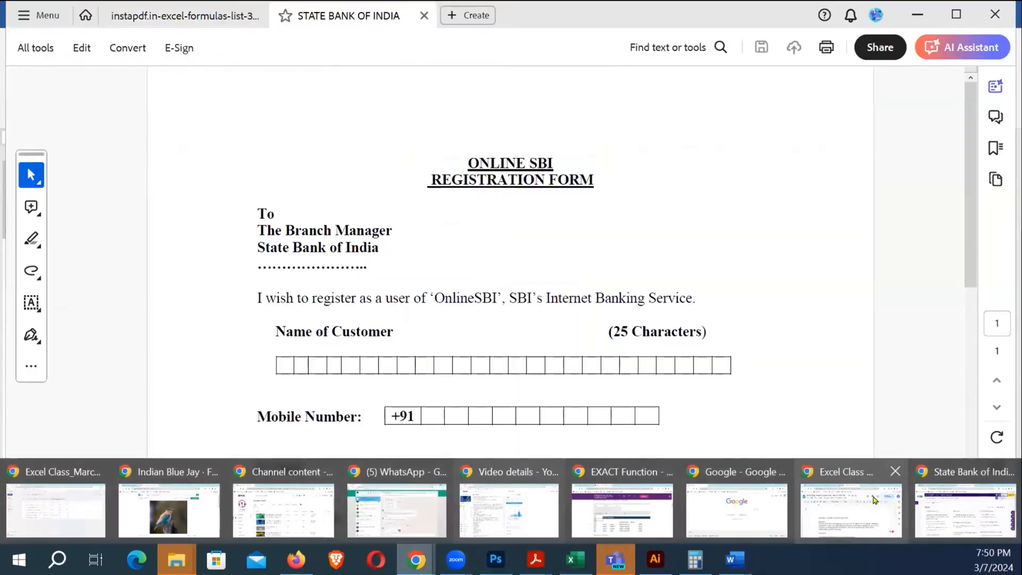
{"action": "left_click", "coordinate": [969, 512]}
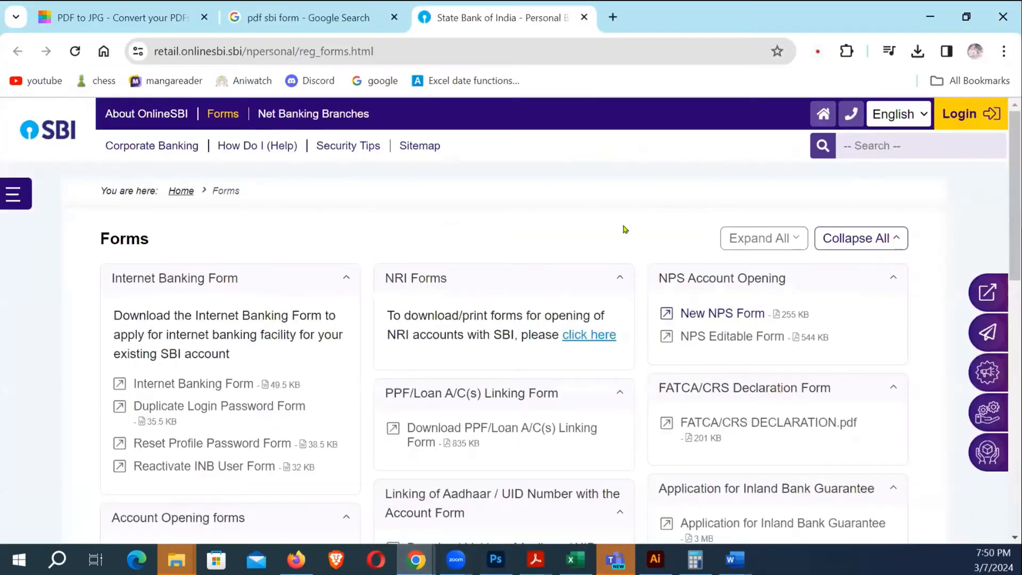
{"action": "left_click", "coordinate": [306, 11]}
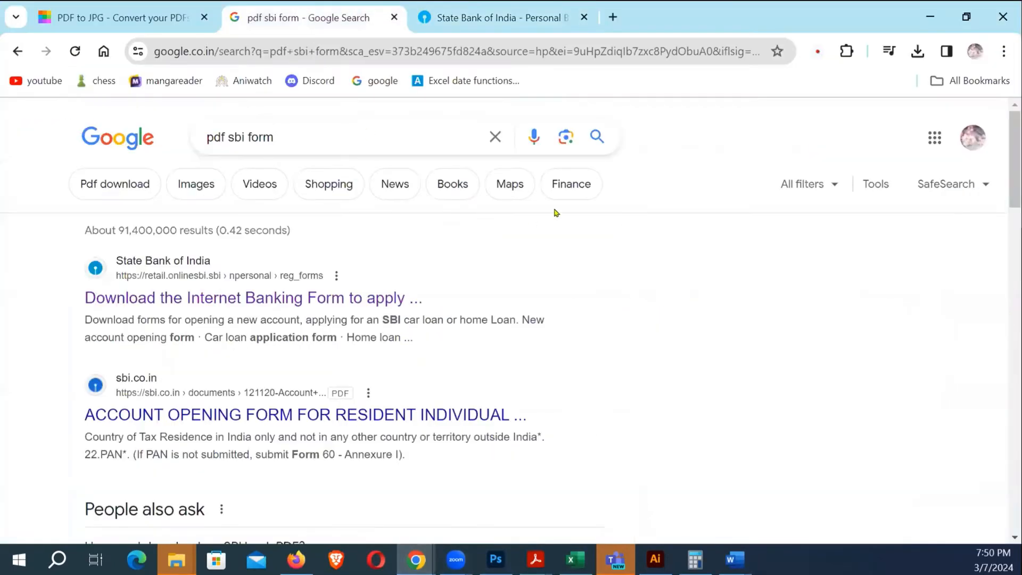
{"action": "left_click", "coordinate": [145, 18]}
Upload IBRegForm.pdf from the D: drive's 7-3-2024 folder for JPG conversion
{"action": "left_click", "coordinate": [525, 383]}
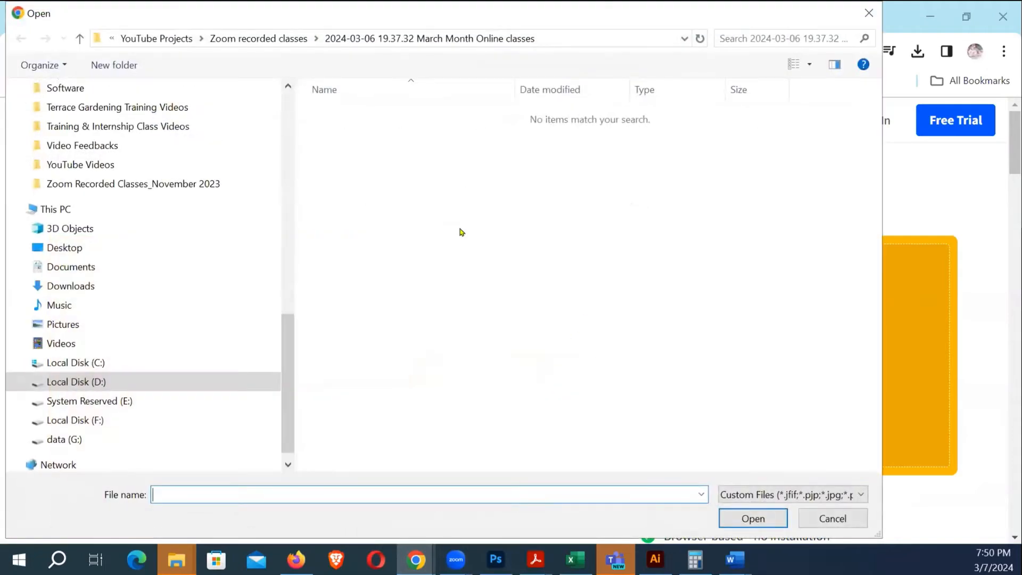
{"action": "scroll", "coordinate": [154, 274], "scroll_direction": "down", "scroll_amount": 1}
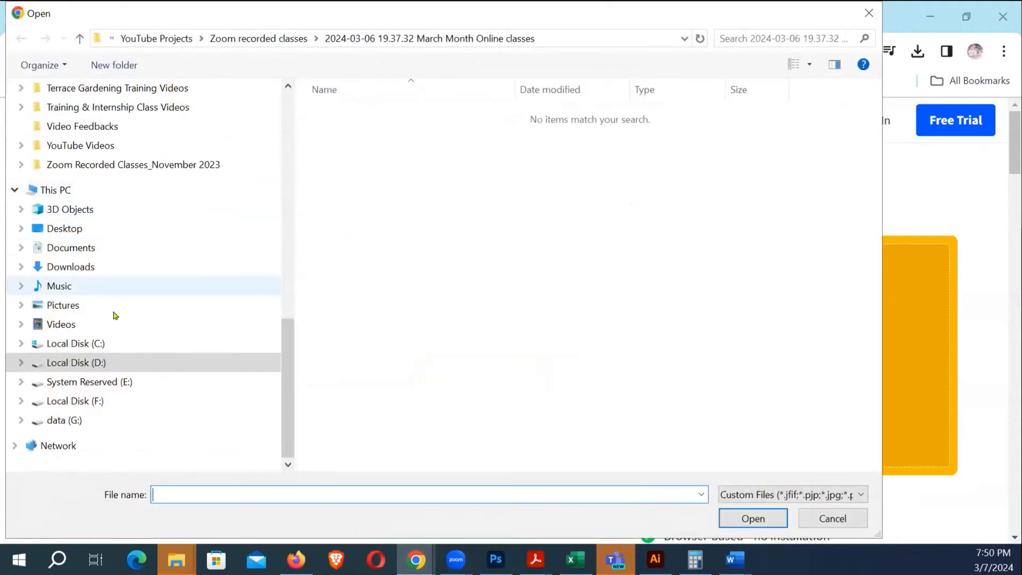
{"action": "left_click", "coordinate": [90, 363]}
{"action": "double_click", "coordinate": [455, 142]}
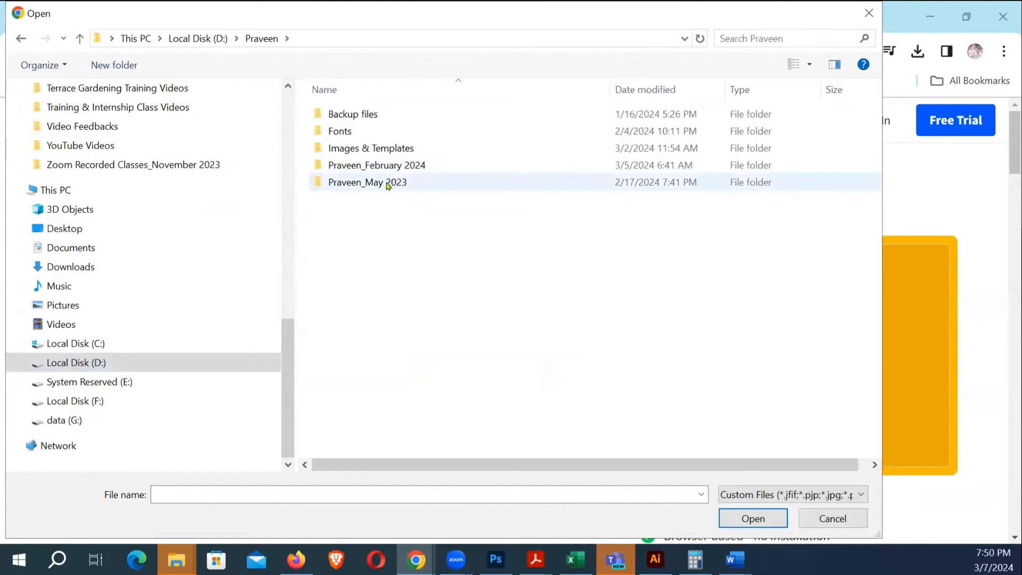
{"action": "double_click", "coordinate": [390, 166]}
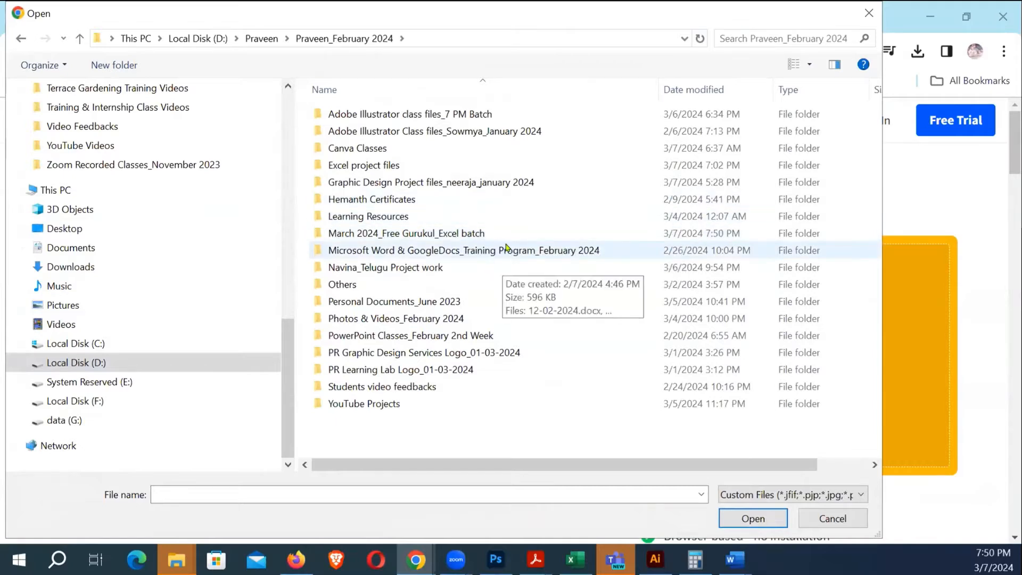
{"action": "double_click", "coordinate": [372, 234]}
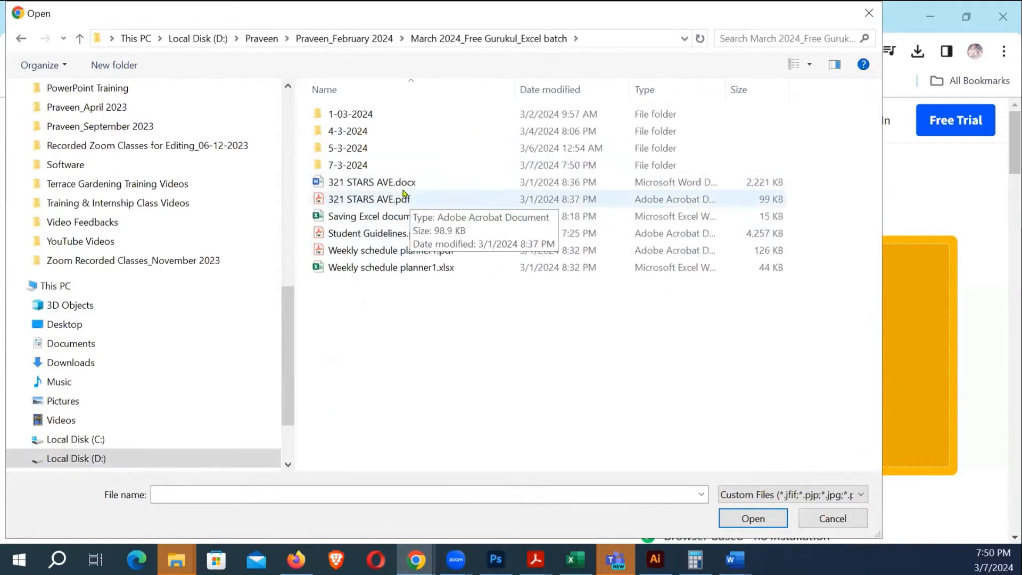
{"action": "double_click", "coordinate": [353, 166]}
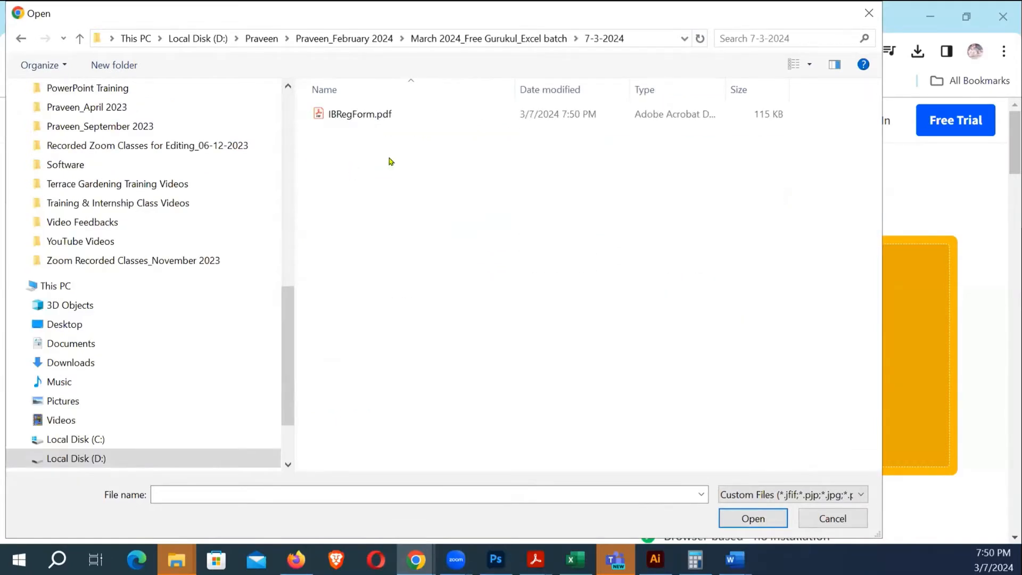
{"action": "left_click", "coordinate": [371, 112]}
{"action": "left_click", "coordinate": [751, 517]}
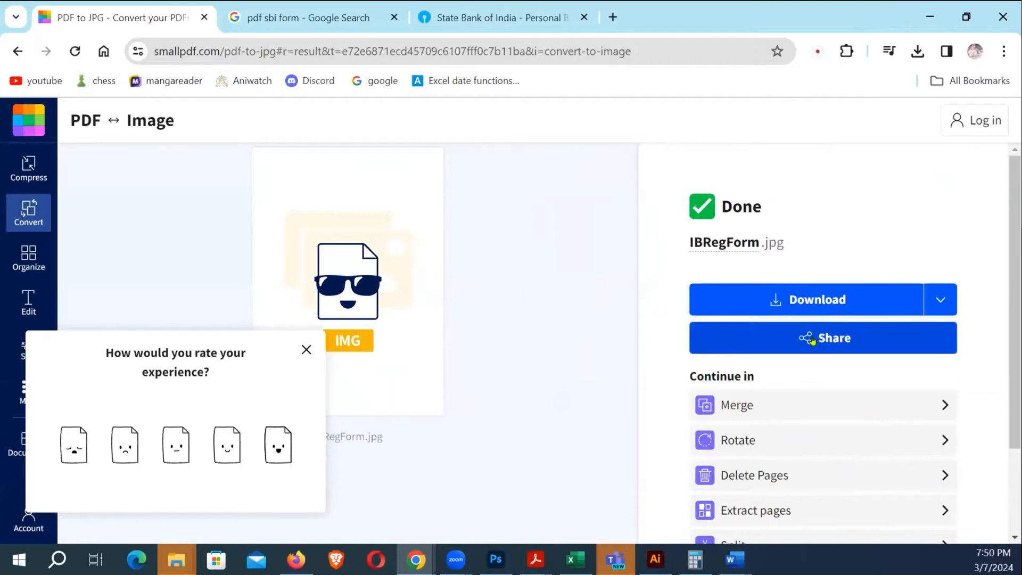
Download the converted IBRegForm.jpg and show it in the Downloads folder
{"action": "scroll", "coordinate": [798, 341], "scroll_direction": "down", "scroll_amount": 2}
{"action": "scroll", "coordinate": [786, 250], "scroll_direction": "up", "scroll_amount": 2}
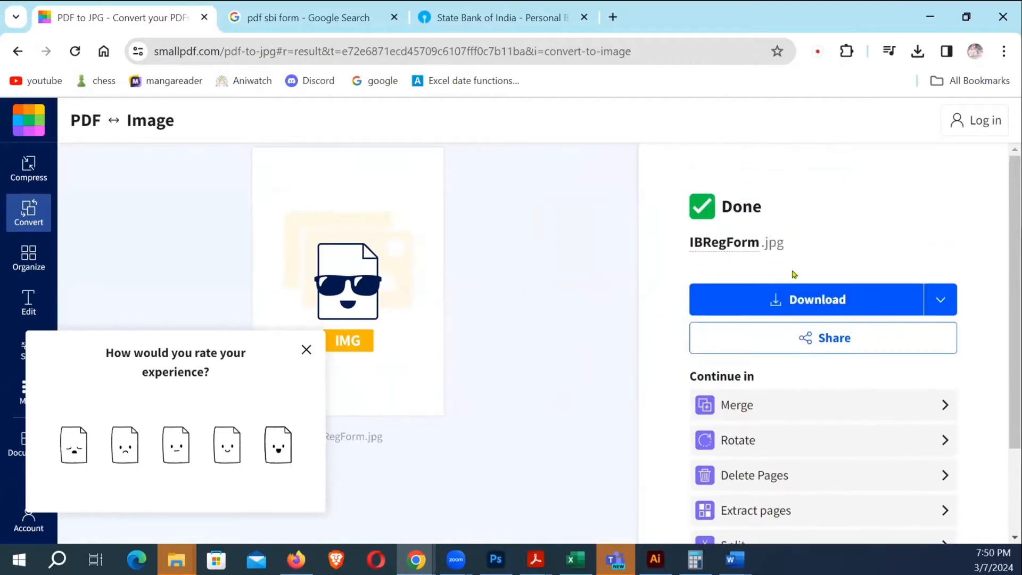
{"action": "scroll", "coordinate": [819, 309], "scroll_direction": "down", "scroll_amount": 2}
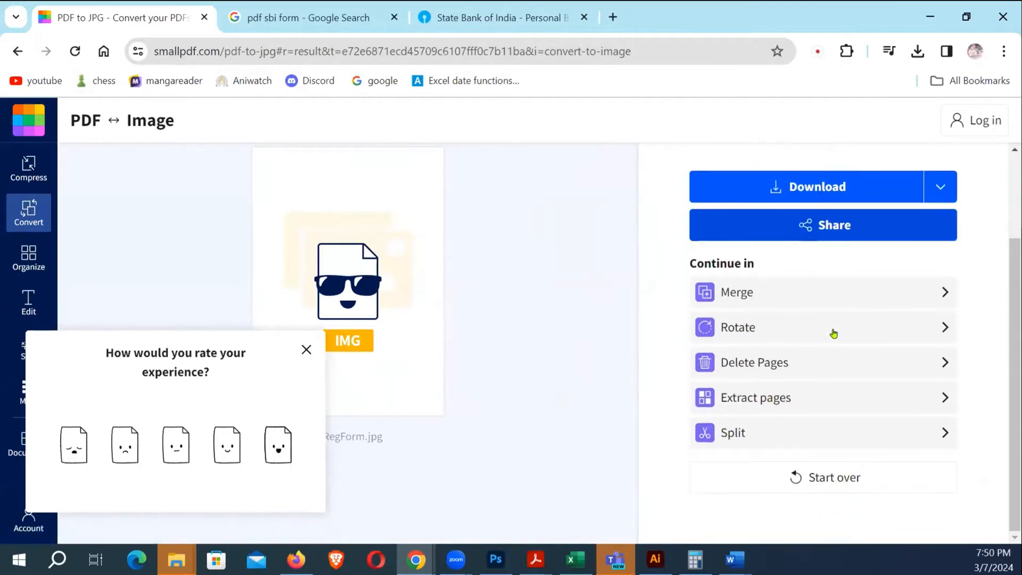
{"action": "scroll", "coordinate": [833, 319], "scroll_direction": "up", "scroll_amount": 2}
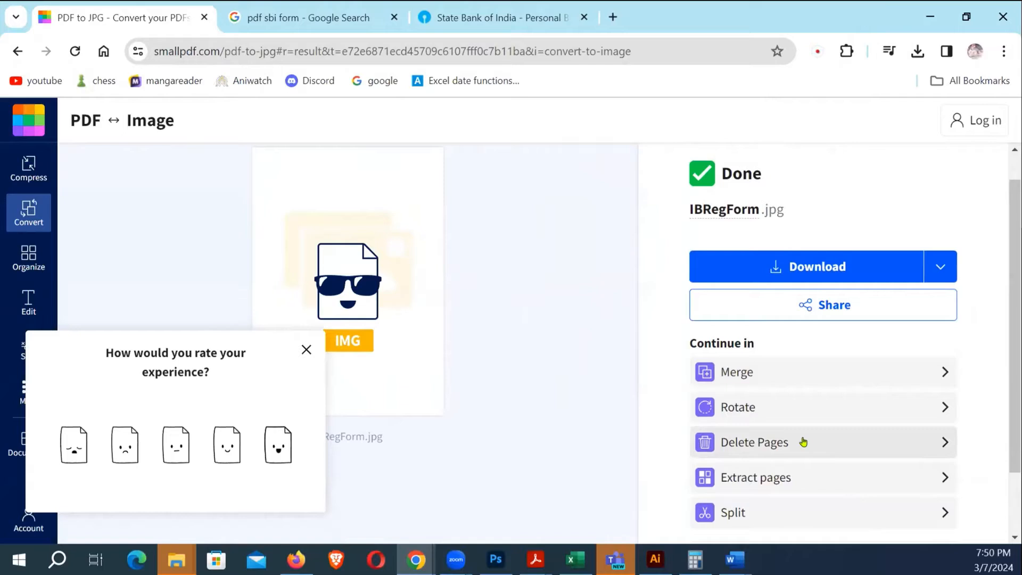
{"action": "scroll", "coordinate": [803, 441], "scroll_direction": "down", "scroll_amount": 2}
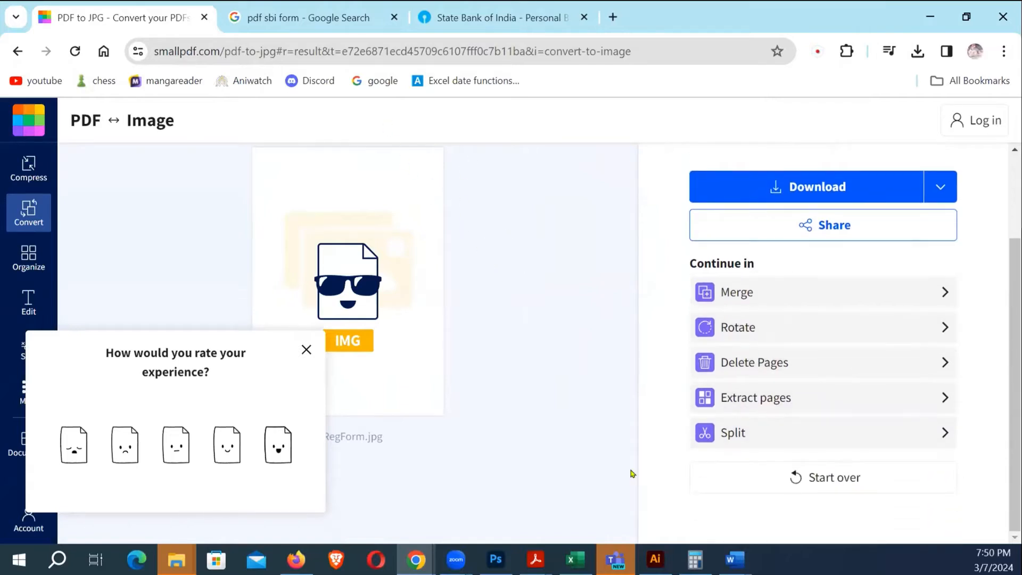
{"action": "mouse_move", "coordinate": [747, 564]}
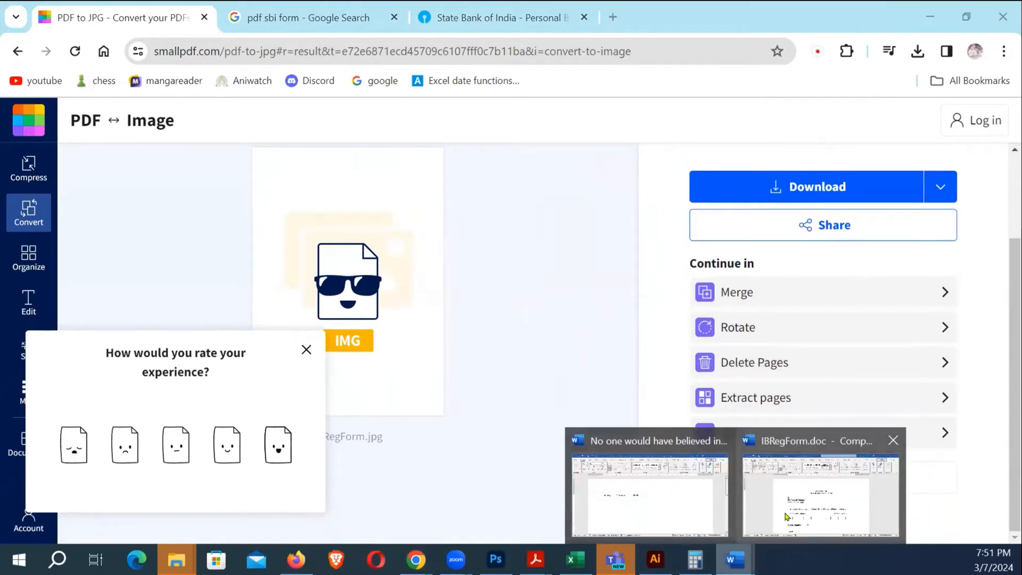
{"action": "left_click", "coordinate": [787, 495]}
{"action": "scroll", "coordinate": [631, 409], "scroll_direction": "down", "scroll_amount": 8}
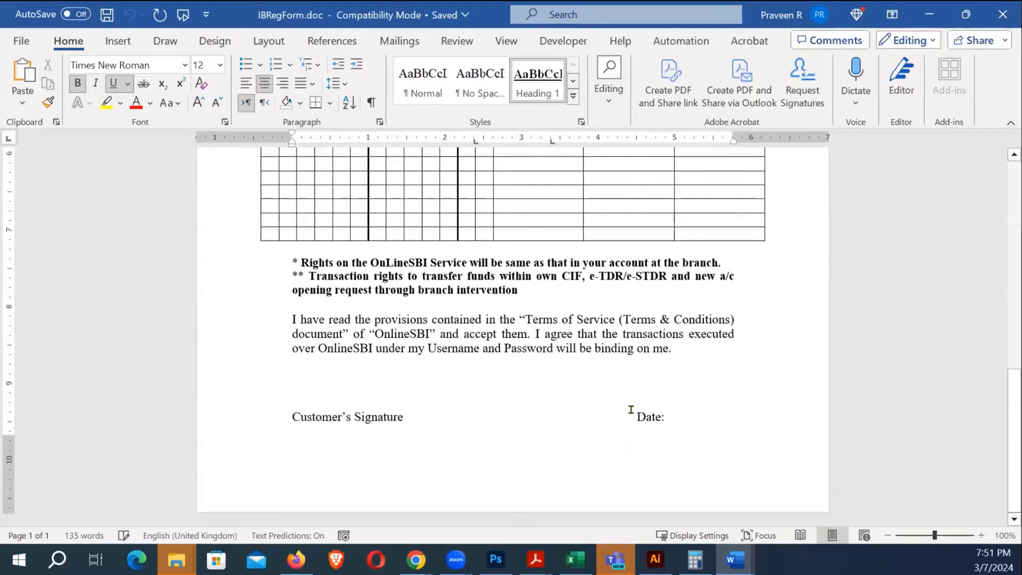
{"action": "key", "text": "alt+Tab"}
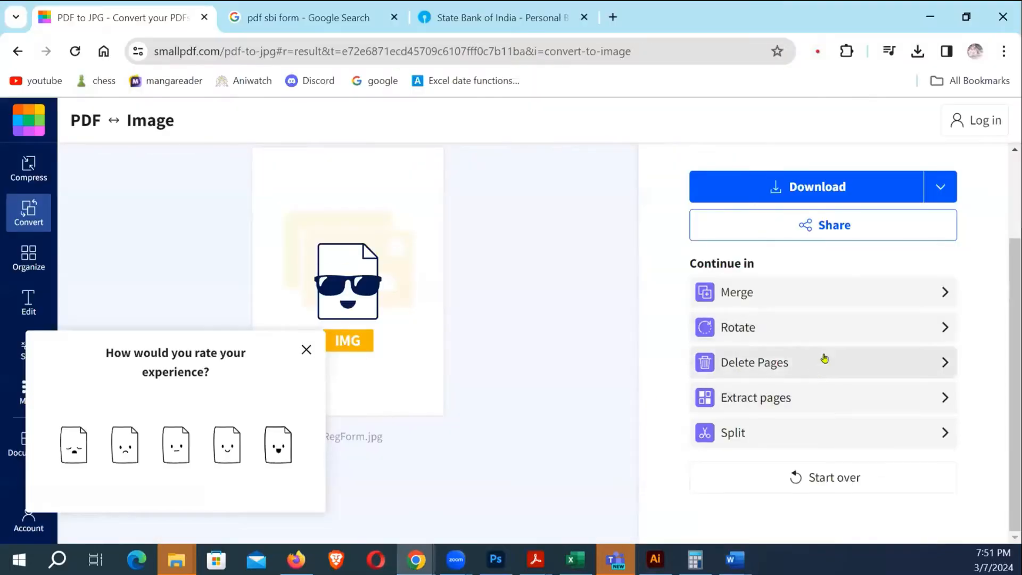
{"action": "left_click", "coordinate": [814, 187]}
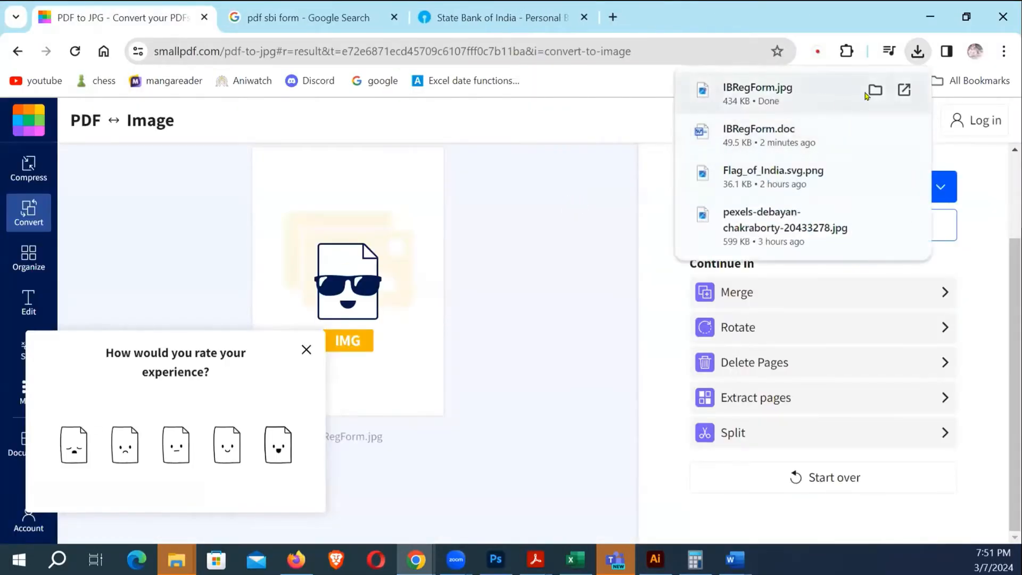
{"action": "left_click", "coordinate": [873, 91]}
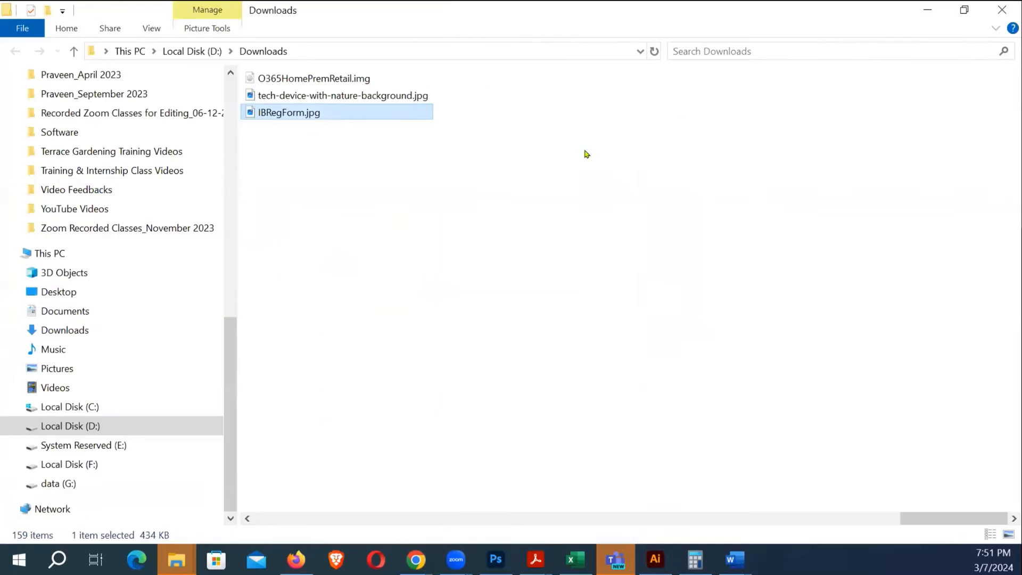
Preview IBRegForm.jpg in Photos, close it, and switch to the blank PowerPoint presentation
{"action": "double_click", "coordinate": [287, 113]}
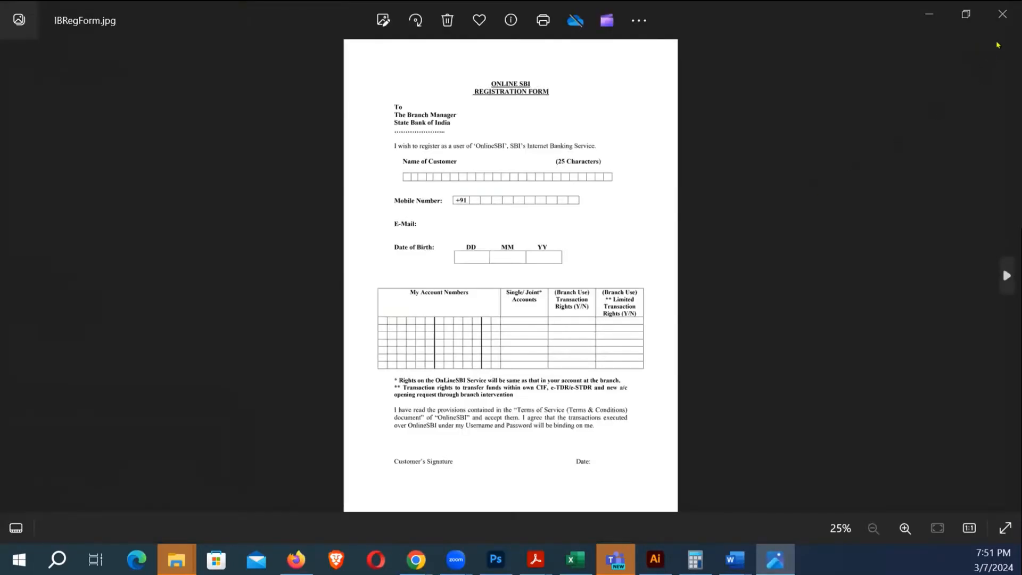
{"action": "left_click", "coordinate": [1002, 15]}
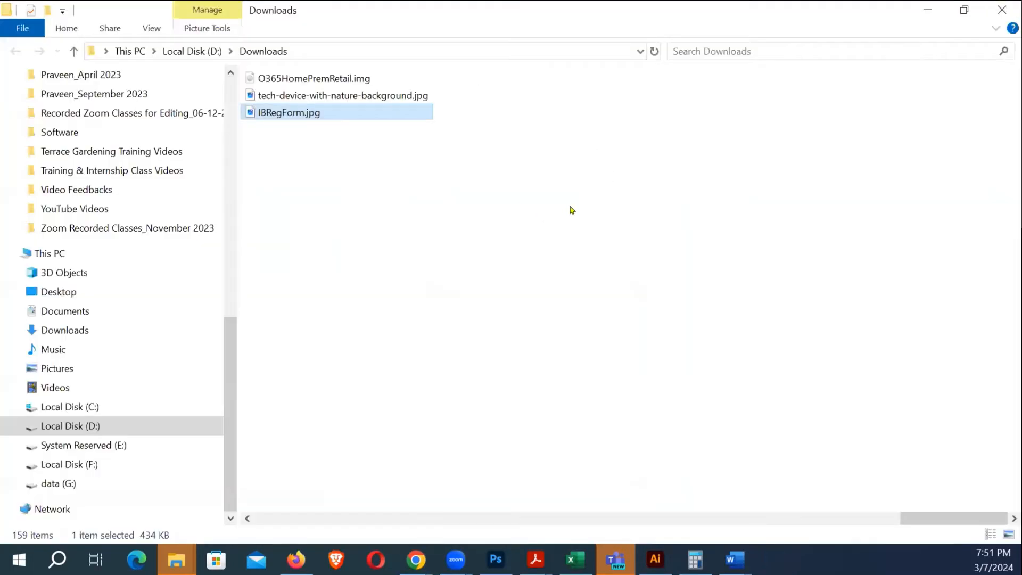
{"action": "left_click", "coordinate": [513, 300]}
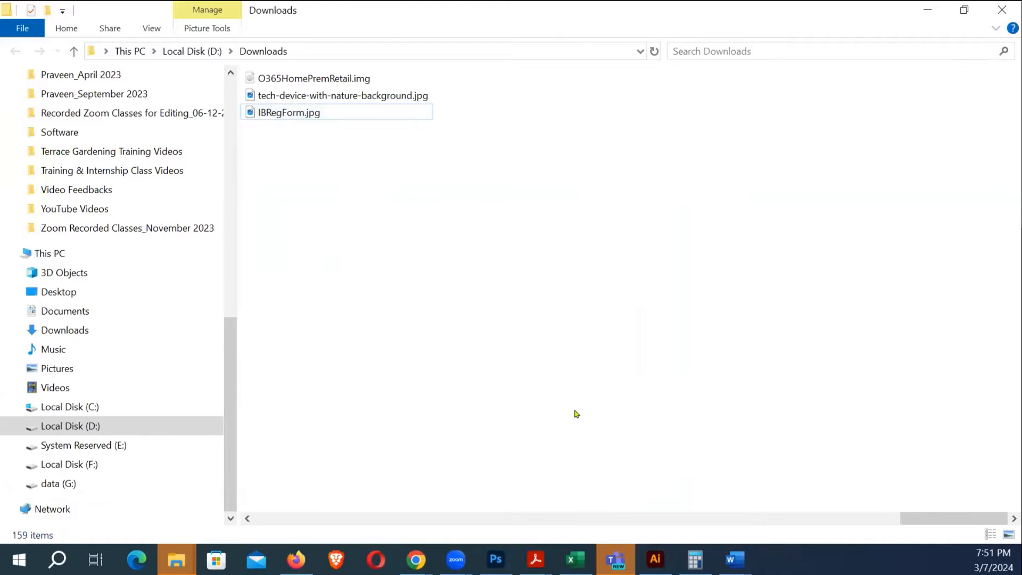
{"action": "key", "text": "alt+Tab"}
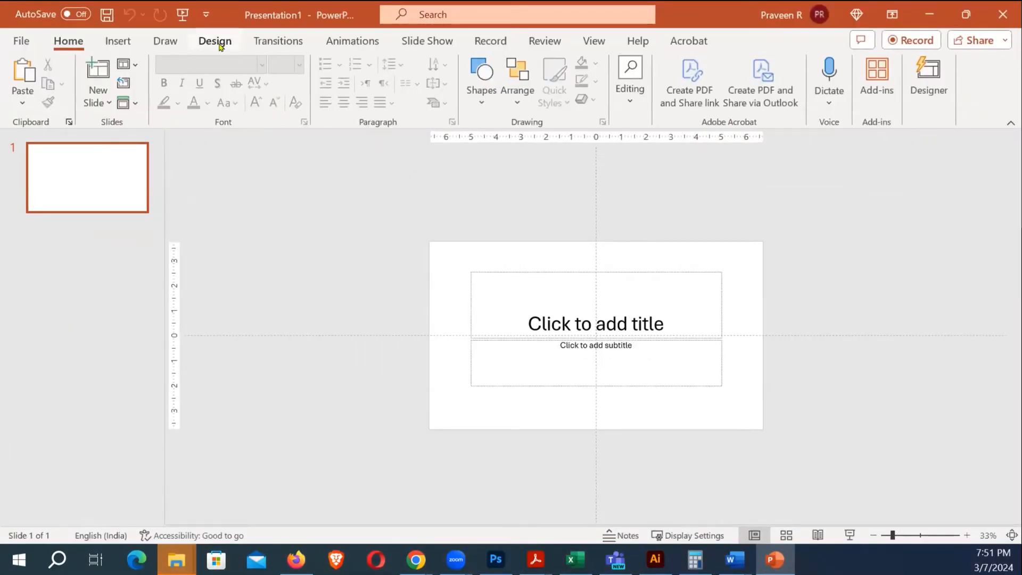
Set a custom A4 portrait slide size, 21 cm by 29.7 cm, scaling content to fit
{"action": "left_click", "coordinate": [220, 47]}
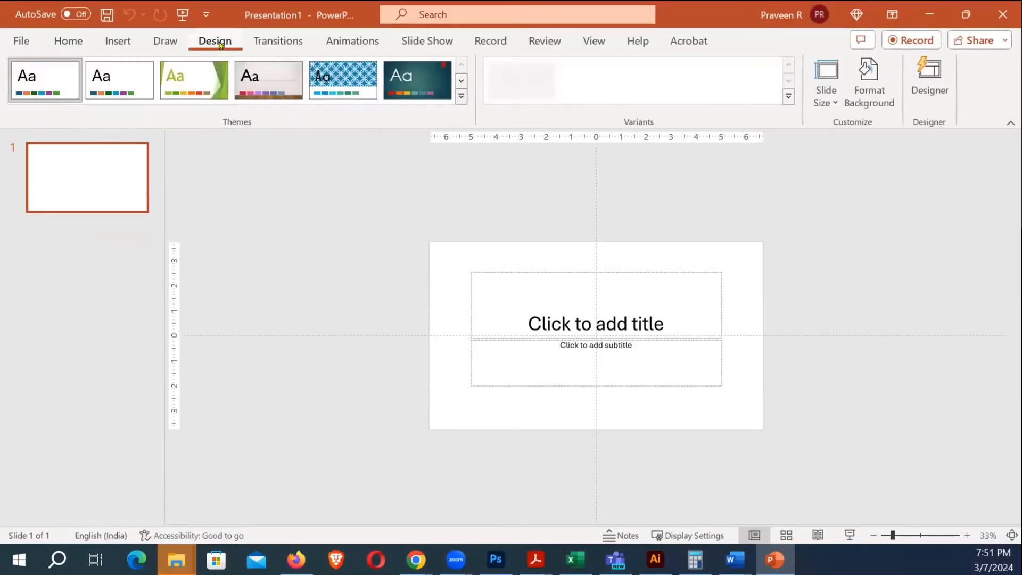
{"action": "left_click", "coordinate": [826, 96]}
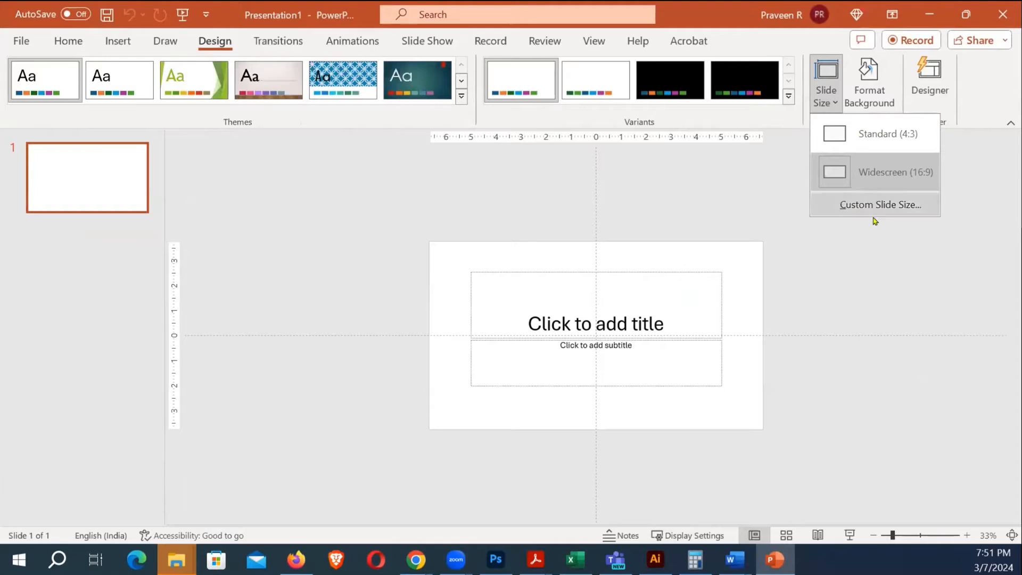
{"action": "left_click", "coordinate": [851, 202]}
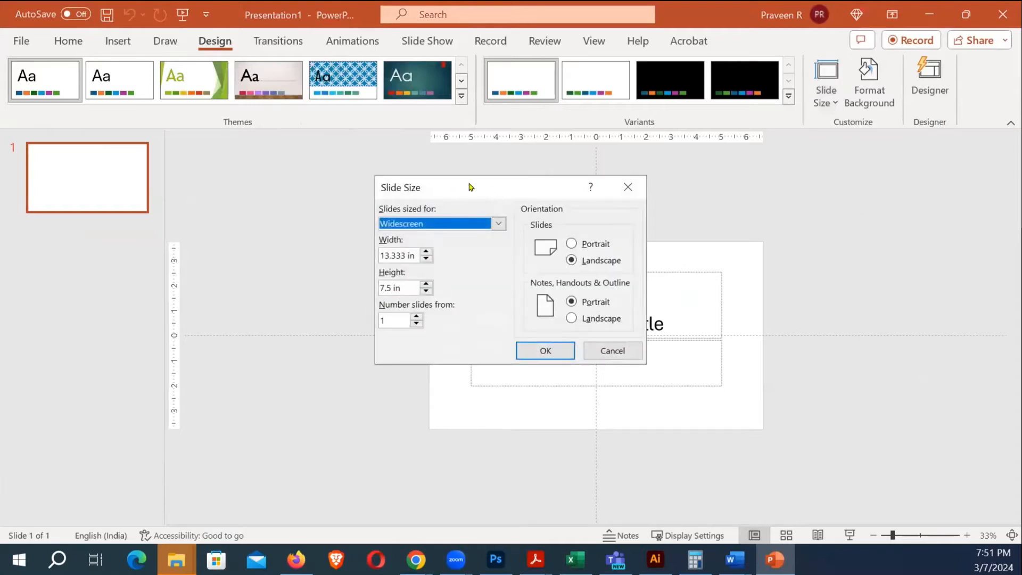
{"action": "left_click_drag", "start_coordinate": [469, 194], "coordinate": [369, 187]}
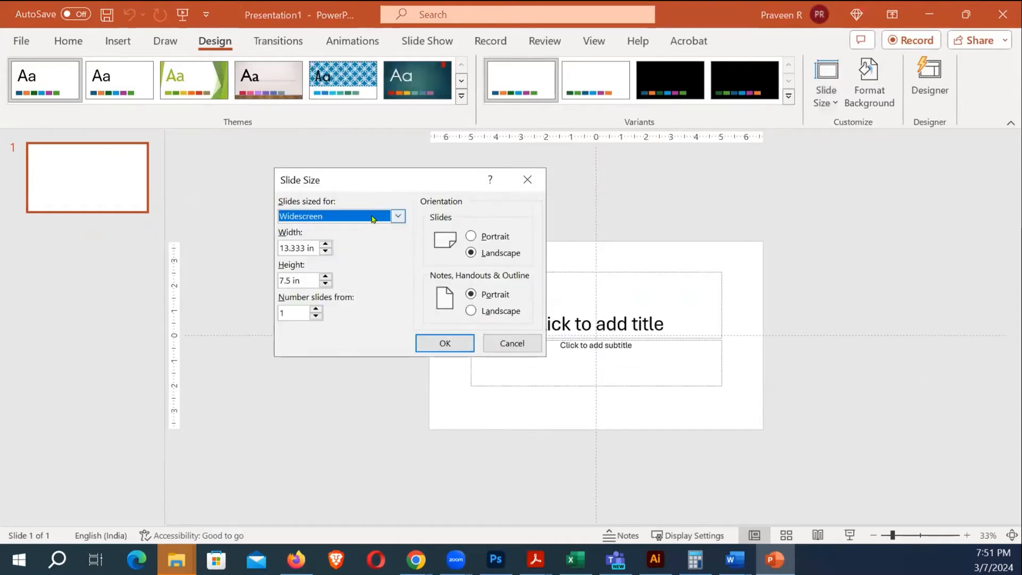
{"action": "left_click", "coordinate": [374, 218]}
{"action": "left_click", "coordinate": [311, 295]}
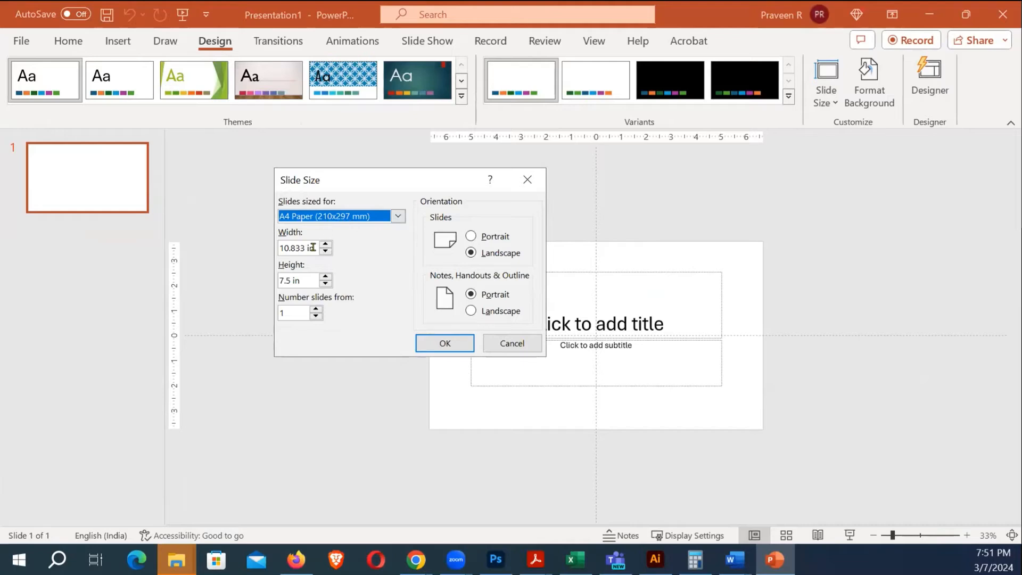
{"action": "key", "text": "Tab"}
{"action": "type", "text": "2"}
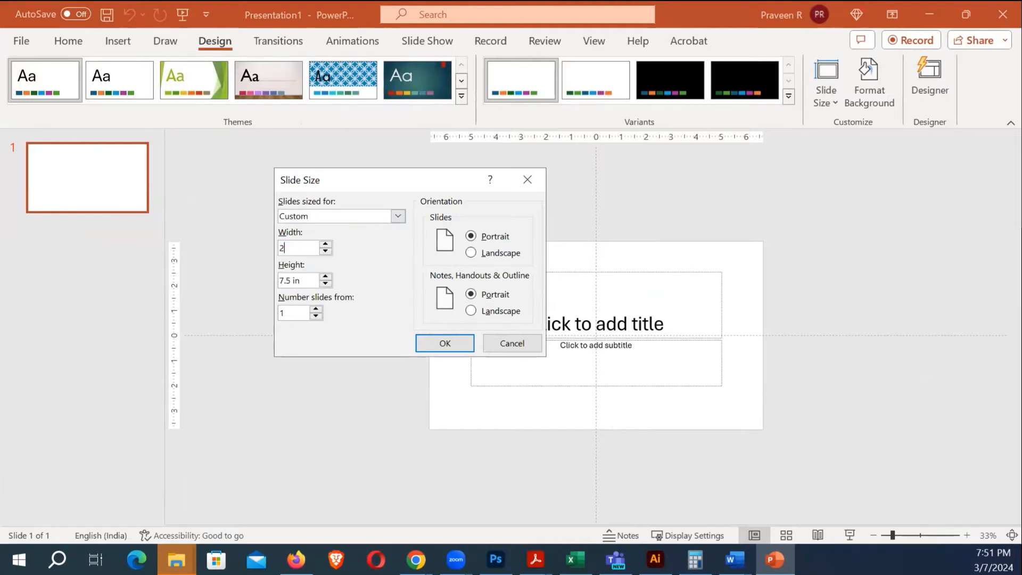
{"action": "type", "text": "29.7 cm"}
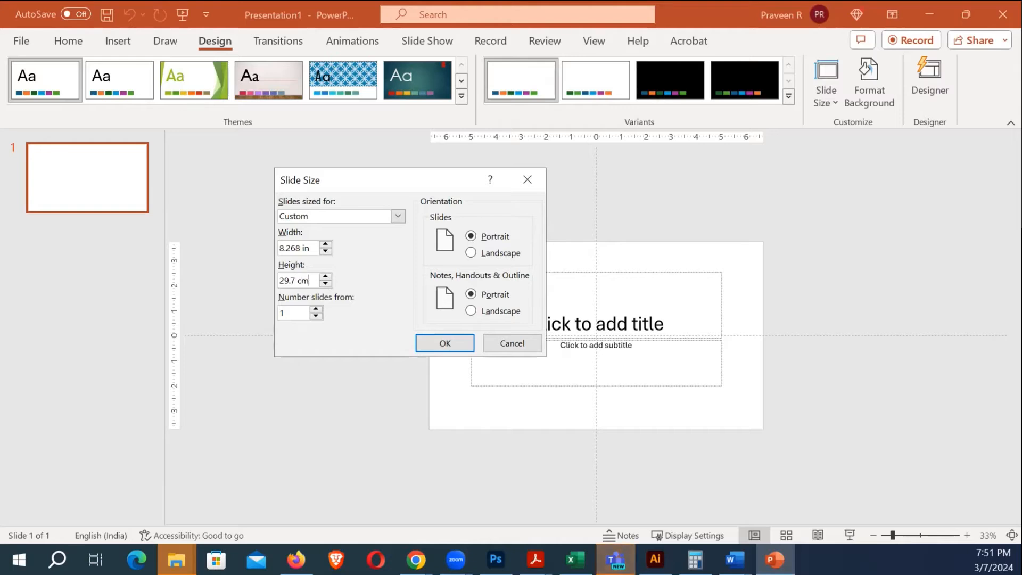
{"action": "left_click", "coordinate": [445, 345]}
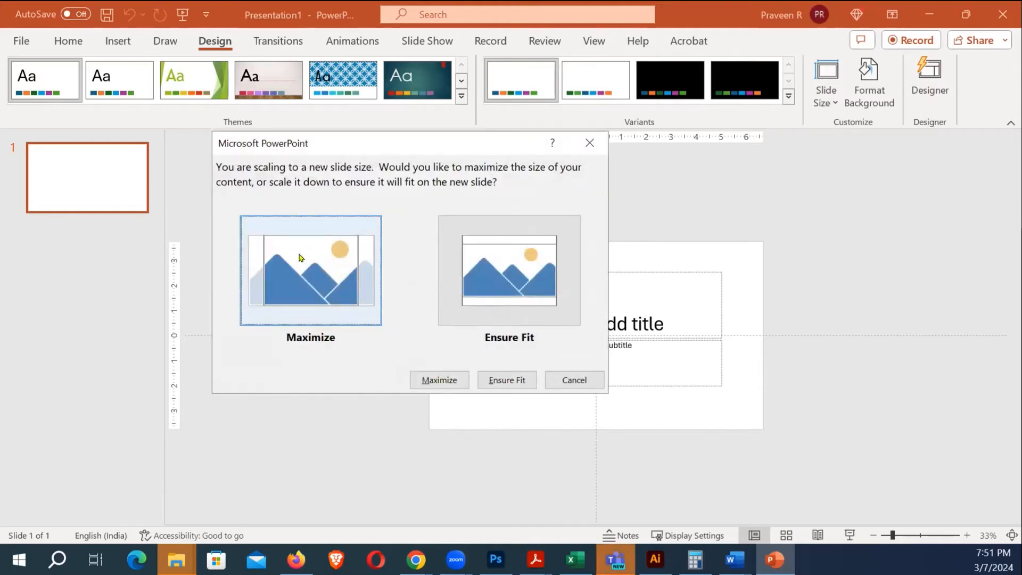
{"action": "left_click", "coordinate": [425, 381]}
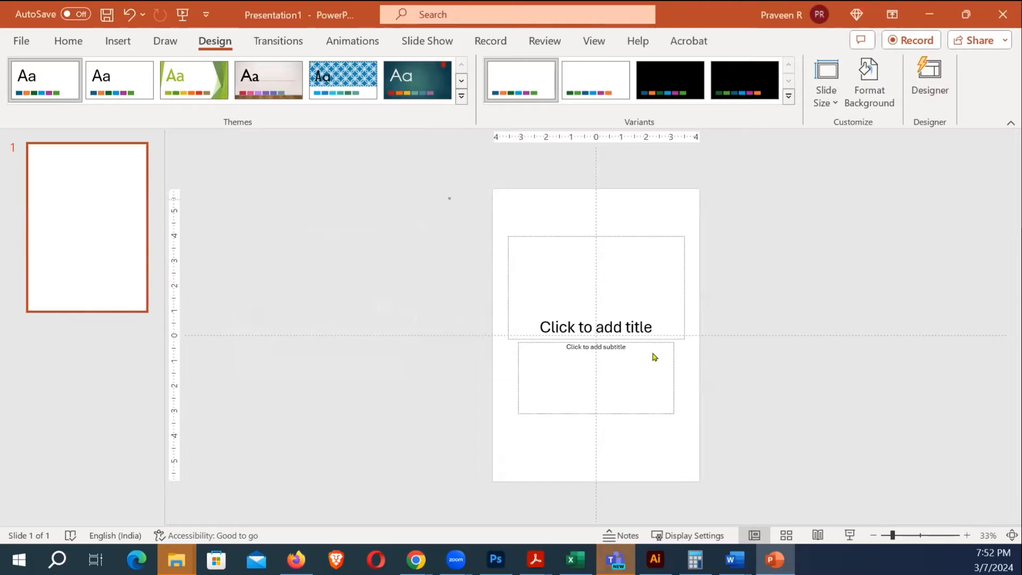
{"action": "left_click_drag", "start_coordinate": [446, 196], "coordinate": [760, 439]}
Replace the title and subtitle placeholders with the pasted registration form image
{"action": "key", "text": "Delete"}
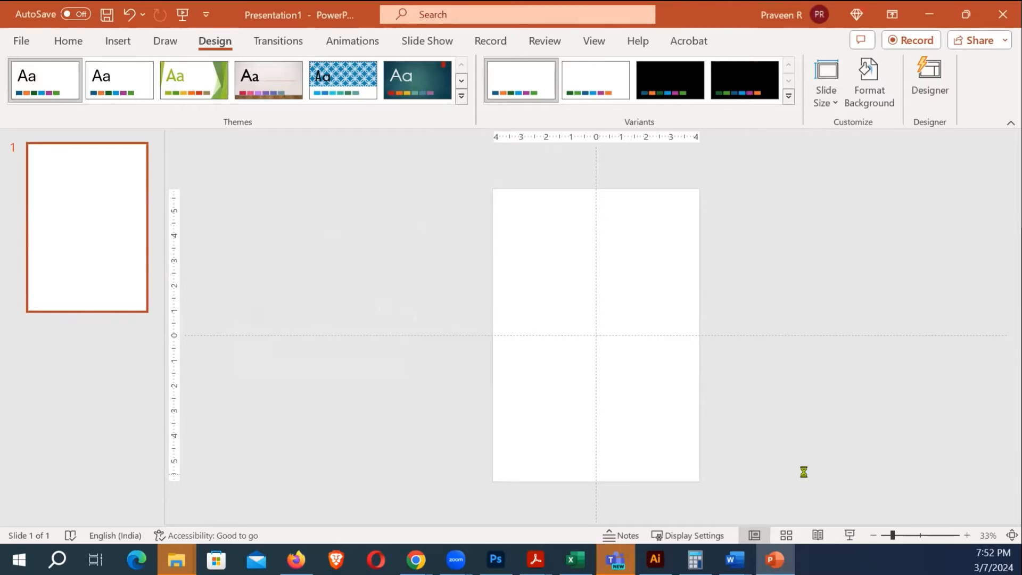
{"action": "key", "text": "ctrl+v"}
{"action": "left_click", "coordinate": [782, 326]}
{"action": "left_click", "coordinate": [621, 260]}
{"action": "left_click_drag", "start_coordinate": [621, 260], "coordinate": [634, 259]}
{"action": "key", "text": "ctrl+z"}
{"action": "left_click", "coordinate": [780, 300]}
Zoom in on the form image and start an Insert Text Box
{"action": "scroll", "coordinate": [782, 324], "scroll_direction": "up", "scroll_amount": 3}
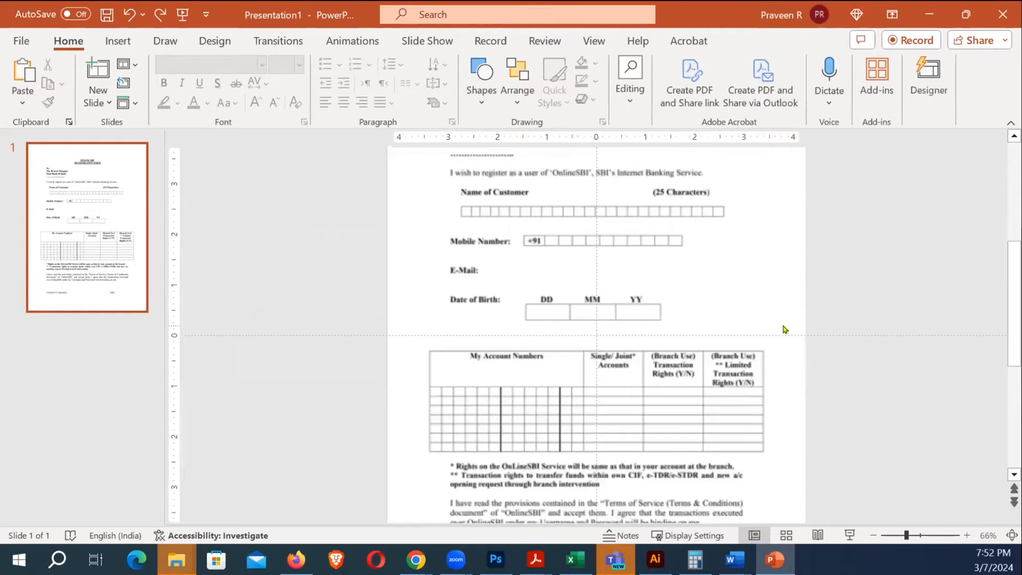
{"action": "scroll", "coordinate": [782, 328], "scroll_direction": "up", "scroll_amount": 3}
{"action": "scroll", "coordinate": [718, 335], "scroll_direction": "up", "scroll_amount": 3}
{"action": "scroll", "coordinate": [718, 335], "scroll_direction": "up", "scroll_amount": 3}
{"action": "left_click", "coordinate": [718, 298]}
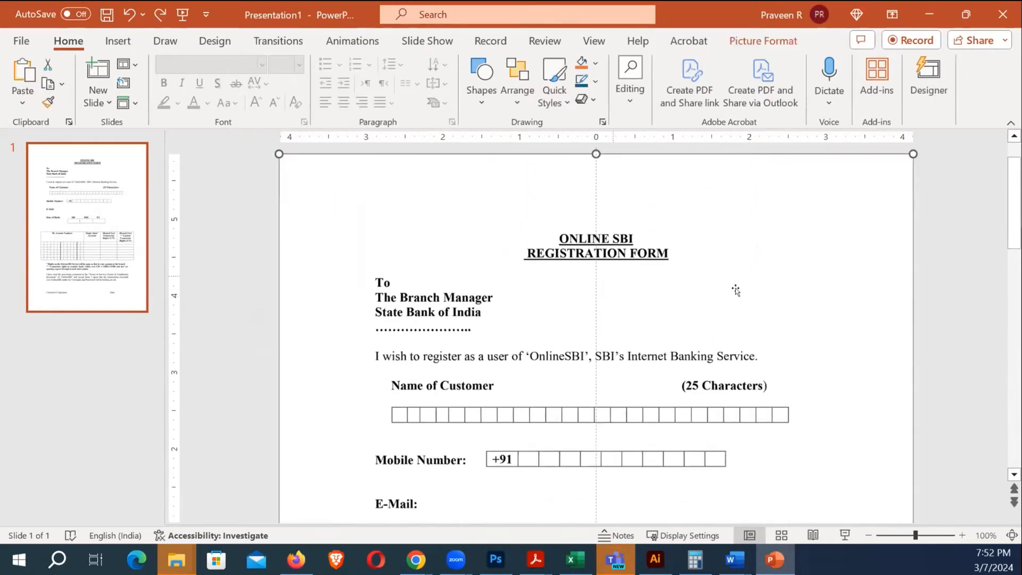
{"action": "left_click", "coordinate": [936, 279]}
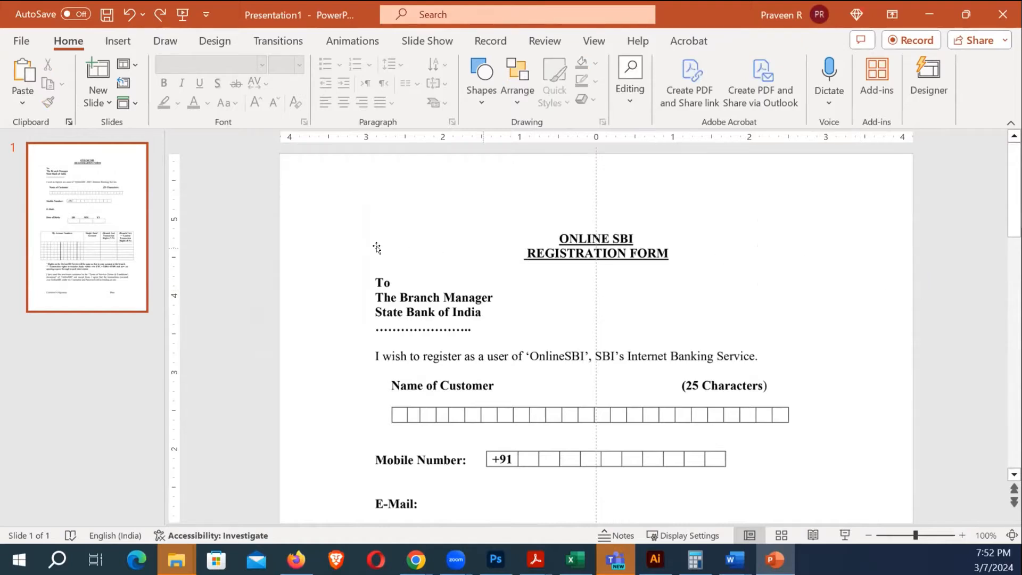
{"action": "left_click", "coordinate": [118, 41]}
{"action": "left_click", "coordinate": [631, 81]}
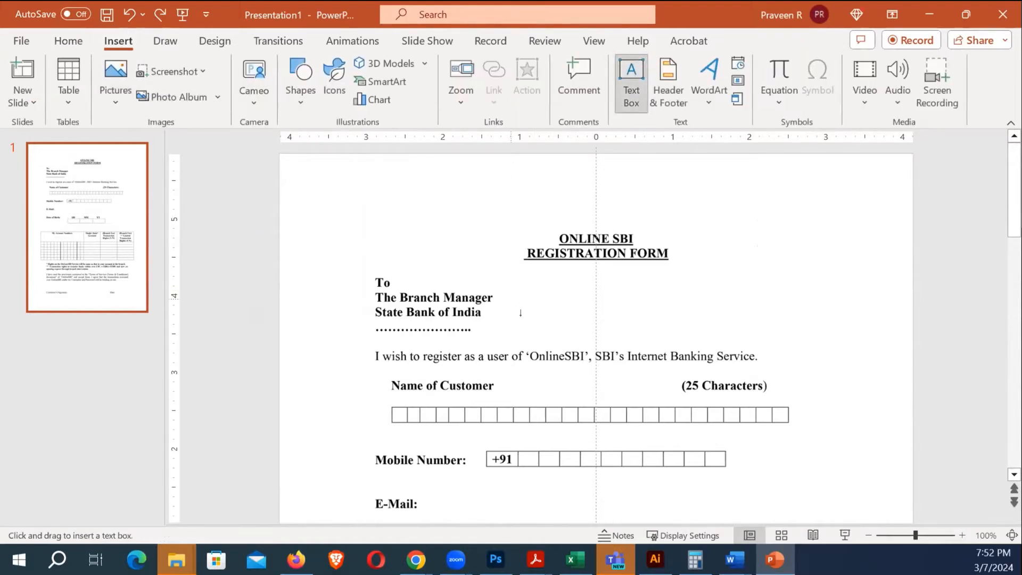
Add a text box reading 'Warangal branch' below the State Bank of India address
{"action": "left_click", "coordinate": [379, 325]}
{"action": "scroll", "coordinate": [450, 372], "scroll_direction": "up", "scroll_amount": 5}
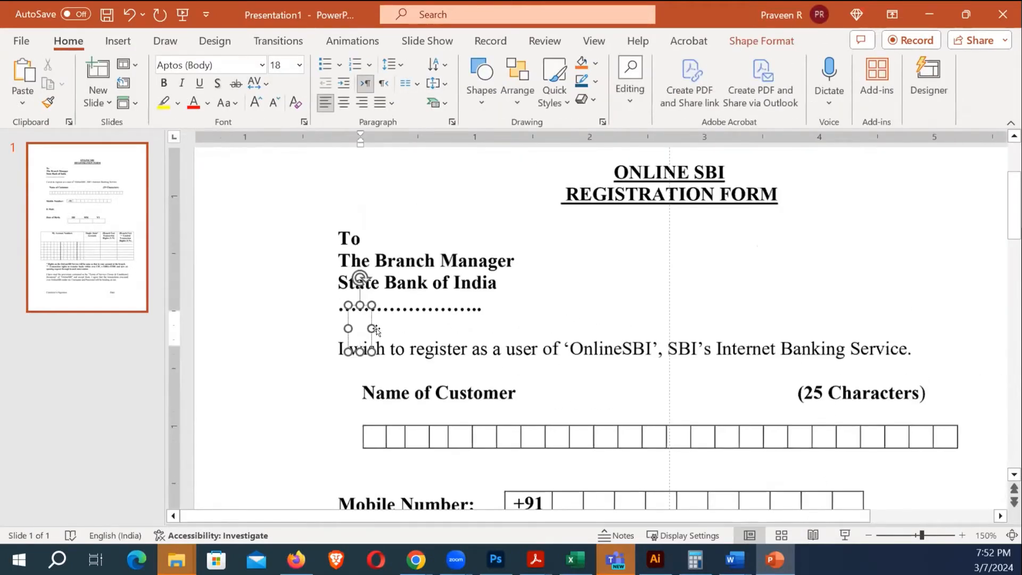
{"action": "left_click_drag", "start_coordinate": [369, 329], "coordinate": [558, 329]}
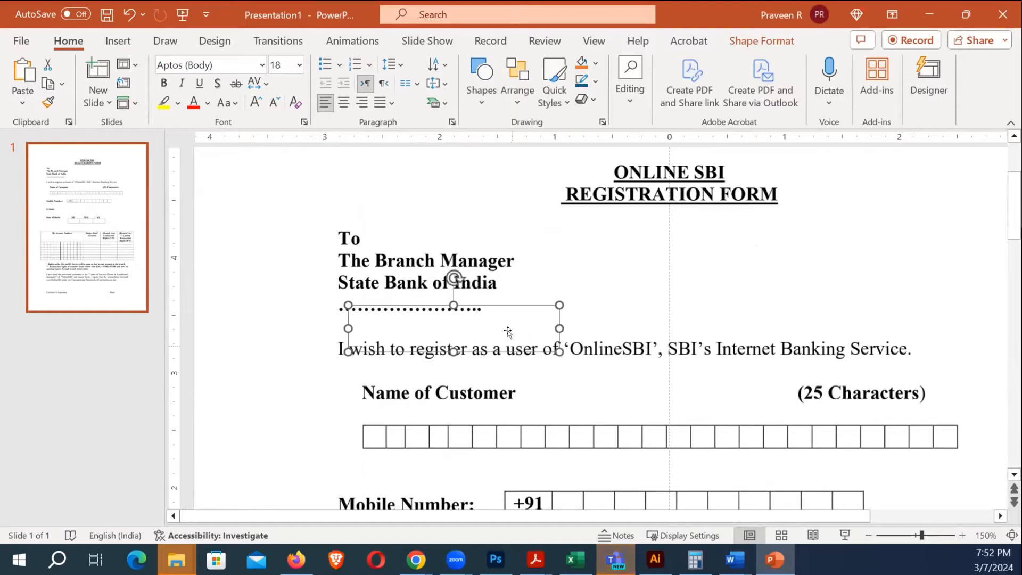
{"action": "key", "text": "ctrl+z"}
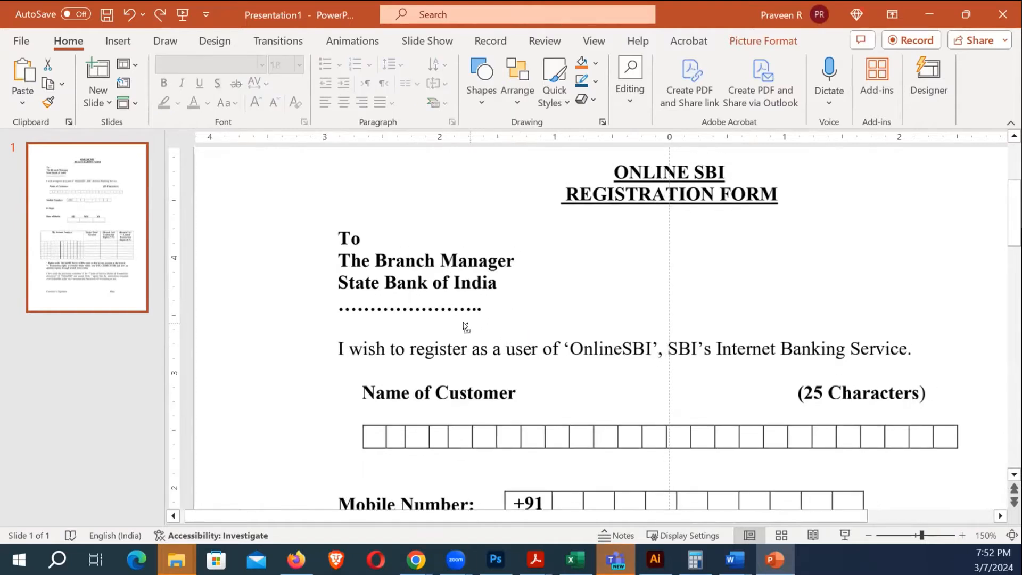
{"action": "mouse_move", "coordinate": [485, 305]}
{"action": "left_mouse_down"}
{"action": "mouse_move", "coordinate": [511, 293]}
{"action": "mouse_move", "coordinate": [476, 290]}
{"action": "left_mouse_up"}
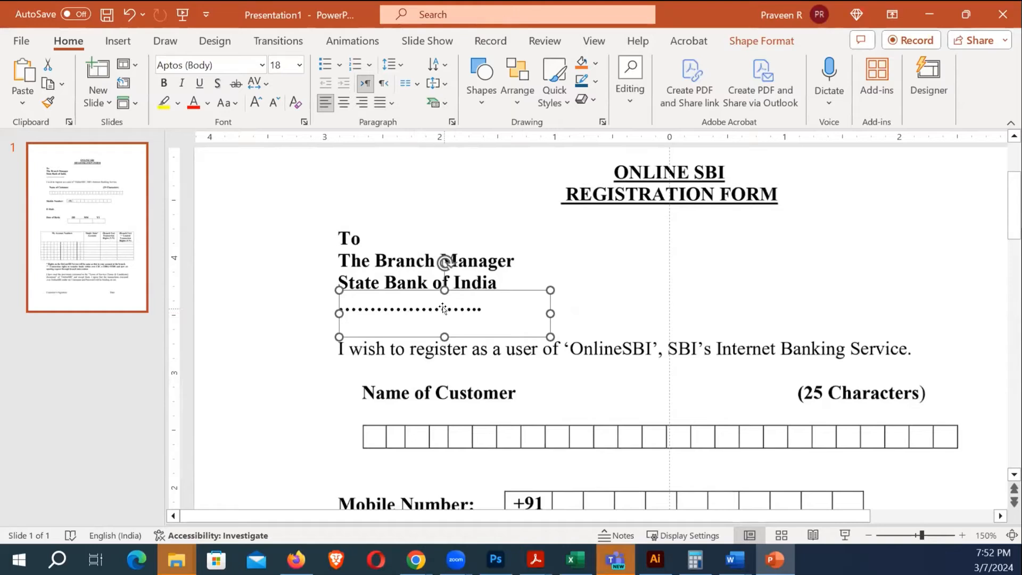
{"action": "left_click", "coordinate": [372, 301]}
{"action": "type", "text": "Warna"}
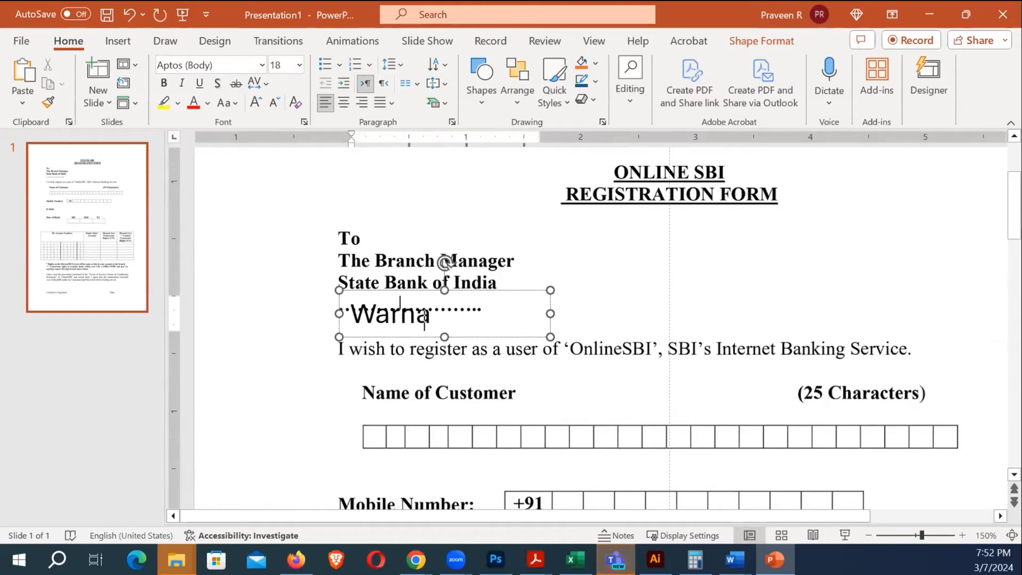
{"action": "key", "text": "BackSpace"}
{"action": "key", "text": "BackSpace"}
{"action": "type", "text": "angal branch"}
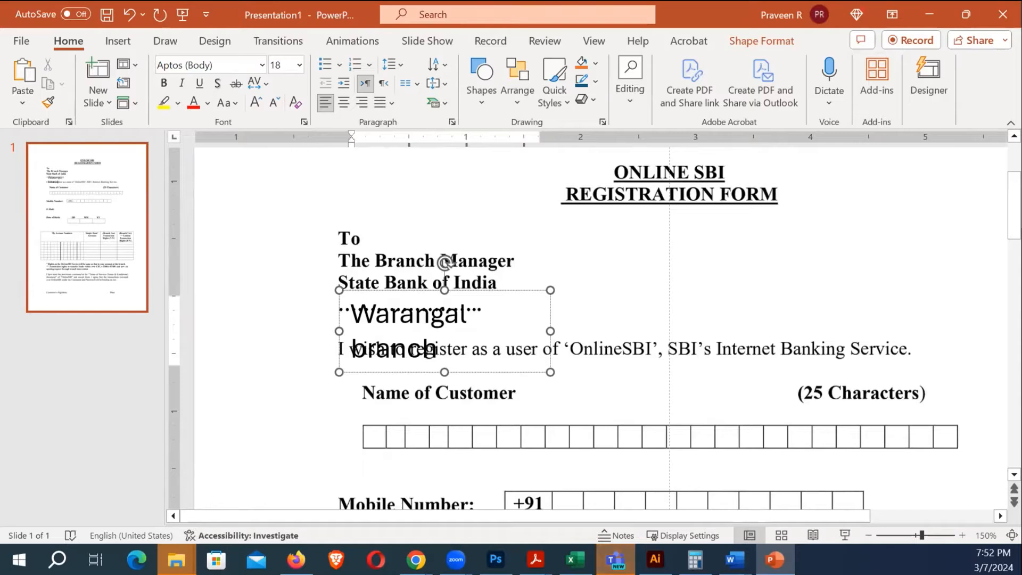
Make the branch text 12 pt on the dotted line, pasting a copy onto Name of Customer
{"action": "left_click_drag", "start_coordinate": [546, 329], "coordinate": [631, 329]}
{"action": "left_click_drag", "start_coordinate": [351, 313], "coordinate": [563, 315]}
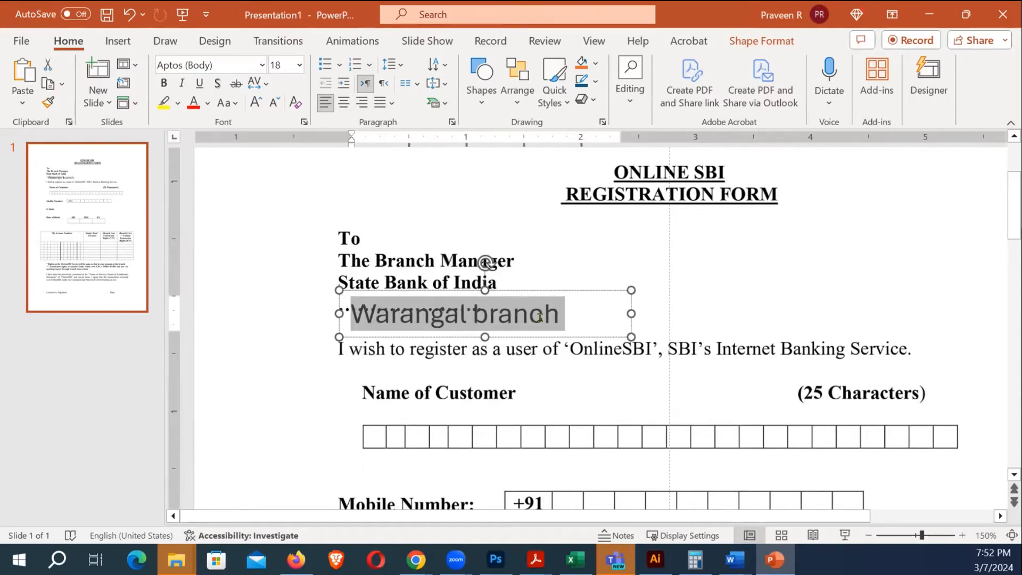
{"action": "left_click", "coordinate": [274, 102]}
{"action": "left_click", "coordinate": [274, 102]}
{"action": "left_click", "coordinate": [275, 102]}
{"action": "mouse_move", "coordinate": [552, 291]}
{"action": "left_mouse_down"}
{"action": "mouse_move", "coordinate": [559, 273]}
{"action": "mouse_move", "coordinate": [540, 280]}
{"action": "left_mouse_up"}
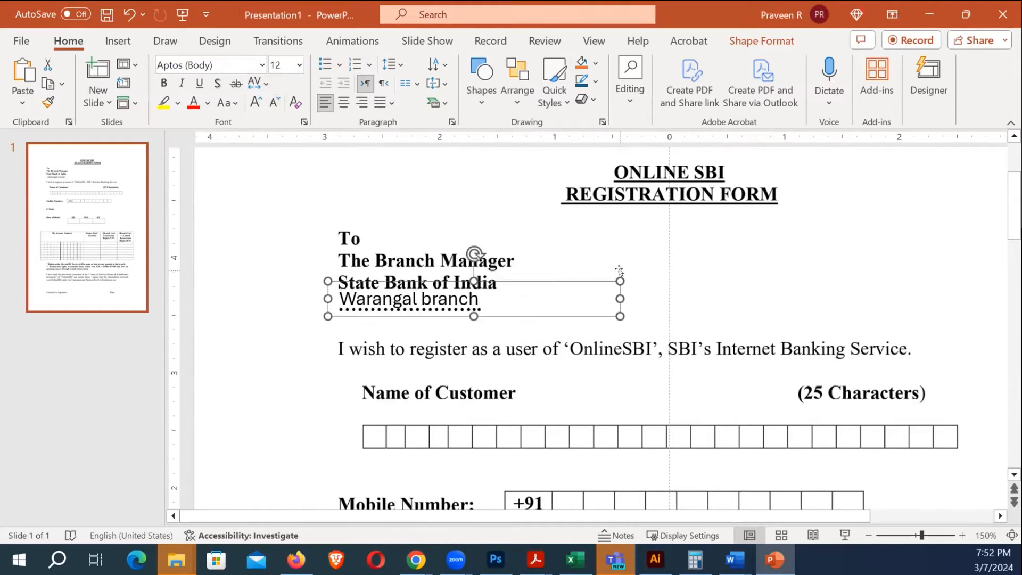
{"action": "scroll", "coordinate": [580, 314], "scroll_direction": "down", "scroll_amount": 1}
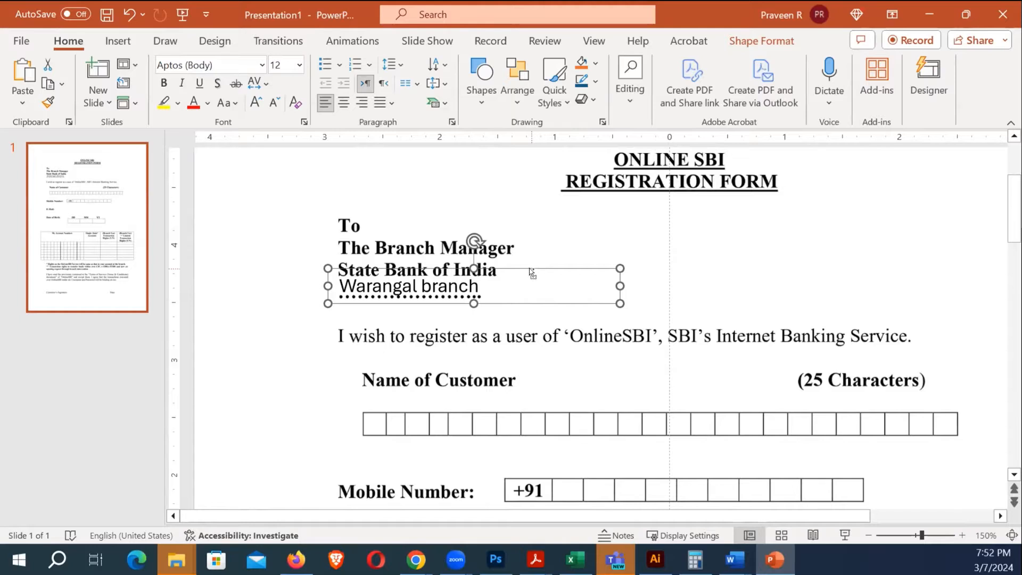
{"action": "key", "text": "ctrl+v"}
{"action": "left_click_drag", "start_coordinate": [530, 321], "coordinate": [540, 439]}
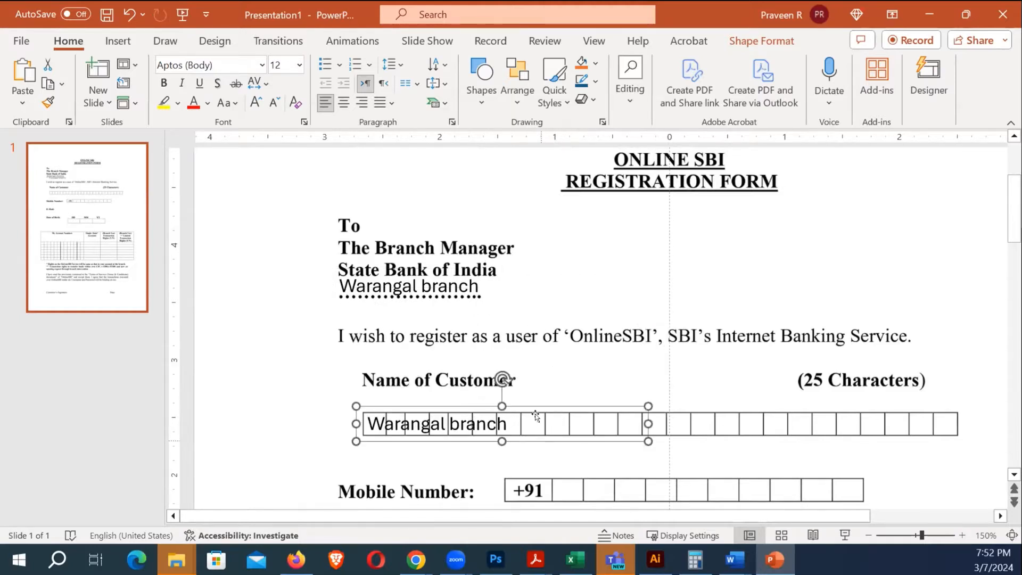
Replace the copied text with the customer's name, spaced one letter per box
{"action": "left_click", "coordinate": [403, 423]}
{"action": "triple_click", "coordinate": [502, 424]}
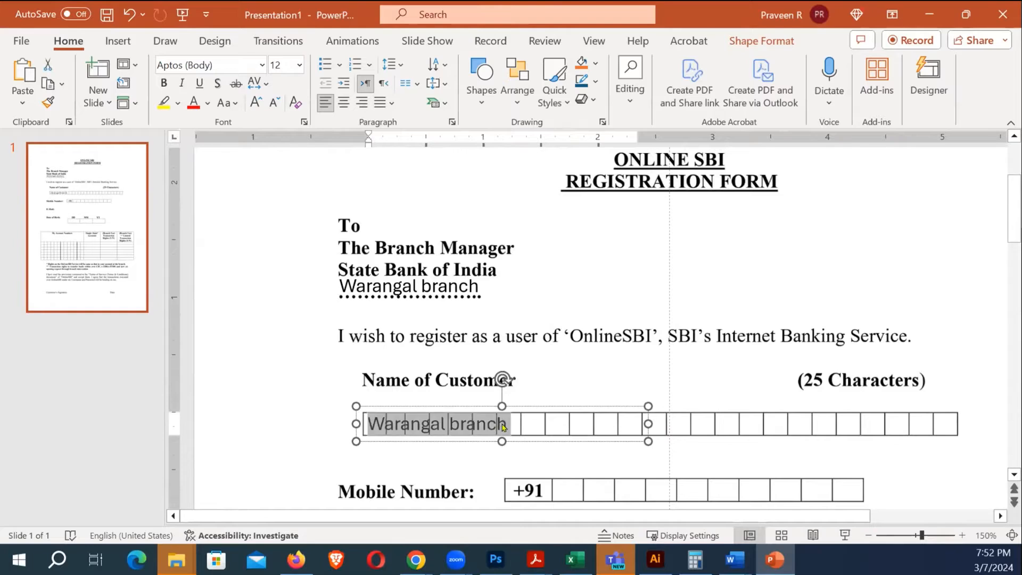
{"action": "type", "text": "P "}
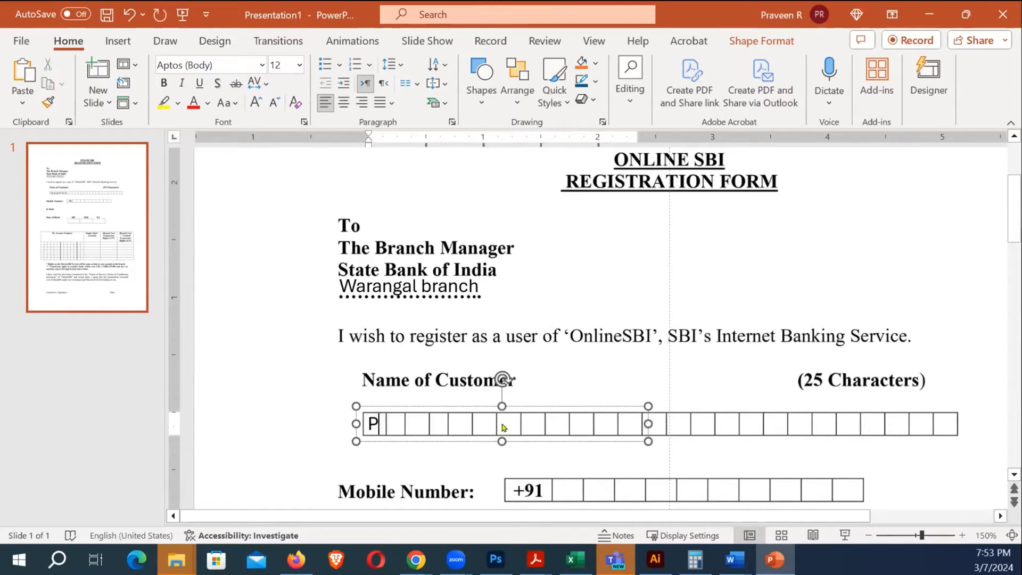
{"action": "type", "text": "R A V E E "}
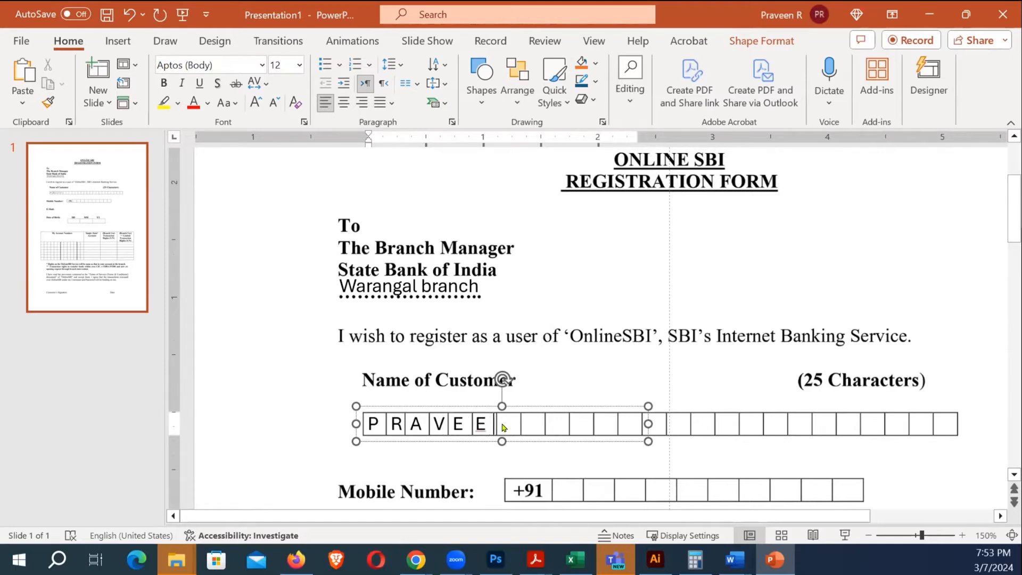
{"action": "type", "text": "N"}
{"action": "left_click", "coordinate": [540, 394]}
Paste a copy of the name box onto the Mobile Number boxes after +91
{"action": "scroll", "coordinate": [542, 391], "scroll_direction": "down", "scroll_amount": 5}
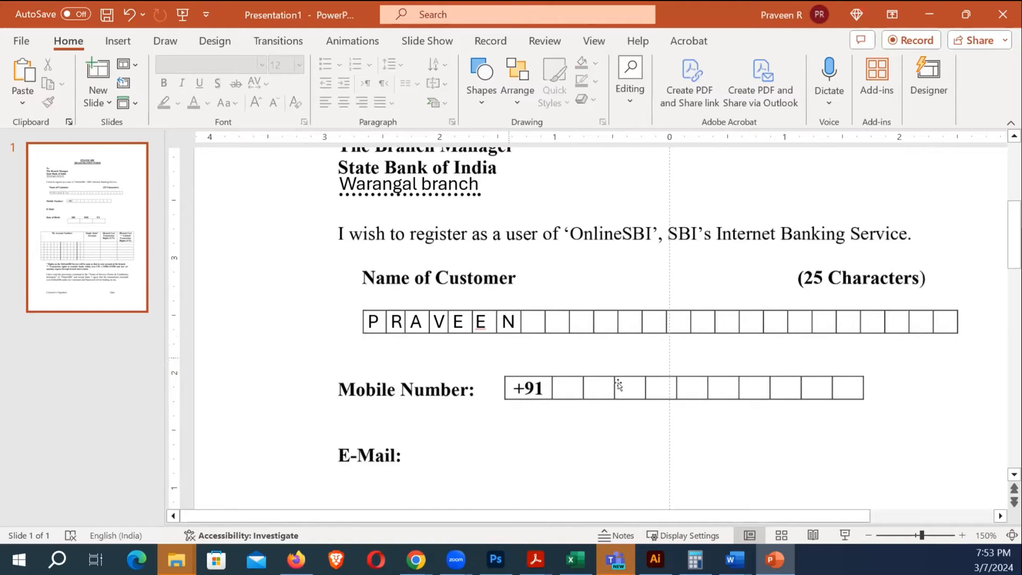
{"action": "left_click", "coordinate": [466, 336]}
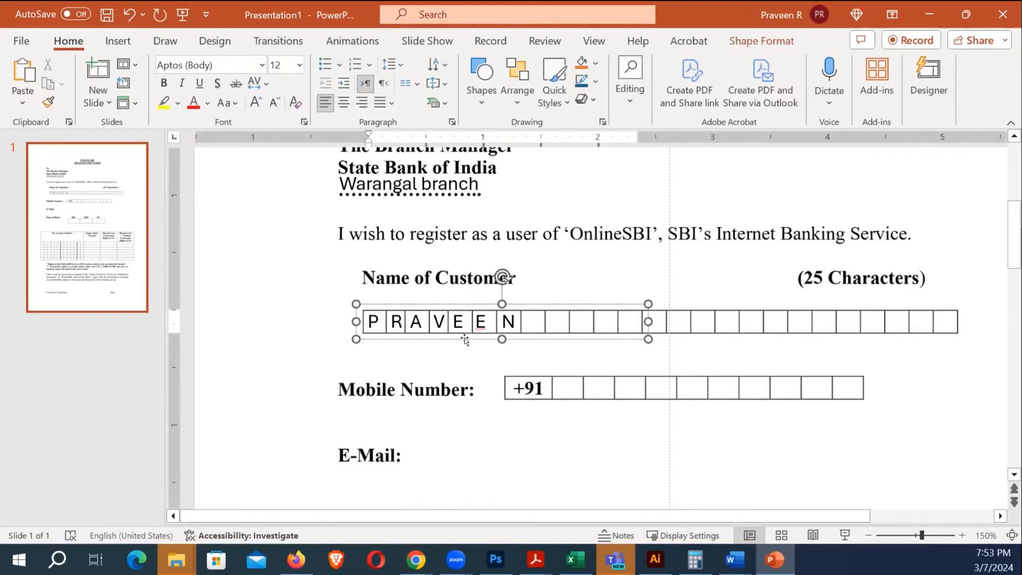
{"action": "left_click", "coordinate": [465, 340]}
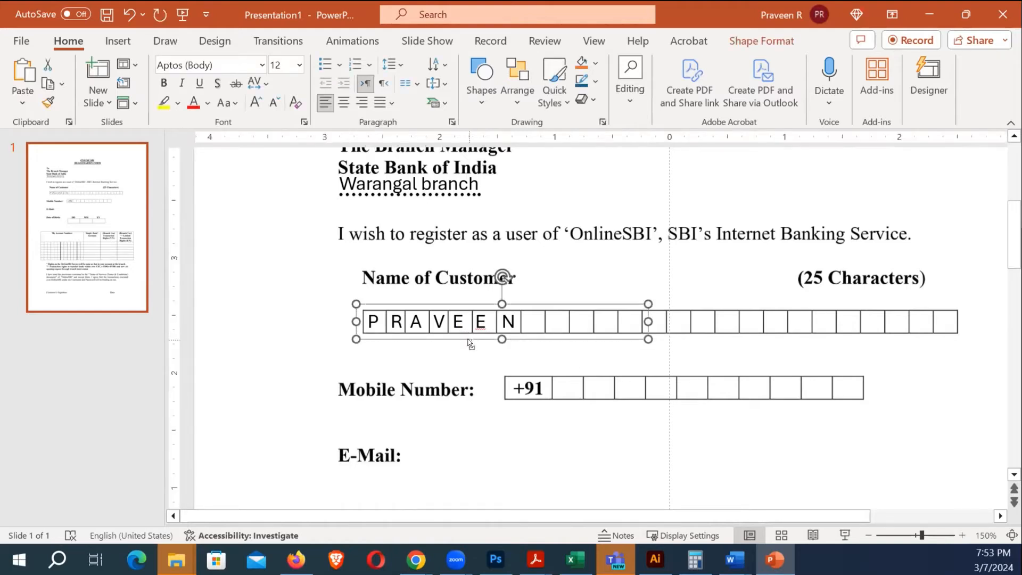
{"action": "key", "text": "ctrl+v"}
{"action": "left_click_drag", "start_coordinate": [469, 358], "coordinate": [638, 401]}
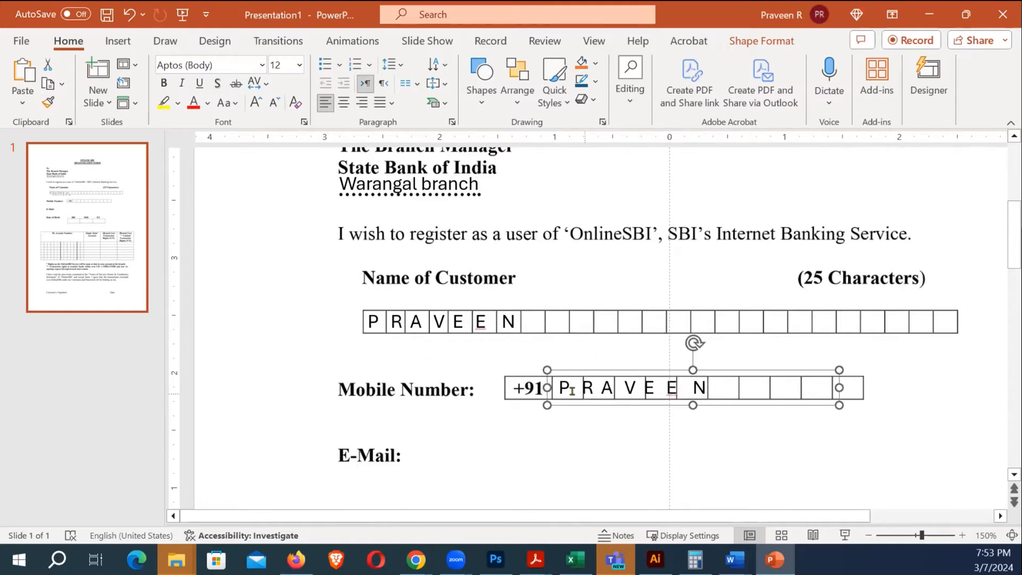
Replace the copied text with the customer's mobile number digits, correcting a typo
{"action": "left_click", "coordinate": [572, 390]}
{"action": "key", "text": "ctrl+a"}
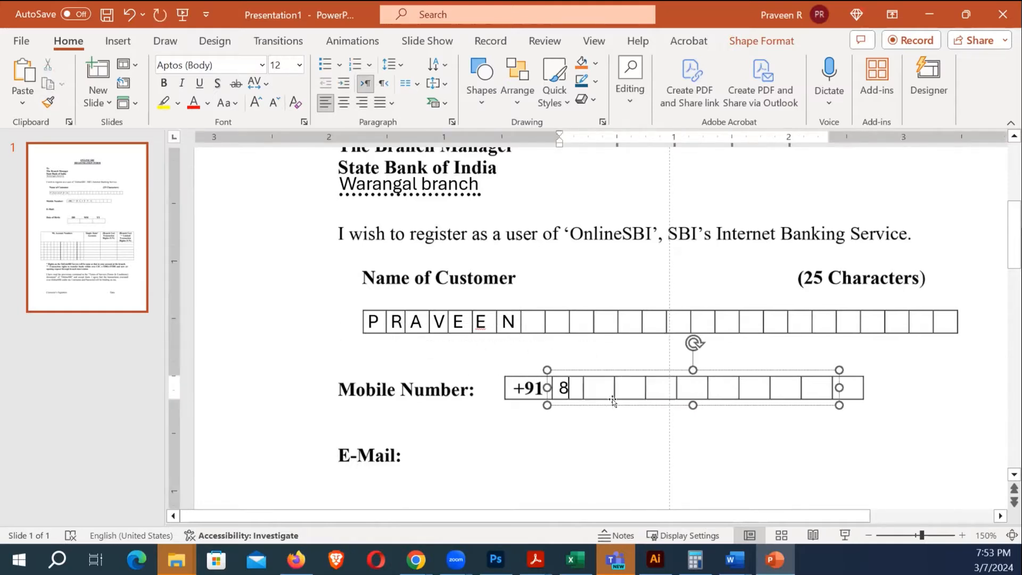
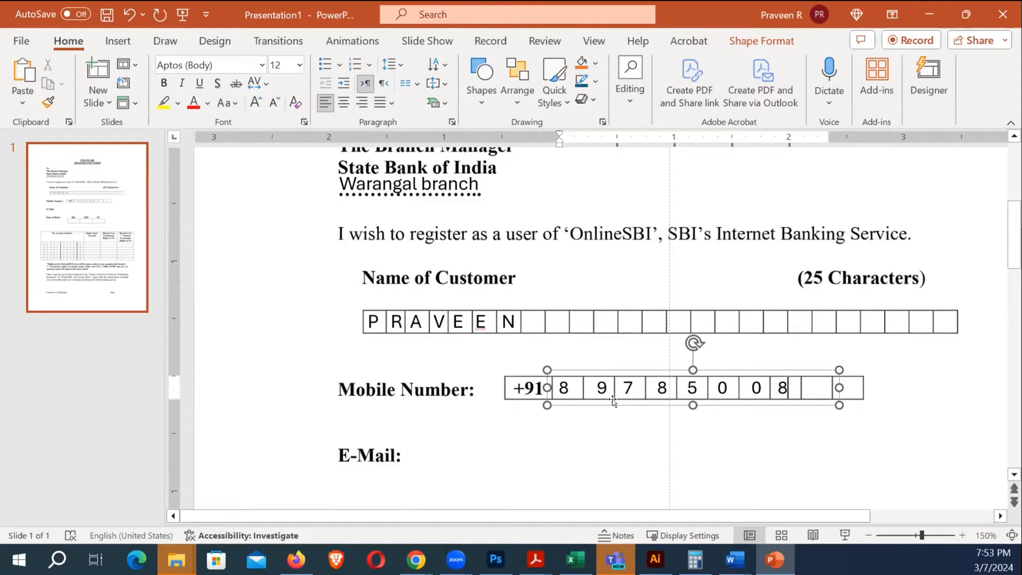
{"action": "scroll", "coordinate": [765, 392], "scroll_direction": "down", "scroll_amount": 2}
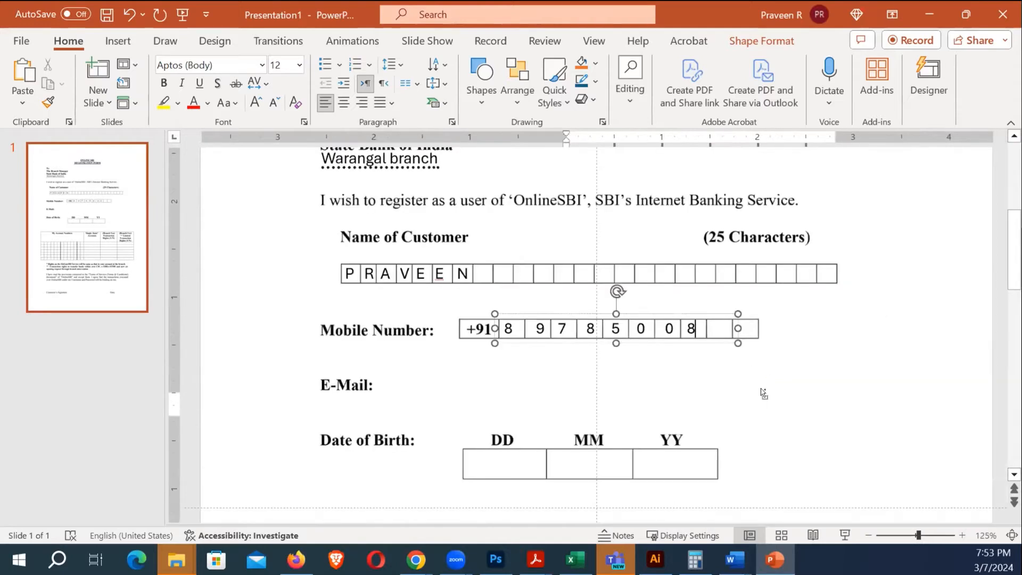
Add the final mobile digit and widen the box so all ten digits fit
{"action": "left_click", "coordinate": [812, 383]}
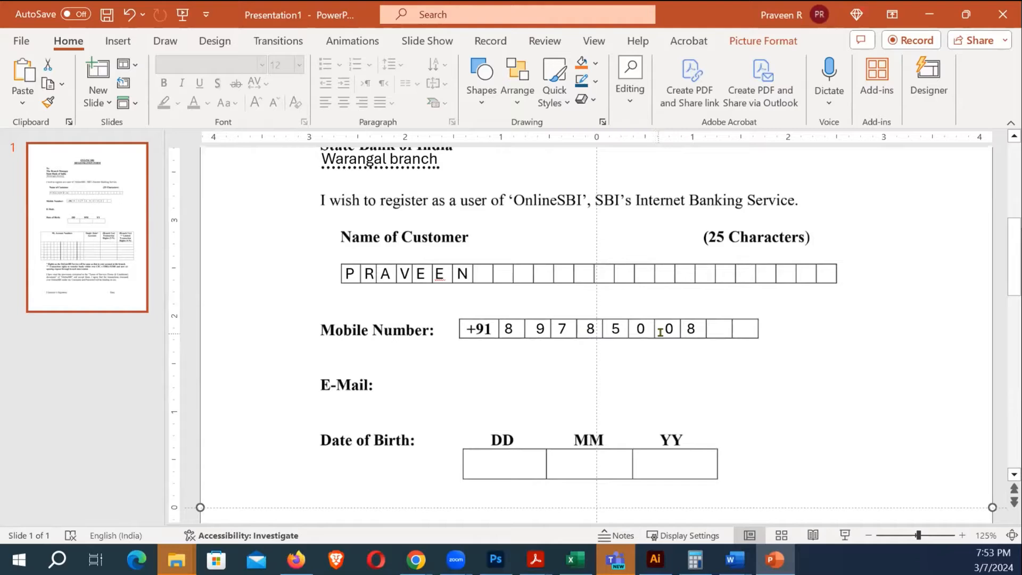
{"action": "left_click", "coordinate": [724, 339]}
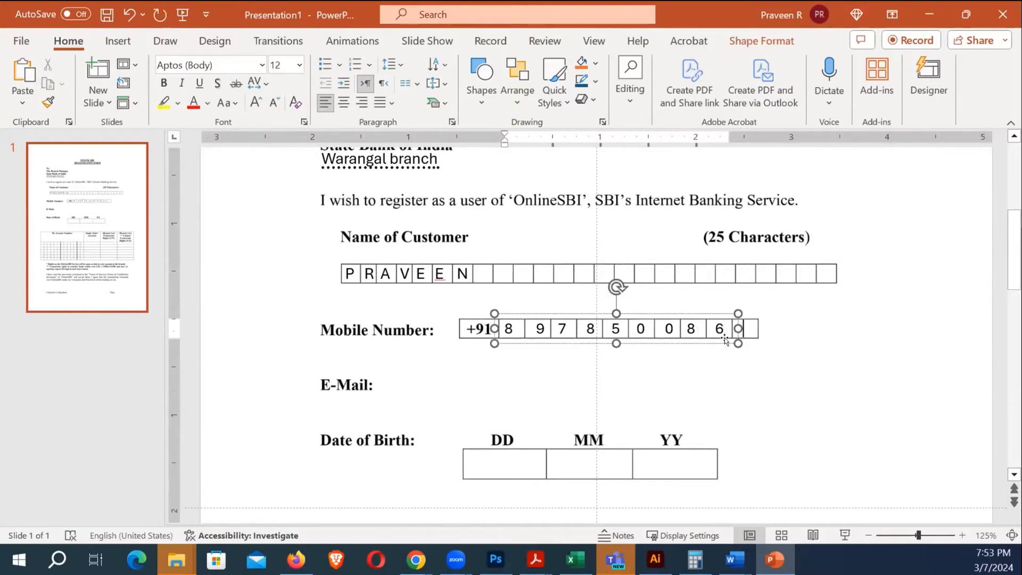
{"action": "type", "text": "4"}
{"action": "left_click_drag", "start_coordinate": [731, 335], "coordinate": [770, 337]}
{"action": "scroll", "coordinate": [766, 330], "scroll_direction": "down", "scroll_amount": 5}
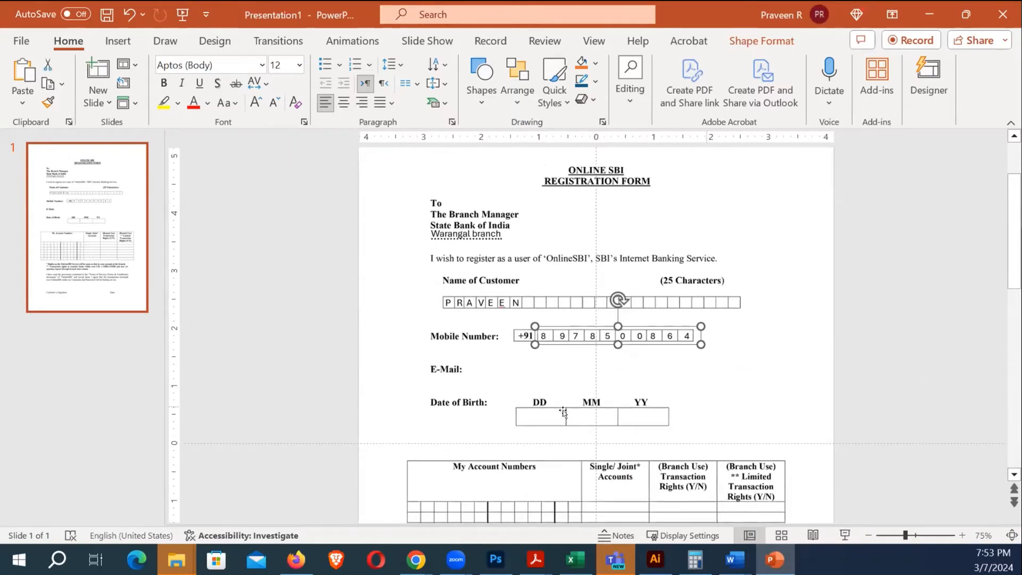
{"action": "scroll", "coordinate": [585, 415], "scroll_direction": "down", "scroll_amount": 2}
{"action": "left_click", "coordinate": [792, 414]}
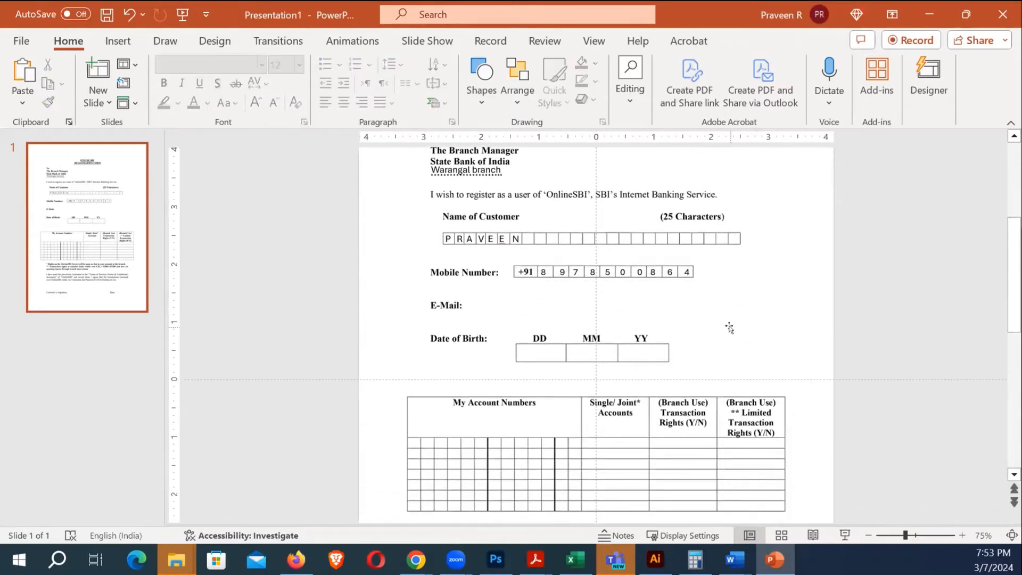
{"action": "scroll", "coordinate": [557, 237], "scroll_direction": "down", "scroll_amount": 3}
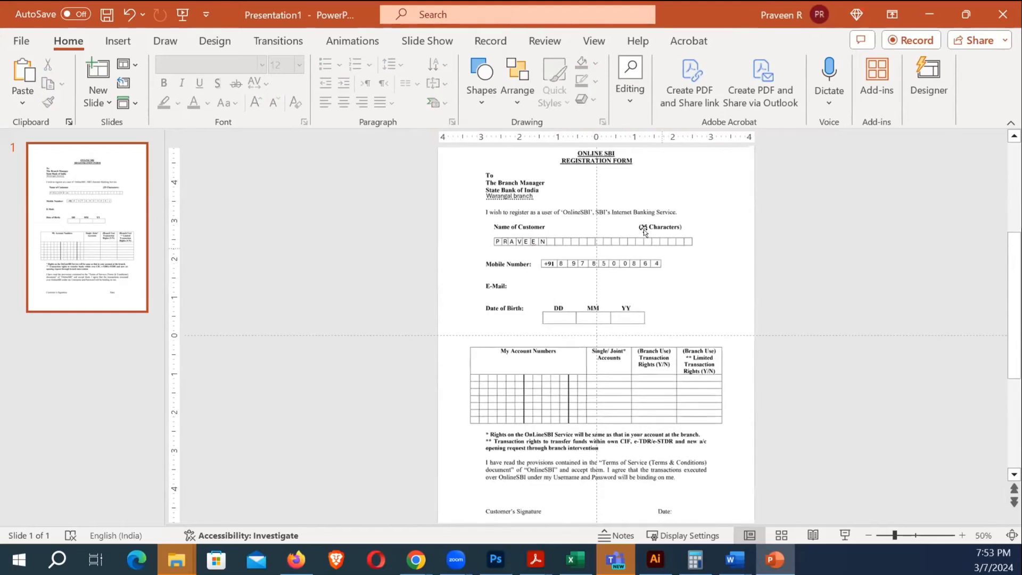
Save the filled form slide as Presentation1.pdf in Documents
{"action": "left_click", "coordinate": [21, 41]}
{"action": "left_click", "coordinate": [51, 290]}
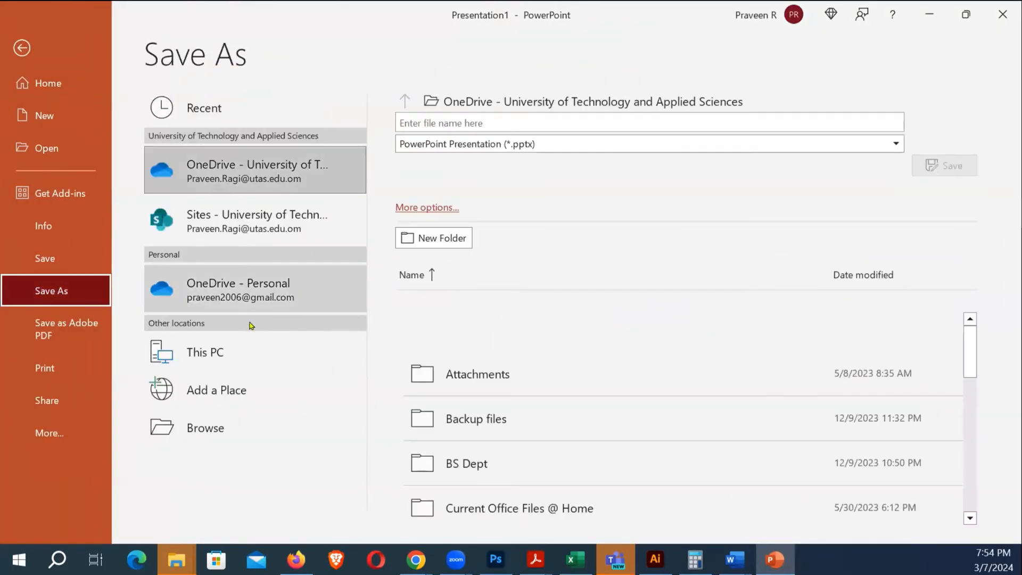
{"action": "left_click", "coordinate": [270, 363]}
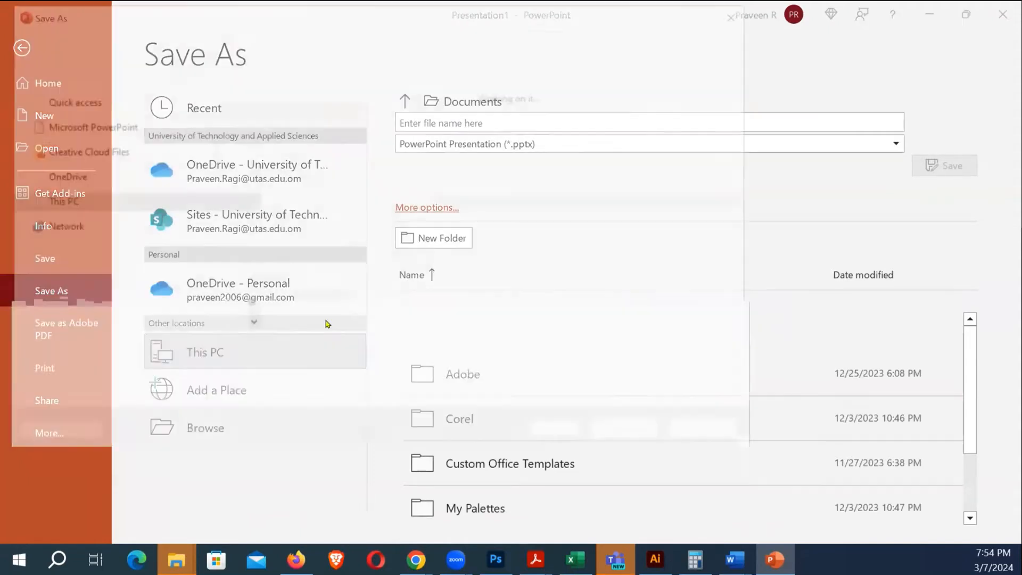
{"action": "left_click", "coordinate": [191, 370]}
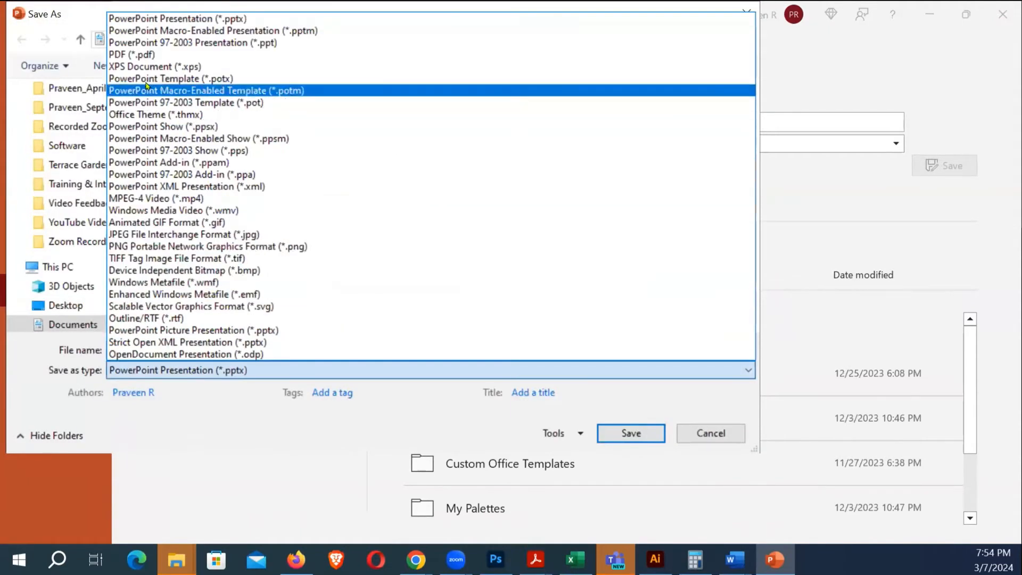
{"action": "left_click", "coordinate": [213, 50]}
{"action": "left_click", "coordinate": [630, 493]}
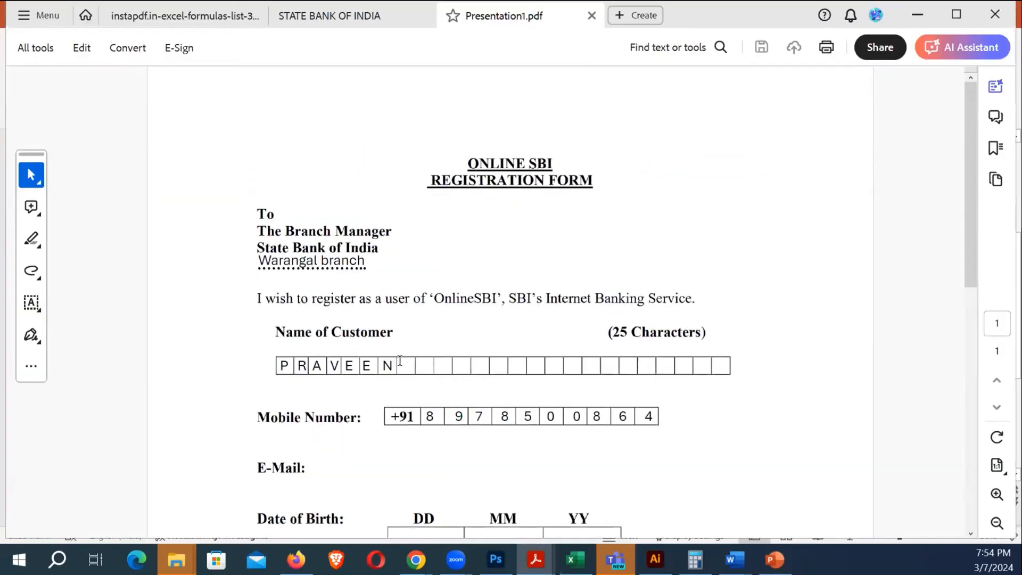
Check the rest of Presentation1.pdf, then close it and return to the PowerPoint slide
{"action": "scroll", "coordinate": [482, 402], "scroll_direction": "down", "scroll_amount": 2}
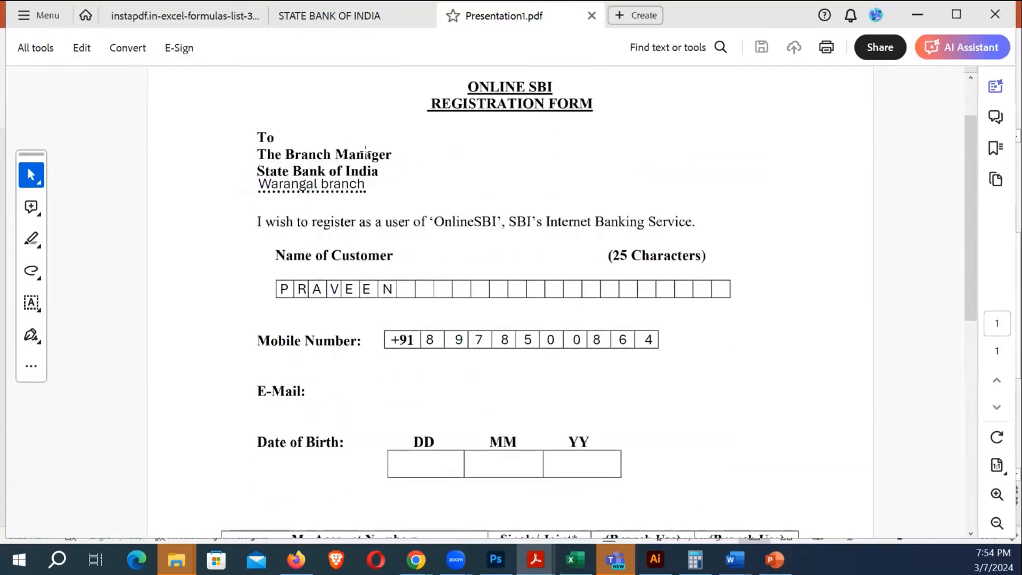
{"action": "scroll", "coordinate": [477, 237], "scroll_direction": "down", "scroll_amount": 2}
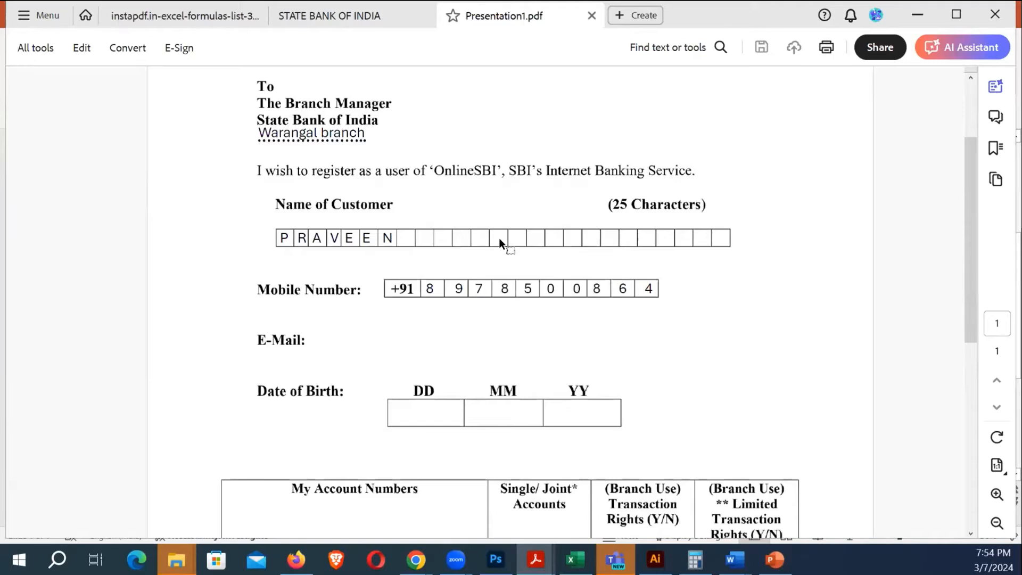
{"action": "key", "text": "ctrl+w"}
{"action": "key", "text": "alt+Tab"}
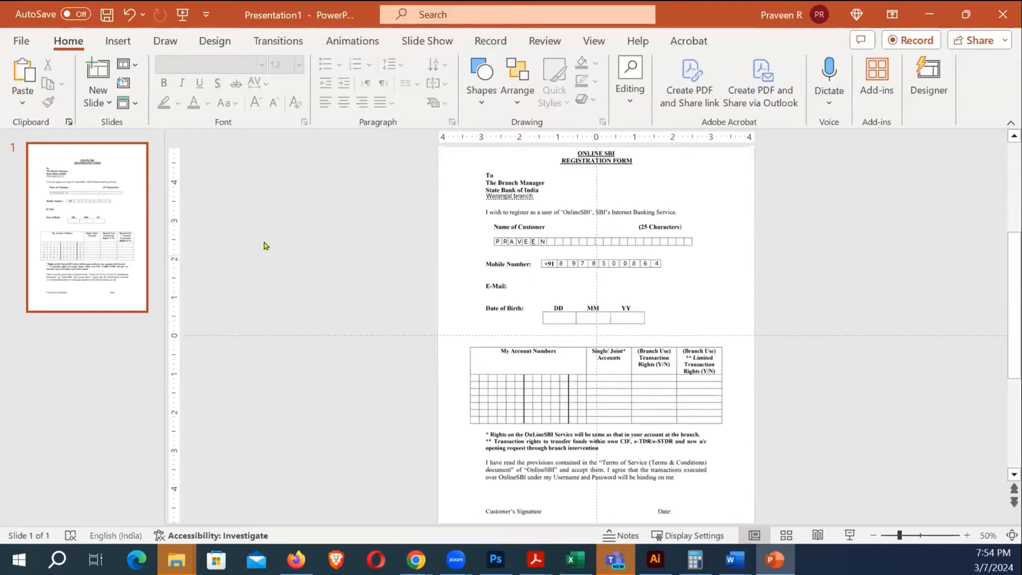
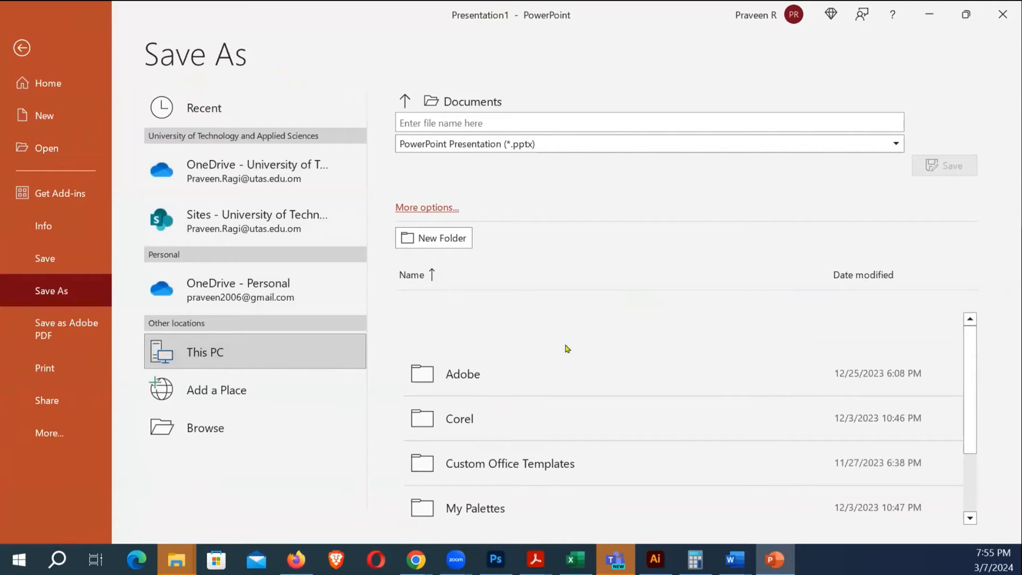
Save the presentation as a PDF, overwriting the existing Presentation1.pdf
{"action": "left_click", "coordinate": [201, 371]}
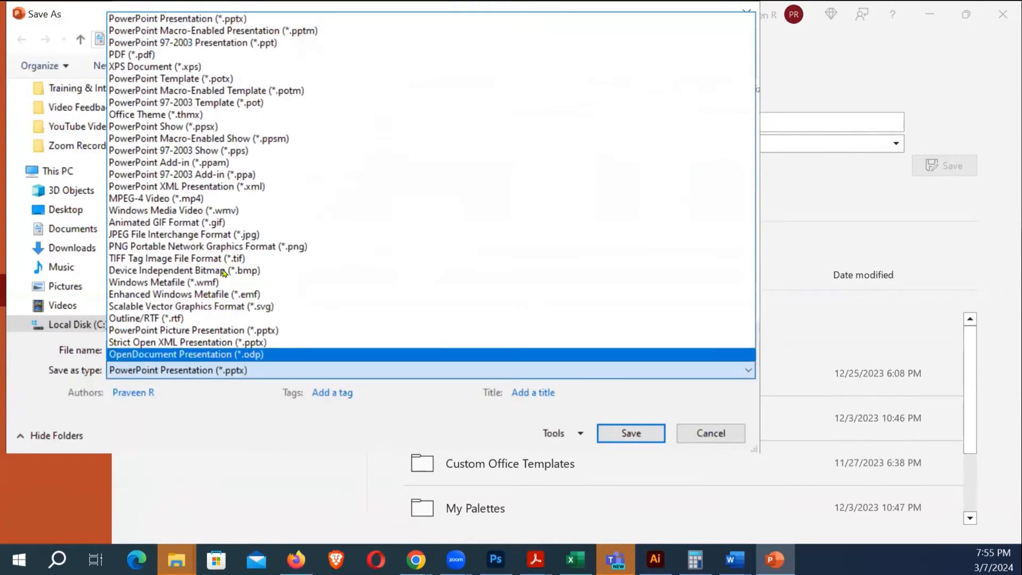
{"action": "left_click", "coordinate": [133, 55]}
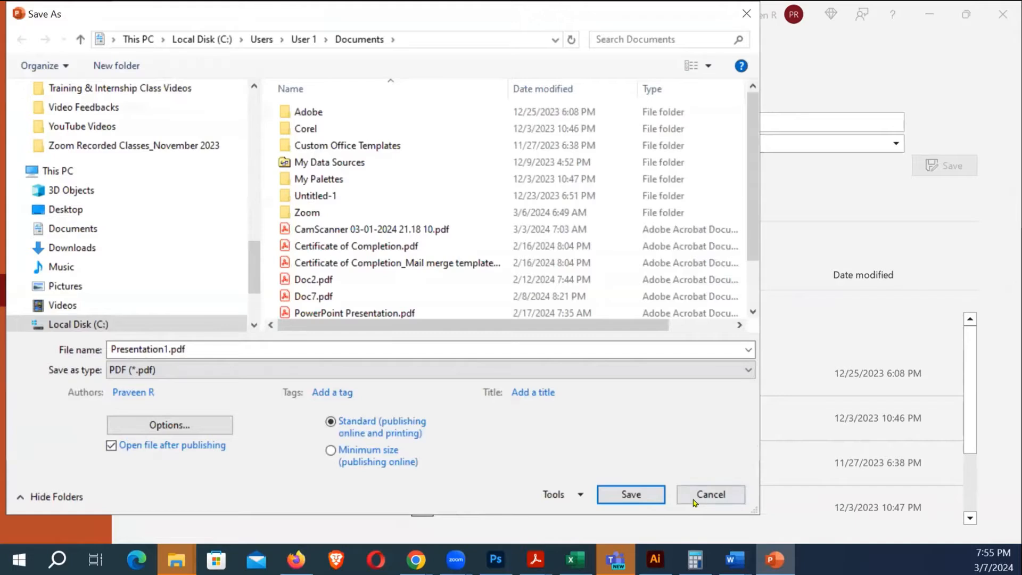
{"action": "left_click", "coordinate": [630, 493]}
{"action": "left_click", "coordinate": [549, 282]}
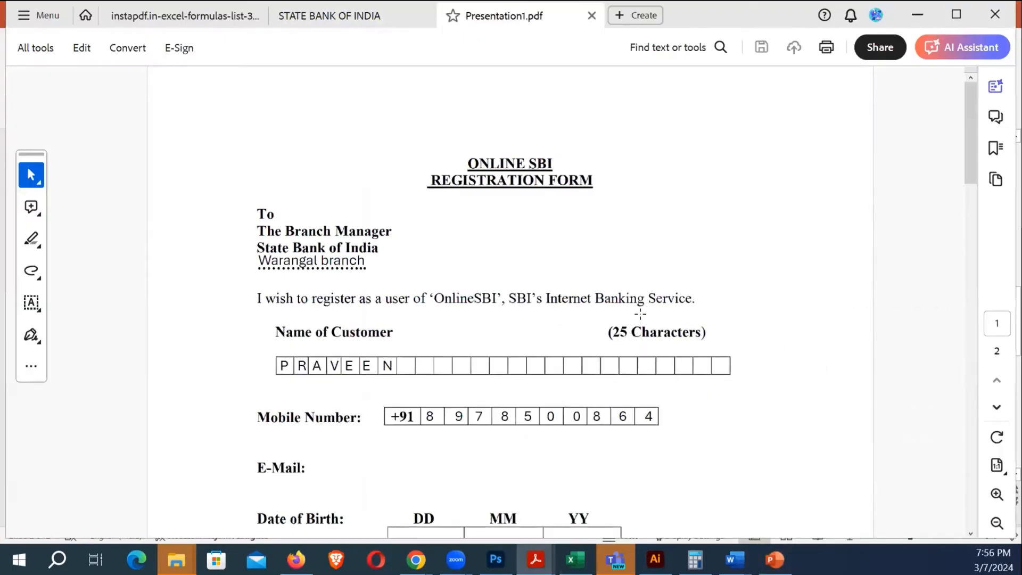
Close Presentation1.pdf in Acrobat and switch back to PowerPoint
{"action": "left_click", "coordinate": [650, 338]}
{"action": "key", "text": "ctrl+w"}
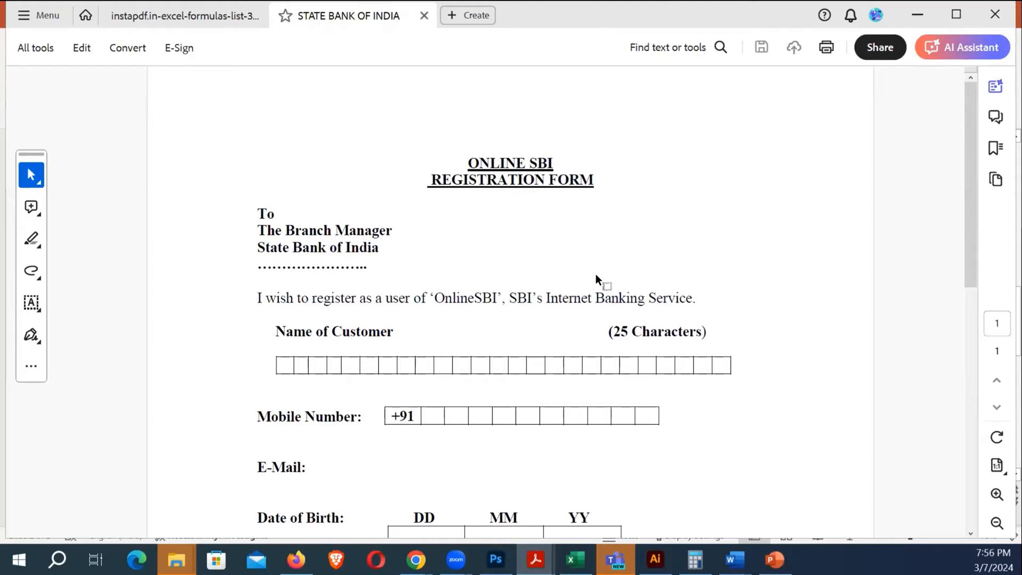
{"action": "left_click", "coordinate": [772, 558]}
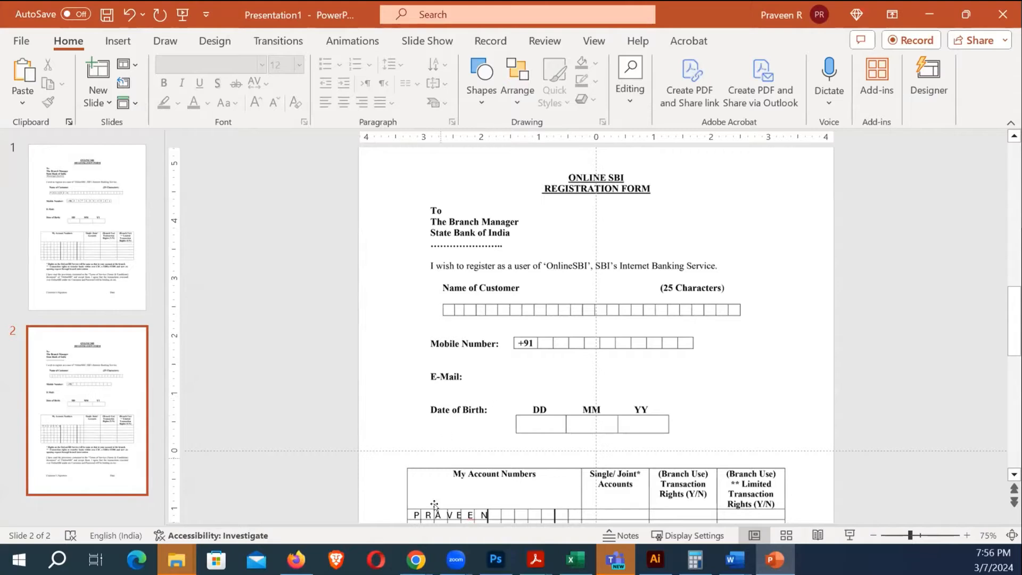
Bring up Chrome's PDF to JPG converter window and start a new tab
{"action": "left_click", "coordinate": [415, 559]}
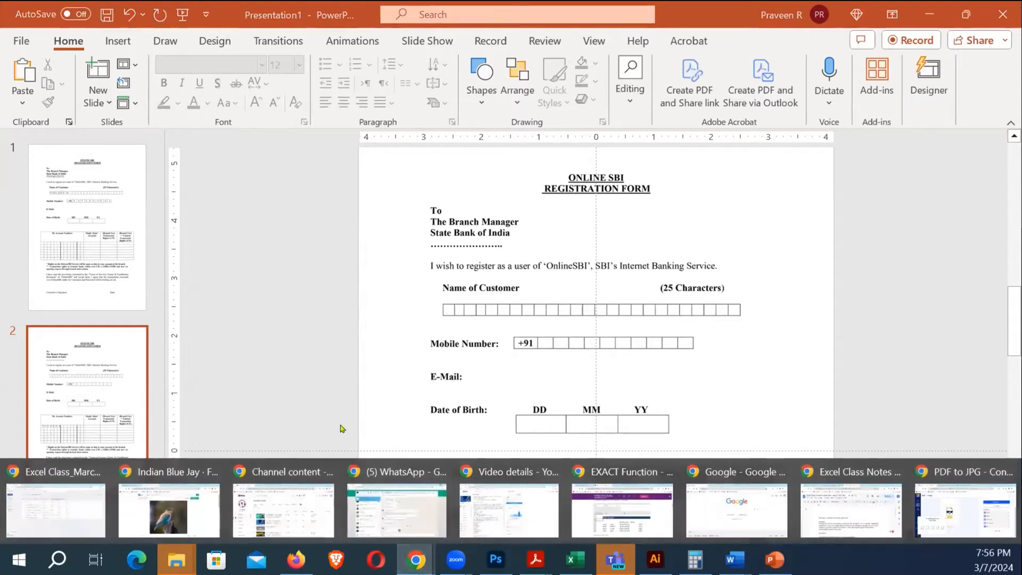
{"action": "left_click", "coordinate": [931, 510]}
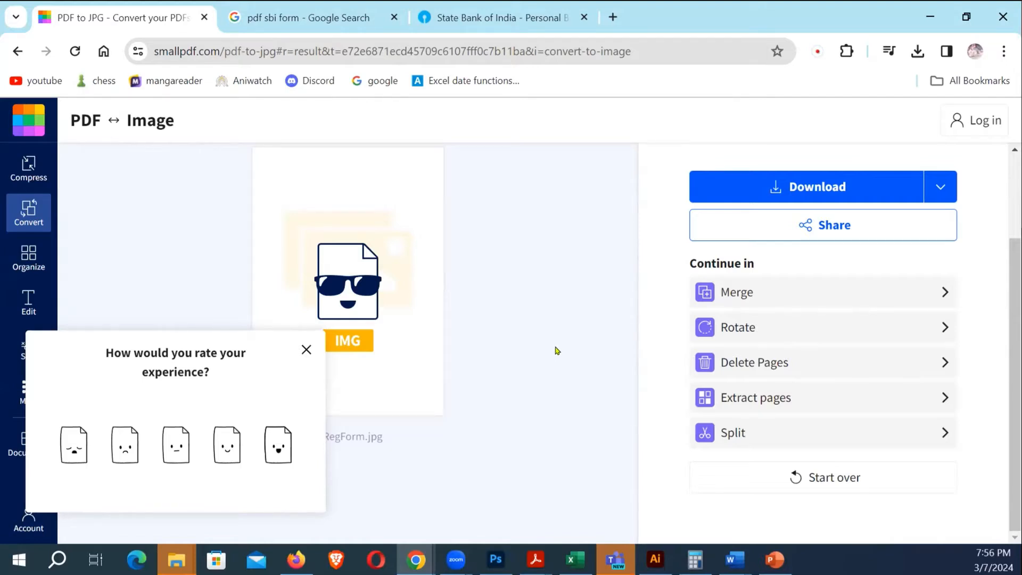
{"action": "left_click", "coordinate": [612, 17]}
Go to Google and search for 'PDF FILL ONLINE'
{"action": "type", "text": "WWW"}
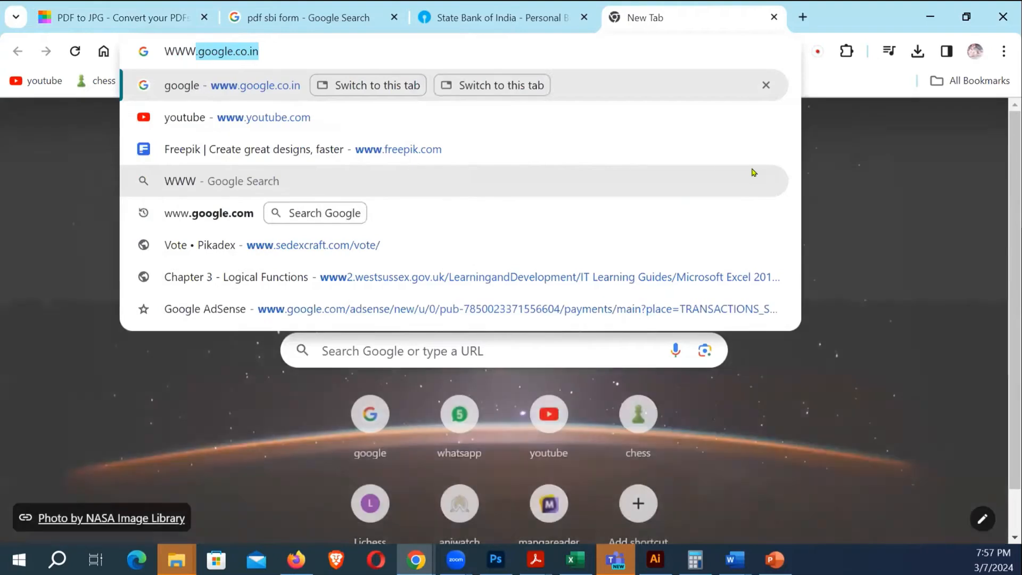
{"action": "key", "text": "Return"}
{"action": "type", "text": "ONELILNE P"}
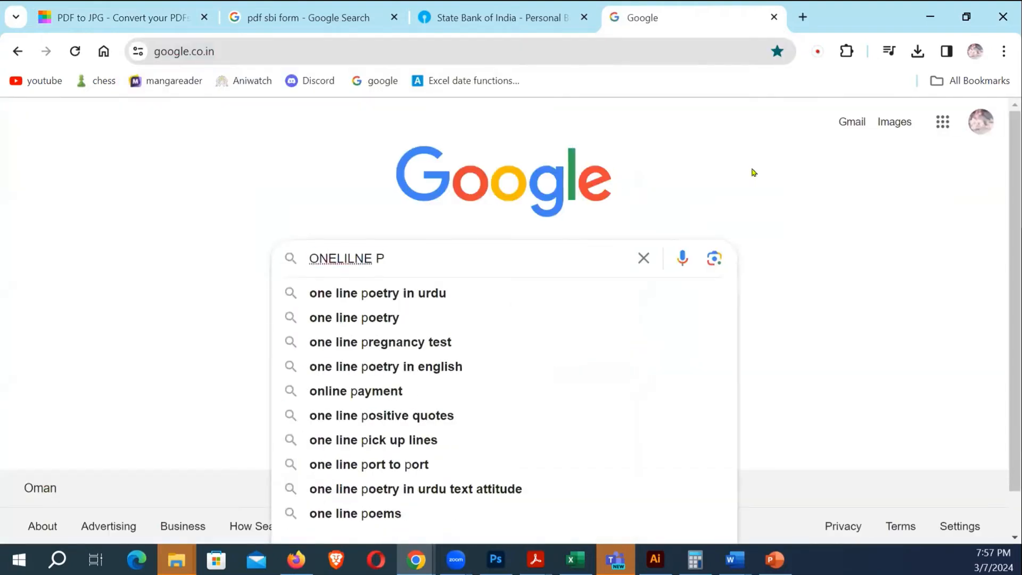
{"action": "key", "text": "ctrl+a"}
{"action": "type", "text": "PDF FILL ONLINE"}
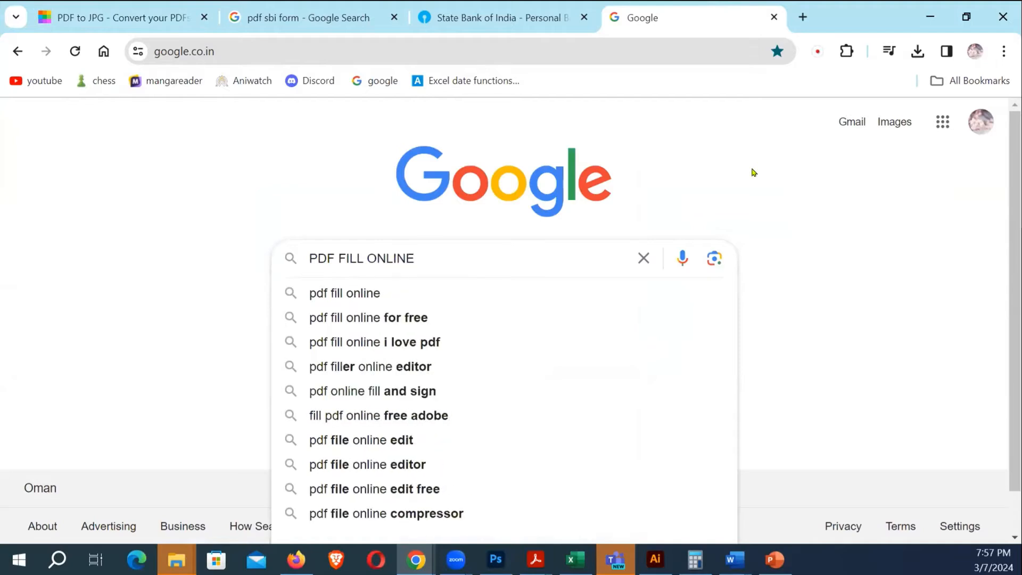
{"action": "key", "text": "Return"}
Open the PDFescape search result in a new tab
{"action": "scroll", "coordinate": [545, 376], "scroll_direction": "down", "scroll_amount": 7}
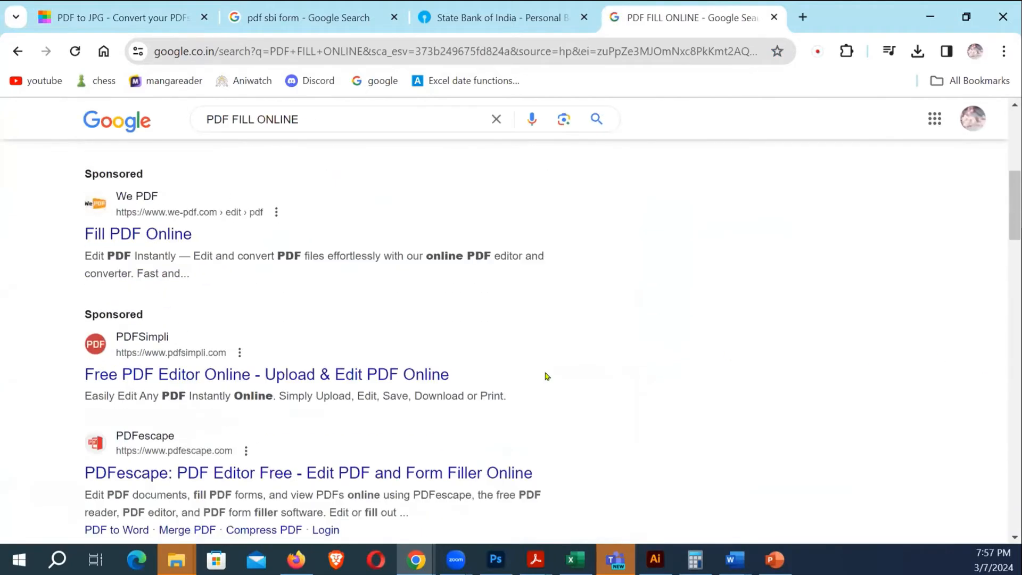
{"action": "scroll", "coordinate": [301, 261], "scroll_direction": "down", "scroll_amount": 1}
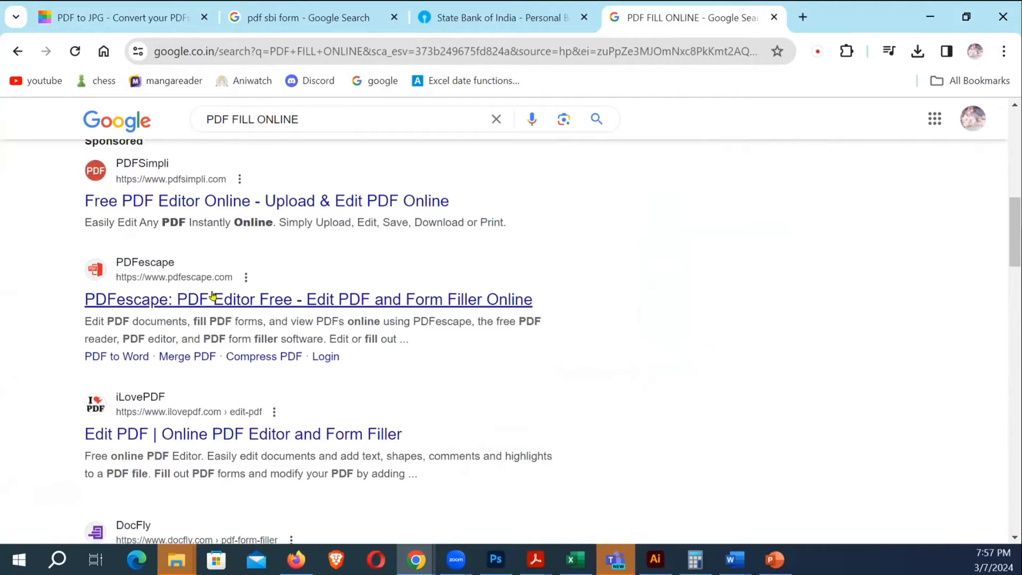
{"action": "right_click", "coordinate": [345, 306]}
{"action": "left_click", "coordinate": [407, 321]}
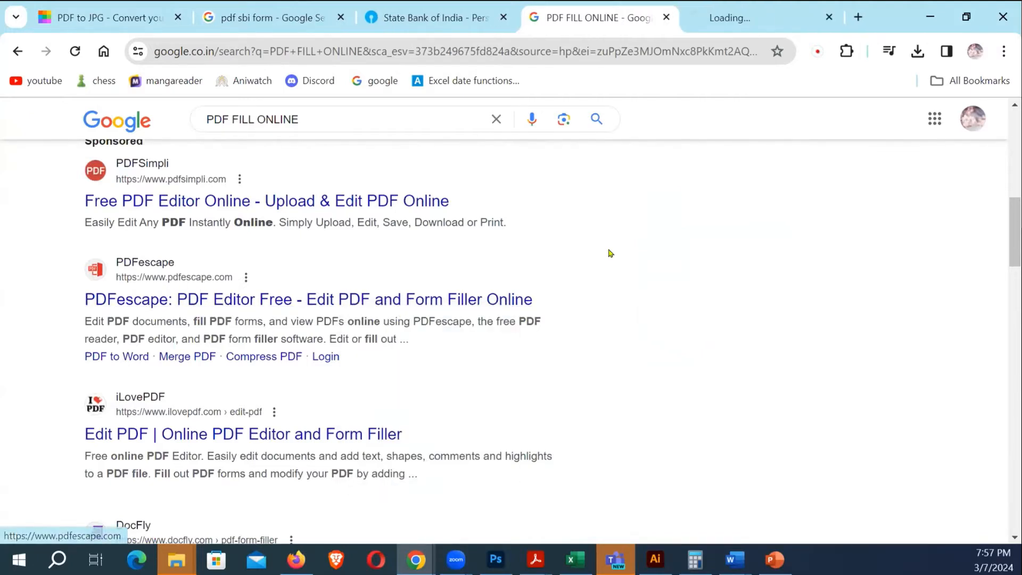
Upload IBRegForm.pdf from the computer into PDFescape's Free Online editor
{"action": "left_click", "coordinate": [751, 18]}
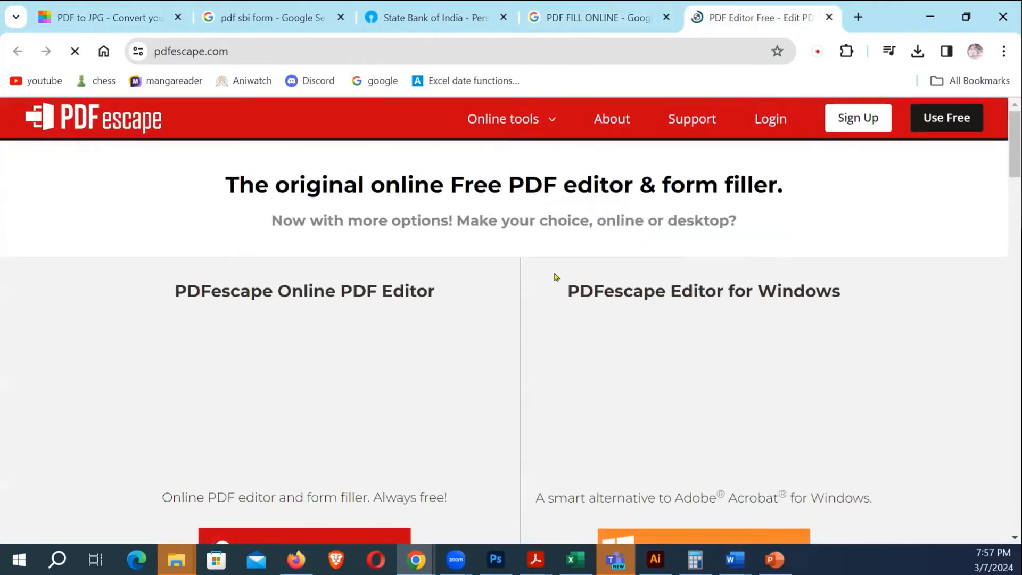
{"action": "scroll", "coordinate": [554, 277], "scroll_direction": "down", "scroll_amount": 4}
{"action": "scroll", "coordinate": [401, 342], "scroll_direction": "up", "scroll_amount": 3}
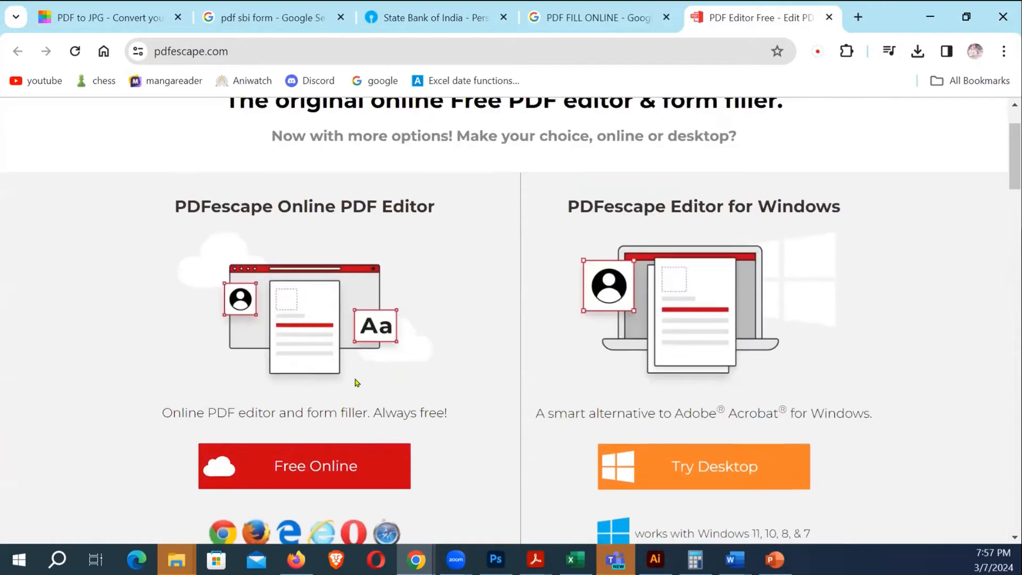
{"action": "scroll", "coordinate": [401, 343], "scroll_direction": "down", "scroll_amount": 1}
{"action": "left_click", "coordinate": [411, 393]}
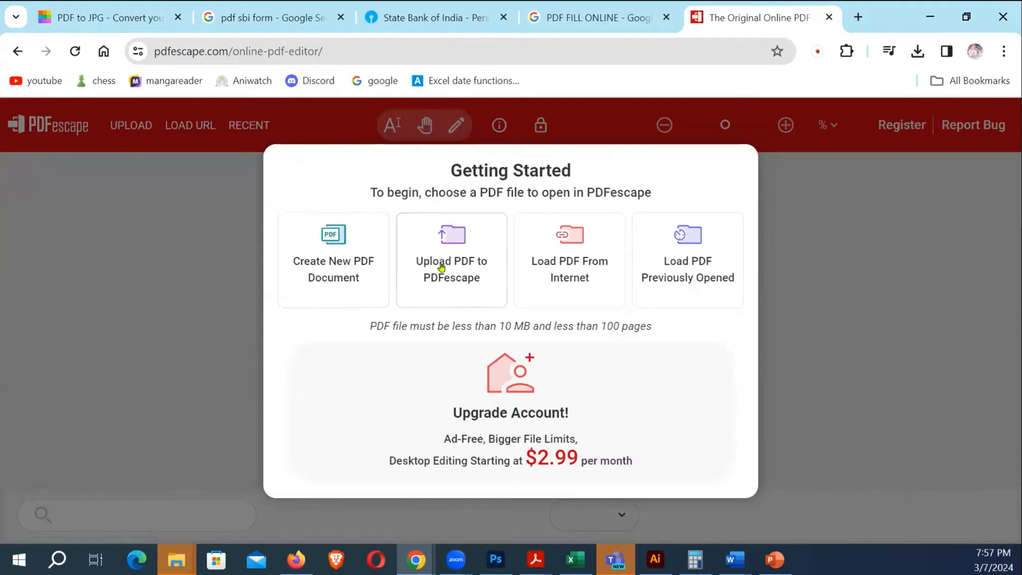
{"action": "left_click", "coordinate": [456, 255]}
{"action": "left_click", "coordinate": [511, 388]}
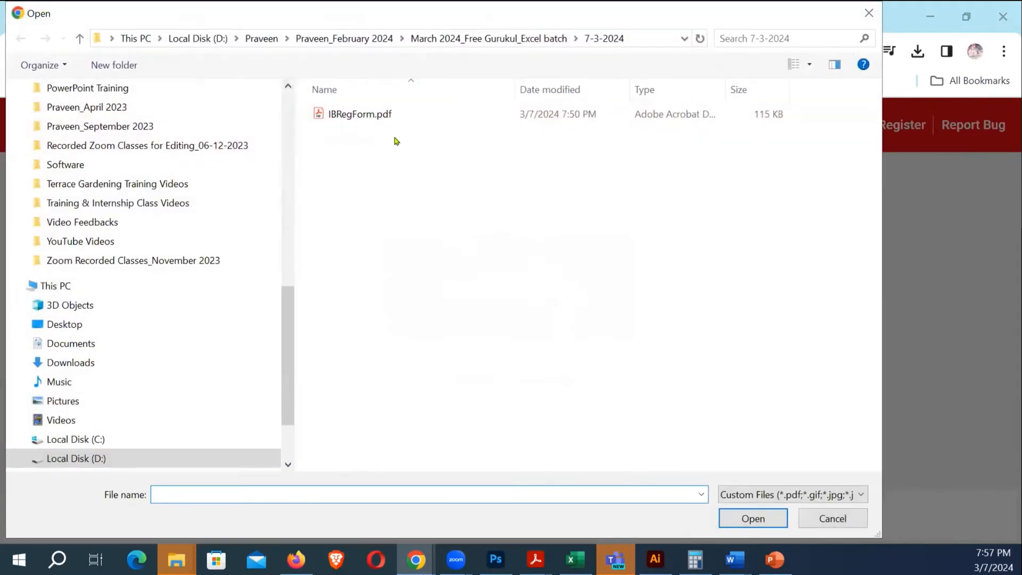
{"action": "left_click", "coordinate": [394, 114]}
{"action": "left_click", "coordinate": [769, 515]}
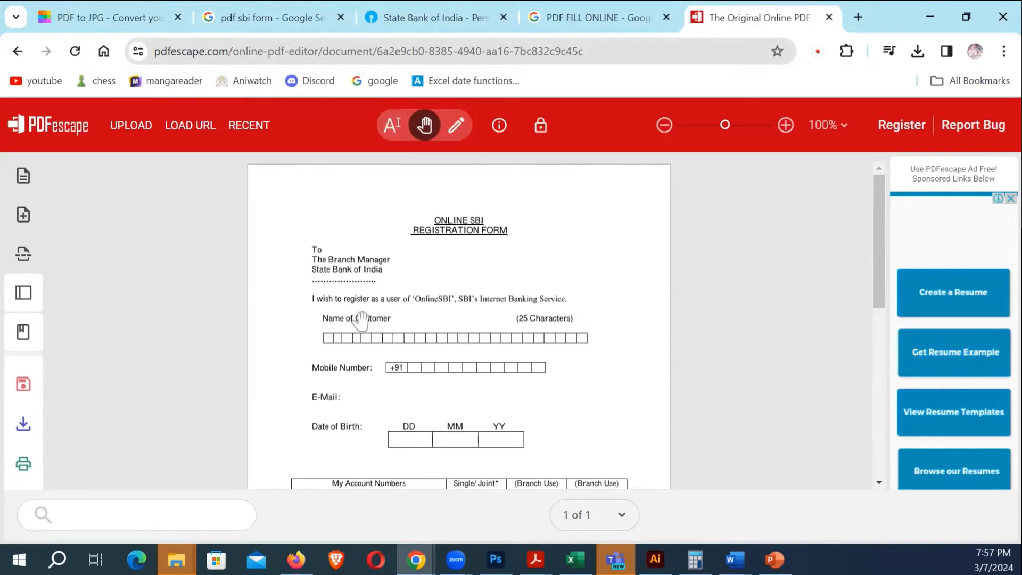
Try out the Text and Annotate tools on the SBI registration form
{"action": "left_click", "coordinate": [382, 125]}
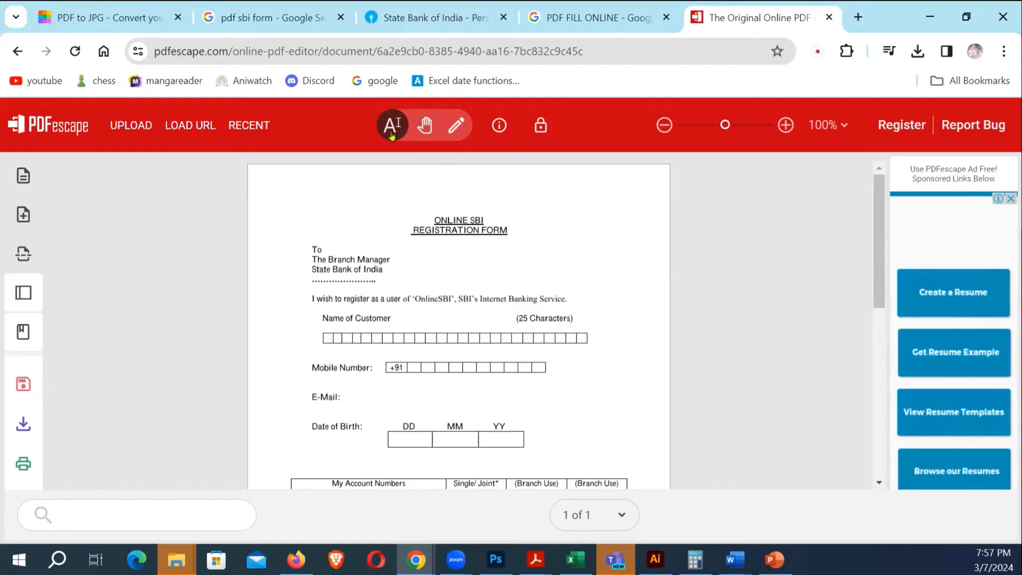
{"action": "left_click", "coordinate": [448, 125]}
{"action": "scroll", "coordinate": [383, 296], "scroll_direction": "down", "scroll_amount": 1}
{"action": "scroll", "coordinate": [383, 296], "scroll_direction": "up", "scroll_amount": 1}
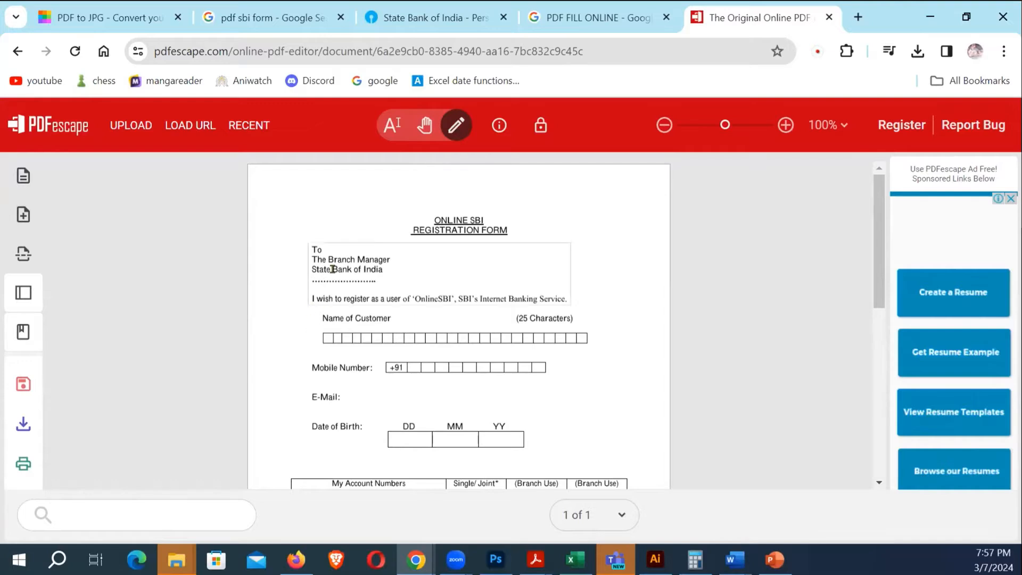
{"action": "left_click", "coordinate": [392, 125]}
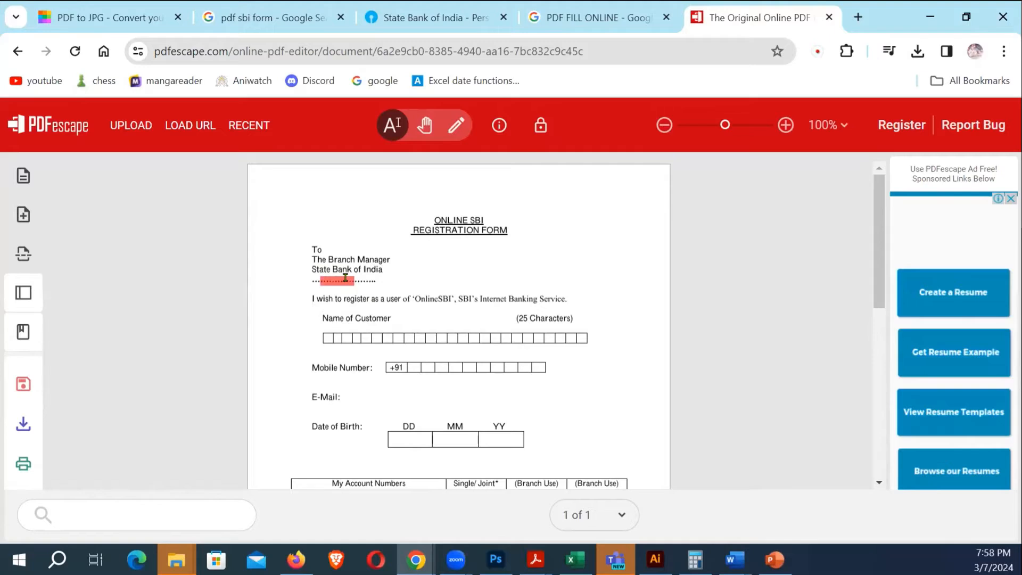
{"action": "left_click", "coordinate": [448, 135]}
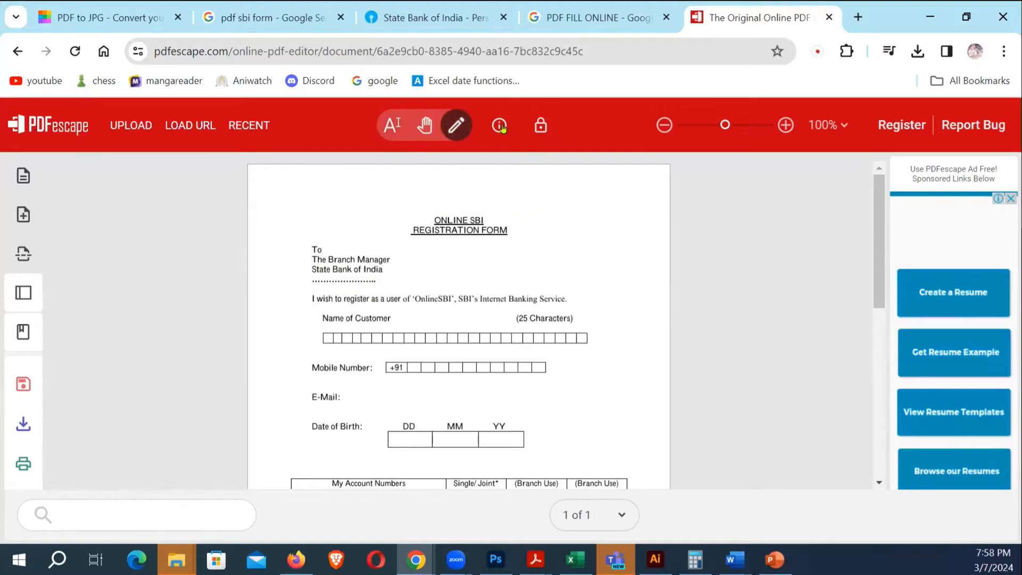
Open Adobe's free PDF form filler page from the PDF FILL ONLINE results
{"action": "left_click", "coordinate": [608, 19]}
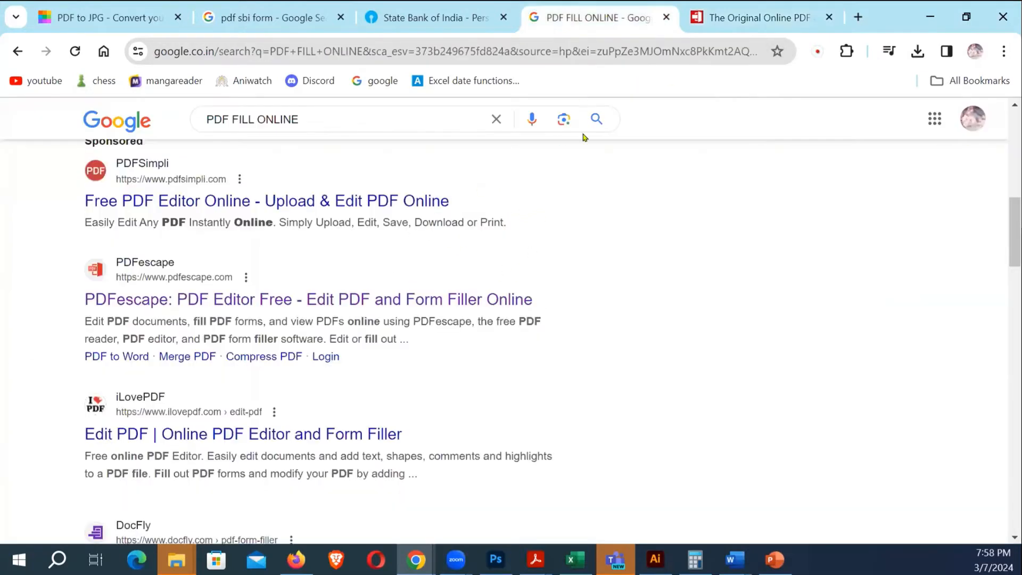
{"action": "scroll", "coordinate": [541, 265], "scroll_direction": "down", "scroll_amount": 3}
{"action": "scroll", "coordinate": [500, 274], "scroll_direction": "up", "scroll_amount": 3}
{"action": "scroll", "coordinate": [473, 307], "scroll_direction": "down", "scroll_amount": 2}
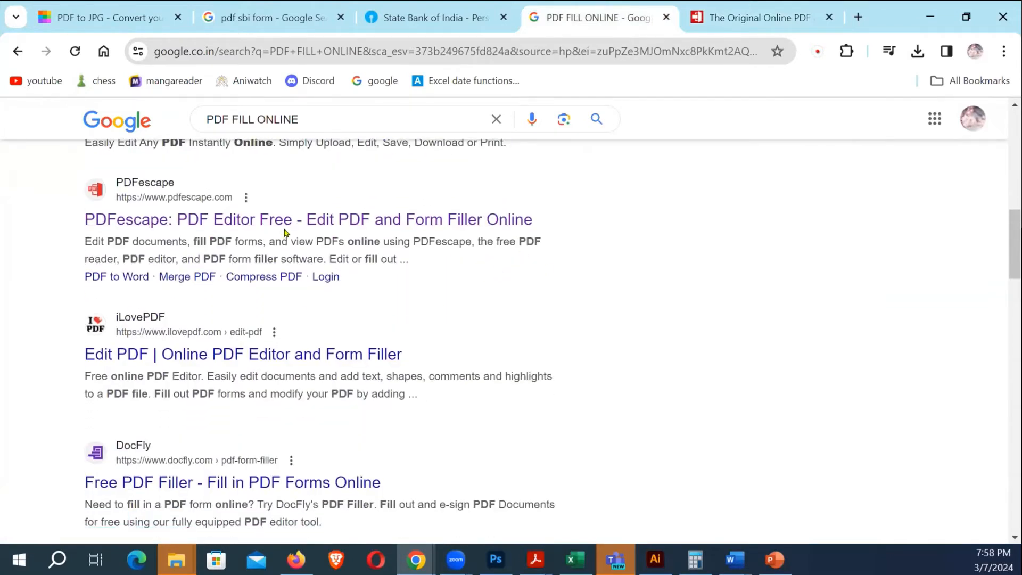
{"action": "scroll", "coordinate": [299, 367], "scroll_direction": "down", "scroll_amount": 5}
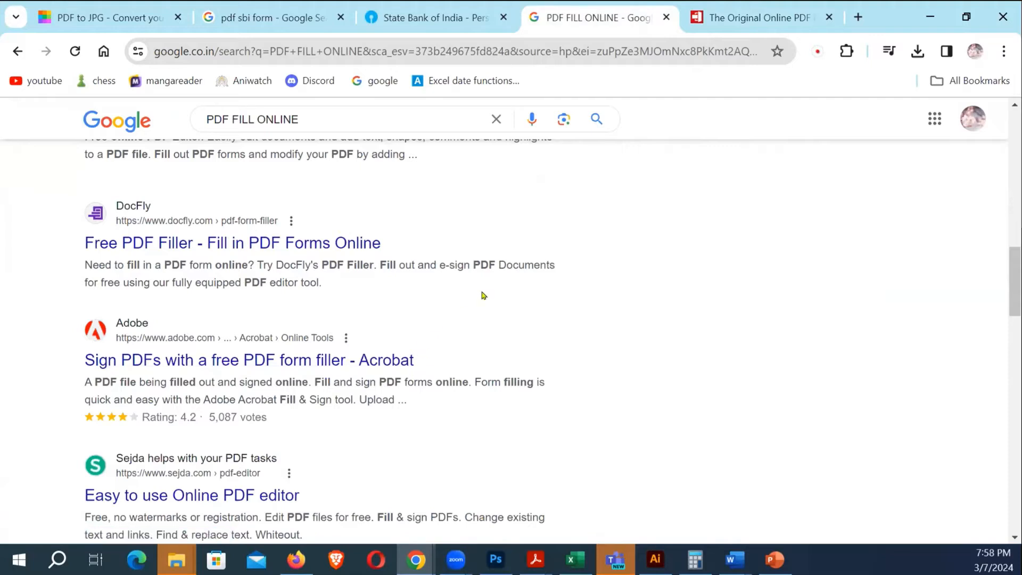
{"action": "left_click", "coordinate": [300, 361]}
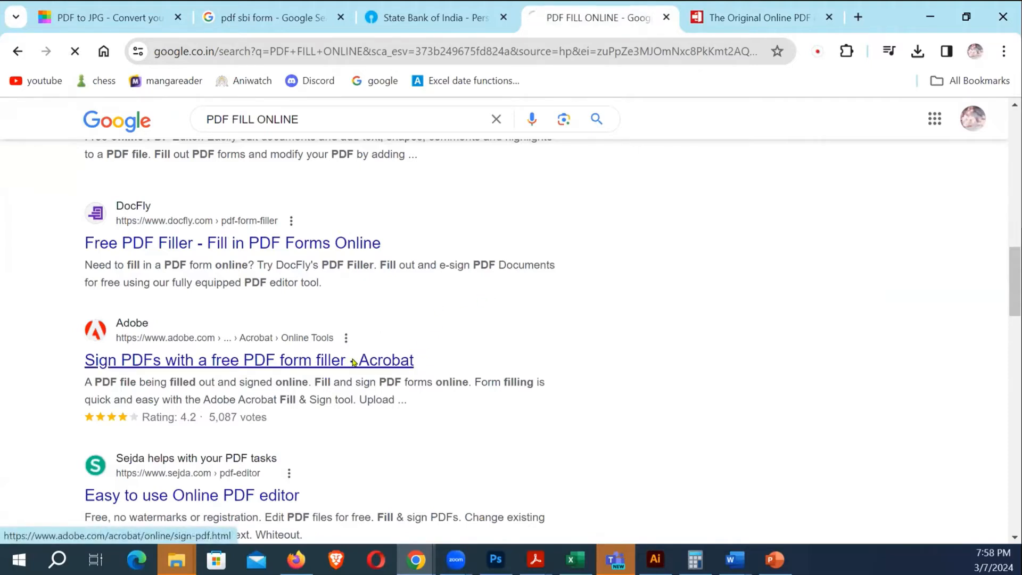
Start selecting a PDF to fill, then return to the PowerPoint form slide
{"action": "scroll", "coordinate": [541, 335], "scroll_direction": "down", "scroll_amount": 3}
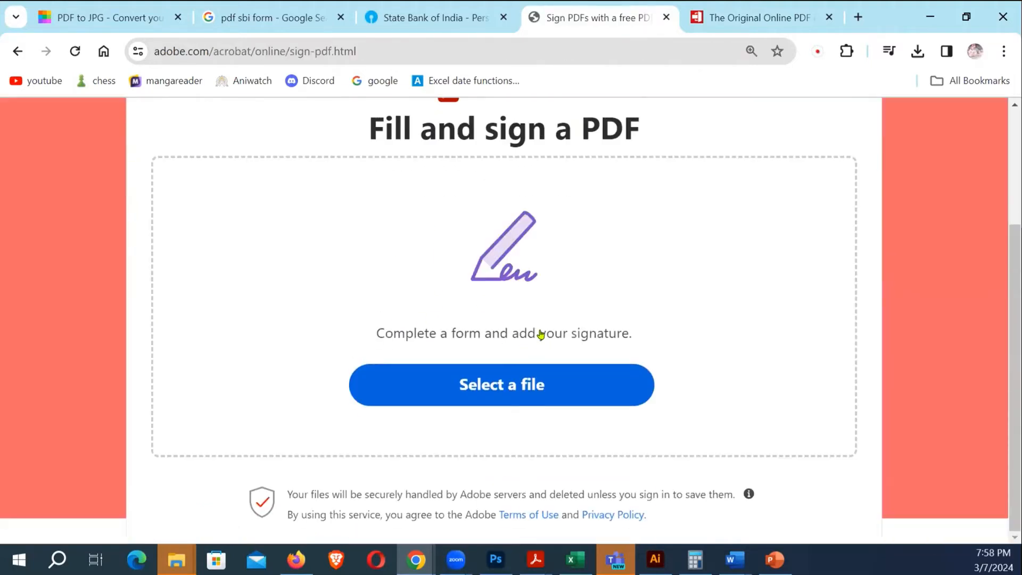
{"action": "left_click", "coordinate": [488, 377]}
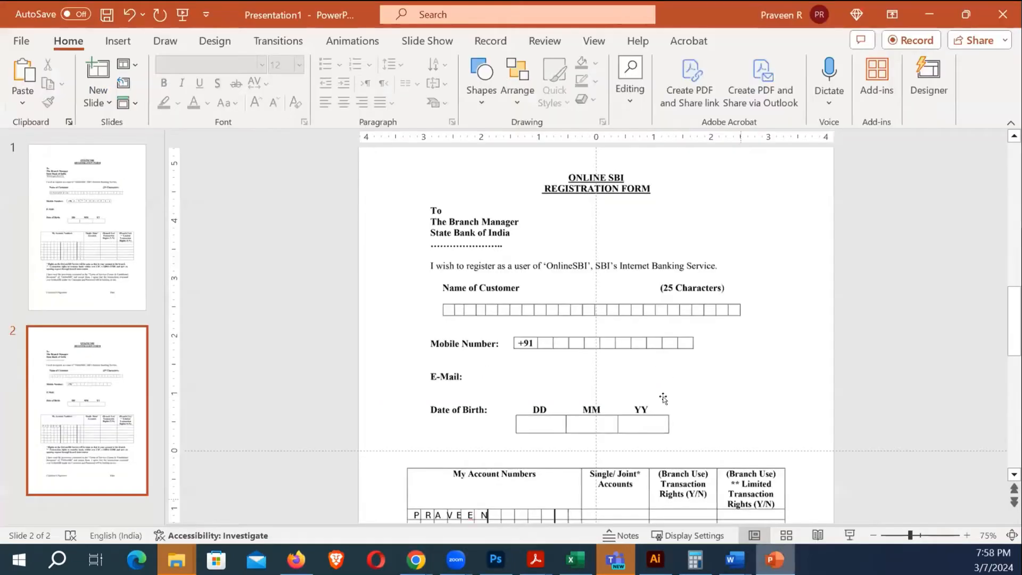
{"action": "left_click", "coordinate": [775, 559]}
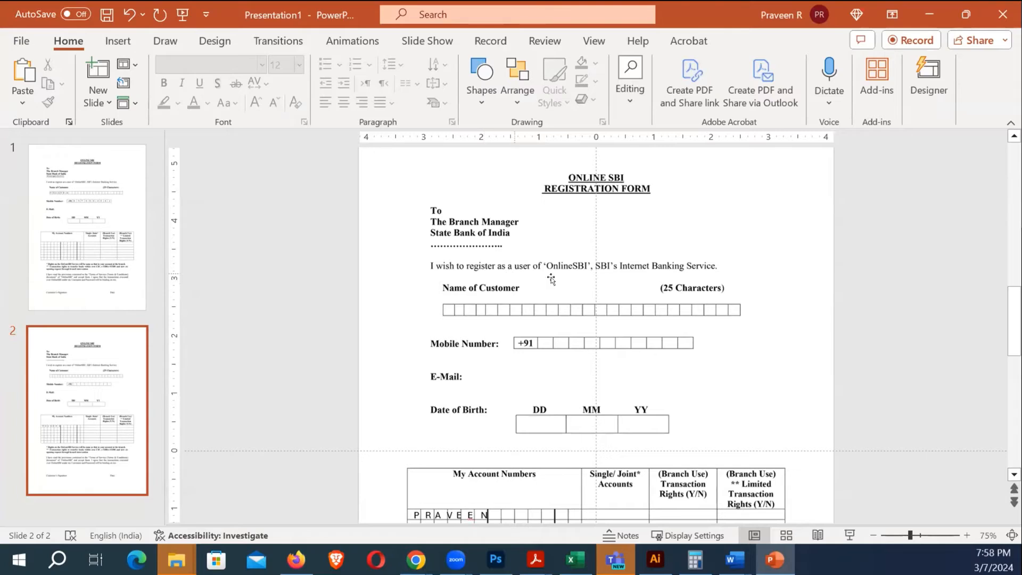
Select slide 1 with the filled form, then switch to the Excel Class Notes document
{"action": "left_click", "coordinate": [818, 308]}
{"action": "left_click", "coordinate": [846, 315]}
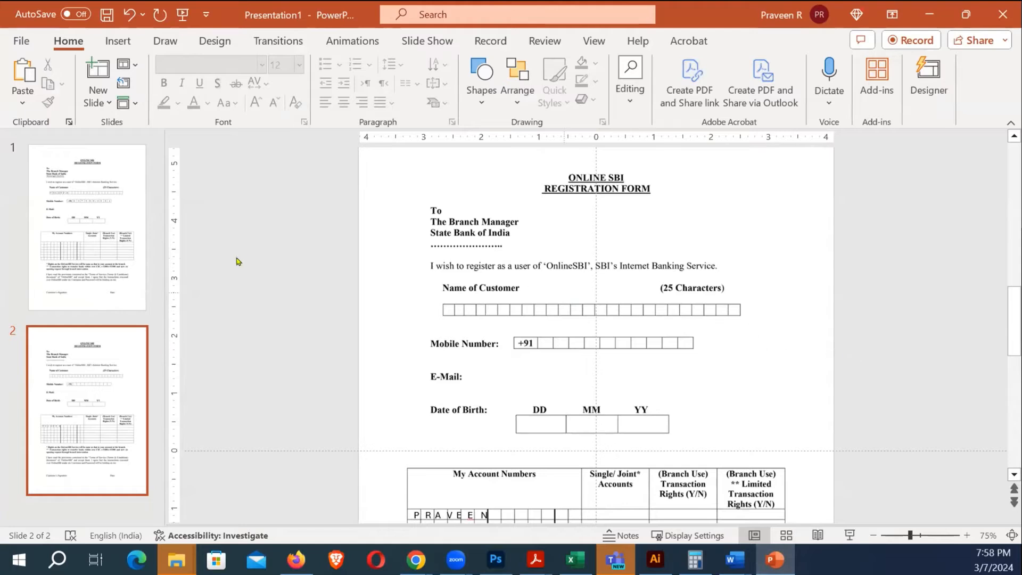
{"action": "left_click", "coordinate": [107, 227]}
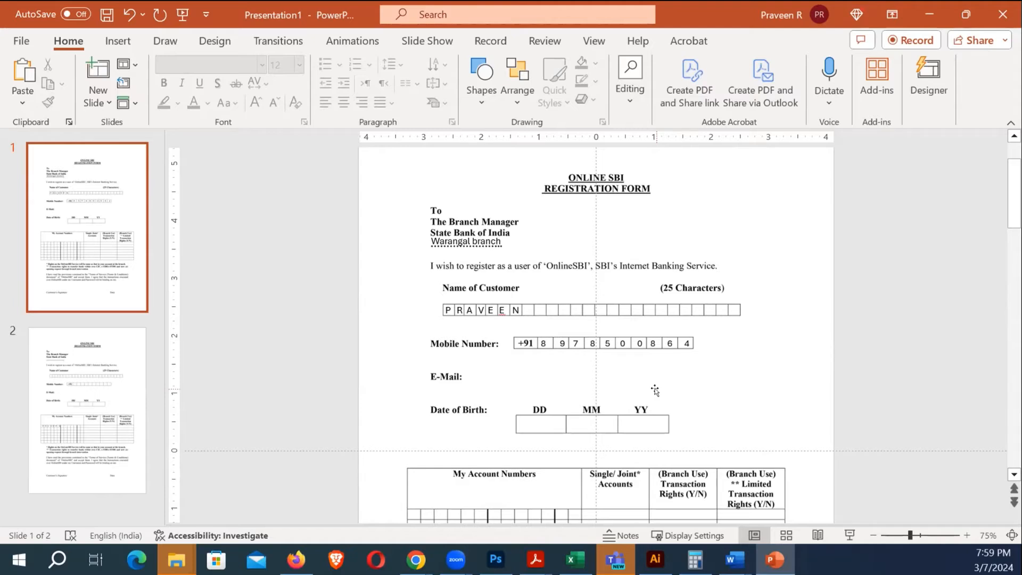
{"action": "left_click", "coordinate": [416, 558]}
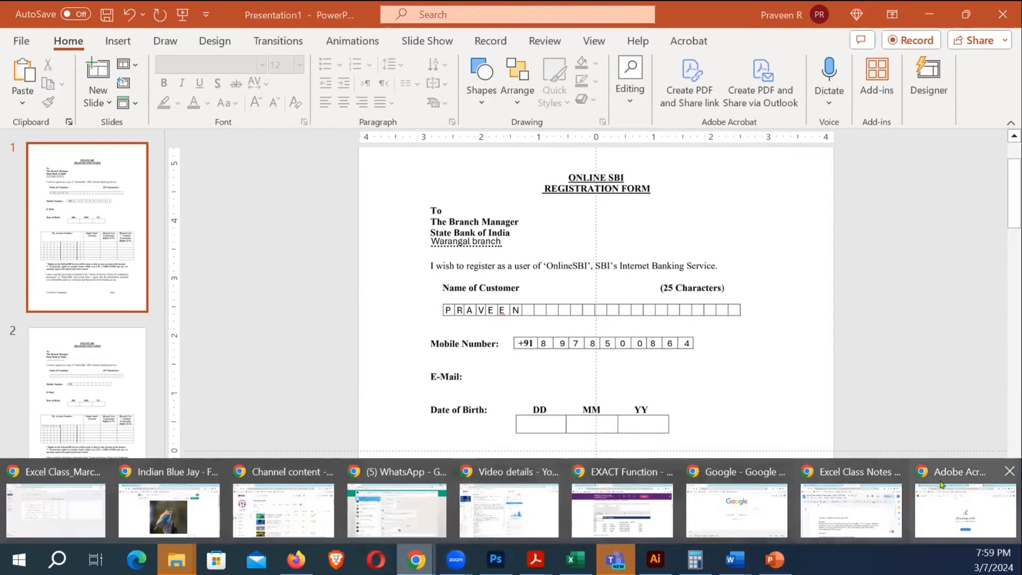
{"action": "left_click", "coordinate": [846, 503]}
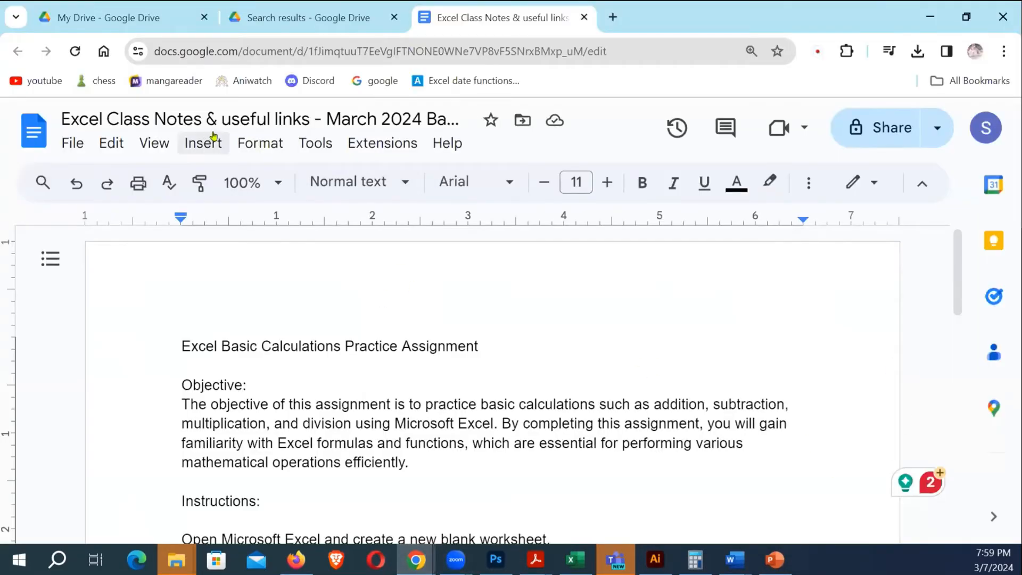
Add the heading 'How to type on PDF Forms' and enlarge the page
{"action": "scroll", "coordinate": [458, 311], "scroll_direction": "down", "scroll_amount": 5}
{"action": "scroll", "coordinate": [387, 309], "scroll_direction": "down", "scroll_amount": 10}
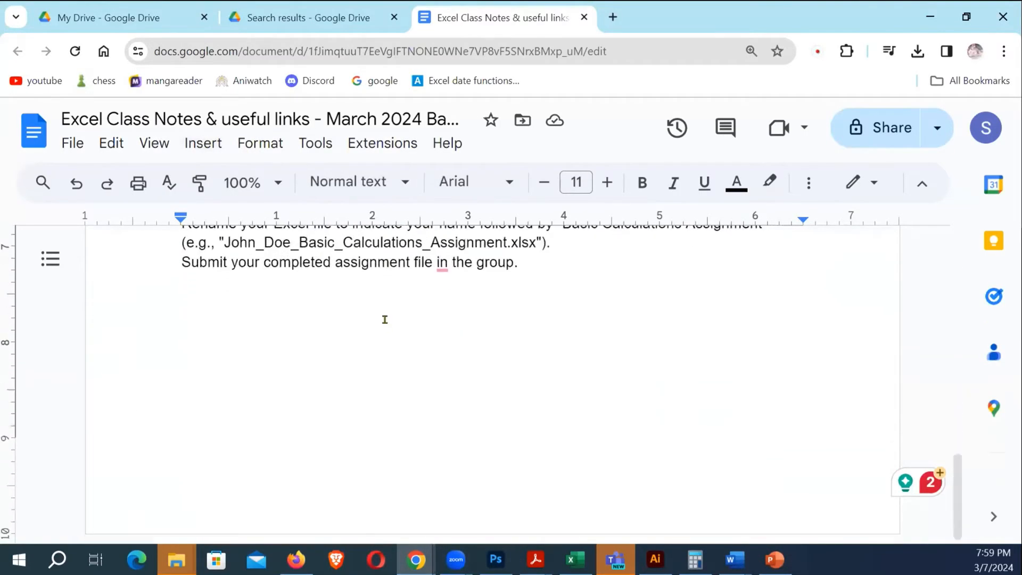
{"action": "key", "text": "Return"}
{"action": "type", "text": "cONV"}
{"action": "key", "text": "BackSpace"}
{"action": "key", "text": "BackSpace"}
{"action": "key", "text": "BackSpace"}
{"action": "key", "text": "BackSpace"}
{"action": "type", "text": "hOW TO"}
{"action": "key", "text": "shift+Home"}
{"action": "type", "text": "H"}
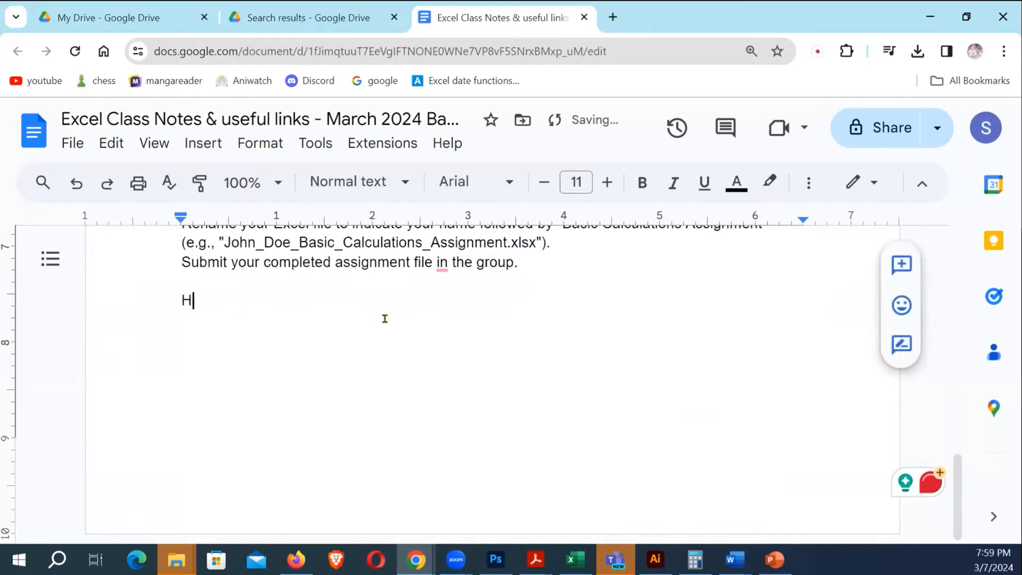
{"action": "type", "text": "ow to PDF Forms"}
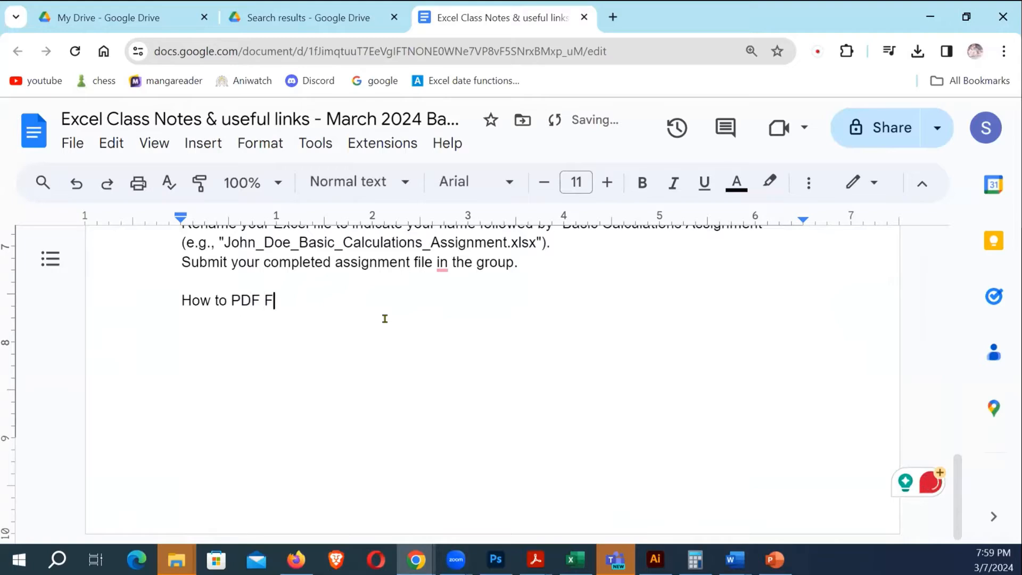
{"action": "key", "text": "ctrl+Left"}
{"action": "key", "text": "ctrl+Left"}
{"action": "key", "text": "ctrl+Left"}
{"action": "key", "text": "ctrl+Right"}
{"action": "type", "text": "type on"}
{"action": "key", "text": "End"}
{"action": "key", "text": "Return"}
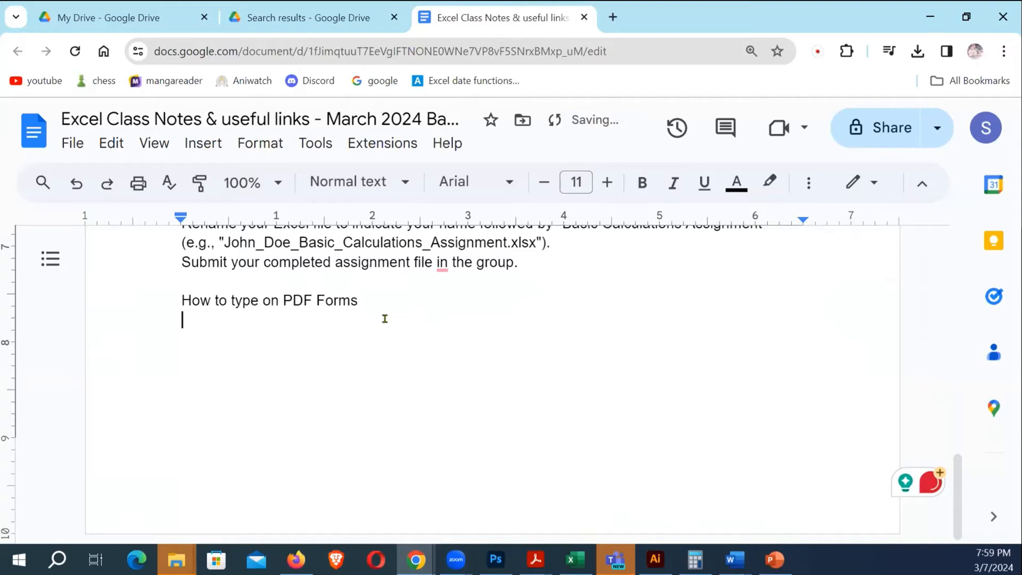
{"action": "key", "text": "ctrl+plus"}
{"action": "key", "text": "ctrl+plus"}
{"action": "key", "text": "ctrl+plus"}
{"action": "key", "text": "ctrl+plus"}
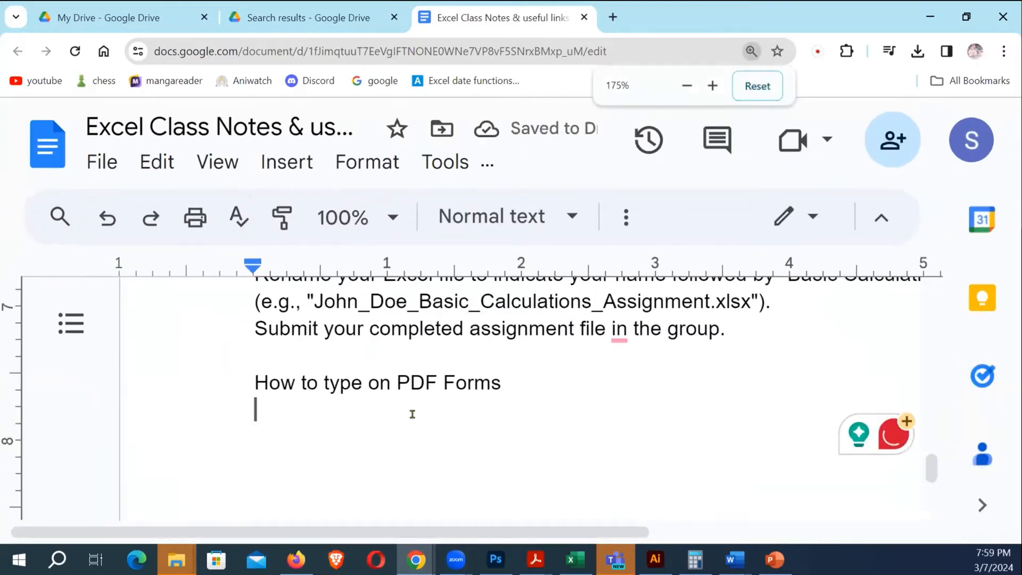
Add the step 'Convert PDF to JPG using any online tool such as smallpdf.com'
{"action": "key", "text": "Return"}
{"action": "type", "text": "Convert "}
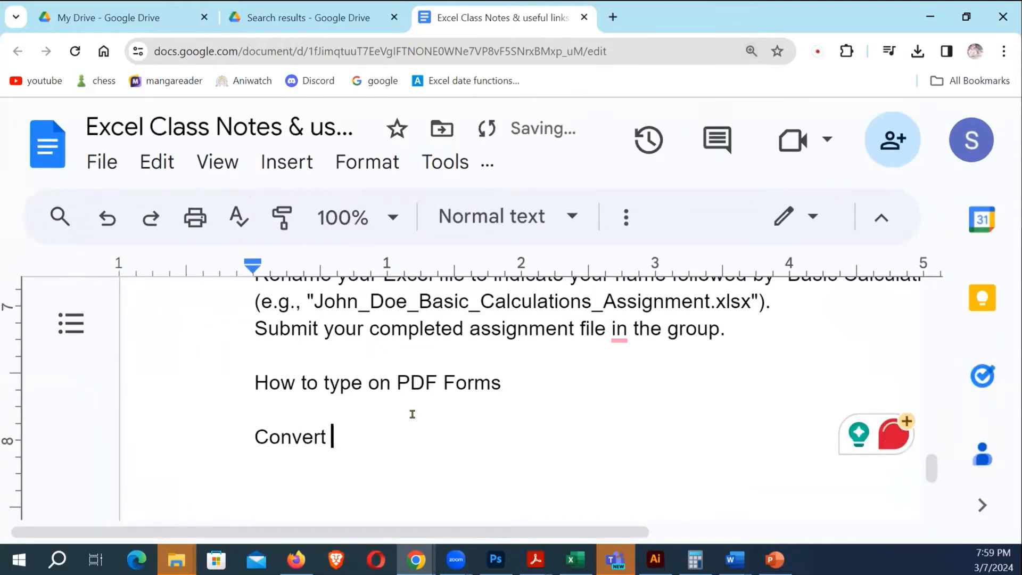
{"action": "type", "text": "PDF to JO"}
{"action": "key", "text": "BackSpace"}
{"action": "type", "text": "PG using any onolin"}
{"action": "key", "text": "BackSpace"}
{"action": "key", "text": "BackSpace"}
{"action": "key", "text": "BackSpace"}
{"action": "key", "text": "BackSpace"}
{"action": "type", "text": "line tool such as smallpdf,com"}
{"action": "key", "text": "Left"}
{"action": "key", "text": "Left"}
{"action": "key", "text": "Left"}
{"action": "key", "text": "BackSpace"}
{"action": "type", "text": "."}
{"action": "key", "text": "End"}
{"action": "key", "text": "Return"}
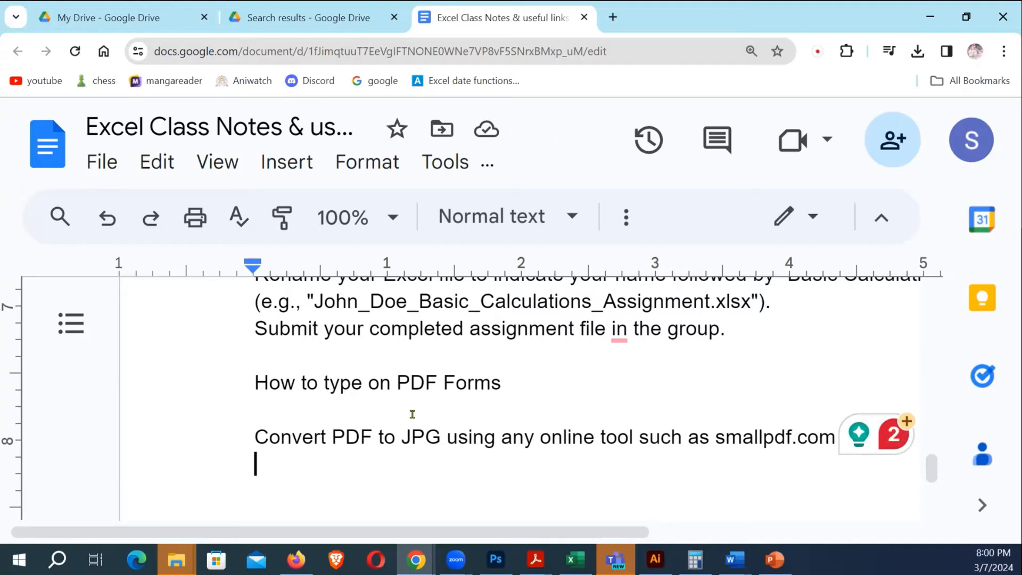
Add the step 'Insert the downloaded individual jpg files into powerpoint'
{"action": "type", "text": "Ins"}
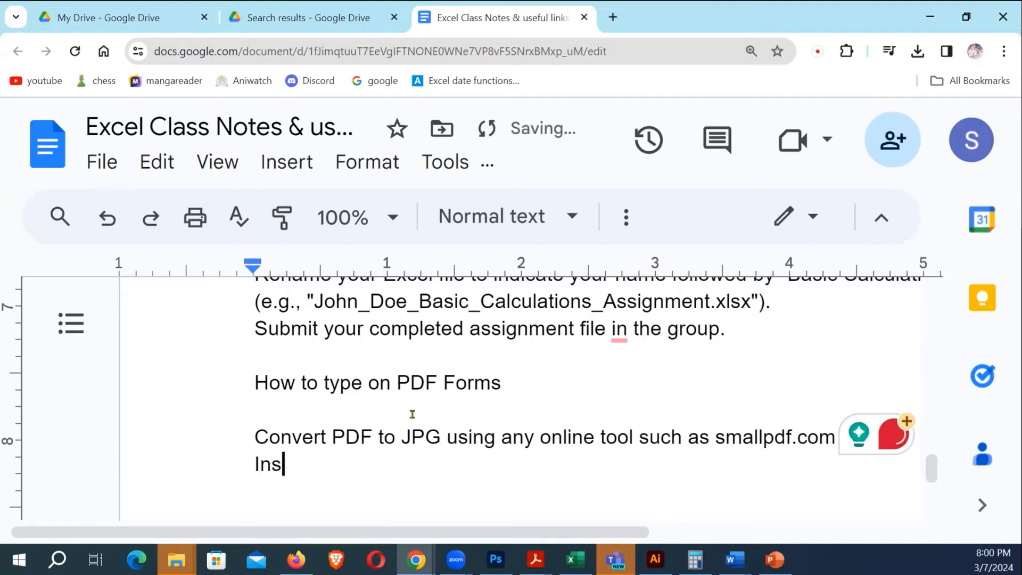
{"action": "type", "text": "ert the downloaded indivi"}
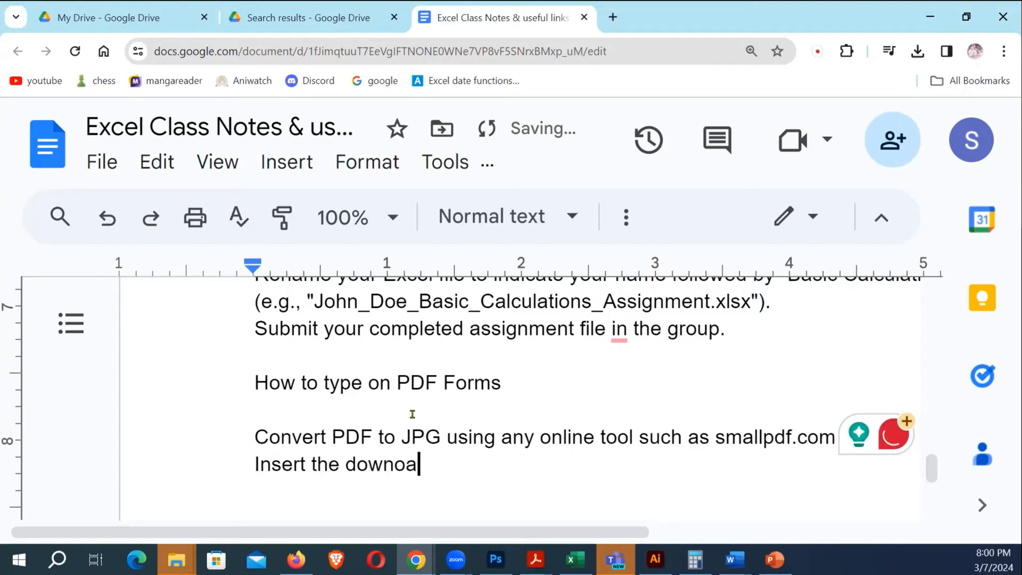
{"action": "type", "text": "dual jpg file"}
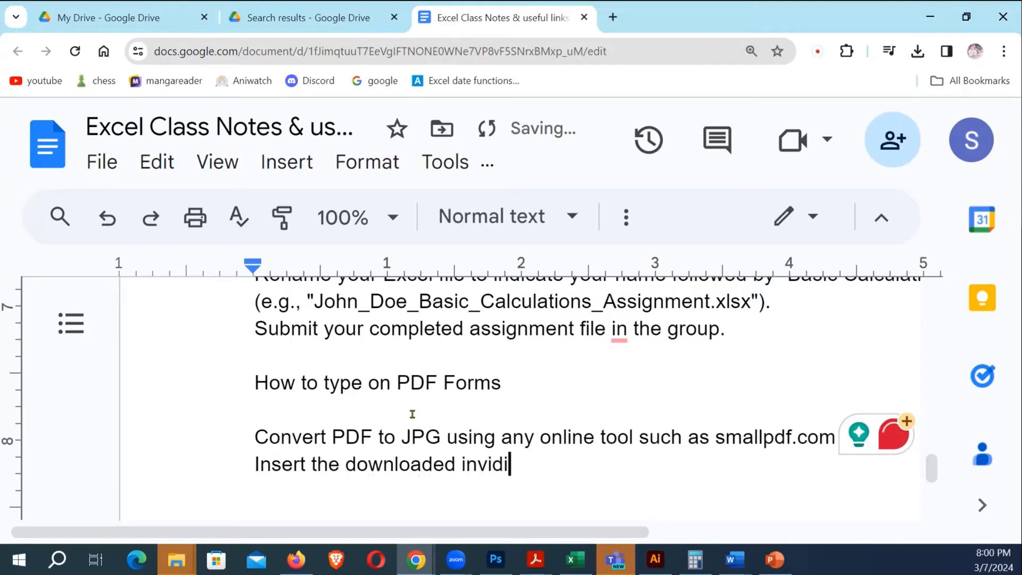
{"action": "type", "text": "s into powerpoint"}
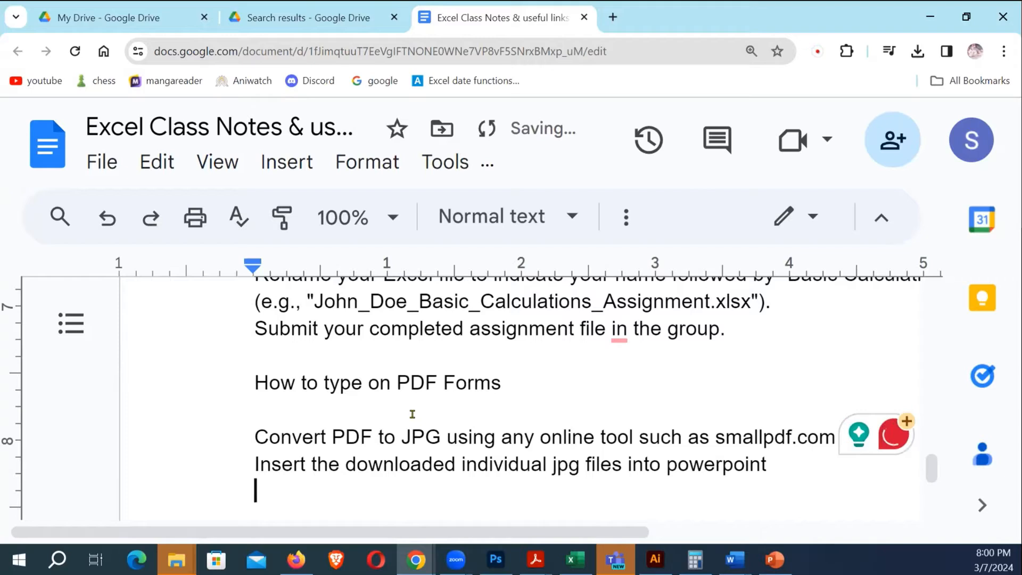
Insert 'Open PowerPoint - Set page size to A4' above the insert step
{"action": "key", "text": "Return"}
{"action": "key", "text": "Up"}
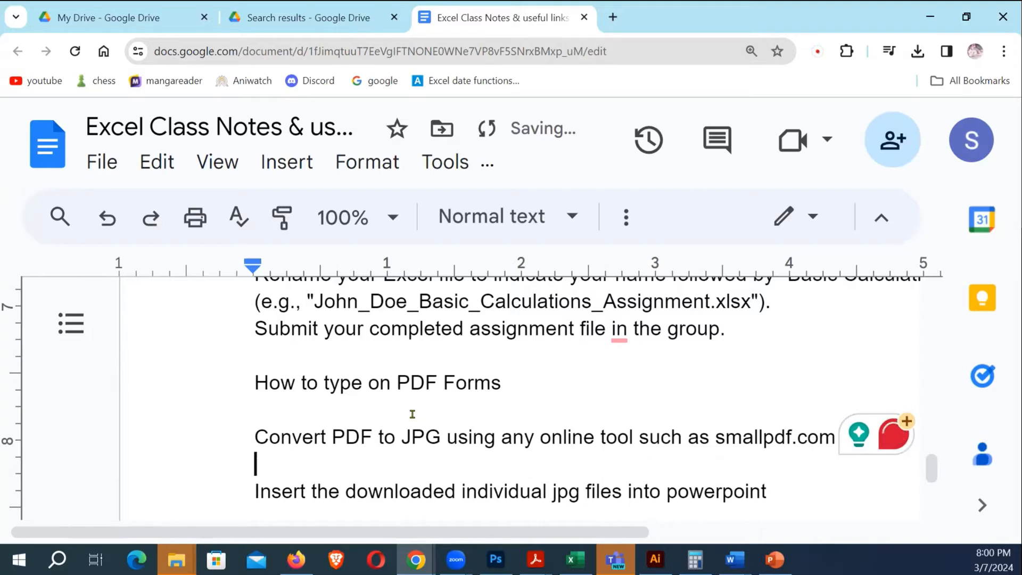
{"action": "type", "text": "Open Ope"}
{"action": "key", "text": "BackSpace"}
{"action": "key", "text": "BackSpace"}
{"action": "key", "text": "BackSpace"}
{"action": "type", "text": "Pow"}
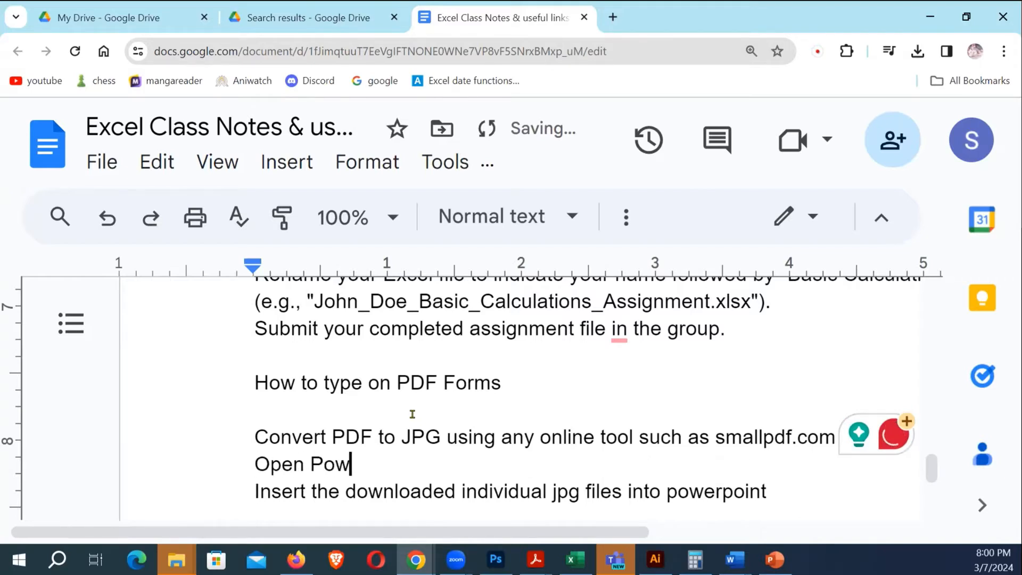
{"action": "type", "text": "erointpoint"}
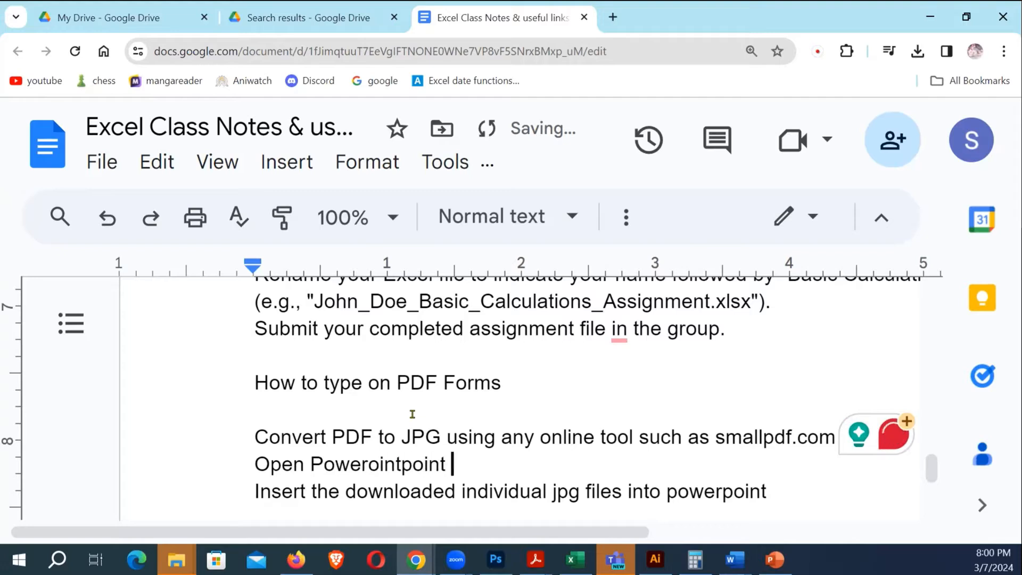
{"action": "key", "text": "ctrl+shift+Left"}
{"action": "type", "text": "Poow"}
{"action": "key", "text": "BackSpace"}
{"action": "key", "text": "BackSpace"}
{"action": "type", "text": "werPoint "}
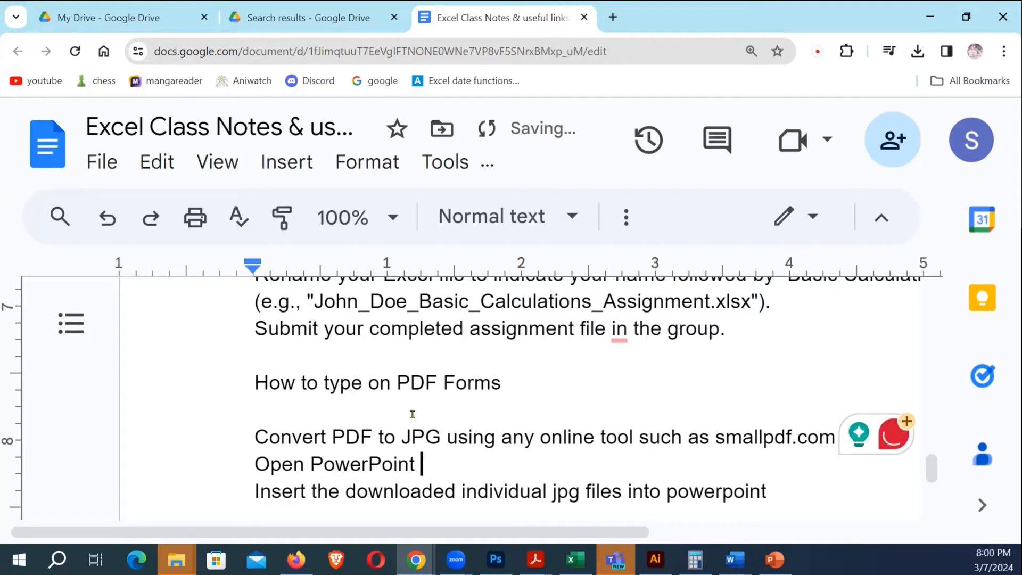
{"action": "type", "text": "- SEt page p"}
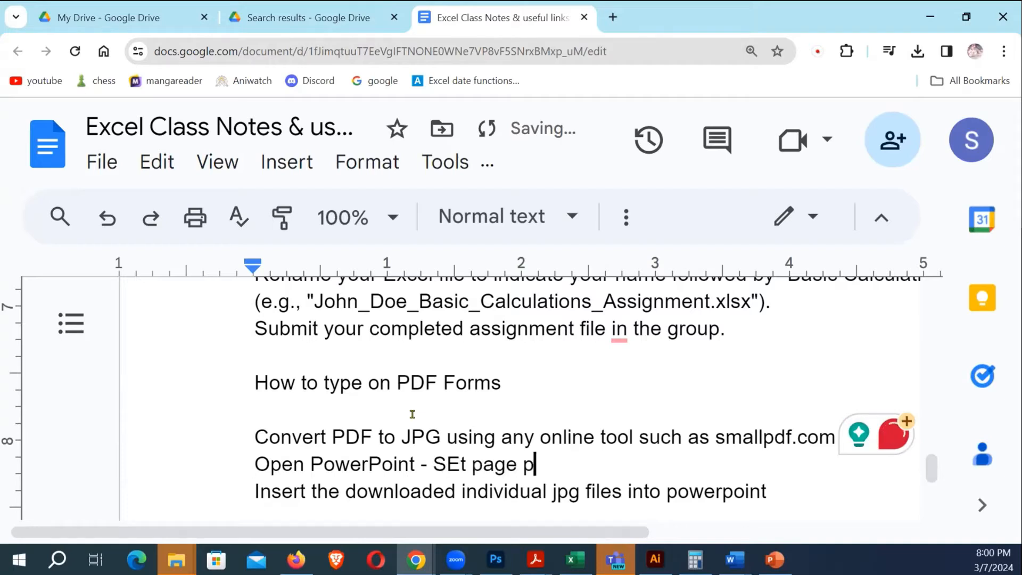
{"action": "key", "text": "BackSpace"}
{"action": "type", "text": "seize to"}
{"action": "key", "text": "Left"}
{"action": "key", "text": "Left"}
{"action": "key", "text": "Left"}
{"action": "key", "text": "Left"}
{"action": "key", "text": "Left"}
{"action": "key", "text": "Left"}
{"action": "key", "text": "Left"}
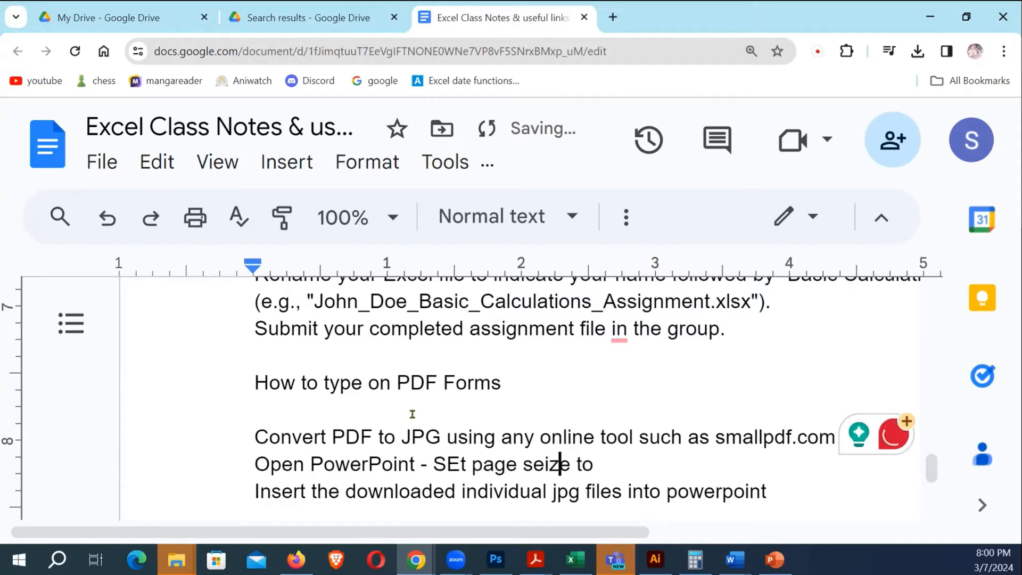
{"action": "key", "text": "Delete"}
{"action": "key", "text": "End"}
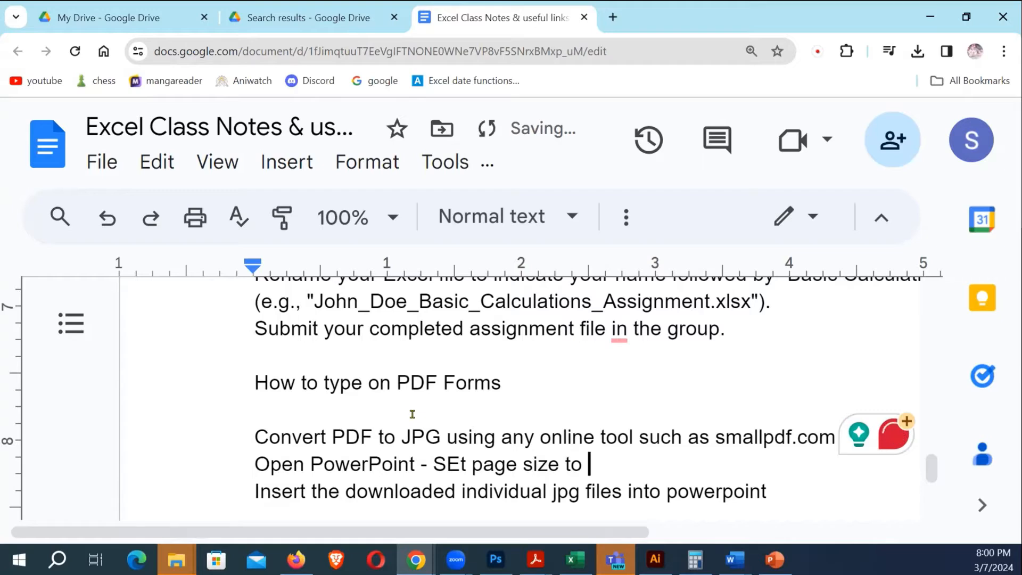
{"action": "key", "text": "Left"}
{"action": "key", "text": "Left"}
{"action": "key", "text": "Left"}
{"action": "key", "text": "Left"}
{"action": "key", "text": "Left"}
{"action": "key", "text": "Left"}
{"action": "key", "text": "Left"}
{"action": "key", "text": "Left"}
{"action": "key", "text": "Left"}
{"action": "key", "text": "Left"}
{"action": "key", "text": "Left"}
{"action": "key", "text": "Left"}
{"action": "key", "text": "Left"}
{"action": "key", "text": "Left"}
{"action": "key", "text": "Left"}
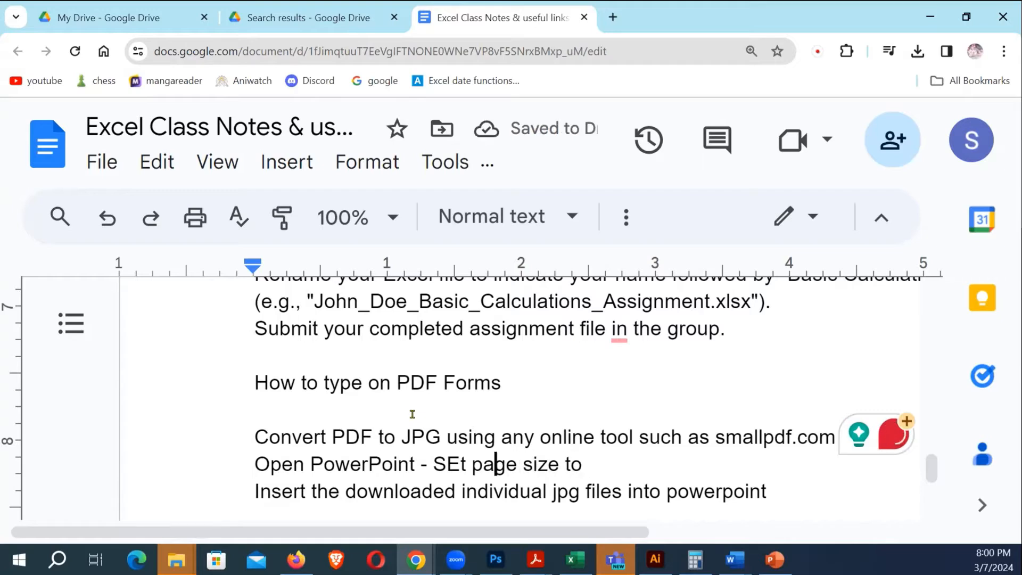
{"action": "key", "text": "Left"}
{"action": "key", "text": "Delete"}
{"action": "key", "text": "End"}
{"action": "key", "text": "Left"}
{"action": "key", "text": "Left"}
{"action": "key", "text": "Left"}
{"action": "key", "text": "Left"}
{"action": "key", "text": "Left"}
{"action": "key", "text": "Left"}
{"action": "key", "text": "Left"}
{"action": "key", "text": "Left"}
{"action": "key", "text": "Left"}
{"action": "key", "text": "Left"}
{"action": "key", "text": "Left"}
{"action": "key", "text": "Left"}
{"action": "key", "text": "Left"}
{"action": "key", "text": "Left"}
{"action": "key", "text": "Left"}
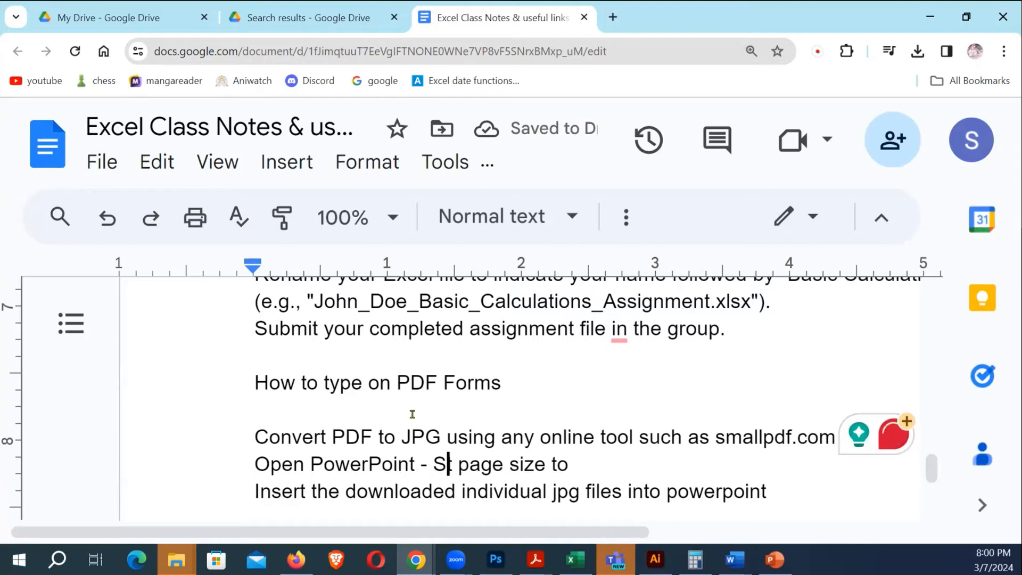
{"action": "type", "text": "e"}
{"action": "key", "text": "End"}
{"action": "type", "text": "A4"}
Add the step 'Using Text box, start typing, repeat the process.'
{"action": "key", "text": "Down"}
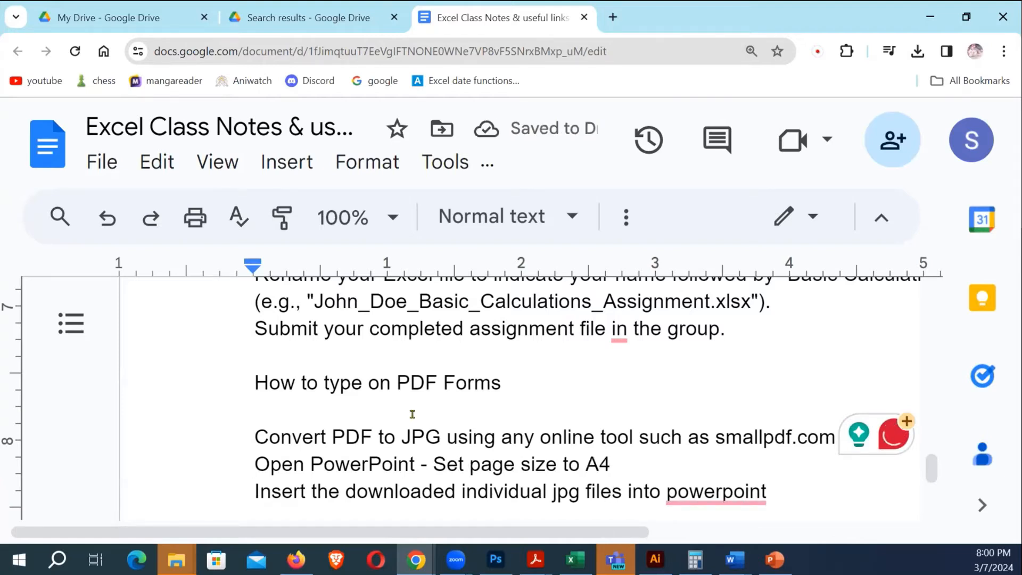
{"action": "key", "text": "End"}
{"action": "key", "text": "Return"}
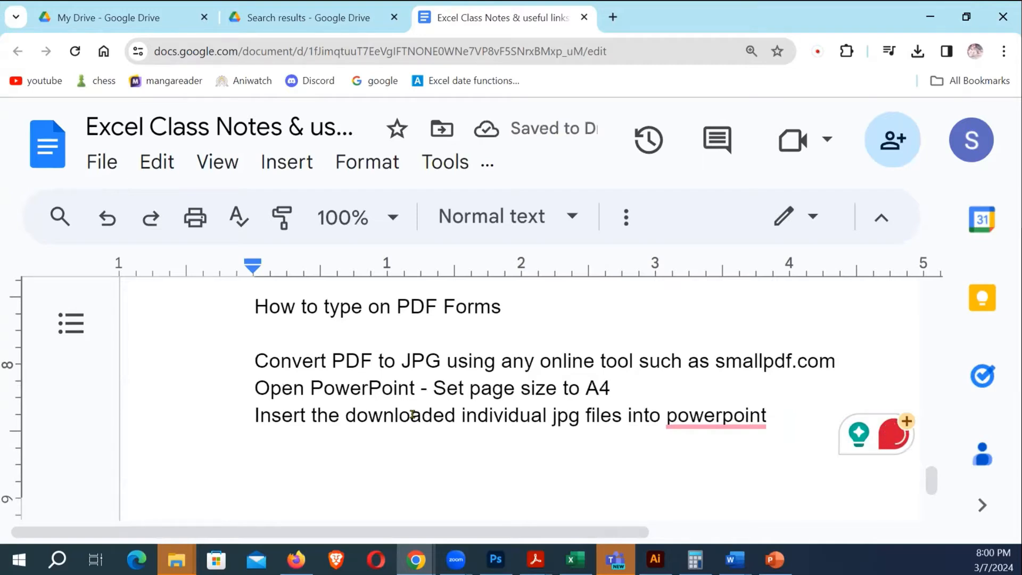
{"action": "type", "text": "Using TGex"}
{"action": "key", "text": "BackSpace"}
{"action": "key", "text": "BackSpace"}
{"action": "key", "text": "BackSpace"}
{"action": "type", "text": "xt"}
{"action": "key", "text": "BackSpace"}
{"action": "key", "text": "BackSpace"}
{"action": "key", "text": "BackSpace"}
{"action": "type", "text": "e"}
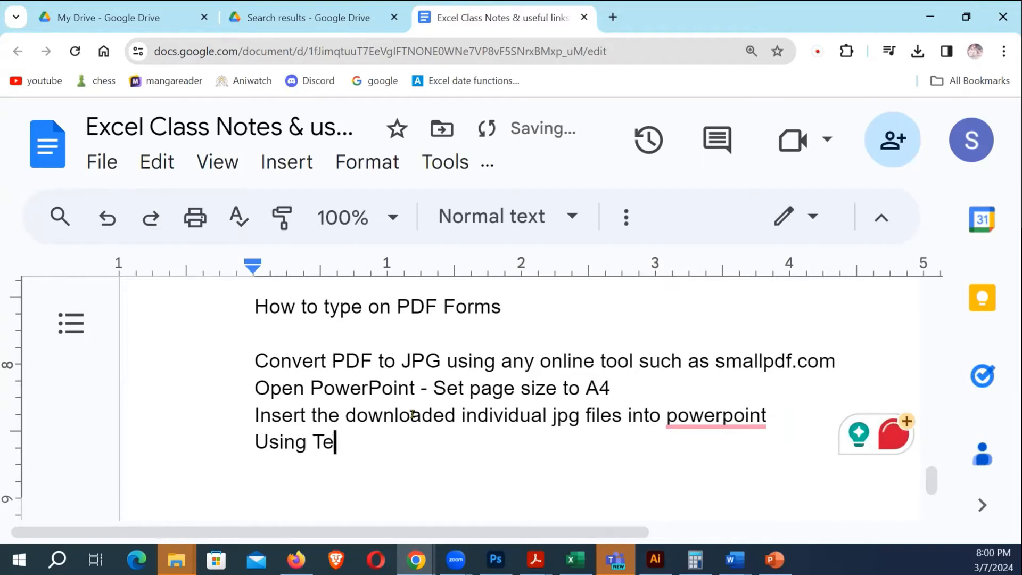
{"action": "type", "text": "xt box, sta"}
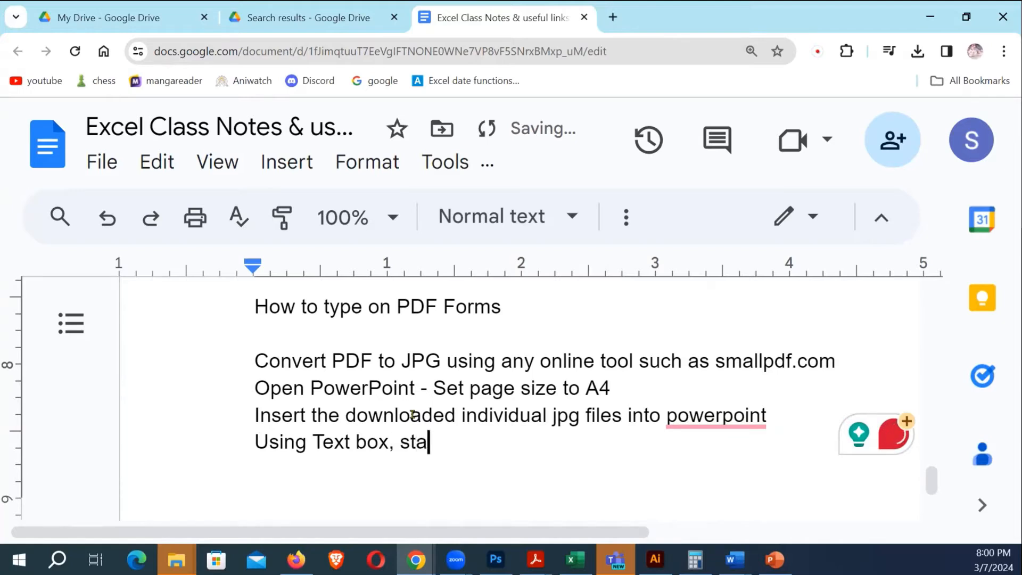
{"action": "type", "text": "rt yping"}
{"action": "key", "text": "ctrl+Left"}
{"action": "type", "text": "t"}
{"action": "key", "text": "End"}
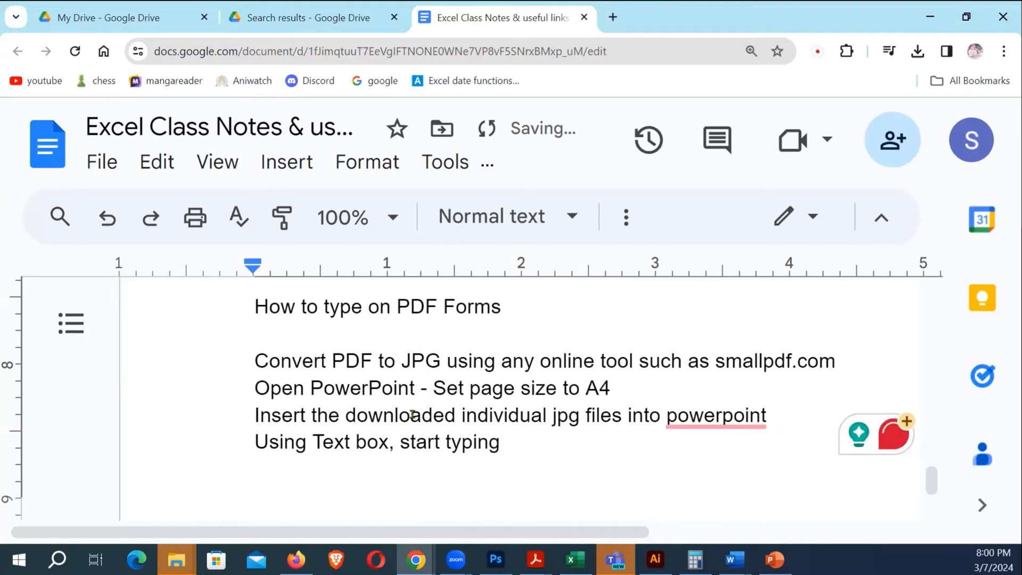
{"action": "type", "text": ", repeat "}
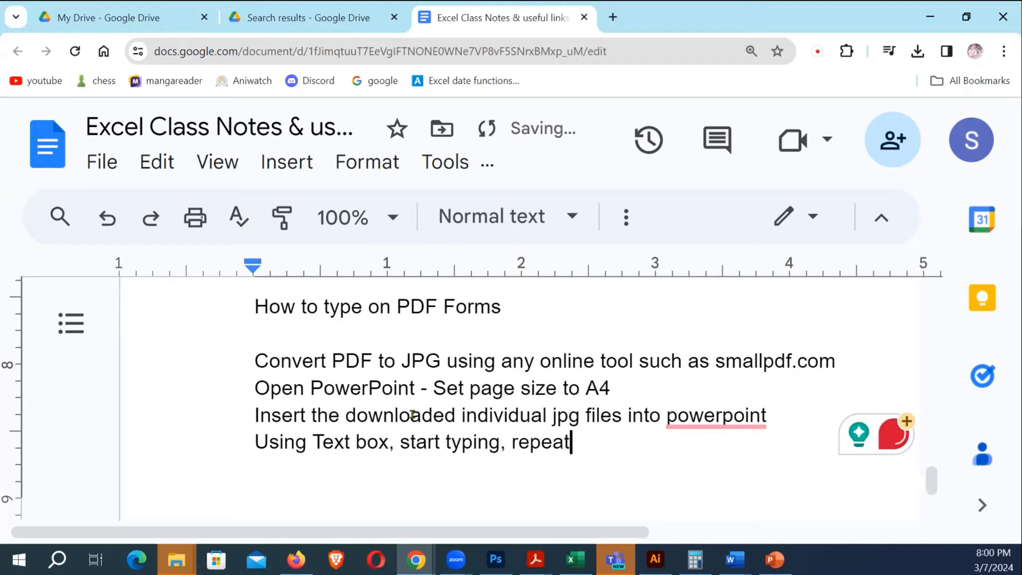
{"action": "type", "text": "the process."}
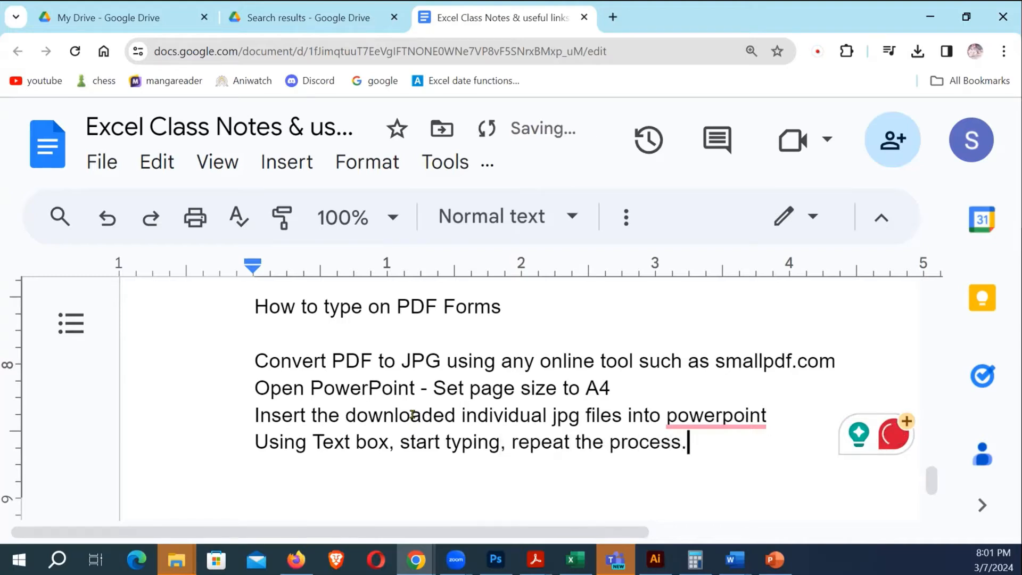
Finish with 'Save it as pdf or take print outs directly from powerpoint.'
{"action": "key", "text": "Return"}
{"action": "type", "text": "Save as"}
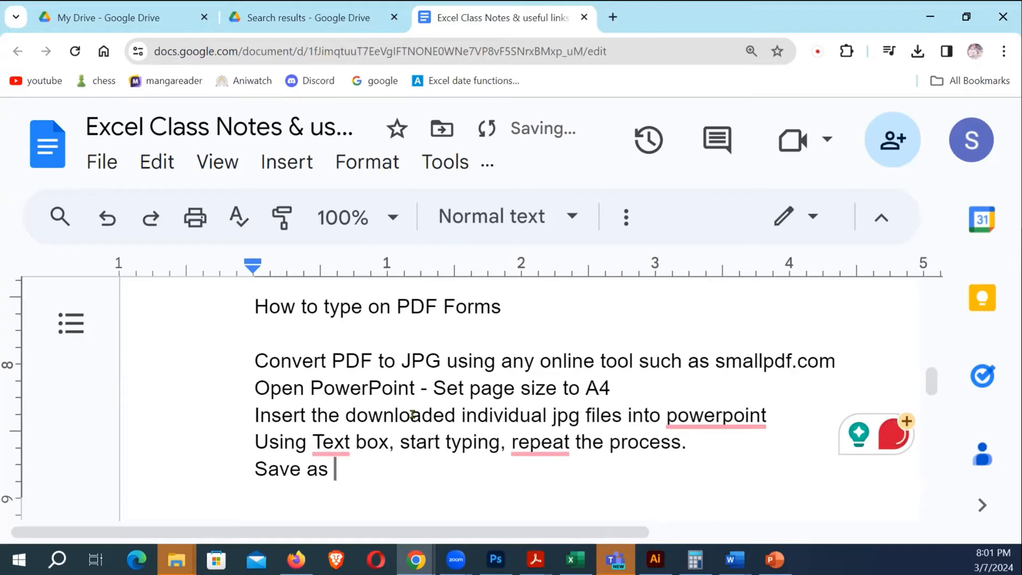
{"action": "key", "text": "BackSpace"}
{"action": "key", "text": "BackSpace"}
{"action": "key", "text": "BackSpace"}
{"action": "key", "text": "BackSpace"}
{"action": "type", "text": "it as pdf or "}
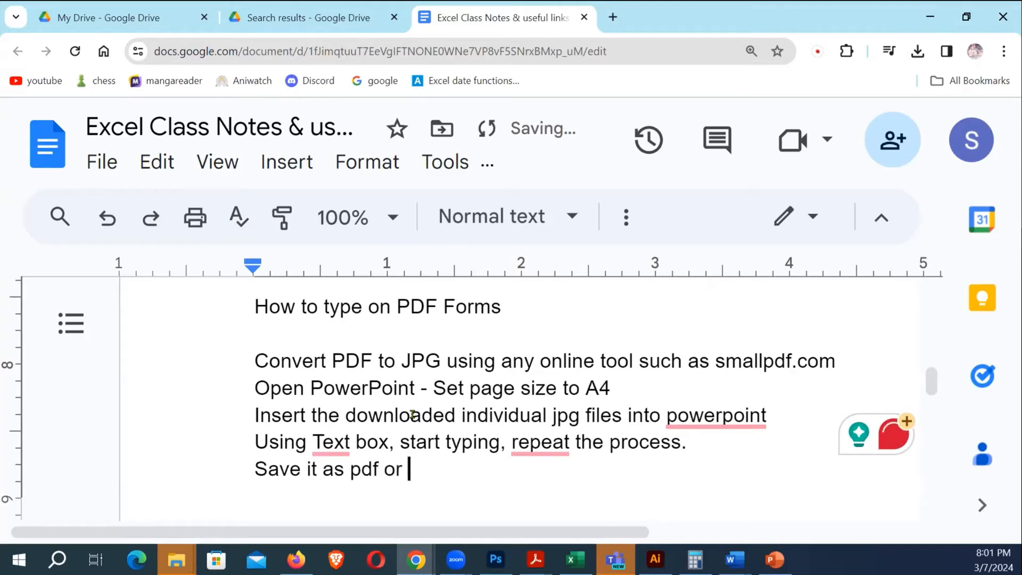
{"action": "type", "text": "take print"}
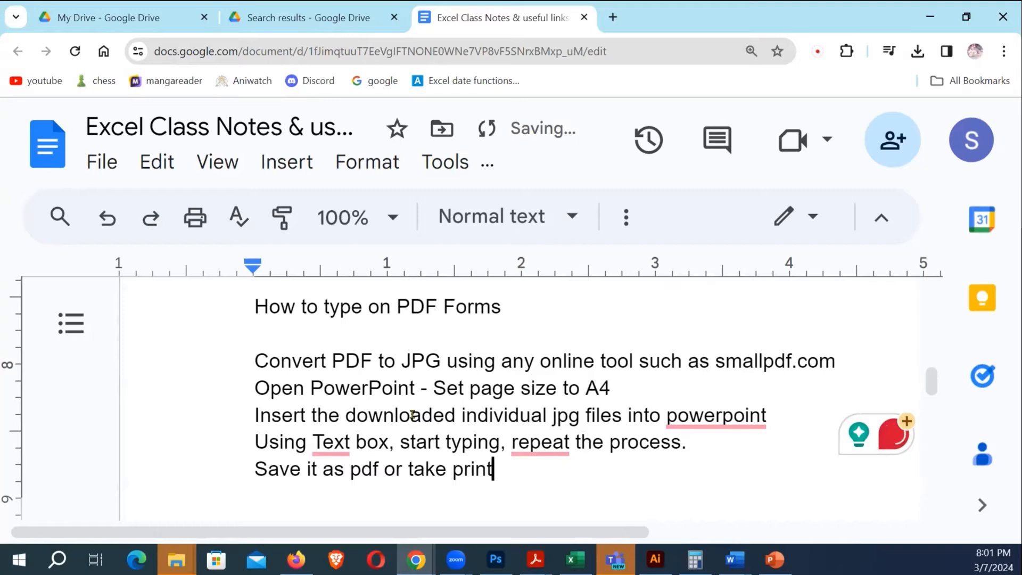
{"action": "type", "text": " outs directly from pwoer"}
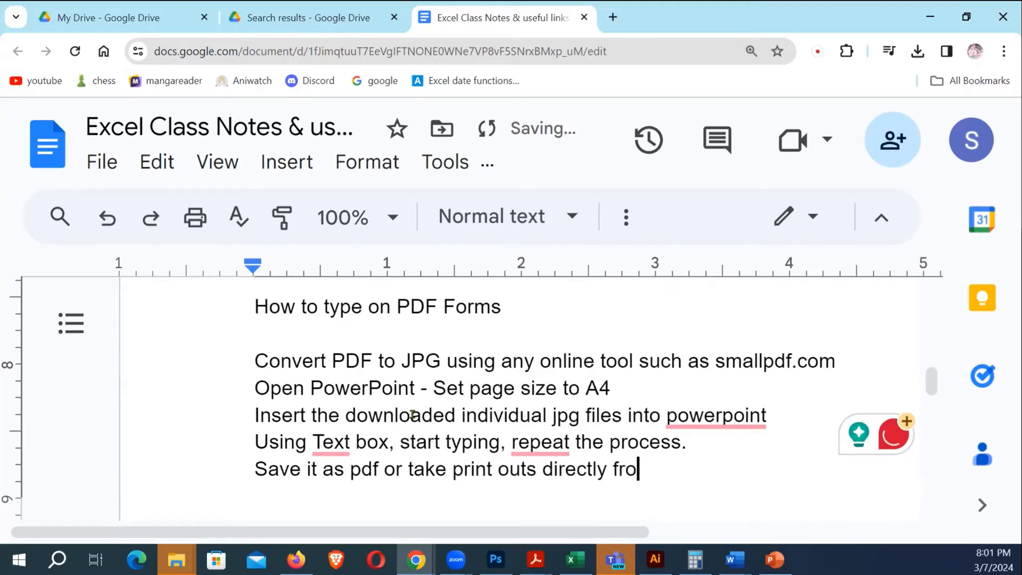
{"action": "key", "text": "BackSpace"}
{"action": "key", "text": "BackSpace"}
{"action": "key", "text": "BackSpace"}
{"action": "key", "text": "BackSpace"}
{"action": "key", "text": "BackSpace"}
{"action": "type", "text": "power"}
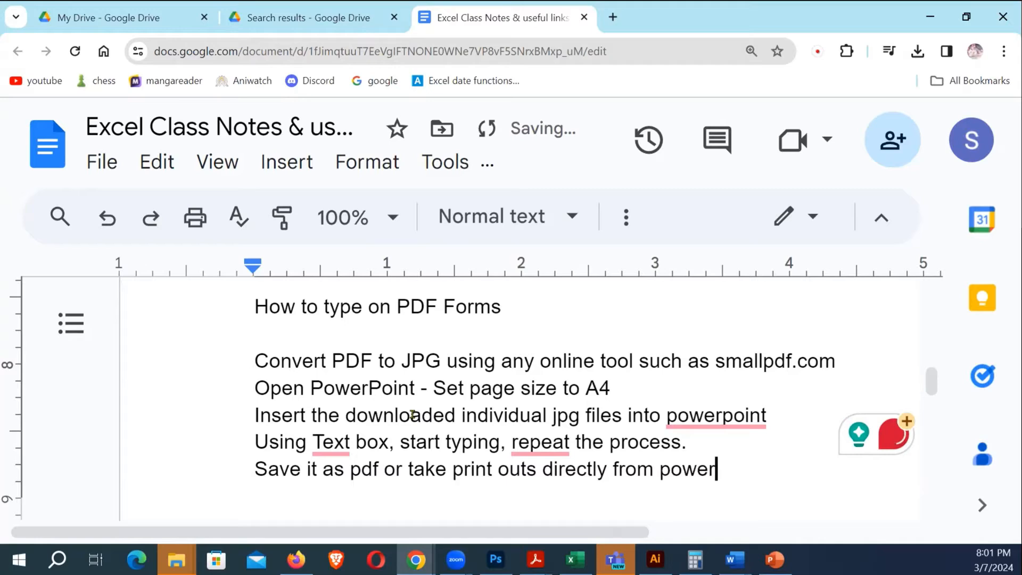
{"action": "type", "text": "point."}
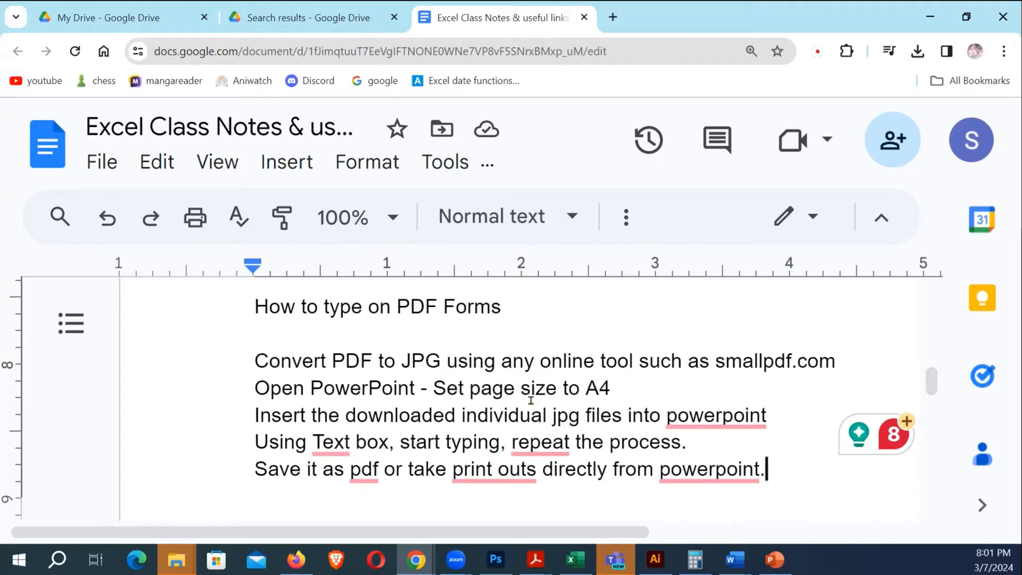
Scroll up to the Excel practice assignment and return to the class notes window
{"action": "double_click", "coordinate": [773, 472]}
{"action": "scroll", "coordinate": [722, 433], "scroll_direction": "down", "scroll_amount": 1}
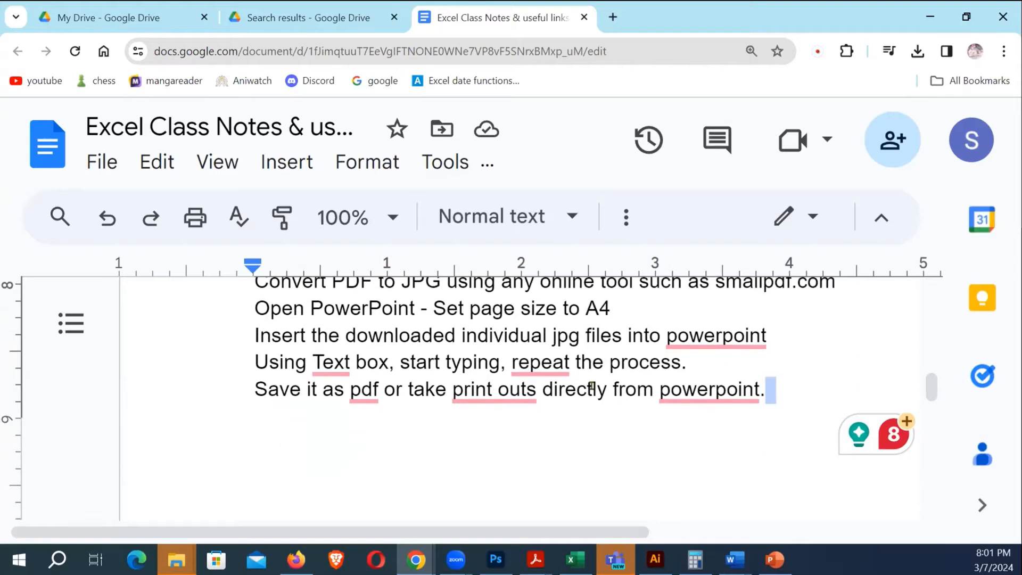
{"action": "scroll", "coordinate": [590, 387], "scroll_direction": "up", "scroll_amount": 1}
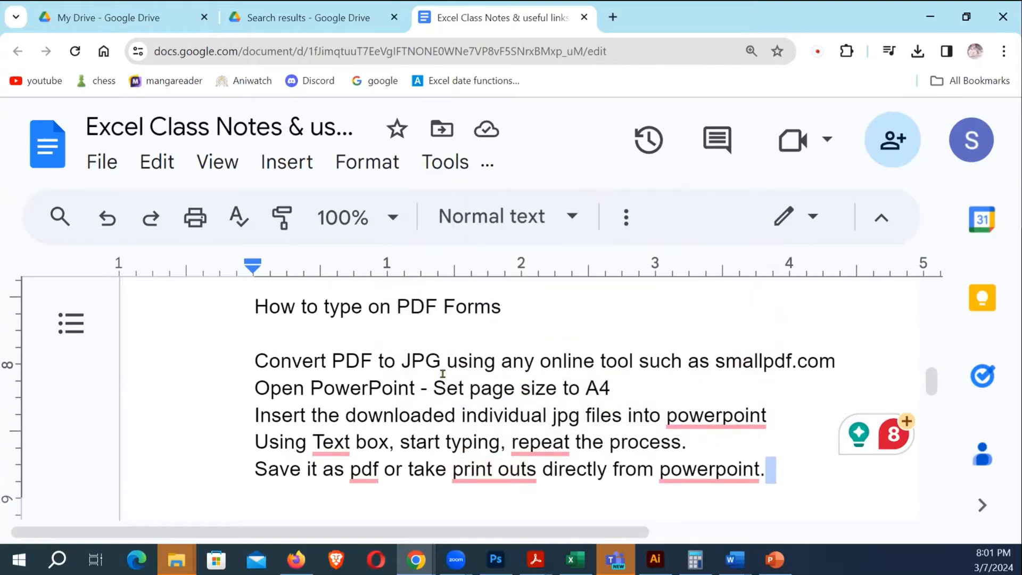
{"action": "scroll", "coordinate": [442, 373], "scroll_direction": "up", "scroll_amount": 10}
{"action": "scroll", "coordinate": [467, 420], "scroll_direction": "up", "scroll_amount": 5}
{"action": "scroll", "coordinate": [463, 410], "scroll_direction": "down", "scroll_amount": 2}
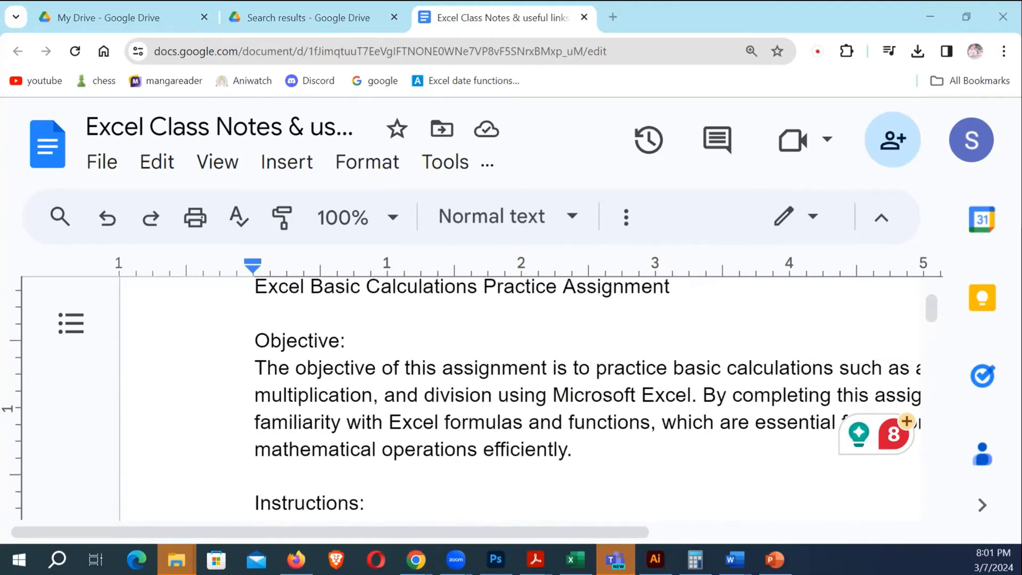
{"action": "key", "text": "alt+Tab"}
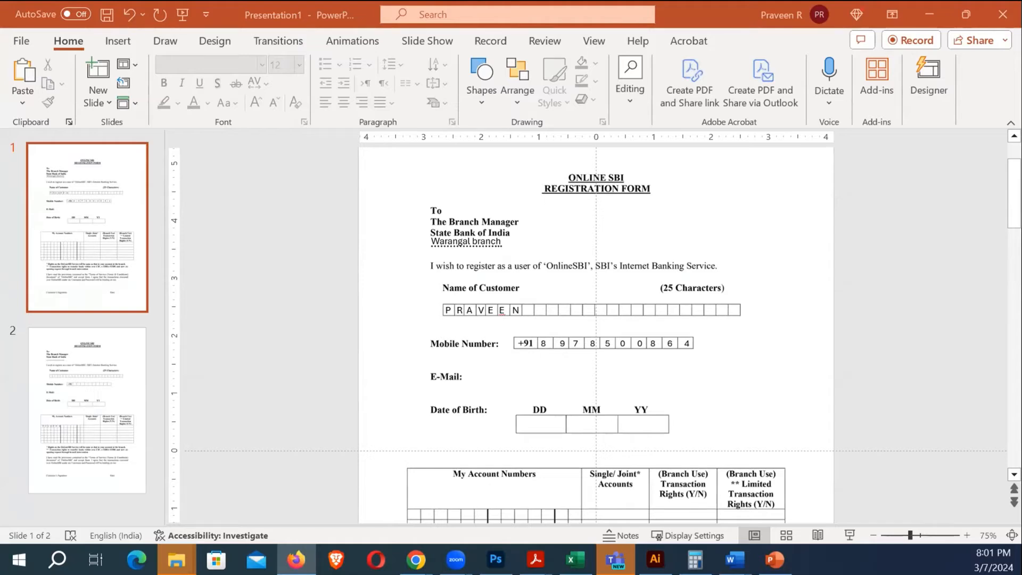
{"action": "mouse_move", "coordinate": [415, 559]}
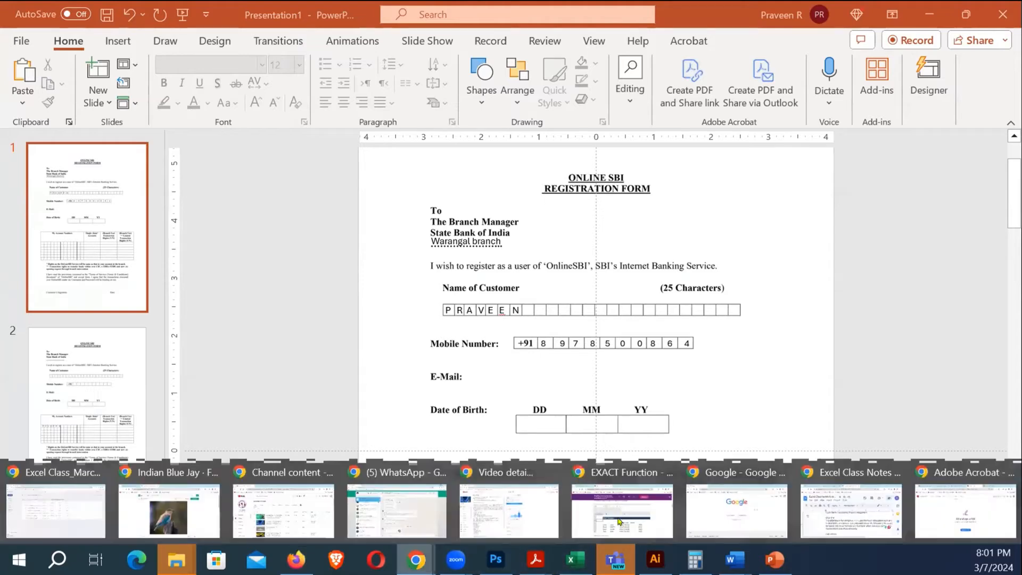
{"action": "left_click", "coordinate": [860, 503]}
Zoom the page out and scroll down to the assignment's Instructions
{"action": "scroll", "coordinate": [513, 401], "scroll_direction": "down", "scroll_amount": 5}
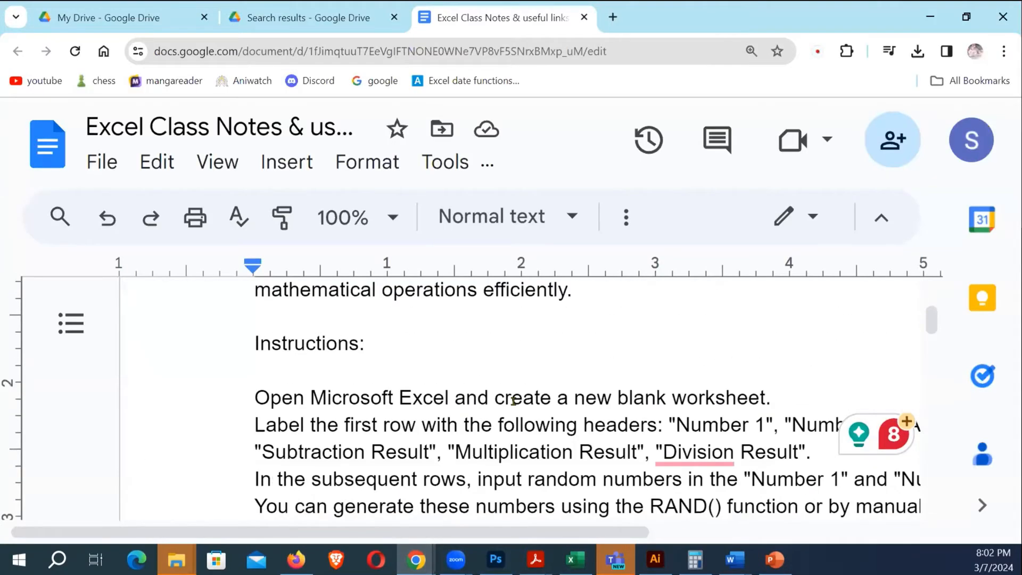
{"action": "scroll", "coordinate": [513, 401], "scroll_direction": "down", "scroll_amount": 3}
{"action": "scroll", "coordinate": [513, 400], "scroll_direction": "up", "scroll_amount": 10}
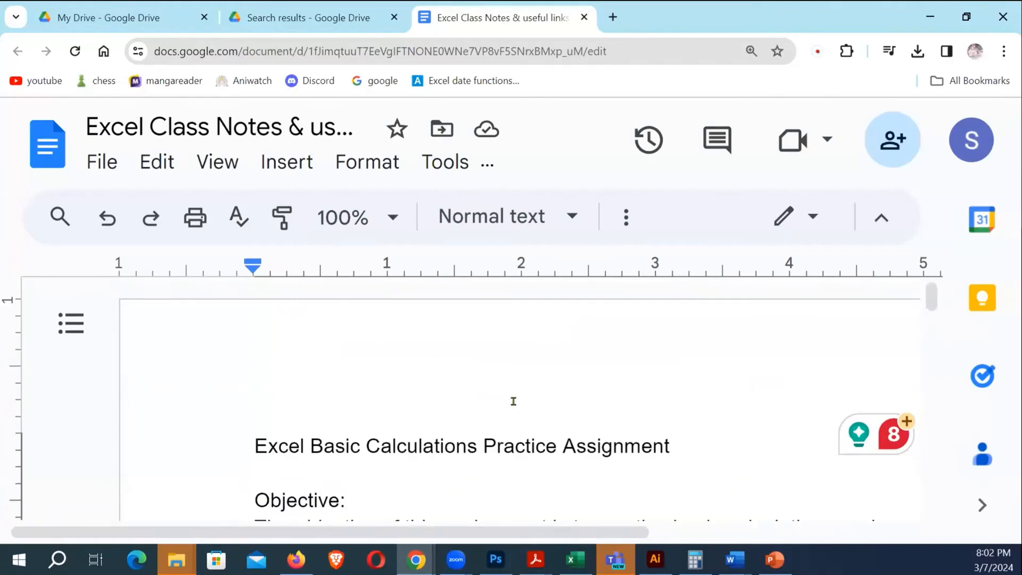
{"action": "key", "text": "ctrl+minus"}
{"action": "key", "text": "ctrl+minus"}
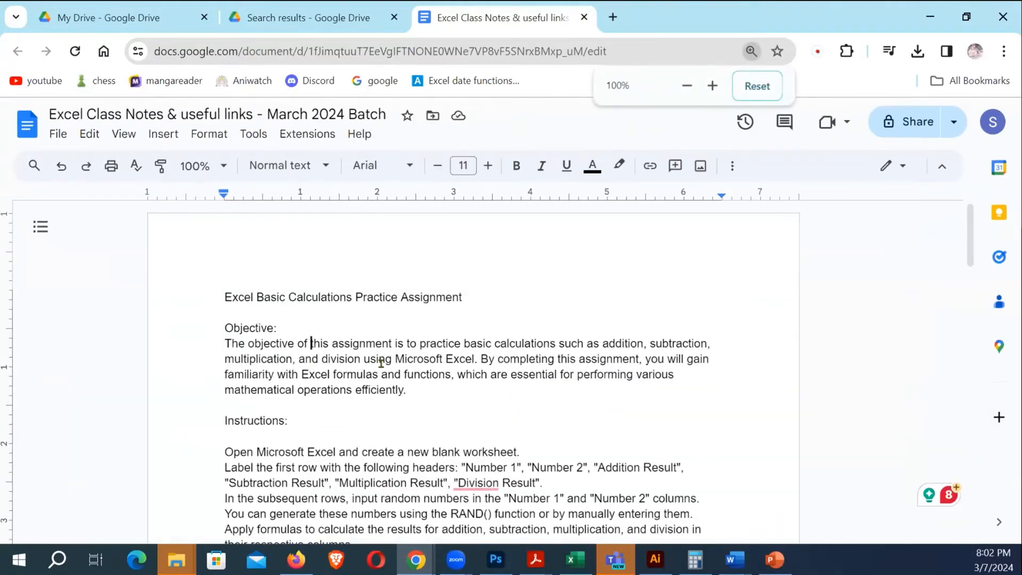
{"action": "scroll", "coordinate": [286, 370], "scroll_direction": "down", "scroll_amount": 2}
{"action": "scroll", "coordinate": [394, 376], "scroll_direction": "down", "scroll_amount": 2}
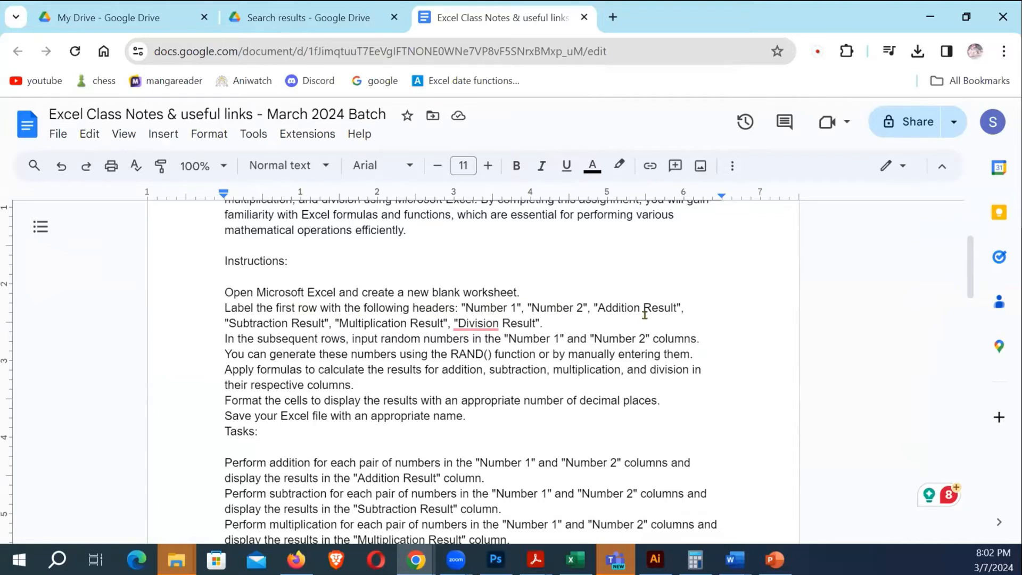
{"action": "double_click", "coordinate": [556, 319]}
{"action": "left_click", "coordinate": [398, 338]}
From the Learning Resources window, open Basic_Calculations_Assignment.xlsx in the Downloads folder
{"action": "mouse_move", "coordinate": [176, 559]}
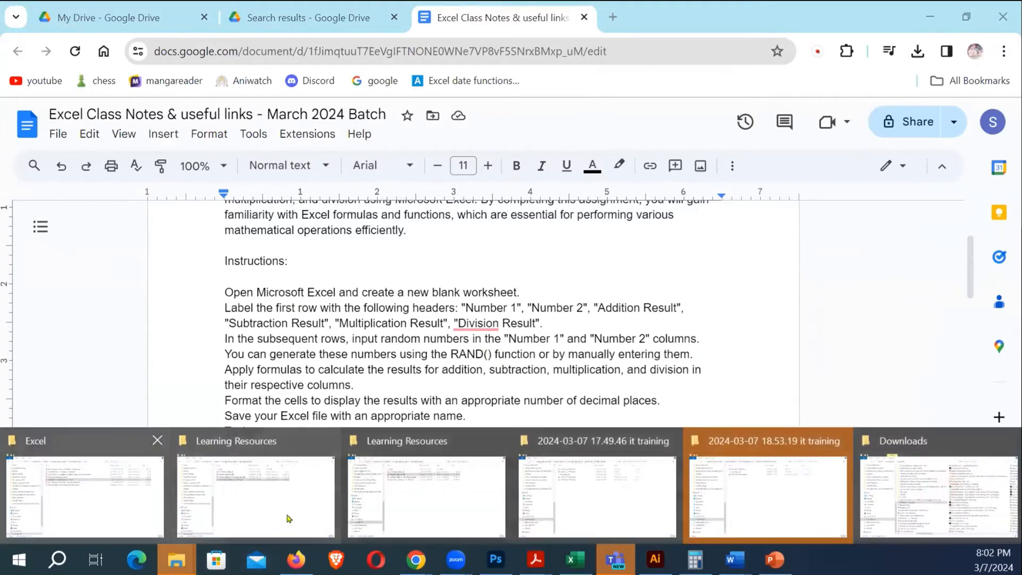
{"action": "left_click", "coordinate": [437, 496]}
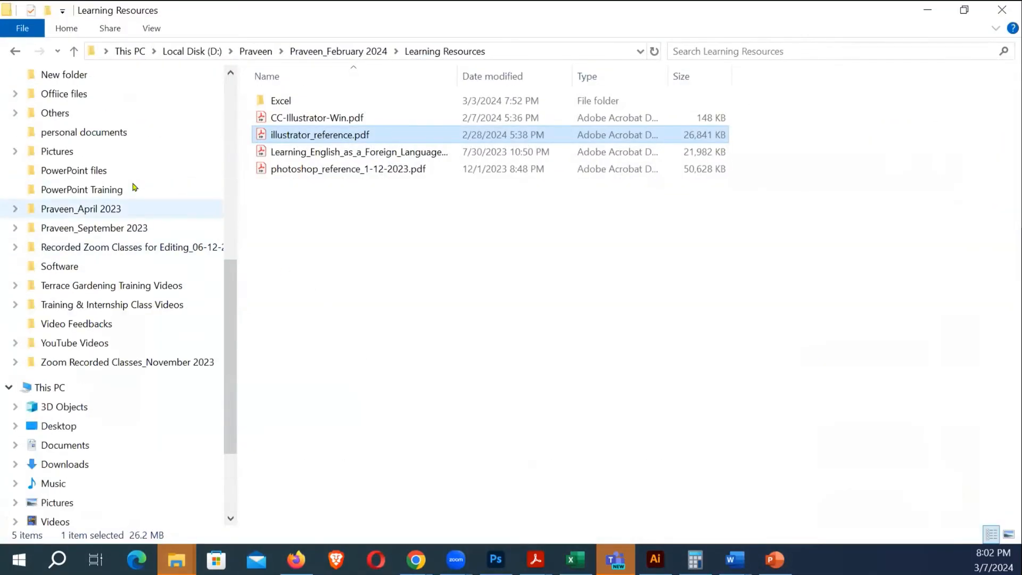
{"action": "scroll", "coordinate": [134, 187], "scroll_direction": "up", "scroll_amount": 4}
{"action": "scroll", "coordinate": [80, 201], "scroll_direction": "up", "scroll_amount": 3}
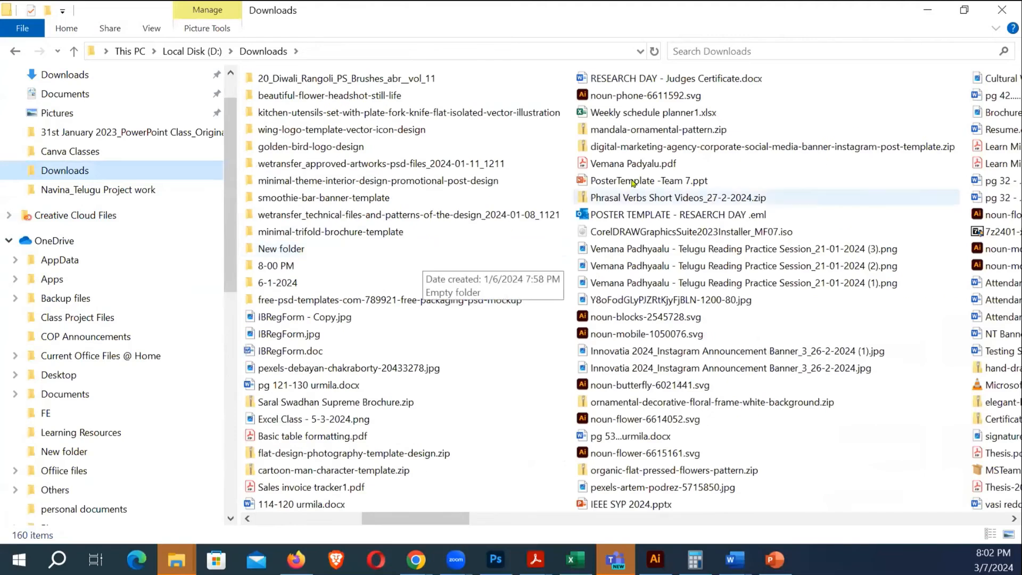
{"action": "scroll", "coordinate": [452, 213], "scroll_direction": "left", "scroll_amount": 2}
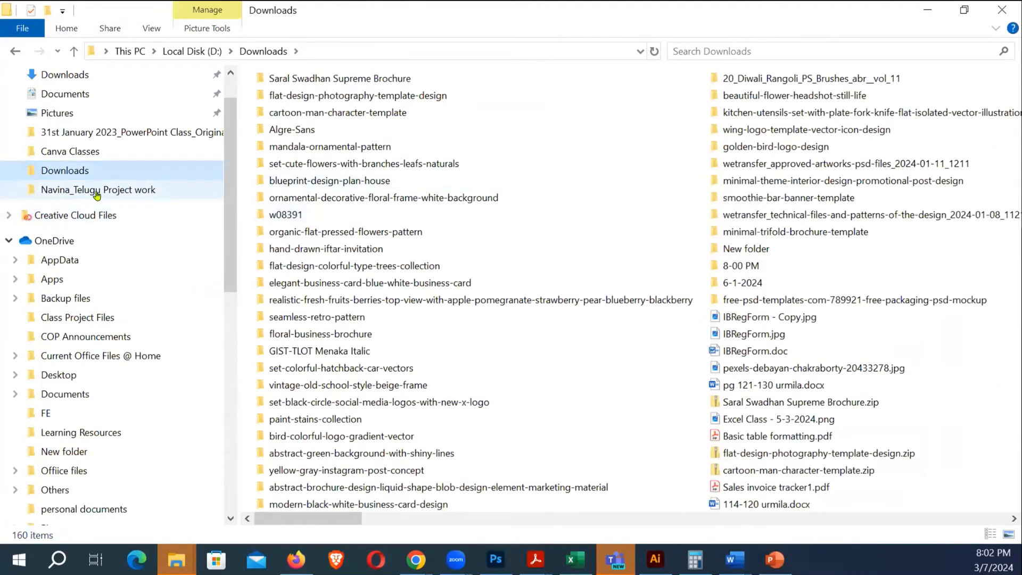
{"action": "scroll", "coordinate": [97, 235], "scroll_direction": "up", "scroll_amount": 2}
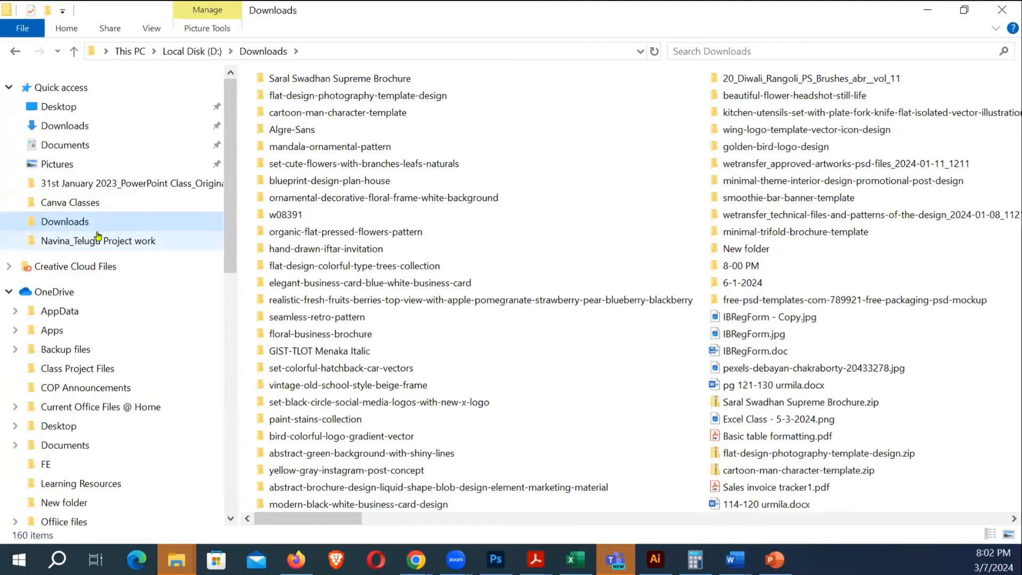
{"action": "left_click", "coordinate": [95, 127]}
{"action": "double_click", "coordinate": [314, 123]}
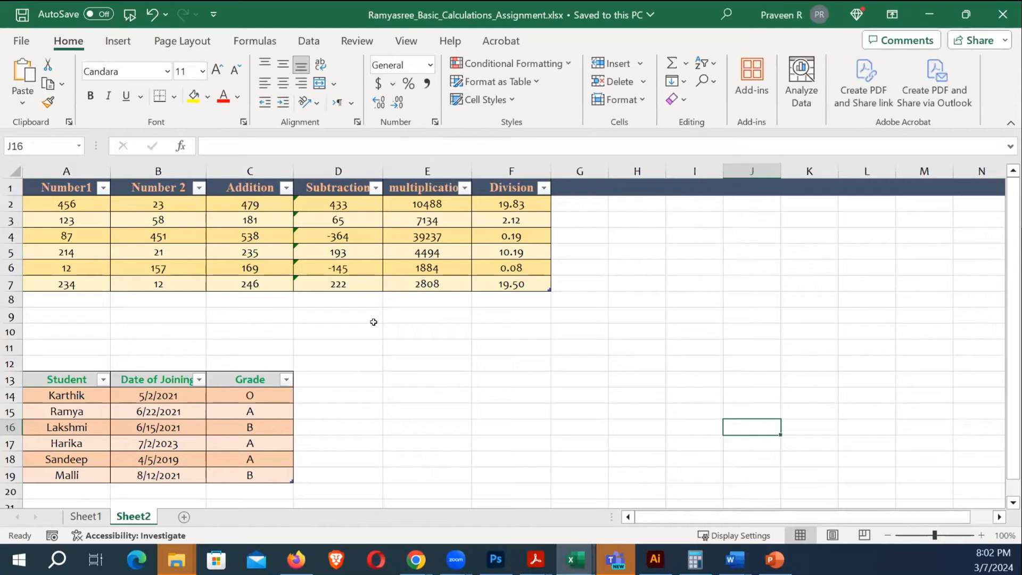
Review the Number1, Number 2, Addition, Subtraction, Multiplication and Division headers, then return to the instructions document
{"action": "left_click", "coordinate": [373, 322]}
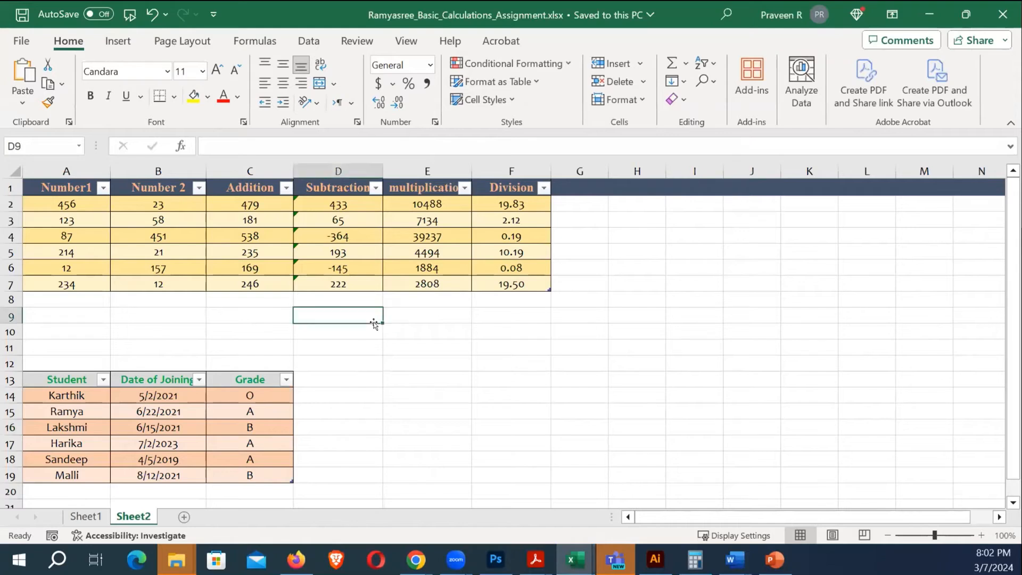
{"action": "left_click", "coordinate": [57, 187]}
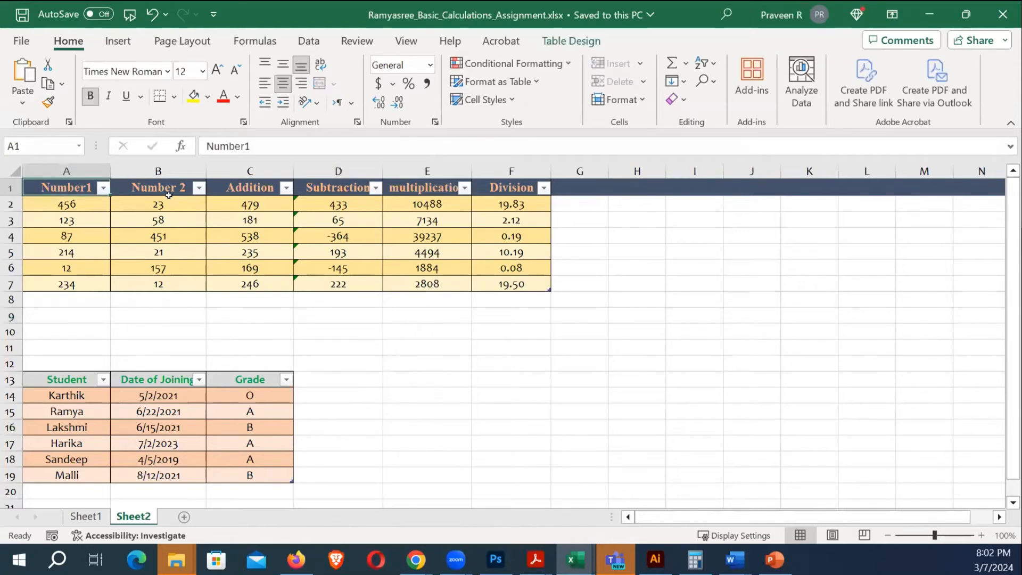
{"action": "left_click", "coordinate": [166, 191]}
{"action": "left_click", "coordinate": [243, 187]}
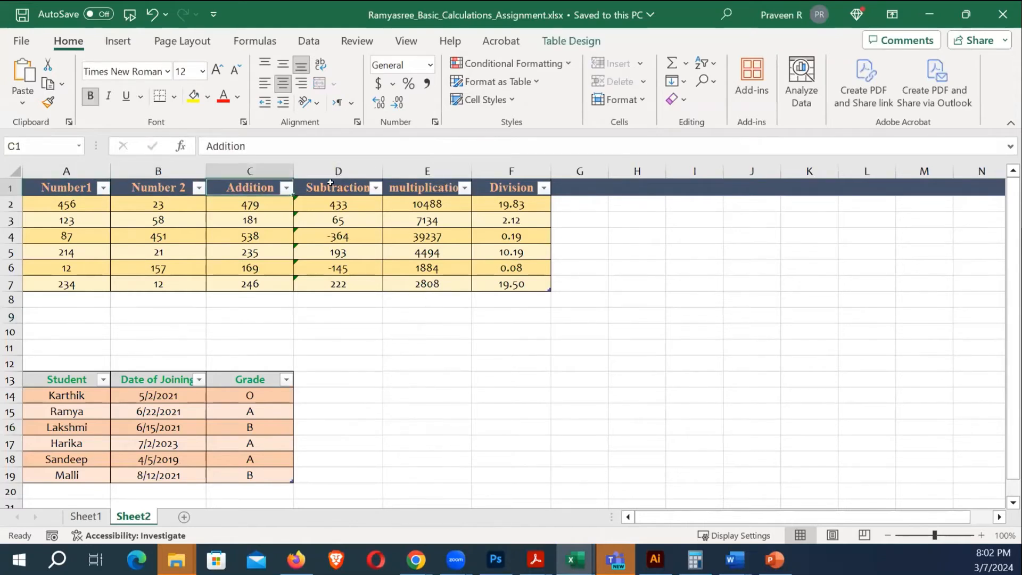
{"action": "left_click", "coordinate": [330, 183]}
{"action": "left_click", "coordinate": [425, 183]}
{"action": "left_click", "coordinate": [508, 191]}
{"action": "left_click", "coordinate": [389, 345]}
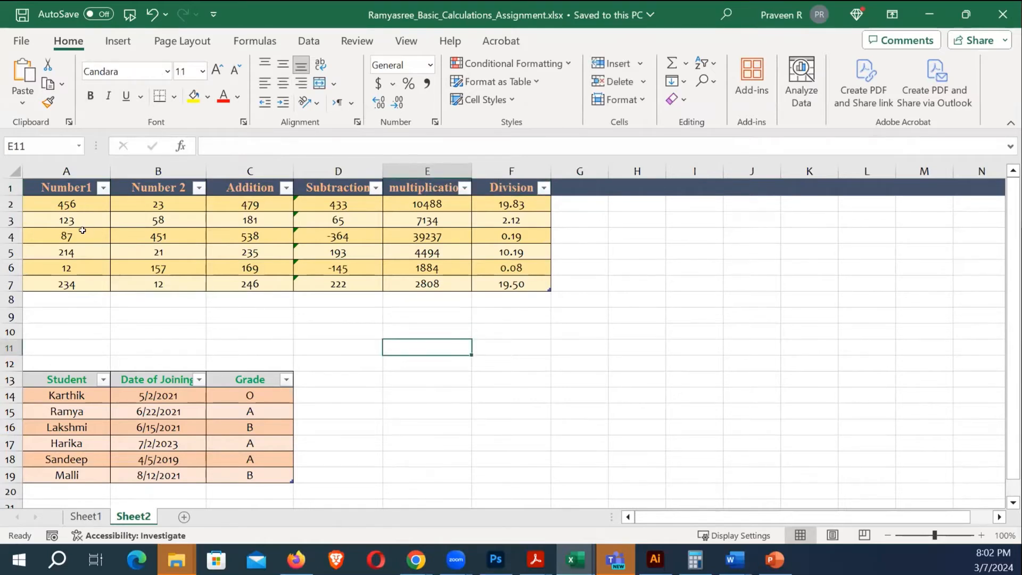
{"action": "key", "text": "alt+Tab"}
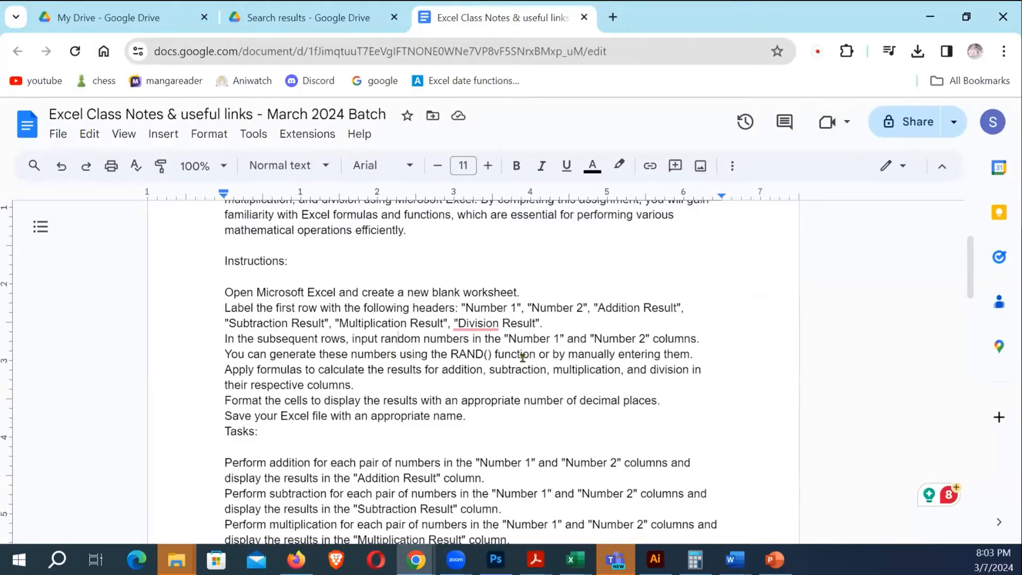
{"action": "key", "text": "alt+Tab"}
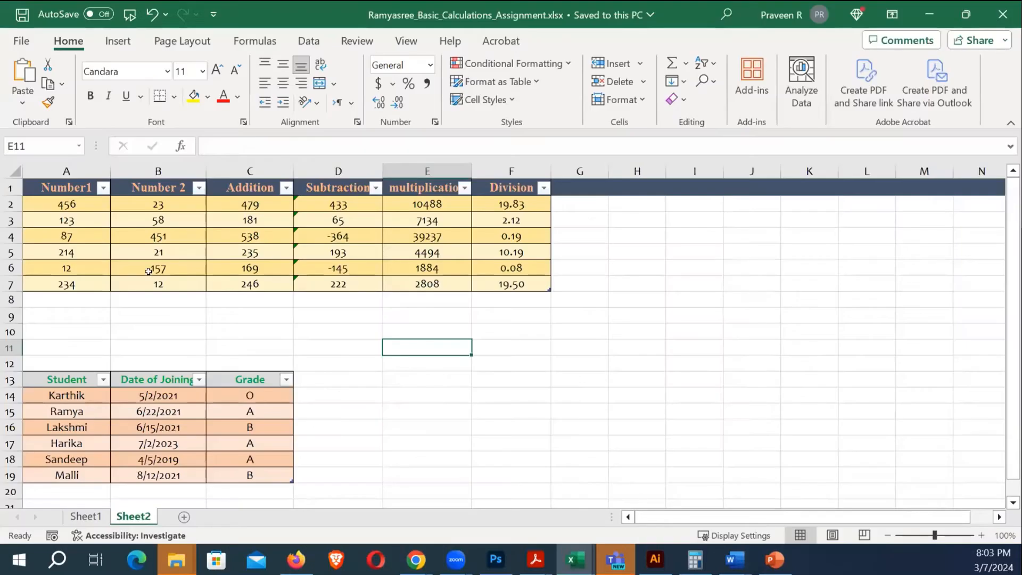
{"action": "left_click", "coordinate": [617, 265]}
{"action": "type", "text": "23"}
{"action": "key", "text": "Return"}
{"action": "type", "text": "23"}
{"action": "key", "text": "Return"}
{"action": "type", "text": "2"}
{"action": "key", "text": "Return"}
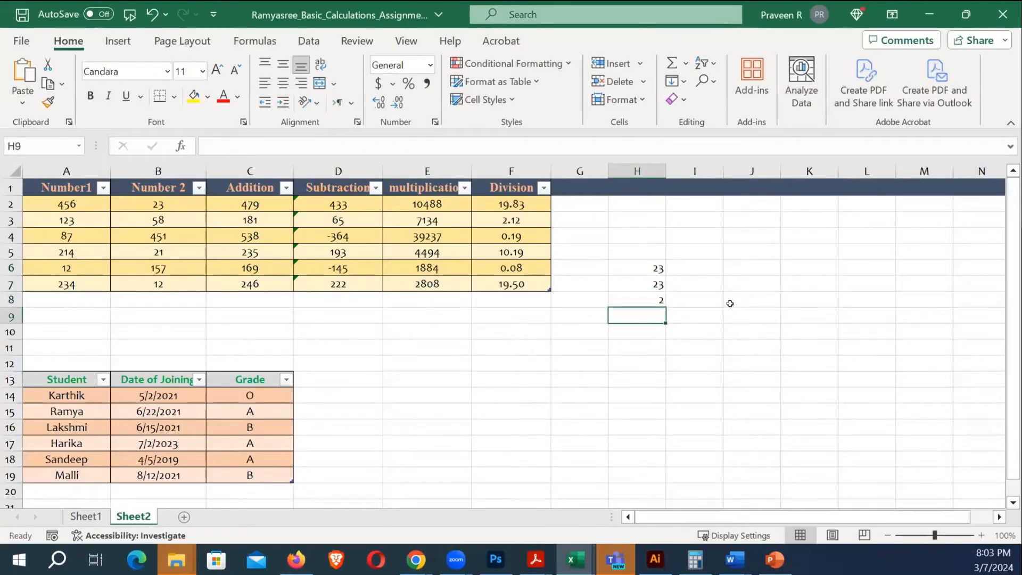
{"action": "key", "text": "shift+Up"}
{"action": "key", "text": "shift+Up"}
{"action": "key", "text": "shift+Up"}
{"action": "key", "text": "shift+Up"}
{"action": "key", "text": "shift+Up"}
{"action": "key", "text": "shift+Up"}
{"action": "key", "text": "shift+Up"}
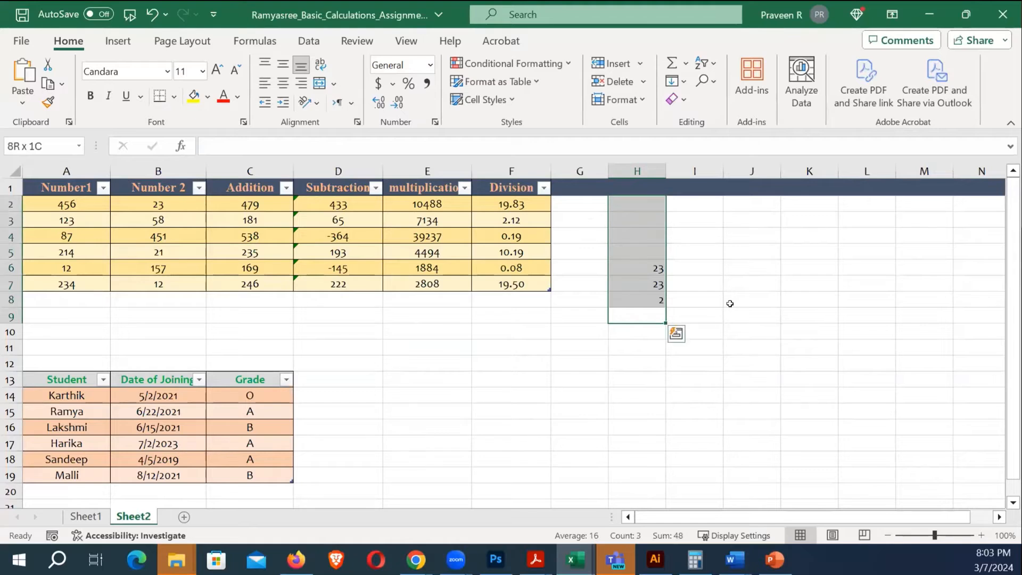
{"action": "key", "text": "Delete"}
{"action": "key", "text": "Up"}
{"action": "key", "text": "Up"}
{"action": "key", "text": "Up"}
{"action": "key", "text": "Up"}
{"action": "key", "text": "Up"}
{"action": "key", "text": "Up"}
{"action": "key", "text": "Up"}
{"action": "key", "text": "Up"}
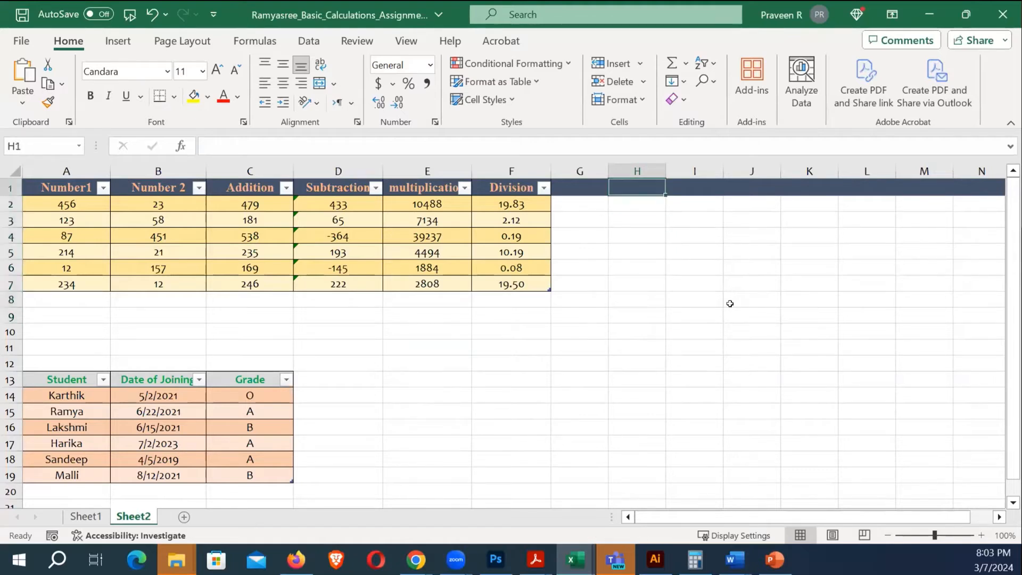
{"action": "key", "text": "Down"}
{"action": "key", "text": "Left"}
{"action": "key", "text": "Left"}
{"action": "key", "text": "Right"}
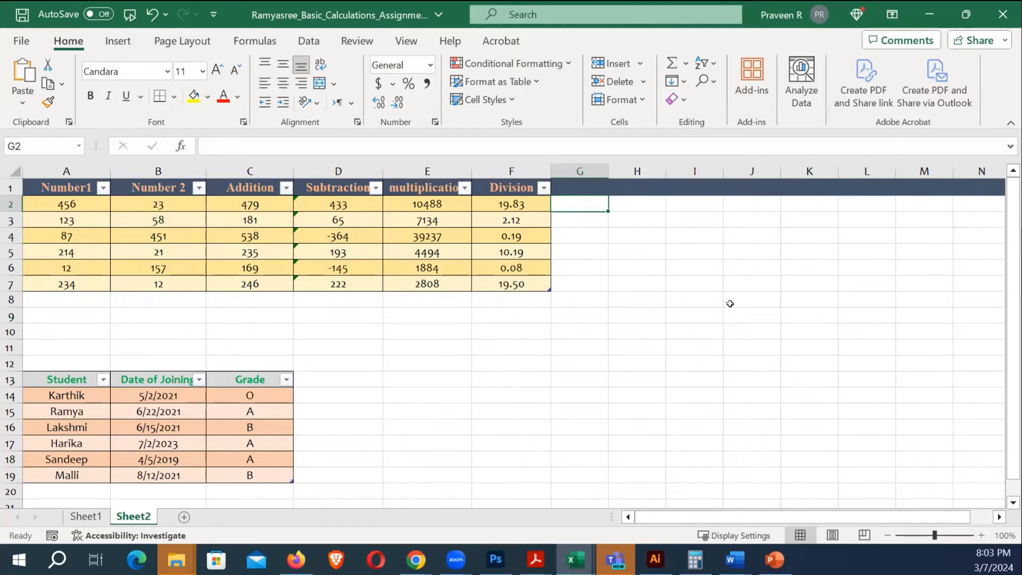
Enter =RANDBETWEEN(1,1000) in G2 so the table gains a random-number column
{"action": "type", "text": "="}
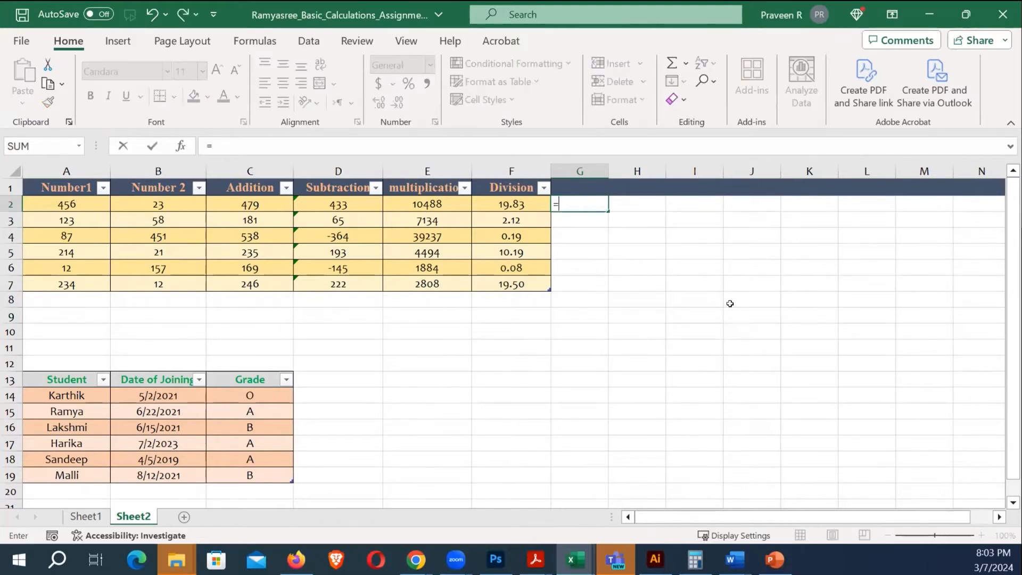
{"action": "type", "text": "rand"}
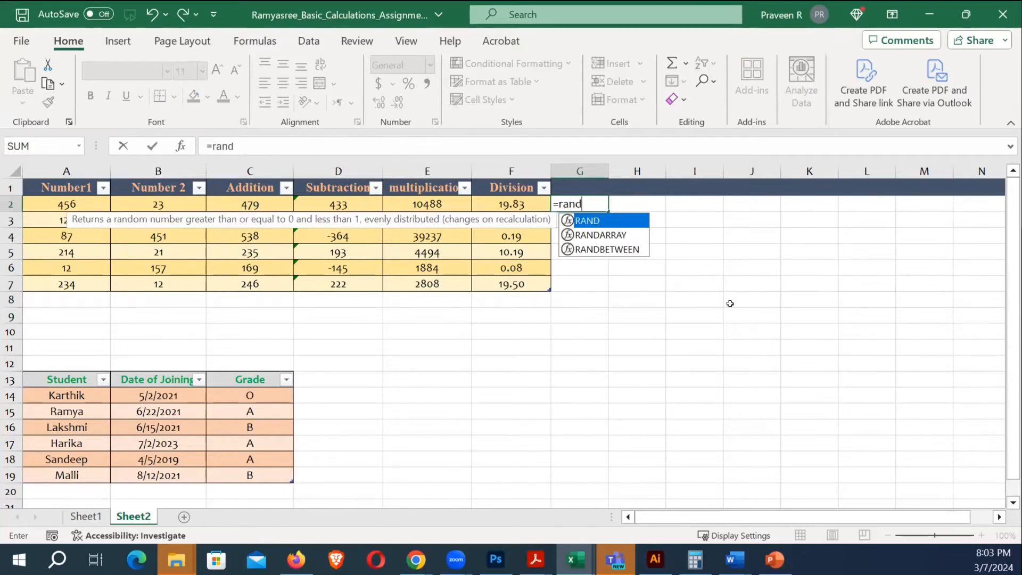
{"action": "key", "text": "Down"}
{"action": "key", "text": "Down"}
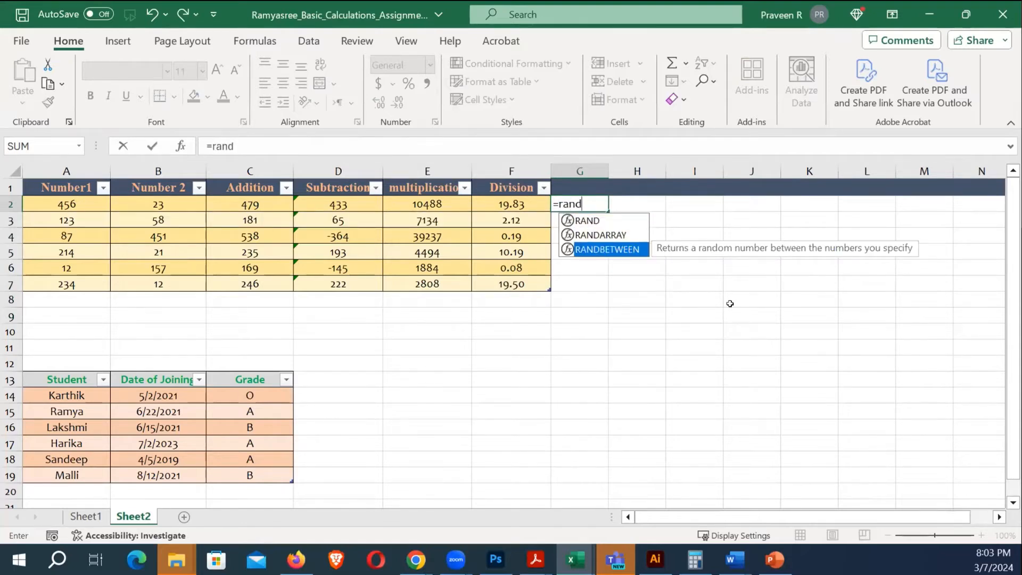
{"action": "key", "text": "Tab"}
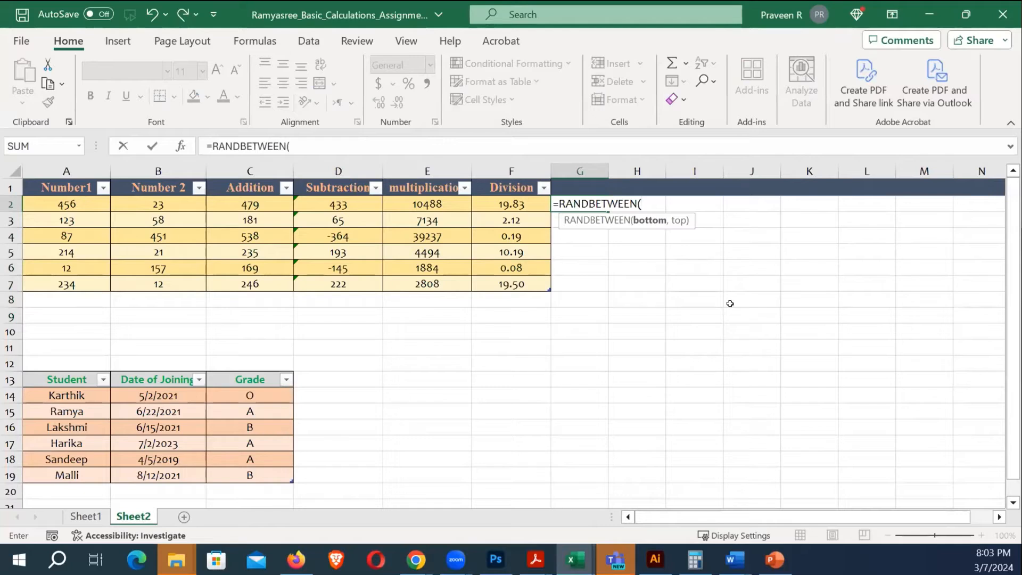
{"action": "type", "text": ","}
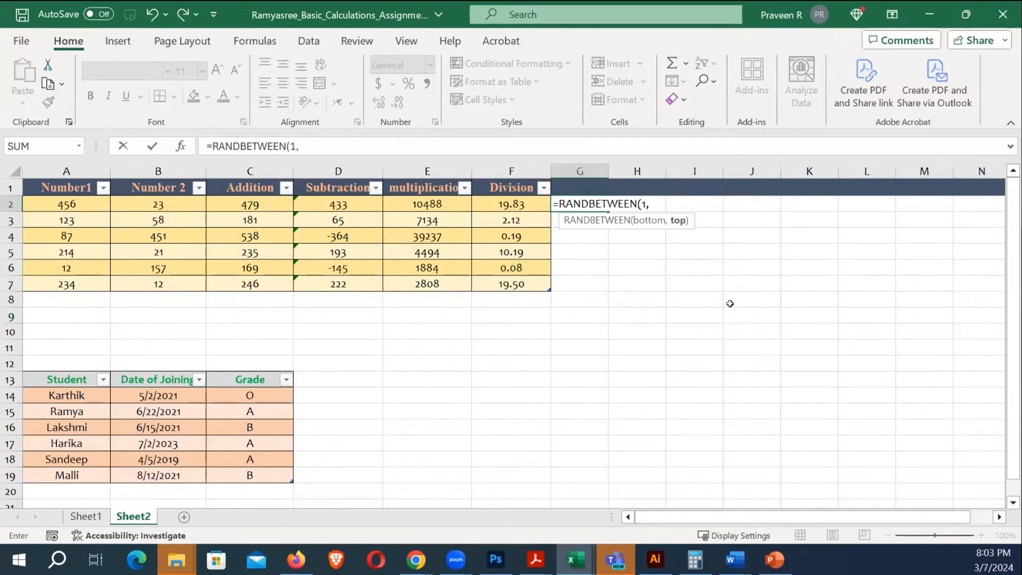
{"action": "type", "text": "1000"}
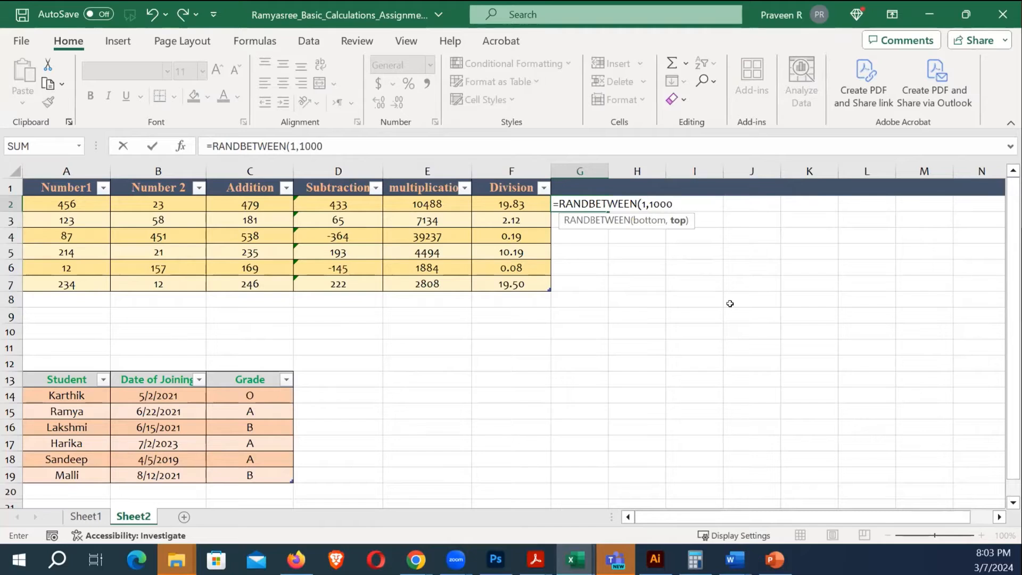
{"action": "type", "text": ")"}
{"action": "key", "text": "Tab"}
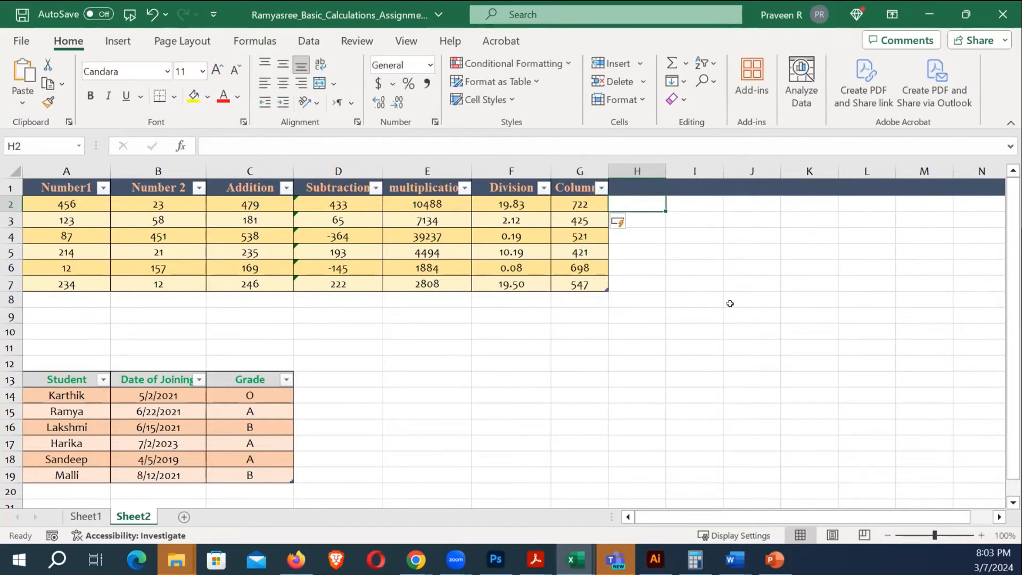
Create a new blank workbook with Ctrl+N
{"action": "left_click", "coordinate": [652, 281]}
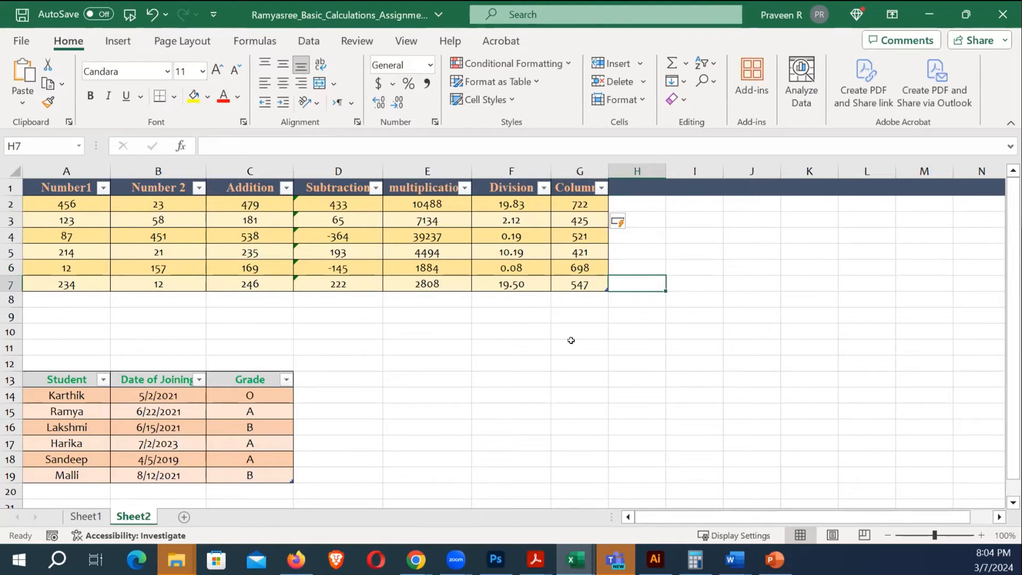
{"action": "key", "text": "ctrl+n"}
{"action": "scroll", "coordinate": [375, 273], "scroll_direction": "up", "scroll_amount": 2}
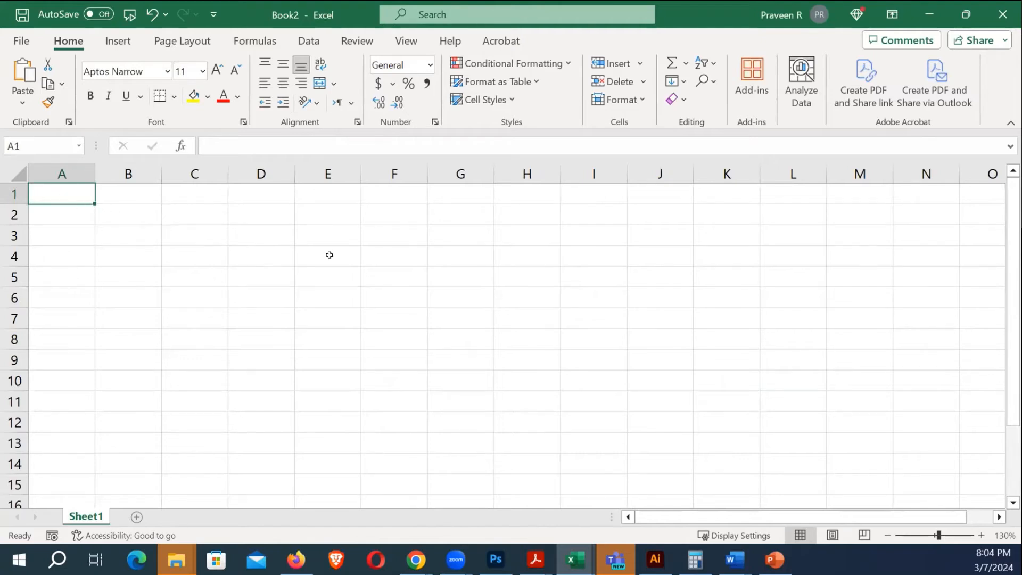
Enter trial serial numbers 1, 2 and 3 down column A, correcting a mistyped entry
{"action": "type", "text": "1"}
{"action": "key", "text": "Return"}
{"action": "type", "text": "32"}
{"action": "key", "text": "Return"}
{"action": "key", "text": "Up"}
{"action": "key", "text": "Up"}
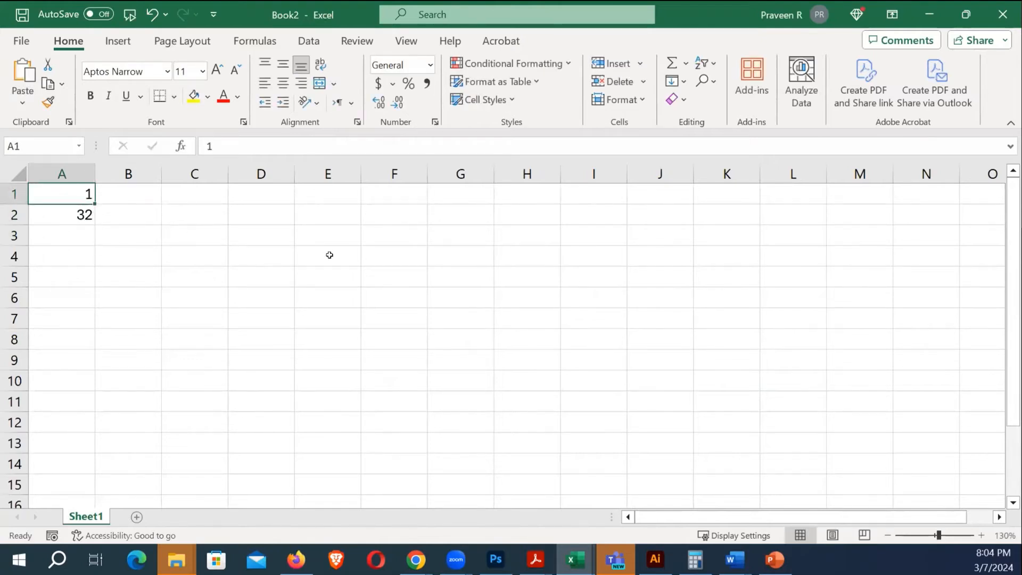
{"action": "key", "text": "Down"}
{"action": "type", "text": "2"}
{"action": "key", "text": "Return"}
{"action": "type", "text": "3"}
{"action": "key", "text": "Return"}
{"action": "key", "text": "Up"}
{"action": "key", "text": "Up"}
{"action": "key", "text": "Up"}
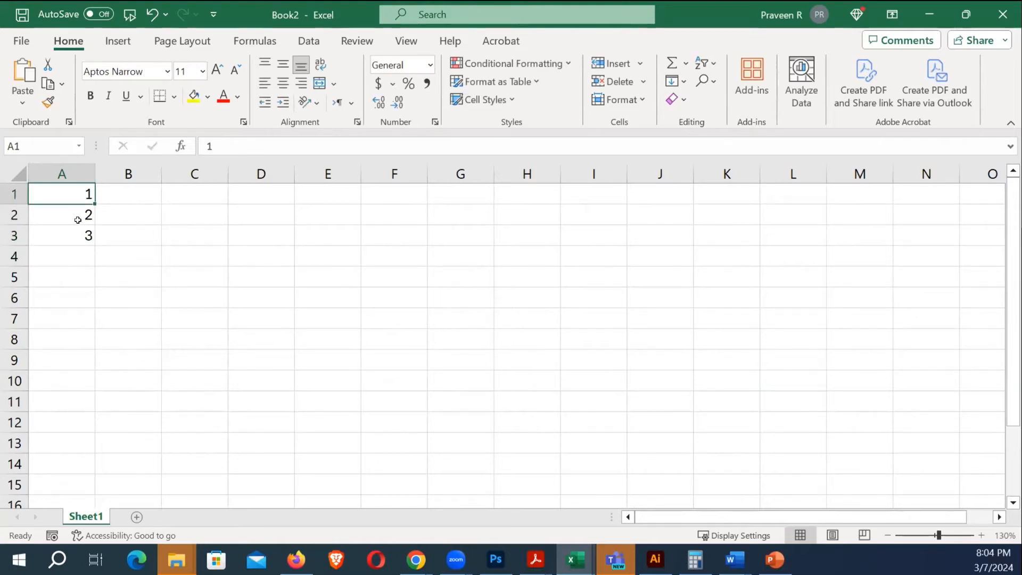
Add the headings 'Sl. No.' in A1 and 'Staff Code' in B1
{"action": "type", "text": "Sl. No.\\"}
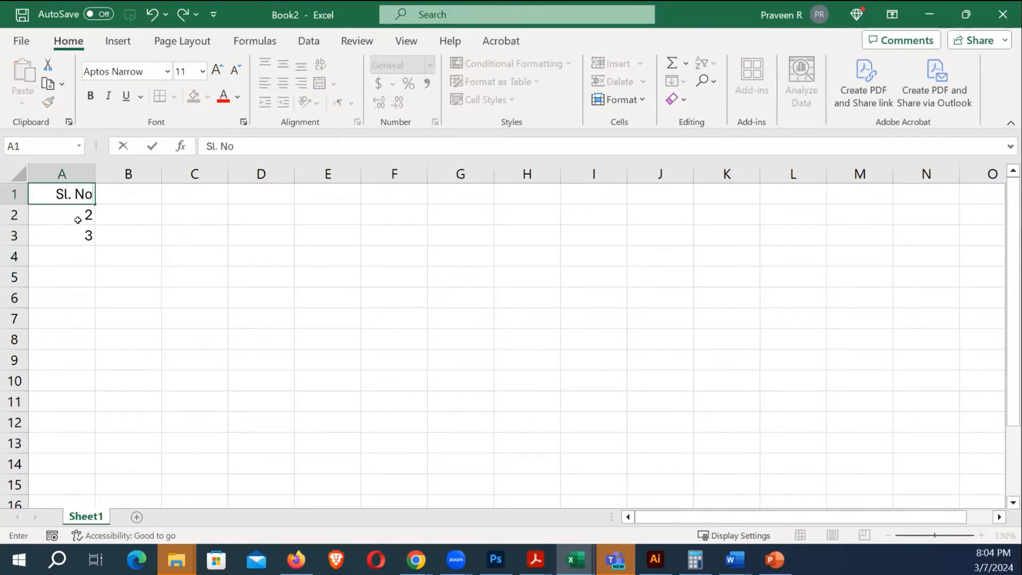
{"action": "key", "text": "BackSpace"}
{"action": "key", "text": "Return"}
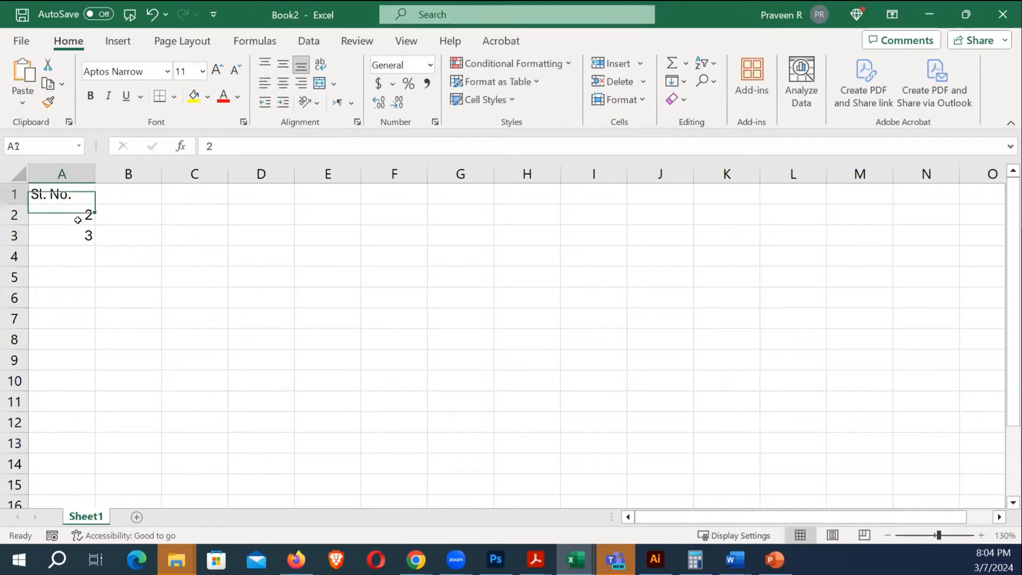
{"action": "key", "text": "Up"}
{"action": "key", "text": "Right"}
{"action": "type", "text": "St"}
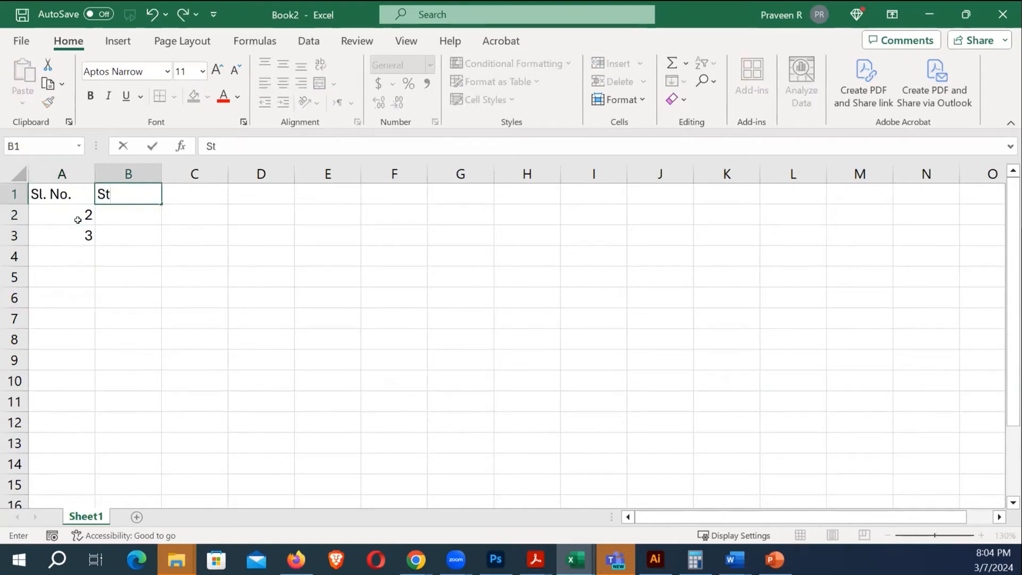
{"action": "type", "text": "aff Code"}
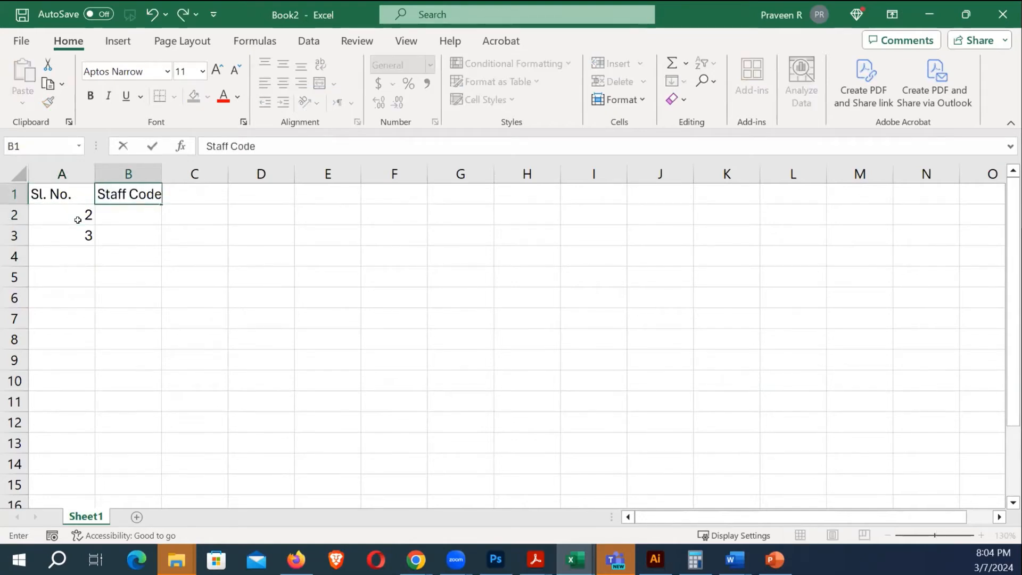
{"action": "key", "text": "Return"}
Enter 1 and 2 in A2:A3, fill the series down to 14, and widen column B
{"action": "left_click", "coordinate": [78, 220]}
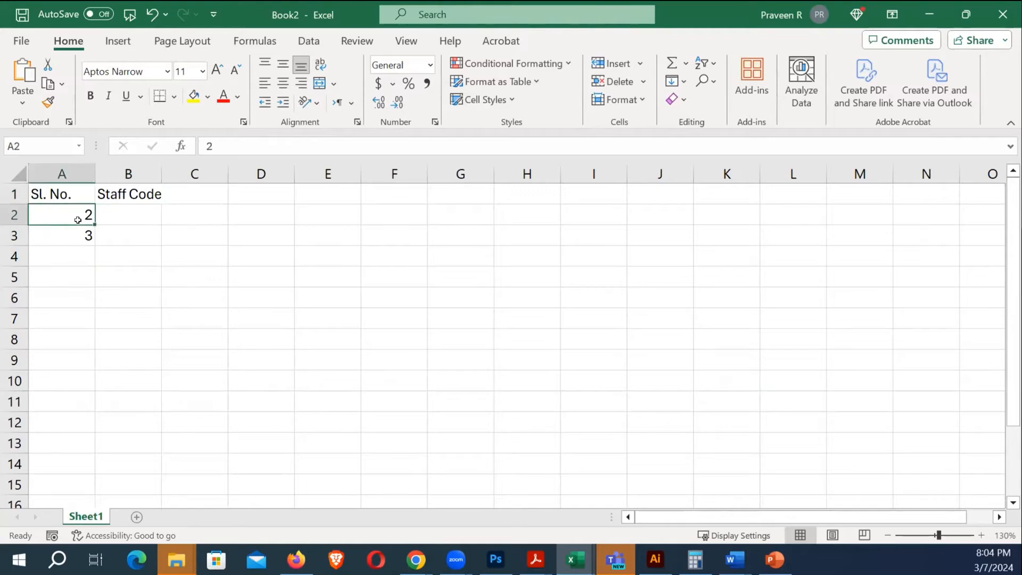
{"action": "type", "text": "1"}
{"action": "key", "text": "Return"}
{"action": "type", "text": "2"}
{"action": "key", "text": "Return"}
{"action": "left_click_drag", "start_coordinate": [77, 220], "coordinate": [117, 414]}
{"action": "left_click", "coordinate": [251, 309]}
{"action": "left_click", "coordinate": [77, 219]}
{"action": "left_click_drag", "start_coordinate": [75, 226], "coordinate": [139, 496]}
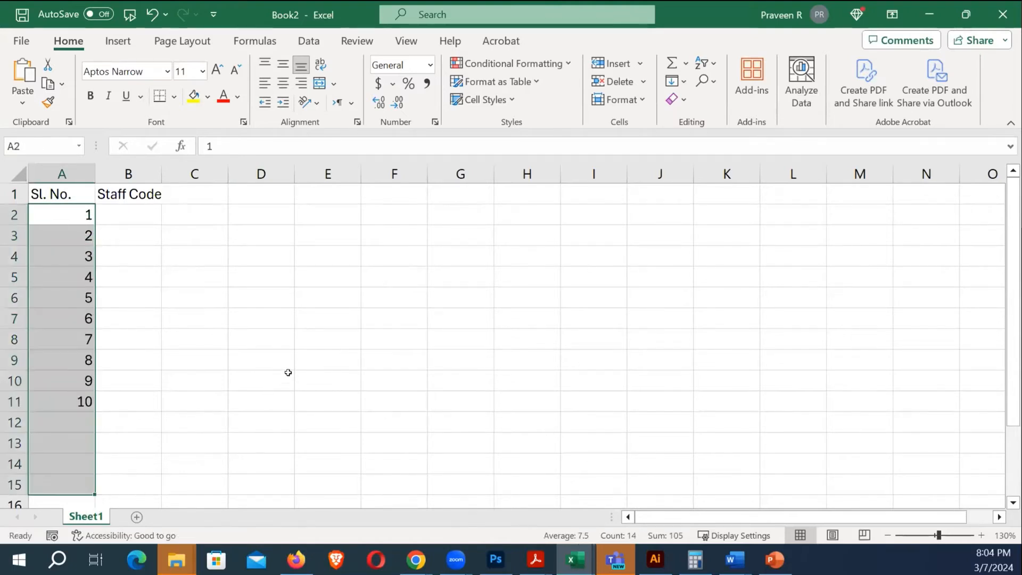
{"action": "left_click", "coordinate": [344, 352]}
{"action": "left_click", "coordinate": [134, 214]}
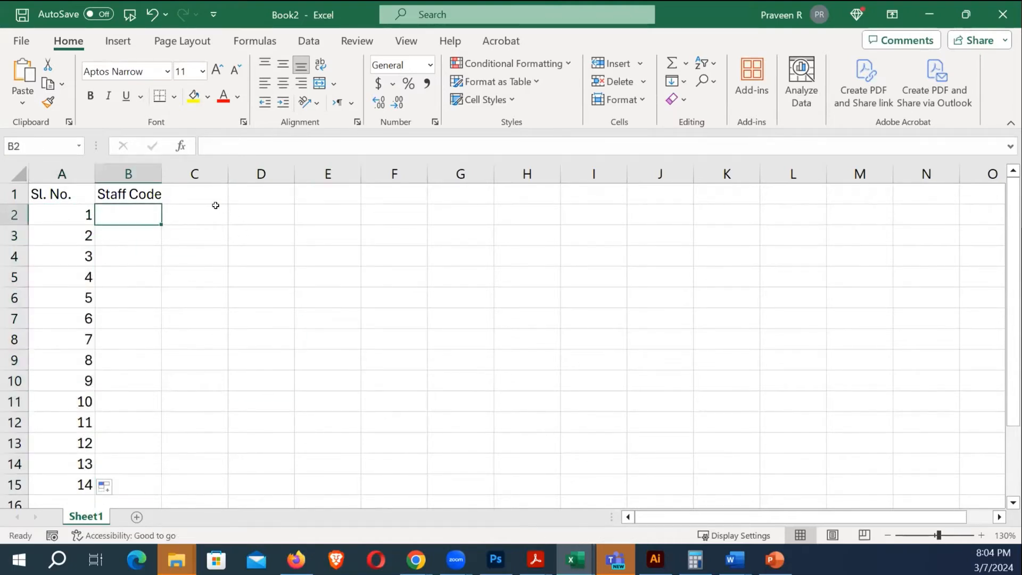
{"action": "left_click_drag", "start_coordinate": [161, 174], "coordinate": [189, 173]}
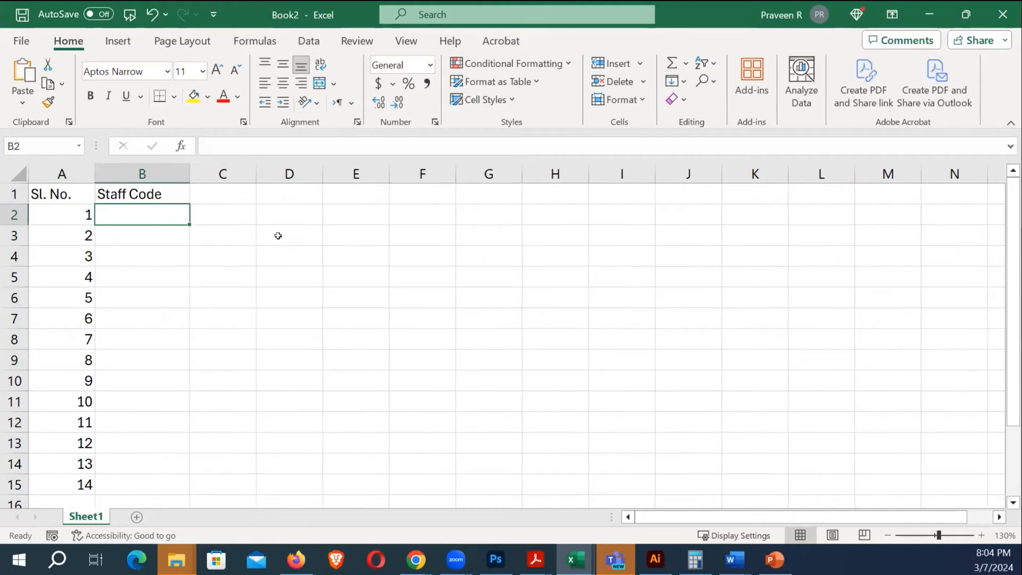
Enter =RANDBETWEEN(101,200) in B2 as the first staff code
{"action": "type", "text": "=ra"}
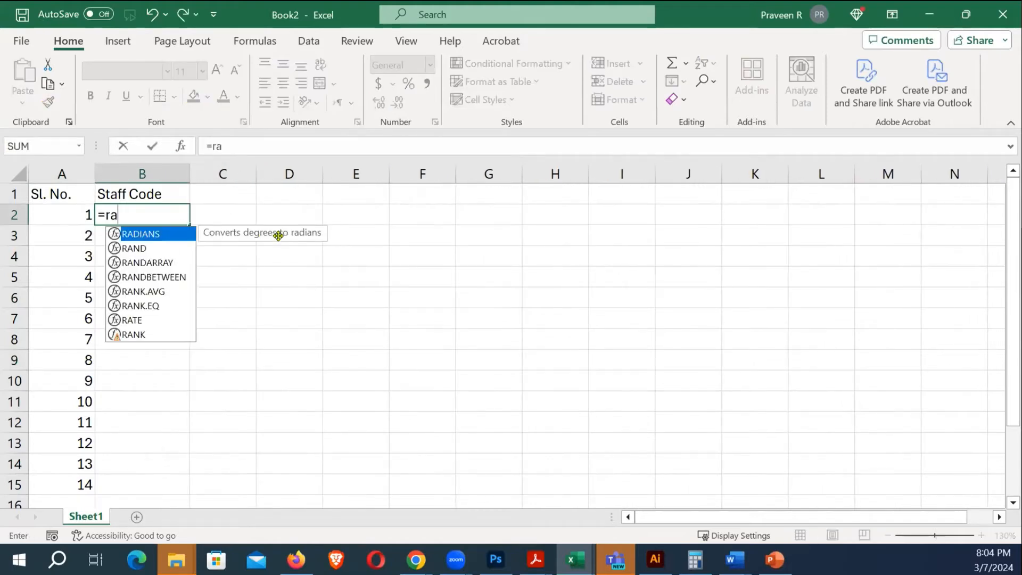
{"action": "type", "text": "nd"}
{"action": "key", "text": "Down"}
{"action": "key", "text": "Down"}
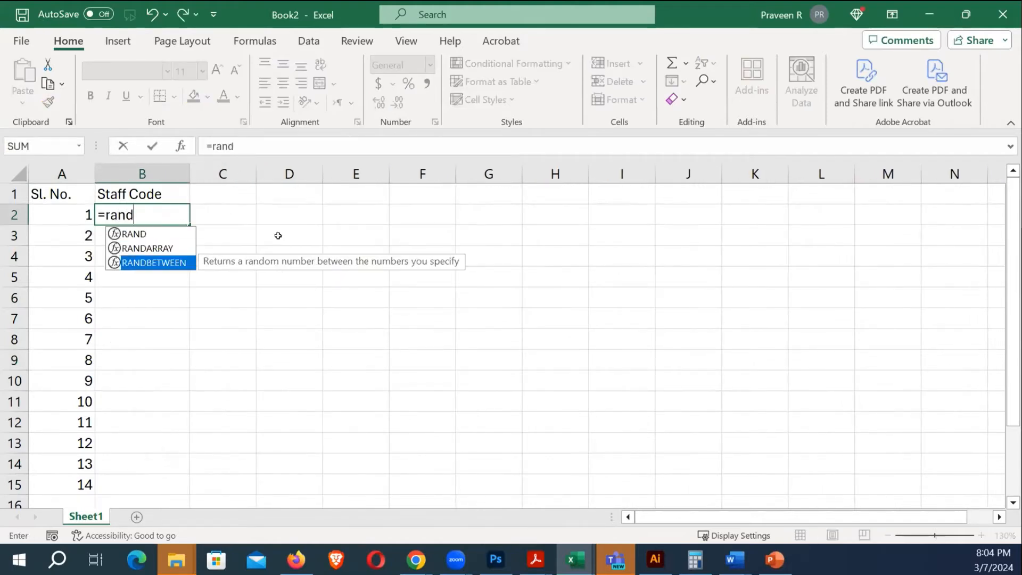
{"action": "key", "text": "Tab"}
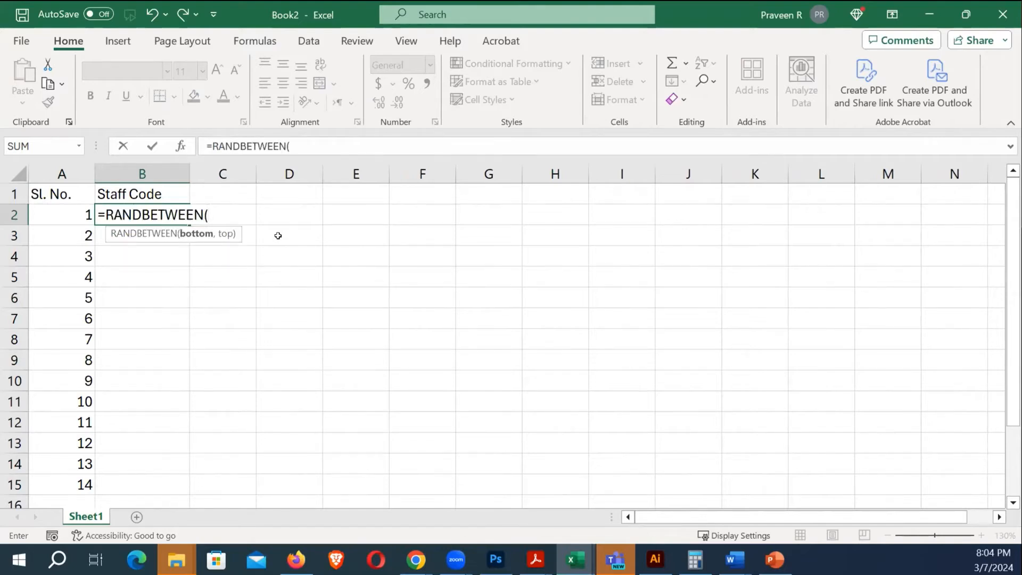
{"action": "type", "text": "101,200"}
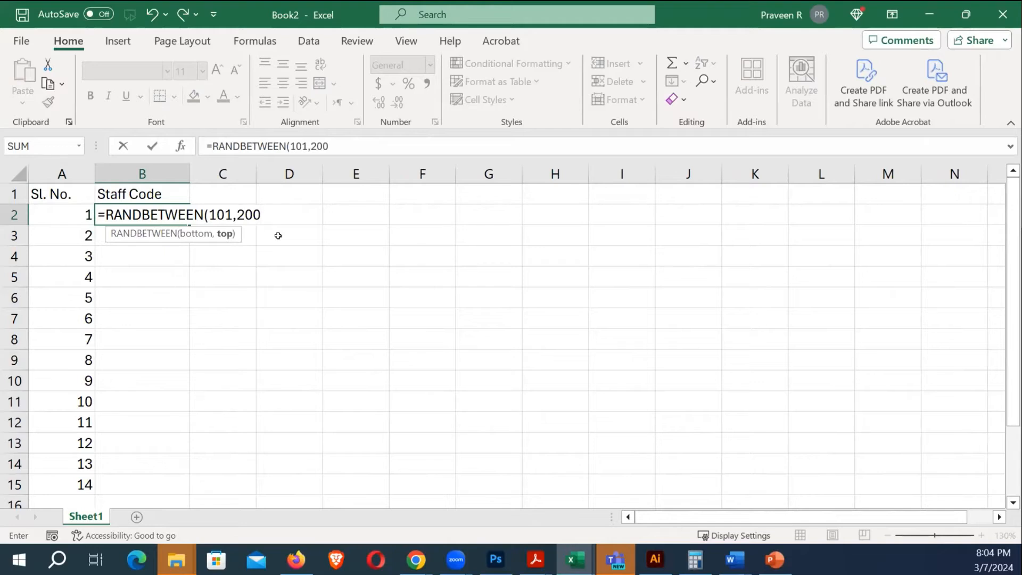
{"action": "type", "text": ")"}
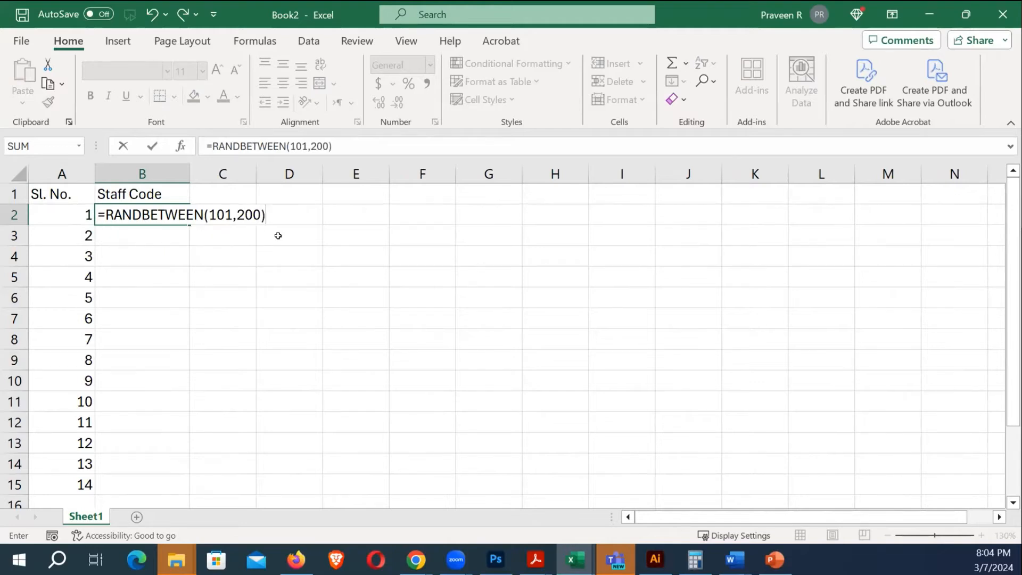
{"action": "key", "text": "Tab"}
Fill the B2 staff code formula down to B15
{"action": "key", "text": "Left"}
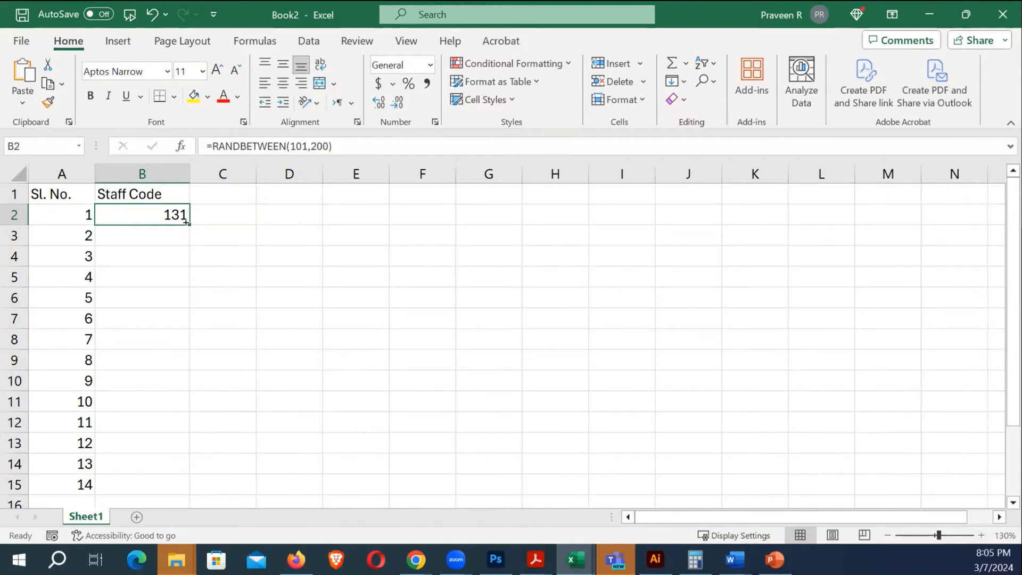
{"action": "left_click_drag", "start_coordinate": [187, 224], "coordinate": [203, 497]}
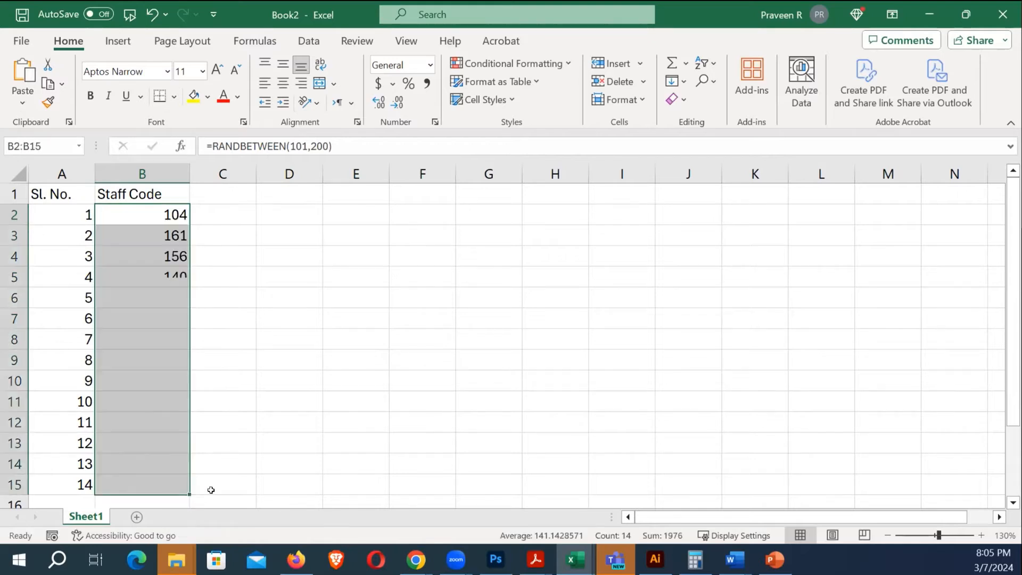
{"action": "left_click_drag", "start_coordinate": [222, 298], "coordinate": [224, 401]}
{"action": "left_click", "coordinate": [279, 369]}
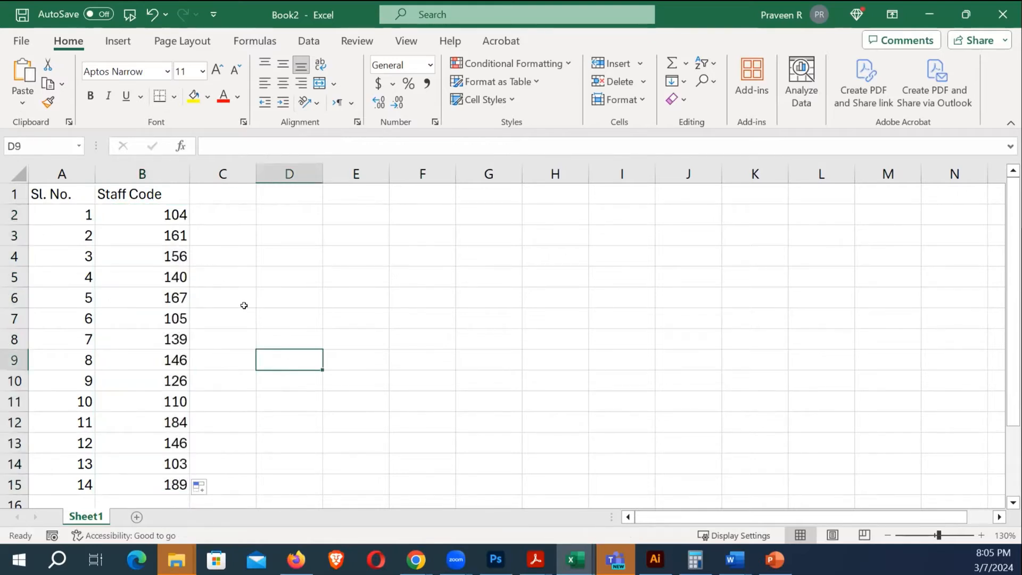
{"action": "scroll", "coordinate": [119, 438], "scroll_direction": "down", "scroll_amount": 1}
Enter serial number 15 in A16, fixing the mistyped '15+'
{"action": "left_click", "coordinate": [73, 443]}
{"action": "type", "text": "15+"}
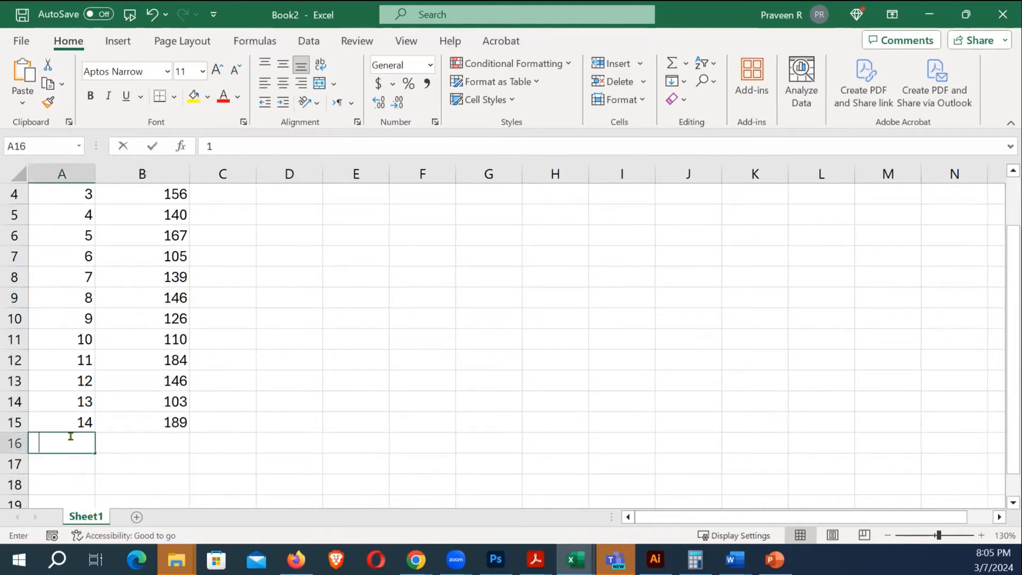
{"action": "key", "text": "Return"}
{"action": "left_click", "coordinate": [71, 435]}
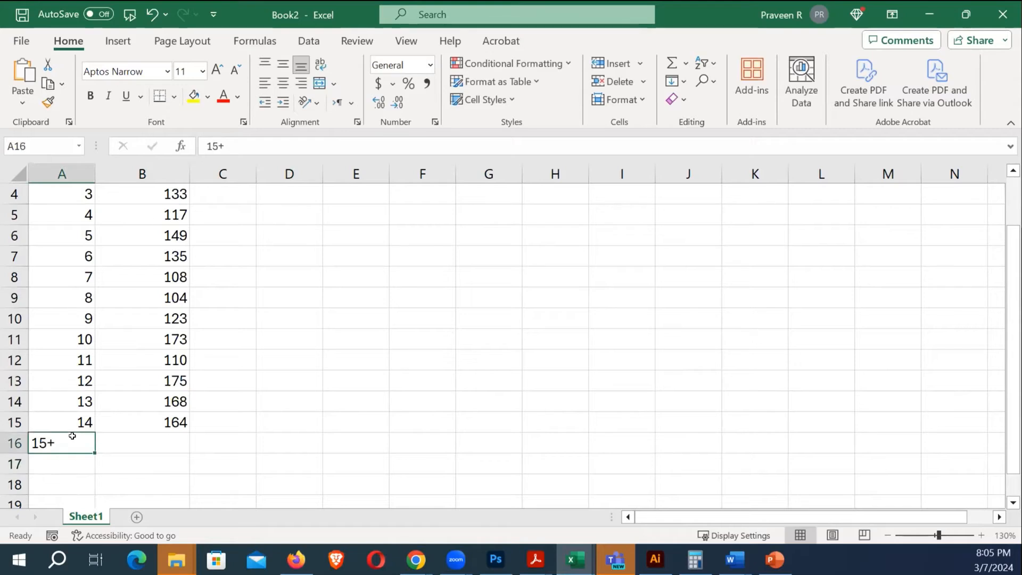
{"action": "type", "text": "15"}
{"action": "key", "text": "Return"}
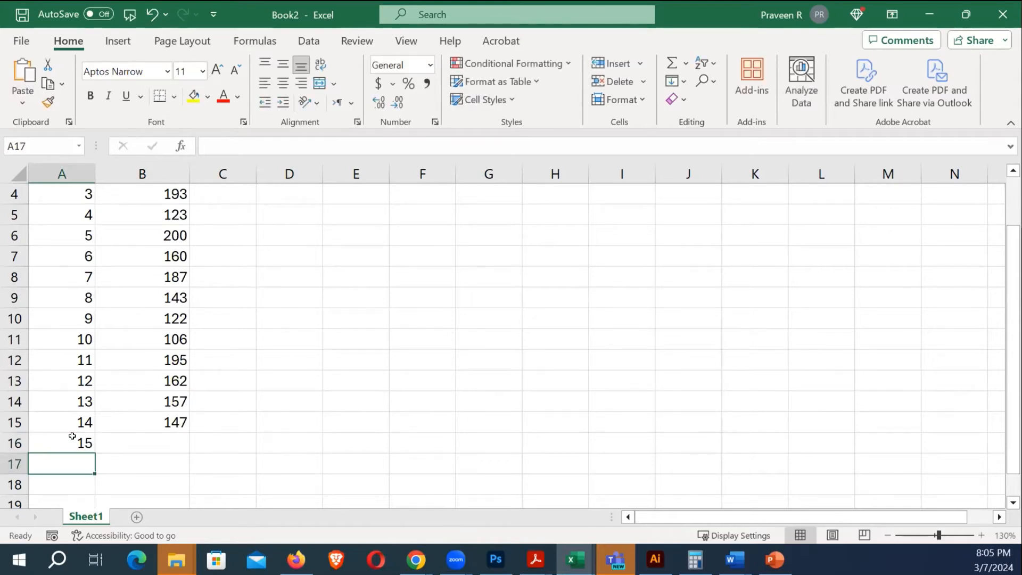
{"action": "key", "text": "Up"}
{"action": "key", "text": "Right"}
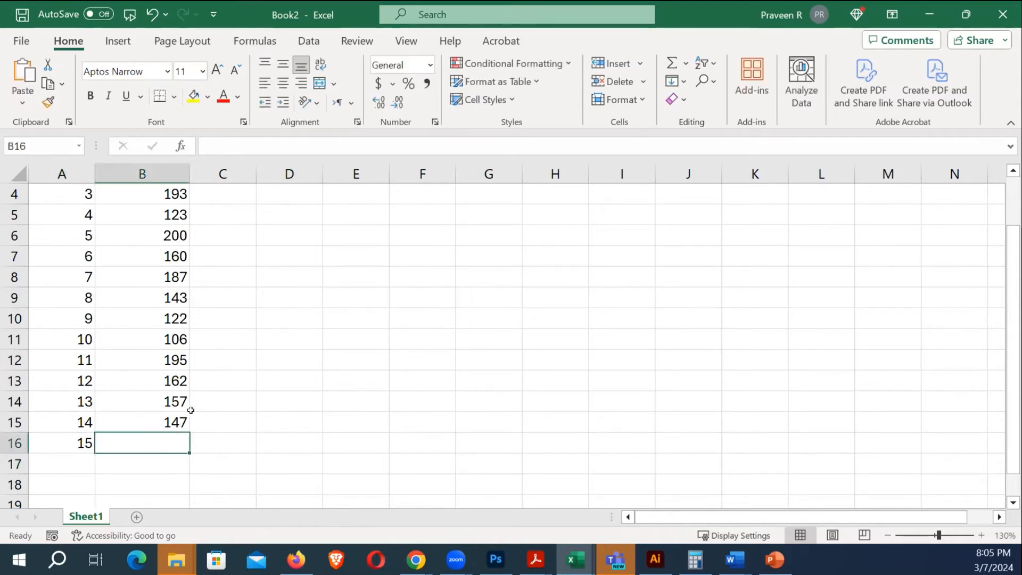
Extend the RANDBETWEEN staff code formula from B15 into B16
{"action": "scroll", "coordinate": [250, 323], "scroll_direction": "down", "scroll_amount": 2, "text": "ctrl"}
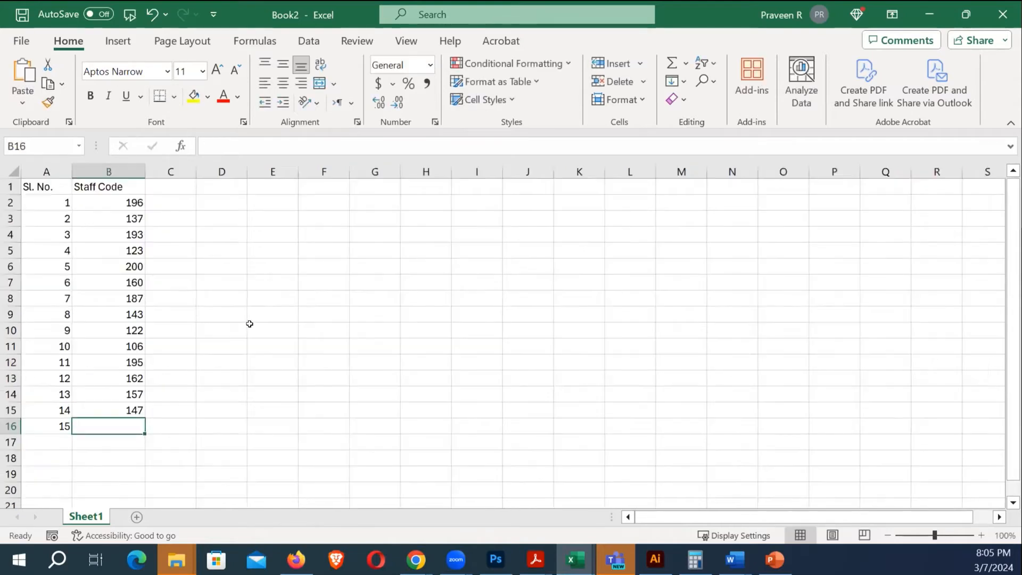
{"action": "left_click", "coordinate": [119, 218]}
{"action": "left_click", "coordinate": [116, 410]}
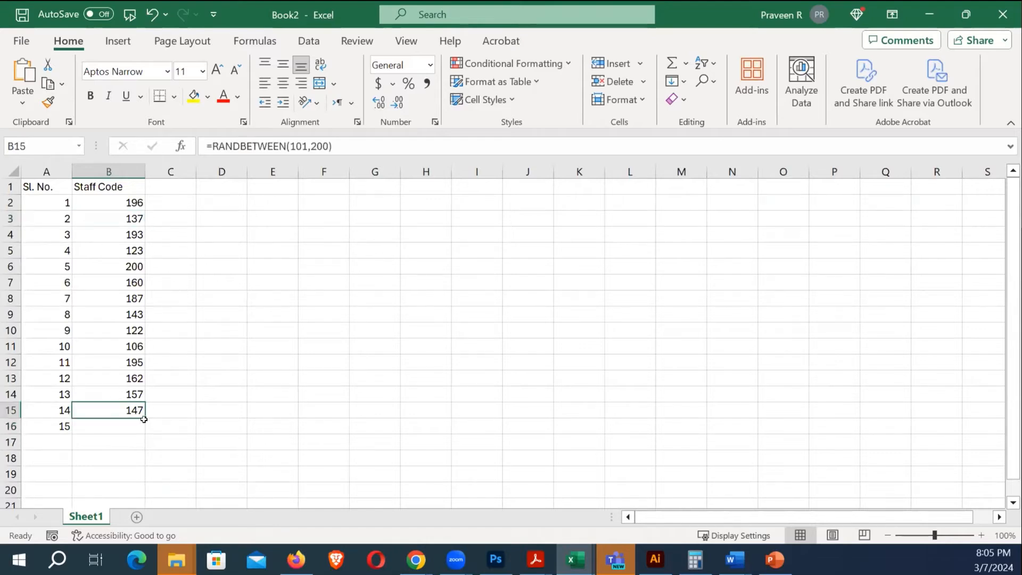
{"action": "left_click_drag", "start_coordinate": [142, 416], "coordinate": [142, 427]}
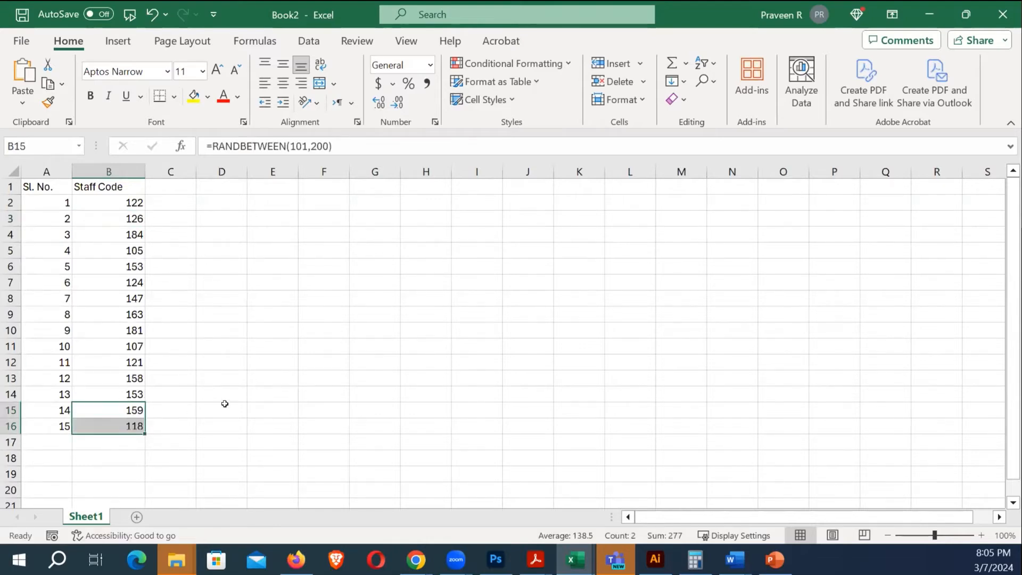
{"action": "left_click", "coordinate": [201, 357]}
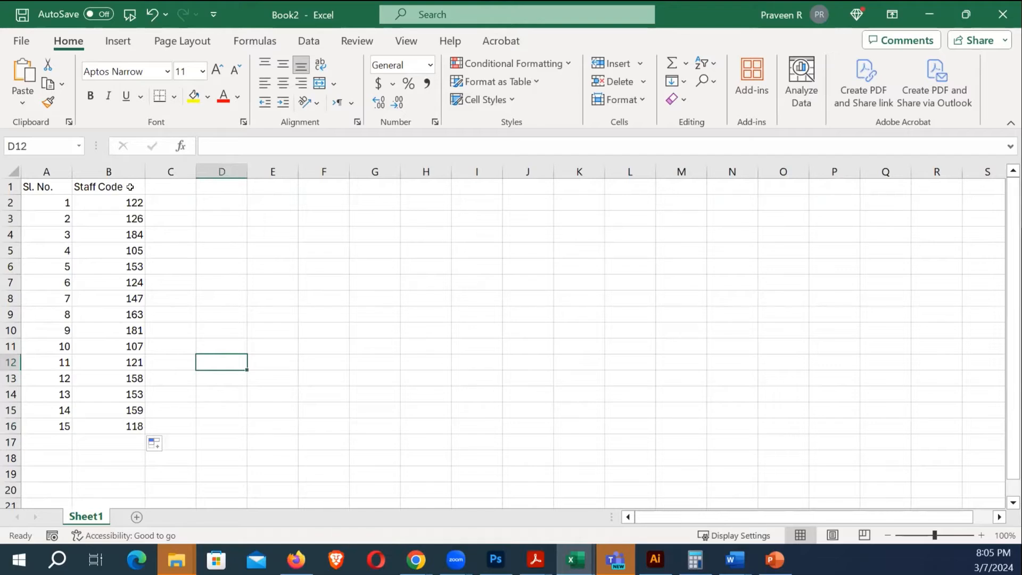
{"action": "left_click", "coordinate": [162, 187]}
{"action": "key", "text": "Left"}
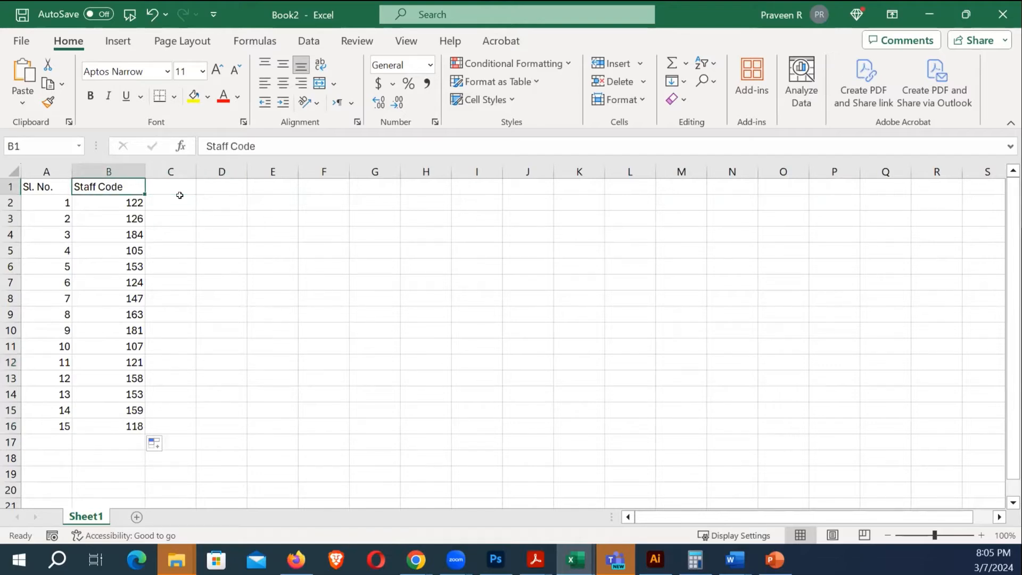
{"action": "key", "text": "F2"}
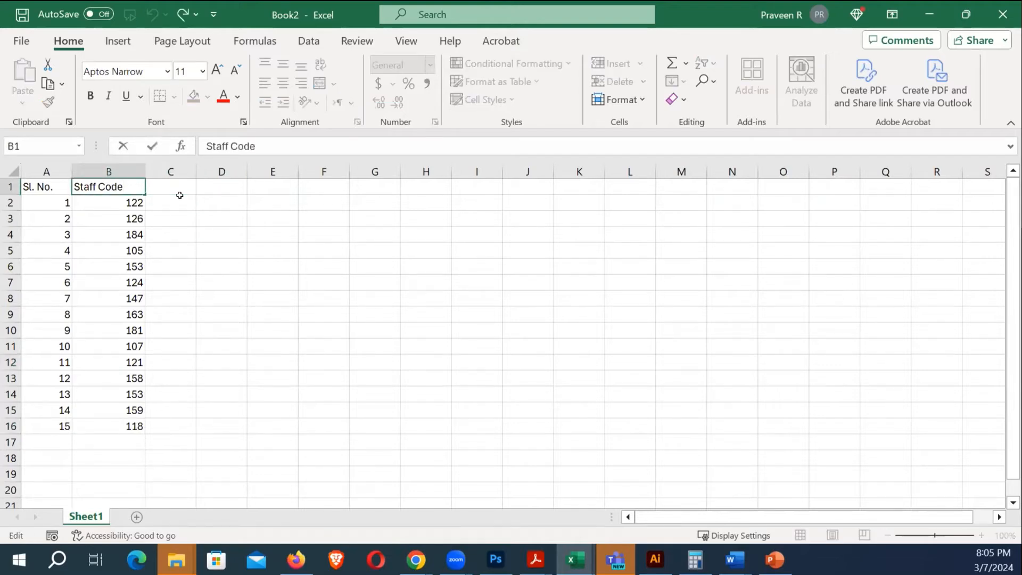
{"action": "key", "text": "Tab"}
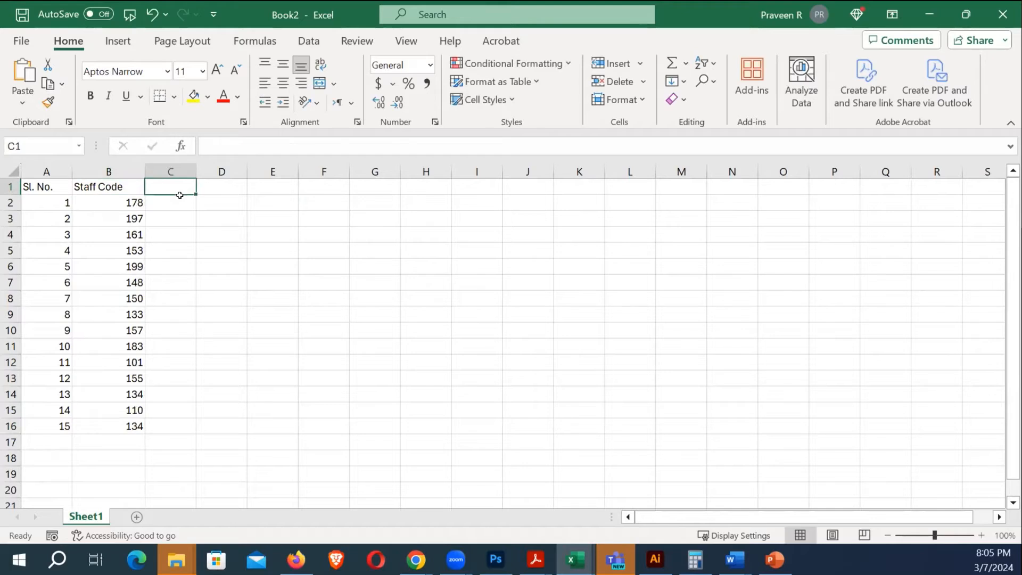
{"action": "left_click", "coordinate": [229, 224]}
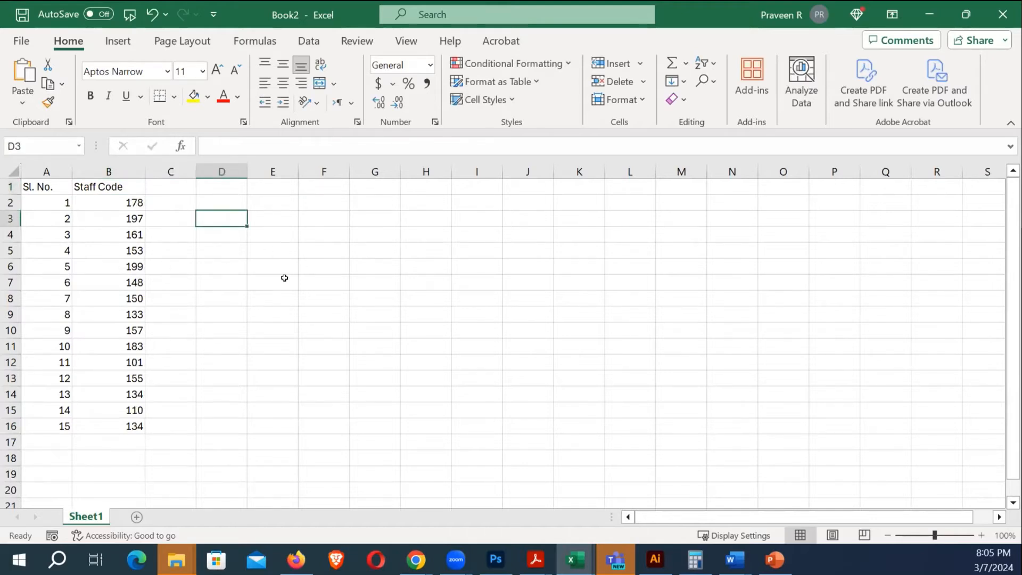
Switch to the Basic Calculations workbook, check C2's =A2+B2 formula, and select H2
{"action": "key", "text": "alt+Tab"}
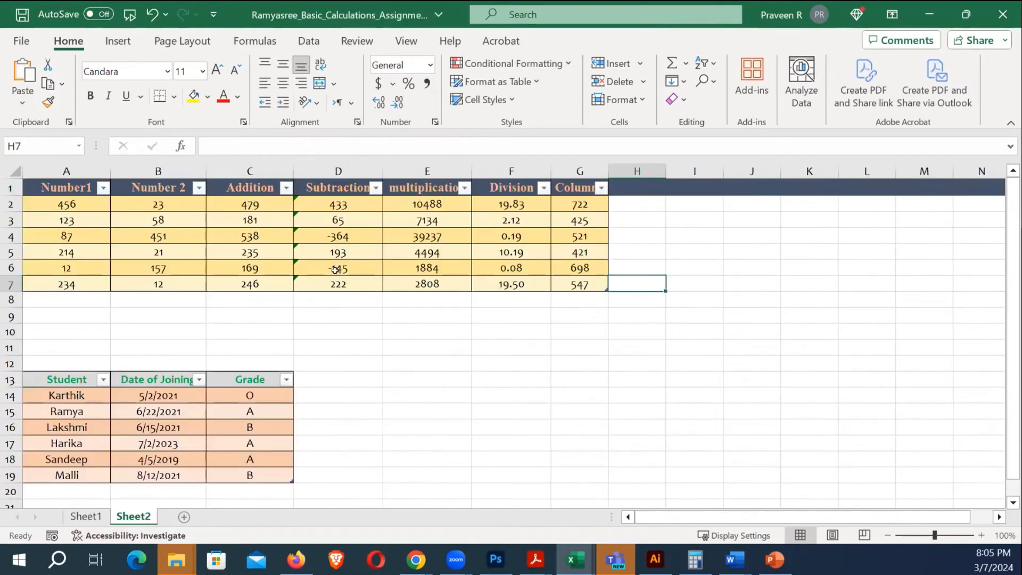
{"action": "left_click", "coordinate": [371, 314]}
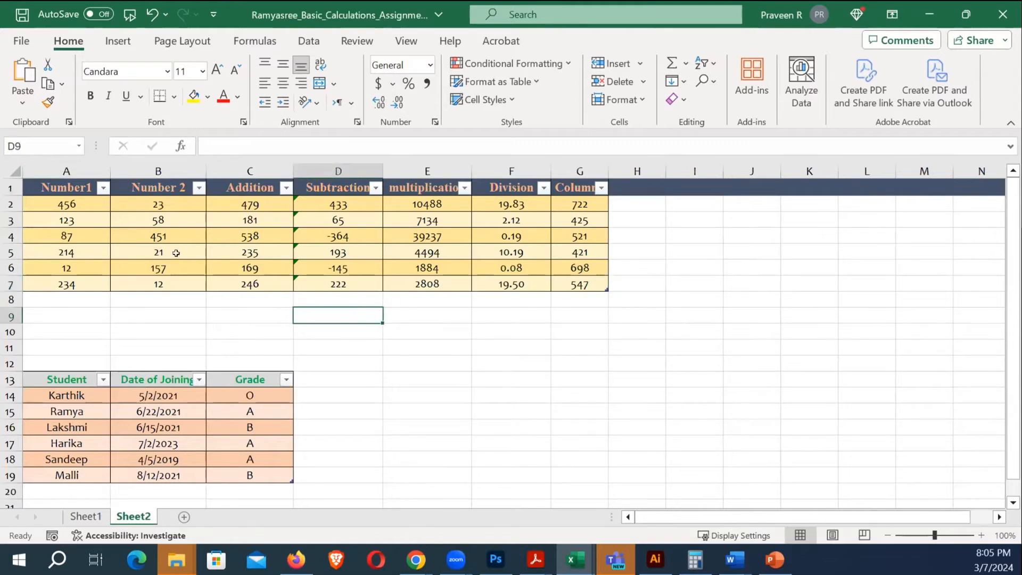
{"action": "left_click", "coordinate": [240, 205]}
{"action": "scroll", "coordinate": [300, 241], "scroll_direction": "up", "scroll_amount": 3}
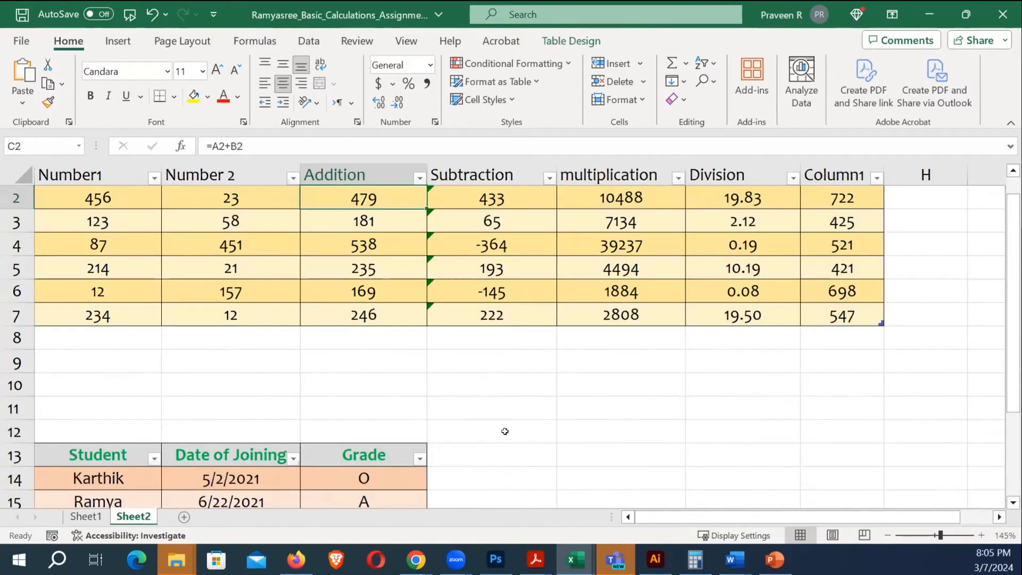
{"action": "left_click", "coordinate": [375, 369]}
{"action": "scroll", "coordinate": [375, 372], "scroll_direction": "up", "scroll_amount": 1}
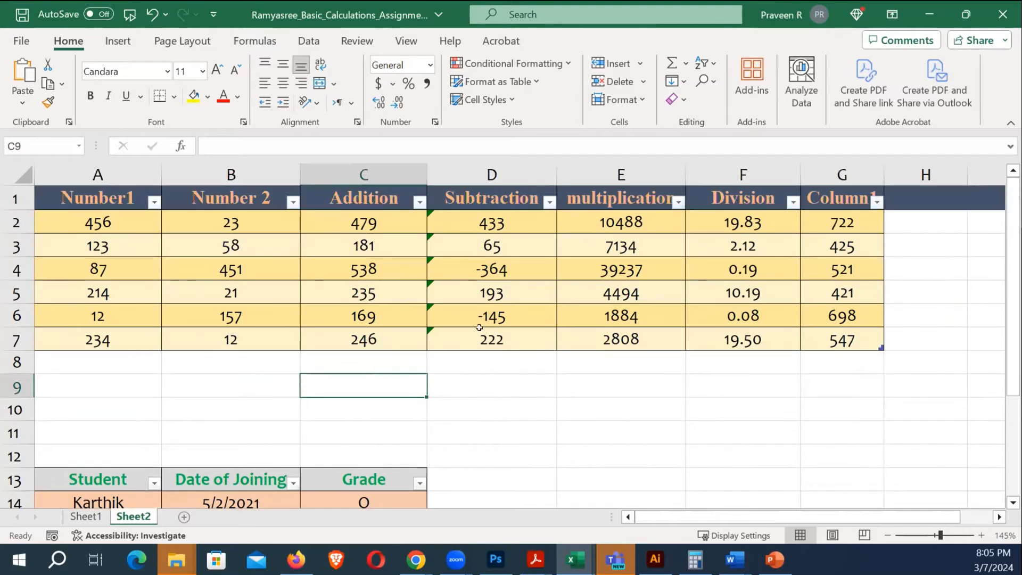
{"action": "left_click", "coordinate": [370, 223]}
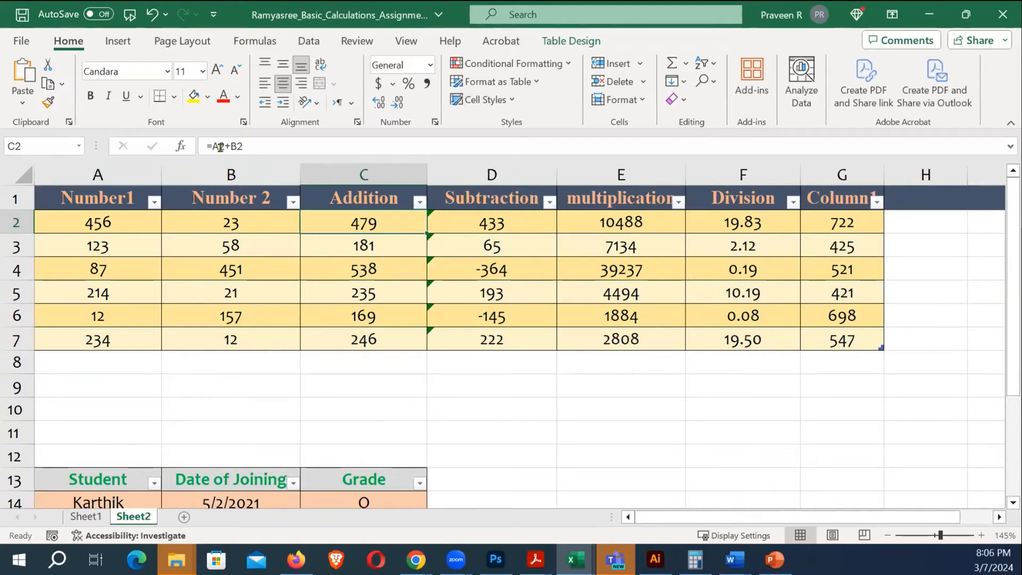
{"action": "left_click", "coordinate": [910, 223]}
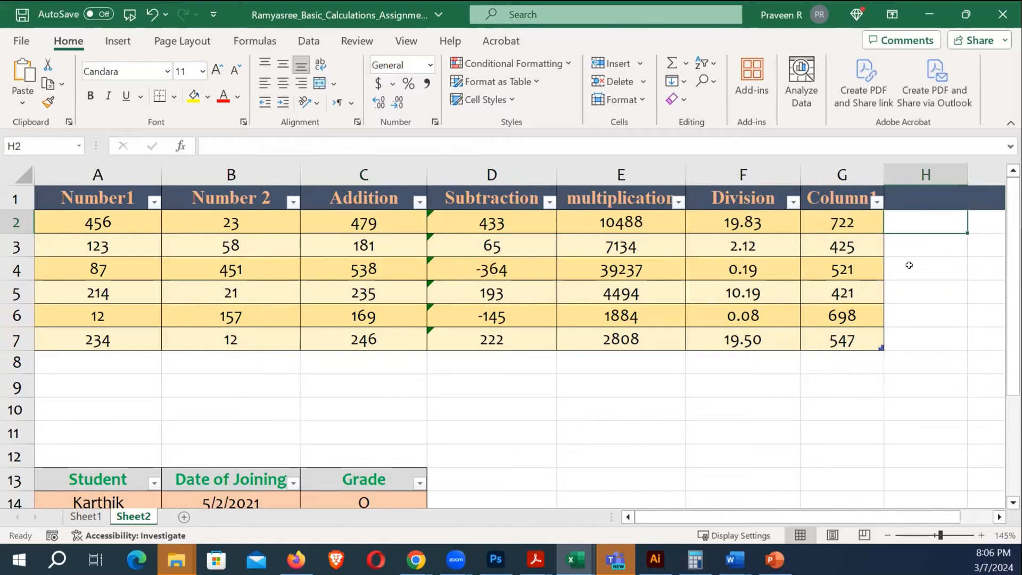
Cancel a first formula attempt in H2 and review the Number1, Number 2 and Addition cells
{"action": "type", "text": "="}
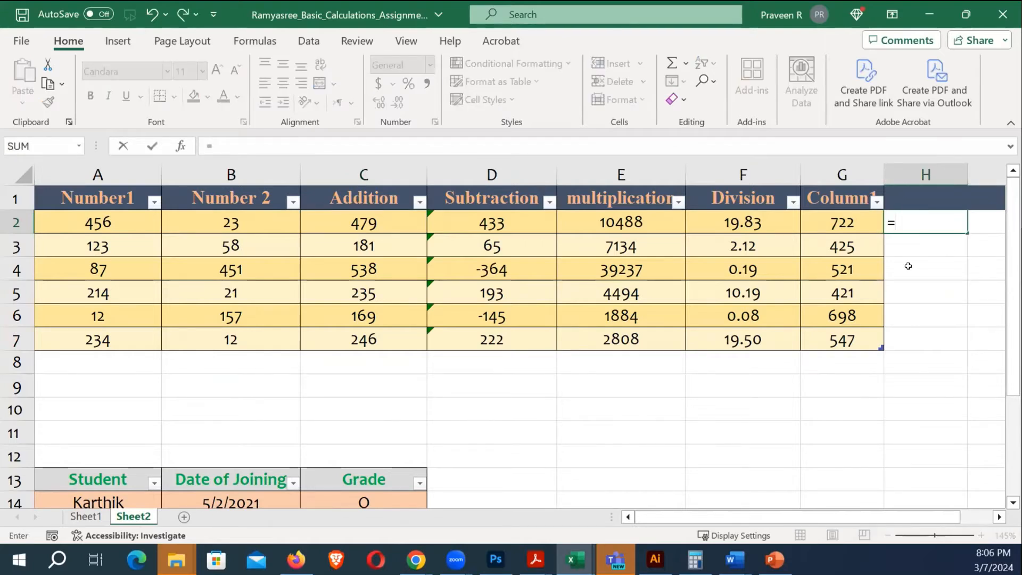
{"action": "left_click", "coordinate": [250, 228]}
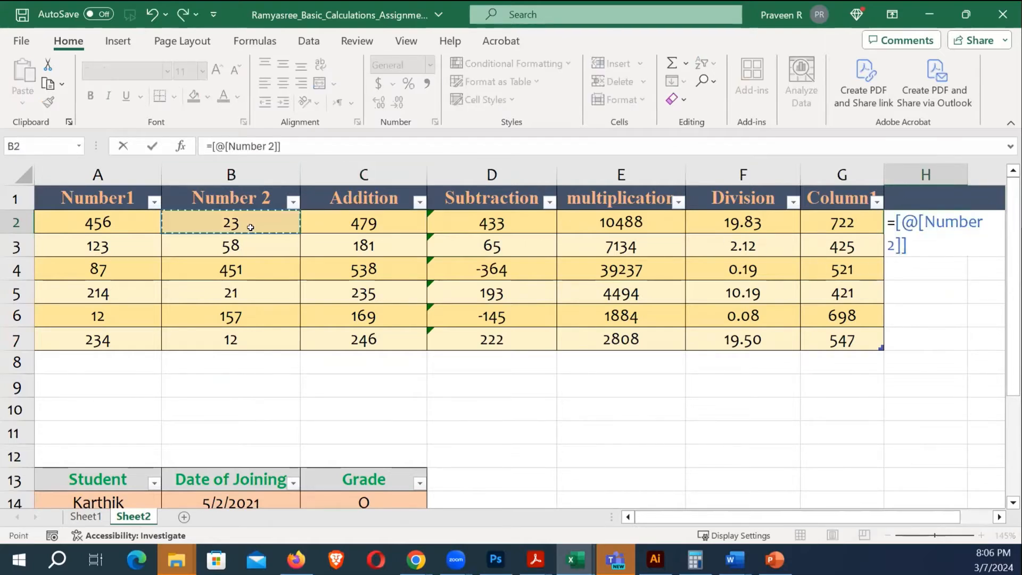
{"action": "key", "text": "Escape"}
{"action": "left_click", "coordinate": [259, 225]}
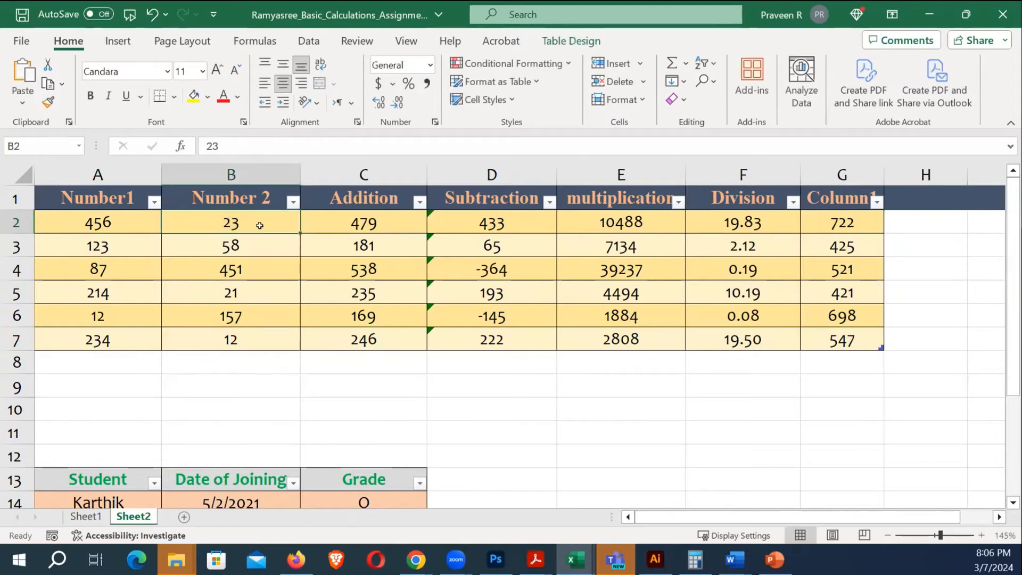
{"action": "left_click", "coordinate": [109, 222]}
{"action": "left_click", "coordinate": [346, 221]}
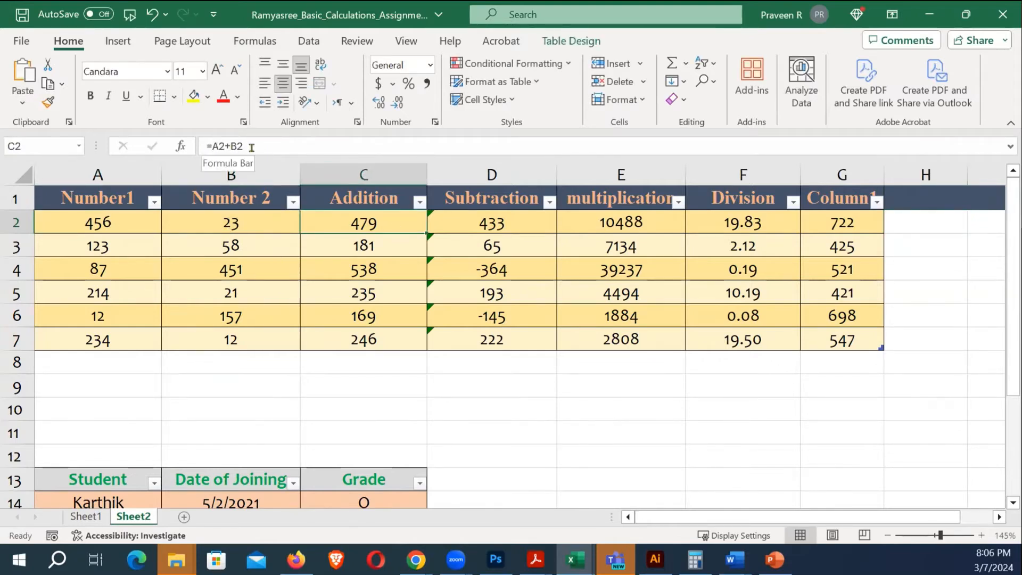
{"action": "left_click", "coordinate": [917, 228]}
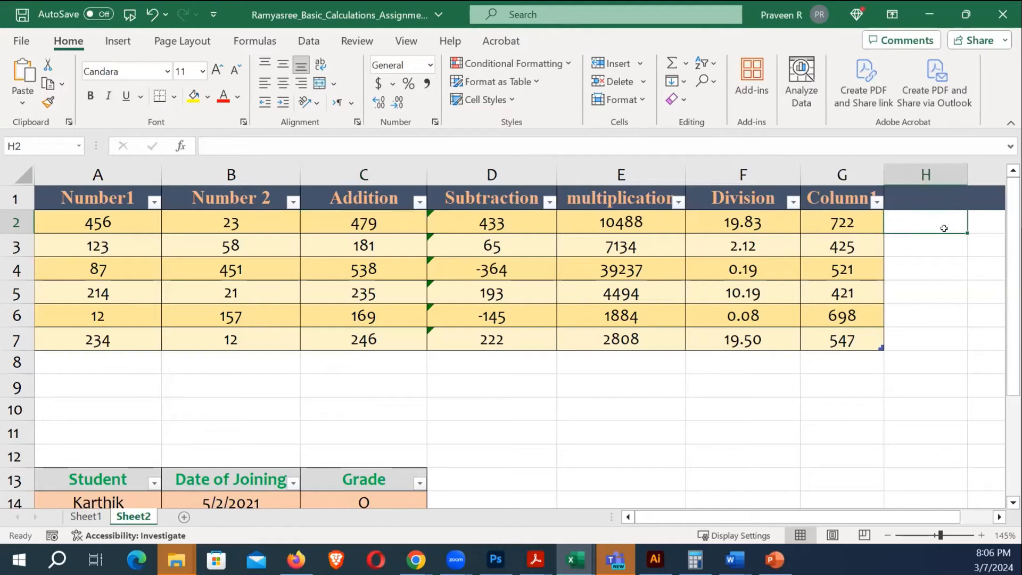
{"action": "type", "text": "="}
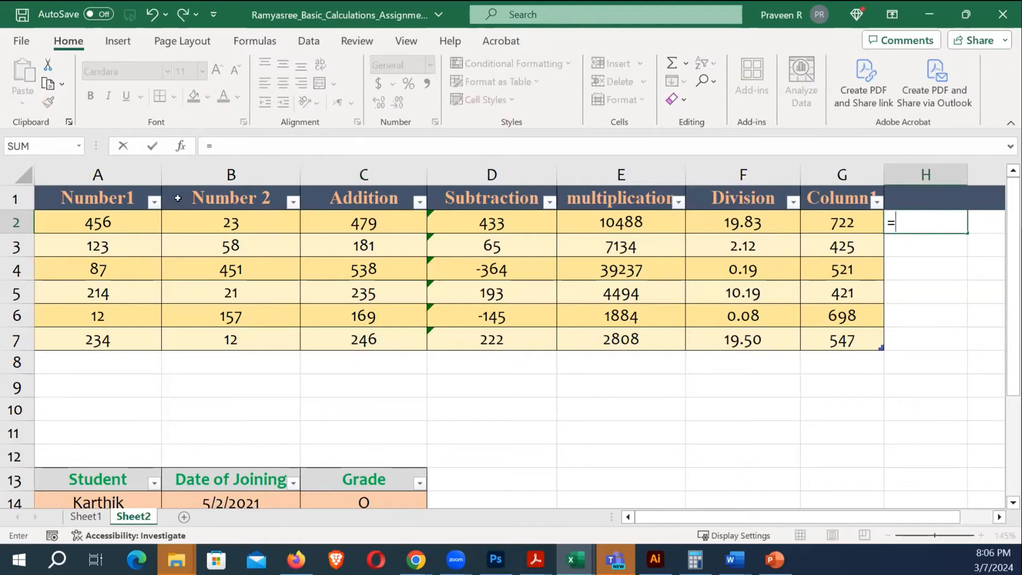
{"action": "left_click", "coordinate": [114, 223]}
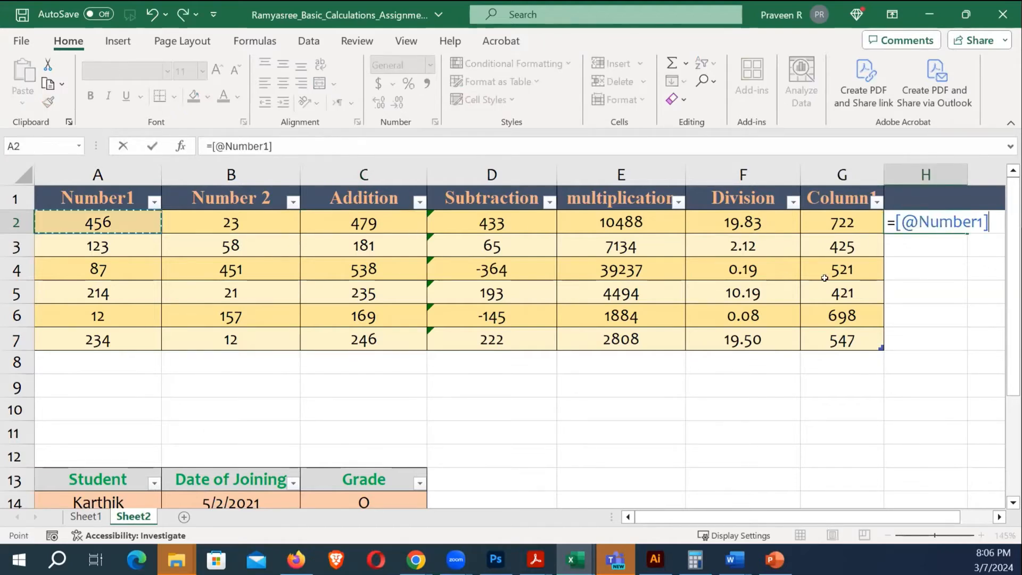
{"action": "type", "text": "+"}
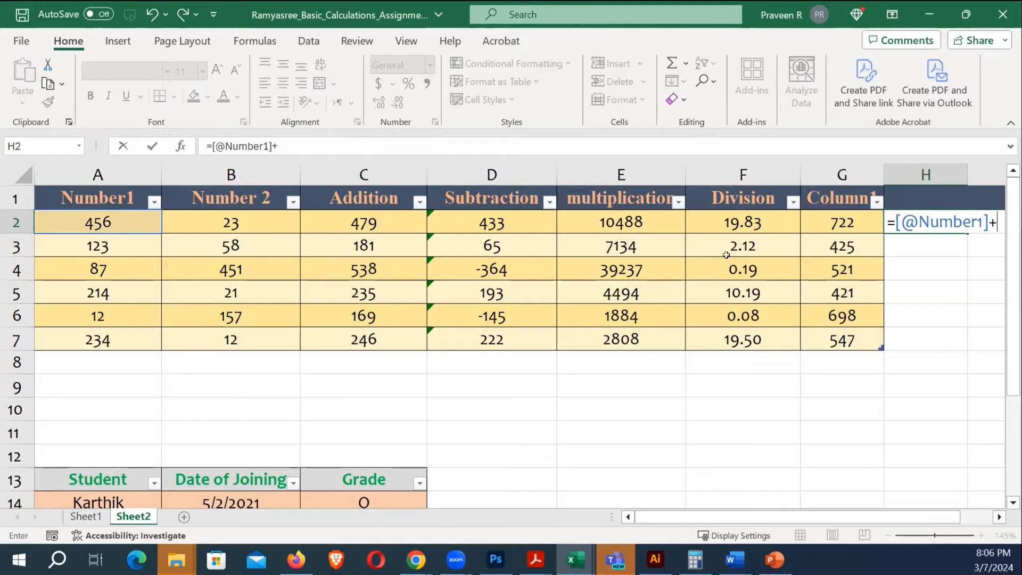
{"action": "left_click", "coordinate": [225, 226]}
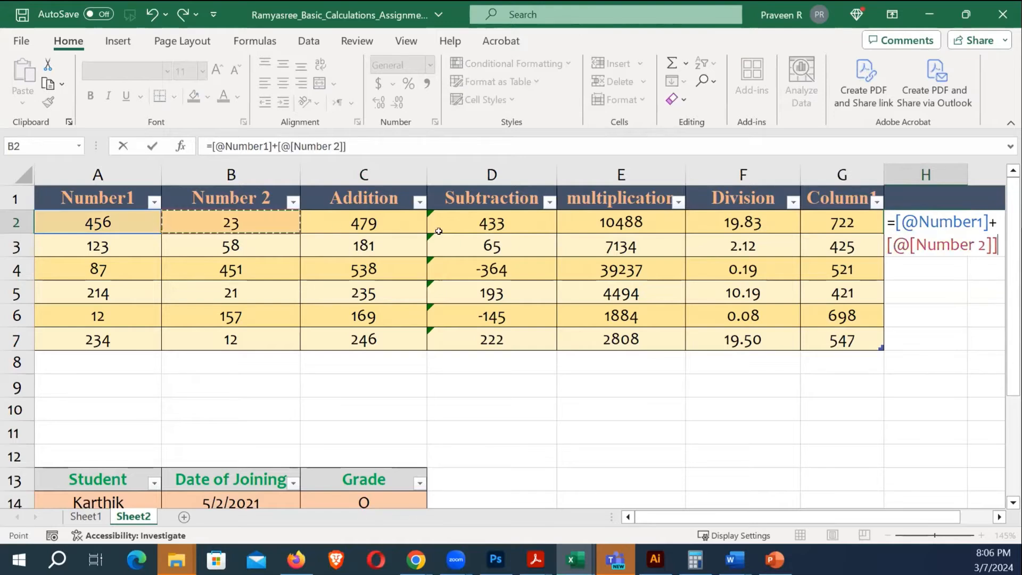
{"action": "key", "text": "Return"}
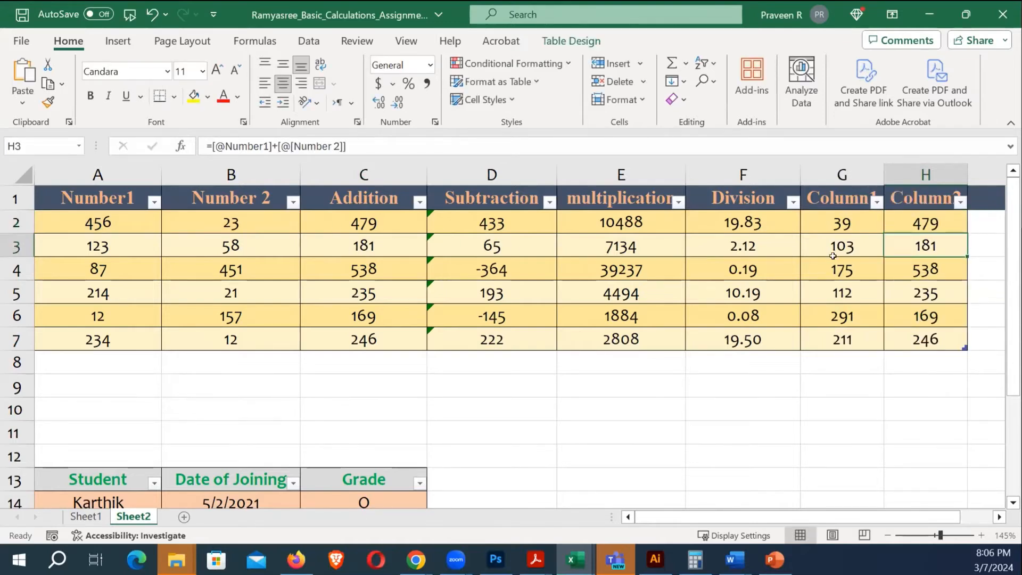
{"action": "scroll", "coordinate": [788, 254], "scroll_direction": "down", "scroll_amount": 2}
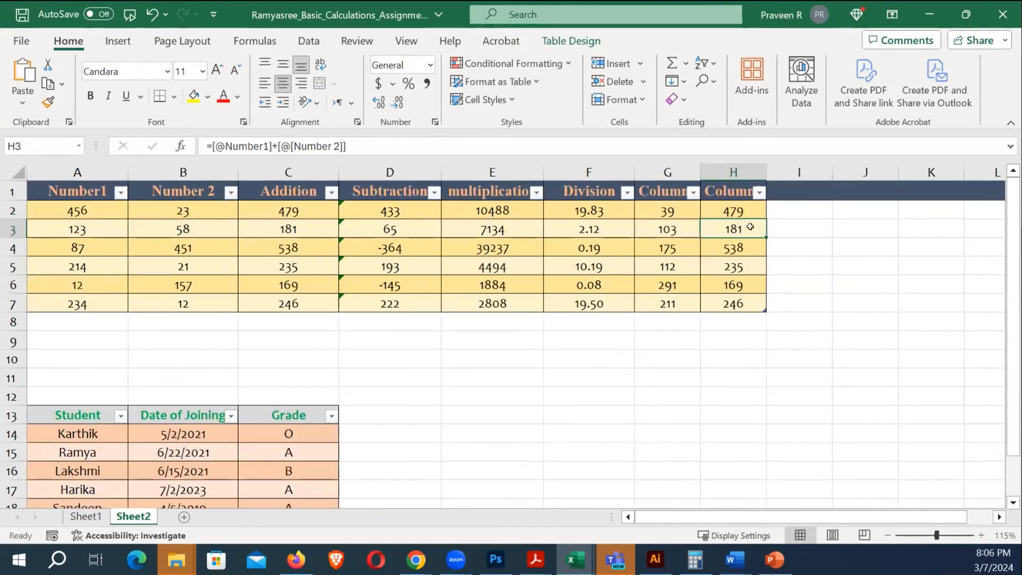
{"action": "left_click", "coordinate": [726, 210]}
{"action": "left_click_drag", "start_coordinate": [763, 169], "coordinate": [787, 170]}
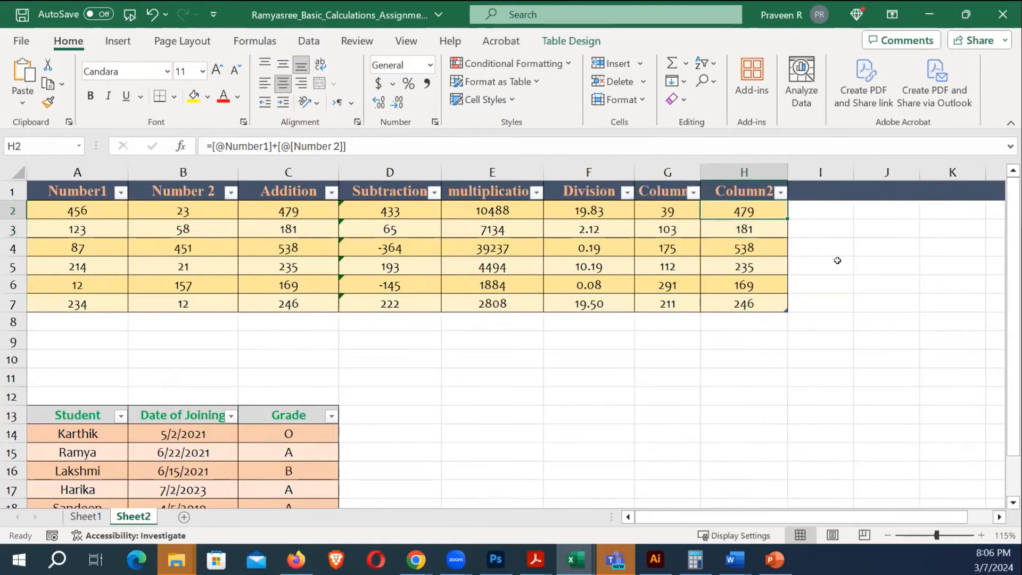
{"action": "left_click", "coordinate": [872, 250]}
Enter the plain formula =A2+B2 in F10 below the table
{"action": "left_click", "coordinate": [570, 353]}
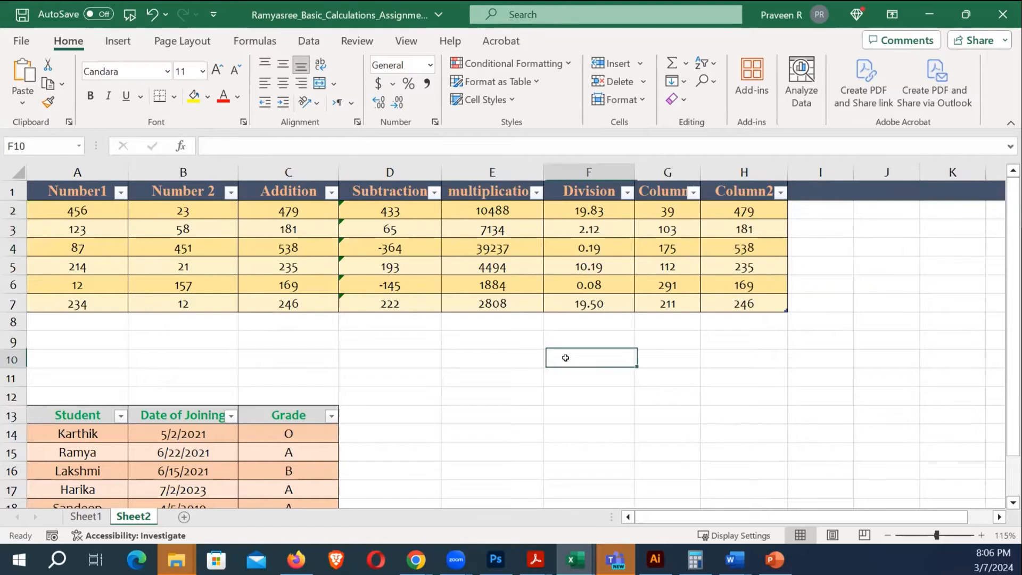
{"action": "type", "text": "="}
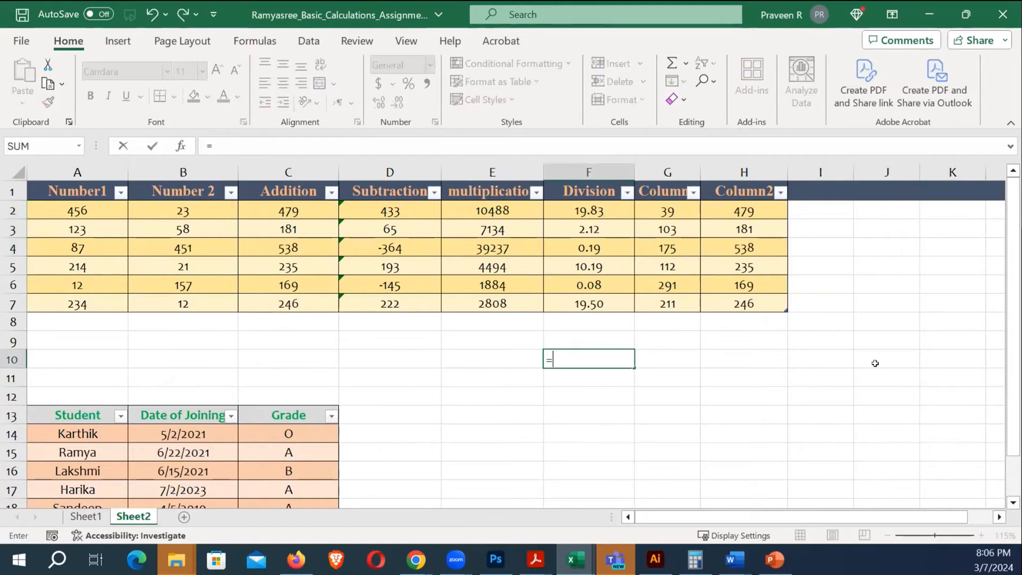
{"action": "left_click", "coordinate": [93, 213]}
{"action": "type", "text": "+"}
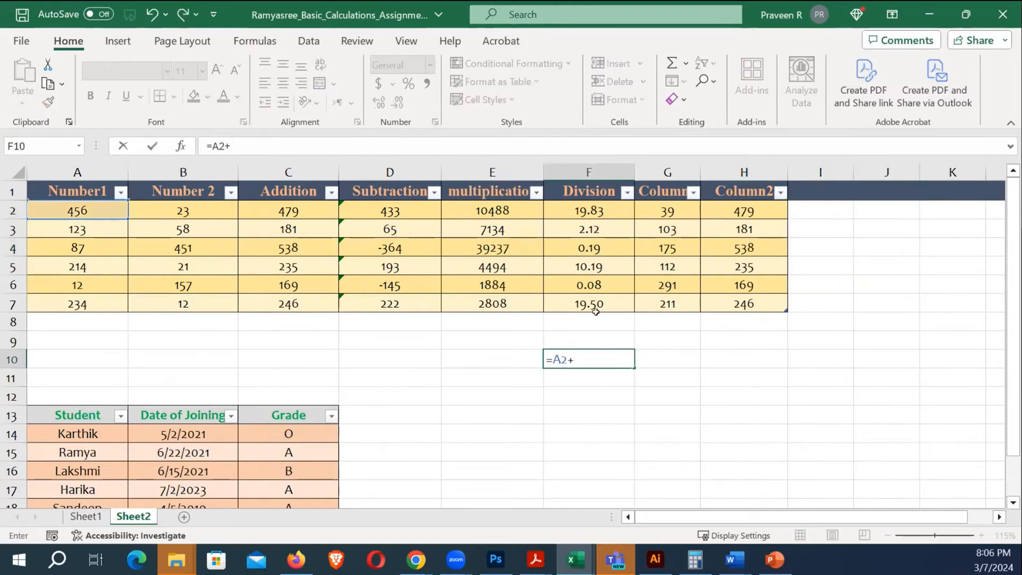
{"action": "left_click", "coordinate": [205, 211]}
{"action": "key", "text": "Return"}
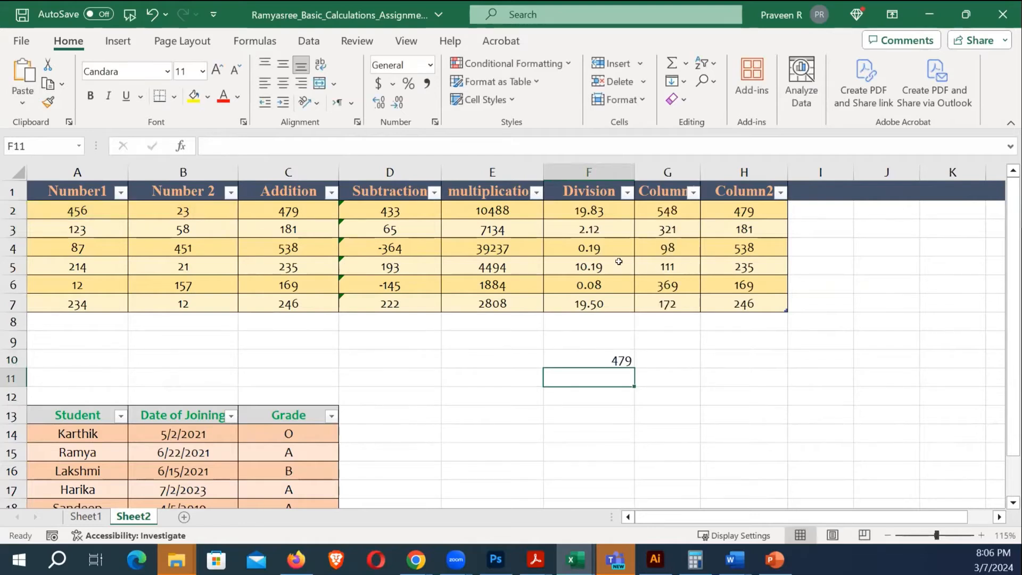
Copy F10's formula down to F16 and verify F11 and F12 shift to rows 3 and 4
{"action": "left_click", "coordinate": [618, 361]}
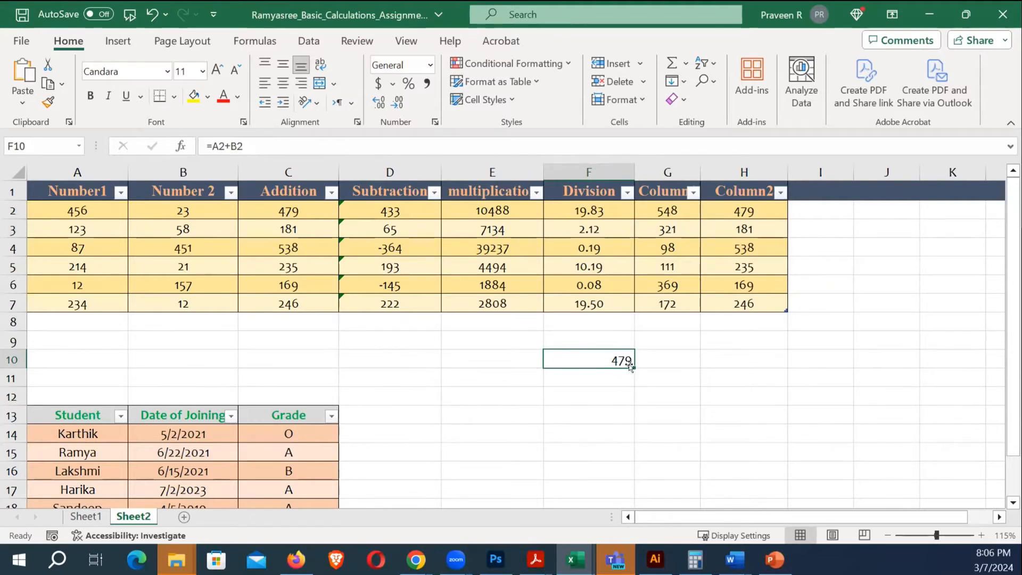
{"action": "left_click_drag", "start_coordinate": [631, 366], "coordinate": [641, 478]}
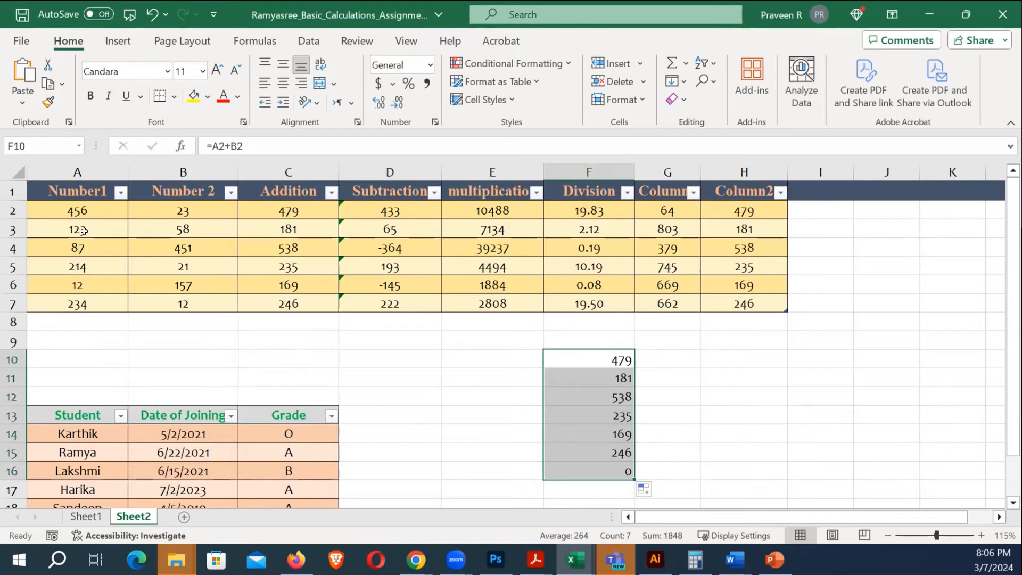
{"action": "left_click", "coordinate": [688, 409]}
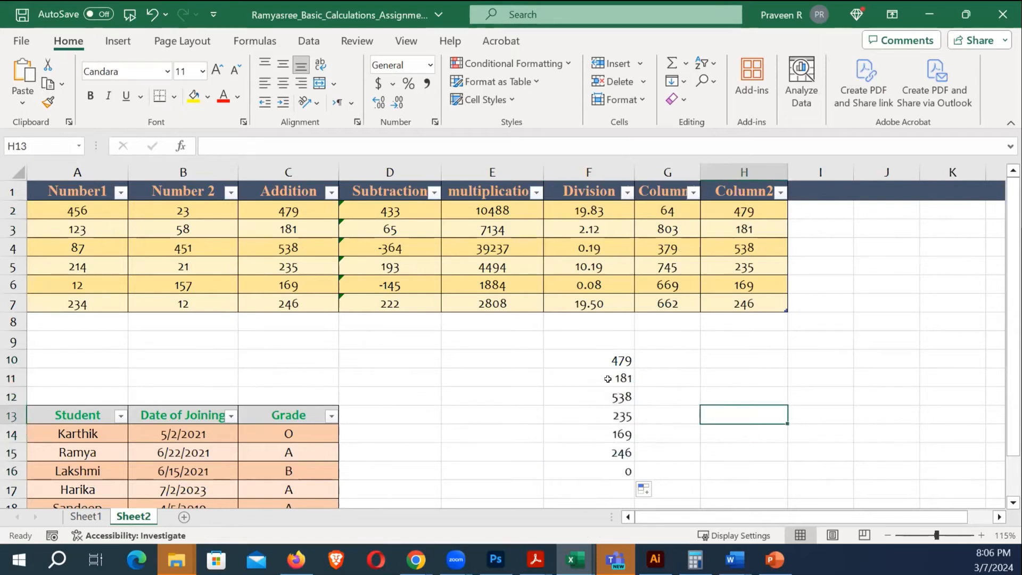
{"action": "left_click", "coordinate": [611, 359]}
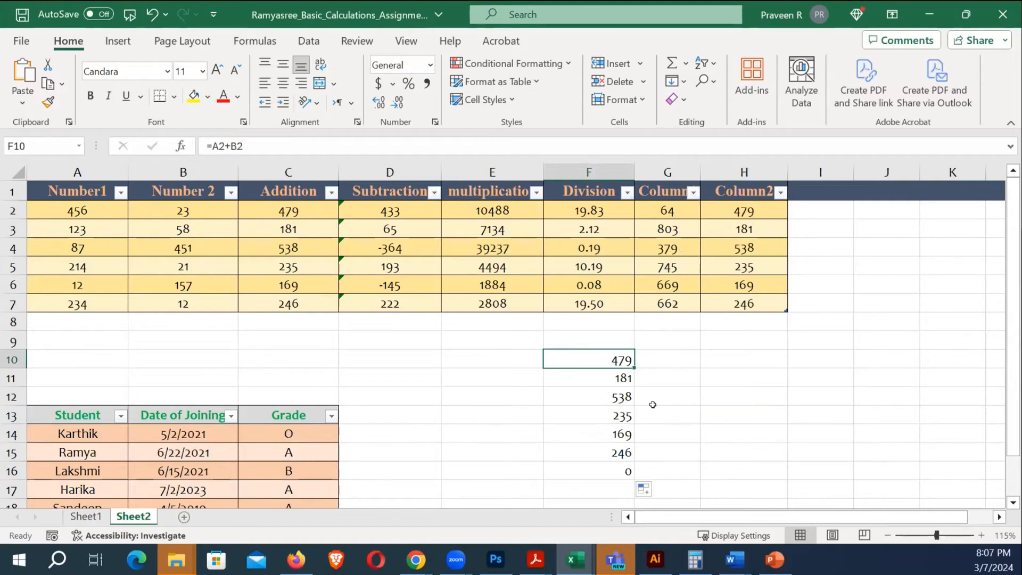
{"action": "left_click", "coordinate": [607, 376]}
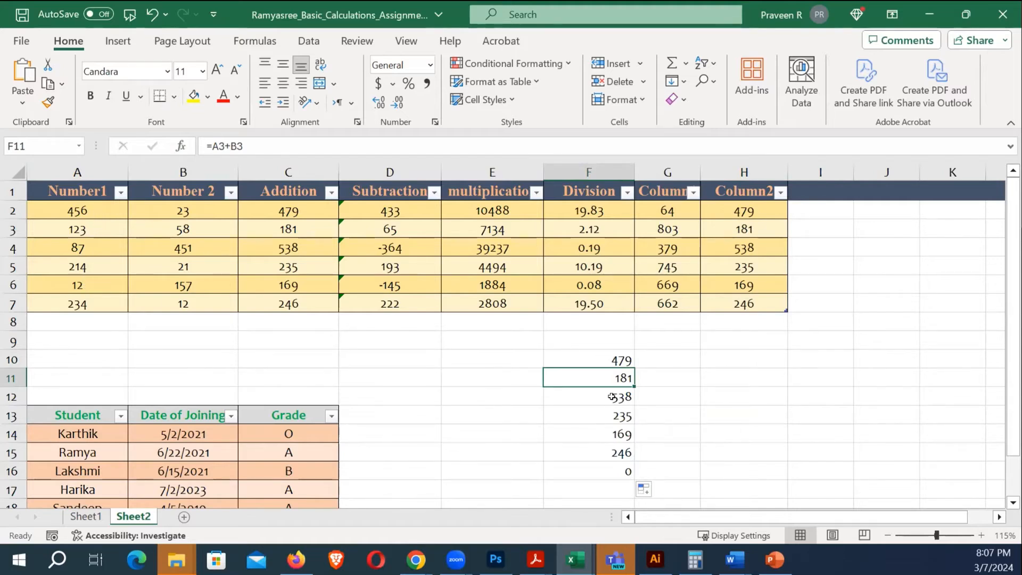
{"action": "left_click", "coordinate": [612, 395]}
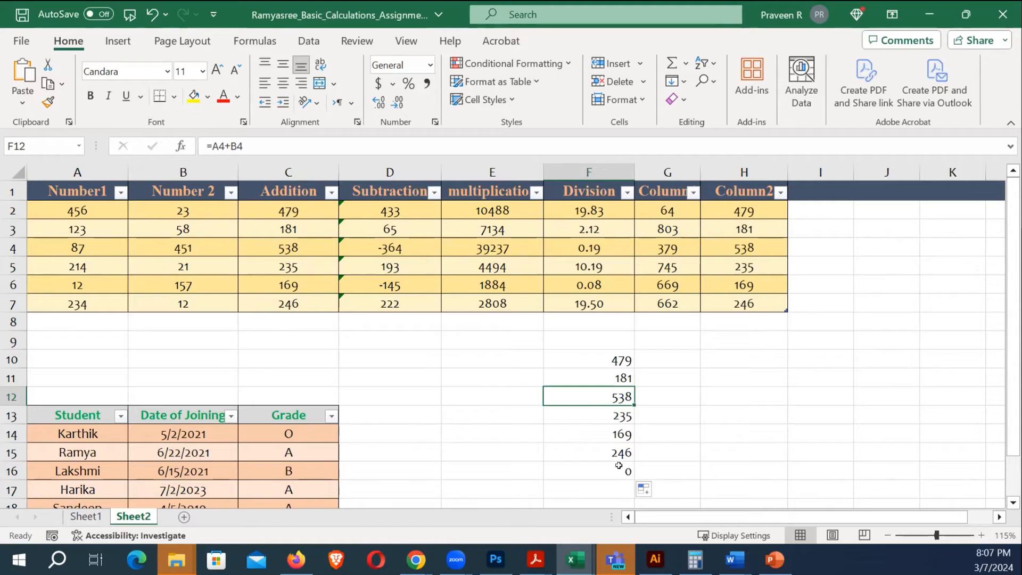
{"action": "key", "text": "Right"}
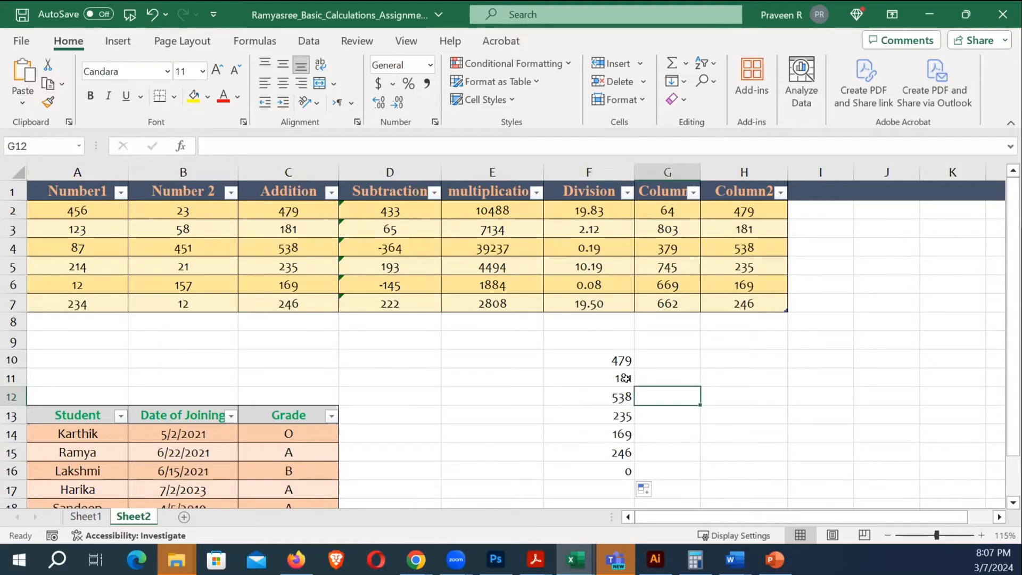
Compare the F10:F15 results with the Number1 values and select the first empty row under the table
{"action": "left_click_drag", "start_coordinate": [621, 360], "coordinate": [621, 452]}
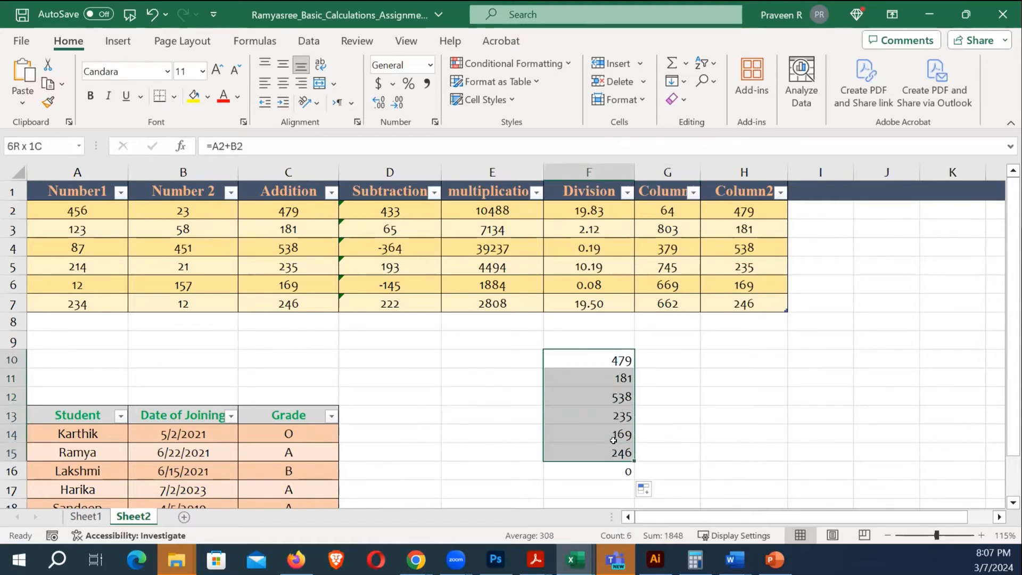
{"action": "left_click", "coordinate": [392, 347]}
{"action": "left_click_drag", "start_coordinate": [89, 212], "coordinate": [79, 304]}
{"action": "left_click", "coordinate": [82, 314]}
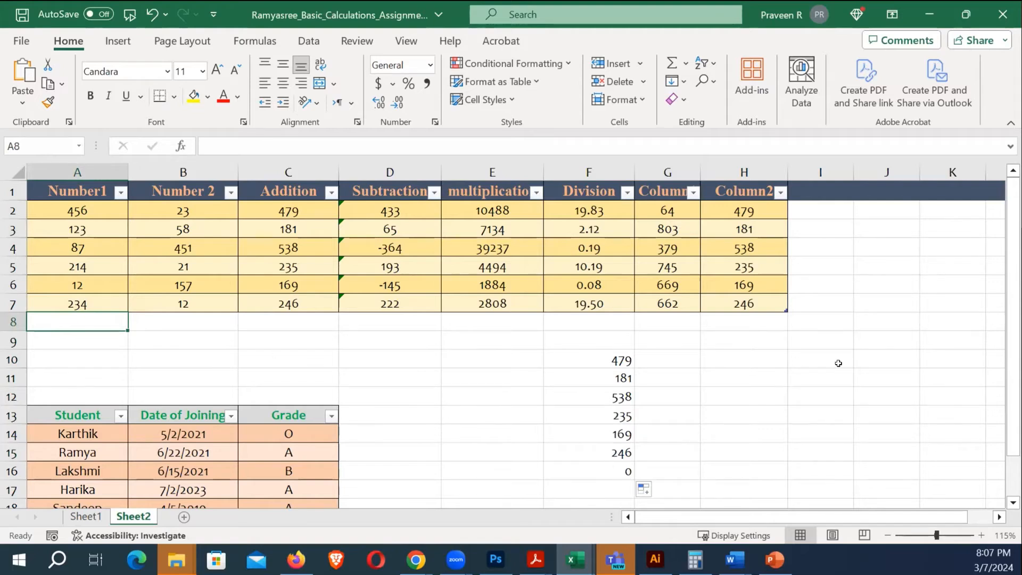
Add a table row with 15 in A8 and B8 so Addition and F16 show 30
{"action": "type", "text": "15"}
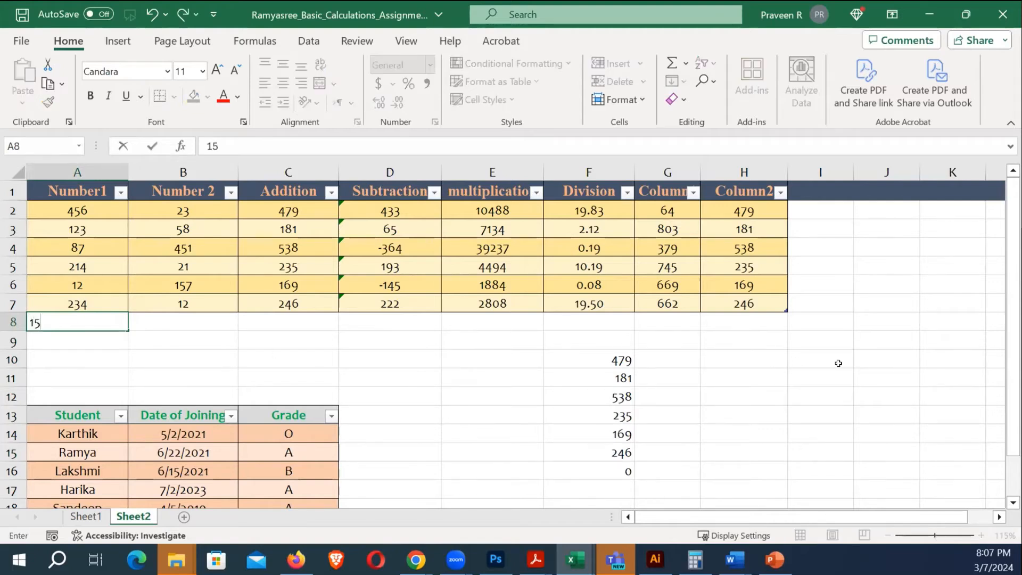
{"action": "key", "text": "Return"}
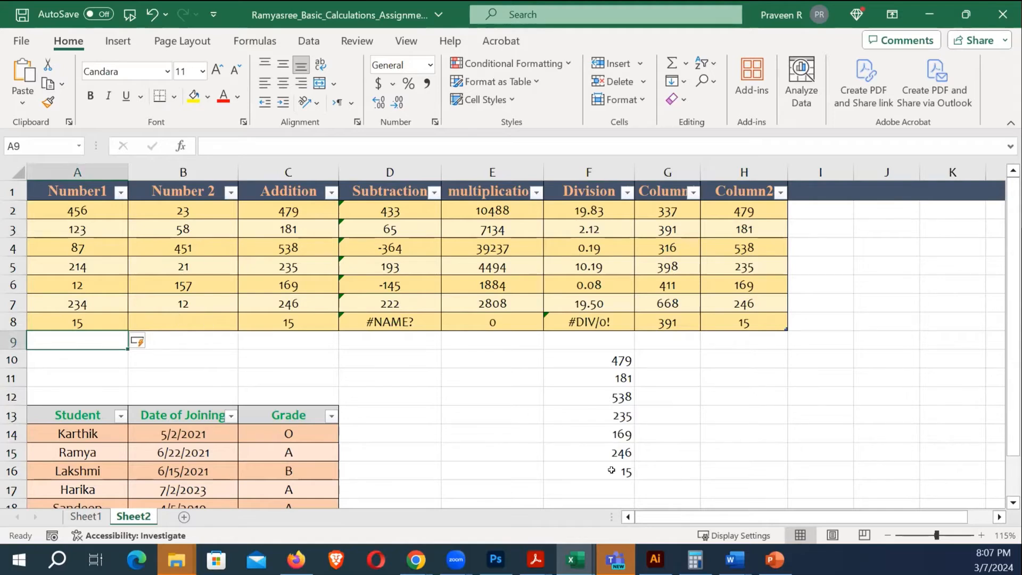
{"action": "left_click", "coordinate": [173, 321]}
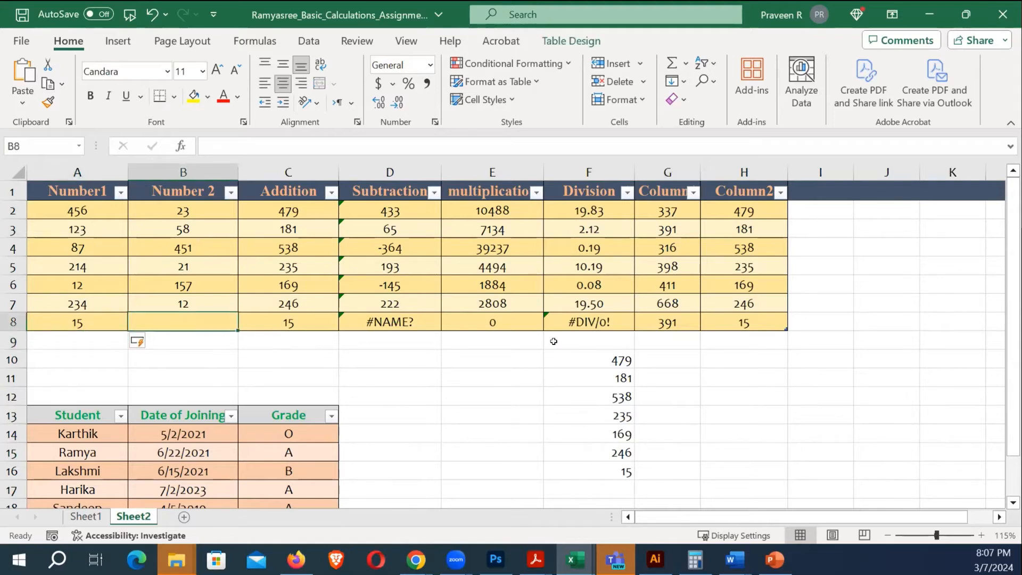
{"action": "type", "text": "15"}
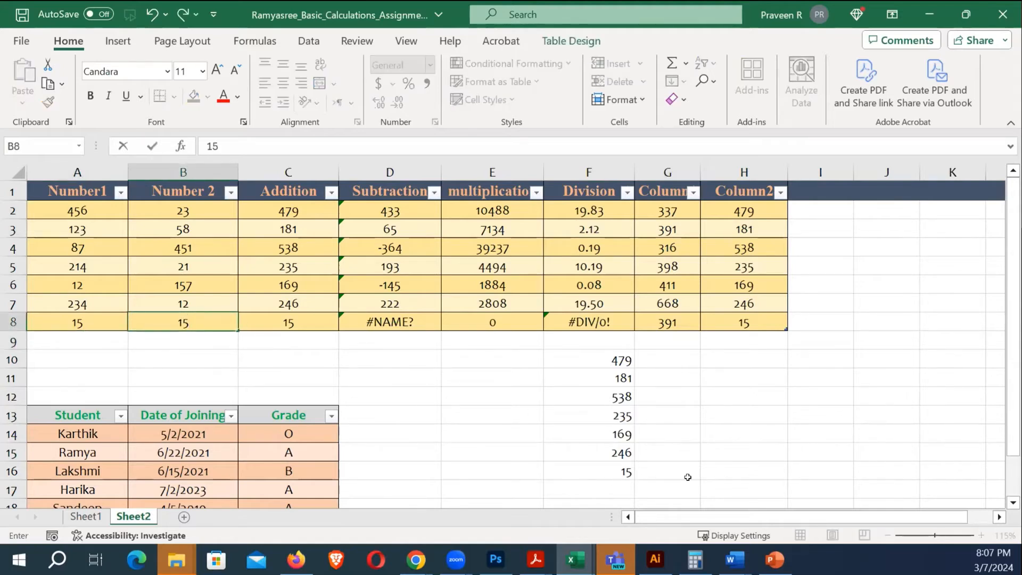
{"action": "key", "text": "Return"}
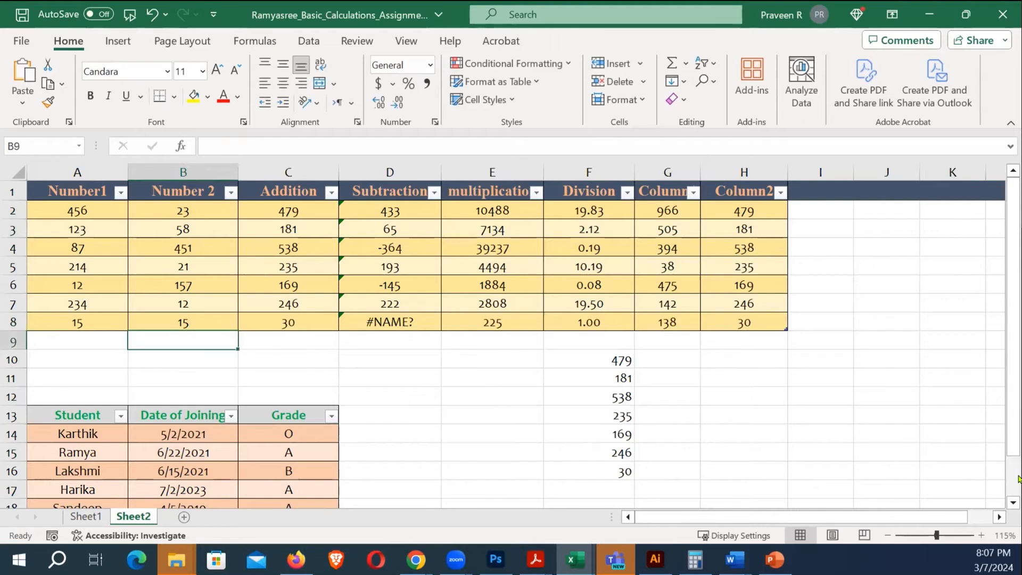
{"action": "left_click", "coordinate": [474, 393]}
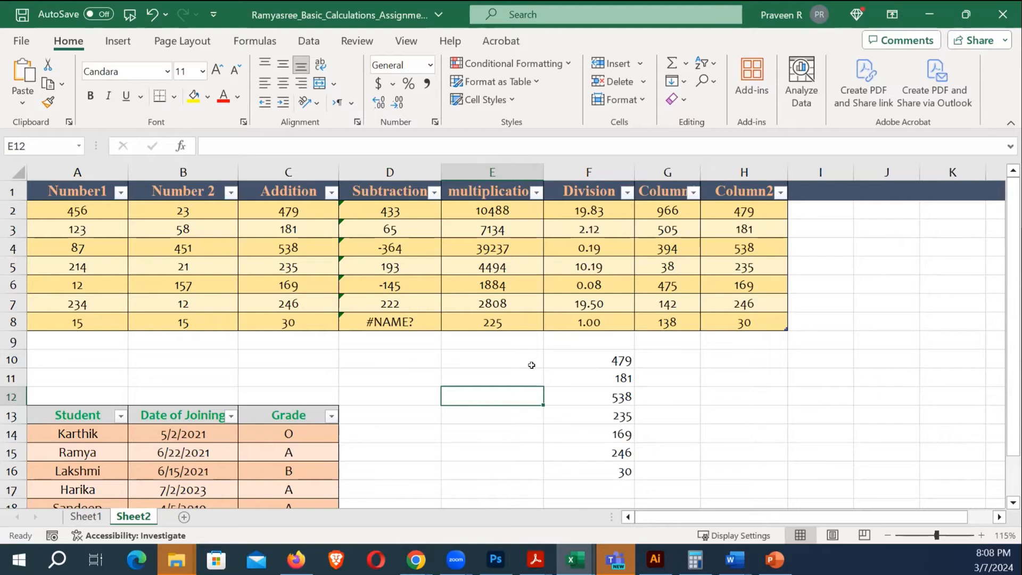
Clear the copied formulas from F11:F16, keeping only the original A2+B2 formula in F10
{"action": "left_click_drag", "start_coordinate": [622, 380], "coordinate": [613, 465]}
{"action": "left_click", "coordinate": [608, 358]}
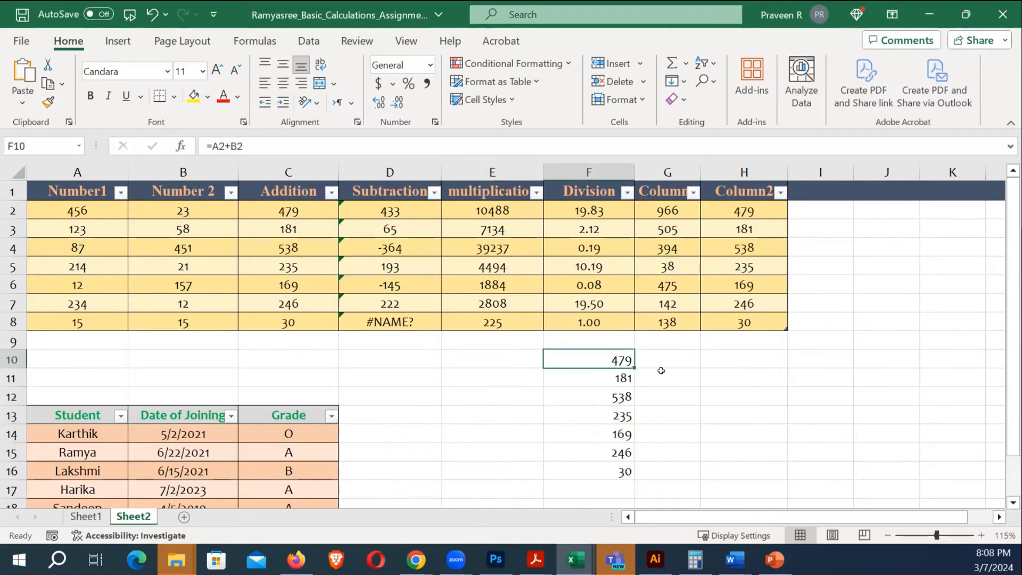
{"action": "left_click_drag", "start_coordinate": [625, 379], "coordinate": [627, 472]}
{"action": "left_click", "coordinate": [730, 451]}
{"action": "left_click_drag", "start_coordinate": [618, 379], "coordinate": [613, 459]}
{"action": "key", "text": "Delete"}
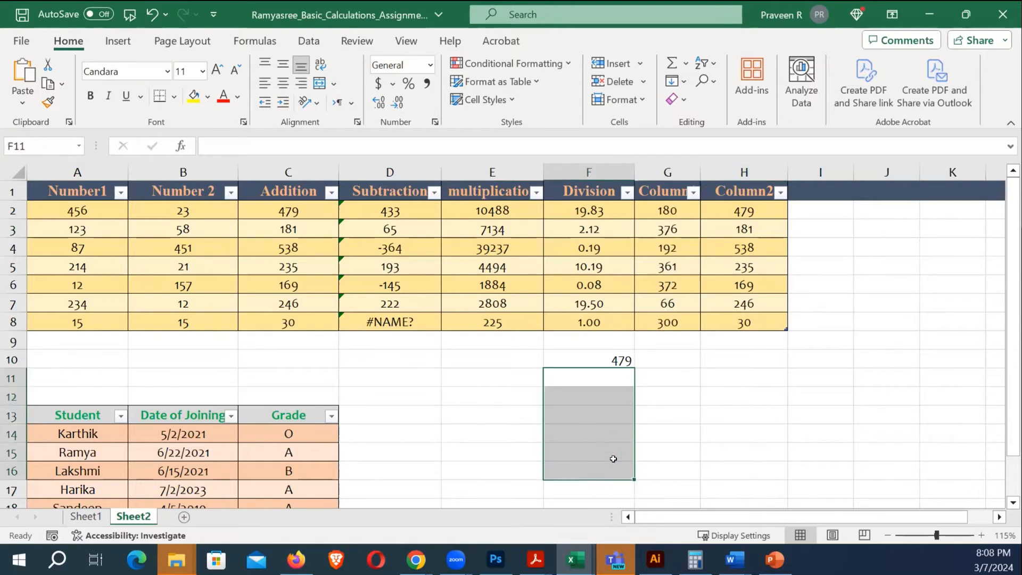
{"action": "left_click", "coordinate": [625, 361]}
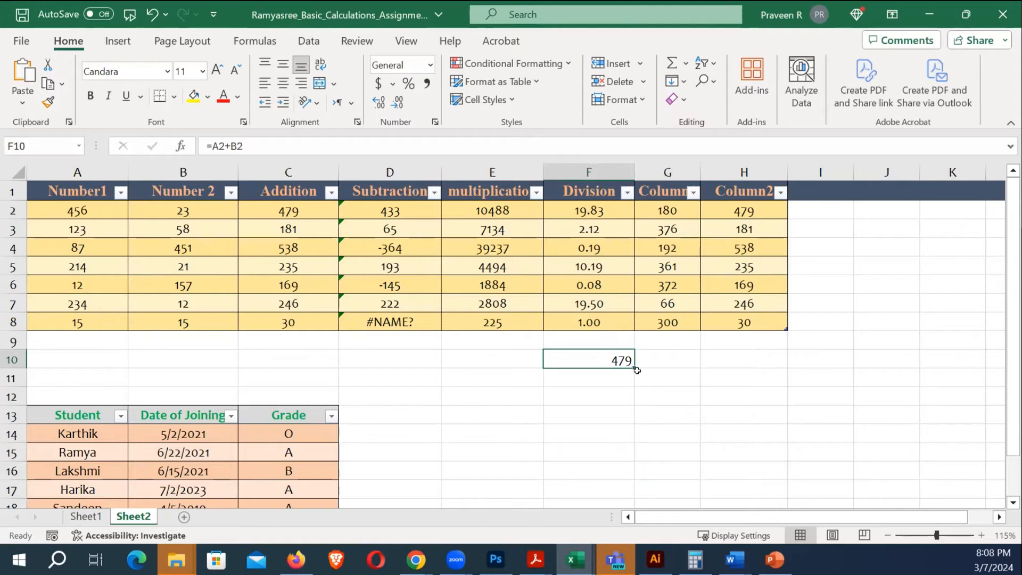
{"action": "left_click", "coordinate": [665, 393]}
{"action": "left_click", "coordinate": [612, 361]}
Number E10:E11 as 1 and 2, extend the series to 7, and auto-fill F10's formula alongside
{"action": "left_click", "coordinate": [515, 361]}
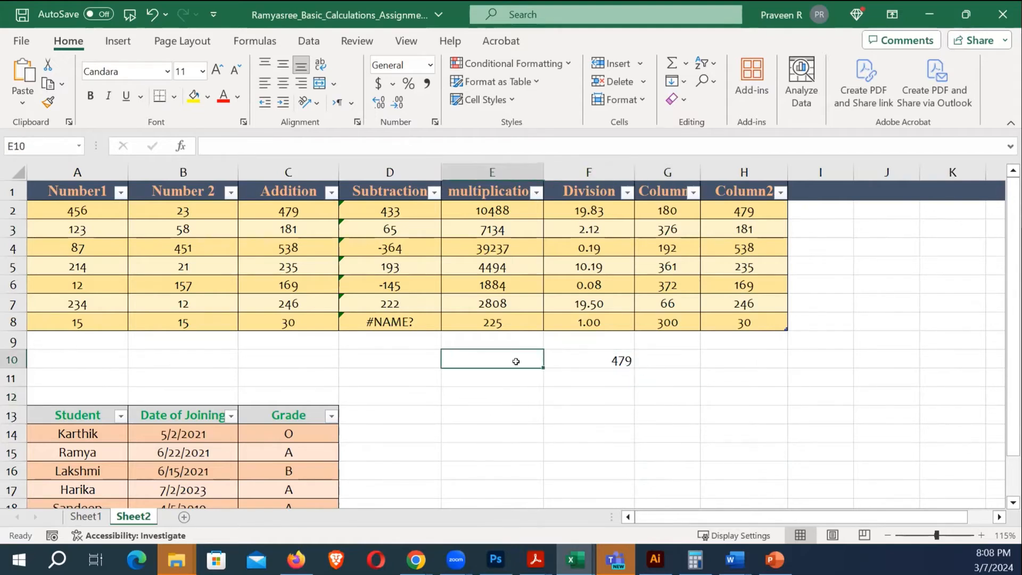
{"action": "type", "text": "1"}
{"action": "key", "text": "Return"}
{"action": "type", "text": "2"}
{"action": "key", "text": "Return"}
{"action": "left_click_drag", "start_coordinate": [504, 360], "coordinate": [545, 476]}
{"action": "left_click", "coordinate": [660, 432]}
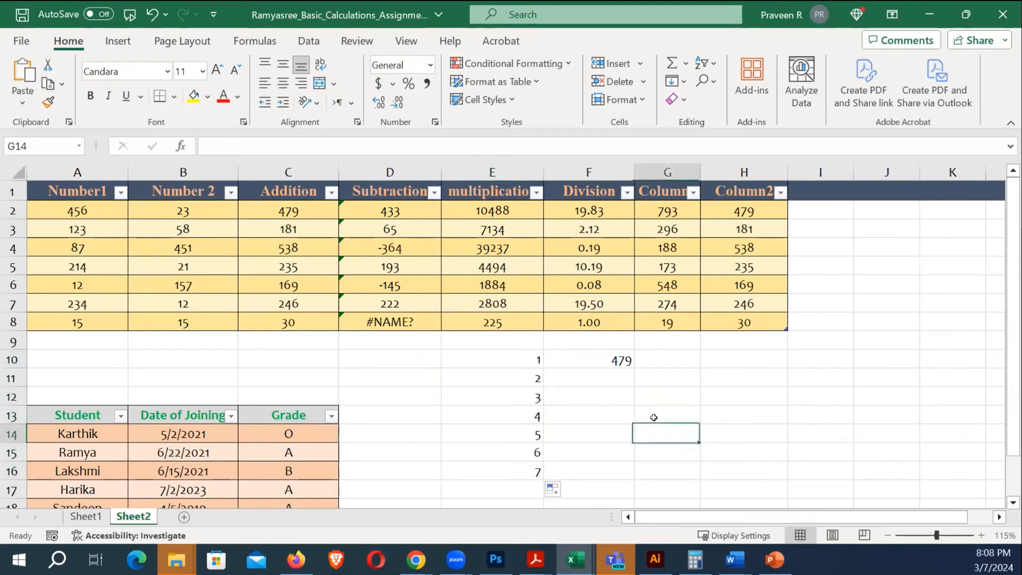
{"action": "left_click", "coordinate": [618, 360]}
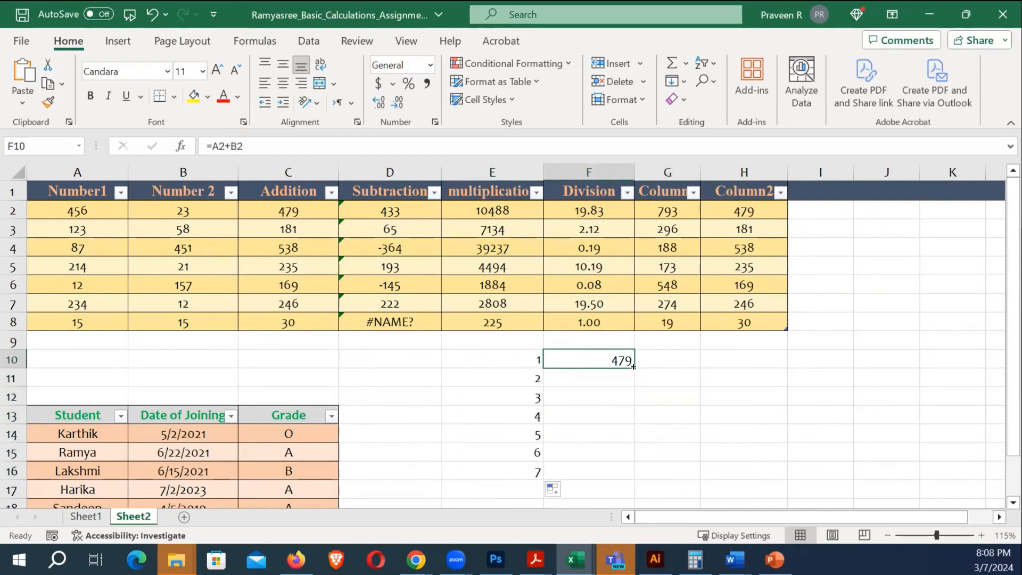
{"action": "double_click", "coordinate": [632, 366]}
{"action": "left_click", "coordinate": [675, 375]}
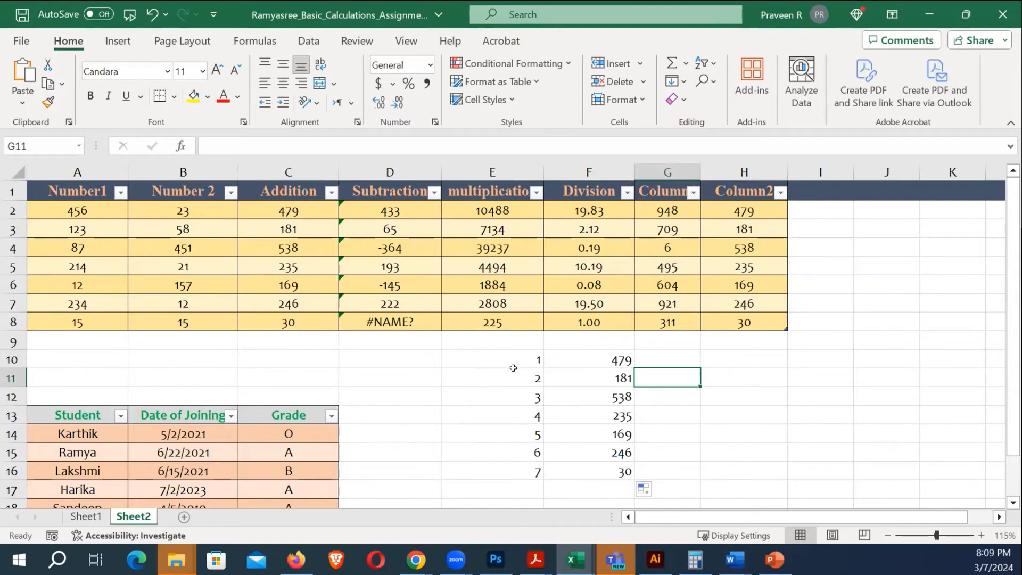
Continue the E-column numbering from 7 on to 11 in E20
{"action": "left_click", "coordinate": [521, 472]}
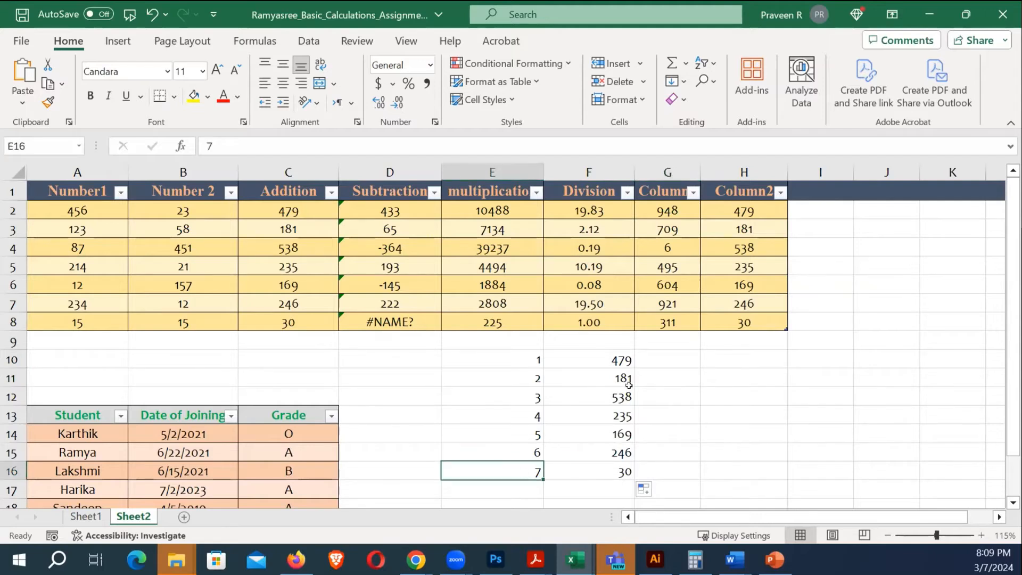
{"action": "scroll", "coordinate": [597, 484], "scroll_direction": "down", "scroll_amount": 1}
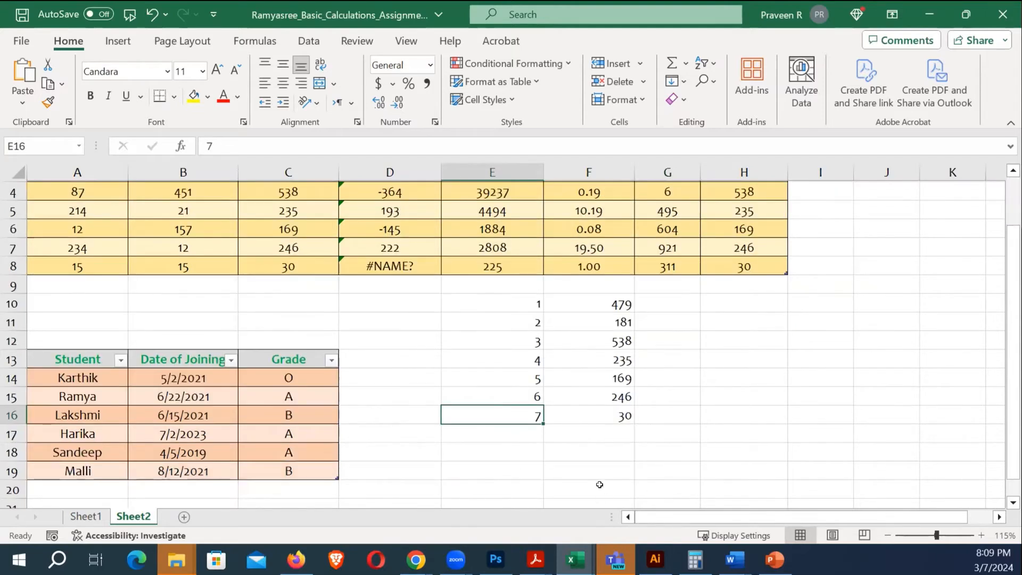
{"action": "left_click", "coordinate": [507, 455]}
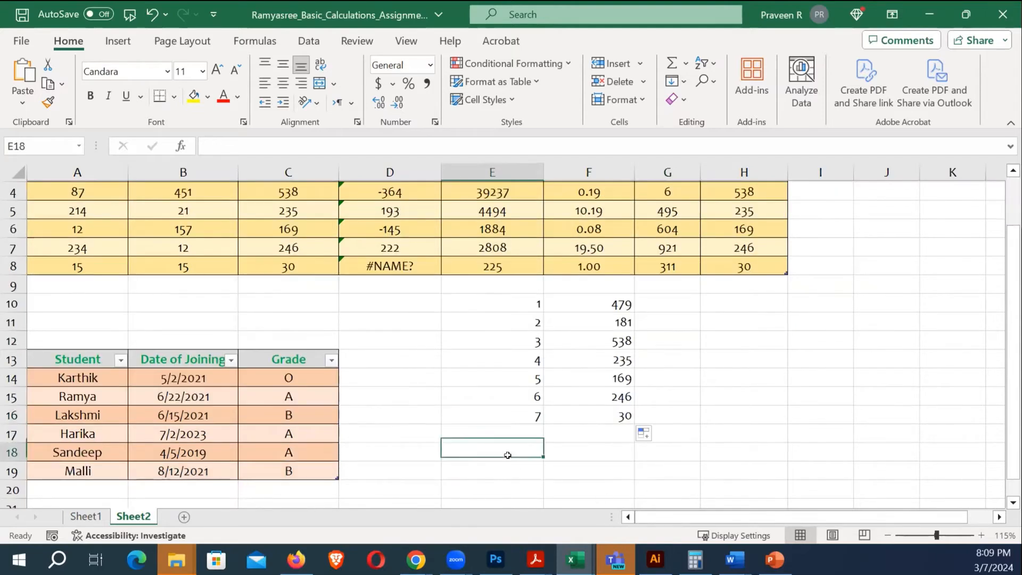
{"action": "left_click", "coordinate": [525, 416]}
{"action": "left_click_drag", "start_coordinate": [531, 399], "coordinate": [541, 497]}
{"action": "left_click", "coordinate": [744, 415]}
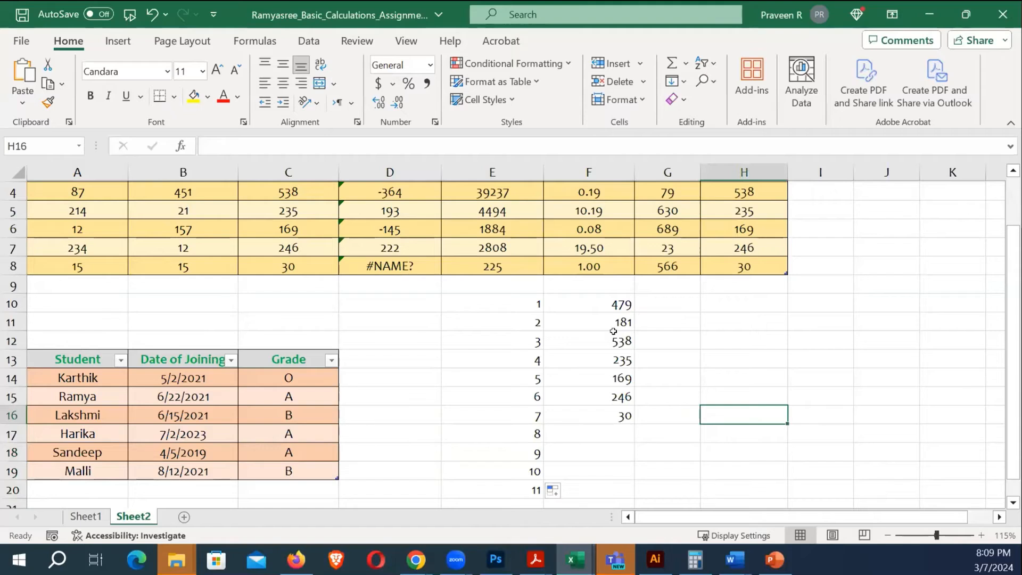
{"action": "left_click", "coordinate": [612, 306]}
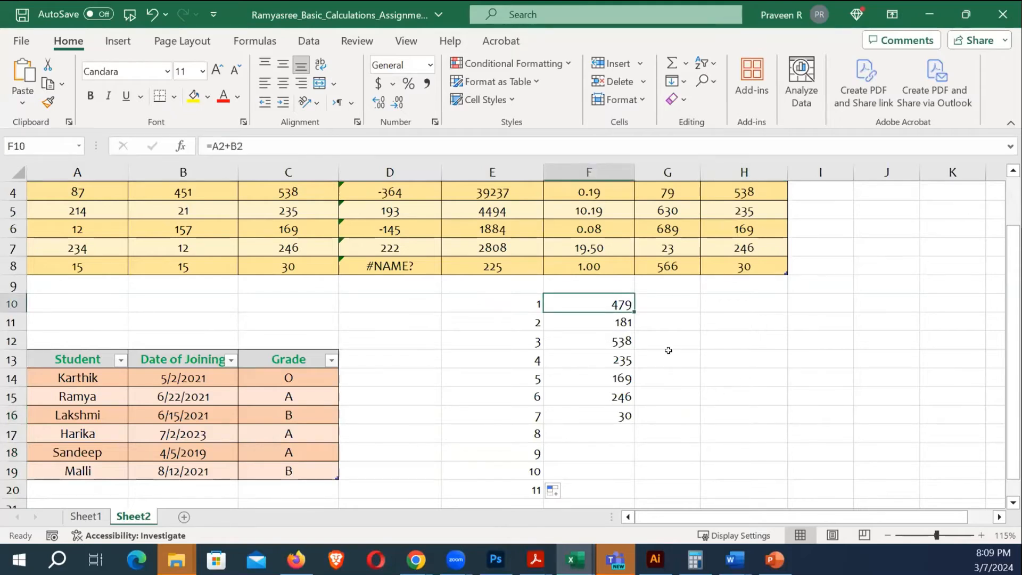
Auto-fill the F10 formula down beside the extended numbered list
{"action": "double_click", "coordinate": [631, 311]}
{"action": "left_click", "coordinate": [665, 341]}
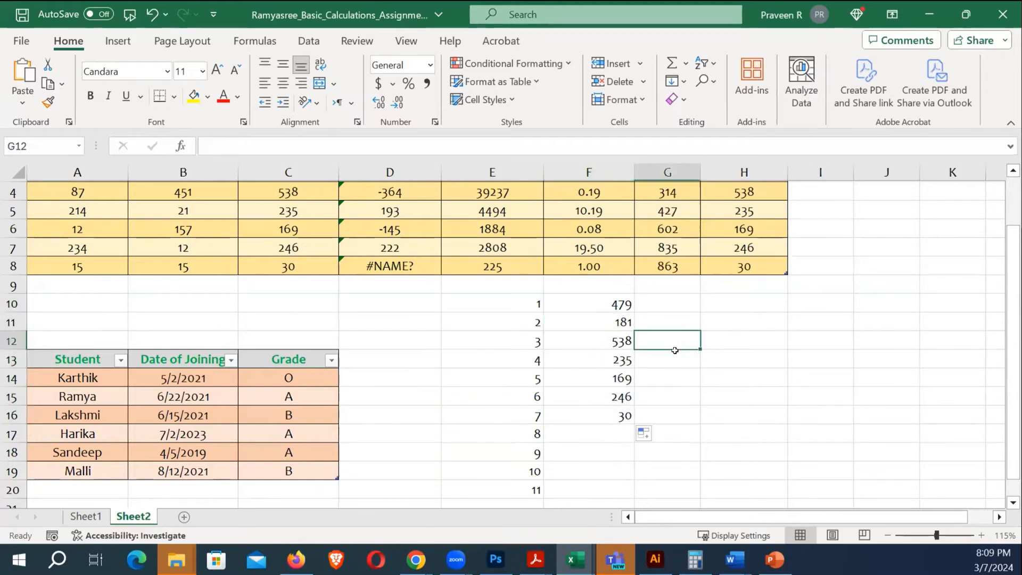
{"action": "scroll", "coordinate": [665, 343], "scroll_direction": "up", "scroll_amount": 1}
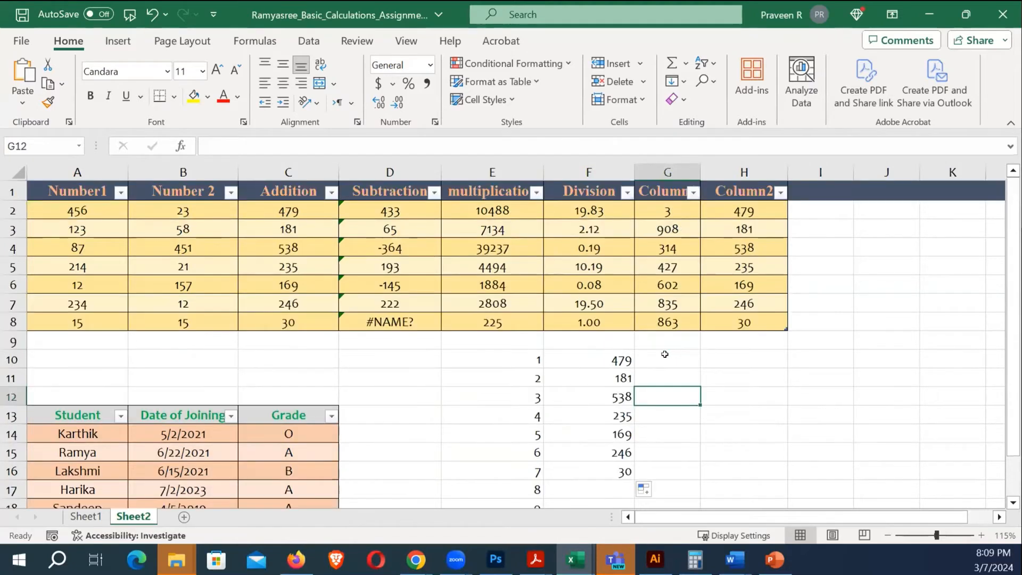
Enter =A2+G2 in D10, adding Number1 to the random Column value to show 891
{"action": "left_click", "coordinate": [399, 360]}
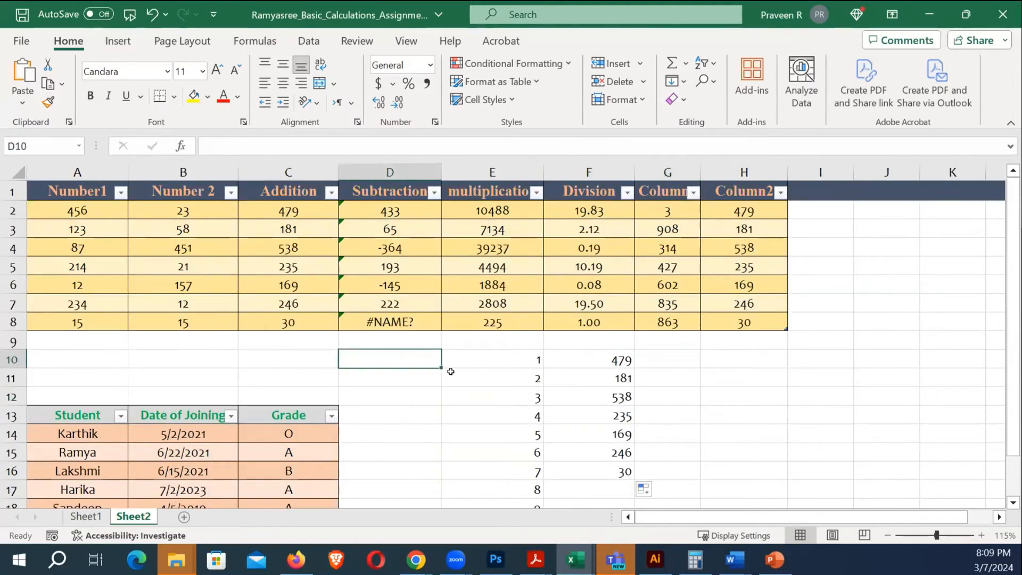
{"action": "type", "text": "="}
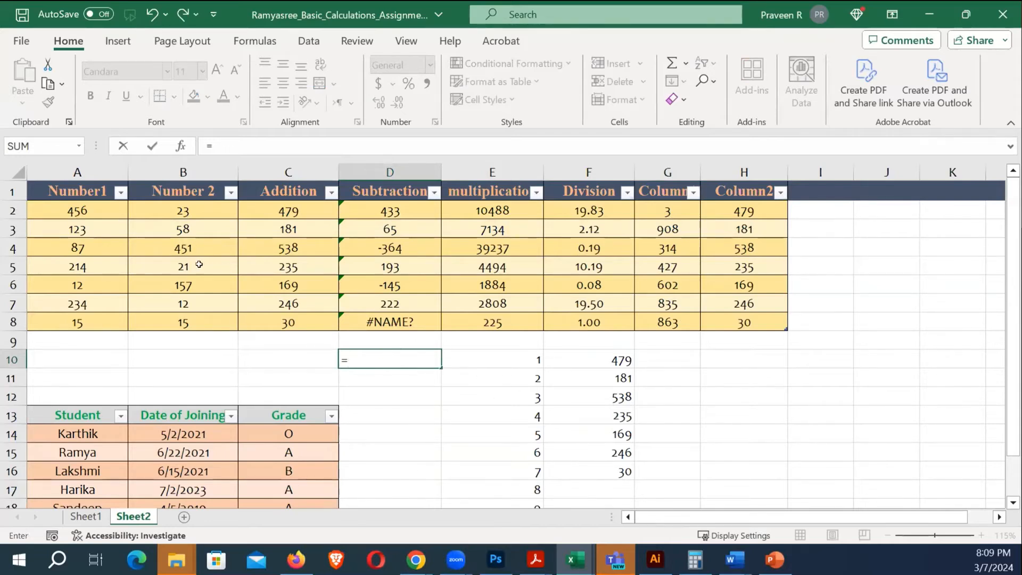
{"action": "left_click", "coordinate": [84, 212]}
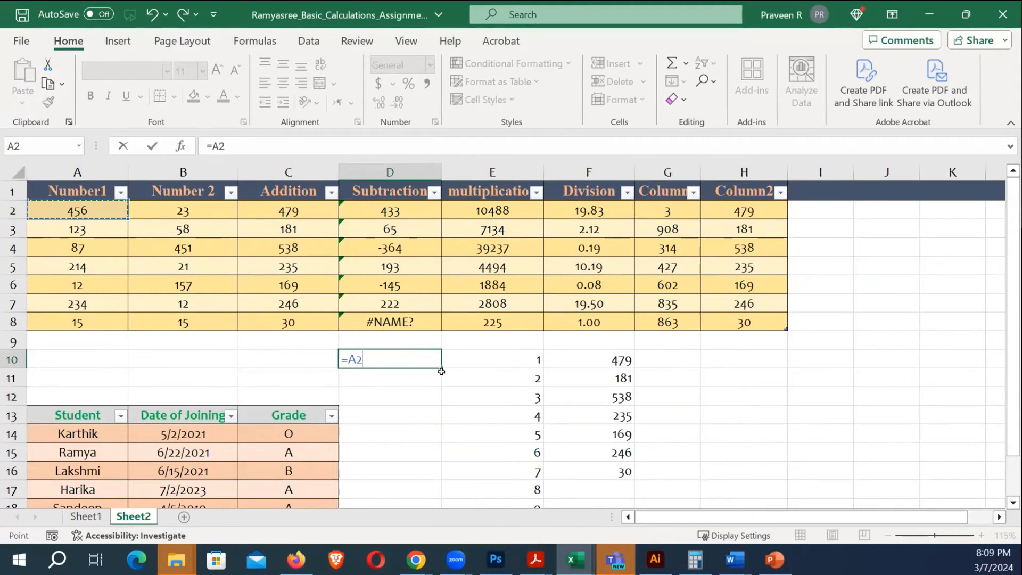
{"action": "type", "text": "+"}
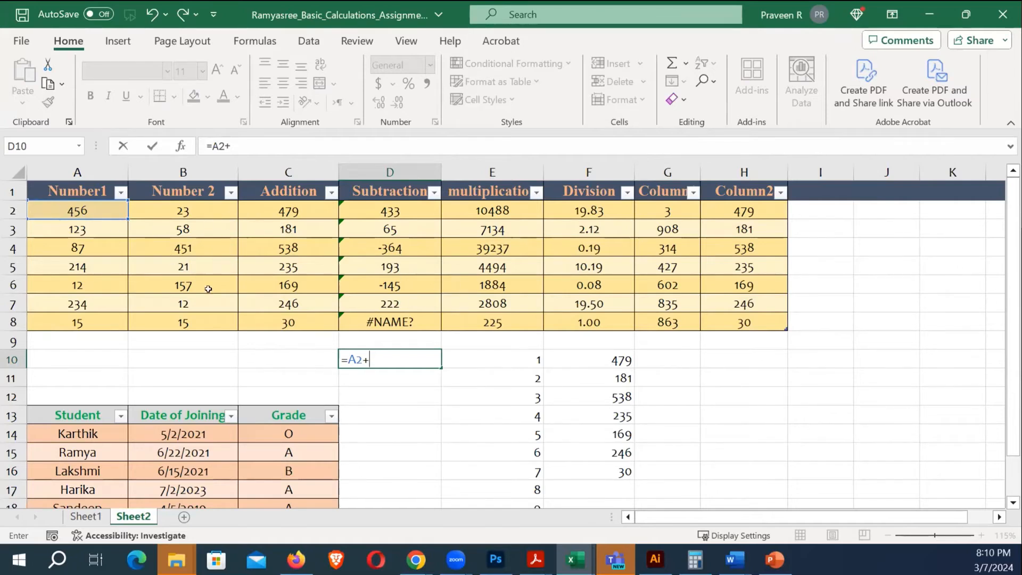
{"action": "left_click", "coordinate": [662, 210]}
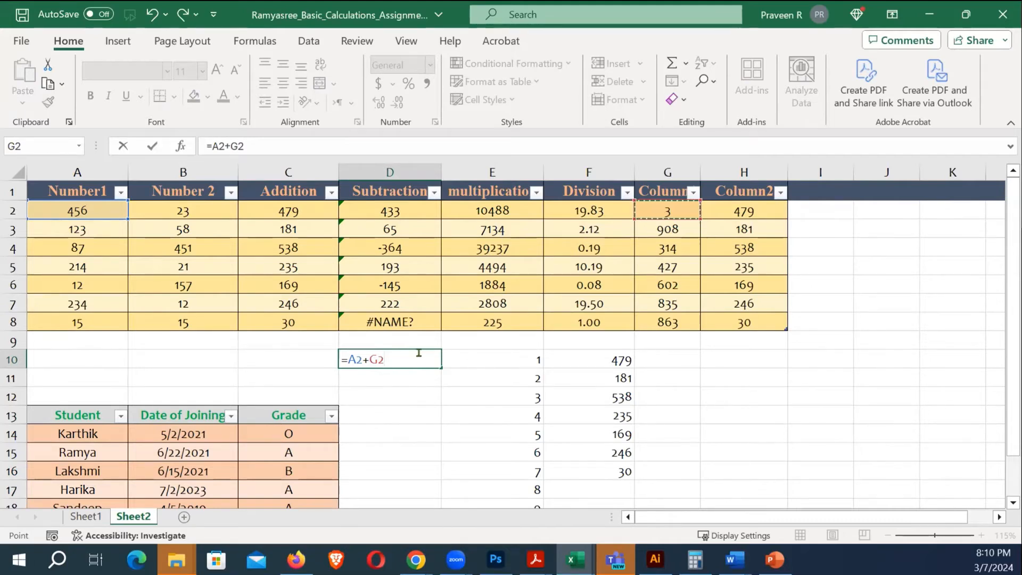
{"action": "key", "text": "Return"}
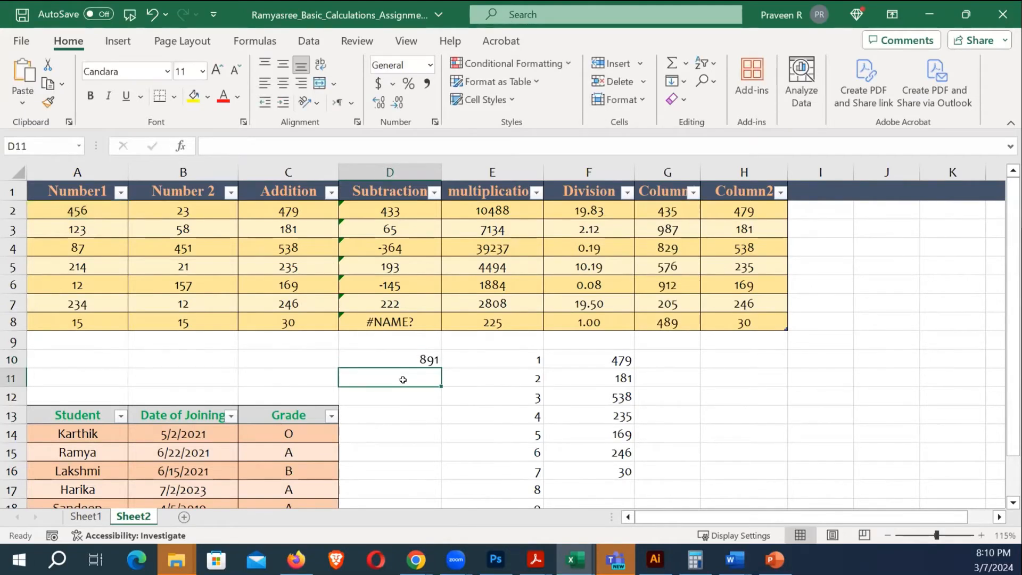
{"action": "left_click", "coordinate": [399, 360]}
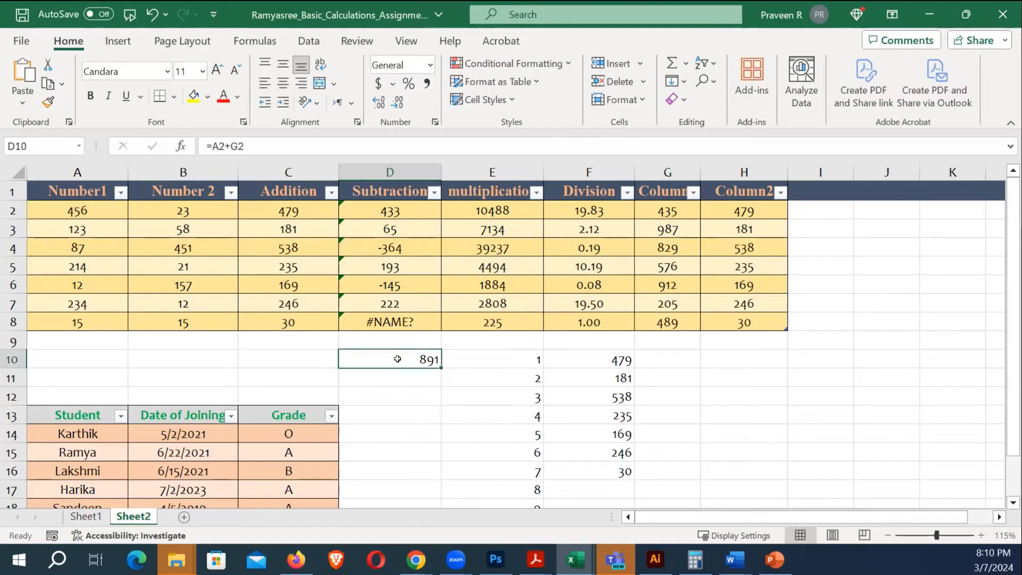
{"action": "left_click", "coordinate": [388, 390]}
{"action": "left_click", "coordinate": [396, 381]}
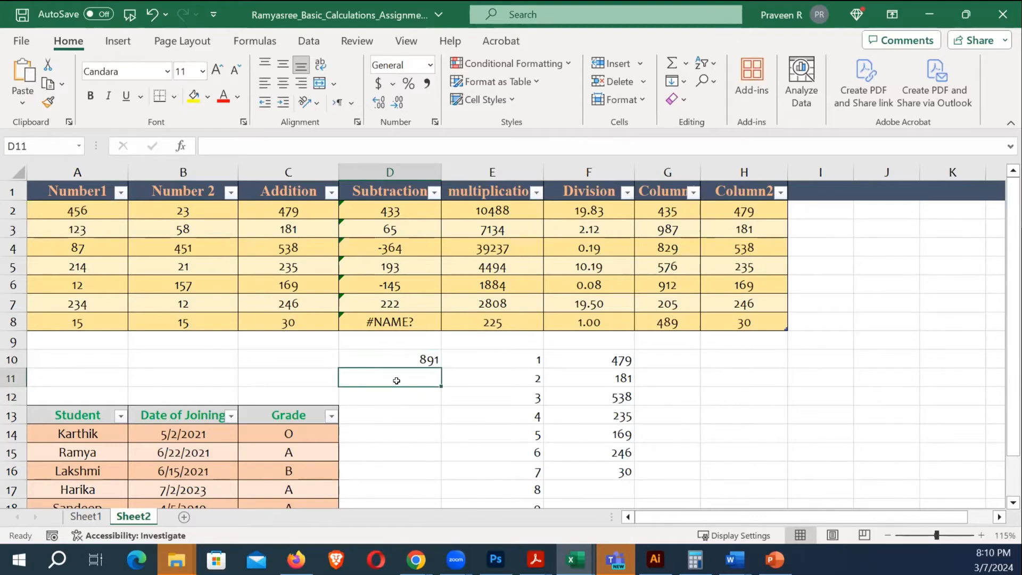
Re-check the =A2+G2 formula in D10
{"action": "left_click", "coordinate": [396, 397]}
{"action": "left_click", "coordinate": [397, 379]}
{"action": "left_click", "coordinate": [397, 363]}
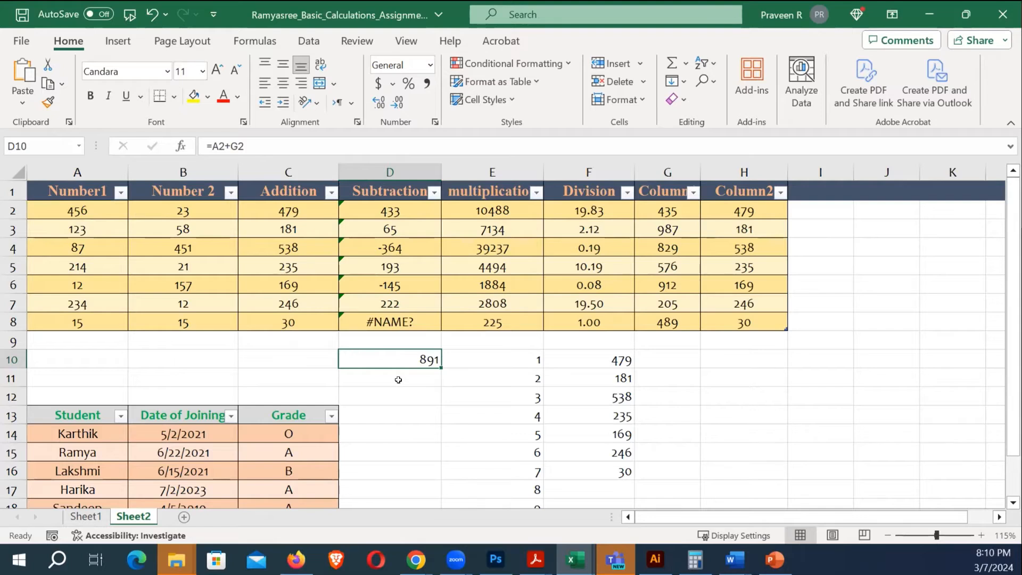
{"action": "left_click", "coordinate": [674, 375]}
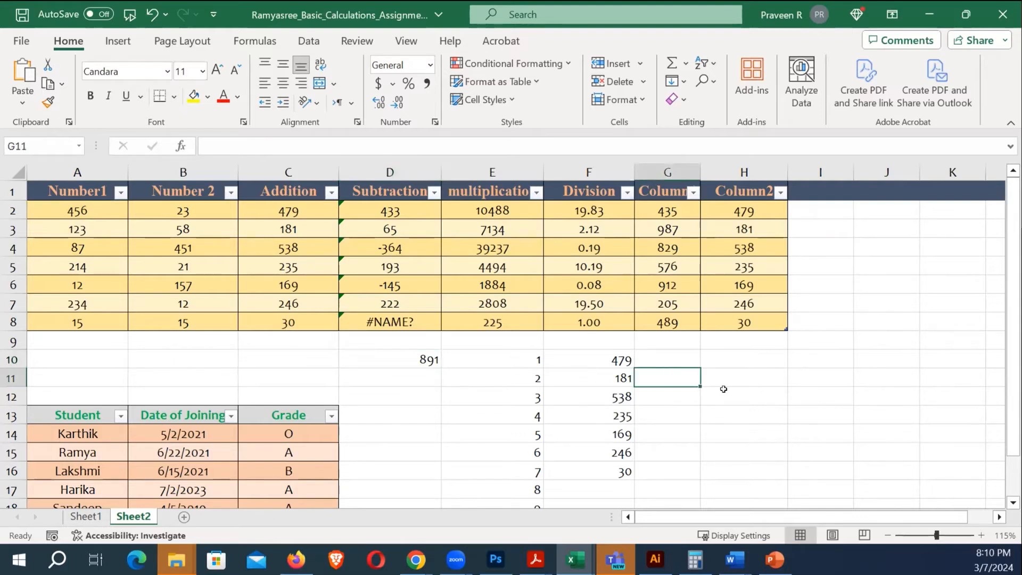
{"action": "scroll", "coordinate": [723, 399], "scroll_direction": "down", "scroll_amount": 2}
{"action": "scroll", "coordinate": [723, 400], "scroll_direction": "up", "scroll_amount": 2}
{"action": "left_click", "coordinate": [383, 211]}
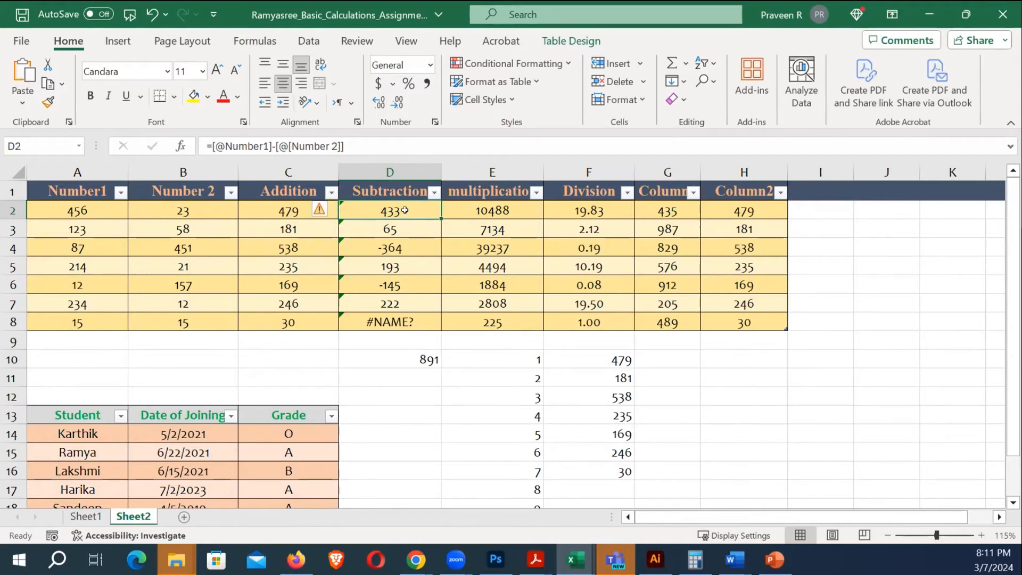
{"action": "left_click", "coordinate": [727, 358]}
{"action": "type", "text": "="}
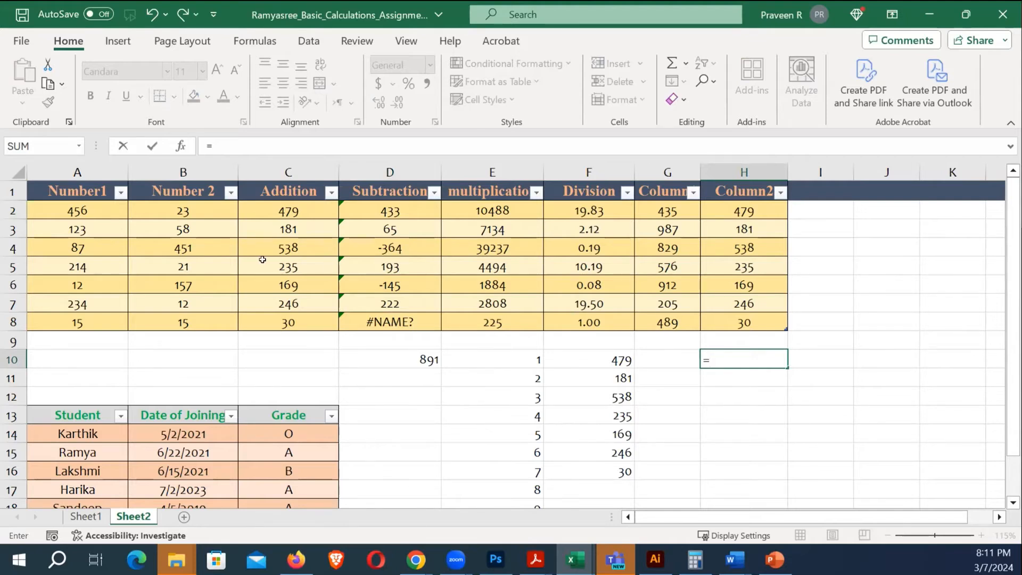
Complete H10 as =A2-B2, returning 433, and reselect it to verify
{"action": "left_click", "coordinate": [75, 205]}
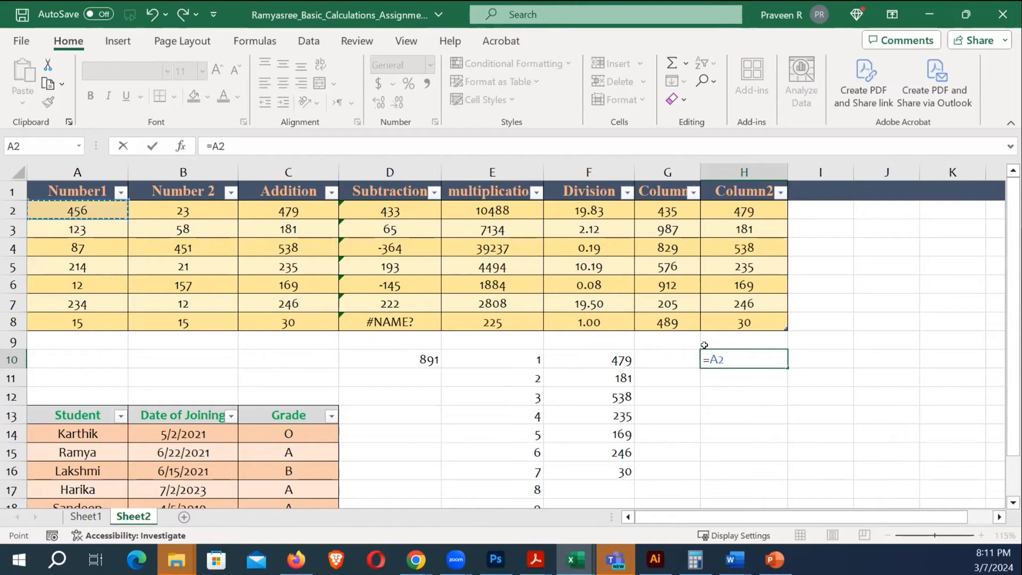
{"action": "type", "text": "-"}
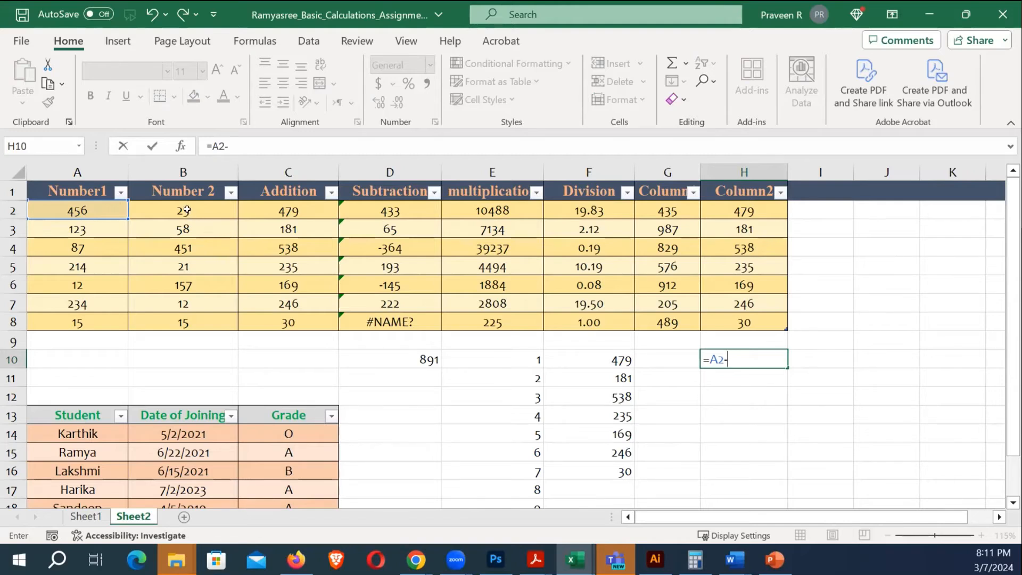
{"action": "left_click", "coordinate": [187, 210]}
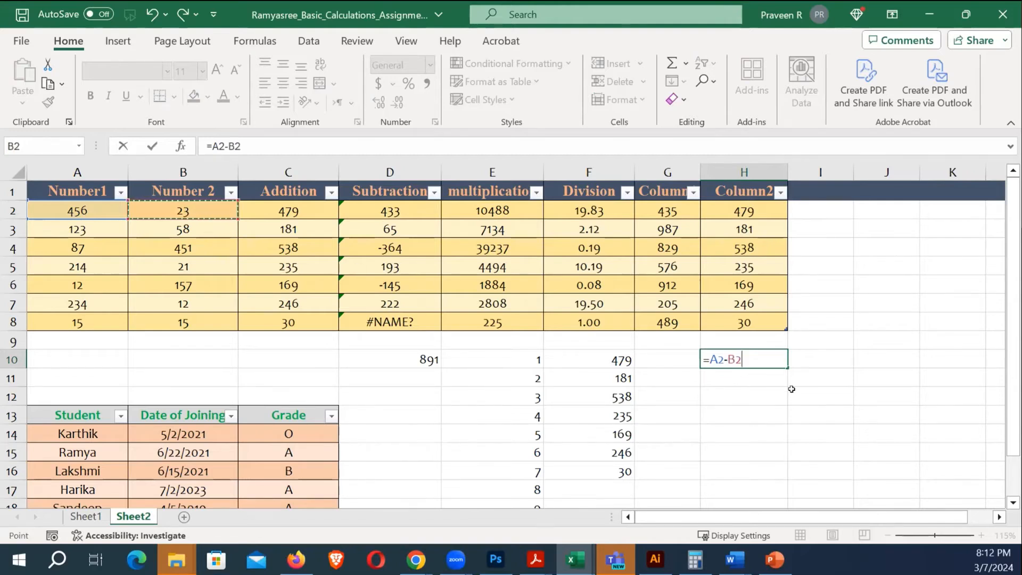
{"action": "key", "text": "Return"}
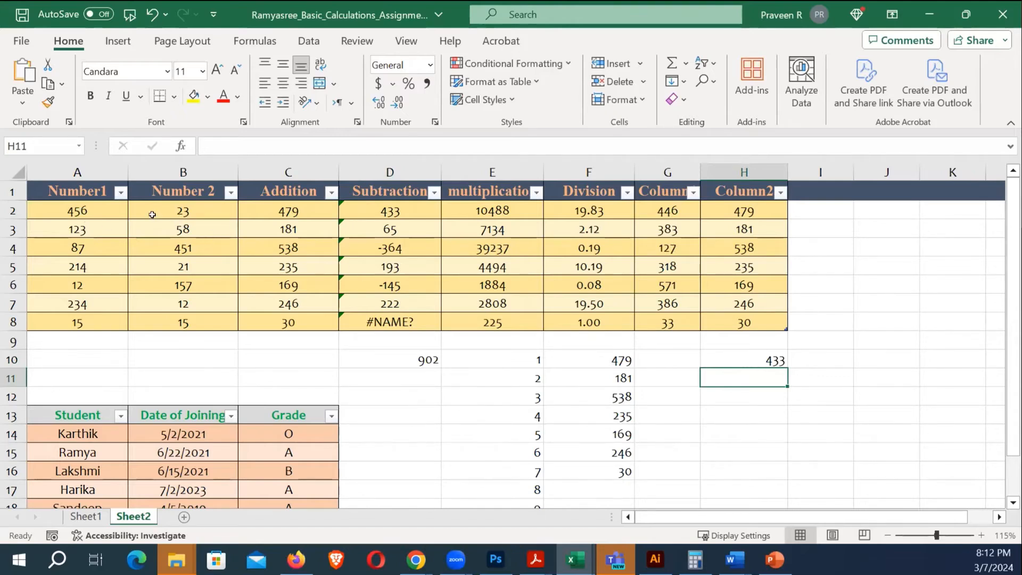
{"action": "left_click", "coordinate": [708, 410]}
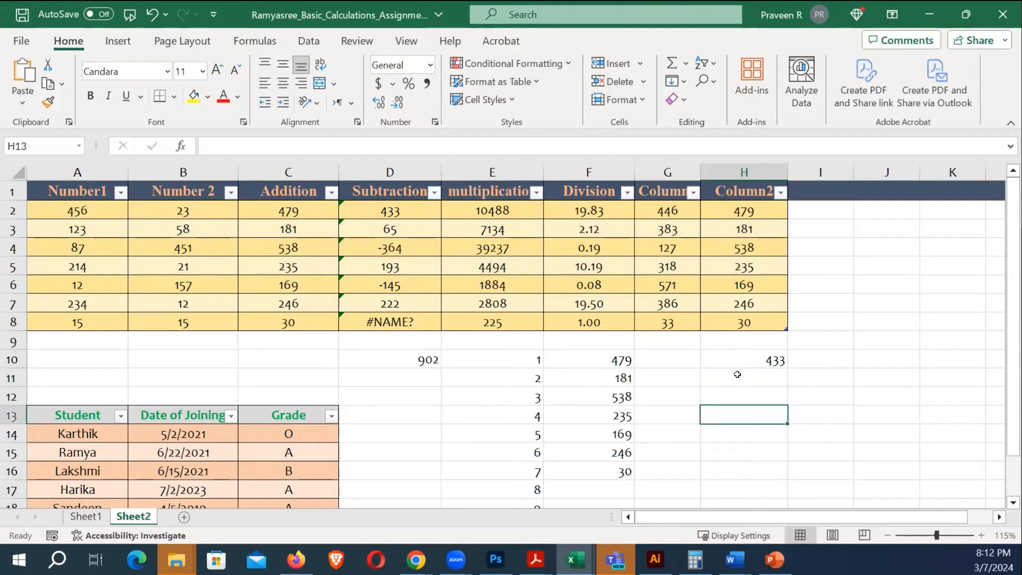
{"action": "left_click", "coordinate": [747, 364]}
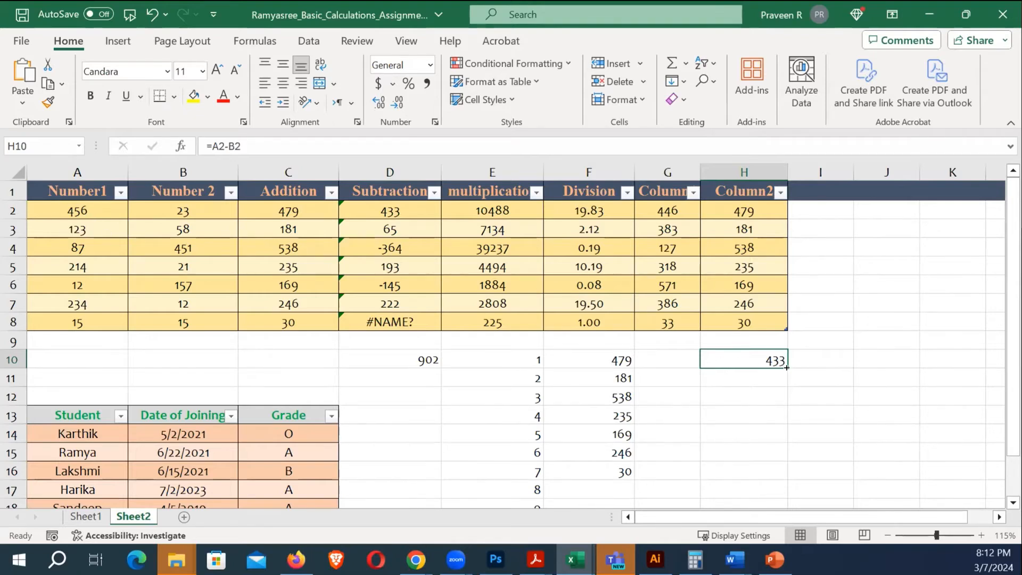
Try copying H10's formula into H11 and down to H15, then undo both fills
{"action": "left_click_drag", "start_coordinate": [786, 367], "coordinate": [786, 388]}
{"action": "left_click", "coordinate": [819, 396]}
{"action": "left_click", "coordinate": [777, 363]}
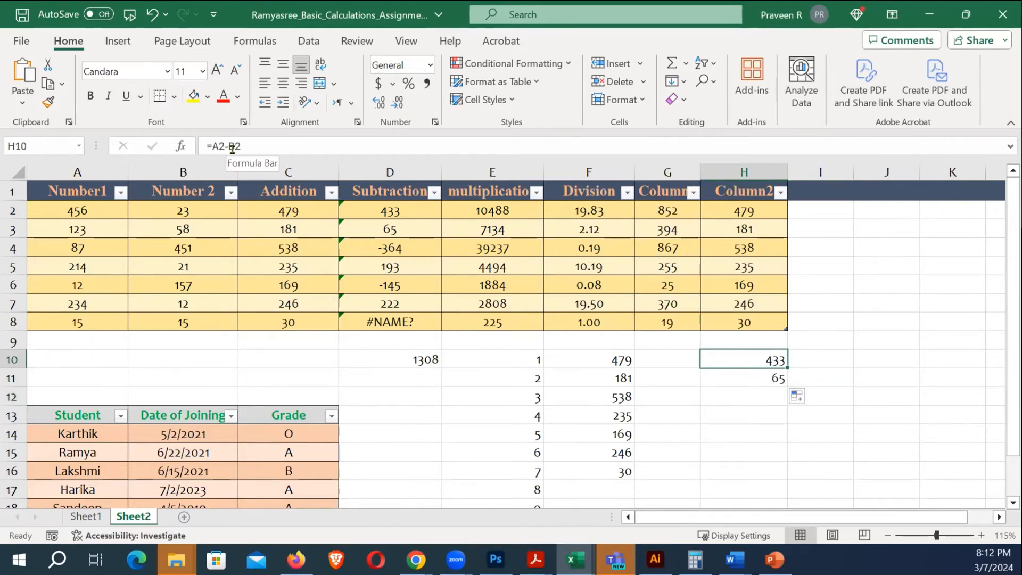
{"action": "key", "text": "Down"}
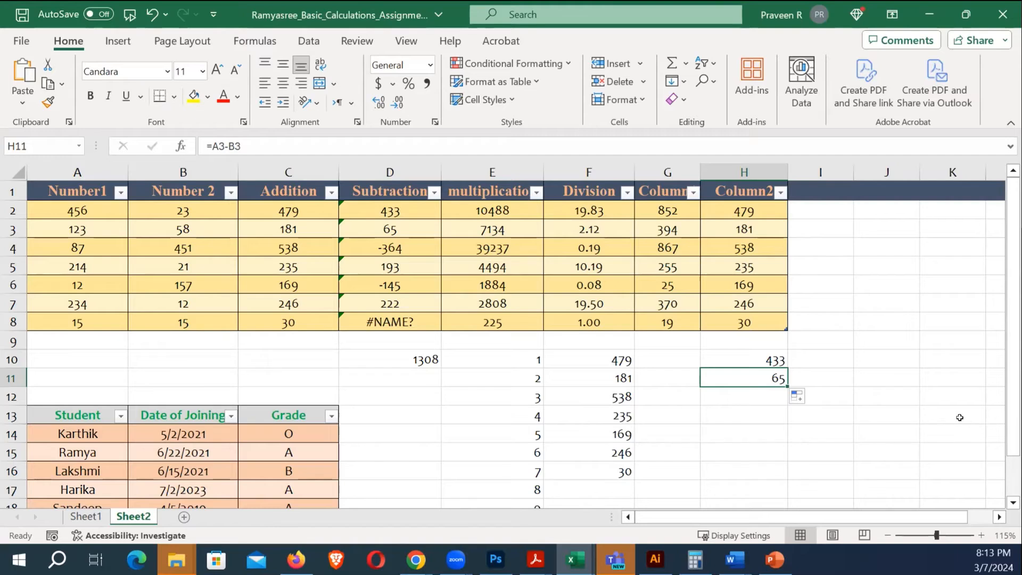
{"action": "left_click", "coordinate": [849, 391]}
{"action": "left_click", "coordinate": [755, 376]}
{"action": "left_click_drag", "start_coordinate": [785, 385], "coordinate": [789, 455]}
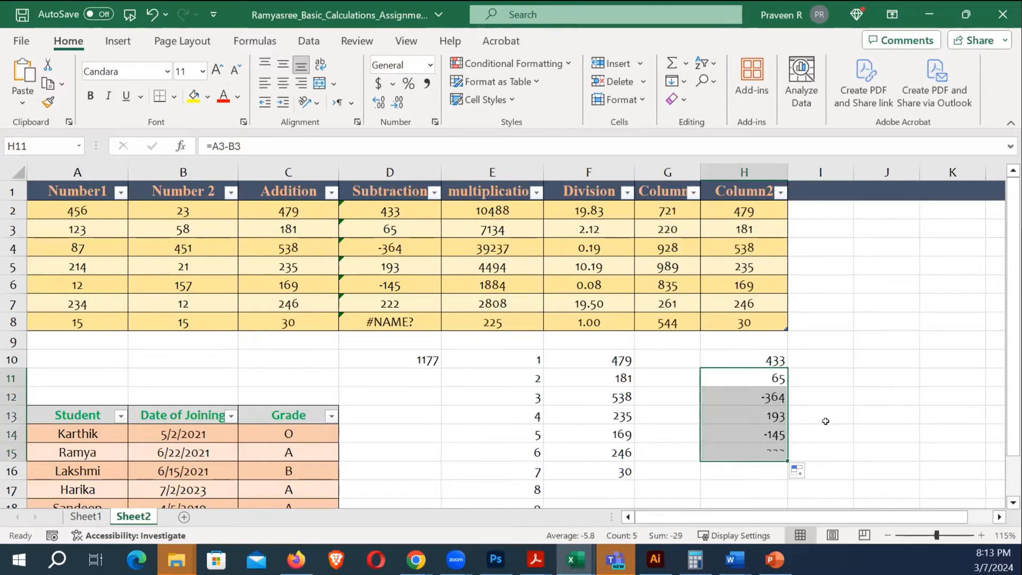
{"action": "key", "text": "ctrl+z"}
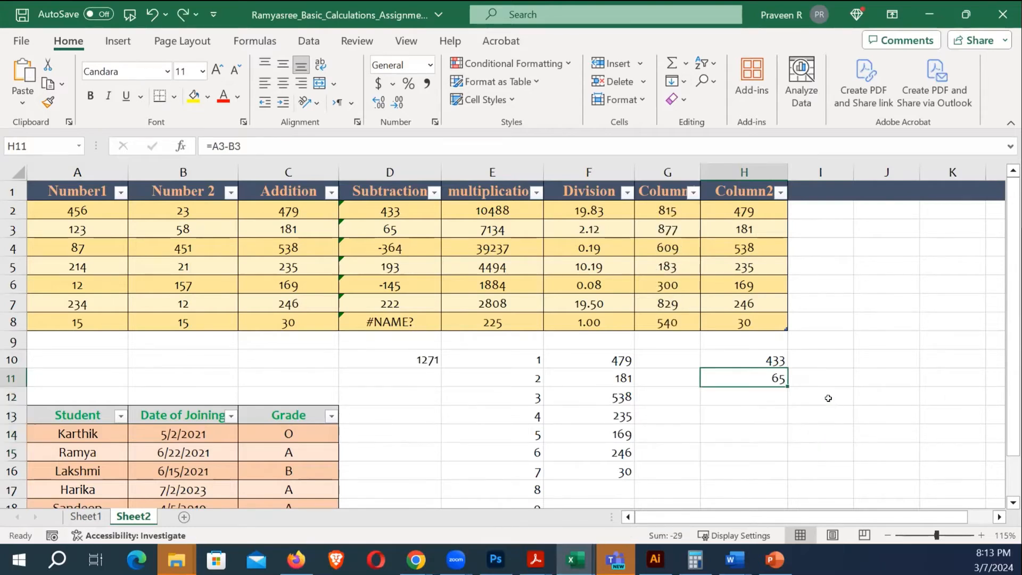
{"action": "left_click", "coordinate": [827, 398]}
{"action": "key", "text": "ctrl+z"}
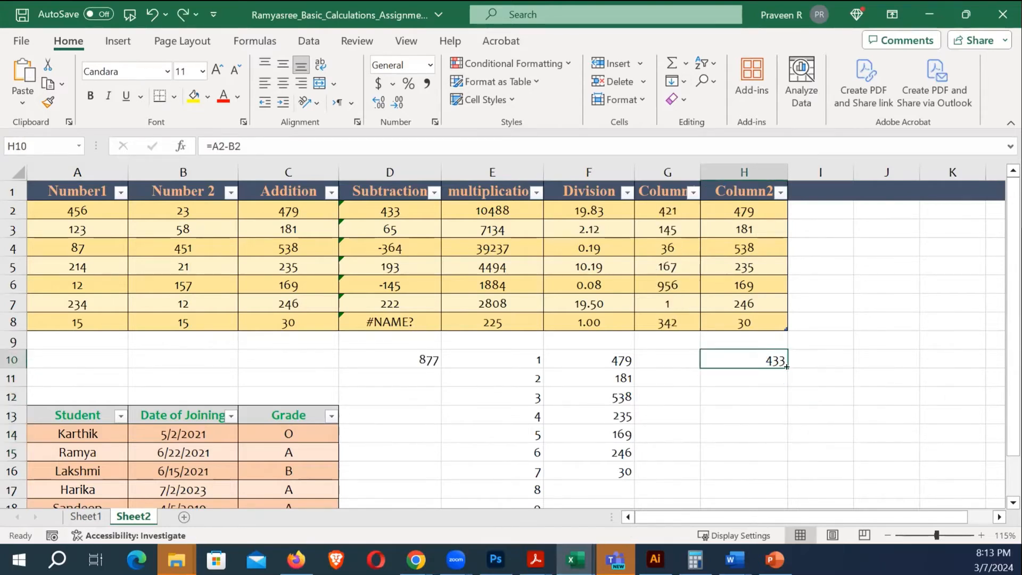
Fill =A2-B2 down H10:H16 (433 to 0) and compare with F2's structured division formula
{"action": "left_click_drag", "start_coordinate": [784, 367], "coordinate": [816, 450]}
{"action": "left_click", "coordinate": [854, 400]}
{"action": "left_click", "coordinate": [780, 398]}
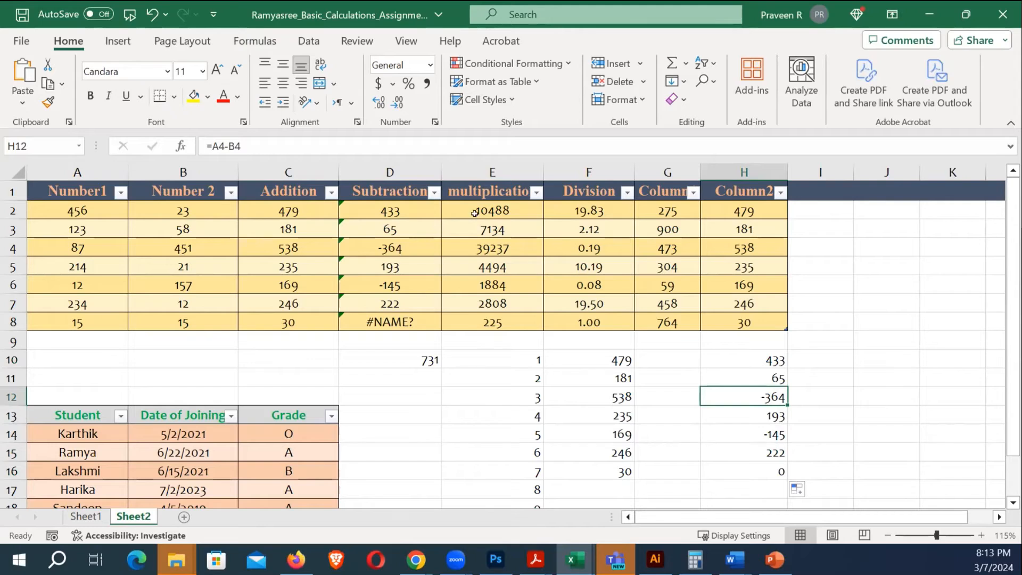
{"action": "left_click", "coordinate": [750, 357]}
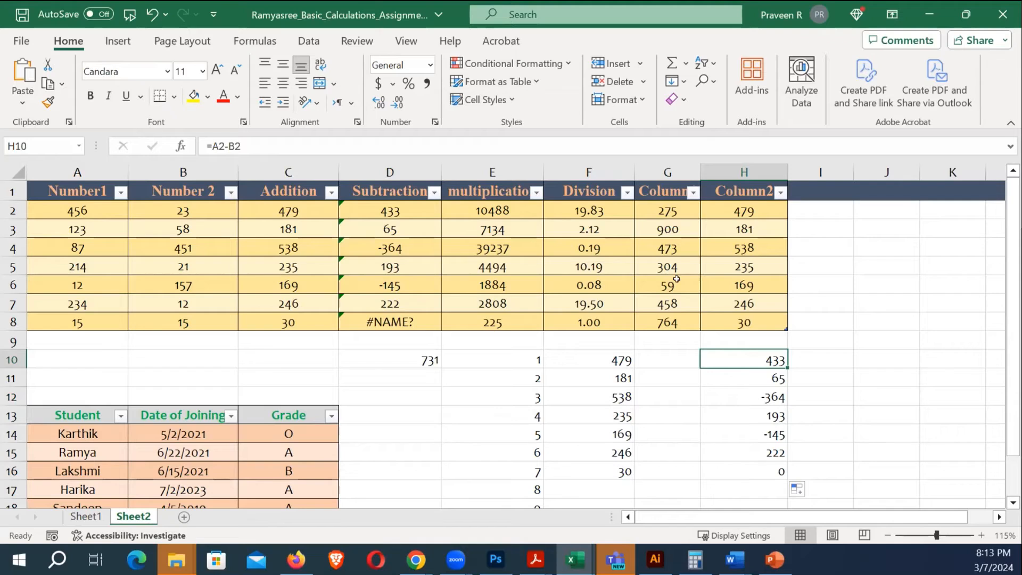
{"action": "left_click", "coordinate": [586, 212]}
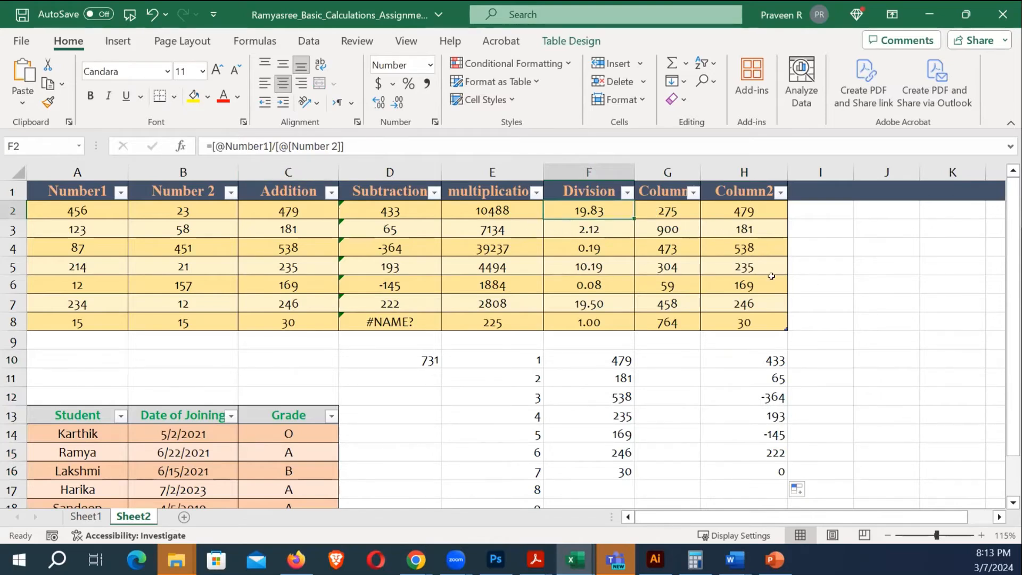
{"action": "left_click", "coordinate": [849, 364]}
{"action": "scroll", "coordinate": [847, 367], "scroll_direction": "down", "scroll_amount": 2}
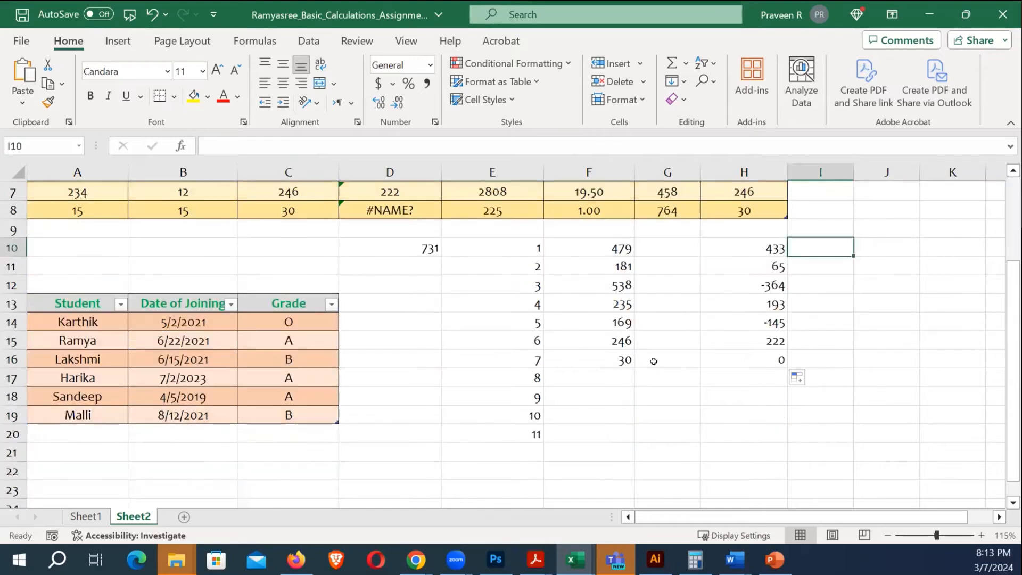
{"action": "scroll", "coordinate": [508, 340], "scroll_direction": "up", "scroll_amount": 2}
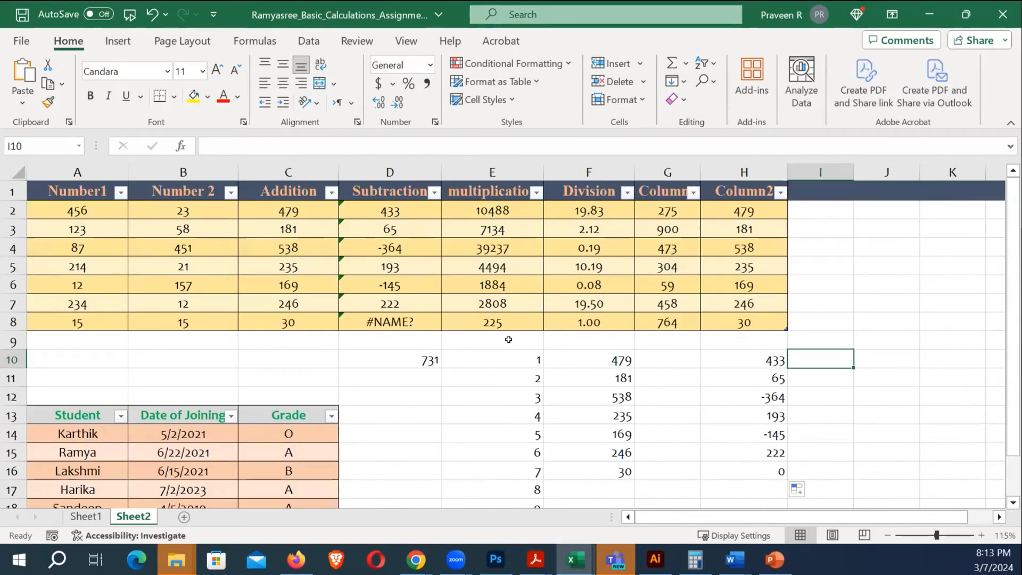
{"action": "scroll", "coordinate": [481, 370], "scroll_direction": "down", "scroll_amount": 2}
{"action": "scroll", "coordinate": [352, 337], "scroll_direction": "up", "scroll_amount": 2}
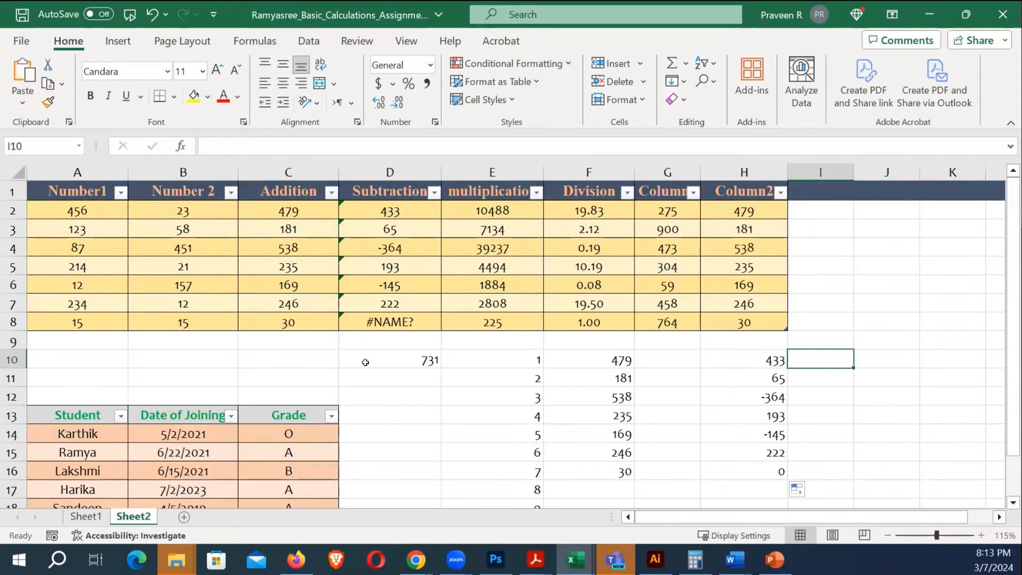
{"action": "scroll", "coordinate": [370, 341], "scroll_direction": "down", "scroll_amount": 1}
{"action": "scroll", "coordinate": [388, 350], "scroll_direction": "up", "scroll_amount": 1}
{"action": "left_click", "coordinate": [305, 452]}
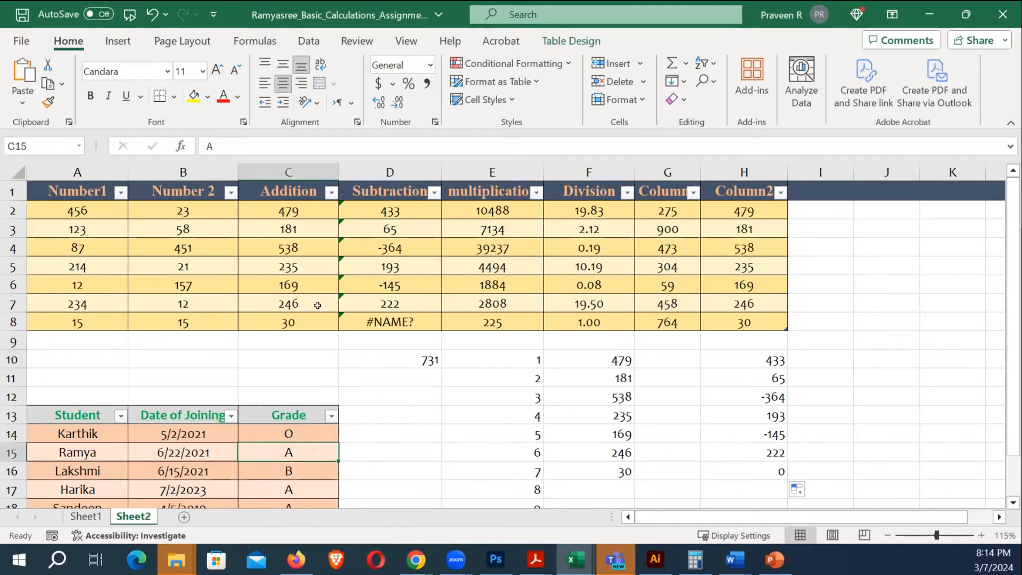
{"action": "left_click", "coordinate": [288, 466]}
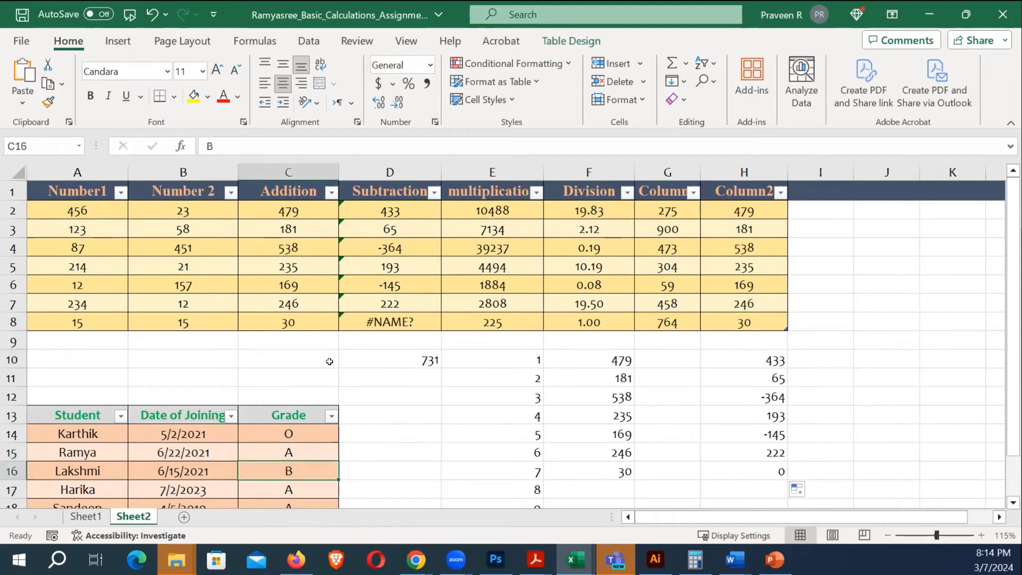
{"action": "scroll", "coordinate": [330, 364], "scroll_direction": "down", "scroll_amount": 1}
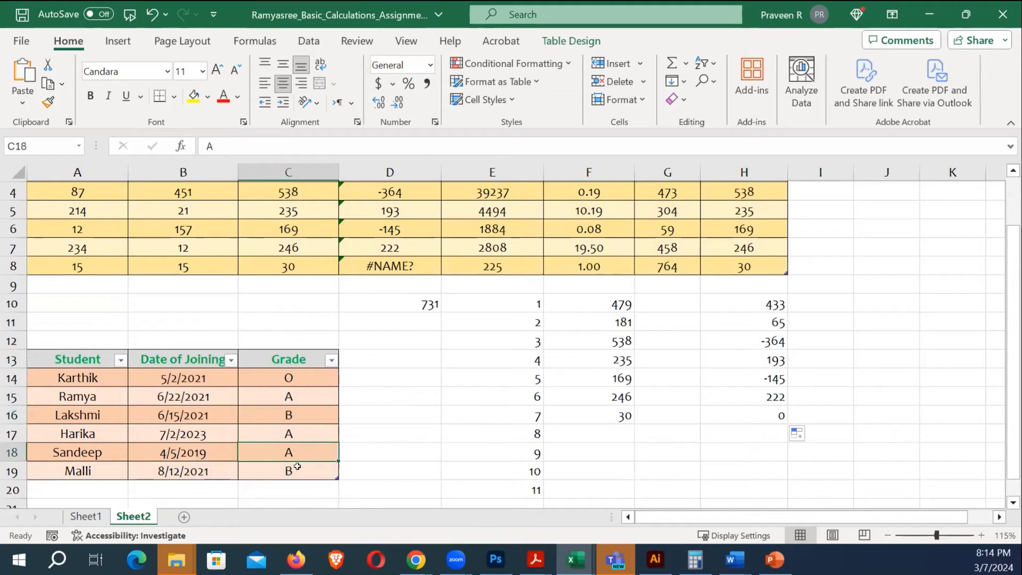
{"action": "left_click", "coordinate": [299, 393]}
{"action": "left_click", "coordinate": [839, 342]}
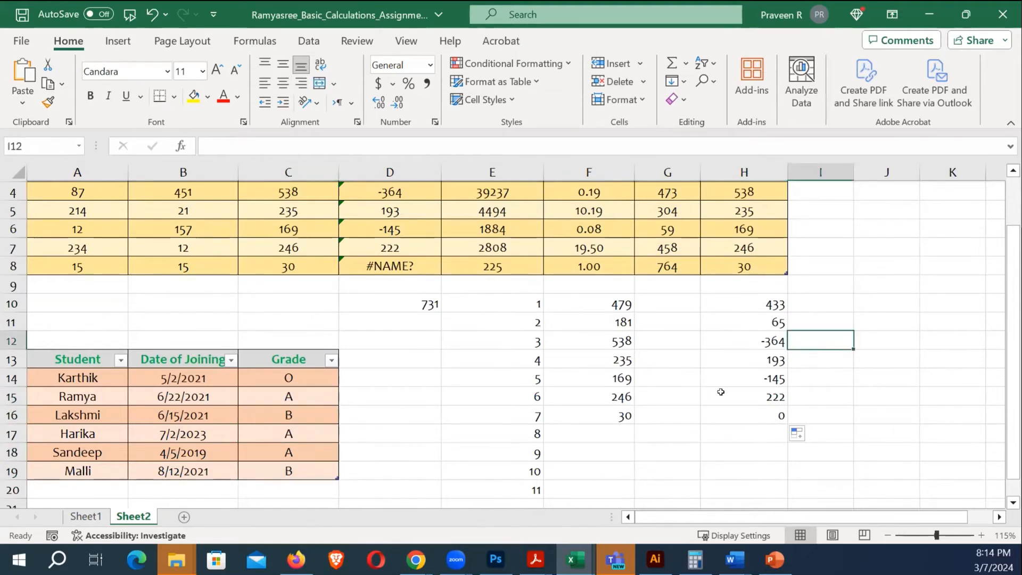
{"action": "left_click", "coordinate": [535, 559]}
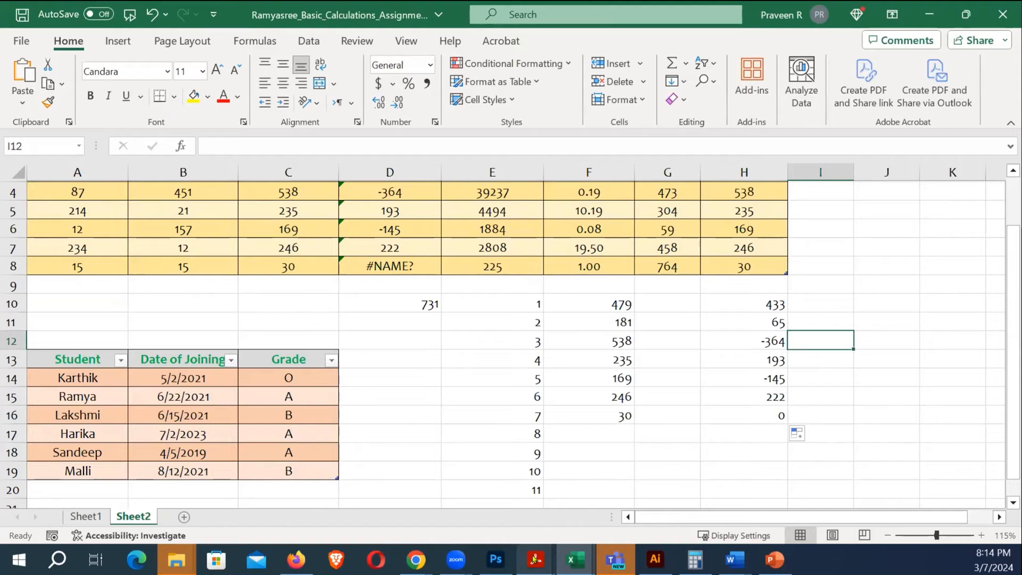
Browse D: > user folder > February 2024 > Learning Resources > Excel and open Microsoft Excel 2019 Fundamentals_Manual.pdf
{"action": "left_click", "coordinate": [549, 468]}
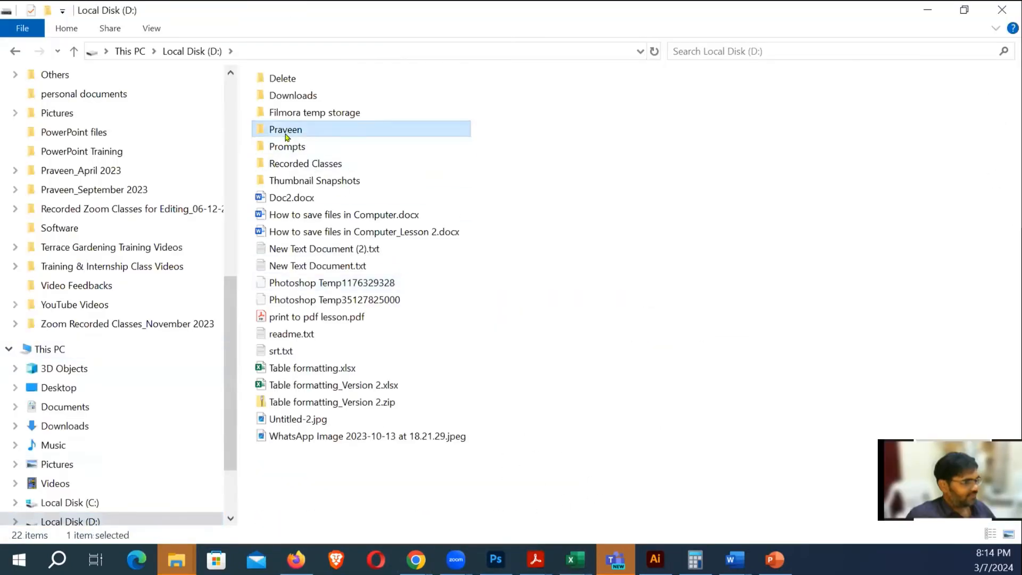
{"action": "double_click", "coordinate": [288, 134]}
{"action": "double_click", "coordinate": [358, 152]}
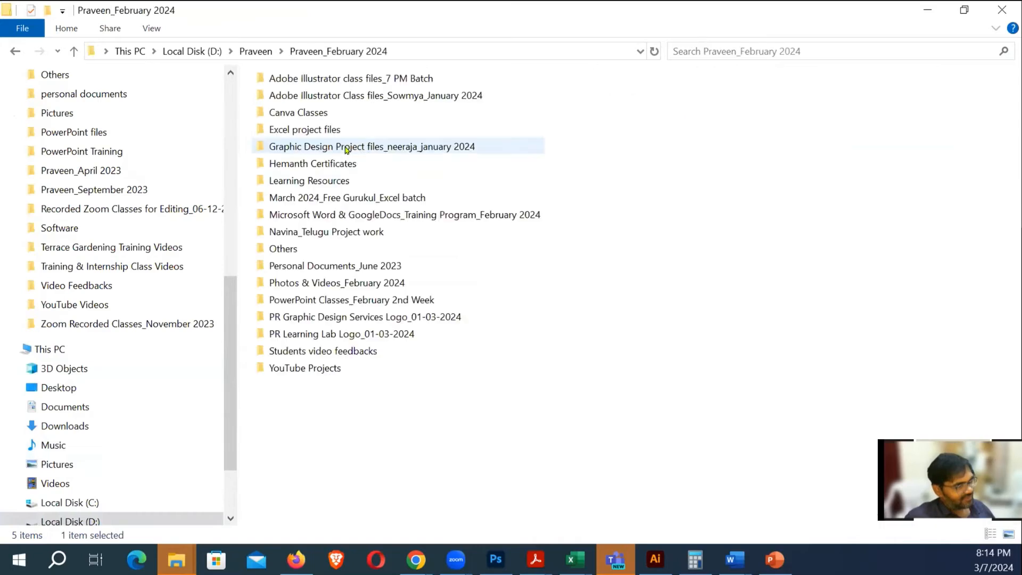
{"action": "double_click", "coordinate": [318, 180]}
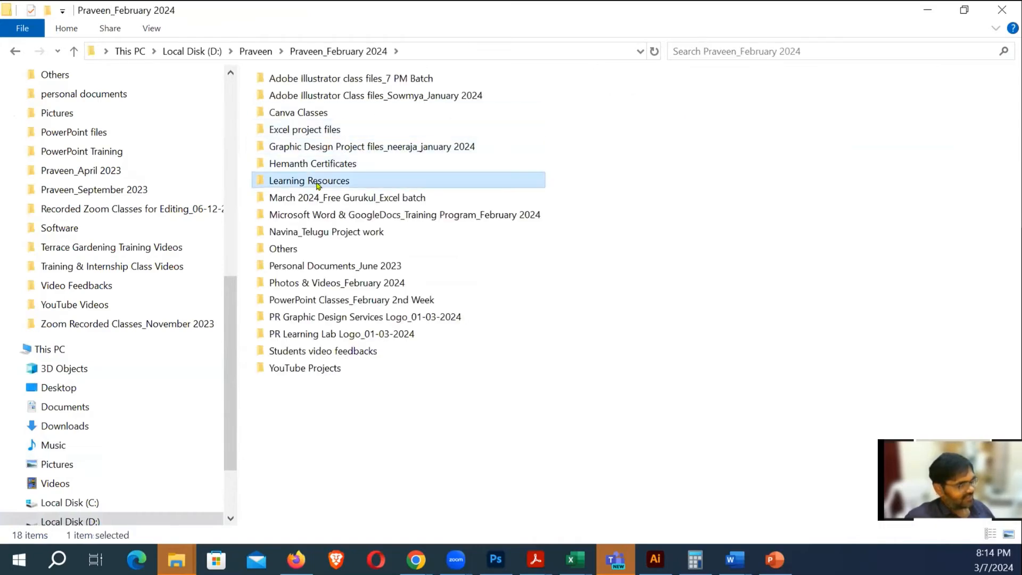
{"action": "double_click", "coordinate": [279, 101]}
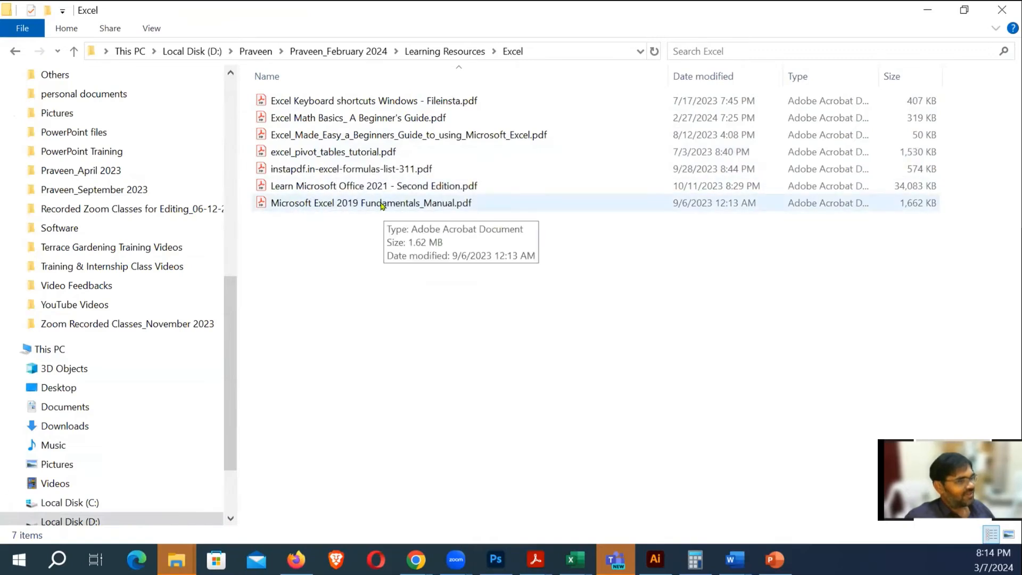
{"action": "double_click", "coordinate": [378, 206]}
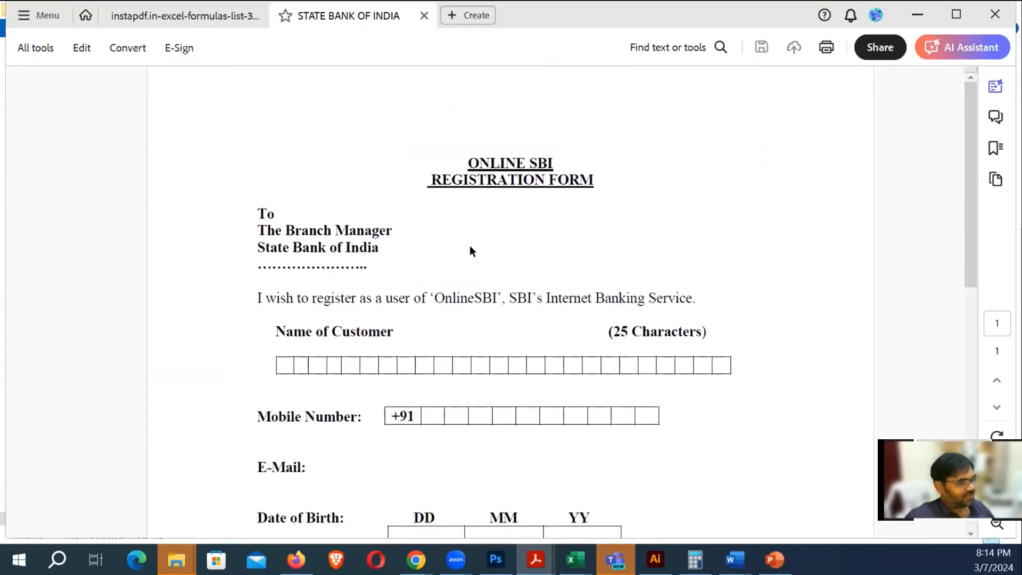
Scroll the manual from its cover through pages 15–18 to section C, AutoSum
{"action": "scroll", "coordinate": [469, 245], "scroll_direction": "down", "scroll_amount": 3}
{"action": "scroll", "coordinate": [469, 244], "scroll_direction": "down", "scroll_amount": 5}
{"action": "scroll", "coordinate": [470, 243], "scroll_direction": "down", "scroll_amount": 20}
{"action": "scroll", "coordinate": [468, 245], "scroll_direction": "down", "scroll_amount": 20}
{"action": "scroll", "coordinate": [470, 247], "scroll_direction": "down", "scroll_amount": 15}
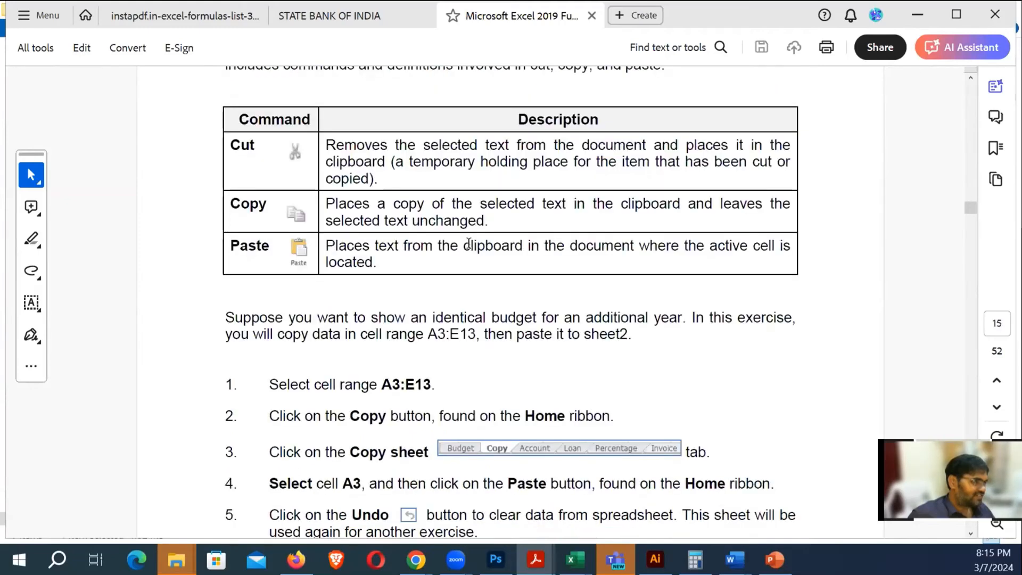
{"action": "scroll", "coordinate": [530, 255], "scroll_direction": "down", "scroll_amount": 4}
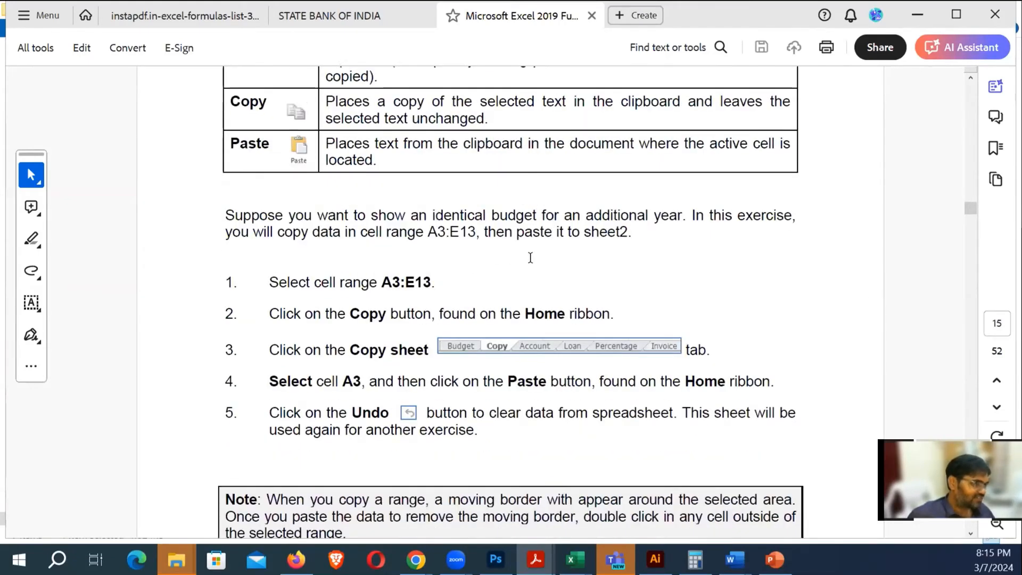
{"action": "scroll", "coordinate": [530, 259], "scroll_direction": "down", "scroll_amount": 10}
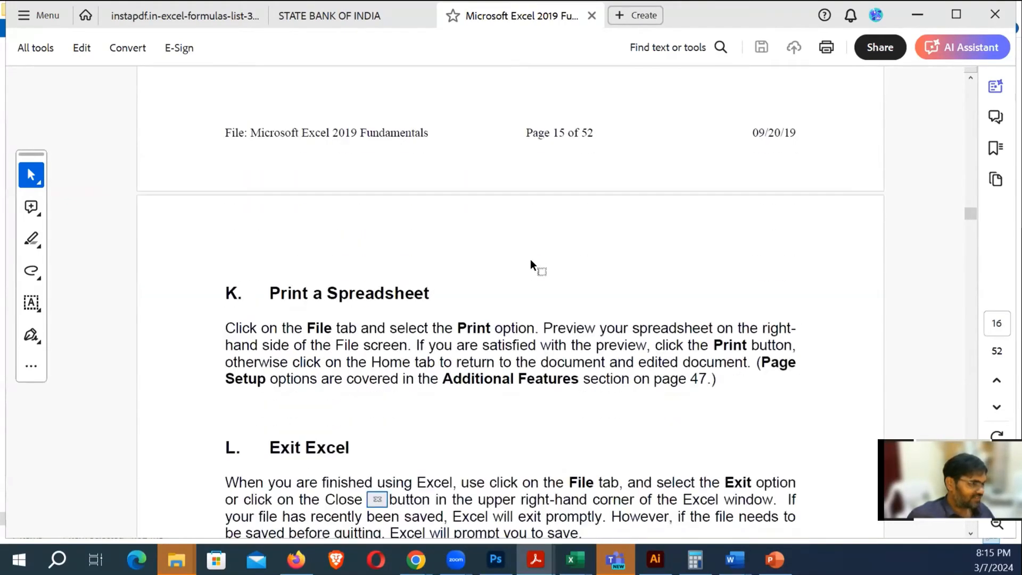
{"action": "scroll", "coordinate": [530, 259], "scroll_direction": "up", "scroll_amount": 13}
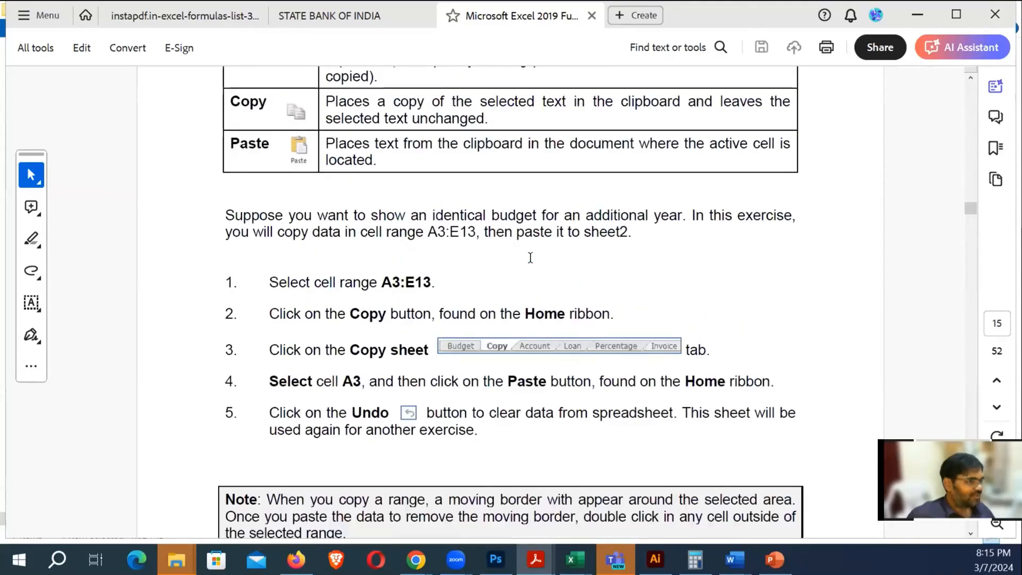
{"action": "scroll", "coordinate": [530, 258], "scroll_direction": "up", "scroll_amount": 1}
{"action": "scroll", "coordinate": [530, 258], "scroll_direction": "down", "scroll_amount": 10}
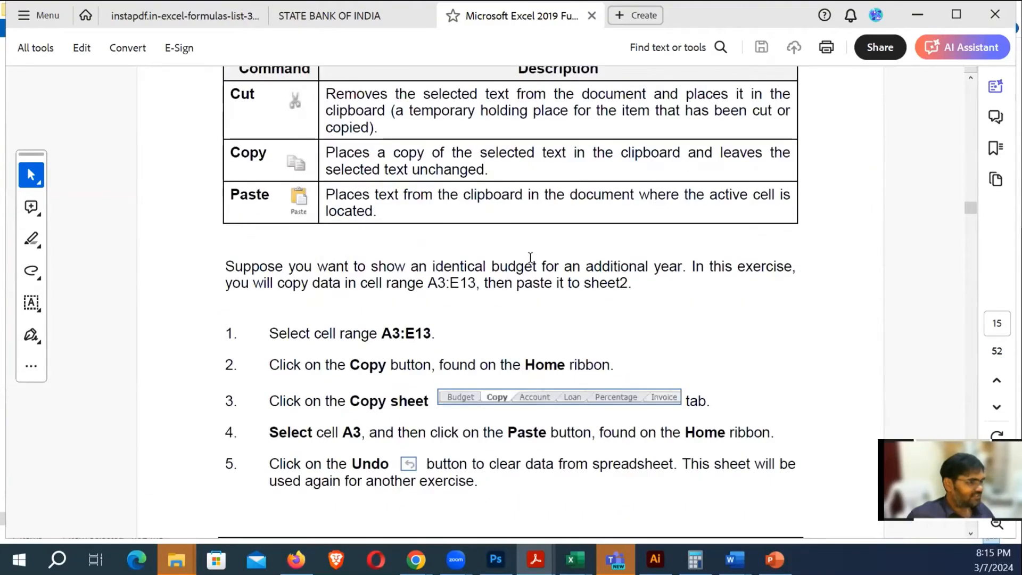
{"action": "scroll", "coordinate": [530, 258], "scroll_direction": "down", "scroll_amount": 20}
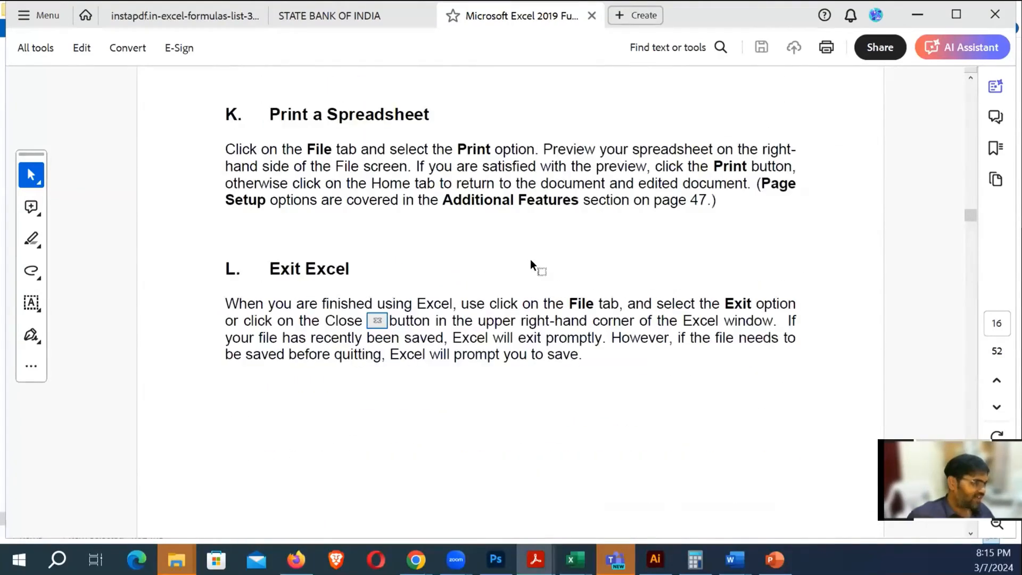
{"action": "scroll", "coordinate": [530, 259], "scroll_direction": "down", "scroll_amount": 3}
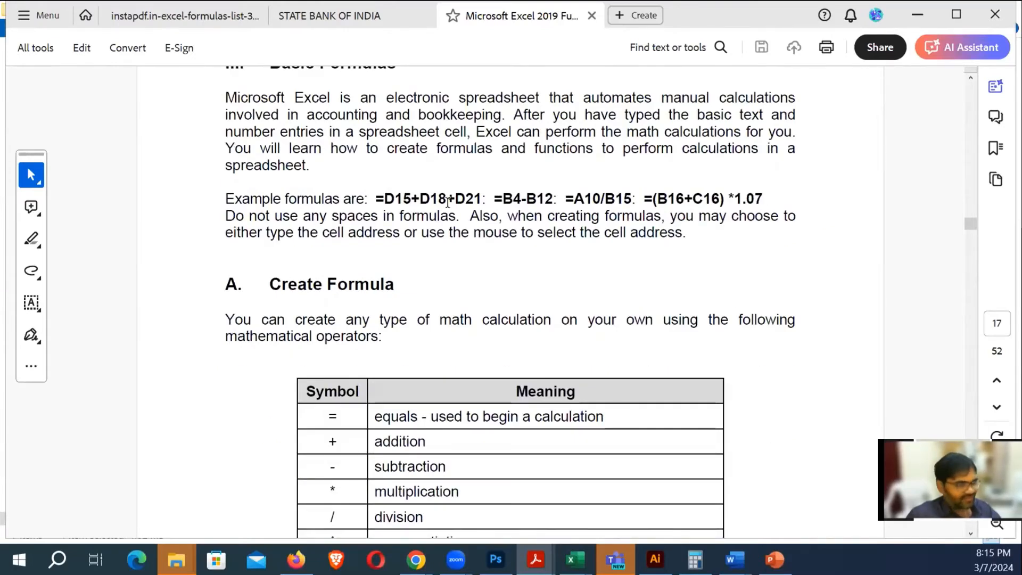
{"action": "scroll", "coordinate": [509, 313], "scroll_direction": "down", "scroll_amount": 2}
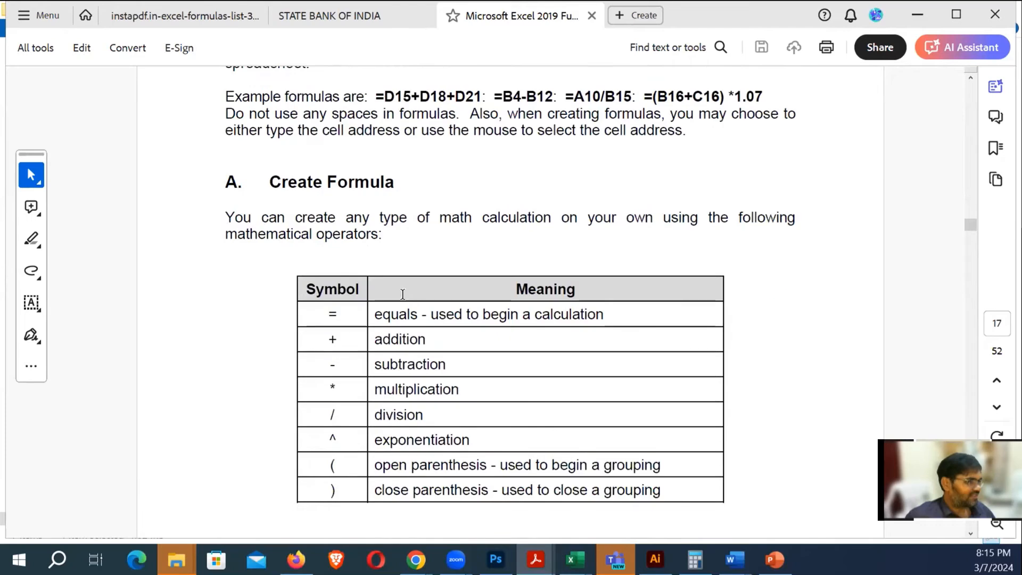
{"action": "scroll", "coordinate": [430, 327], "scroll_direction": "down", "scroll_amount": 1}
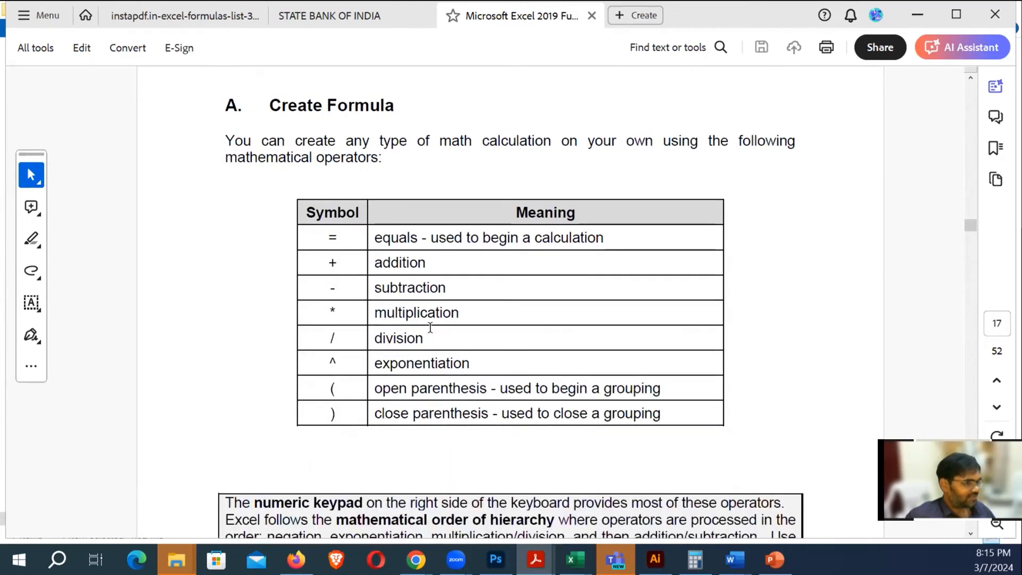
{"action": "scroll", "coordinate": [479, 336], "scroll_direction": "down", "scroll_amount": 3}
{"action": "scroll", "coordinate": [478, 333], "scroll_direction": "down", "scroll_amount": 4}
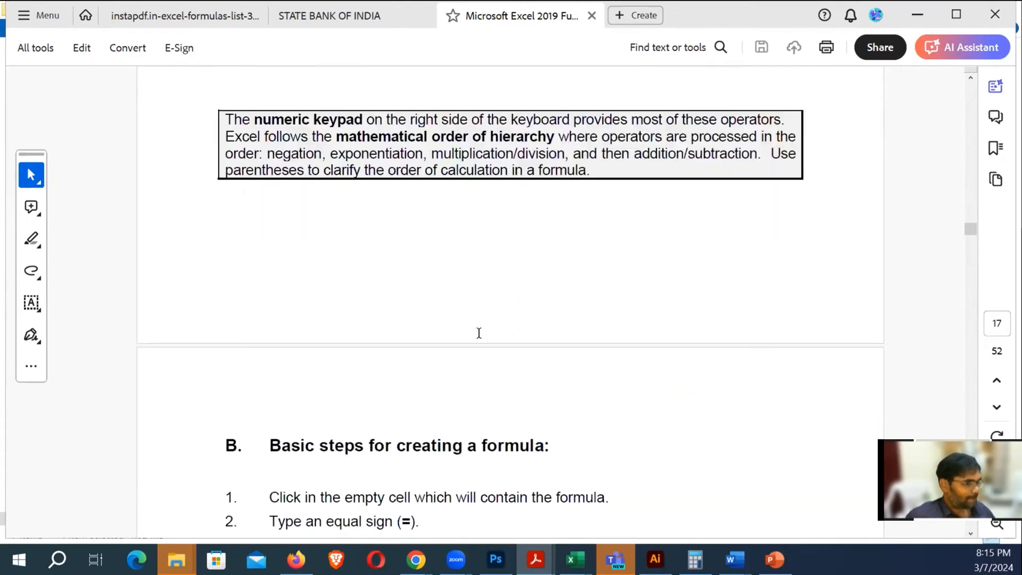
{"action": "scroll", "coordinate": [478, 333], "scroll_direction": "down", "scroll_amount": 1}
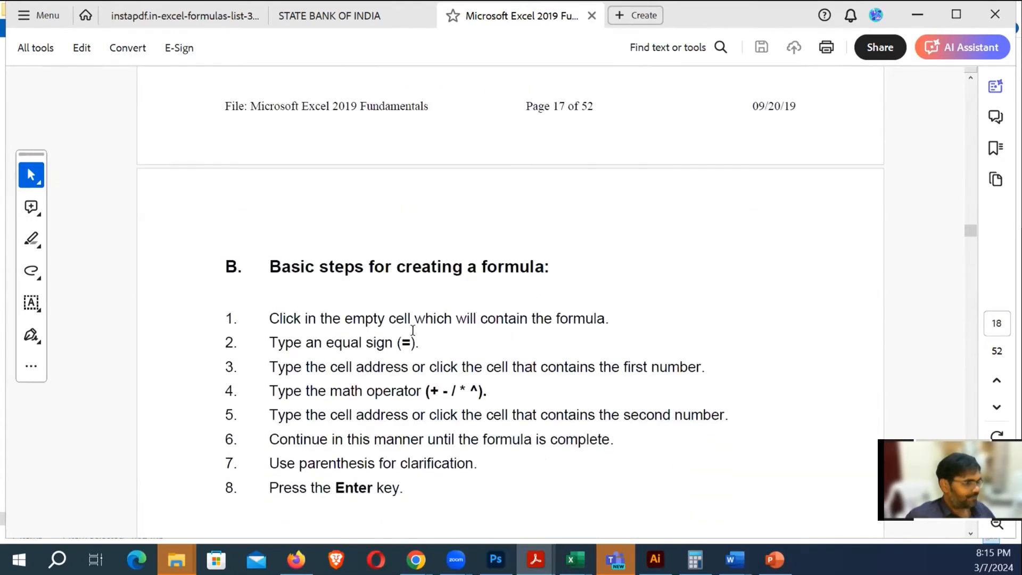
{"action": "scroll", "coordinate": [412, 330], "scroll_direction": "down", "scroll_amount": 5}
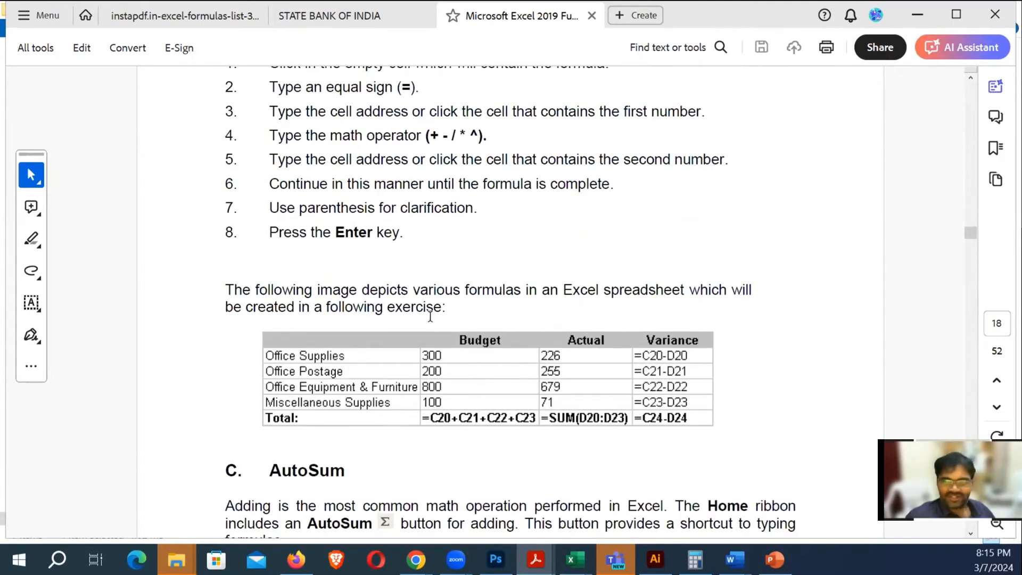
{"action": "scroll", "coordinate": [483, 335], "scroll_direction": "down", "scroll_amount": 1}
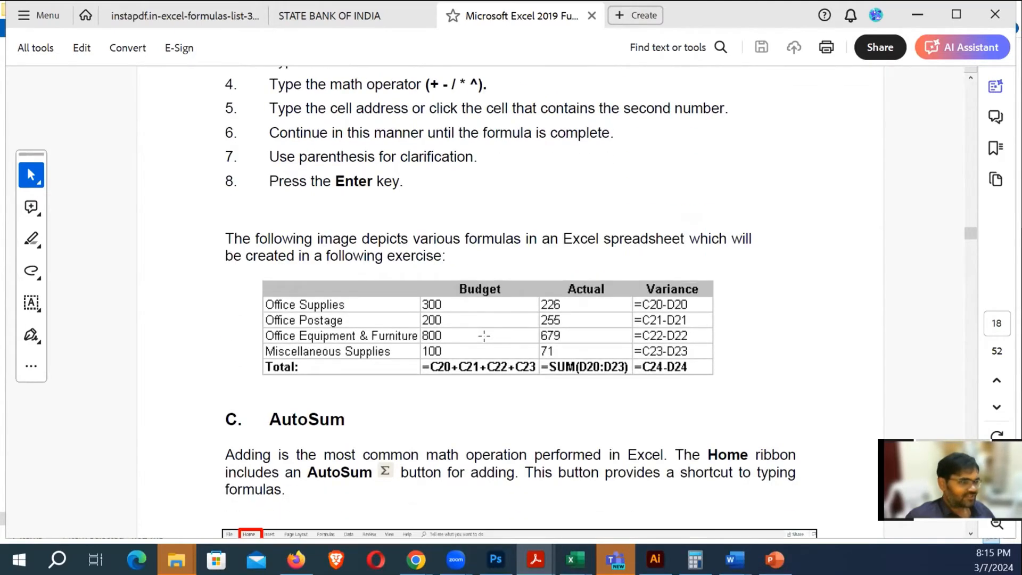
{"action": "scroll", "coordinate": [484, 335], "scroll_direction": "down", "scroll_amount": 1}
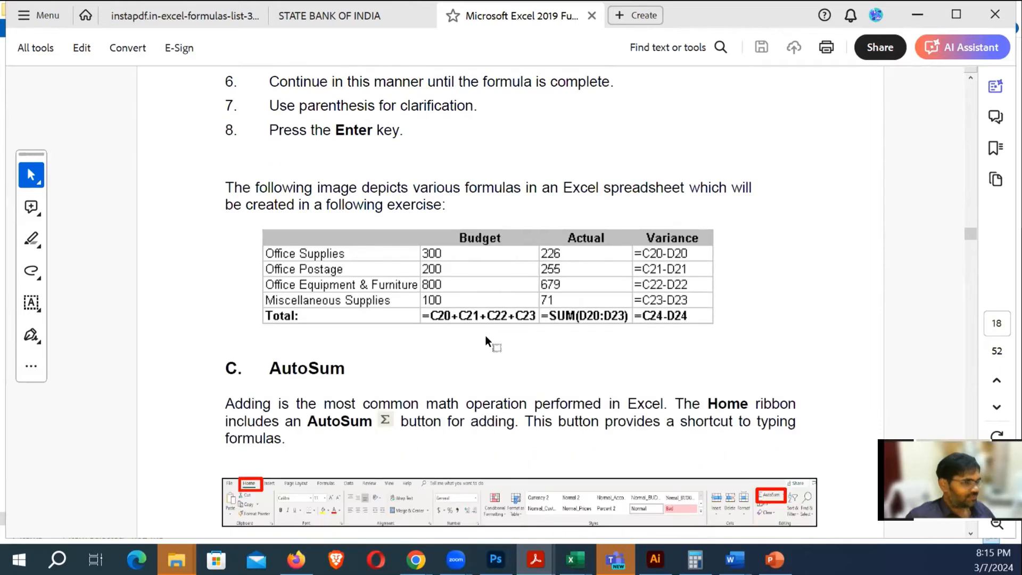
{"action": "scroll", "coordinate": [484, 335], "scroll_direction": "down", "scroll_amount": 1}
{"action": "scroll", "coordinate": [484, 336], "scroll_direction": "down", "scroll_amount": 3}
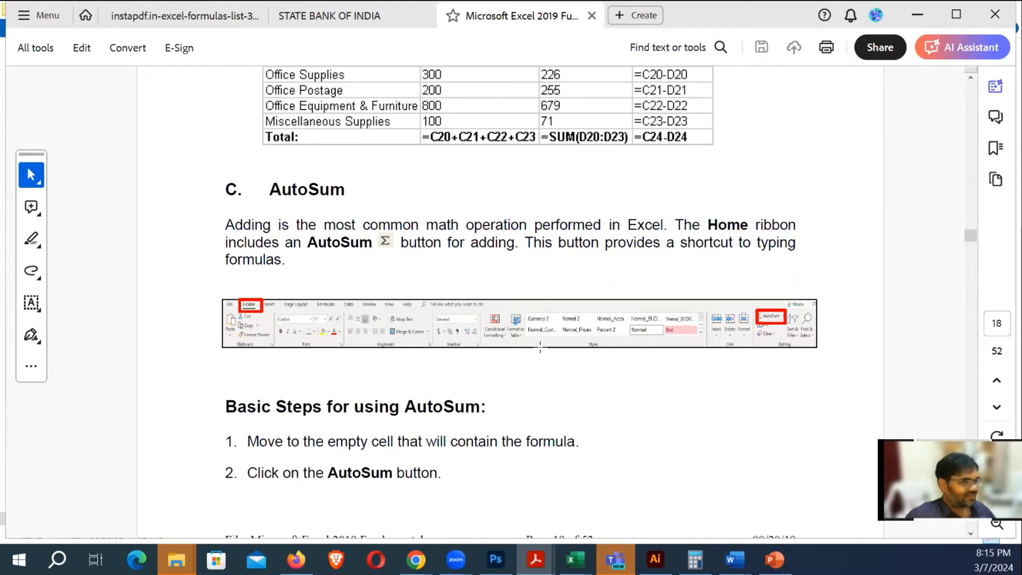
{"action": "scroll", "coordinate": [482, 330], "scroll_direction": "down", "scroll_amount": 6}
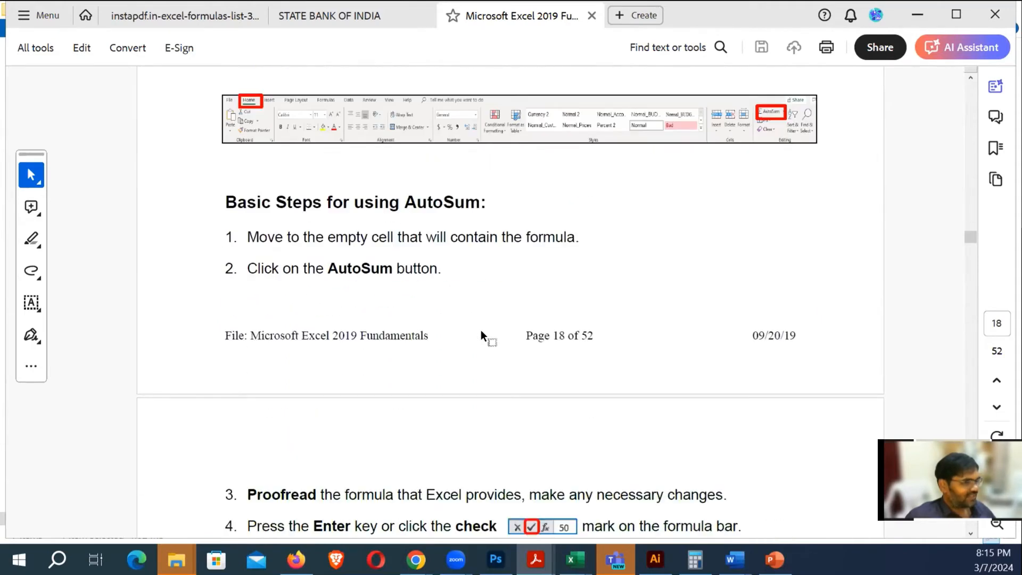
{"action": "scroll", "coordinate": [481, 330], "scroll_direction": "down", "scroll_amount": 2}
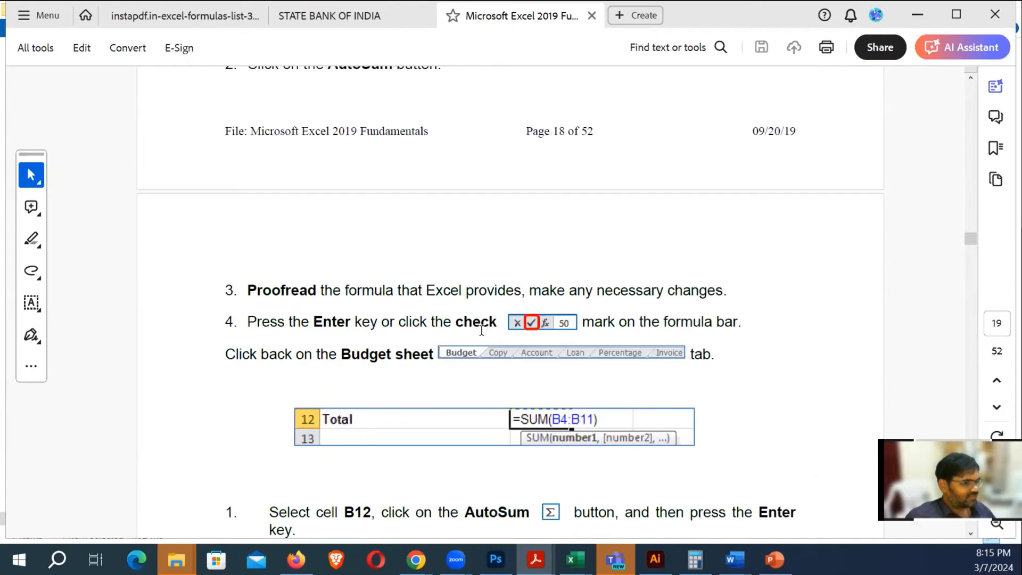
{"action": "scroll", "coordinate": [482, 330], "scroll_direction": "up", "scroll_amount": 1}
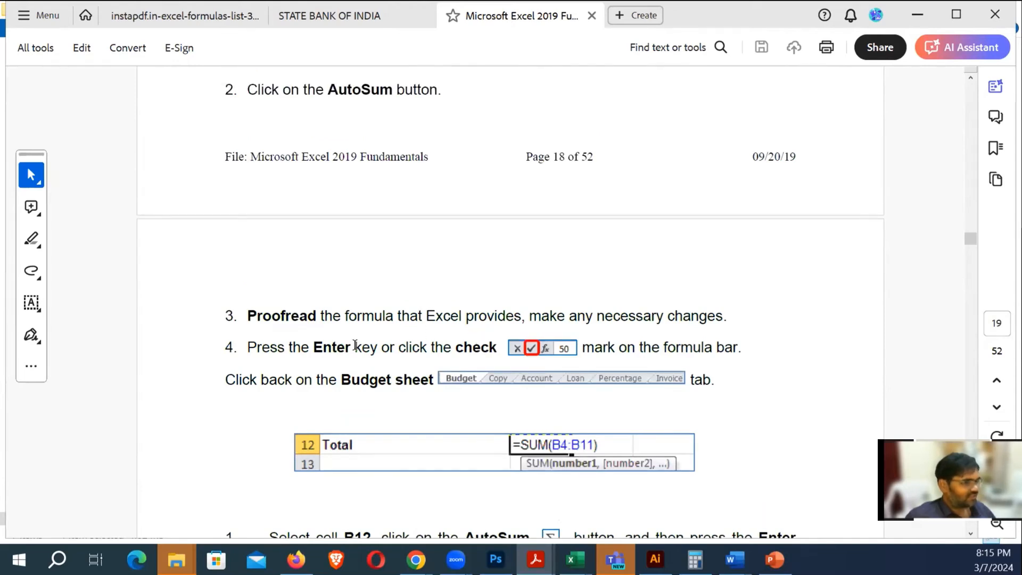
{"action": "scroll", "coordinate": [479, 340], "scroll_direction": "up", "scroll_amount": 4}
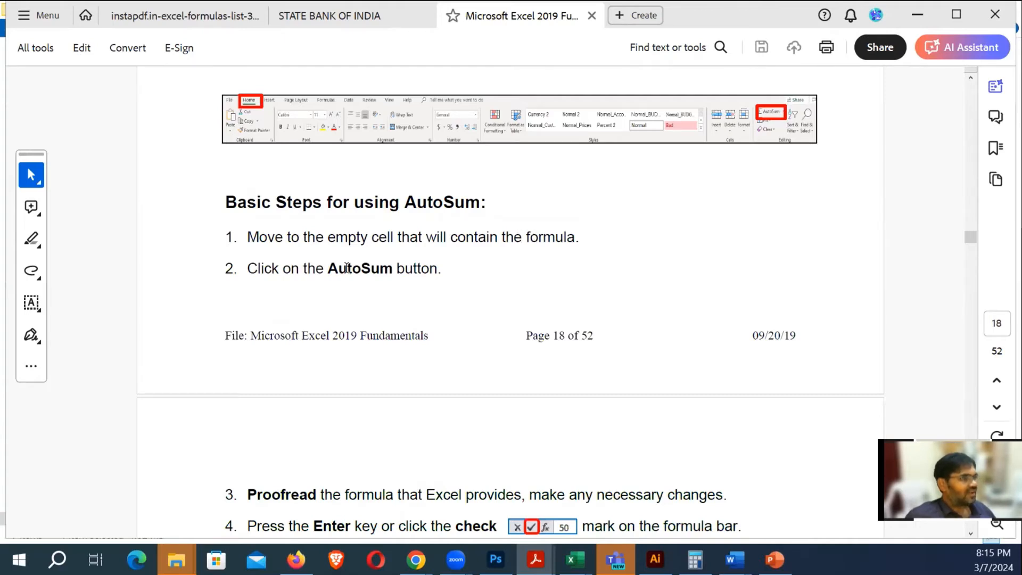
{"action": "scroll", "coordinate": [386, 266], "scroll_direction": "down", "scroll_amount": 3}
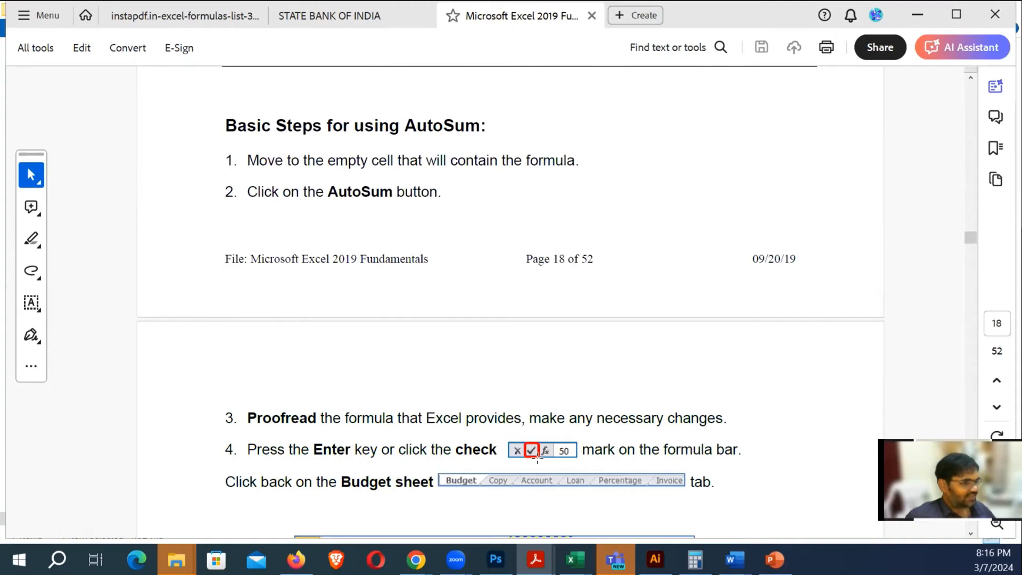
{"action": "scroll", "coordinate": [381, 452], "scroll_direction": "down", "scroll_amount": 3}
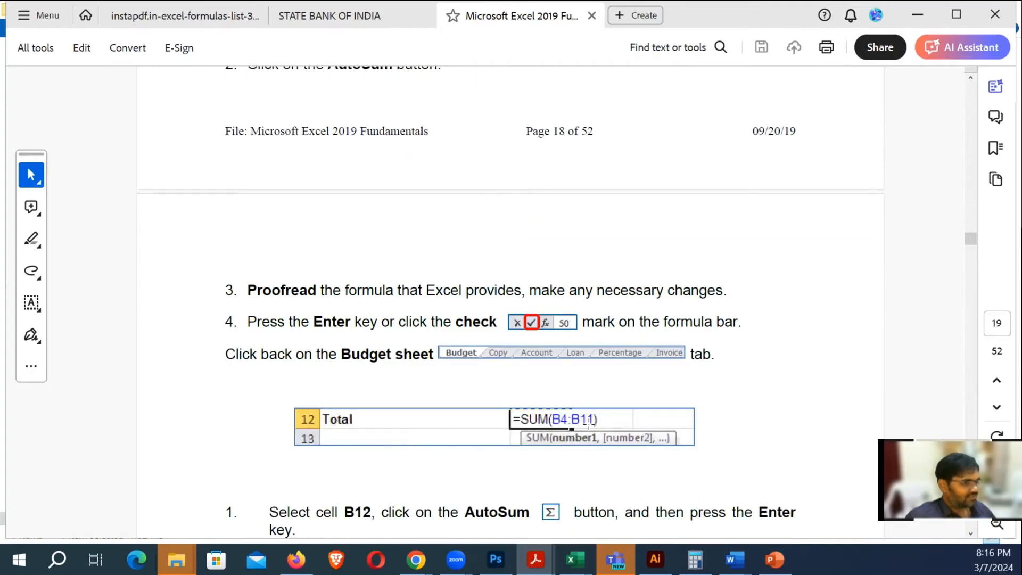
{"action": "scroll", "coordinate": [585, 435], "scroll_direction": "down", "scroll_amount": 1}
{"action": "scroll", "coordinate": [584, 436], "scroll_direction": "down", "scroll_amount": 1}
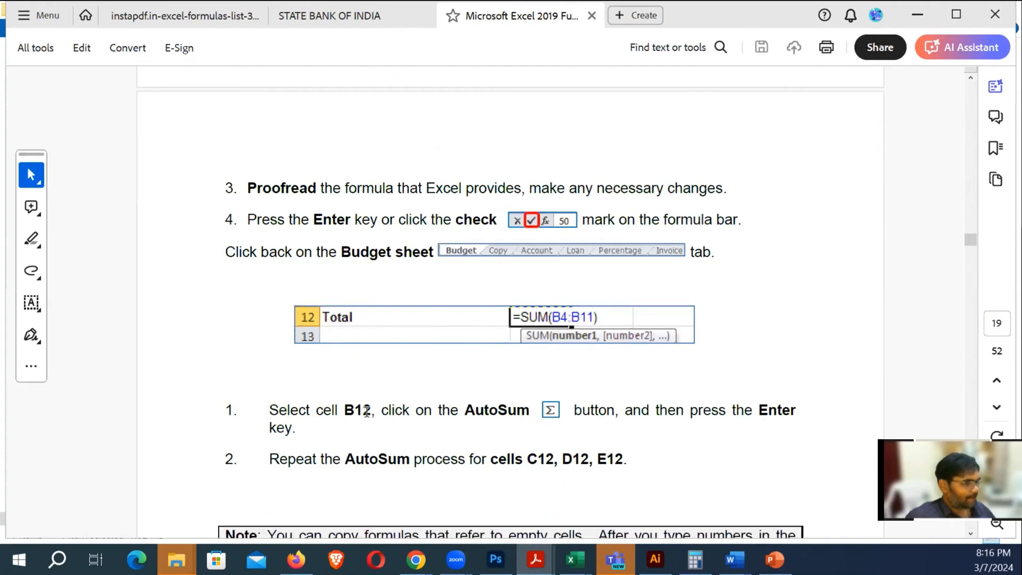
{"action": "scroll", "coordinate": [367, 411], "scroll_direction": "up", "scroll_amount": 1}
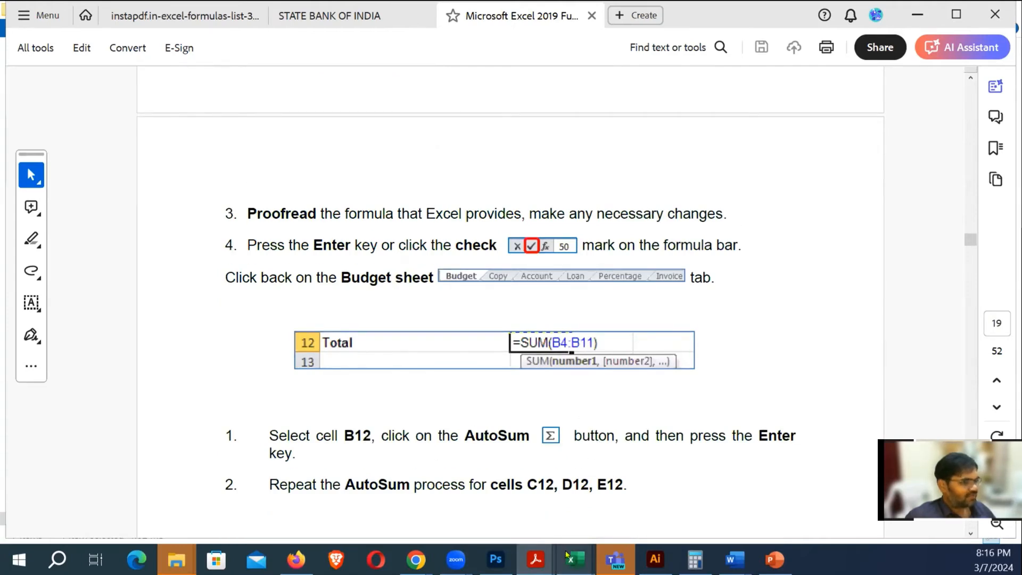
Back in the workbook, AutoSum B2:B9 so the Number 2 column totals 737 in B9
{"action": "mouse_move", "coordinate": [568, 557]}
{"action": "left_click", "coordinate": [590, 485]}
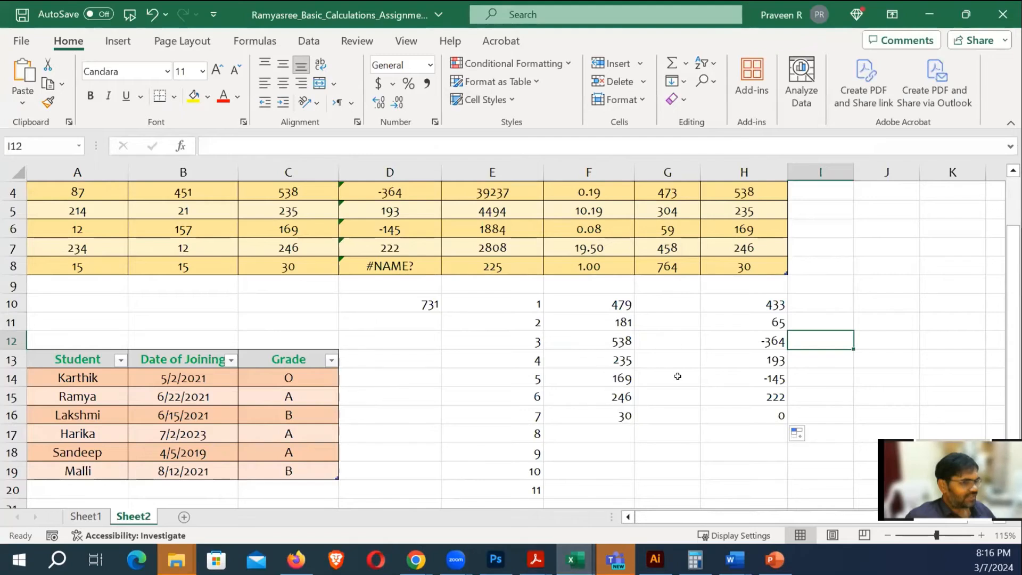
{"action": "scroll", "coordinate": [631, 348], "scroll_direction": "up", "scroll_amount": 1}
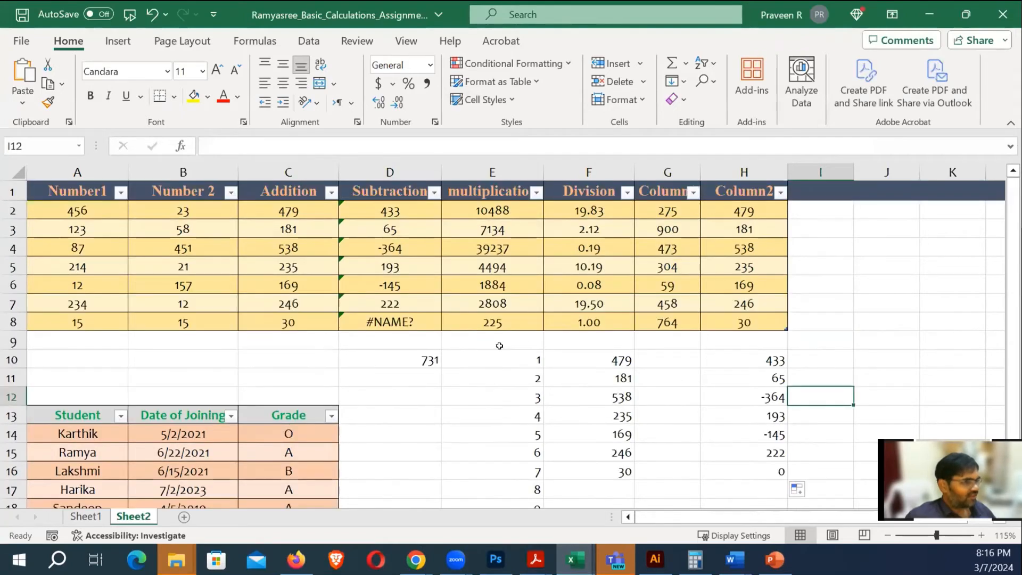
{"action": "left_click_drag", "start_coordinate": [193, 211], "coordinate": [197, 341]}
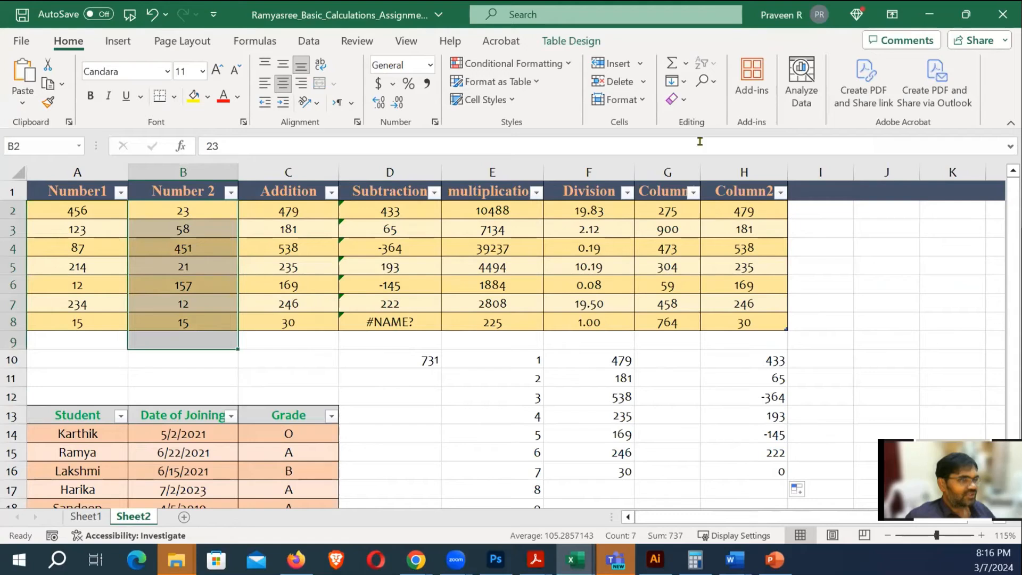
{"action": "left_click", "coordinate": [672, 63]}
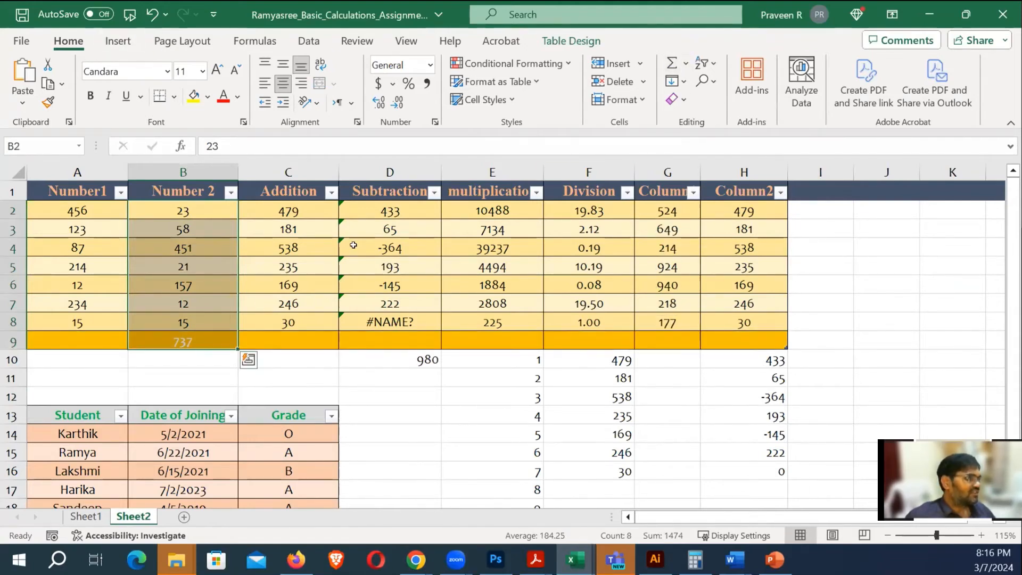
{"action": "left_click", "coordinate": [208, 359]}
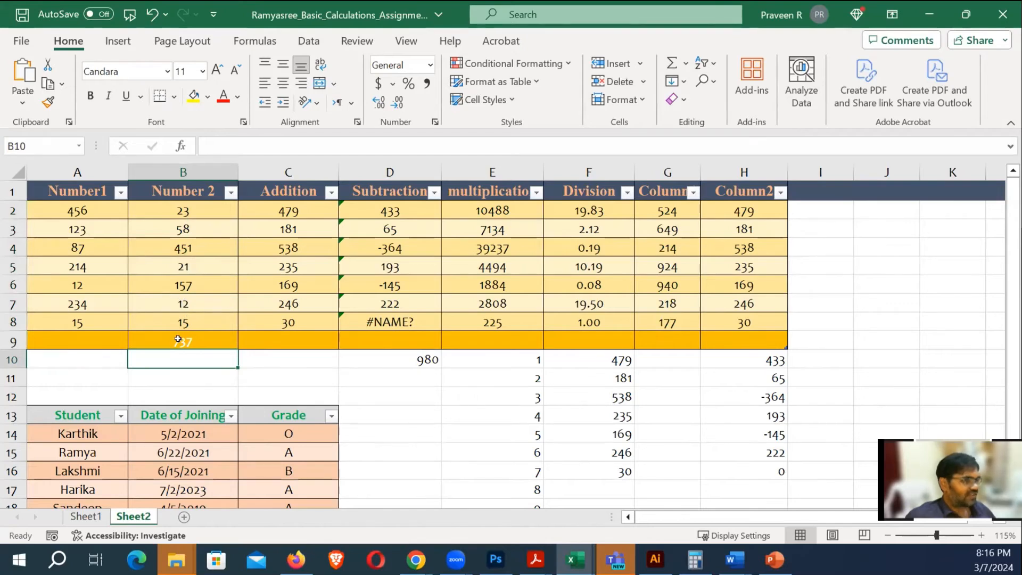
{"action": "scroll", "coordinate": [471, 314], "scroll_direction": "down", "scroll_amount": 2}
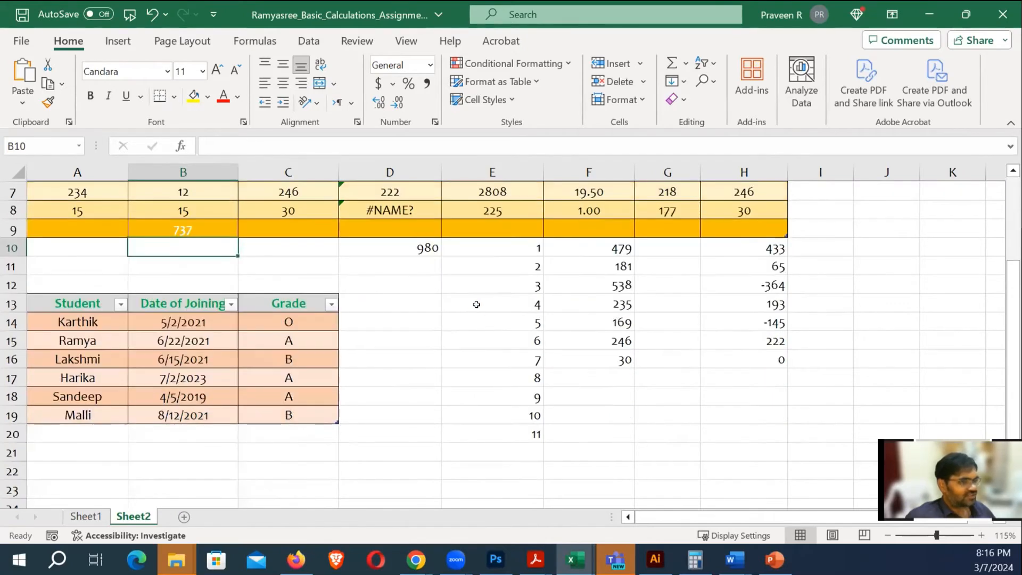
Cut the subtraction results from H10:H16 and paste them into G10:G16
{"action": "left_click", "coordinate": [603, 246]}
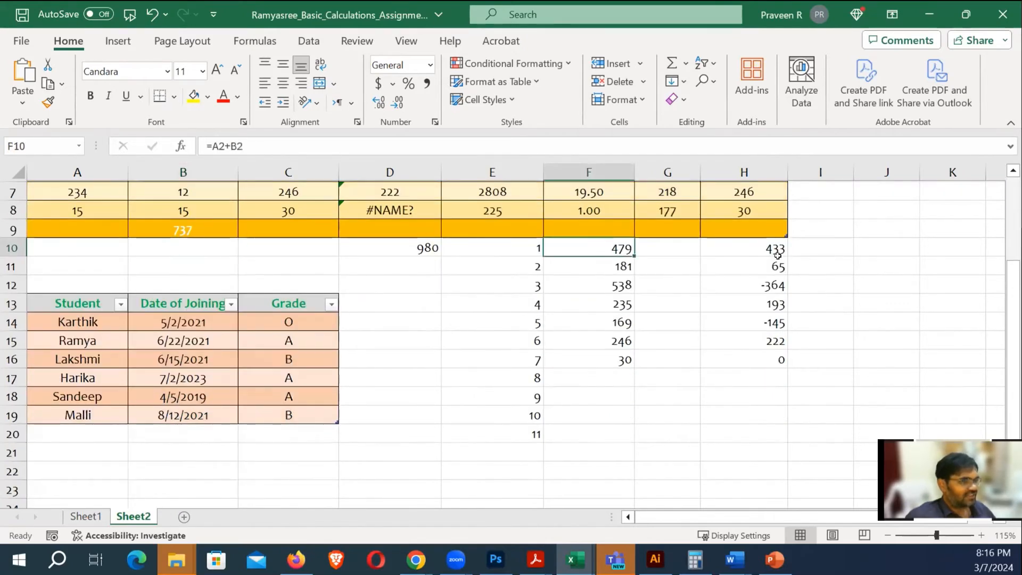
{"action": "left_click_drag", "start_coordinate": [771, 250], "coordinate": [793, 372]}
{"action": "key", "text": "ctrl+x"}
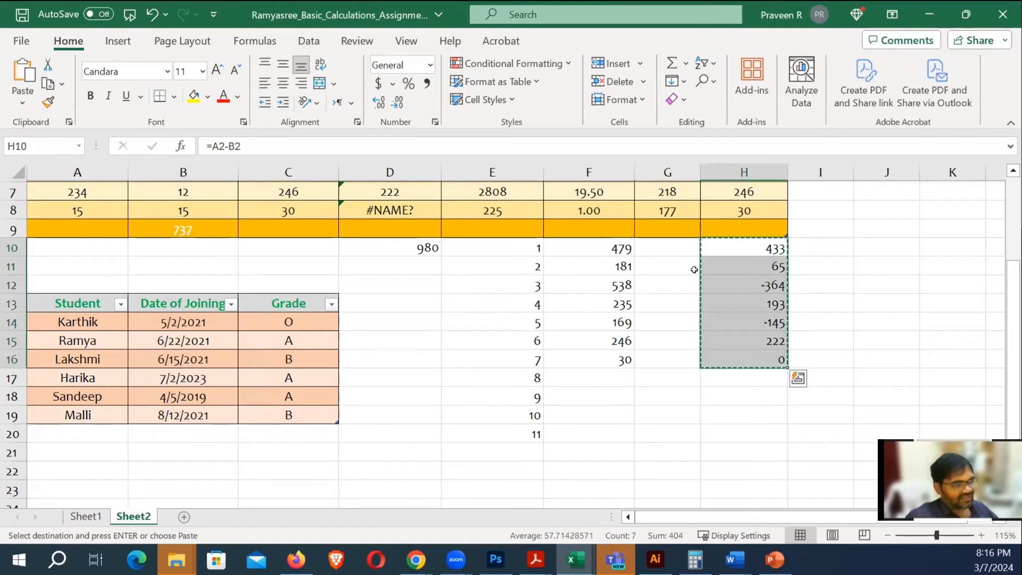
{"action": "left_click", "coordinate": [677, 247]}
{"action": "key", "text": "ctrl+v"}
{"action": "left_click", "coordinate": [790, 301]}
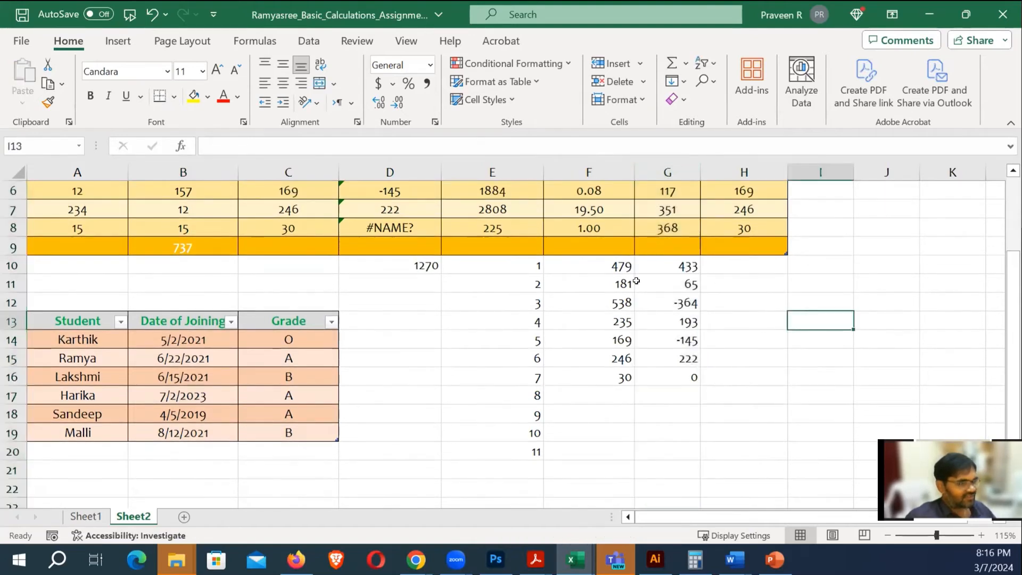
AutoSum columns F and G into H10:H16, giving 912, 246, 174, 428, 24, 468 and 30
{"action": "left_click", "coordinate": [612, 265]}
{"action": "left_click_drag", "start_coordinate": [669, 265], "coordinate": [727, 267]}
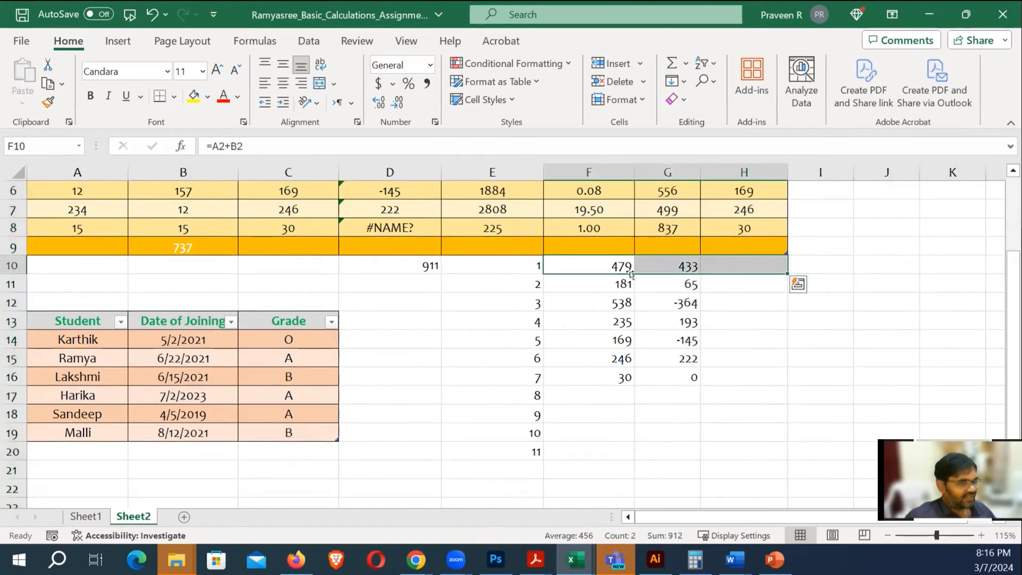
{"action": "left_click", "coordinate": [825, 346]}
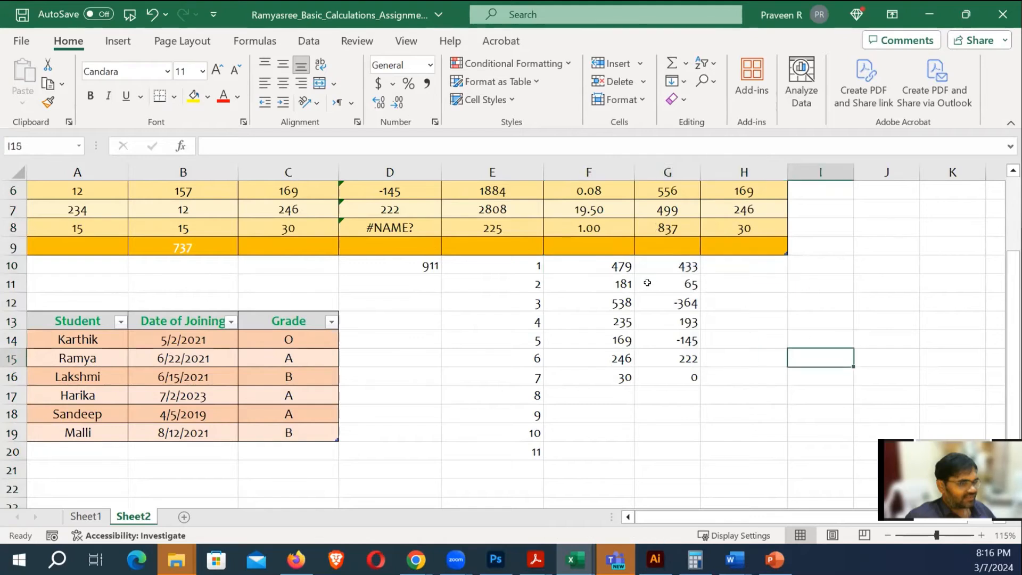
{"action": "left_click_drag", "start_coordinate": [623, 270], "coordinate": [716, 270]}
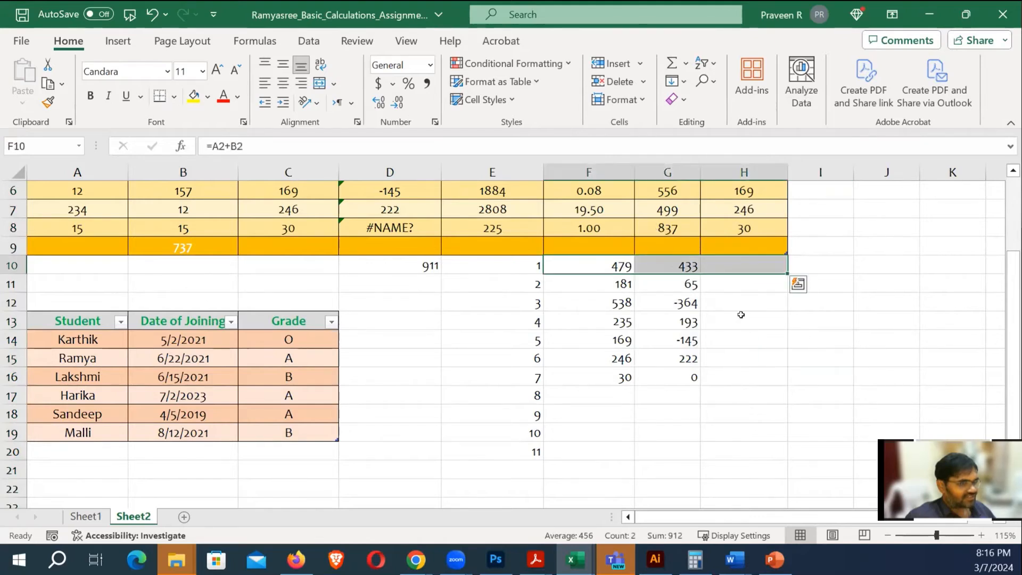
{"action": "left_click", "coordinate": [671, 63]}
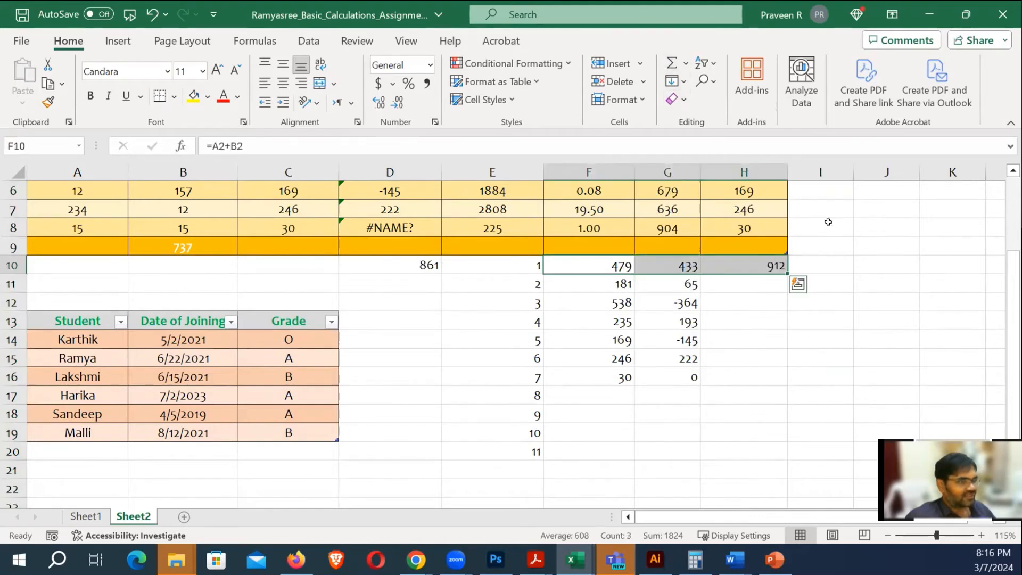
{"action": "left_click", "coordinate": [886, 264]}
{"action": "left_click", "coordinate": [752, 264]}
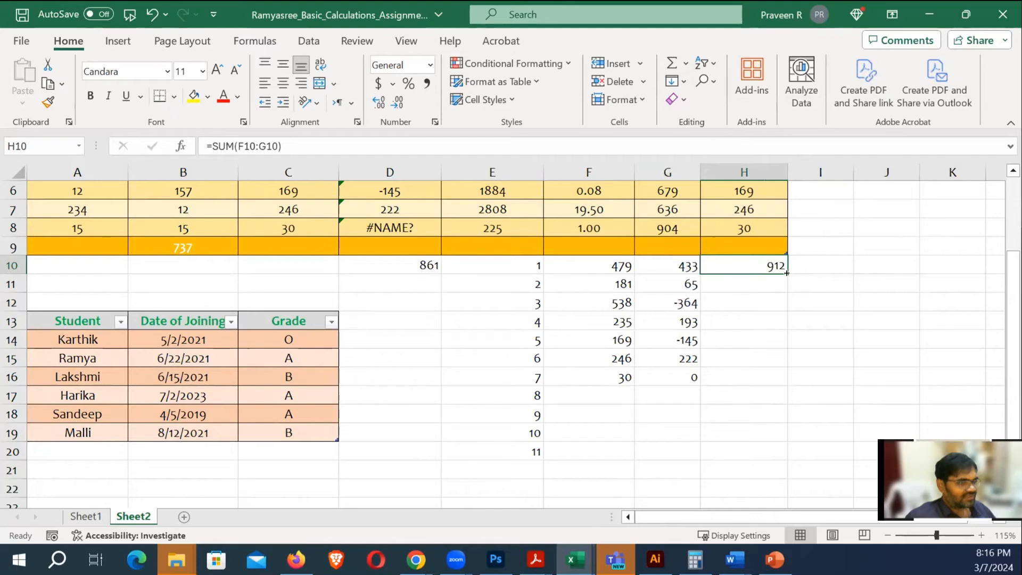
{"action": "left_click_drag", "start_coordinate": [601, 266], "coordinate": [732, 368]}
{"action": "left_click", "coordinate": [671, 62]}
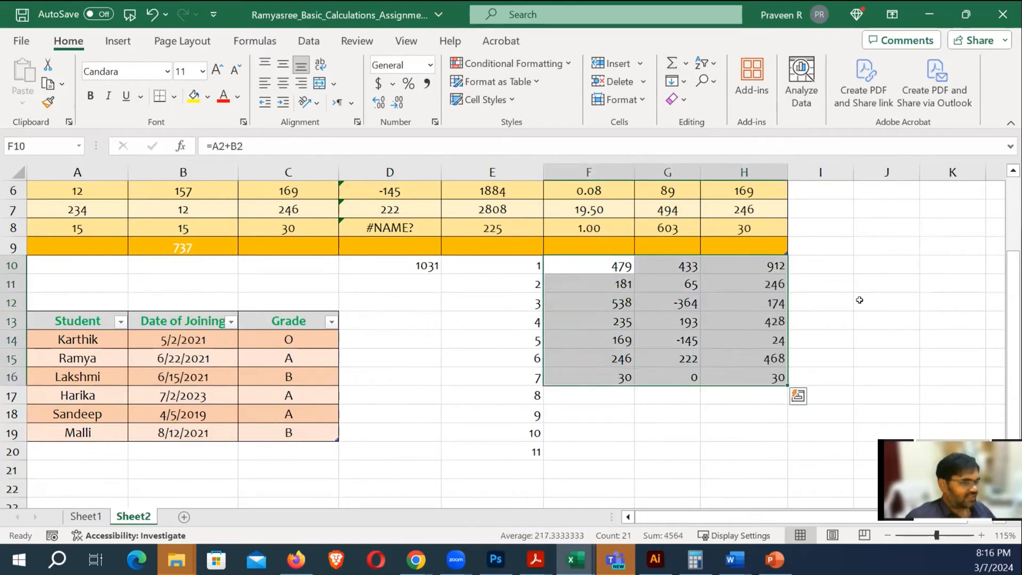
{"action": "left_click", "coordinate": [859, 300]}
{"action": "left_click", "coordinate": [754, 283]}
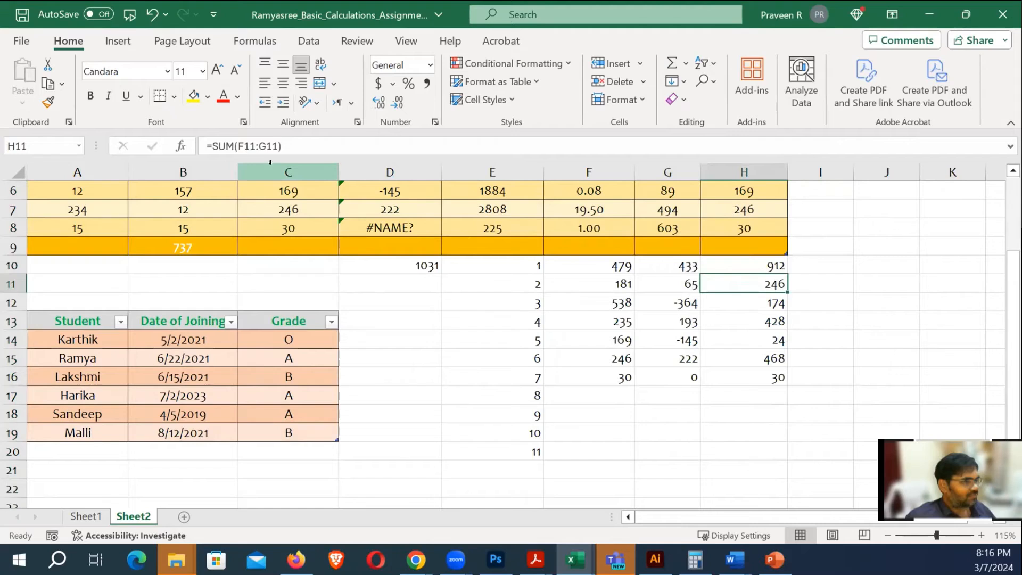
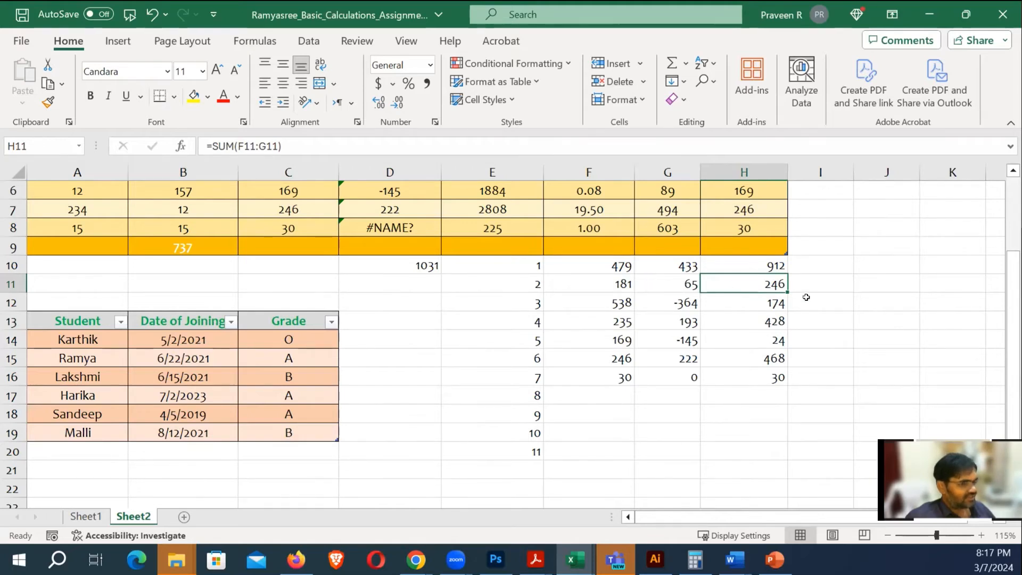
Enter =RANDBETWEEN(501,1000) in C24 on Sheet2, which currently returns 634
{"action": "left_click", "coordinate": [828, 305]}
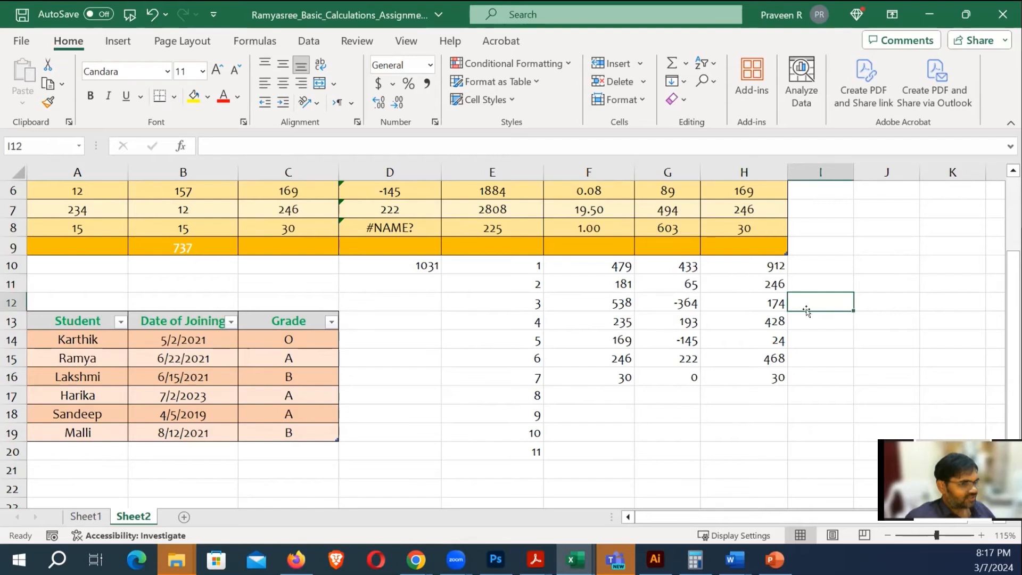
{"action": "scroll", "coordinate": [779, 305], "scroll_direction": "up", "scroll_amount": 1}
{"action": "scroll", "coordinate": [779, 305], "scroll_direction": "down", "scroll_amount": 5}
{"action": "scroll", "coordinate": [779, 305], "scroll_direction": "down", "scroll_amount": 2}
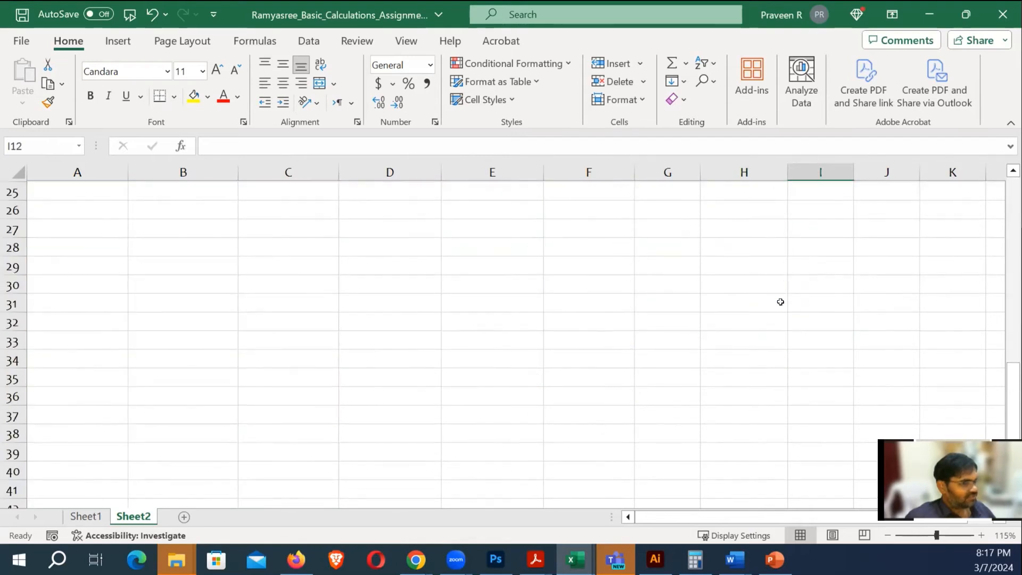
{"action": "scroll", "coordinate": [454, 281], "scroll_direction": "up", "scroll_amount": 2}
{"action": "left_click", "coordinate": [248, 287]}
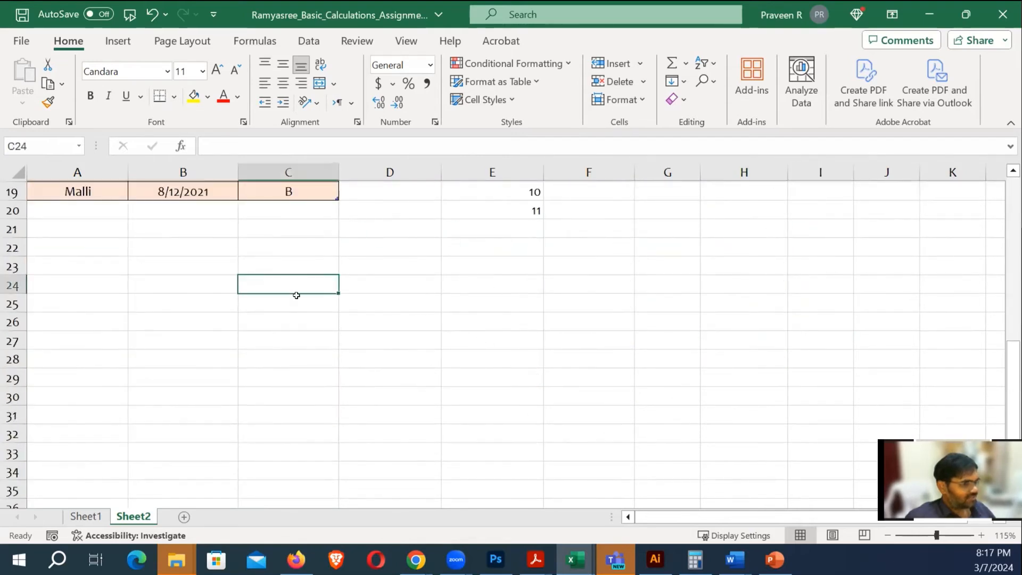
{"action": "type", "text": "=ramnd"}
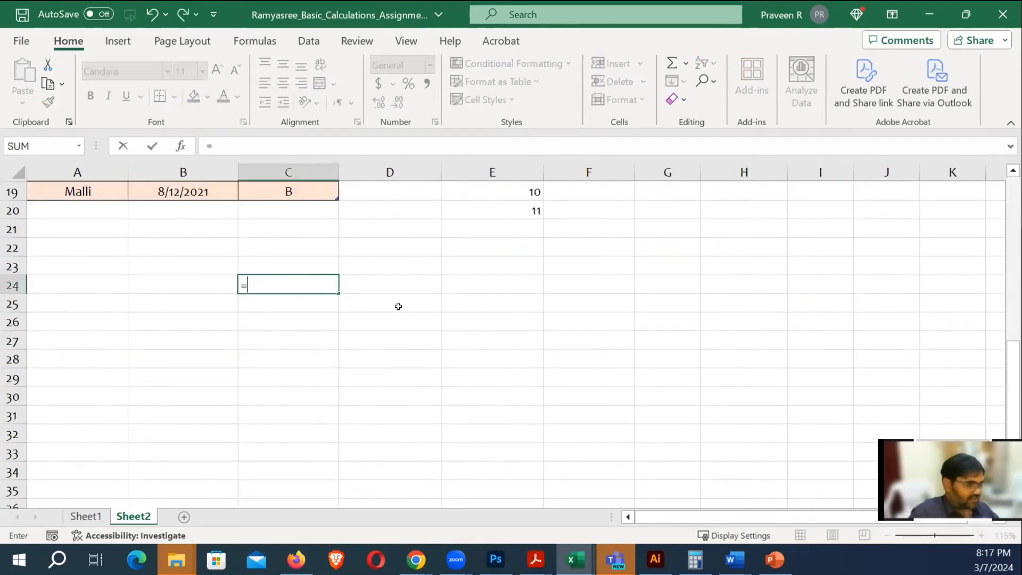
{"action": "key", "text": "BackSpace"}
{"action": "key", "text": "BackSpace"}
{"action": "key", "text": "BackSpace"}
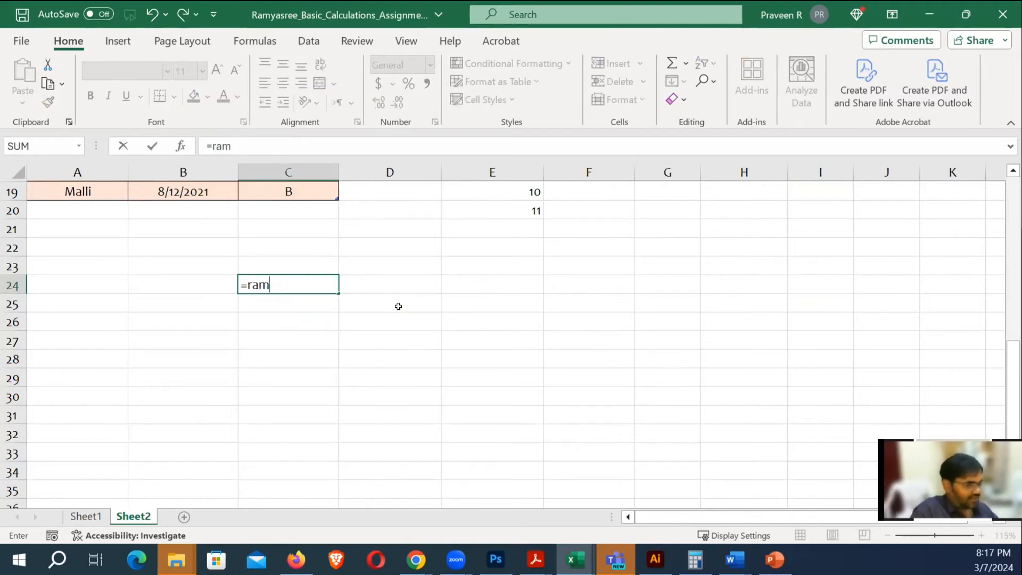
{"action": "type", "text": "nd"}
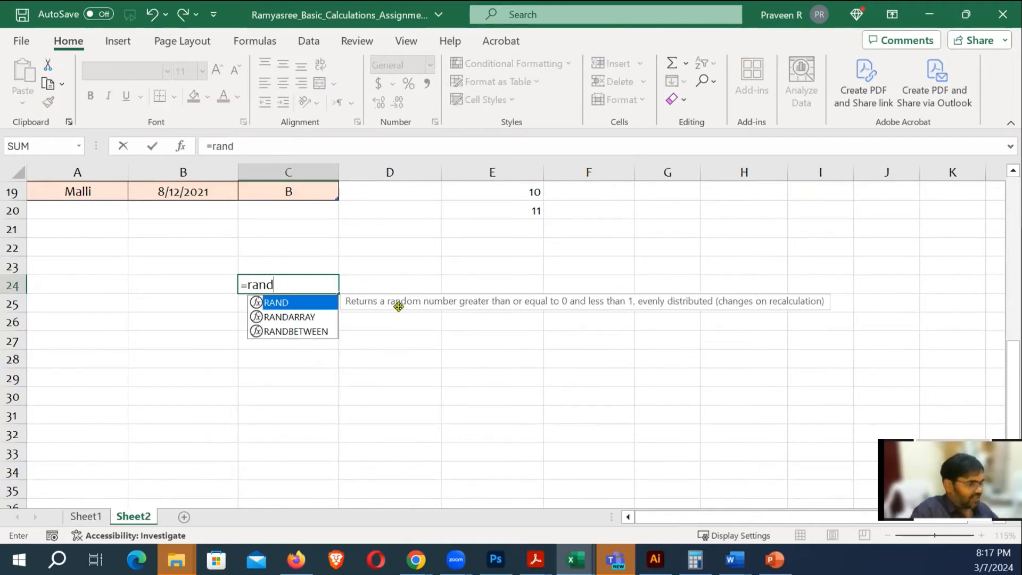
{"action": "key", "text": "Down"}
{"action": "key", "text": "Down"}
{"action": "key", "text": "Tab"}
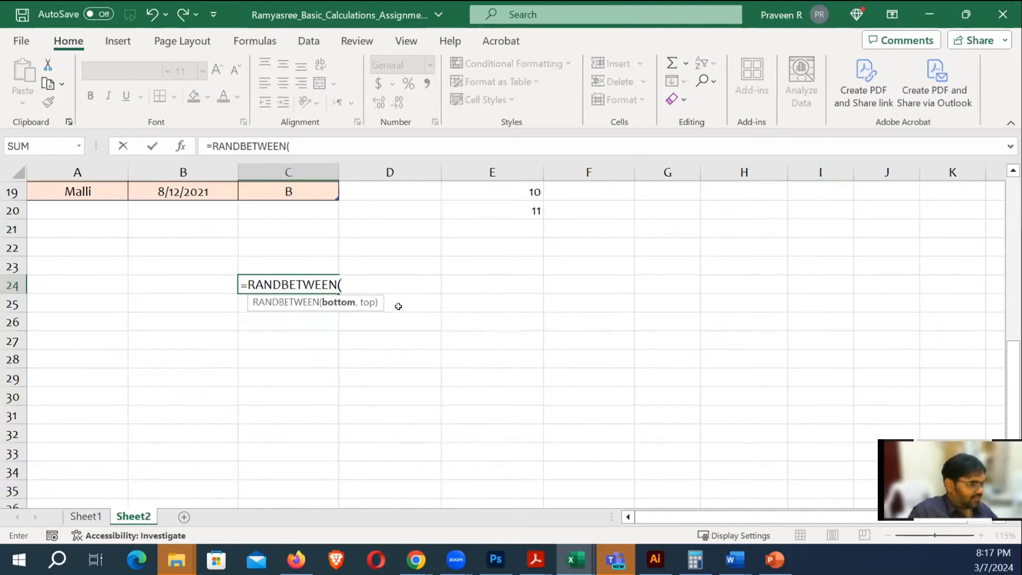
{"action": "type", "text": "501"}
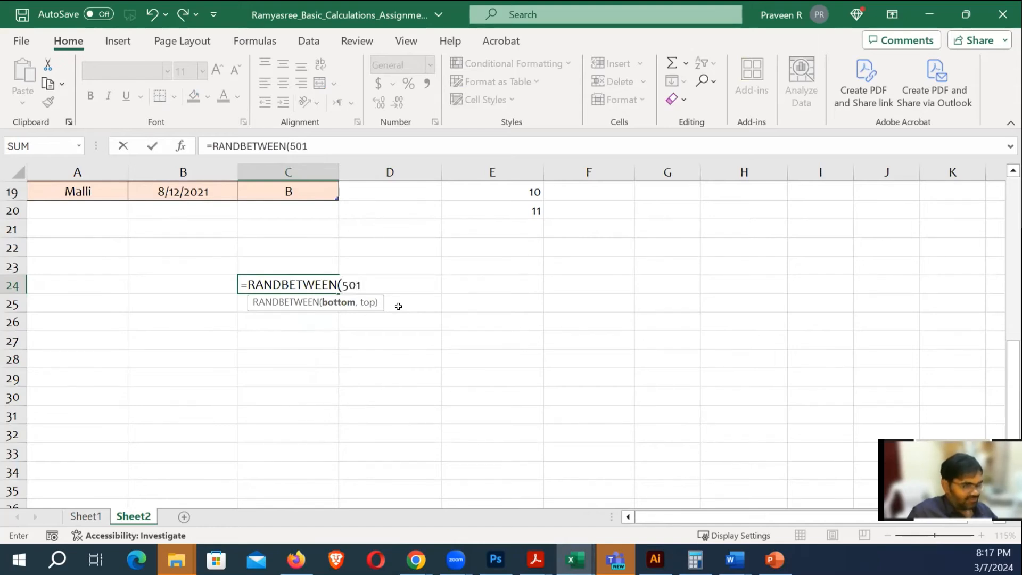
{"action": "type", "text": ",1000"}
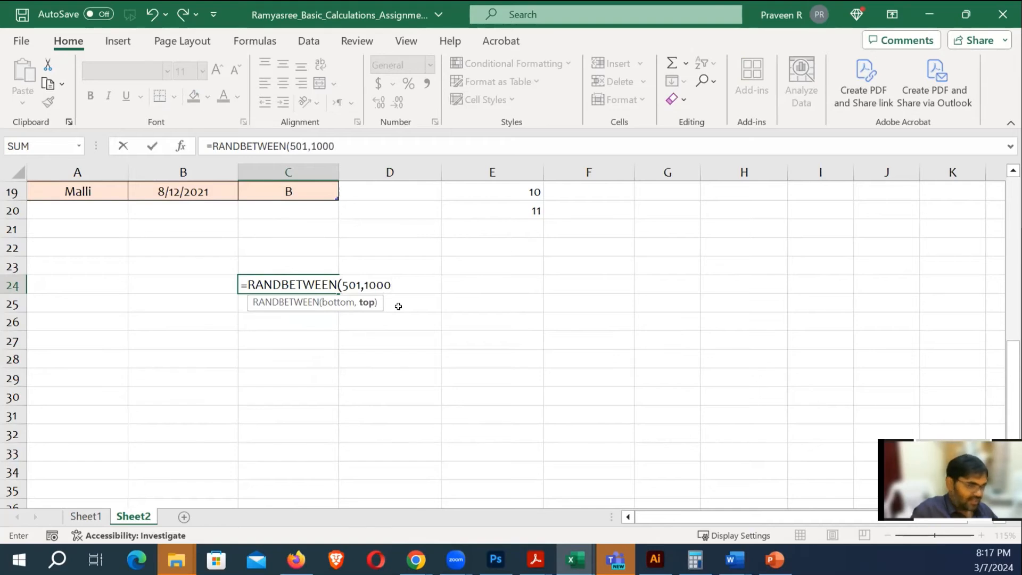
{"action": "type", "text": ")"}
{"action": "key", "text": "Return"}
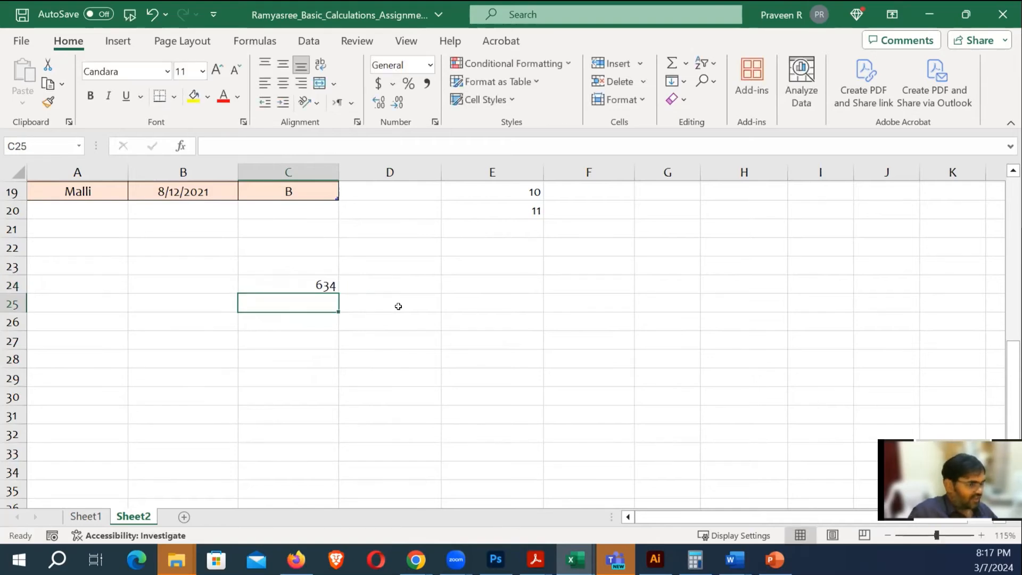
{"action": "key", "text": "Up"}
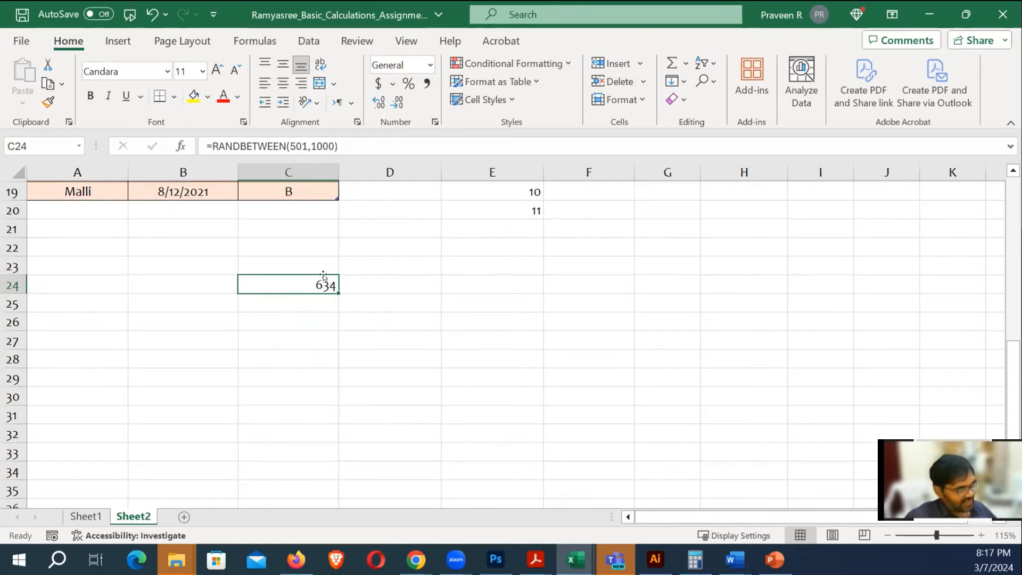
Fill the RANDBETWEEN formula down from C24 to C38 and select C24:C38
{"action": "left_click_drag", "start_coordinate": [336, 291], "coordinate": [337, 417]}
{"action": "scroll", "coordinate": [398, 316], "scroll_direction": "down", "scroll_amount": 2}
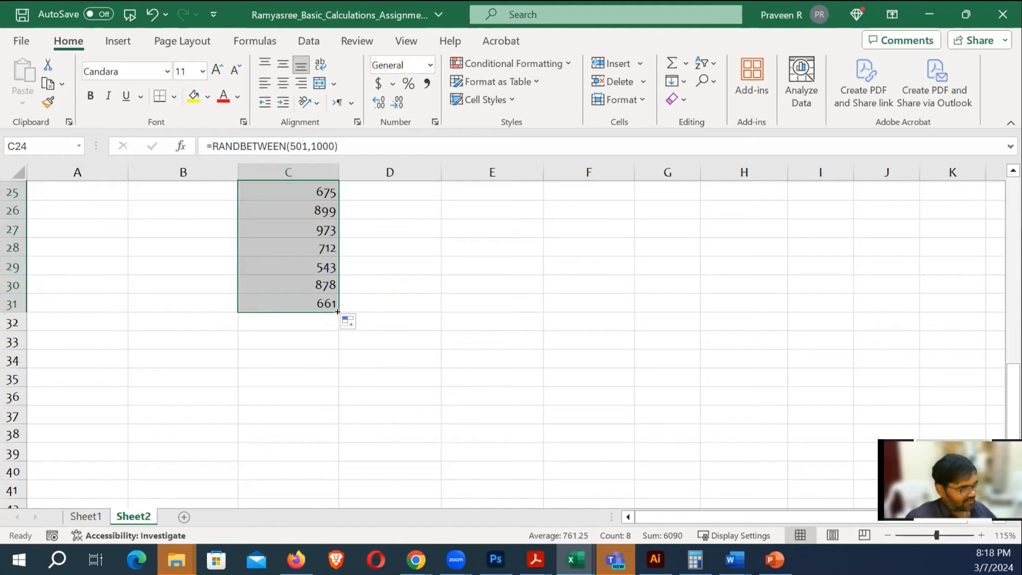
{"action": "left_click_drag", "start_coordinate": [337, 309], "coordinate": [340, 434]}
{"action": "left_click", "coordinate": [429, 296]}
{"action": "scroll", "coordinate": [424, 272], "scroll_direction": "up", "scroll_amount": 2}
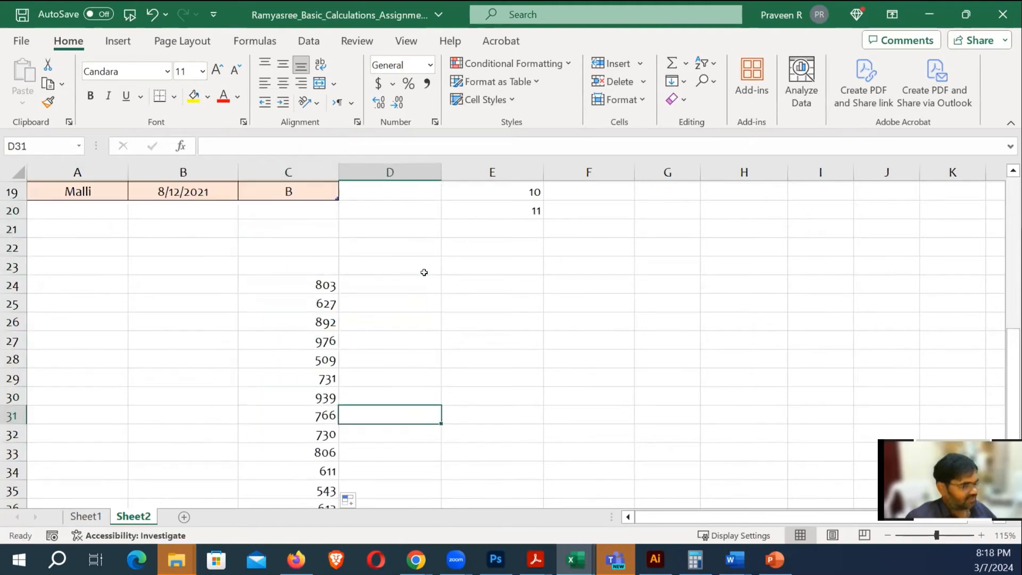
{"action": "left_click", "coordinate": [322, 286]}
{"action": "scroll", "coordinate": [325, 286], "scroll_direction": "down", "scroll_amount": 1}
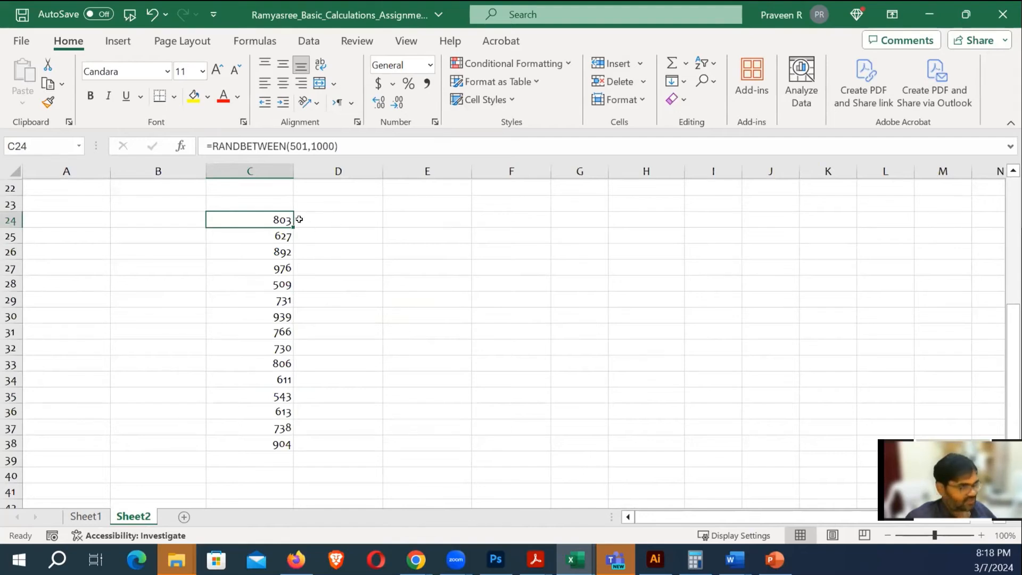
{"action": "left_click_drag", "start_coordinate": [263, 219], "coordinate": [285, 392]}
{"action": "left_click", "coordinate": [320, 259]}
{"action": "left_click_drag", "start_coordinate": [280, 262], "coordinate": [277, 346]}
{"action": "left_click", "coordinate": [311, 294]}
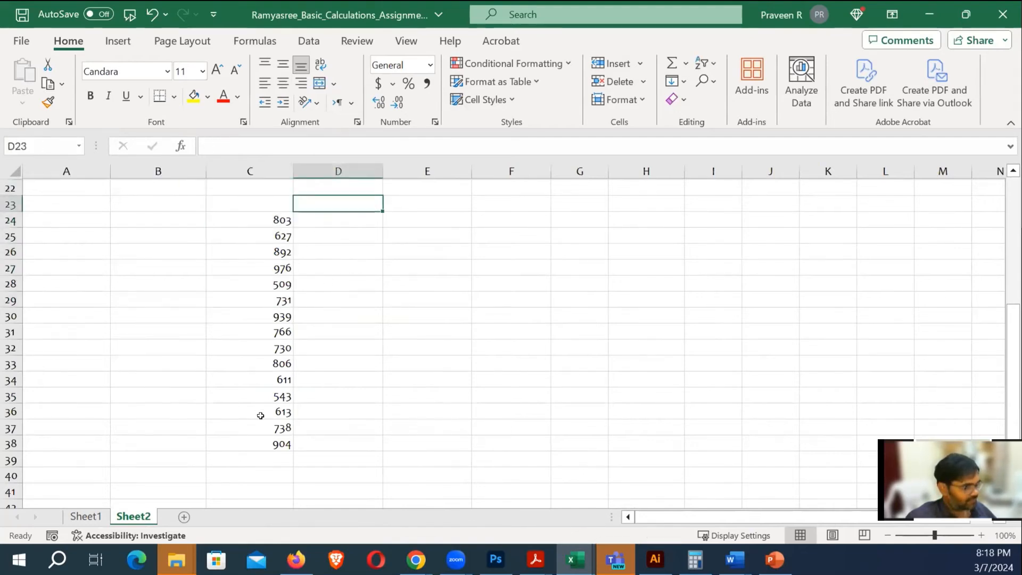
{"action": "left_click_drag", "start_coordinate": [260, 442], "coordinate": [265, 409]}
{"action": "scroll", "coordinate": [312, 312], "scroll_direction": "down", "scroll_amount": 3}
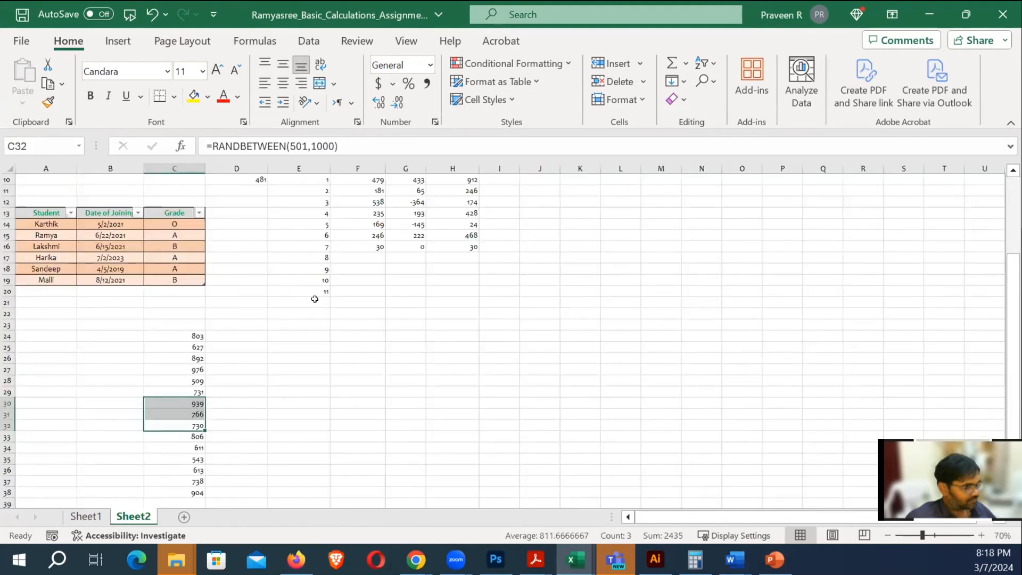
{"action": "scroll", "coordinate": [315, 299], "scroll_direction": "down", "scroll_amount": 1}
{"action": "left_click", "coordinate": [281, 309]}
{"action": "left_click_drag", "start_coordinate": [188, 301], "coordinate": [197, 458]}
Copy C24:C38 into columns D, E and F, filling C24:F38 with random numbers
{"action": "key", "text": "ctrl+c"}
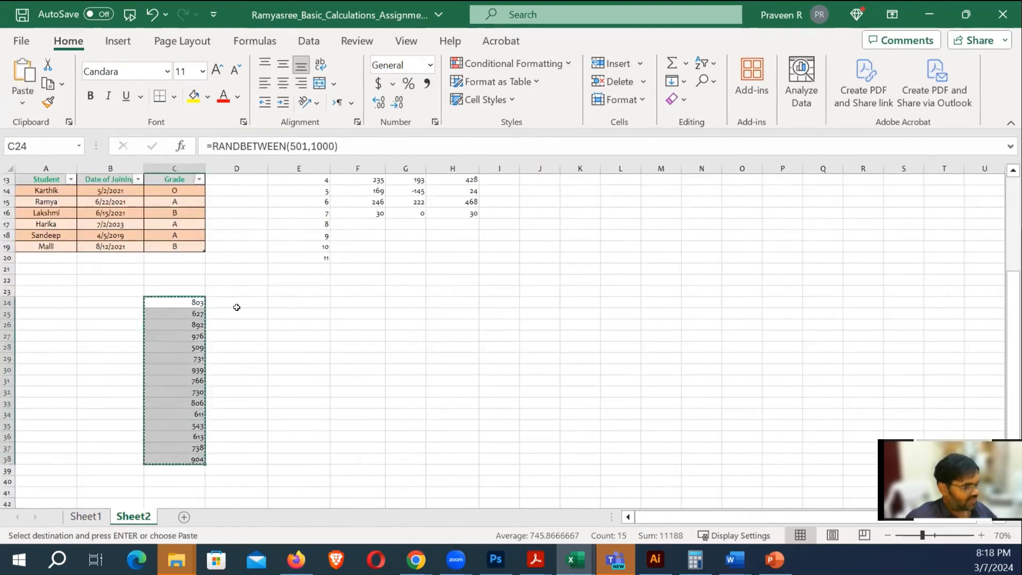
{"action": "left_click", "coordinate": [237, 304]}
{"action": "key", "text": "ctrl+v"}
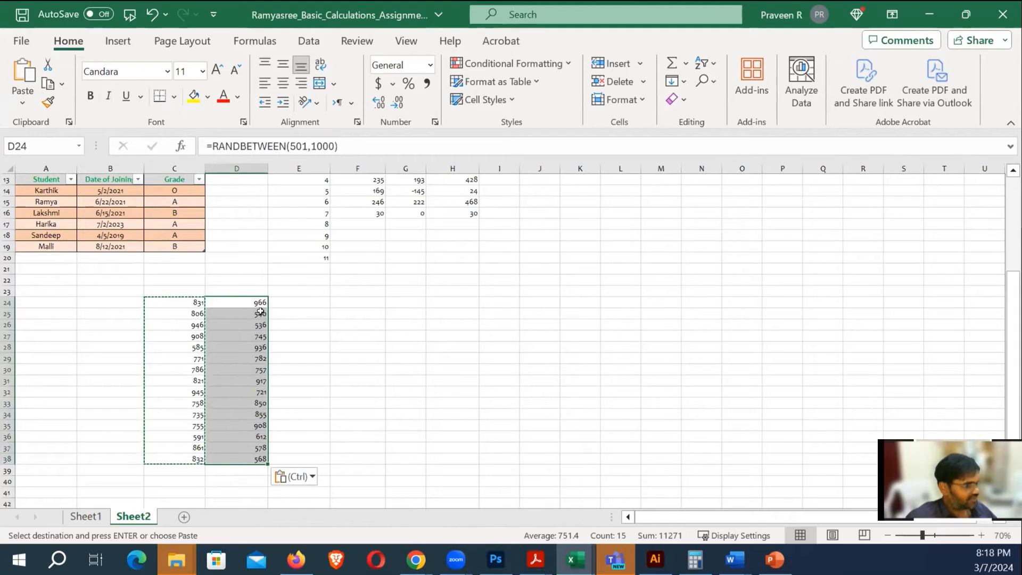
{"action": "left_click", "coordinate": [303, 301]}
{"action": "key", "text": "ctrl+v"}
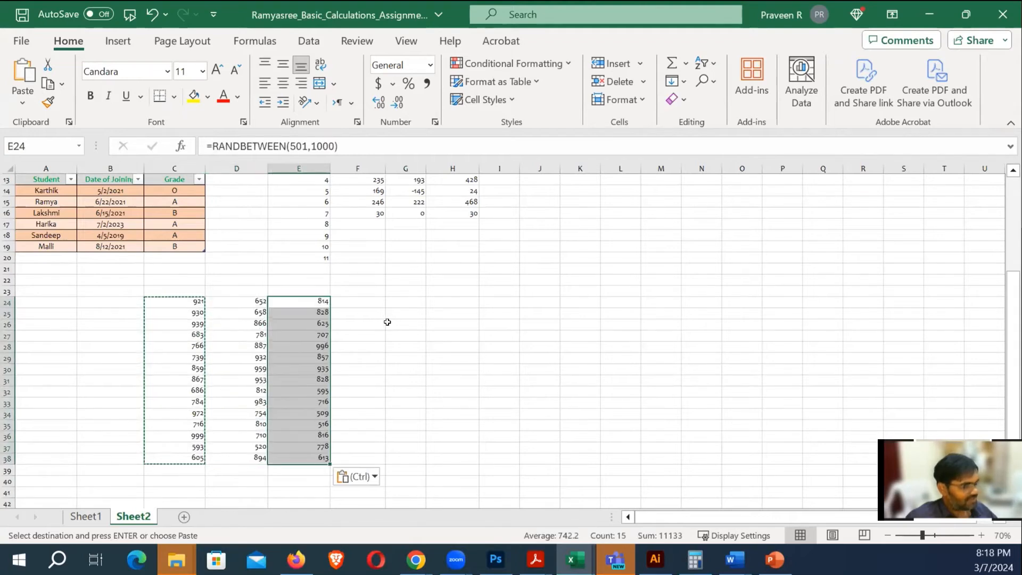
{"action": "left_click", "coordinate": [356, 306]}
{"action": "key", "text": "ctrl+v"}
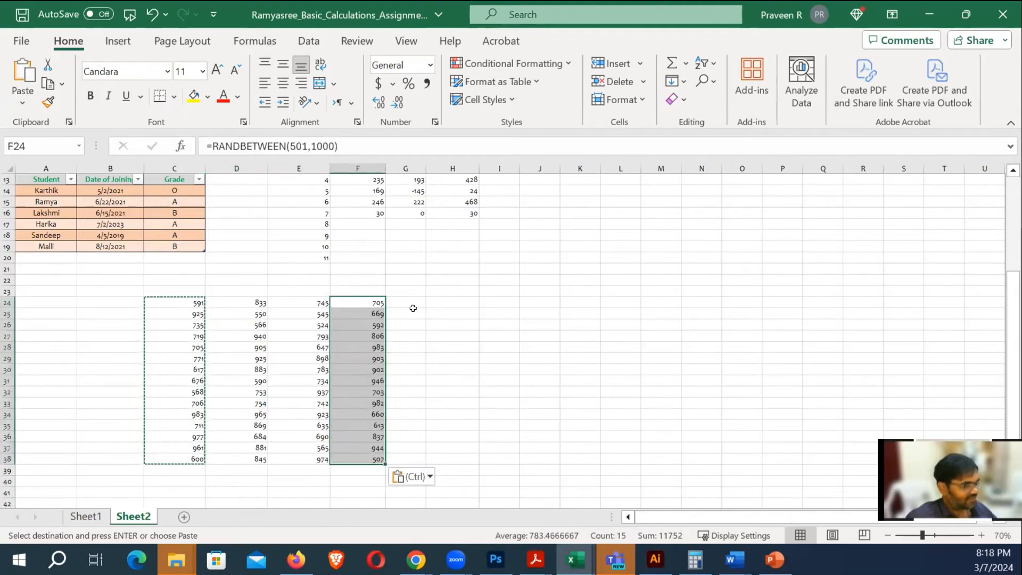
{"action": "left_click", "coordinate": [459, 302]}
{"action": "key", "text": "Escape"}
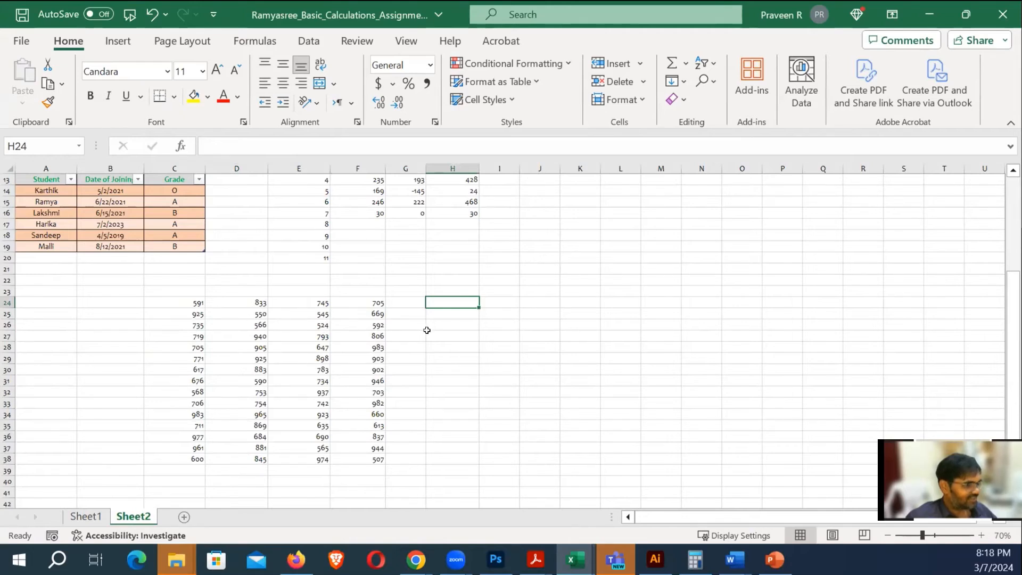
AutoSum C24:G38 to put each row's total in column G
{"action": "scroll", "coordinate": [427, 329], "scroll_direction": "up", "scroll_amount": 1}
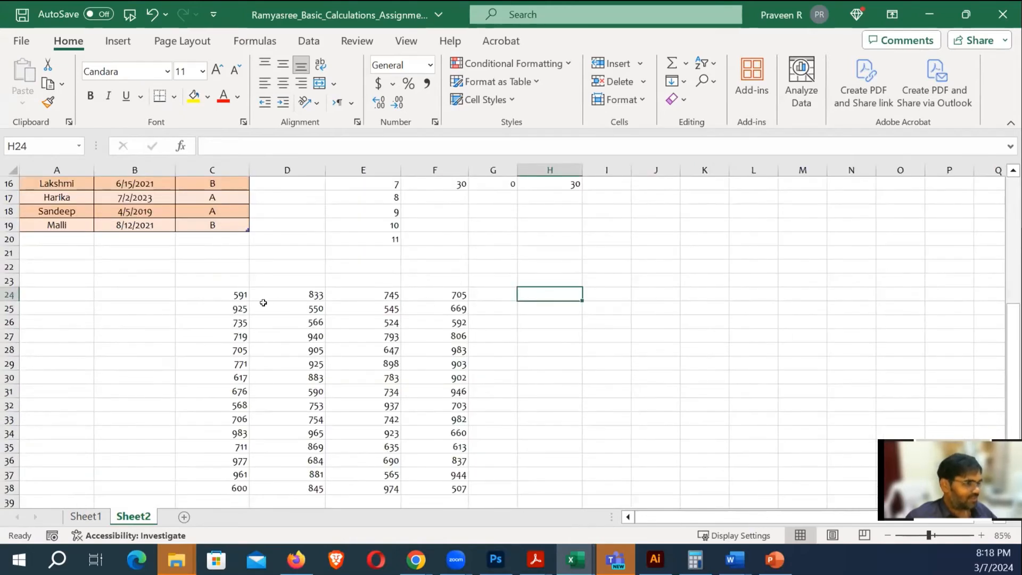
{"action": "left_click_drag", "start_coordinate": [237, 294], "coordinate": [474, 481]}
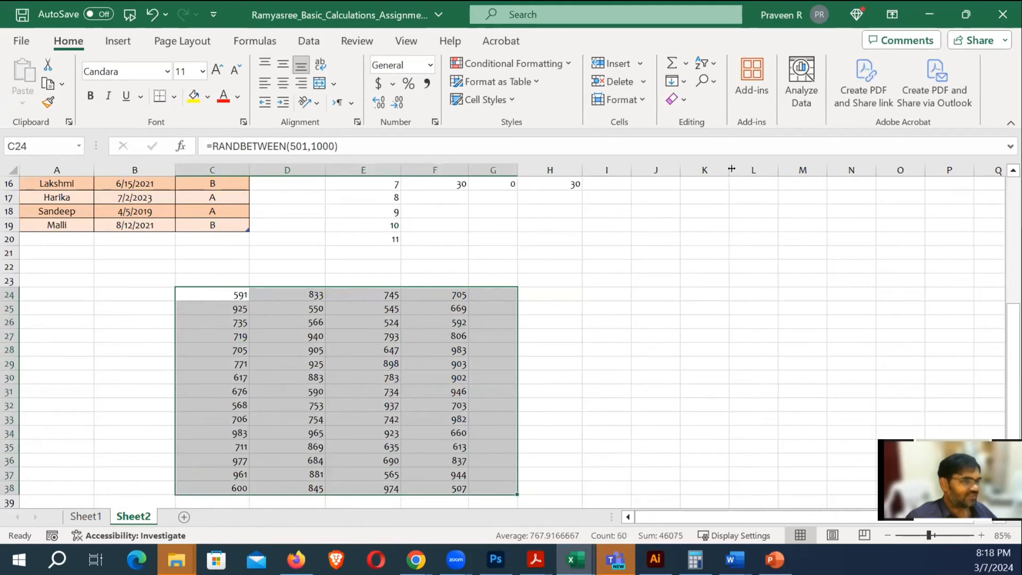
{"action": "left_click", "coordinate": [667, 55]}
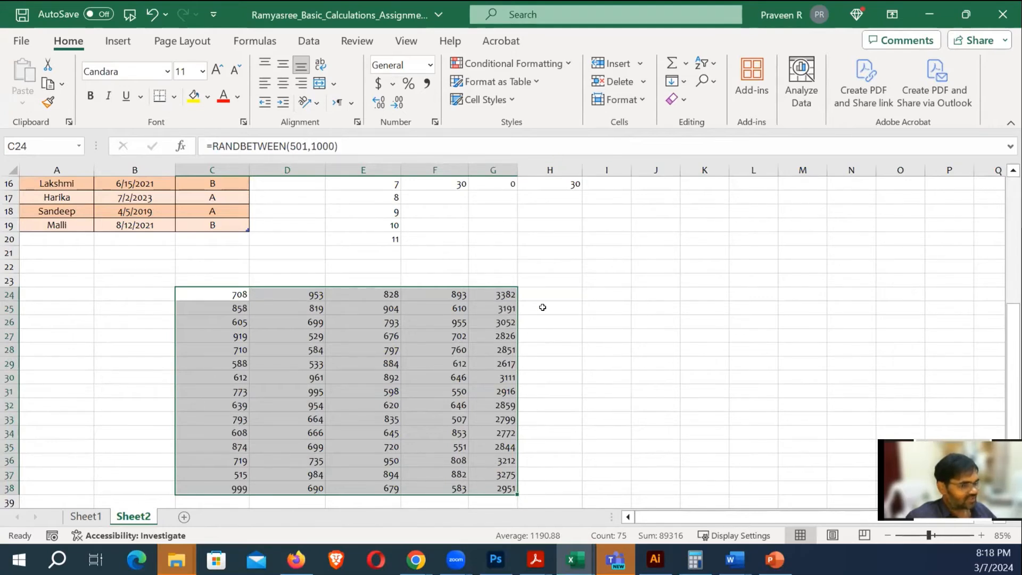
Undo the AutoSum totals and enter =SUM(C24:F24) in G24, showing 3096
{"action": "key", "text": "ctrl+z"}
{"action": "left_click", "coordinate": [493, 294]}
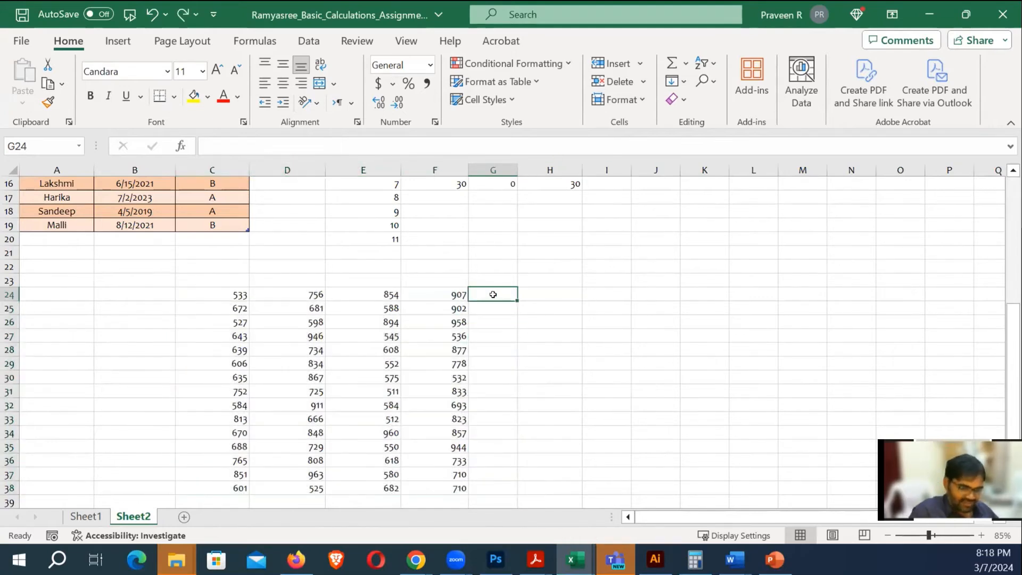
{"action": "type", "text": "="}
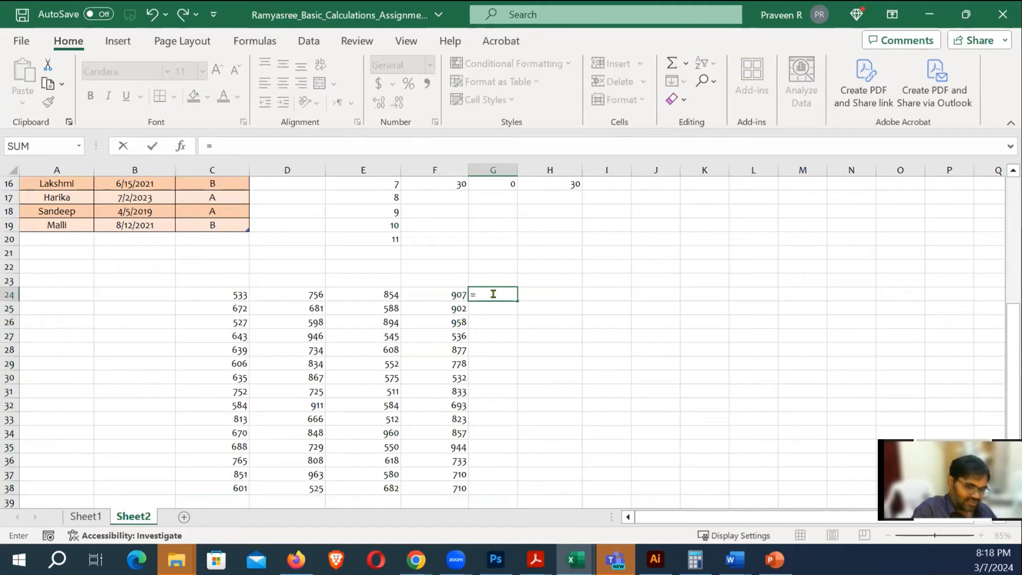
{"action": "type", "text": "sum"}
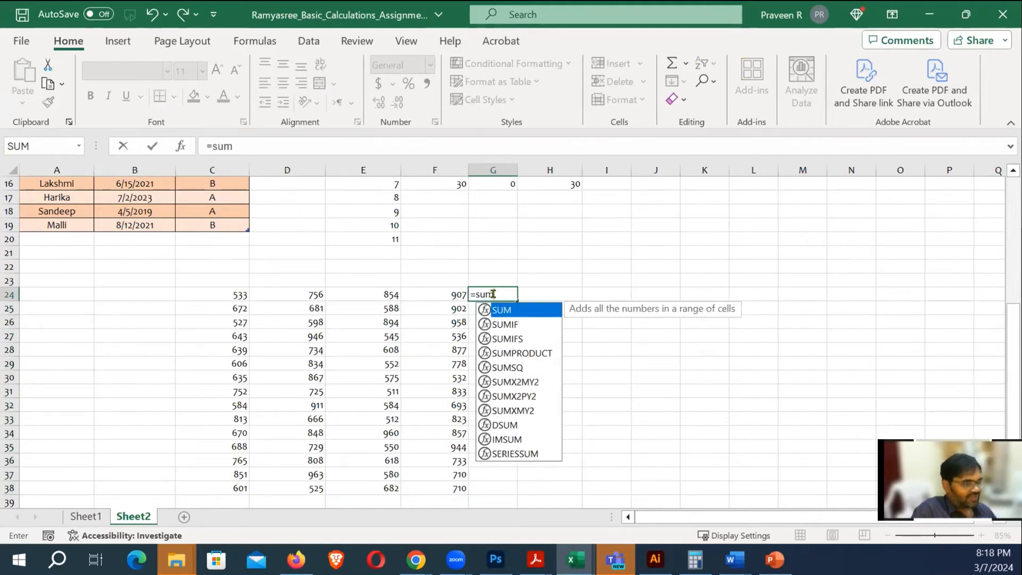
{"action": "key", "text": "Tab"}
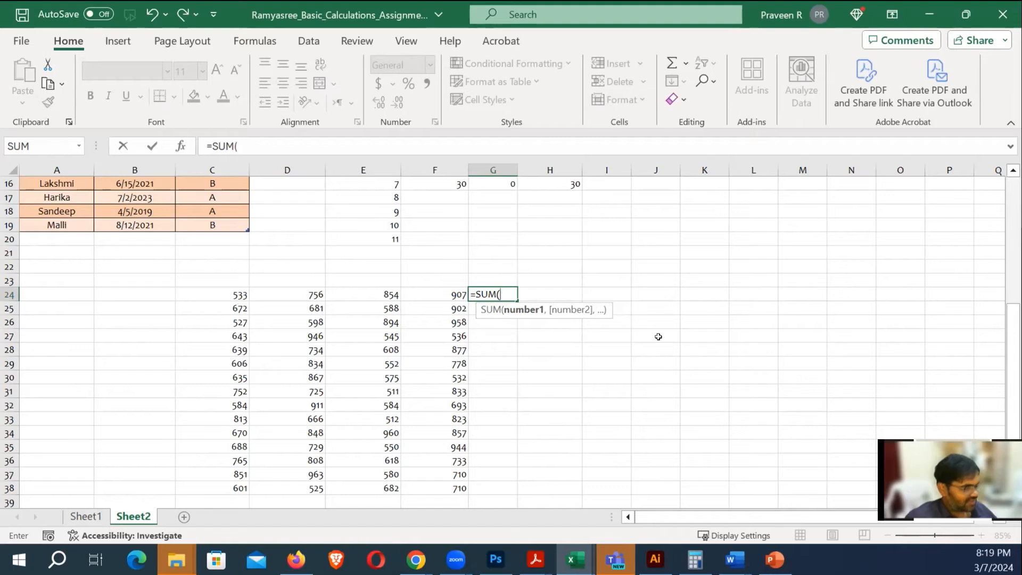
{"action": "left_click", "coordinate": [232, 295]}
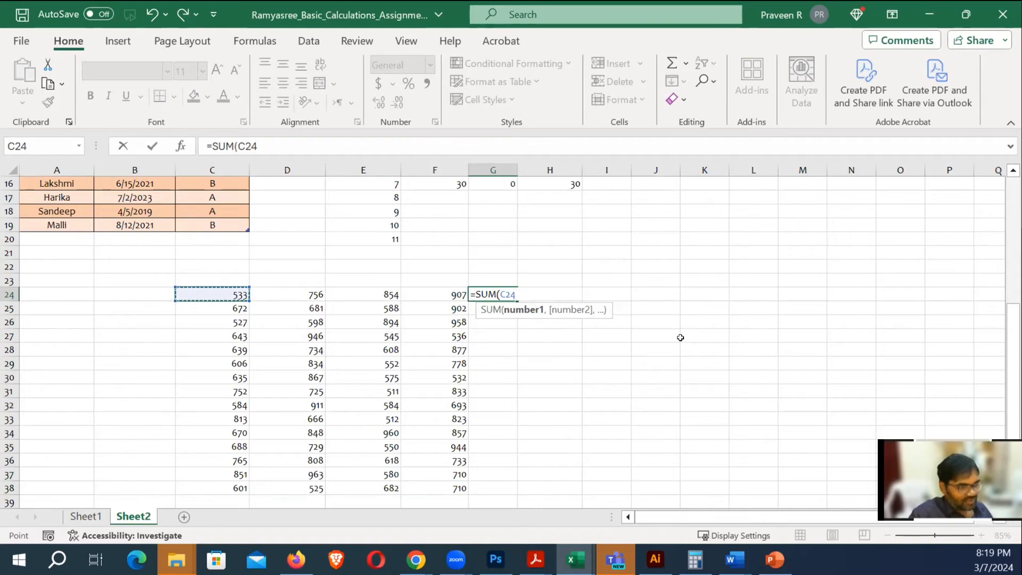
{"action": "key", "text": "F8"}
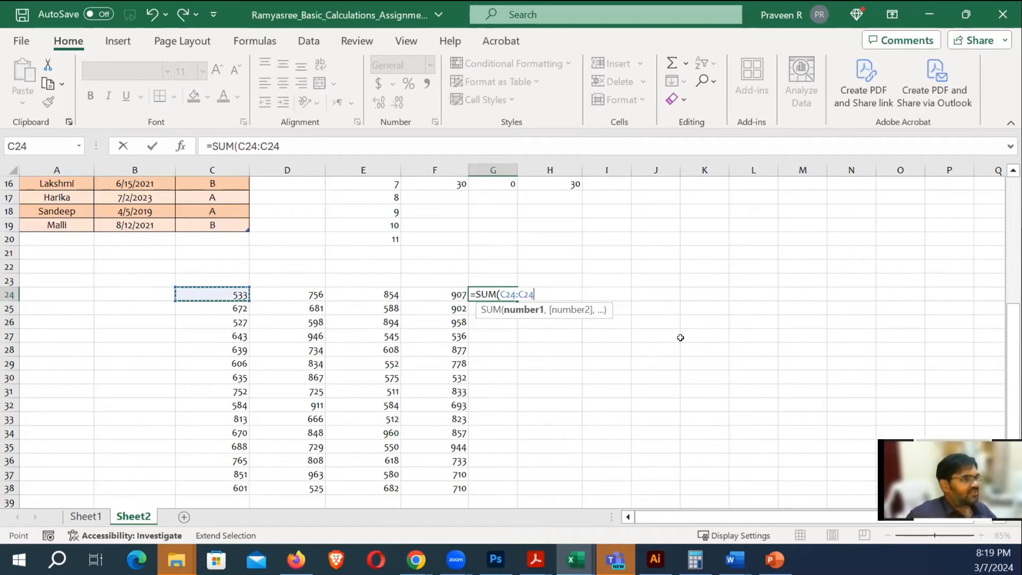
{"action": "left_click_drag", "start_coordinate": [24, 295], "coordinate": [314, 295]}
{"action": "key", "text": "Left"}
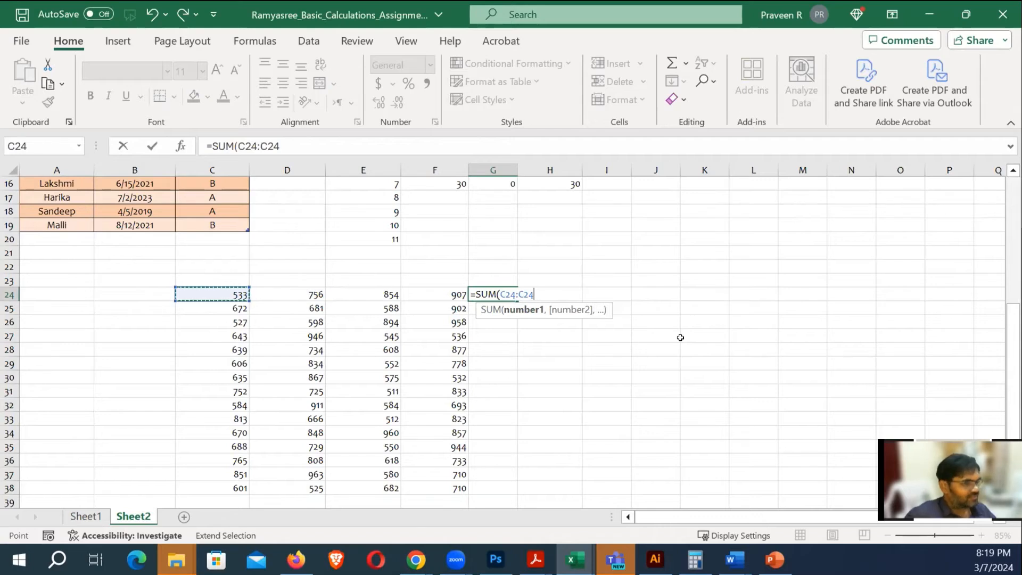
{"action": "left_click", "coordinate": [443, 294]}
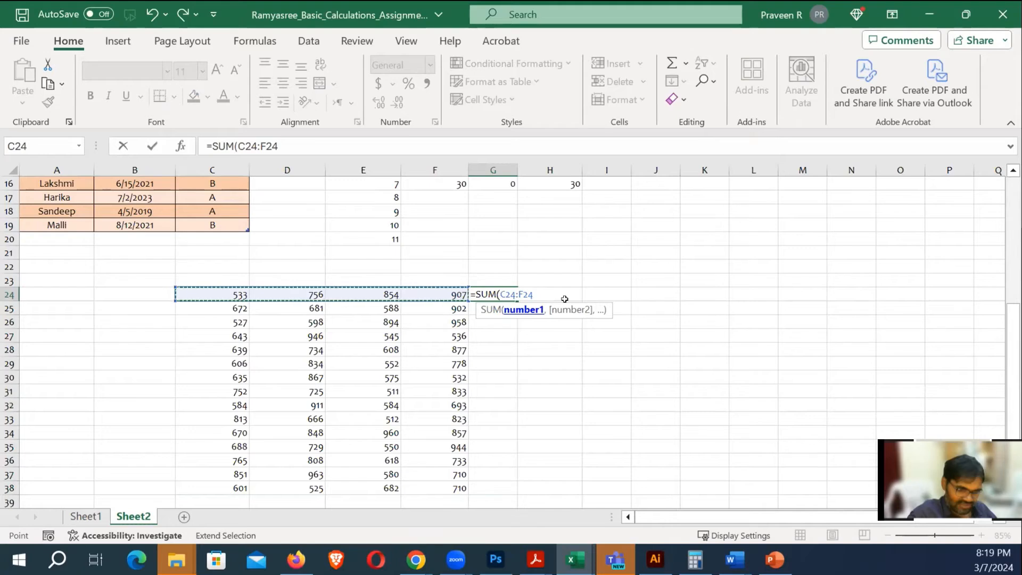
{"action": "type", "text": ")"}
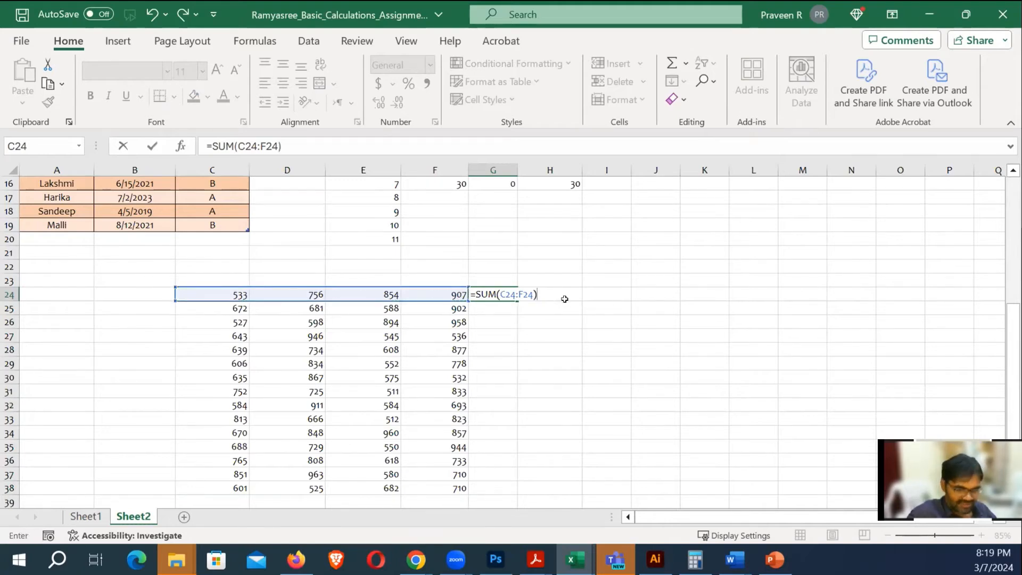
{"action": "key", "text": "Return"}
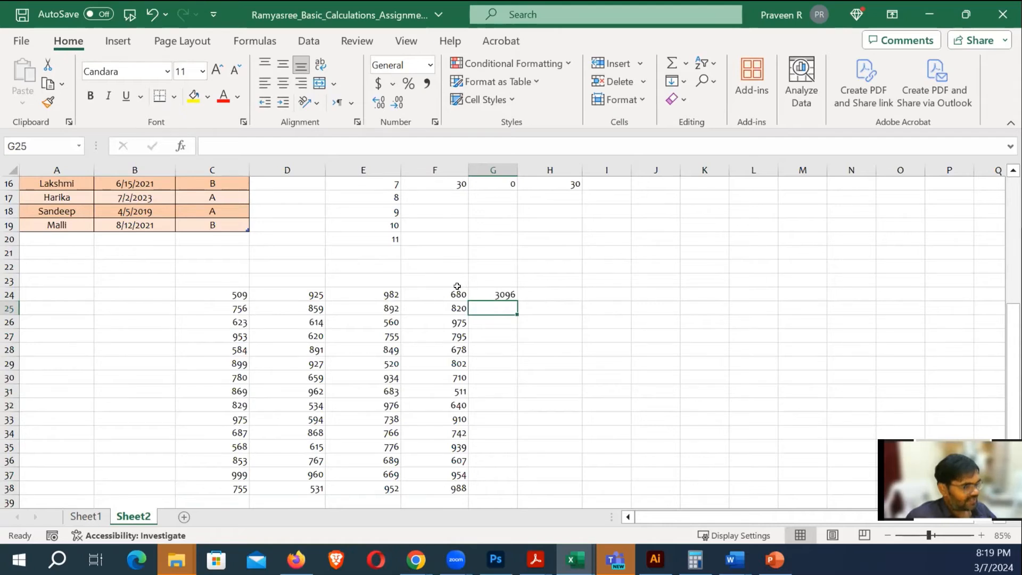
{"action": "left_click", "coordinate": [504, 297]}
{"action": "scroll", "coordinate": [531, 340], "scroll_direction": "up", "scroll_amount": 2}
{"action": "scroll", "coordinate": [552, 299], "scroll_direction": "up", "scroll_amount": 1}
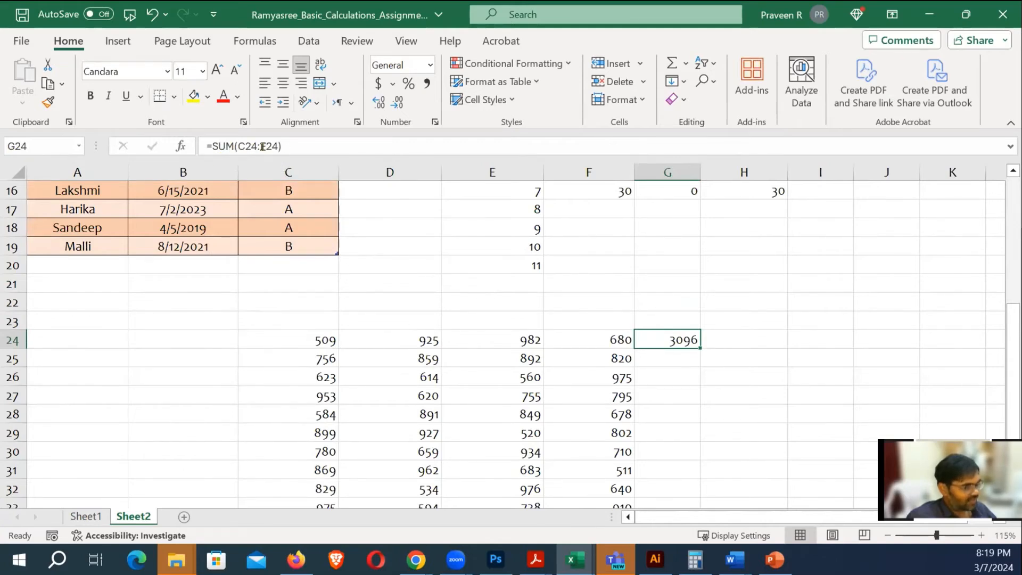
Review the random-number formula in F24 and the row total in G24
{"action": "left_click", "coordinate": [575, 341]}
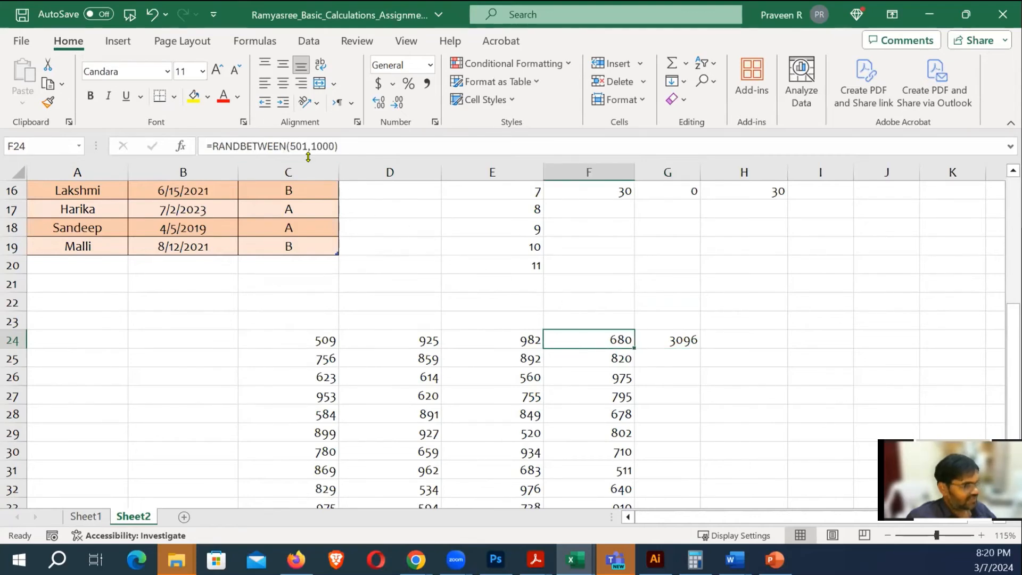
{"action": "left_click", "coordinate": [780, 393]}
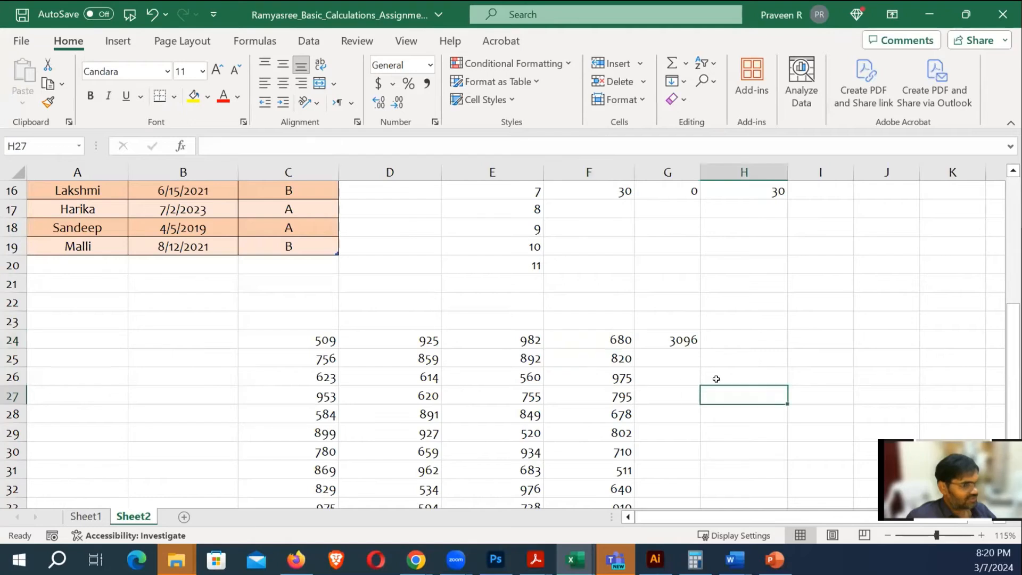
{"action": "left_click", "coordinate": [614, 338]}
{"action": "left_click", "coordinate": [659, 340]}
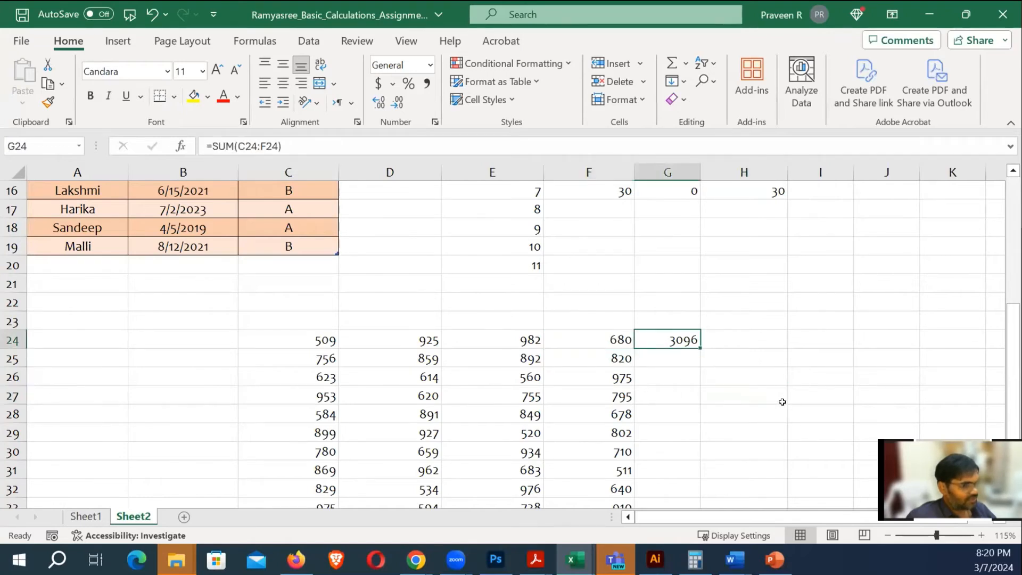
{"action": "scroll", "coordinate": [782, 402], "scroll_direction": "down", "scroll_amount": 1}
{"action": "scroll", "coordinate": [750, 406], "scroll_direction": "down", "scroll_amount": 2}
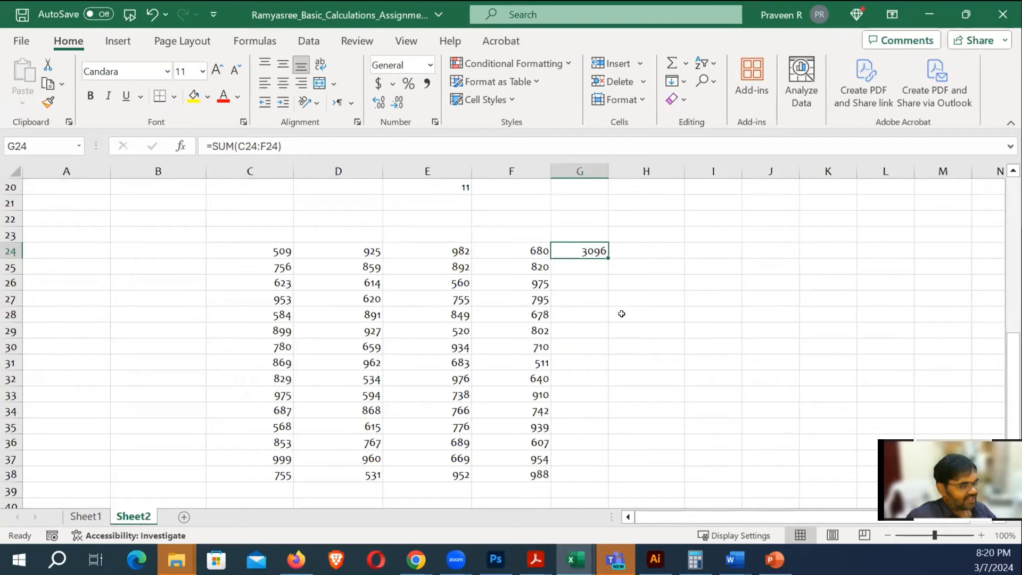
{"action": "left_click", "coordinate": [697, 326]}
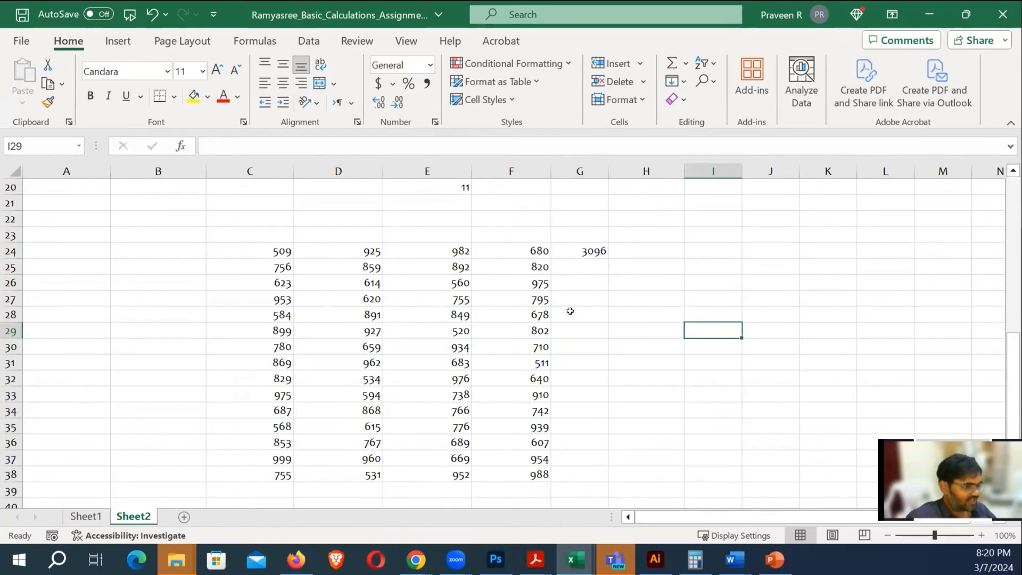
Fill the G24 total formula down through G38
{"action": "left_click", "coordinate": [584, 247]}
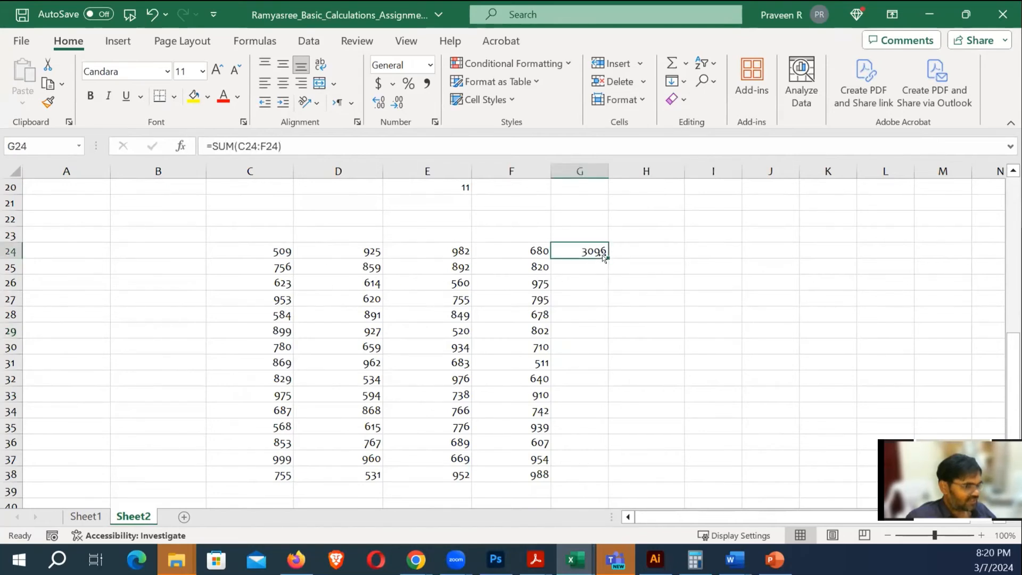
{"action": "left_click_drag", "start_coordinate": [607, 256], "coordinate": [624, 476]}
{"action": "left_click", "coordinate": [688, 340]}
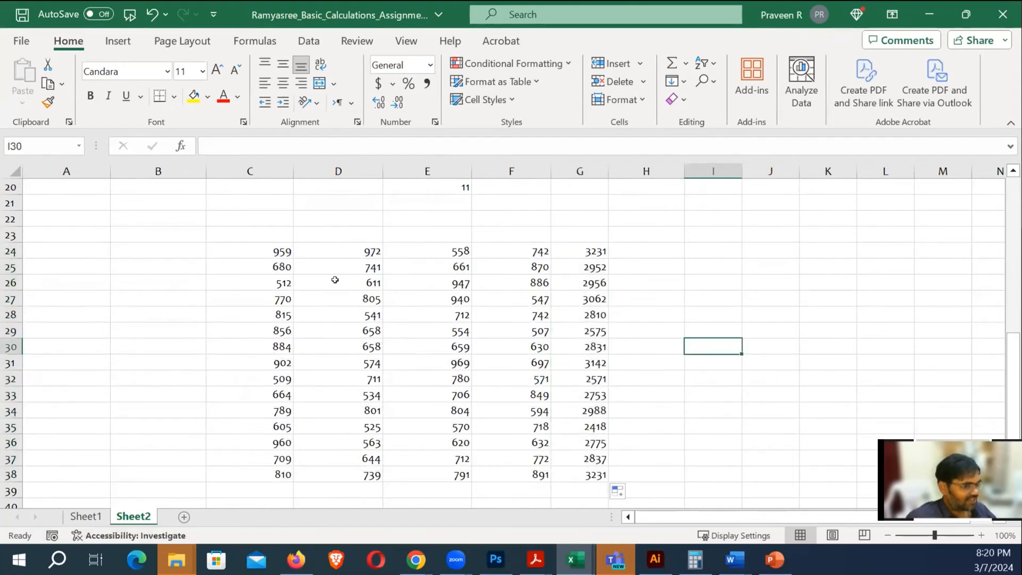
{"action": "left_click", "coordinate": [733, 294]}
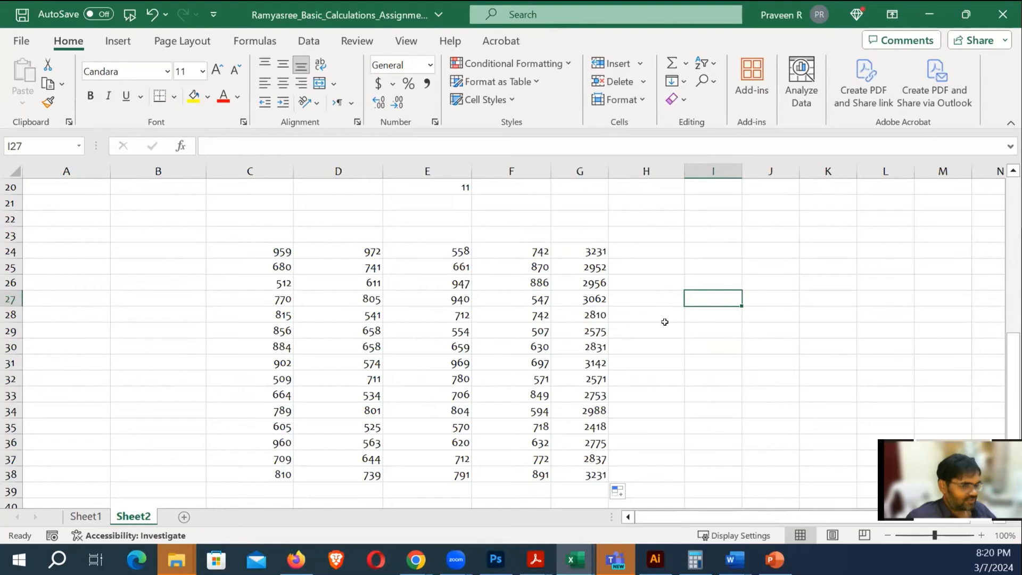
Check the PDF guide in Acrobat, then return to Excel
{"action": "key", "text": "alt+Tab"}
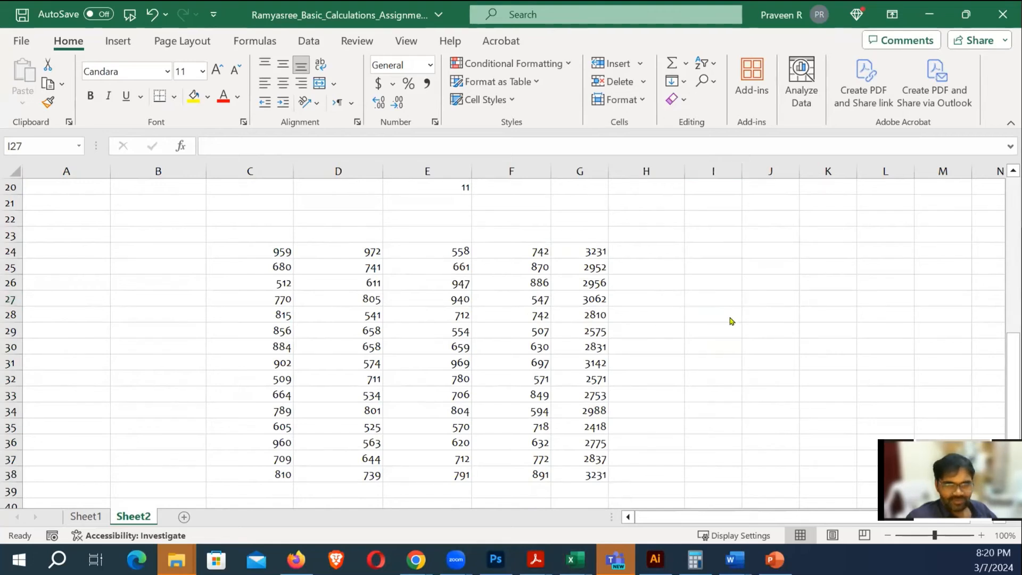
{"action": "scroll", "coordinate": [558, 353], "scroll_direction": "down", "scroll_amount": 1}
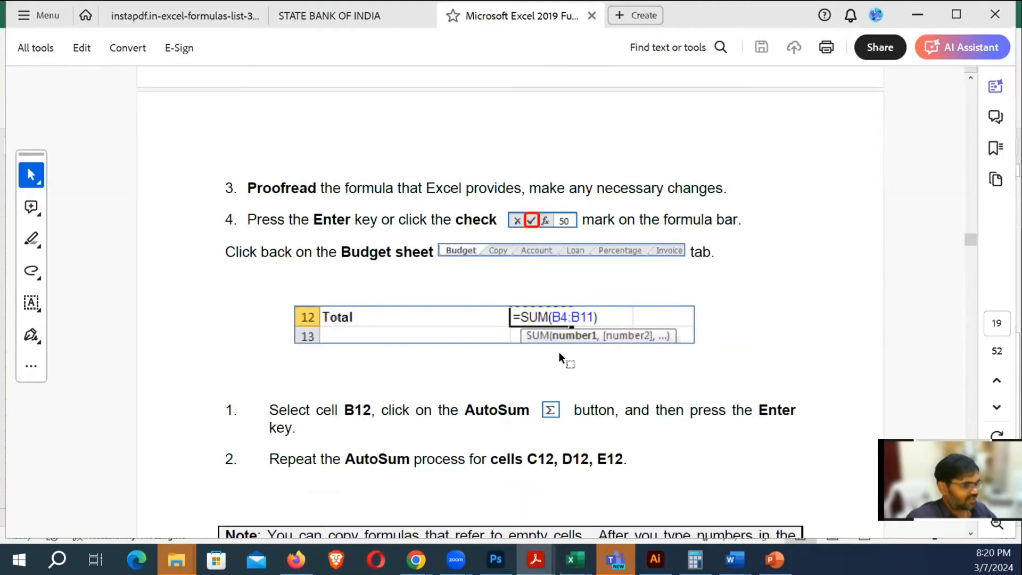
{"action": "scroll", "coordinate": [502, 377], "scroll_direction": "down", "scroll_amount": 2}
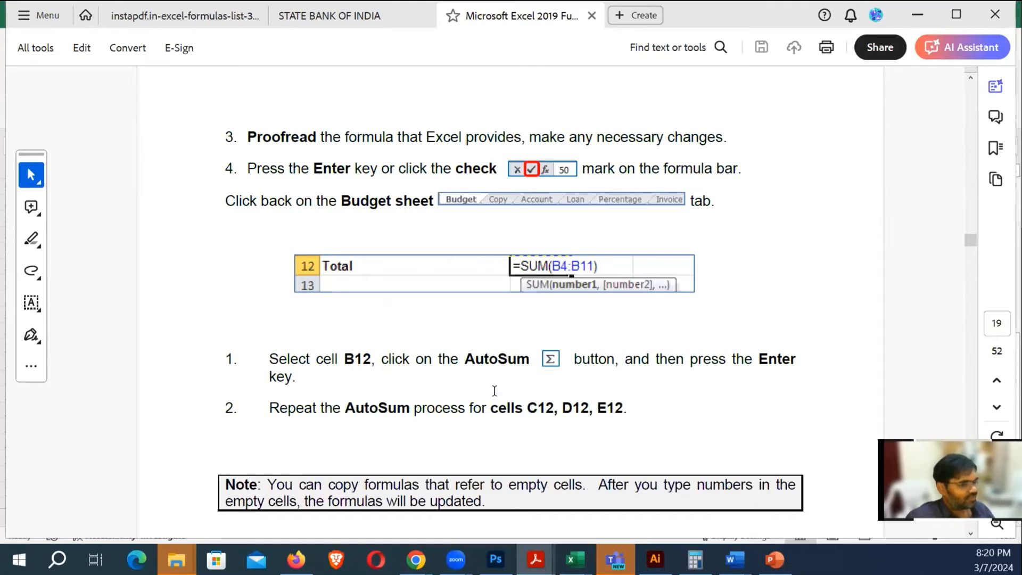
{"action": "key", "text": "alt+Tab"}
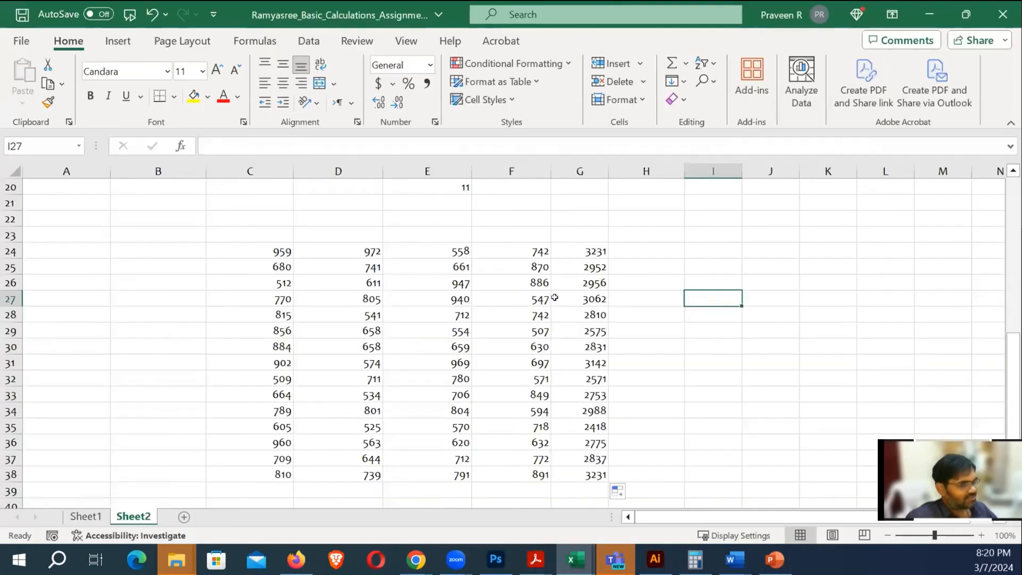
Enter =SUM(C24+D24+F24) in H24, giving 2399
{"action": "left_click", "coordinate": [579, 253]}
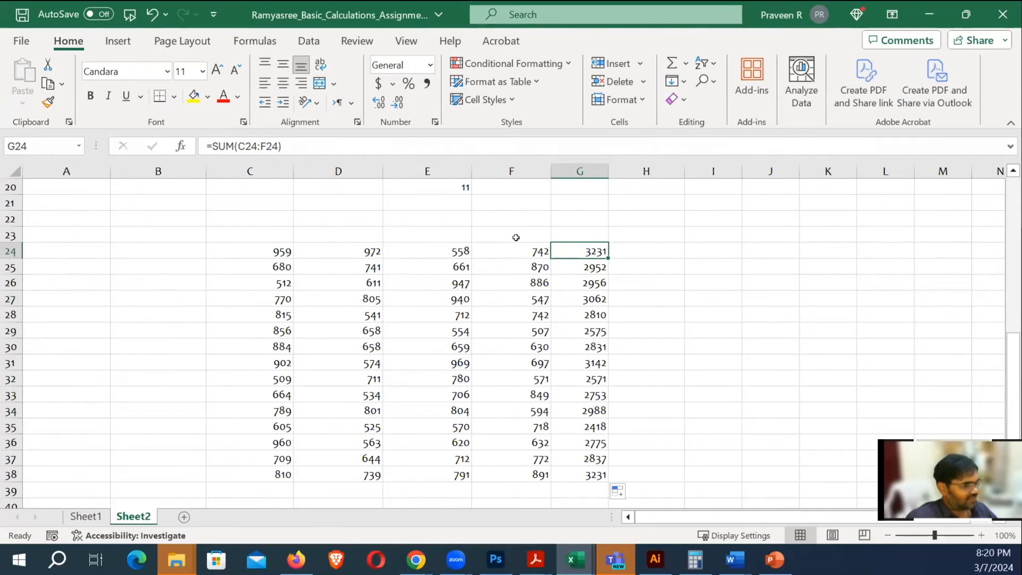
{"action": "left_click", "coordinate": [650, 252]}
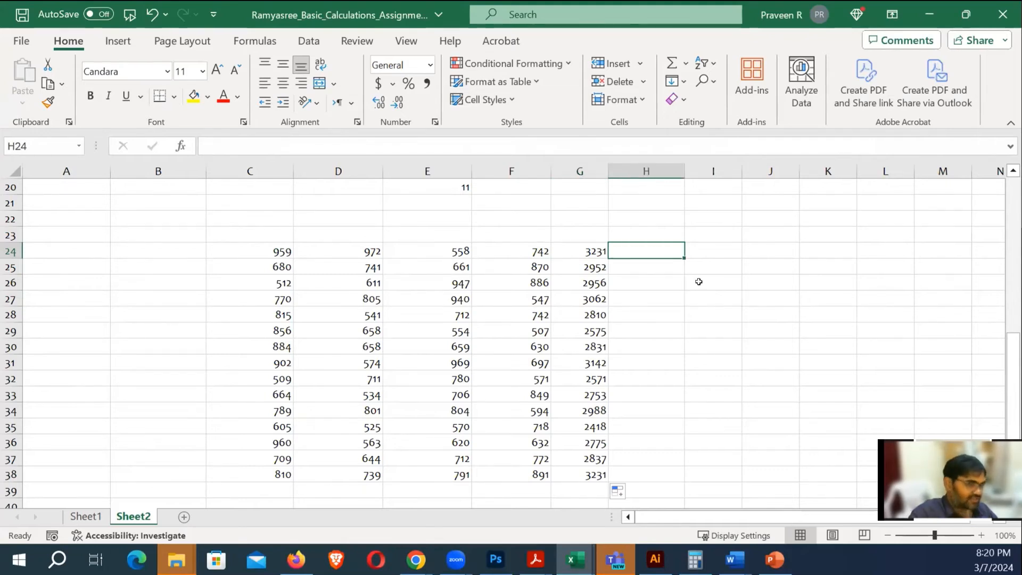
{"action": "type", "text": "="}
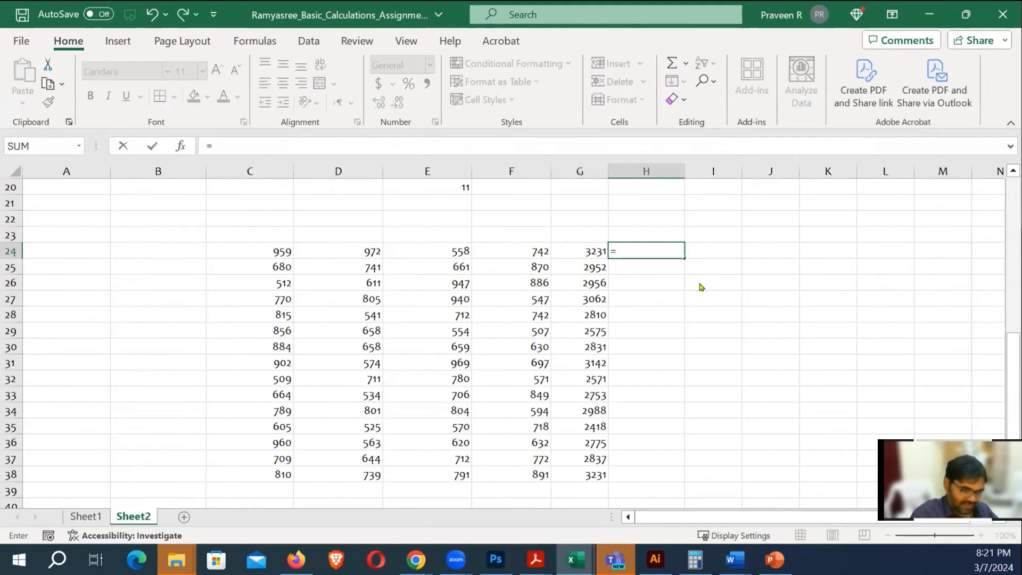
{"action": "type", "text": "sum"}
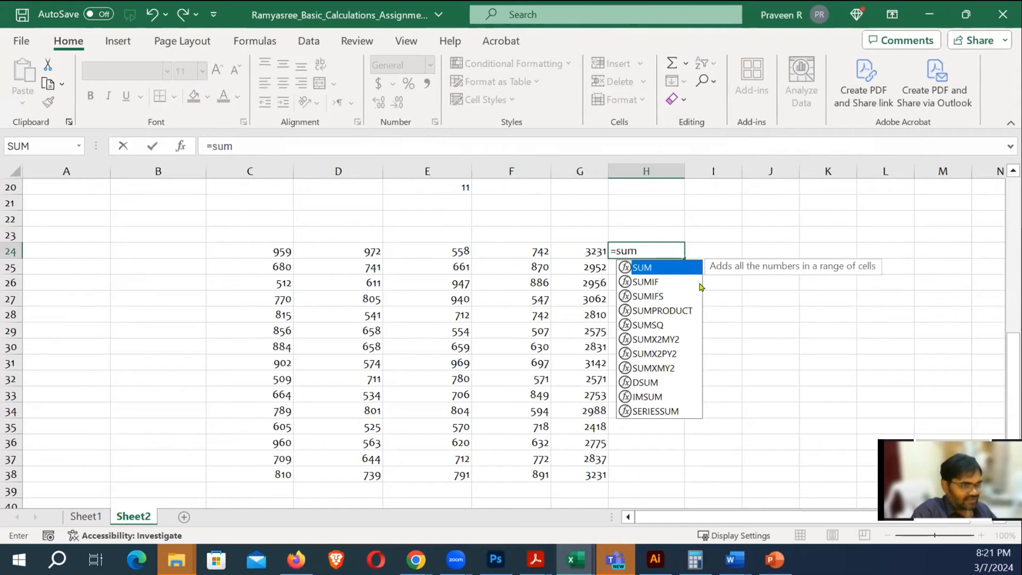
{"action": "key", "text": "Tab"}
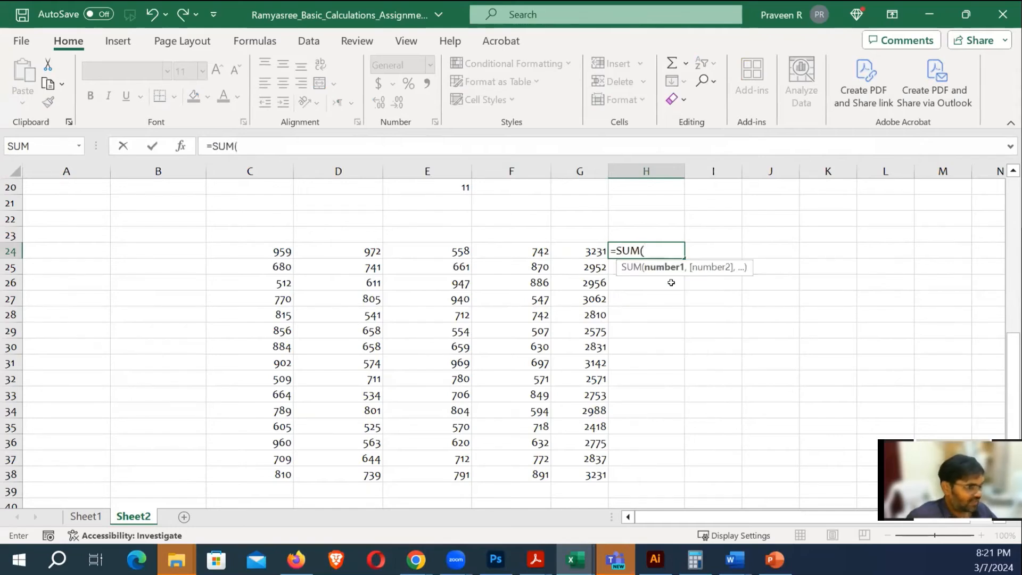
{"action": "left_click", "coordinate": [269, 248]}
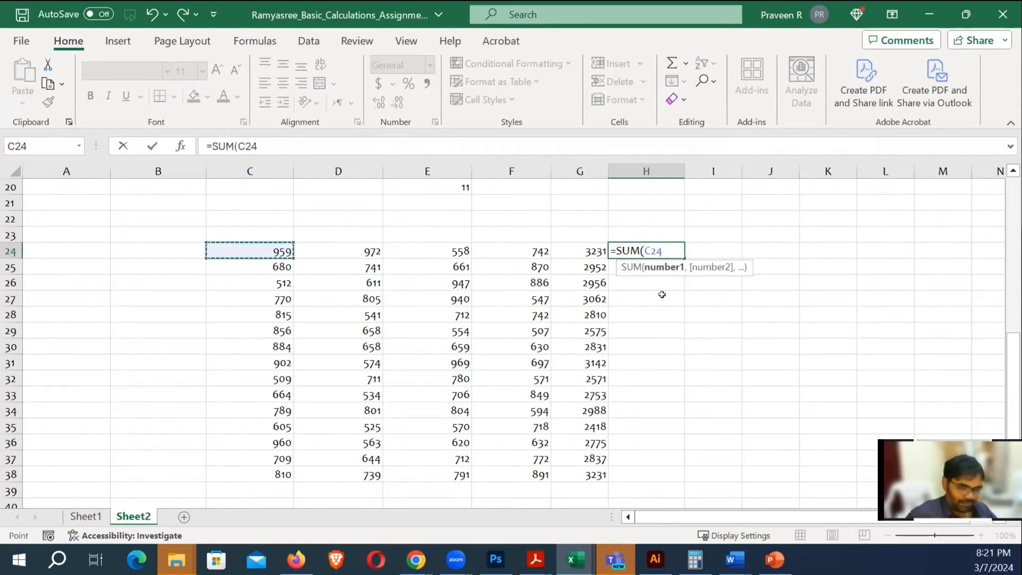
{"action": "type", "text": "+"}
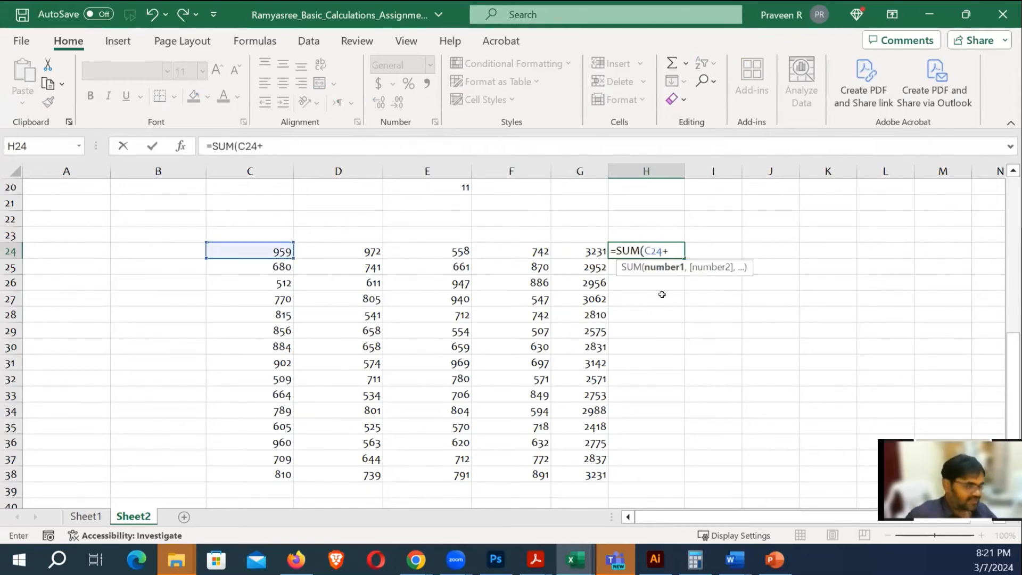
{"action": "left_click", "coordinate": [365, 252]}
{"action": "type", "text": "+"}
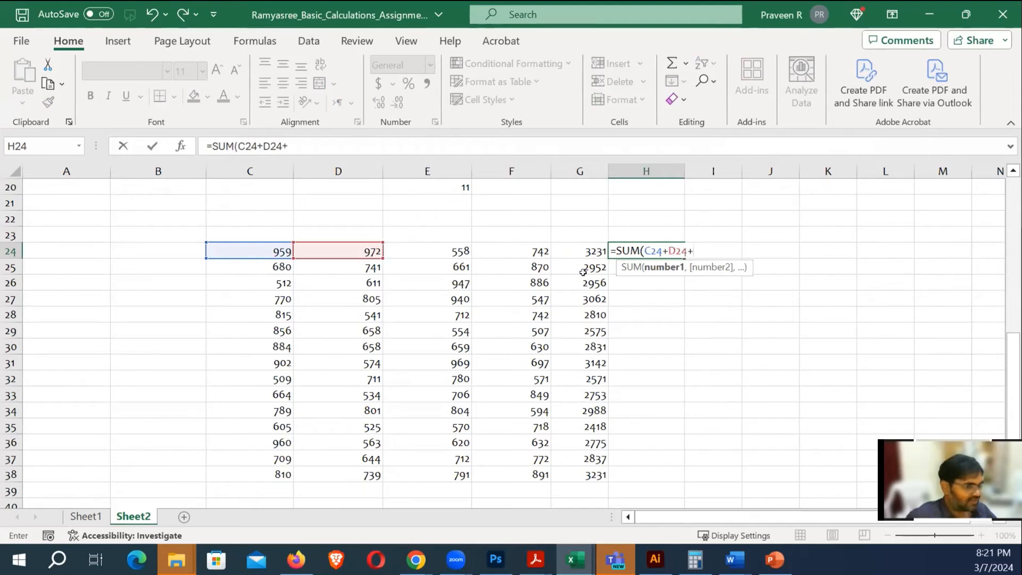
{"action": "left_click", "coordinate": [526, 247]}
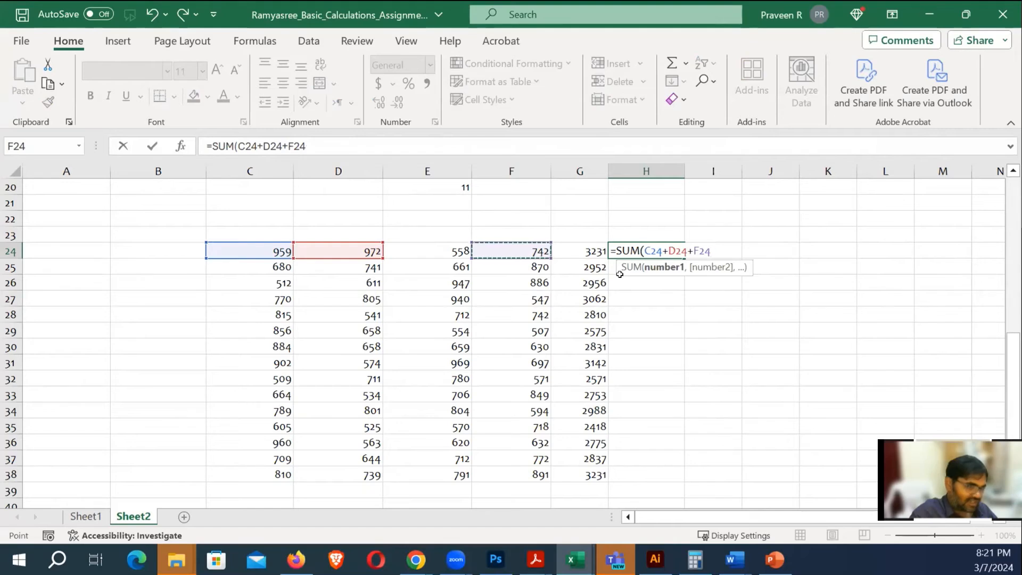
{"action": "type", "text": ")"}
{"action": "key", "text": "Return"}
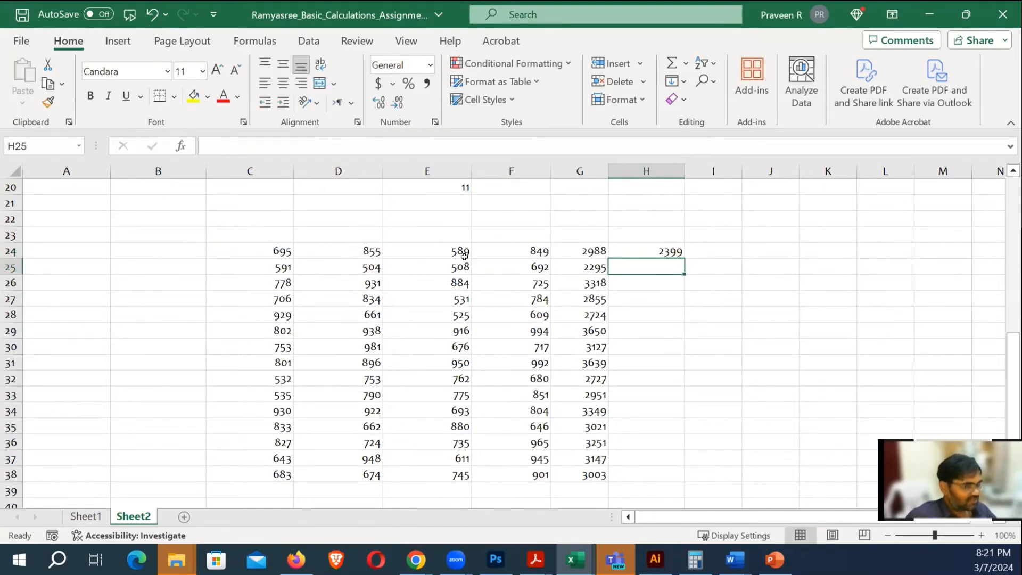
{"action": "left_click", "coordinate": [651, 252]}
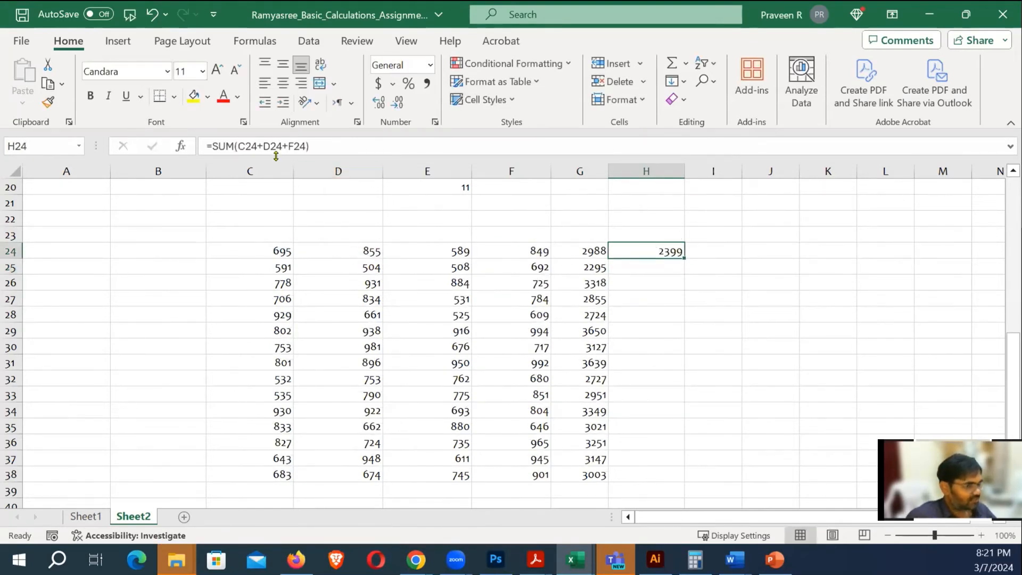
{"action": "left_click", "coordinate": [710, 329]}
{"action": "left_click", "coordinate": [661, 251]}
{"action": "left_click_drag", "start_coordinate": [681, 257], "coordinate": [684, 480]}
{"action": "left_click", "coordinate": [745, 303]}
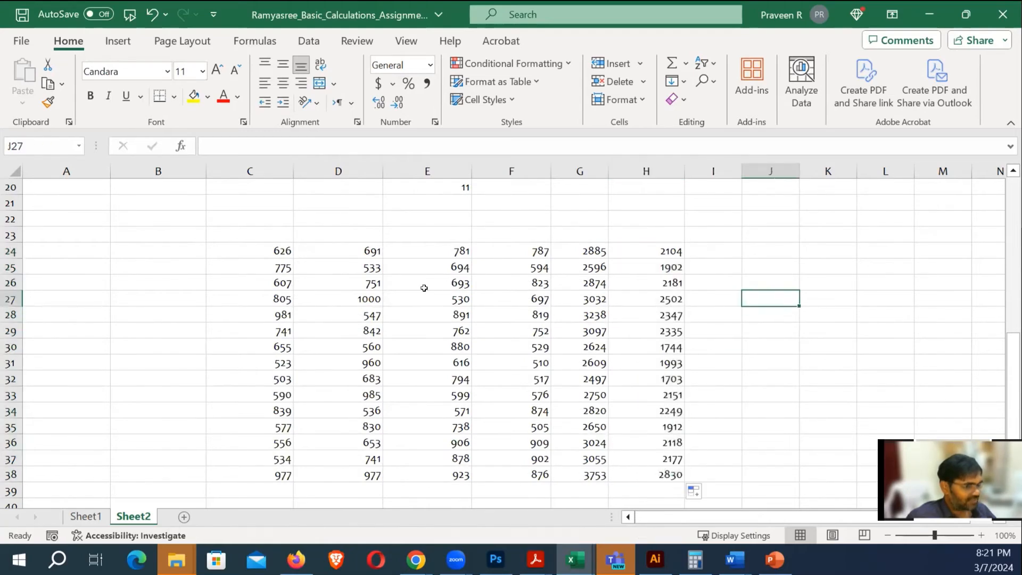
{"action": "left_click", "coordinate": [675, 269]}
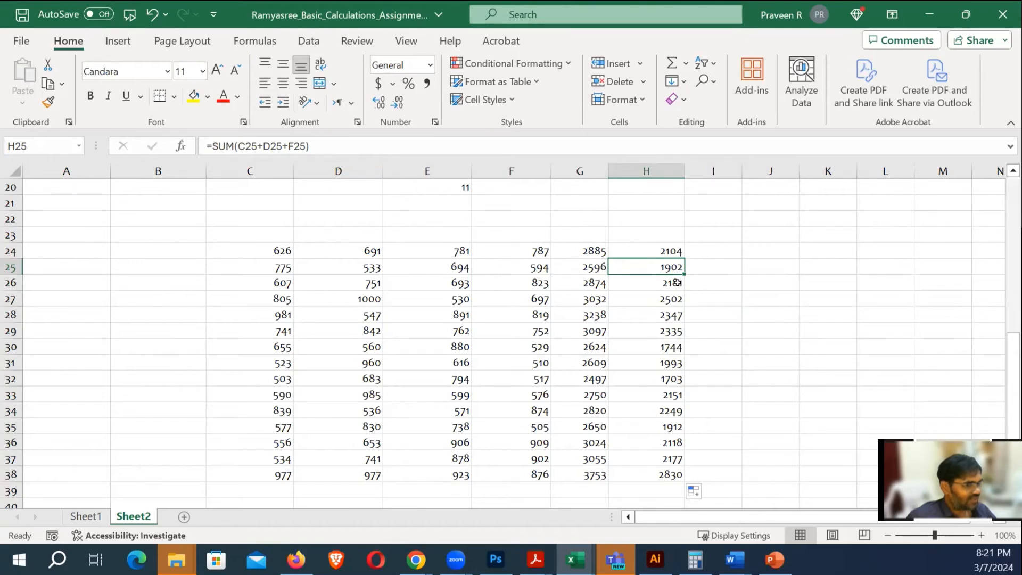
{"action": "left_click", "coordinate": [756, 331]}
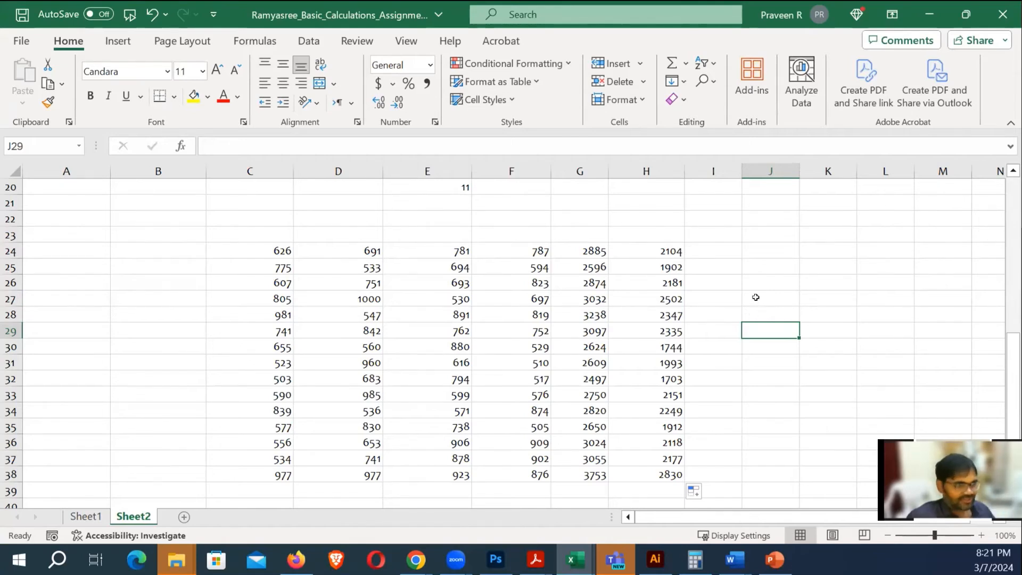
Scroll the Excel 2019 guide through pages 19–20 to the Borders and Shading section on page 21
{"action": "key", "text": "alt+Tab"}
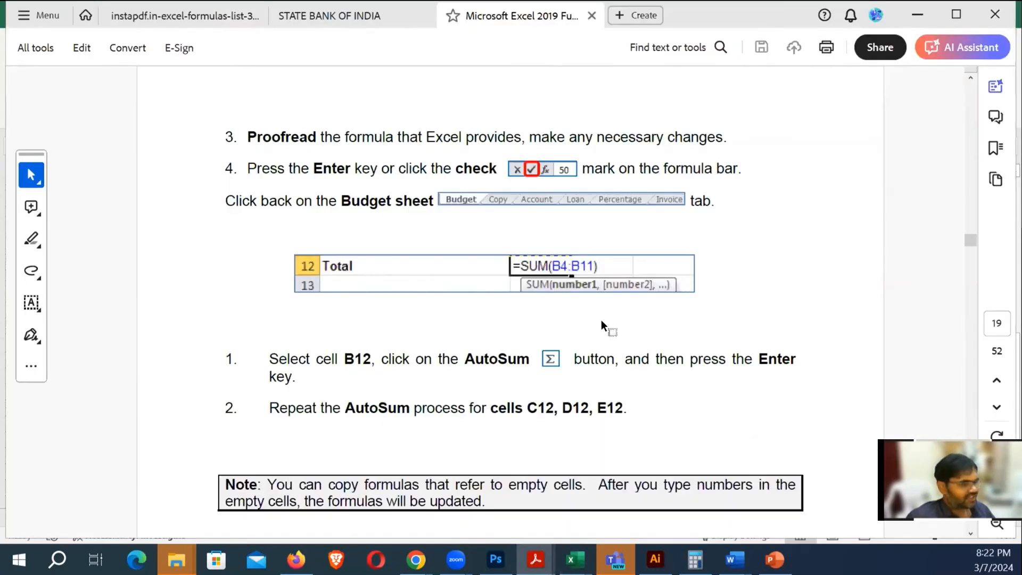
{"action": "scroll", "coordinate": [601, 319], "scroll_direction": "down", "scroll_amount": 4}
{"action": "scroll", "coordinate": [602, 318], "scroll_direction": "down", "scroll_amount": 1}
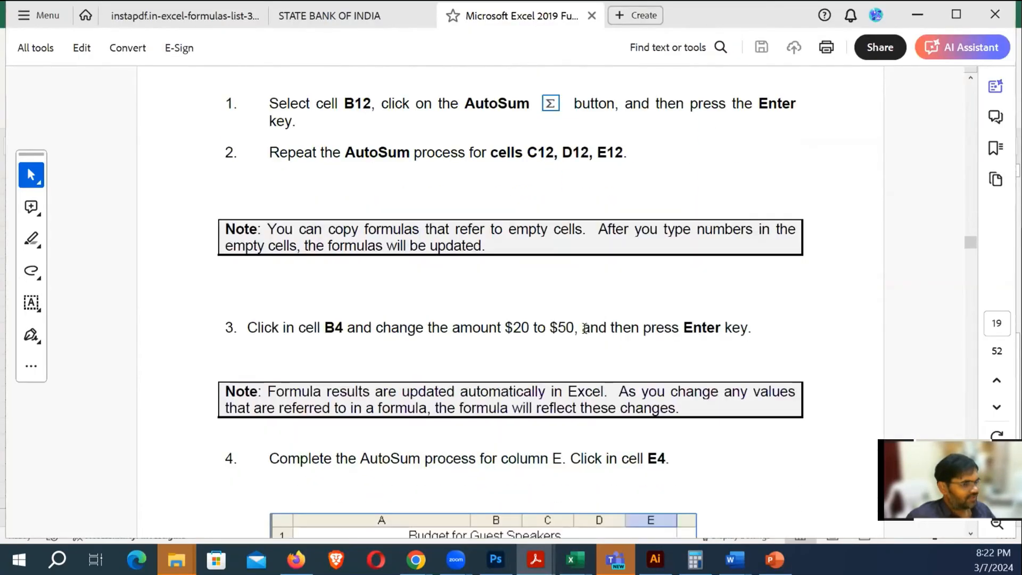
{"action": "scroll", "coordinate": [590, 351], "scroll_direction": "down", "scroll_amount": 1}
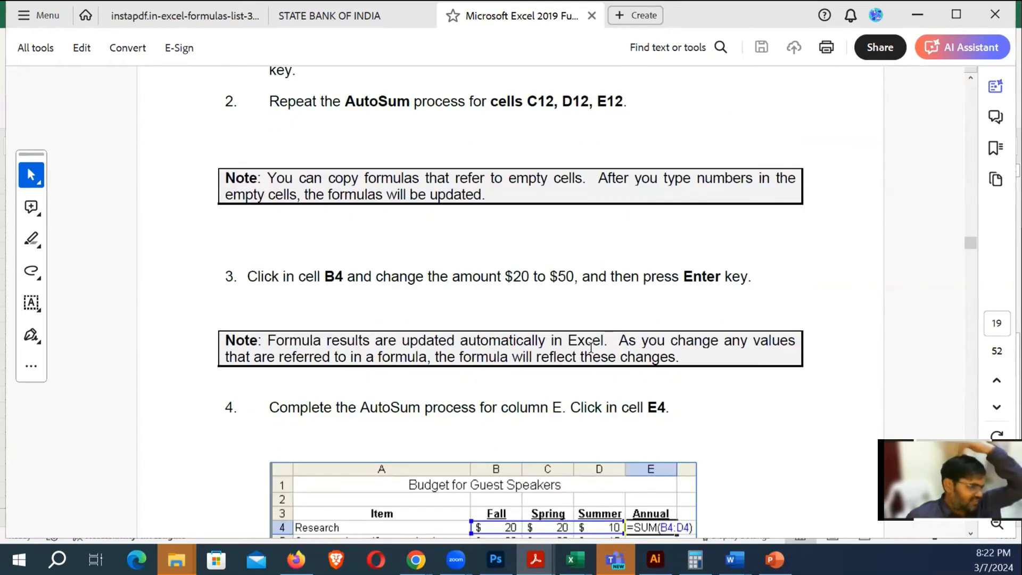
{"action": "scroll", "coordinate": [591, 347], "scroll_direction": "down", "scroll_amount": 1}
{"action": "scroll", "coordinate": [591, 347], "scroll_direction": "down", "scroll_amount": 4}
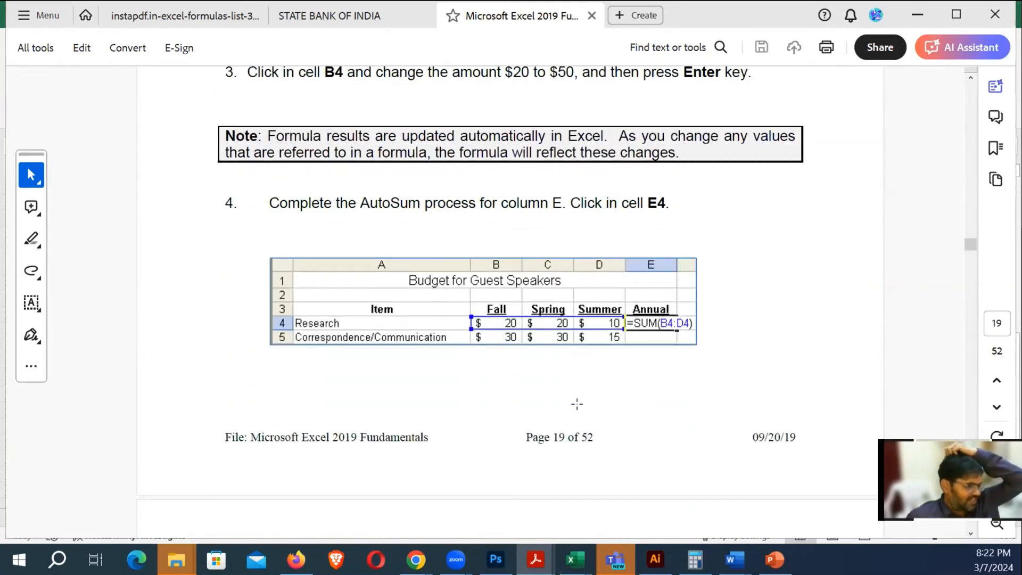
{"action": "scroll", "coordinate": [576, 403], "scroll_direction": "down", "scroll_amount": 5}
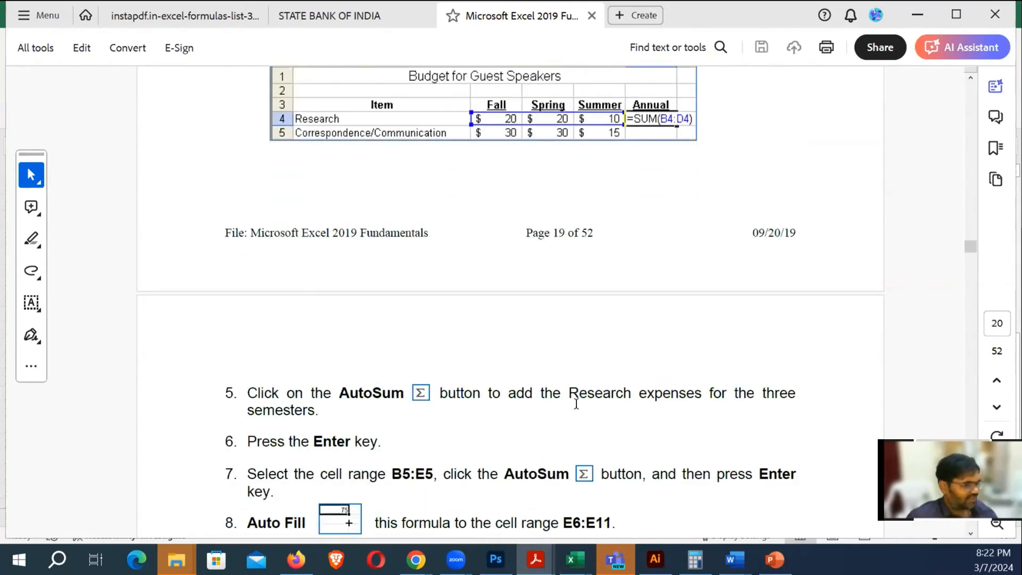
{"action": "scroll", "coordinate": [513, 369], "scroll_direction": "down", "scroll_amount": 2}
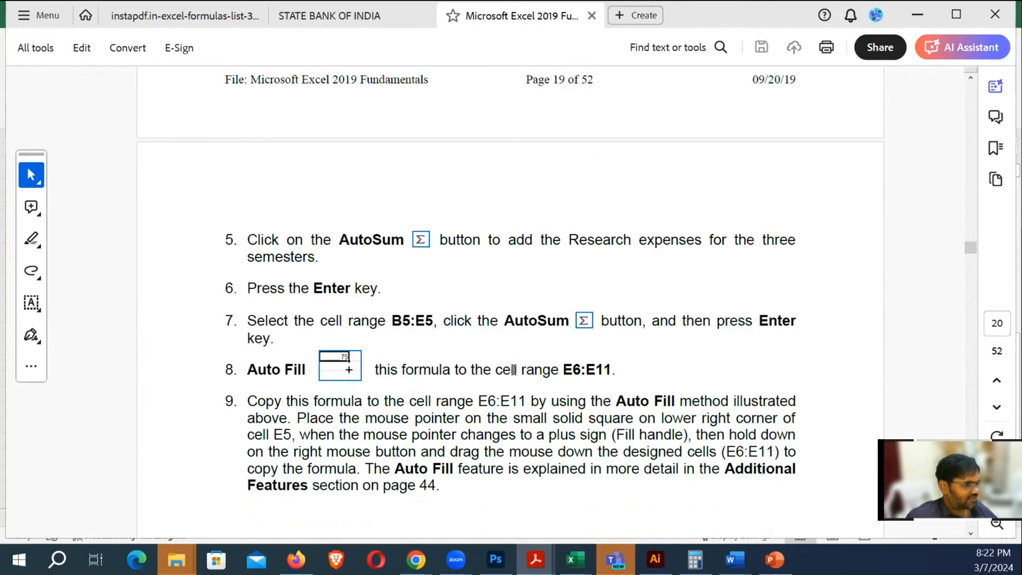
{"action": "scroll", "coordinate": [488, 359], "scroll_direction": "down", "scroll_amount": 1}
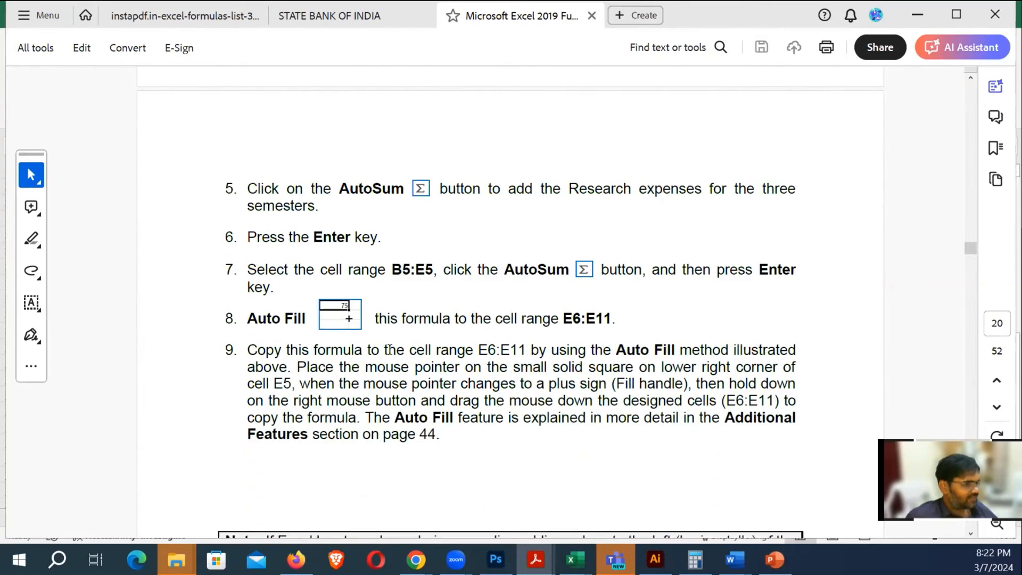
{"action": "scroll", "coordinate": [517, 343], "scroll_direction": "down", "scroll_amount": 1}
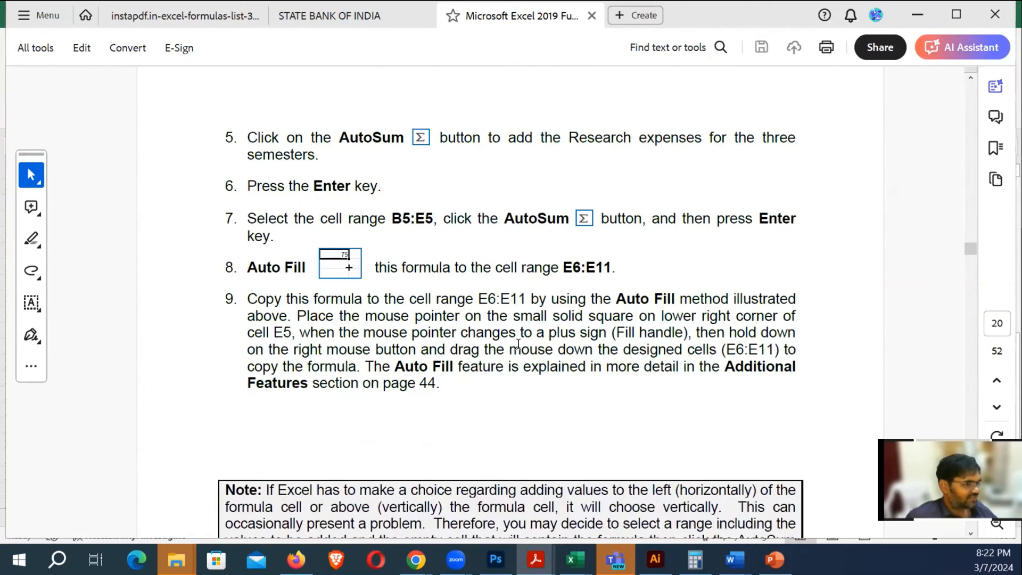
{"action": "scroll", "coordinate": [517, 344], "scroll_direction": "down", "scroll_amount": 1}
{"action": "scroll", "coordinate": [518, 343], "scroll_direction": "down", "scroll_amount": 3}
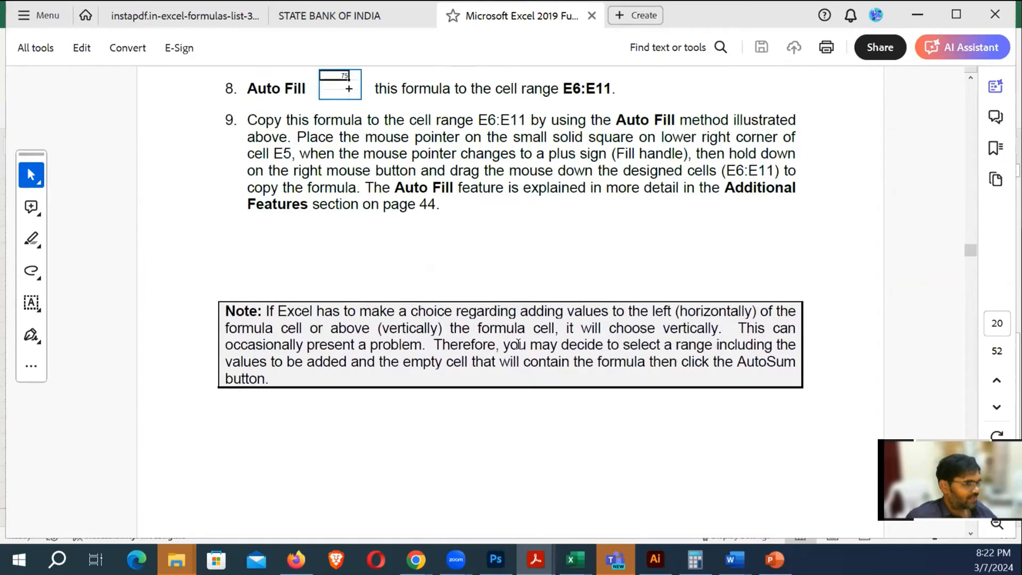
{"action": "scroll", "coordinate": [517, 344], "scroll_direction": "down", "scroll_amount": 1}
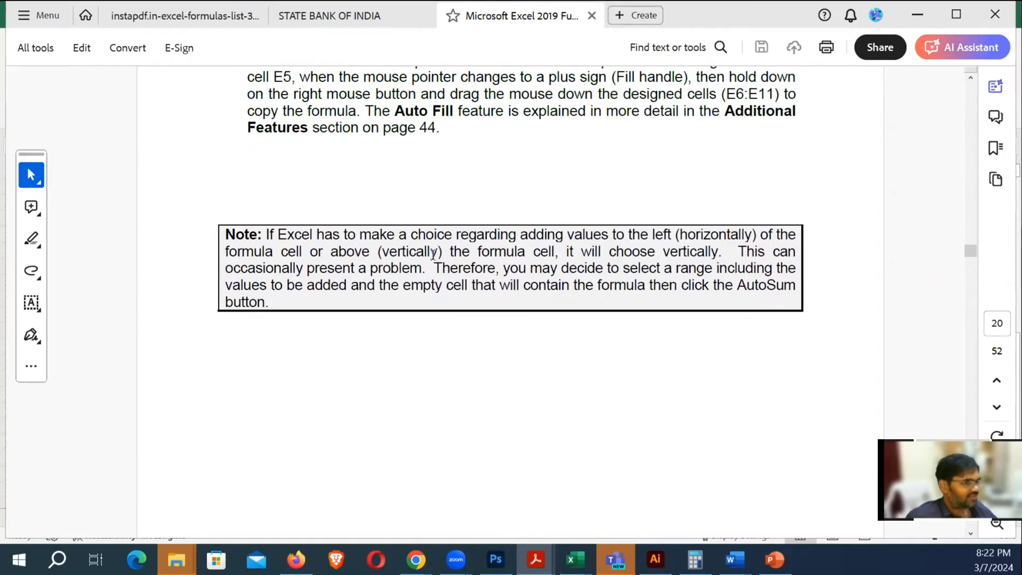
{"action": "scroll", "coordinate": [575, 298], "scroll_direction": "down", "scroll_amount": 9}
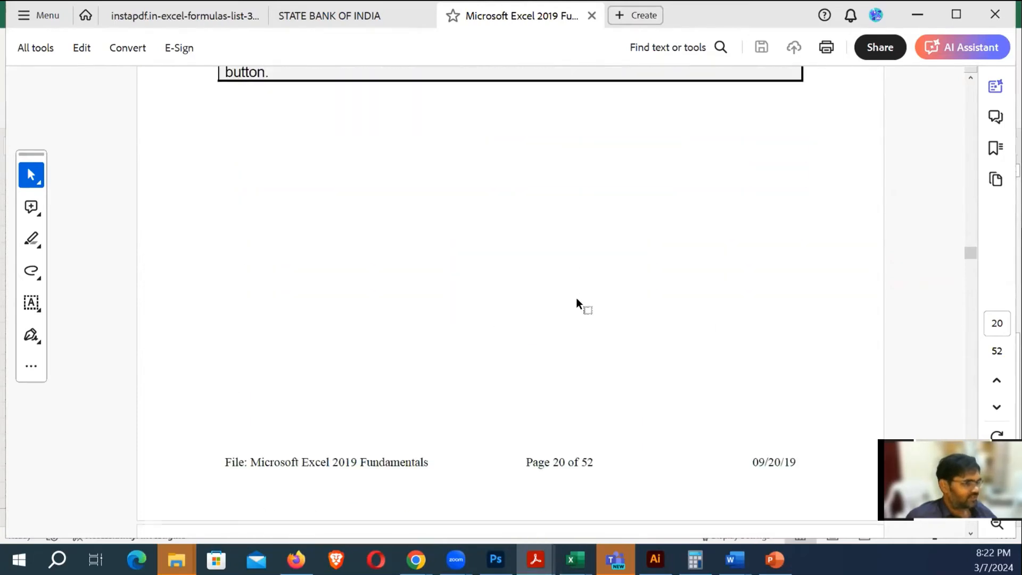
{"action": "scroll", "coordinate": [576, 298], "scroll_direction": "down", "scroll_amount": 4}
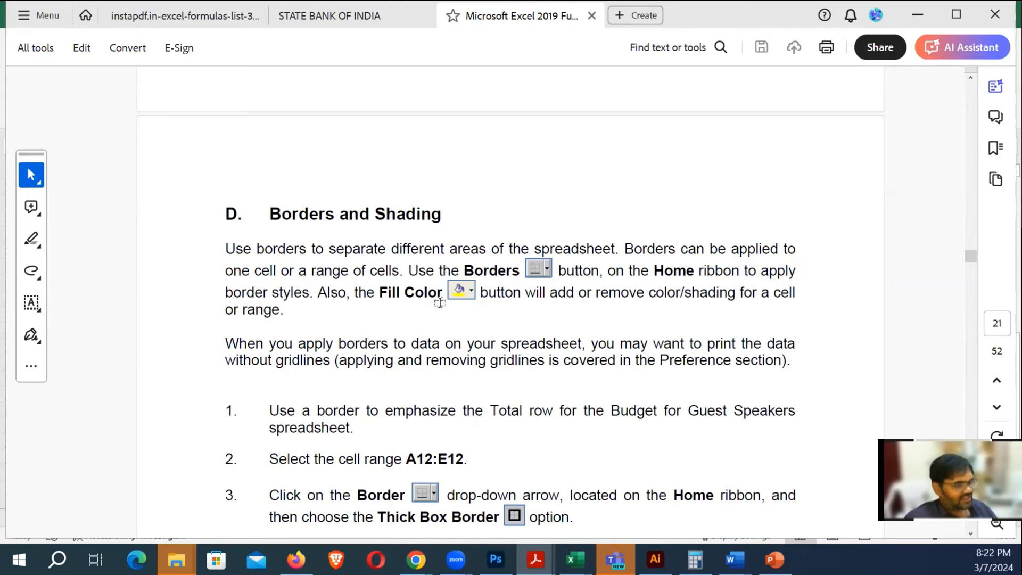
Back in Excel, preview the border styles on part of the number block without applying any
{"action": "key", "text": "alt+Tab"}
{"action": "left_click_drag", "start_coordinate": [282, 250], "coordinate": [669, 474]}
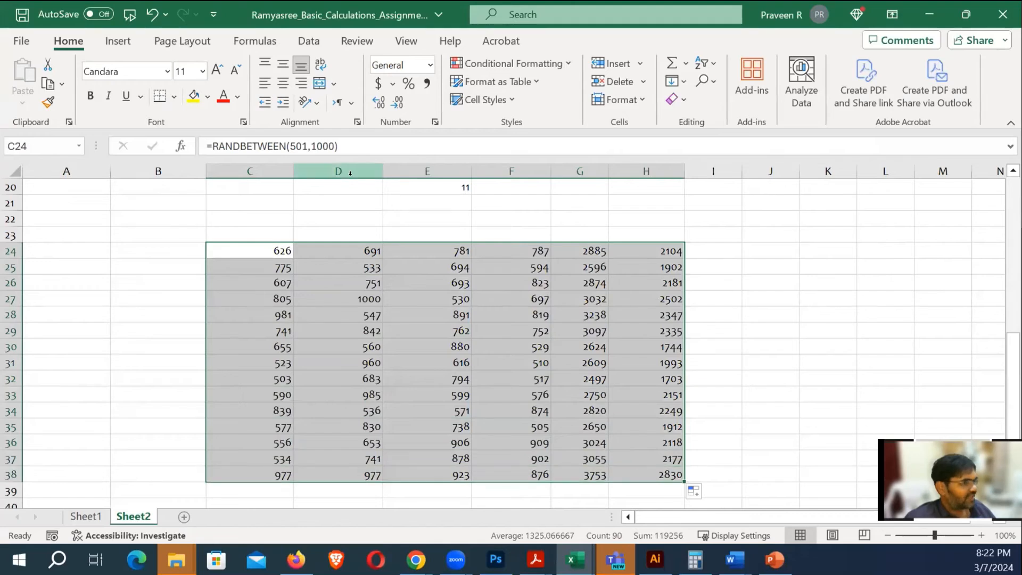
{"action": "left_click", "coordinate": [174, 98]}
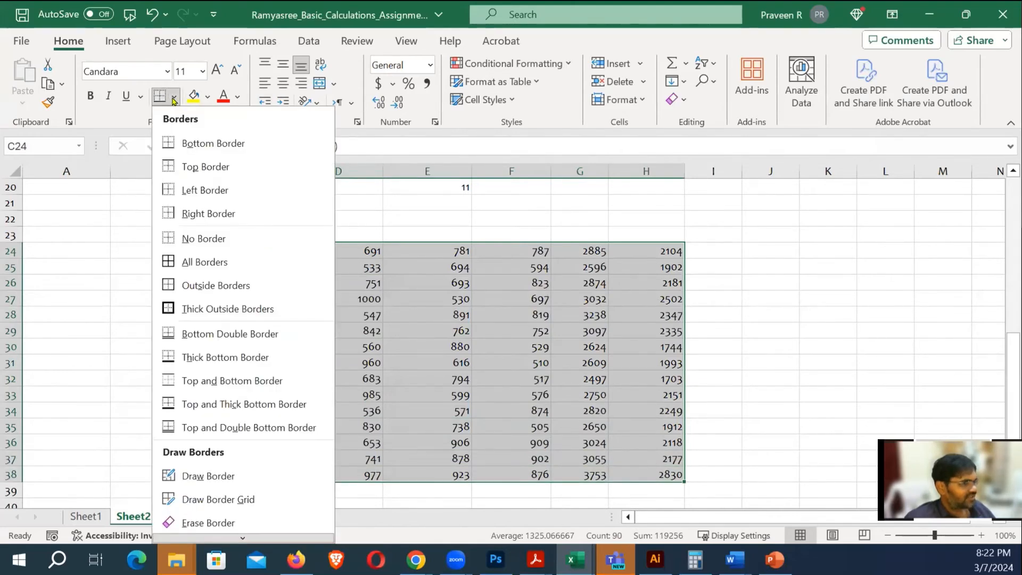
{"action": "left_click", "coordinate": [752, 283]}
{"action": "left_click", "coordinate": [756, 267]}
{"action": "scroll", "coordinate": [543, 269], "scroll_direction": "down", "scroll_amount": 2}
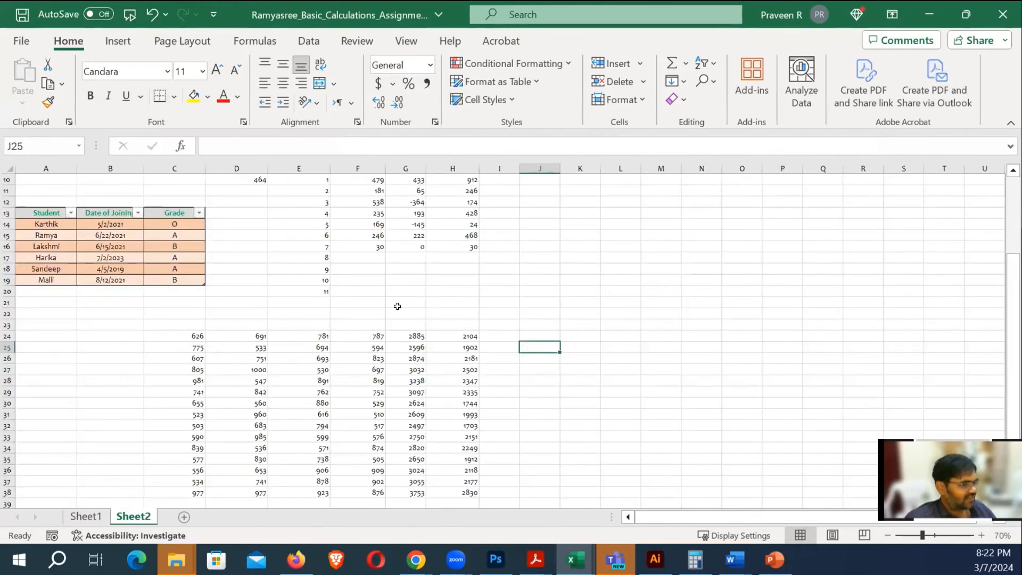
{"action": "scroll", "coordinate": [319, 295], "scroll_direction": "down", "scroll_amount": 2}
{"action": "left_click_drag", "start_coordinate": [182, 268], "coordinate": [456, 405]}
{"action": "left_click", "coordinate": [581, 382]}
Rearrange the random-number columns into pairs at A:B, D:E and G:H
{"action": "left_click_drag", "start_coordinate": [188, 269], "coordinate": [456, 425]}
{"action": "key", "text": "ctrl+q"}
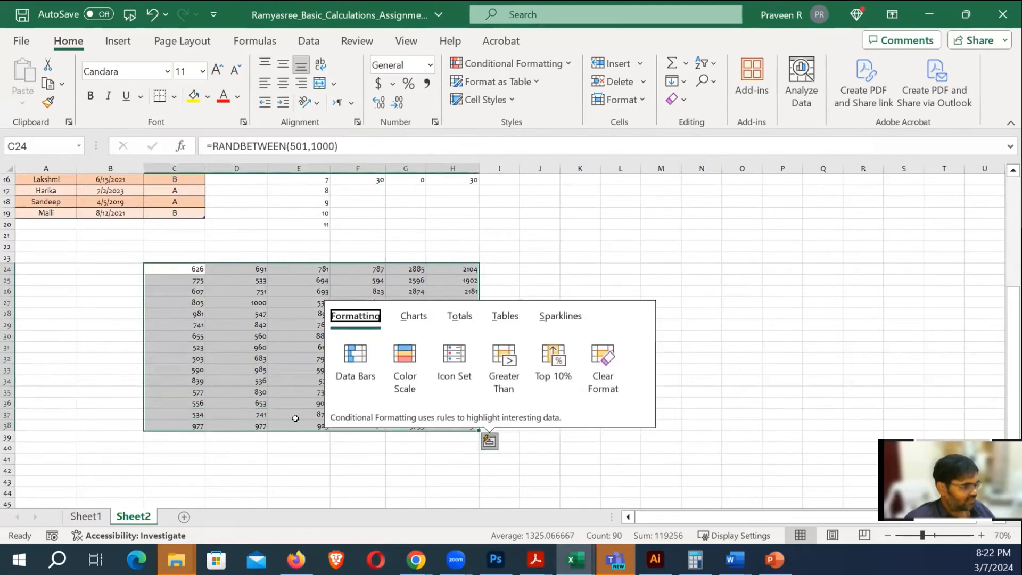
{"action": "left_click_drag", "start_coordinate": [288, 429], "coordinate": [192, 426]}
{"action": "left_click", "coordinate": [539, 279]}
{"action": "left_click_drag", "start_coordinate": [54, 268], "coordinate": [362, 426]}
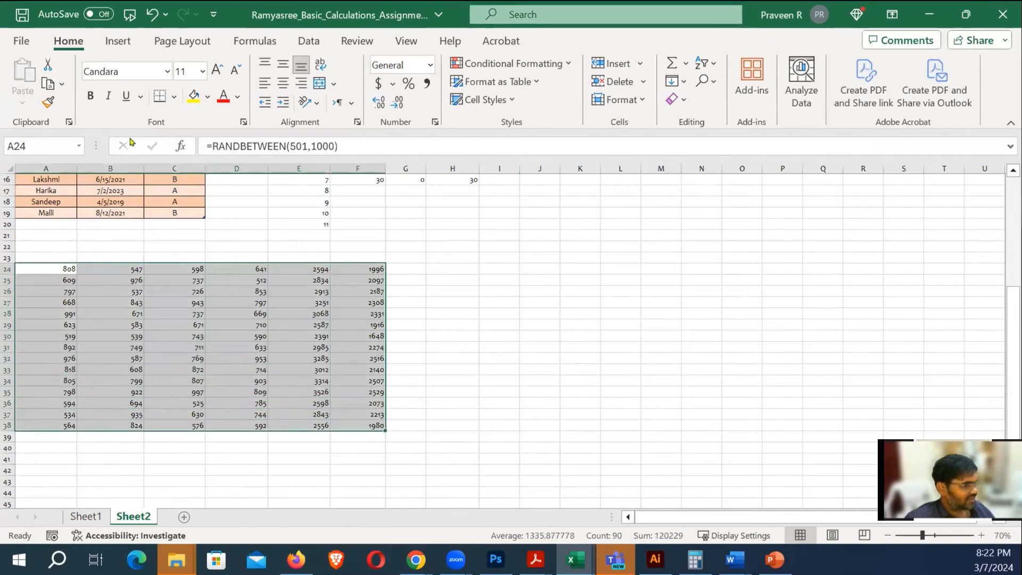
{"action": "left_click", "coordinate": [510, 290]}
{"action": "left_click_drag", "start_coordinate": [191, 268], "coordinate": [375, 426]}
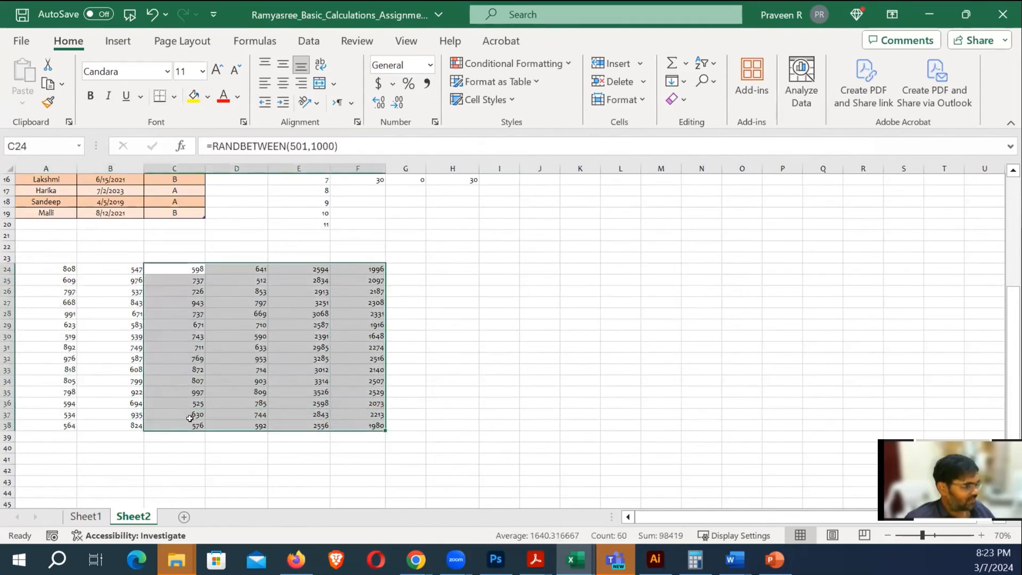
{"action": "left_click_drag", "start_coordinate": [176, 432], "coordinate": [239, 440]}
{"action": "left_click", "coordinate": [506, 396]}
{"action": "left_click_drag", "start_coordinate": [372, 270], "coordinate": [408, 431]}
{"action": "left_click", "coordinate": [580, 370]}
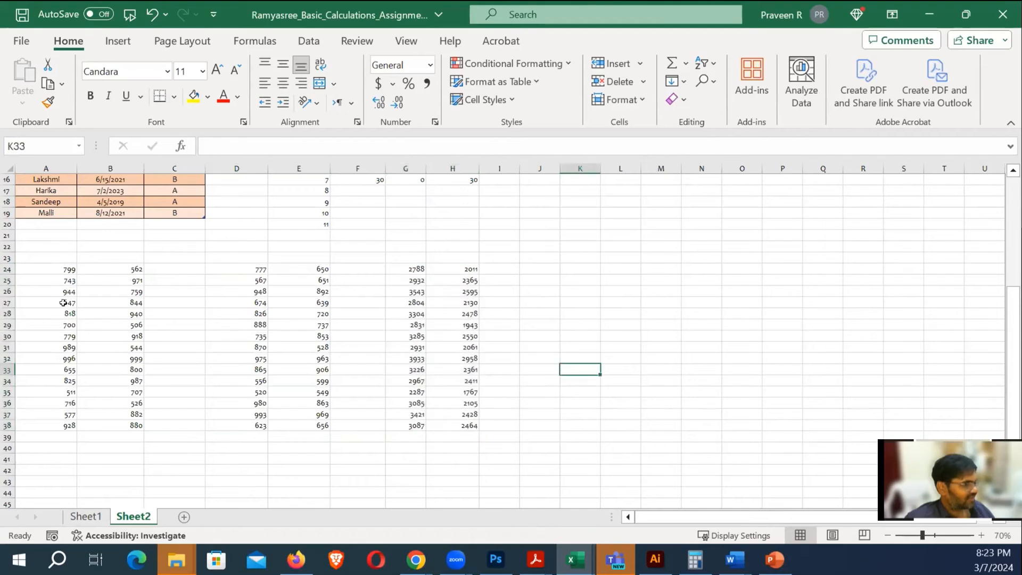
Apply All Borders to every cell of A24:B38
{"action": "left_click_drag", "start_coordinate": [69, 269], "coordinate": [109, 426]}
{"action": "left_click", "coordinate": [173, 96]}
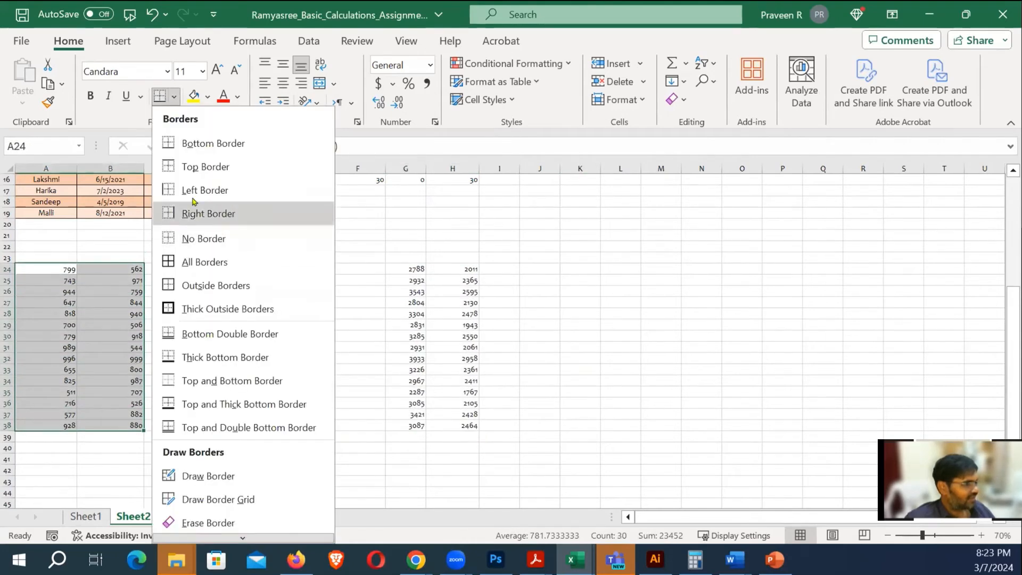
{"action": "left_click", "coordinate": [177, 261]}
{"action": "left_click", "coordinate": [586, 280]}
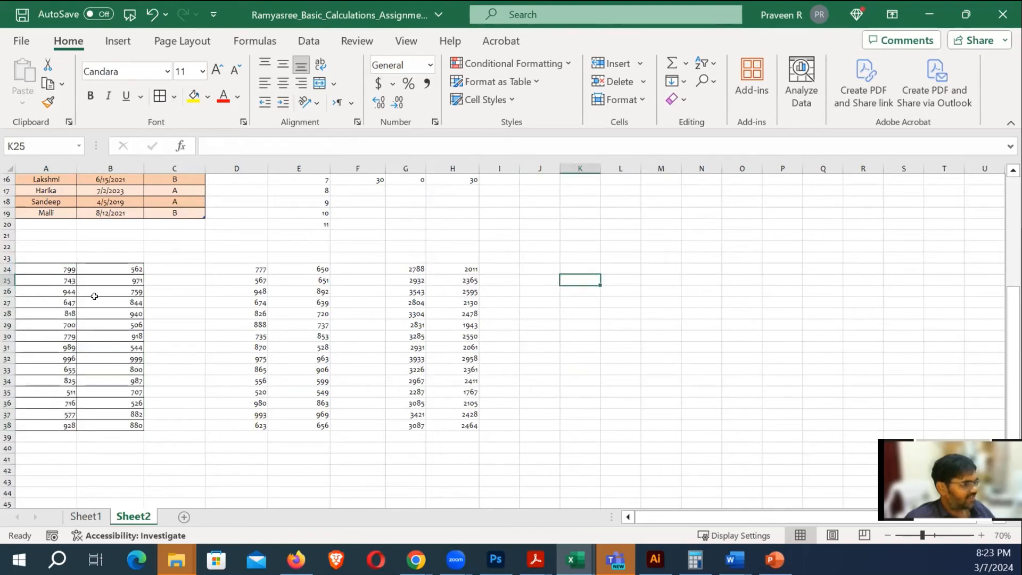
{"action": "left_click", "coordinate": [64, 282]}
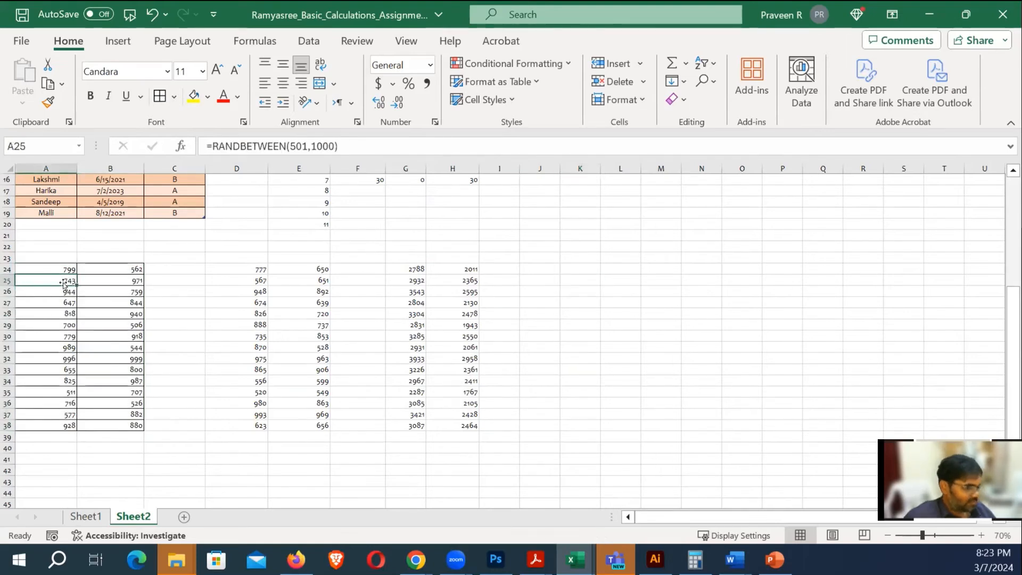
{"action": "key", "text": "ctrl+p"}
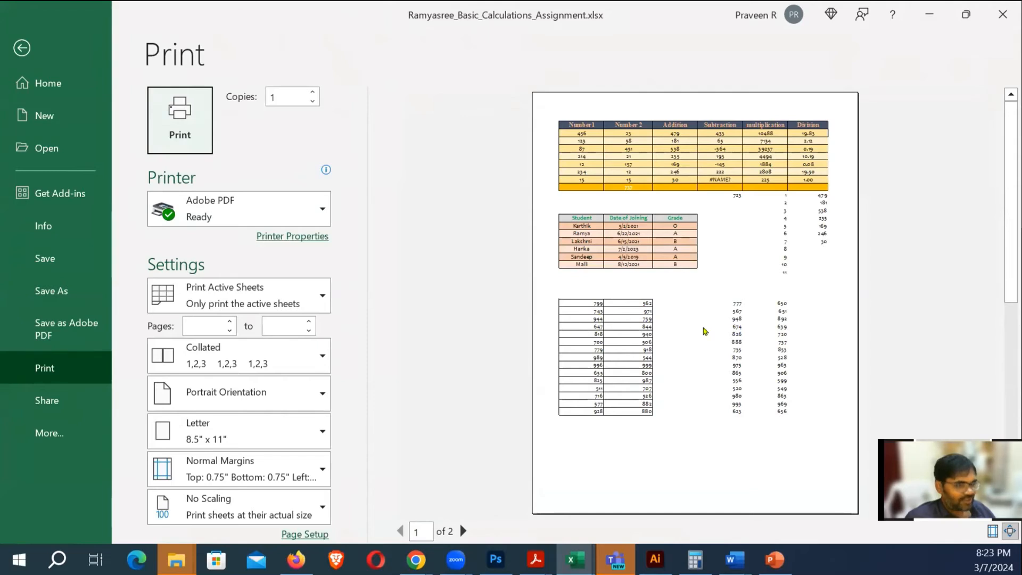
{"action": "key", "text": "Escape"}
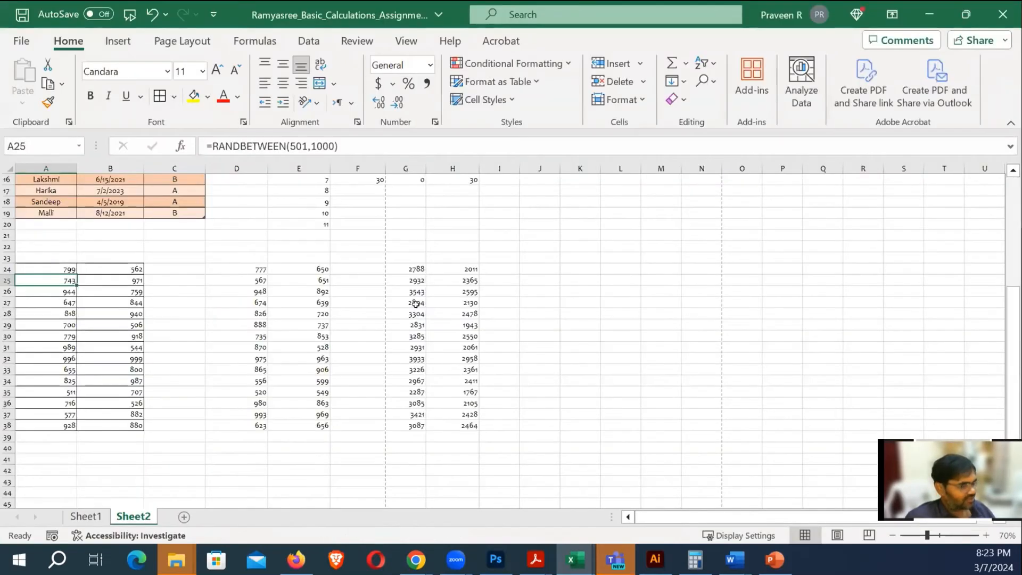
{"action": "left_click_drag", "start_coordinate": [238, 270], "coordinate": [303, 416]}
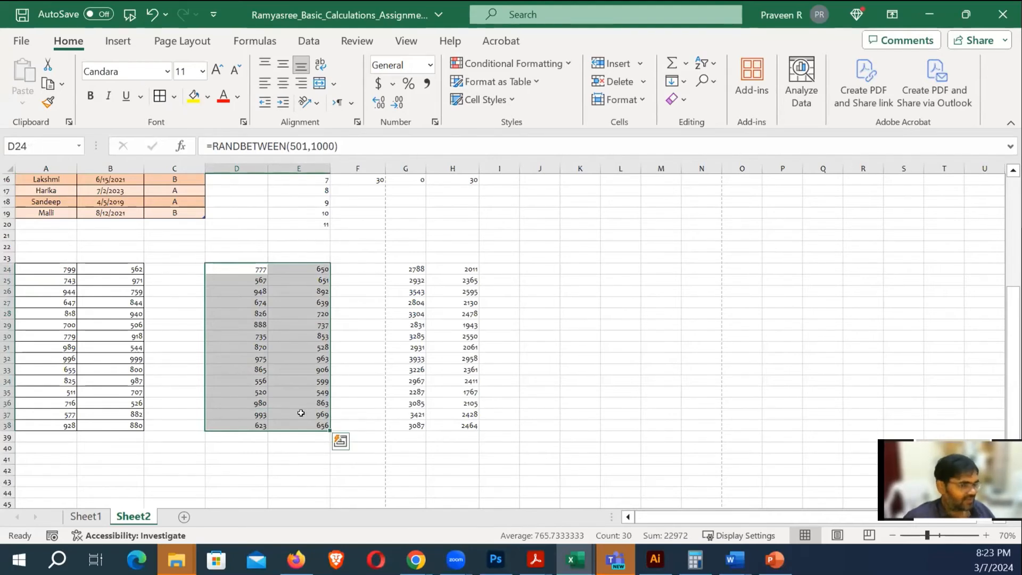
{"action": "left_click", "coordinate": [613, 355]}
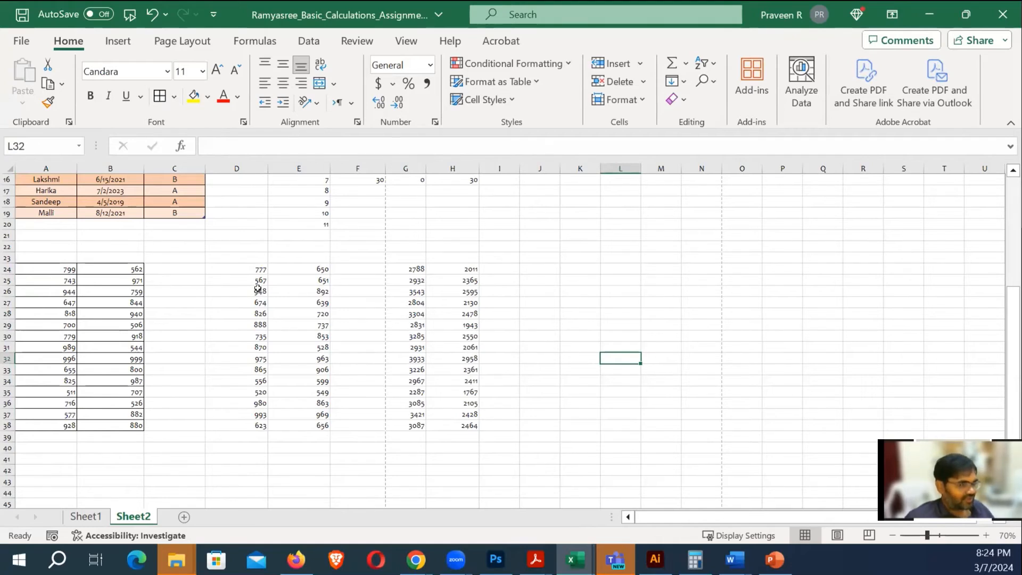
{"action": "left_click", "coordinate": [237, 264]}
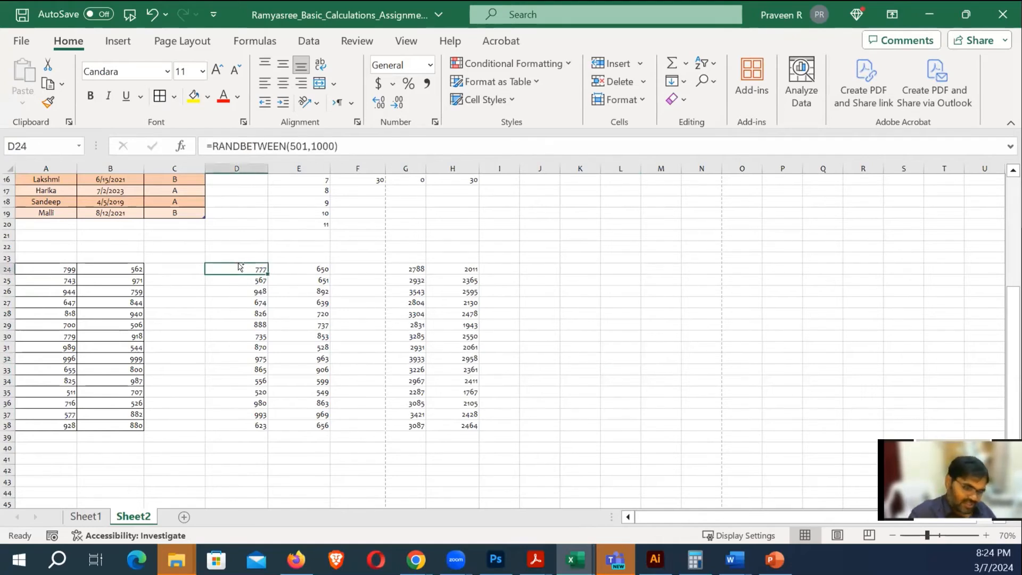
{"action": "key", "text": "ctrl+p"}
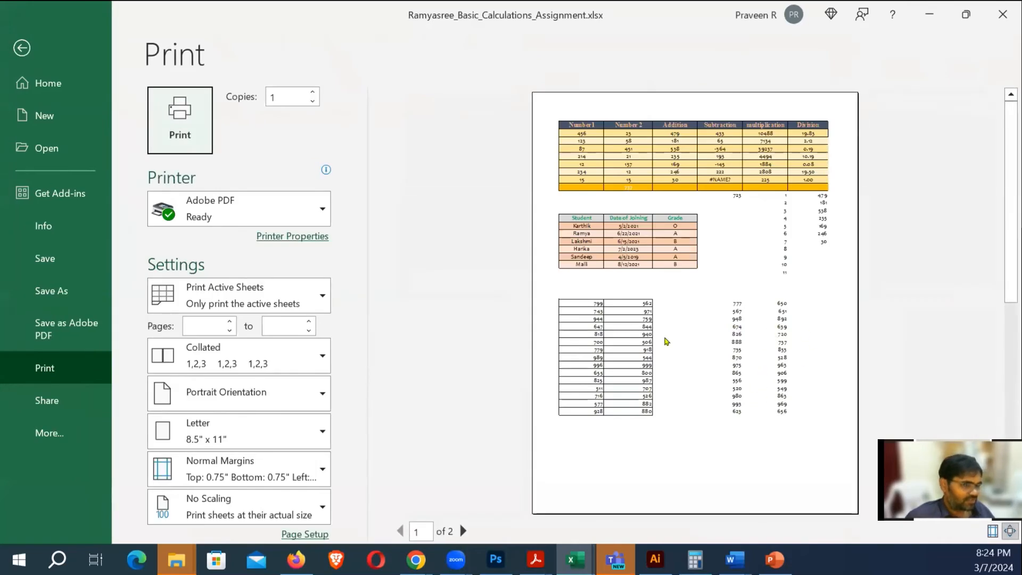
{"action": "key", "text": "Escape"}
{"action": "left_click", "coordinate": [570, 303]}
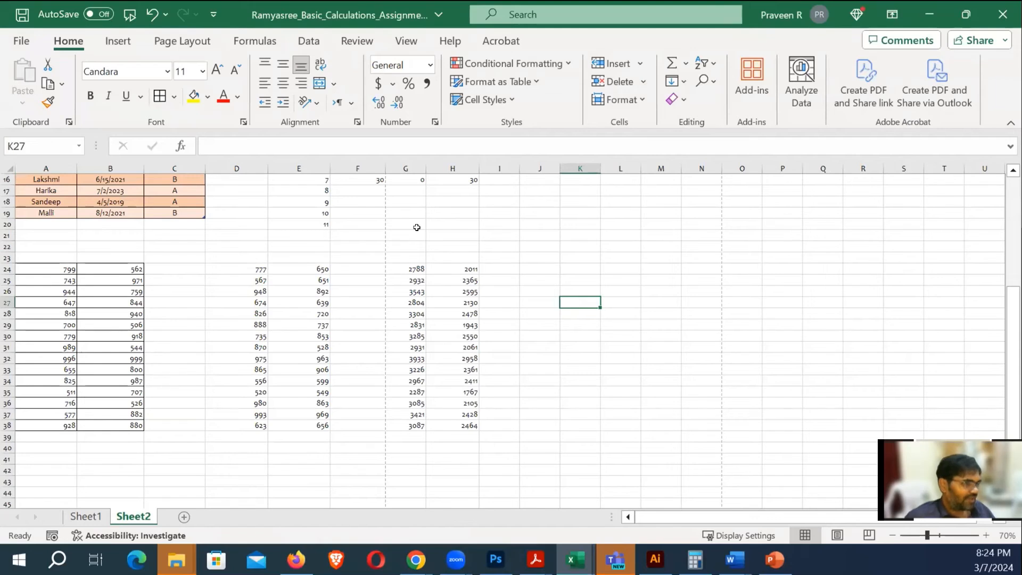
Open Page Setup from Page Layout and look through the PDF printer's settings
{"action": "left_click", "coordinate": [182, 41]}
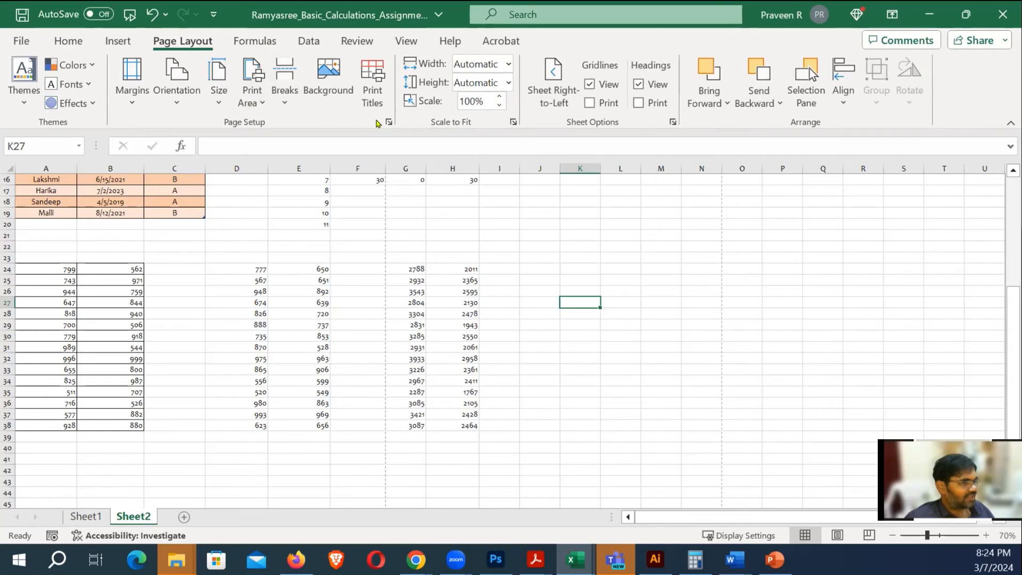
{"action": "left_click", "coordinate": [389, 121]}
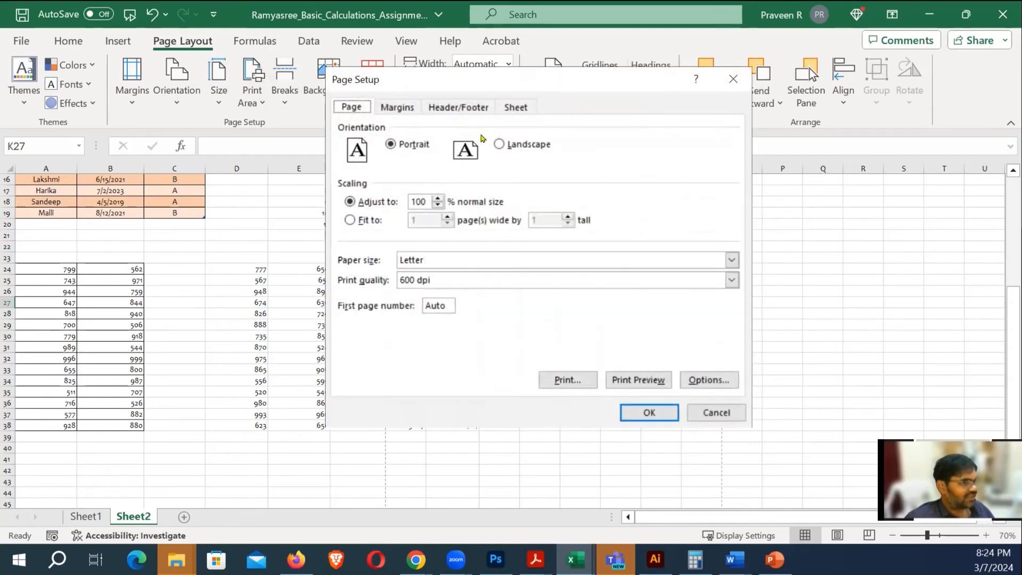
{"action": "left_click_drag", "start_coordinate": [465, 72], "coordinate": [341, 94]}
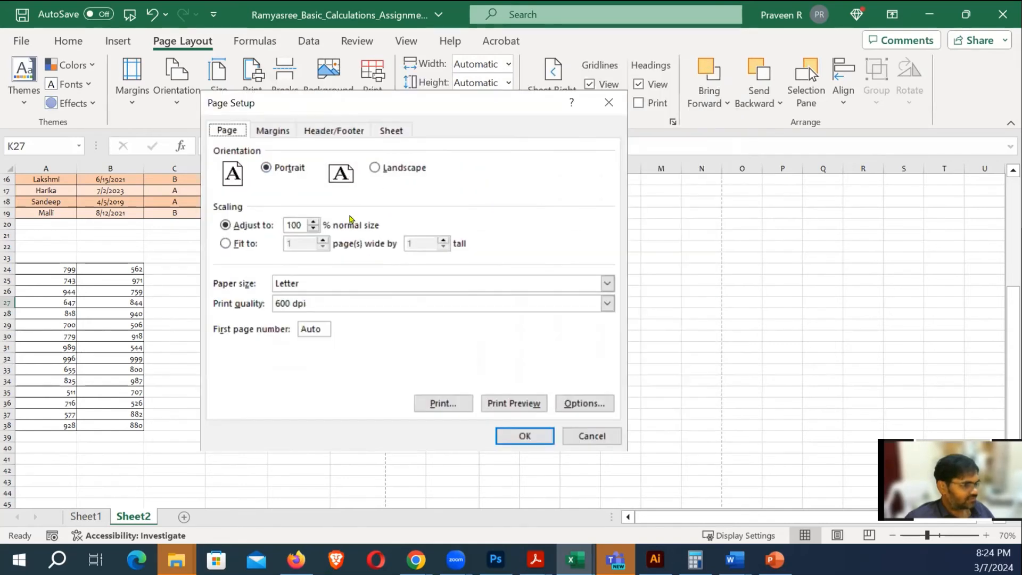
{"action": "left_click", "coordinate": [561, 400]}
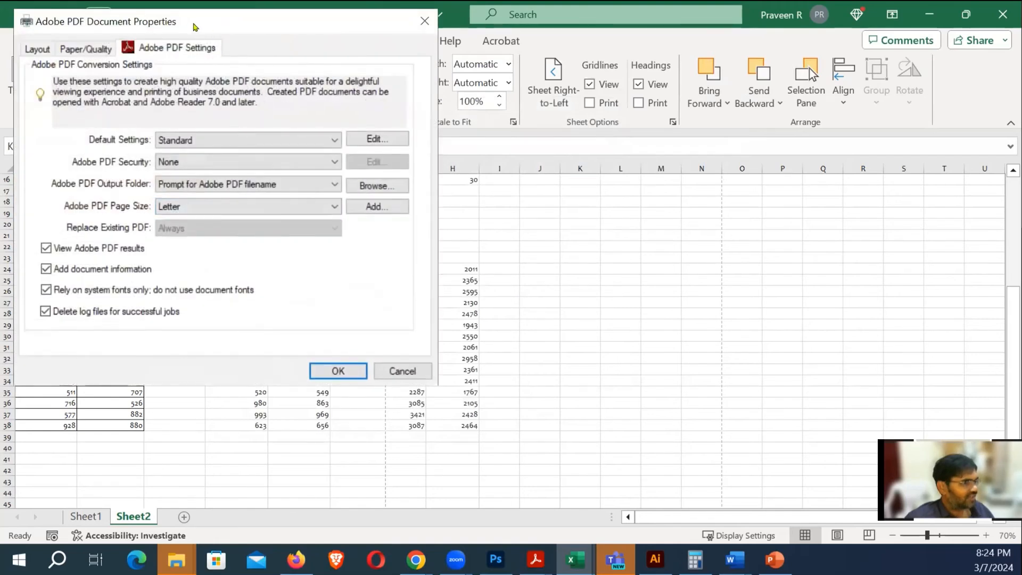
{"action": "left_click_drag", "start_coordinate": [195, 27], "coordinate": [294, 127]}
{"action": "left_click", "coordinate": [541, 126]}
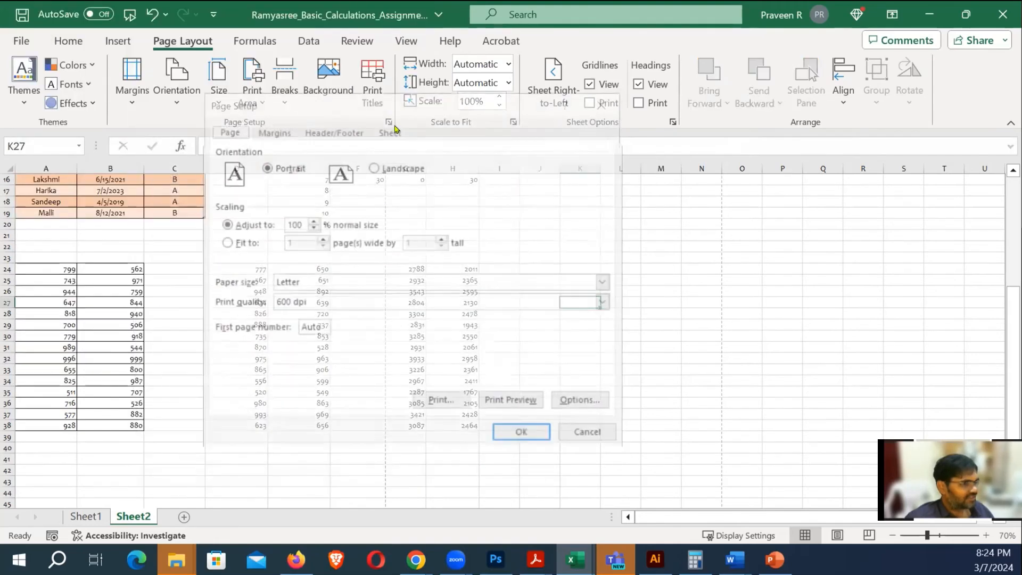
Check Gridlines on the Sheet tab of Page Setup and confirm with OK
{"action": "left_click", "coordinate": [272, 129]}
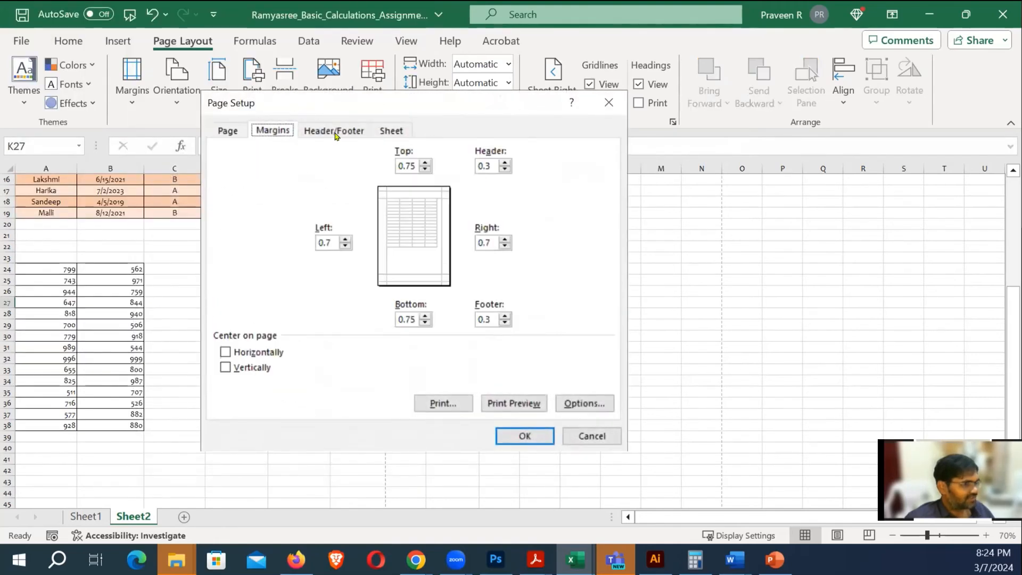
{"action": "left_click", "coordinate": [337, 134]}
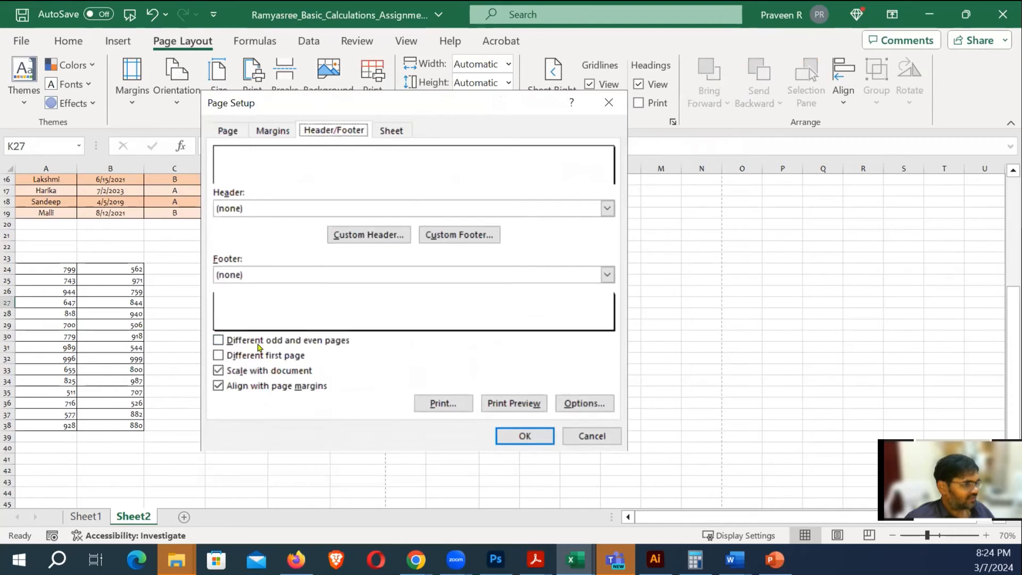
{"action": "left_click", "coordinate": [395, 133]}
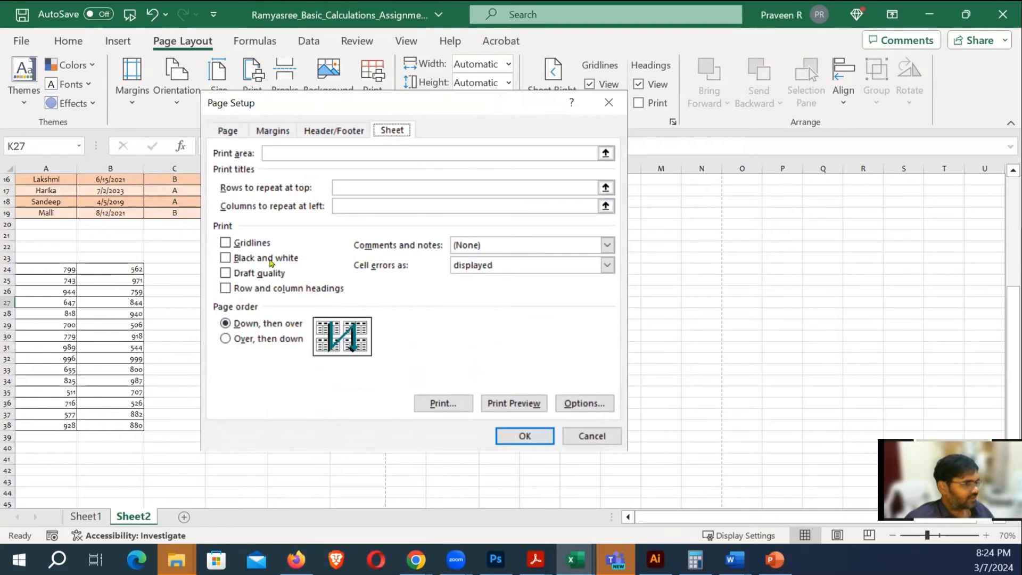
{"action": "left_click", "coordinate": [225, 243]}
{"action": "left_click", "coordinate": [531, 433]}
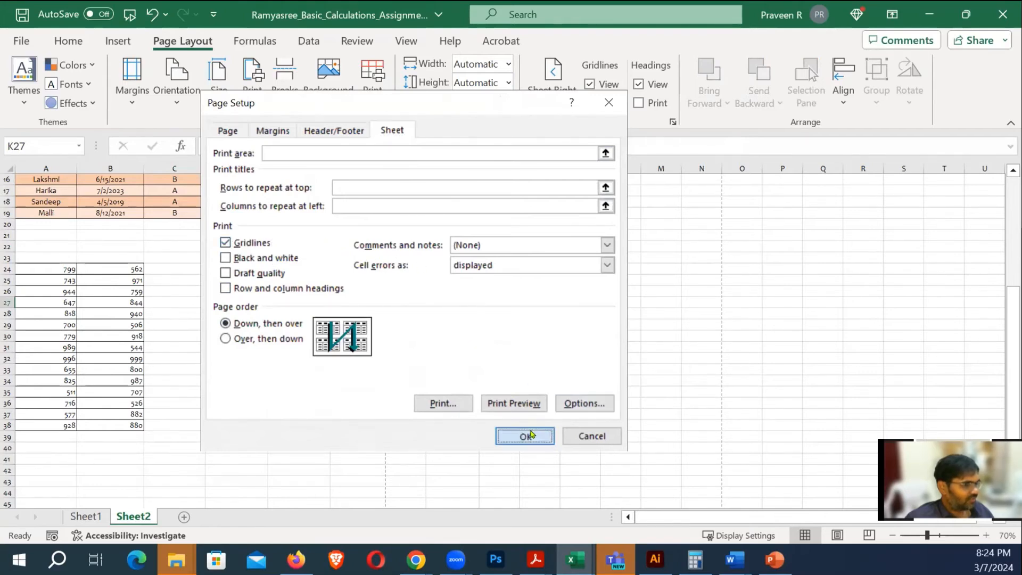
{"action": "left_click", "coordinate": [565, 345]}
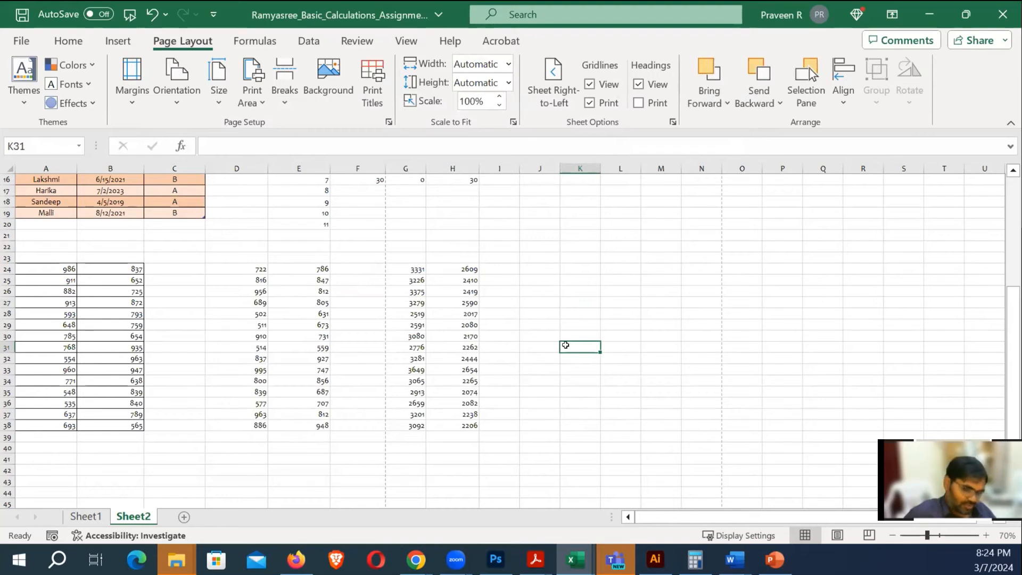
Preview Sheet2's printed pages, then return to the sheet
{"action": "key", "text": "ctrl+p"}
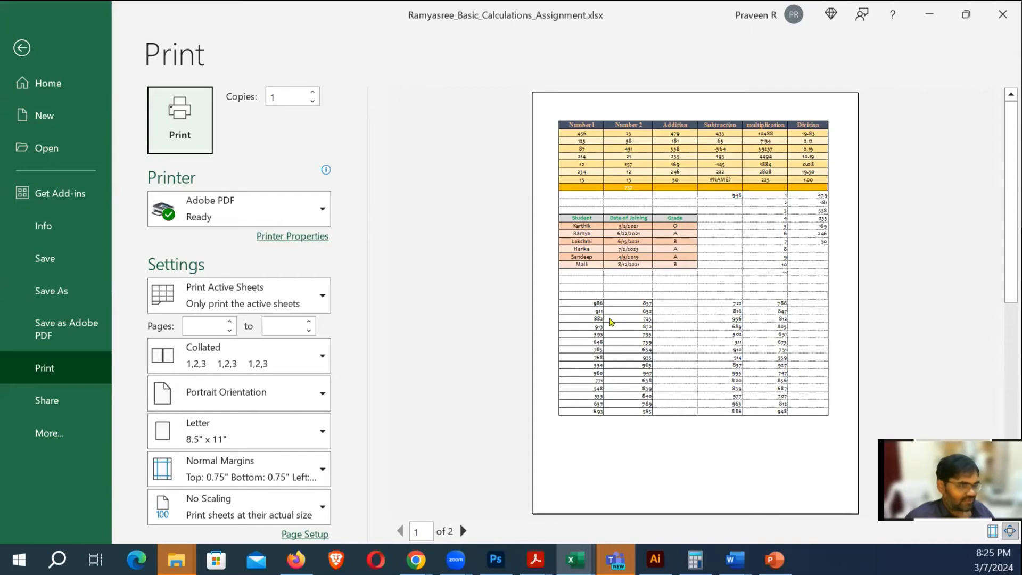
{"action": "key", "text": "Escape"}
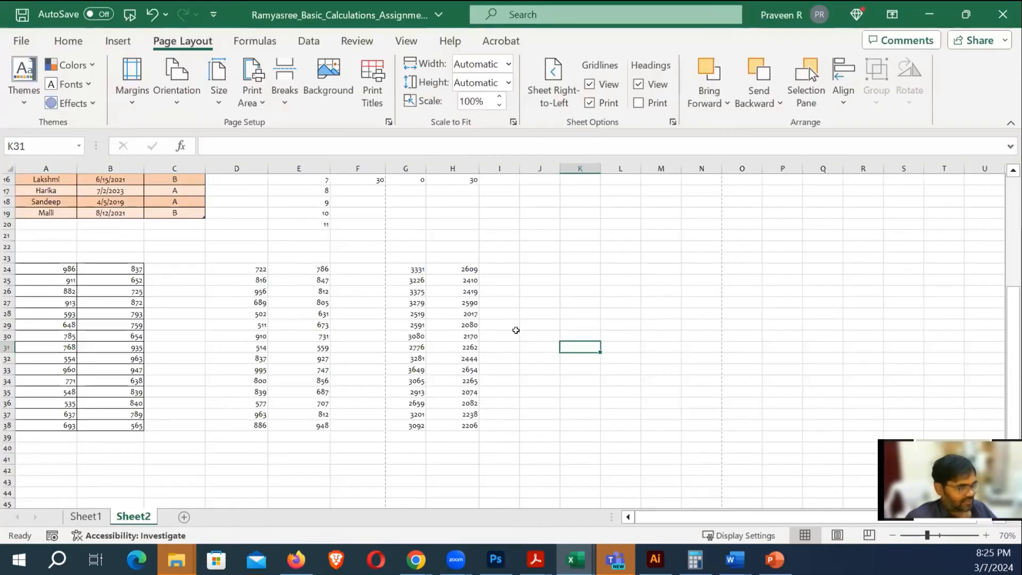
{"action": "left_click", "coordinate": [641, 324]}
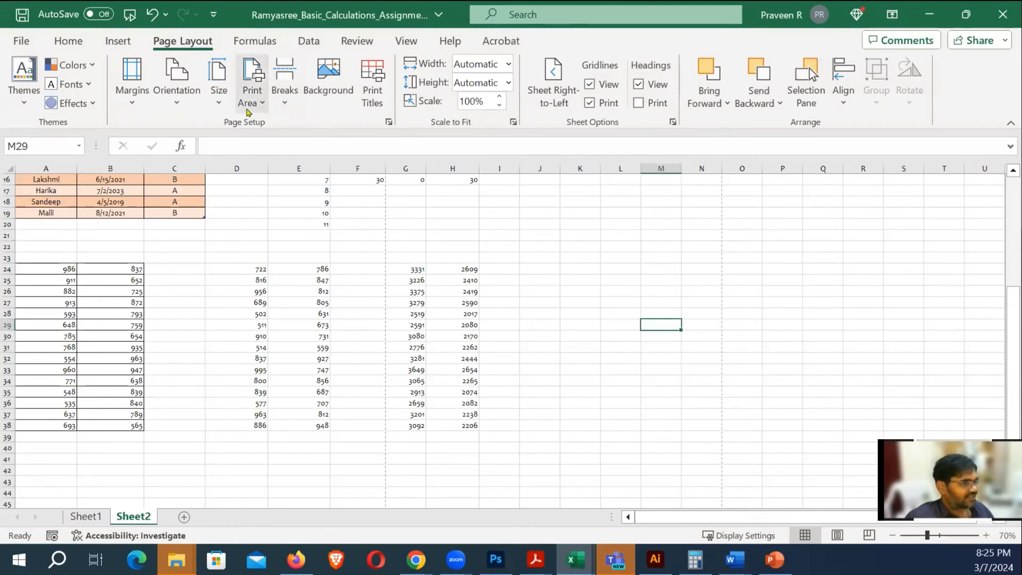
Uncheck Gridlines in Page Setup's Sheet options so gridlines no longer print
{"action": "left_click", "coordinate": [388, 121]}
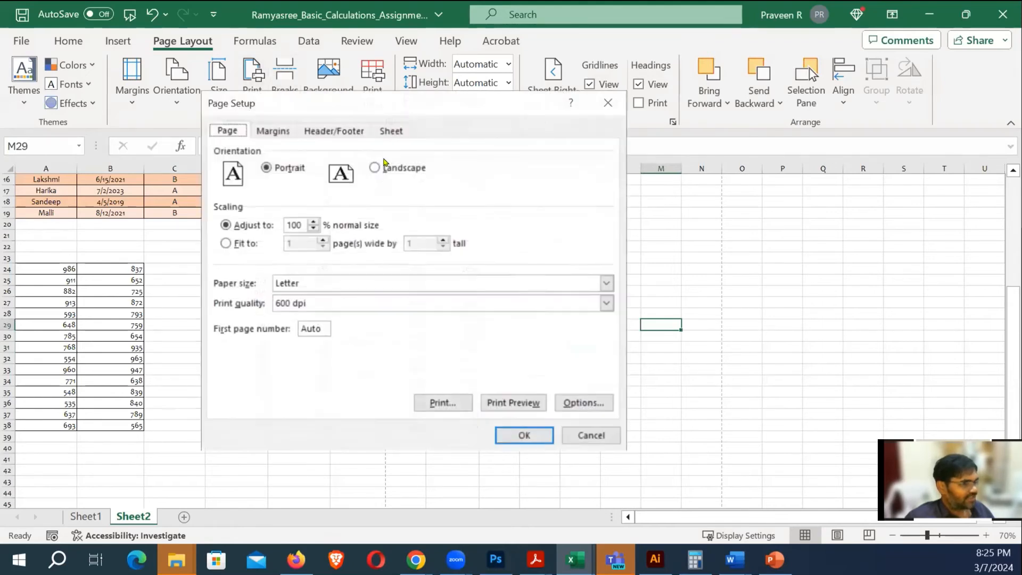
{"action": "left_click", "coordinate": [389, 132]}
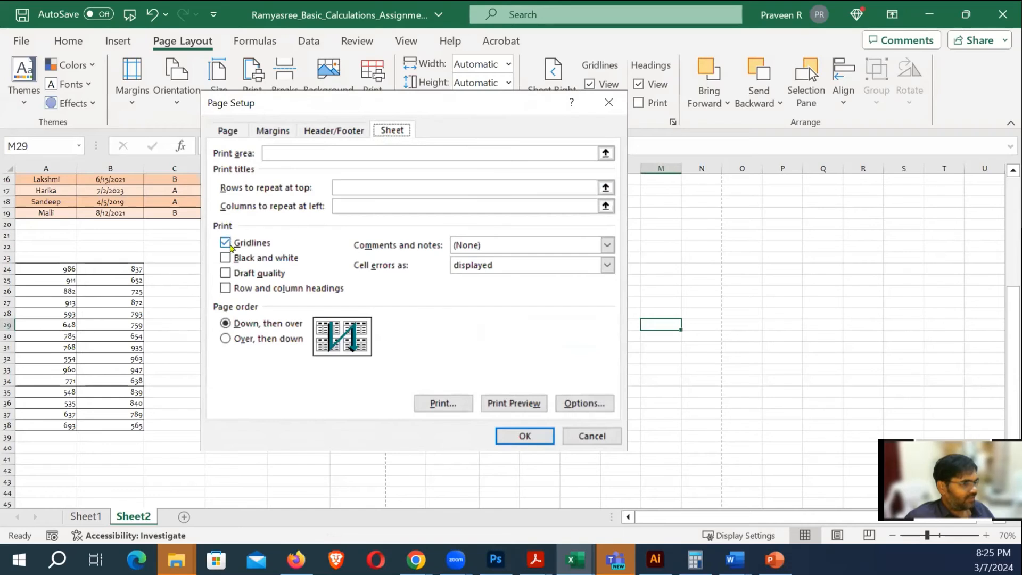
{"action": "left_click", "coordinate": [226, 242]}
{"action": "left_click", "coordinate": [525, 435]}
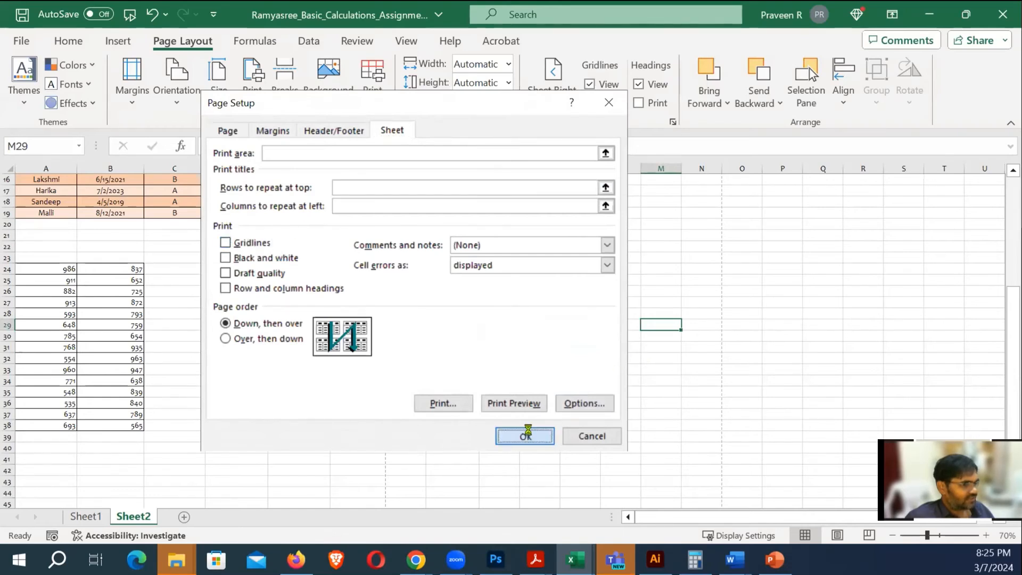
{"action": "left_click", "coordinate": [667, 365]}
Put a plain outside border around D24:E38
{"action": "left_click_drag", "start_coordinate": [271, 266], "coordinate": [304, 421]}
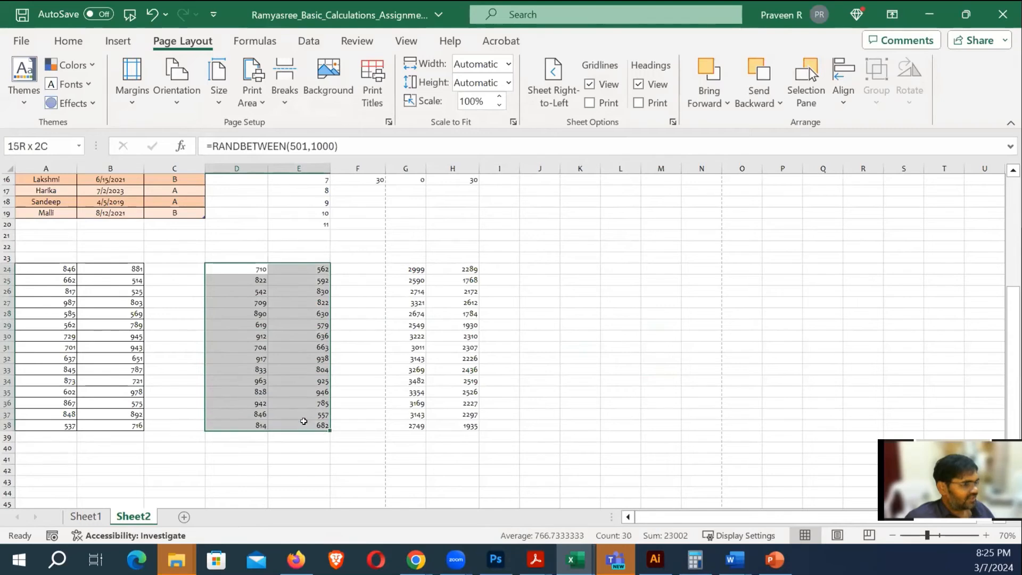
{"action": "left_click", "coordinate": [68, 41]}
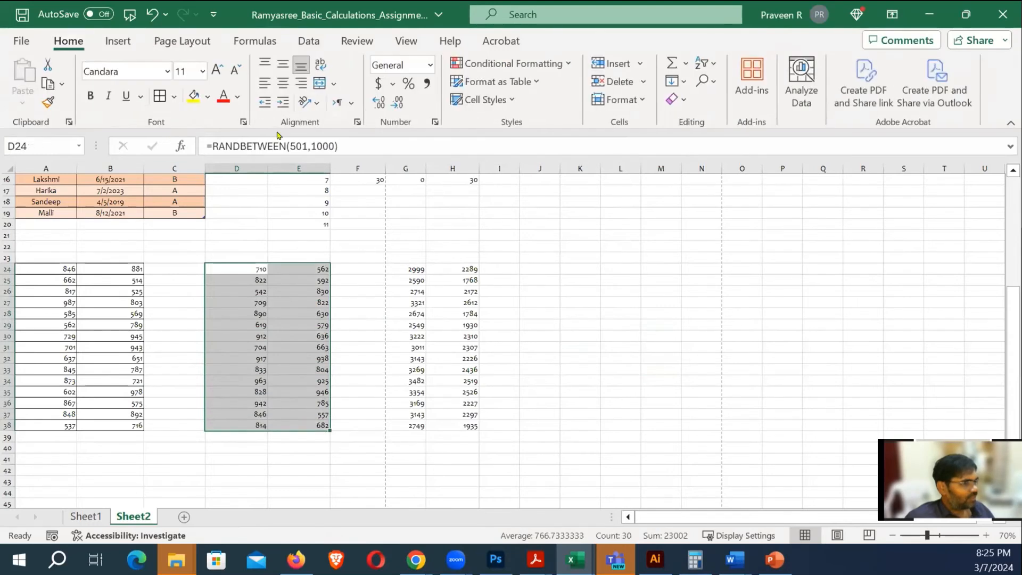
{"action": "left_click", "coordinate": [174, 97]}
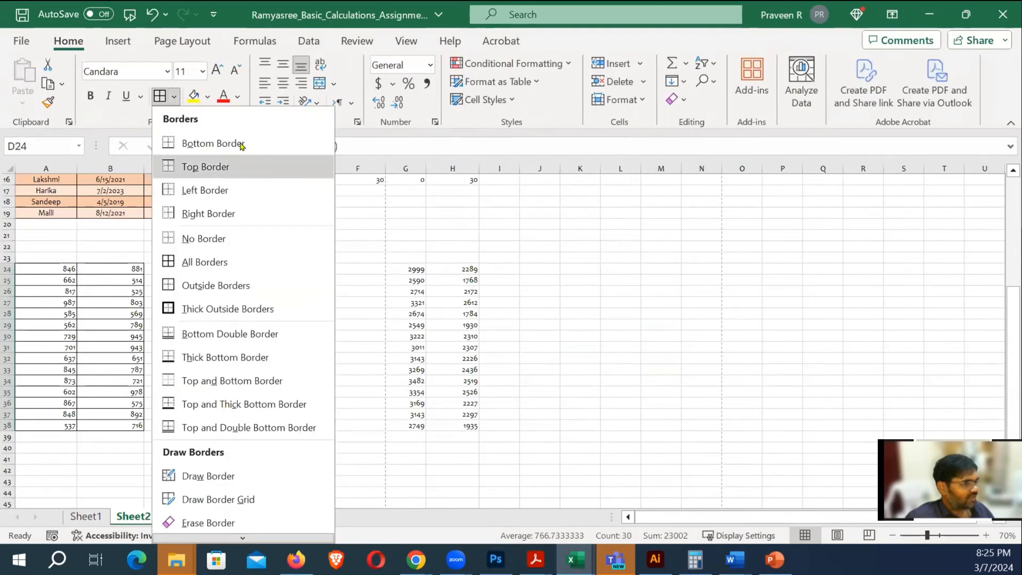
{"action": "left_click", "coordinate": [191, 280]}
{"action": "left_click", "coordinate": [575, 314]}
Give D24:E38 a thick dark red outside border
{"action": "left_click", "coordinate": [220, 270]}
{"action": "left_click_drag", "start_coordinate": [250, 270], "coordinate": [319, 425]}
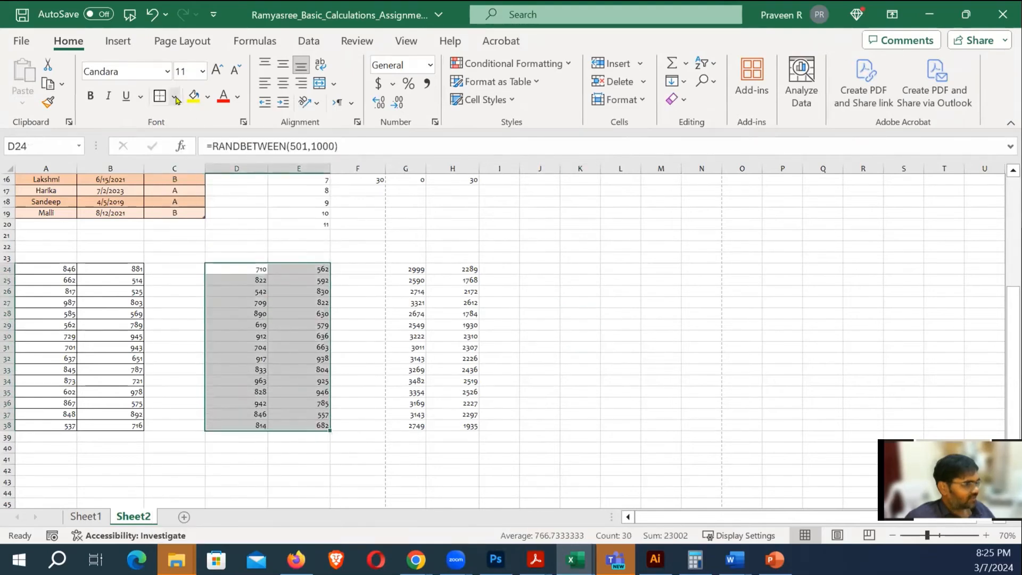
{"action": "left_click", "coordinate": [175, 98]}
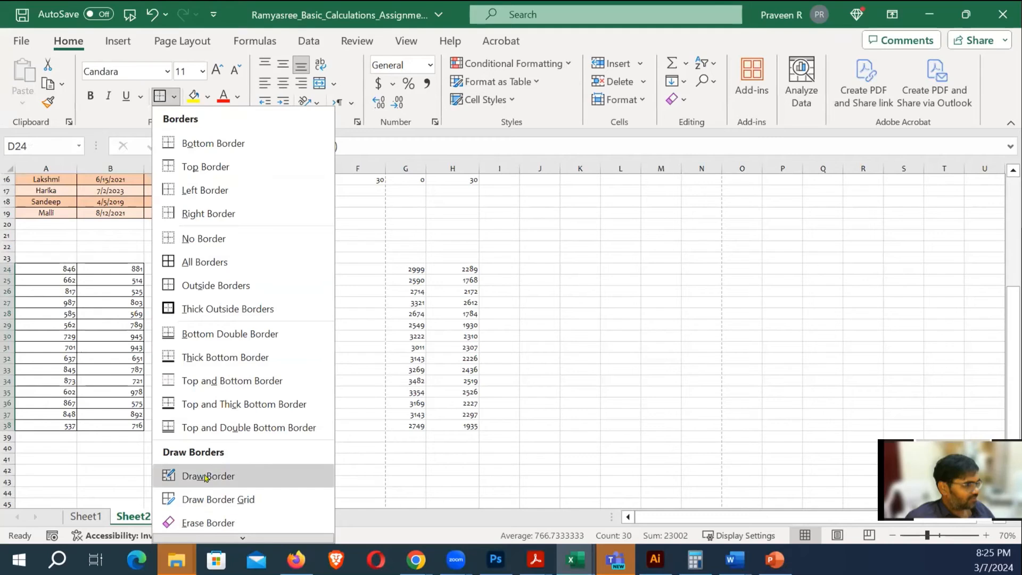
{"action": "scroll", "coordinate": [218, 490], "scroll_direction": "down", "scroll_amount": 1}
{"action": "mouse_move", "coordinate": [228, 483]}
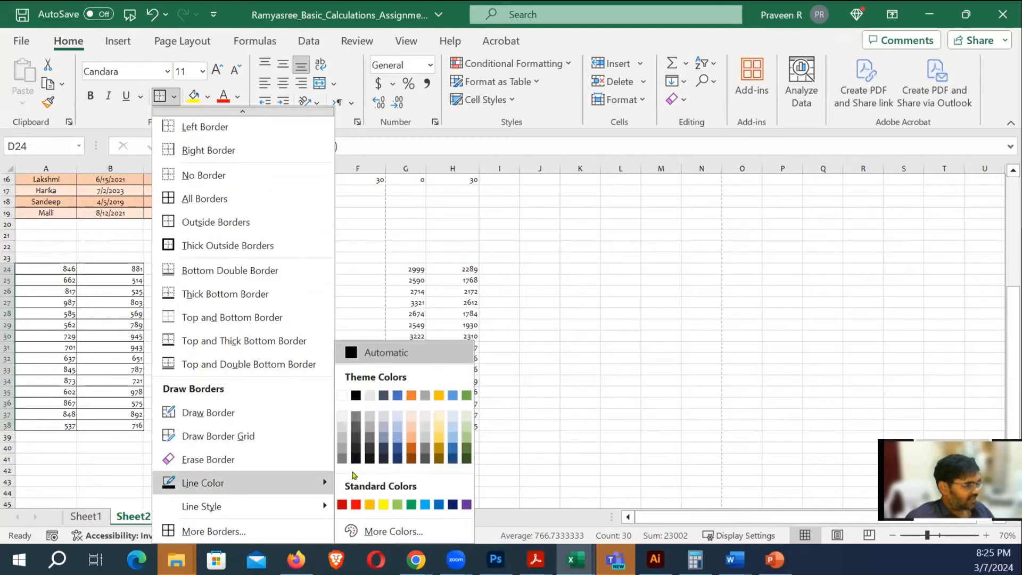
{"action": "left_click", "coordinate": [343, 505]}
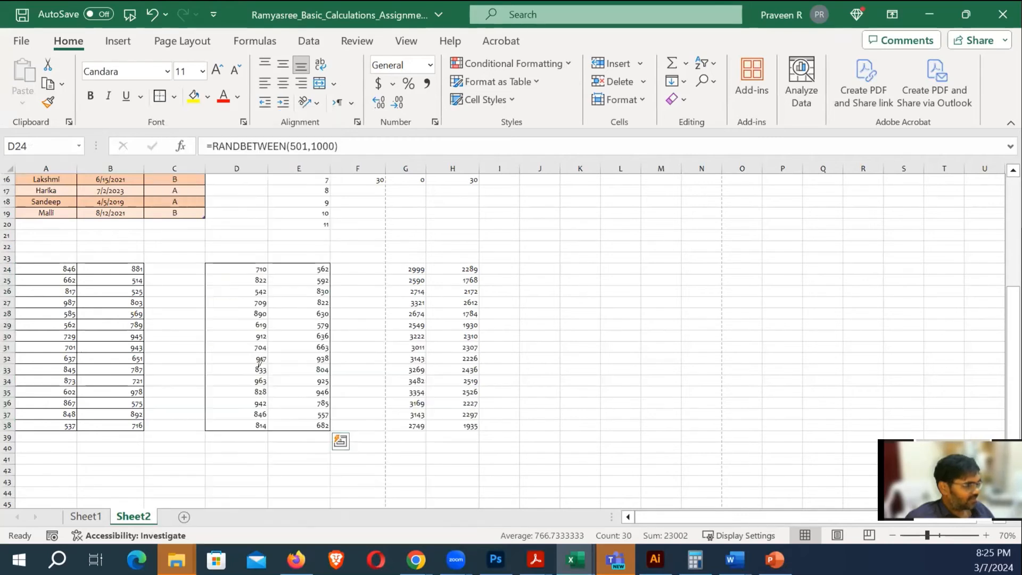
{"action": "left_click", "coordinate": [175, 98]}
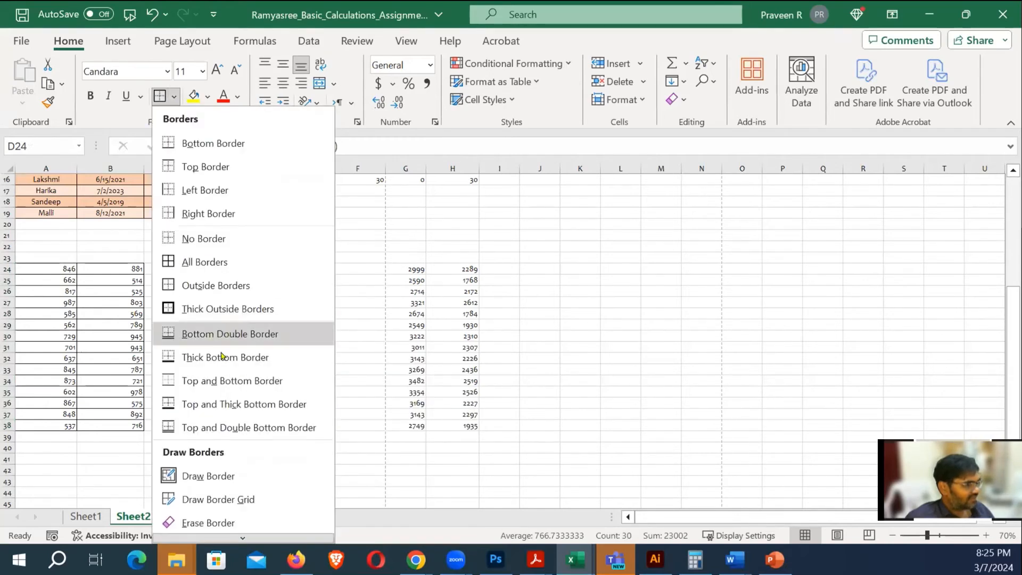
{"action": "scroll", "coordinate": [232, 541], "scroll_direction": "down", "scroll_amount": 1}
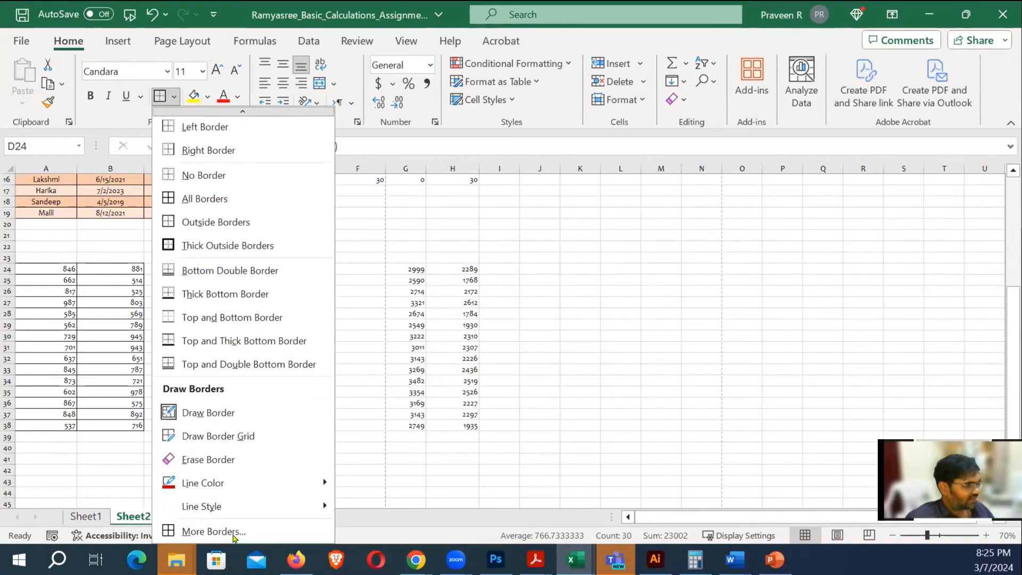
{"action": "mouse_move", "coordinate": [234, 506]}
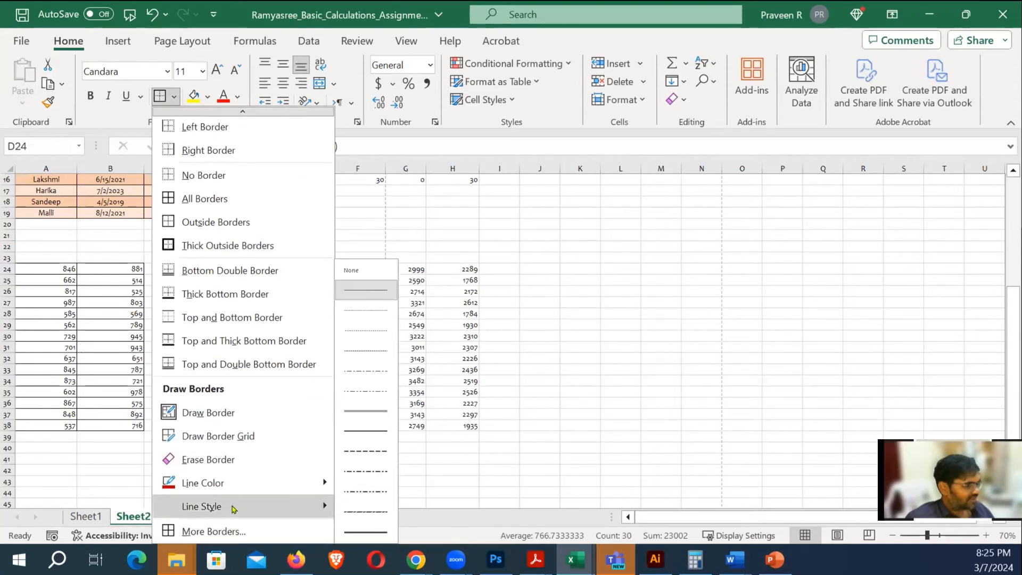
{"action": "left_click", "coordinate": [356, 532]}
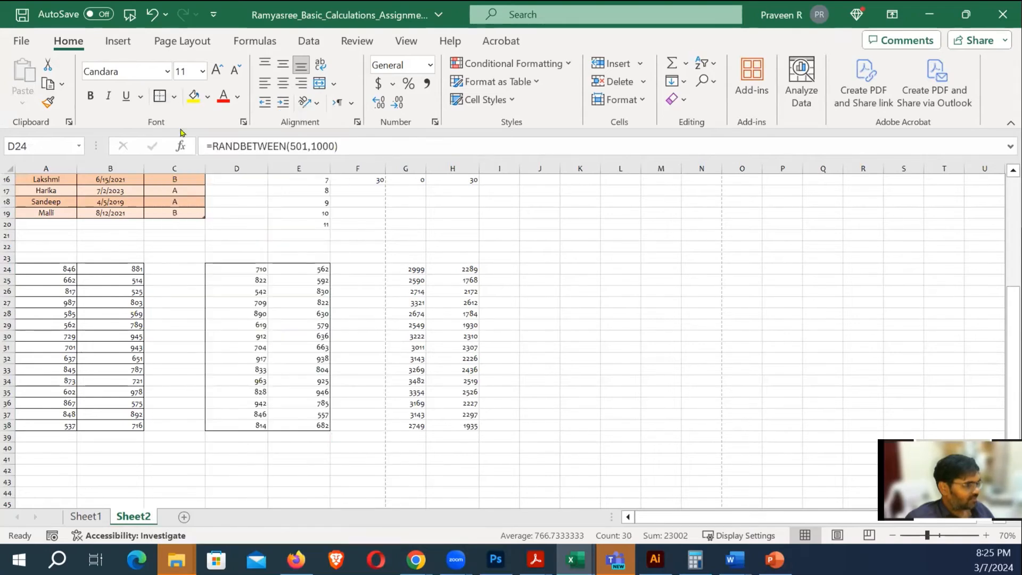
{"action": "left_click", "coordinate": [163, 98]}
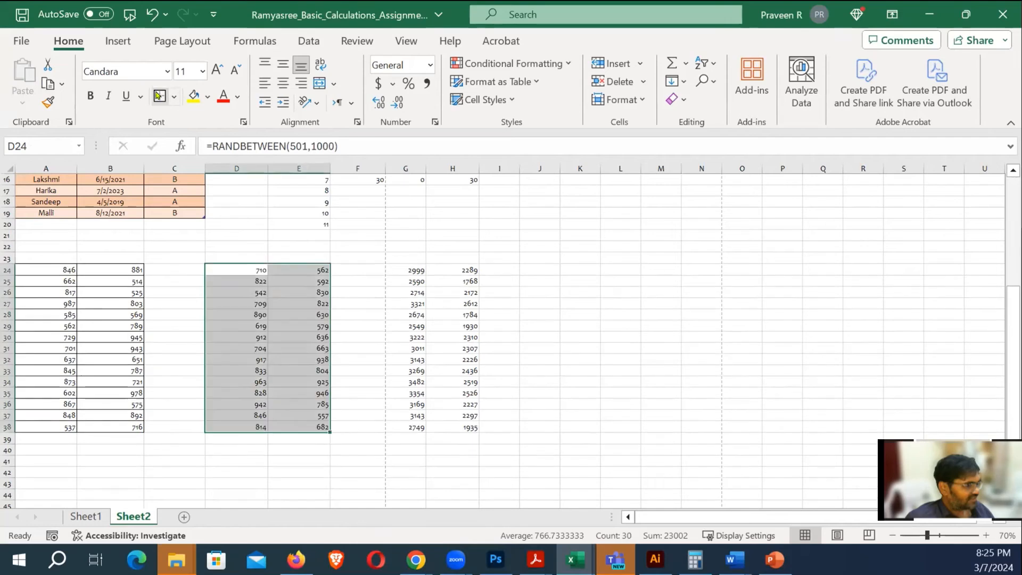
{"action": "left_click", "coordinate": [544, 288]}
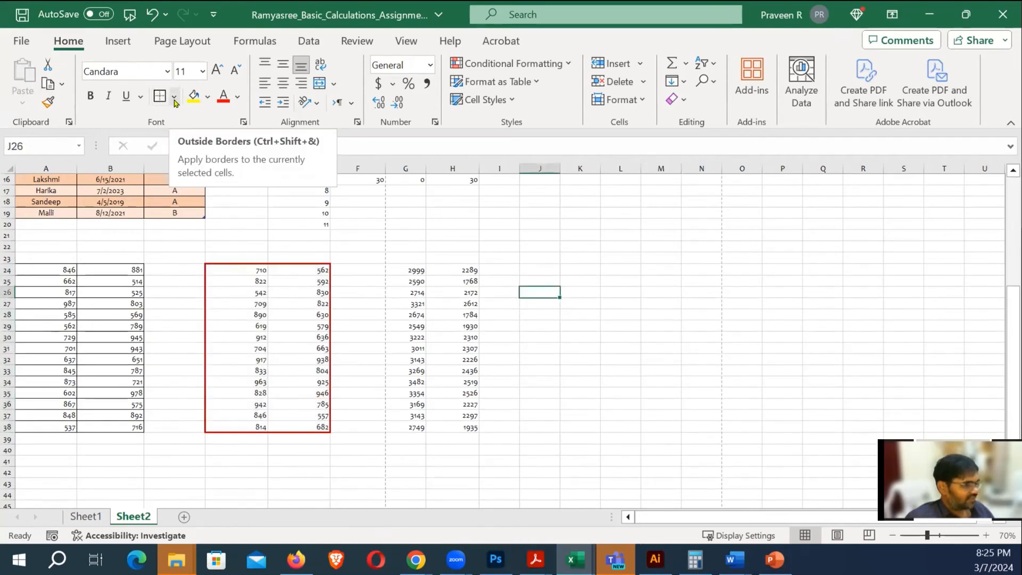
Check the random-number formula in D25, then select the G24:H38 totals
{"action": "left_click", "coordinate": [230, 278]}
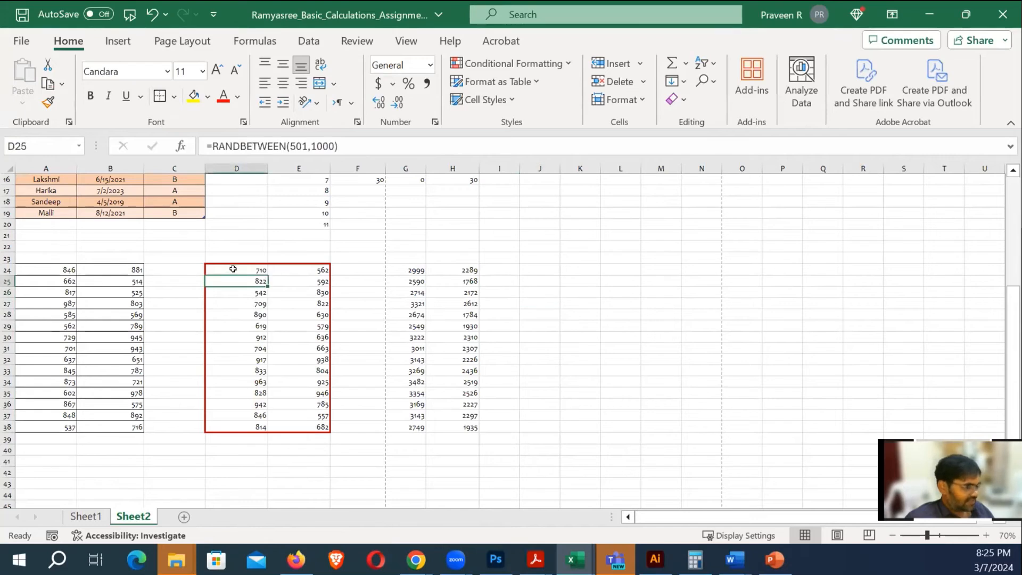
{"action": "left_click", "coordinate": [562, 316]}
{"action": "left_click_drag", "start_coordinate": [409, 268], "coordinate": [468, 426]}
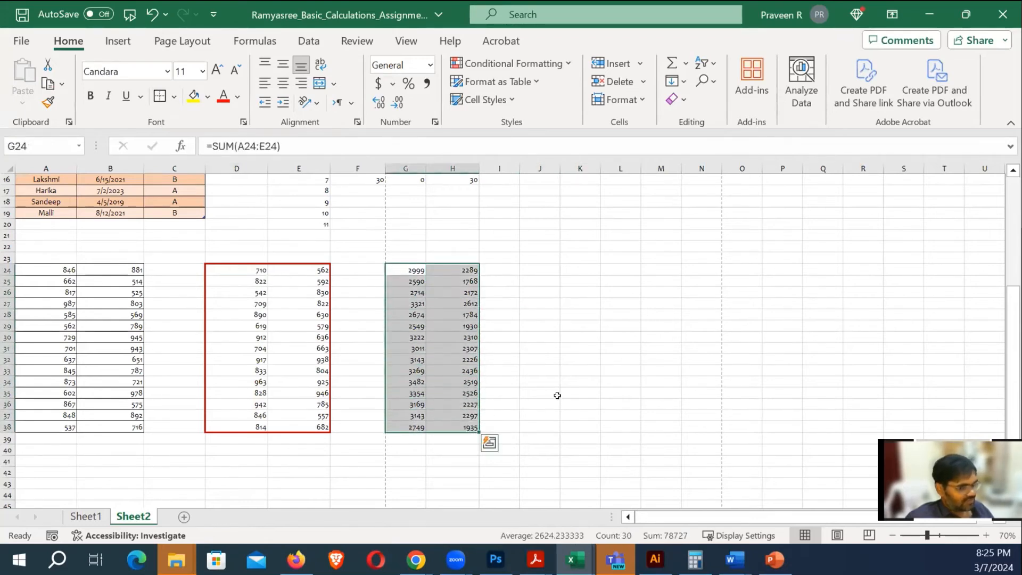
Copy the G24:H38 totals and paste them into J24:K38
{"action": "key", "text": "ctrl+c"}
{"action": "left_click", "coordinate": [537, 270]}
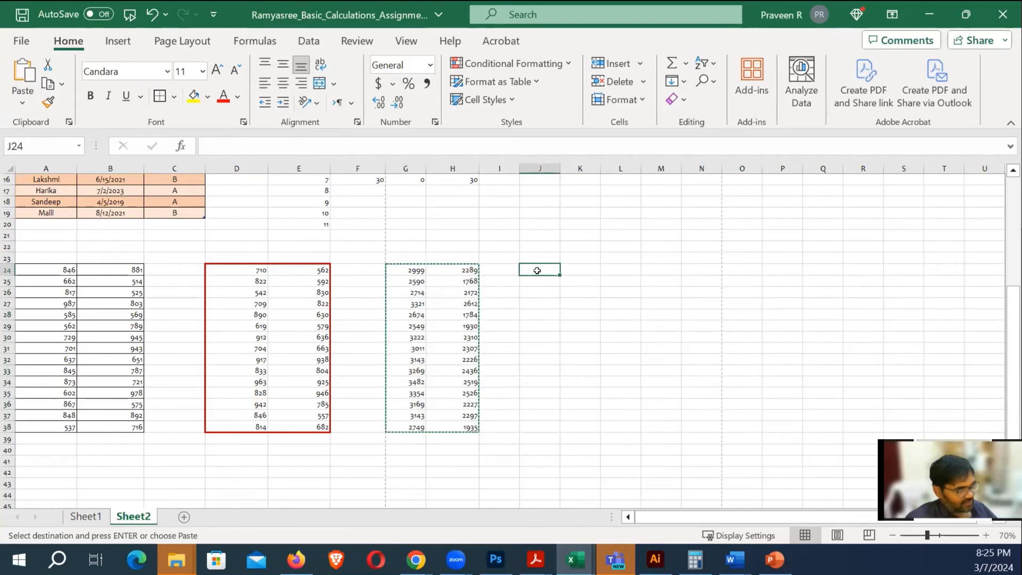
{"action": "key", "text": "ctrl+v"}
{"action": "left_click", "coordinate": [406, 270]}
{"action": "left_click_drag", "start_coordinate": [407, 270], "coordinate": [468, 427]}
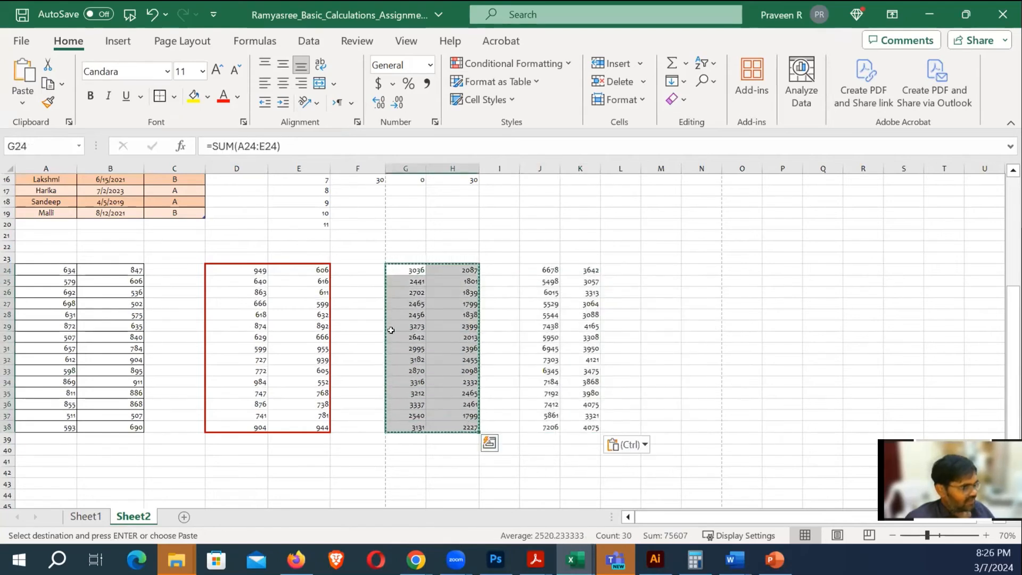
{"action": "left_click", "coordinate": [174, 96]}
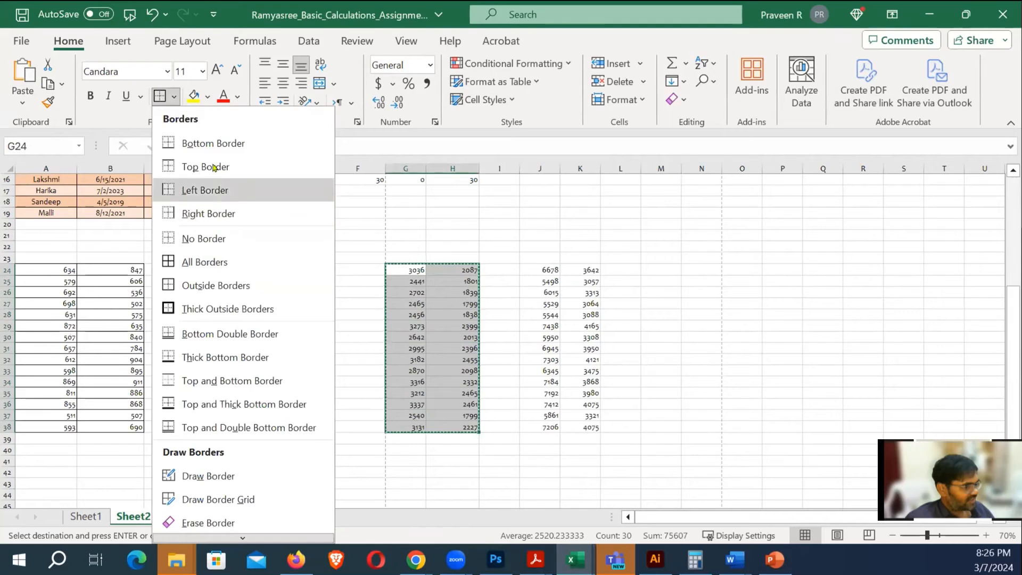
{"action": "left_click", "coordinate": [690, 339]}
Enter the headers 'Code 1' in G23 and 'Code 2' in H23
{"action": "left_click", "coordinate": [407, 258]}
{"action": "key", "text": "Escape"}
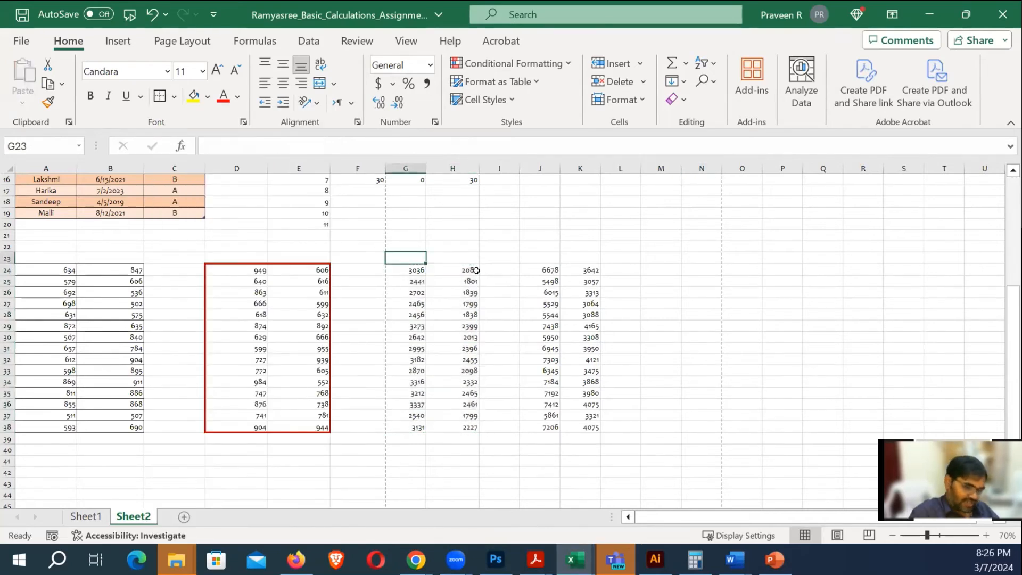
{"action": "type", "text": "Copito"}
{"action": "key", "text": "BackSpace"}
{"action": "key", "text": "BackSpace"}
{"action": "key", "text": "BackSpace"}
{"action": "key", "text": "BackSpace"}
{"action": "key", "text": "BackSpace"}
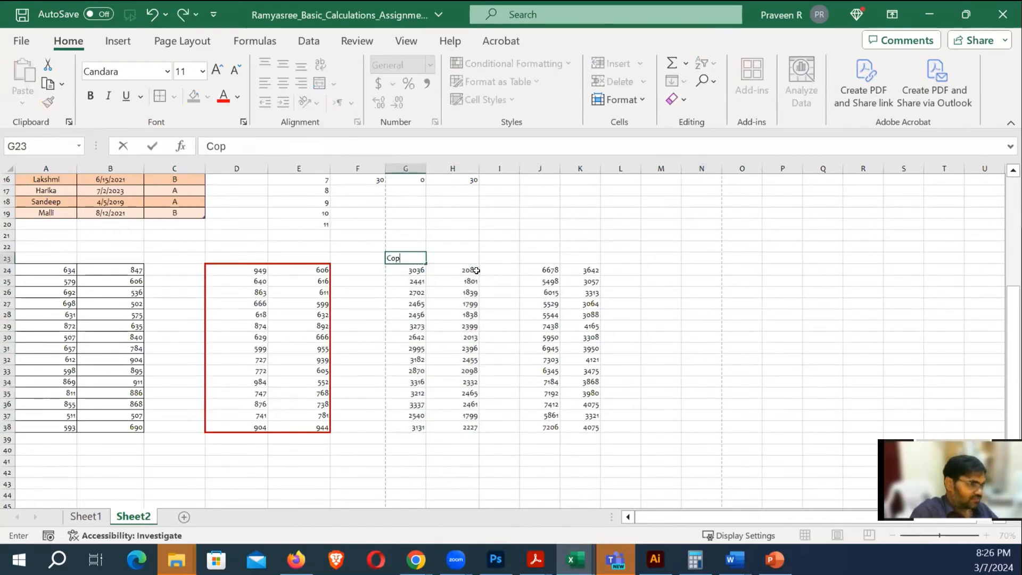
{"action": "type", "text": "ode 1"}
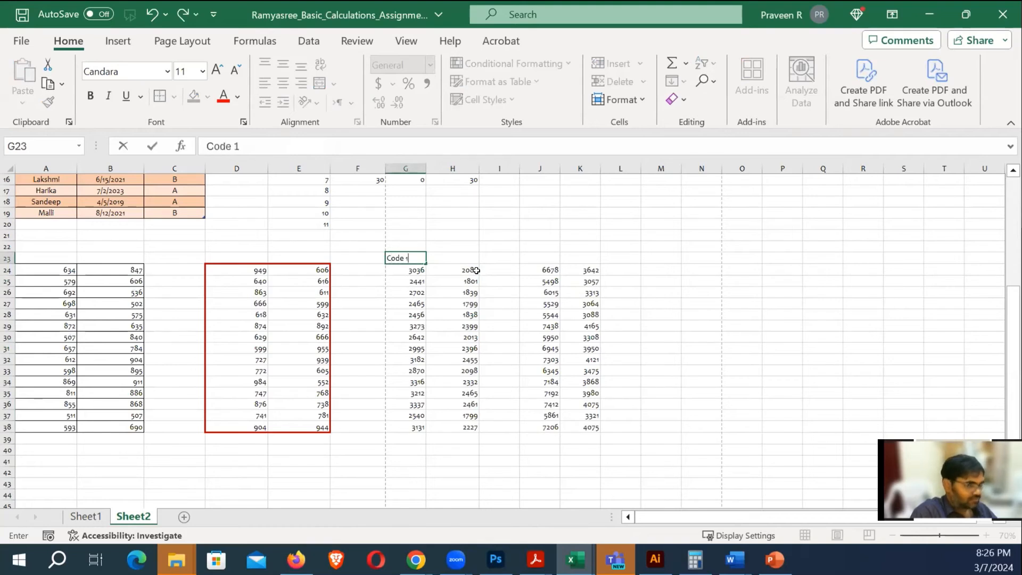
{"action": "key", "text": "Tab"}
{"action": "type", "text": "Cod"}
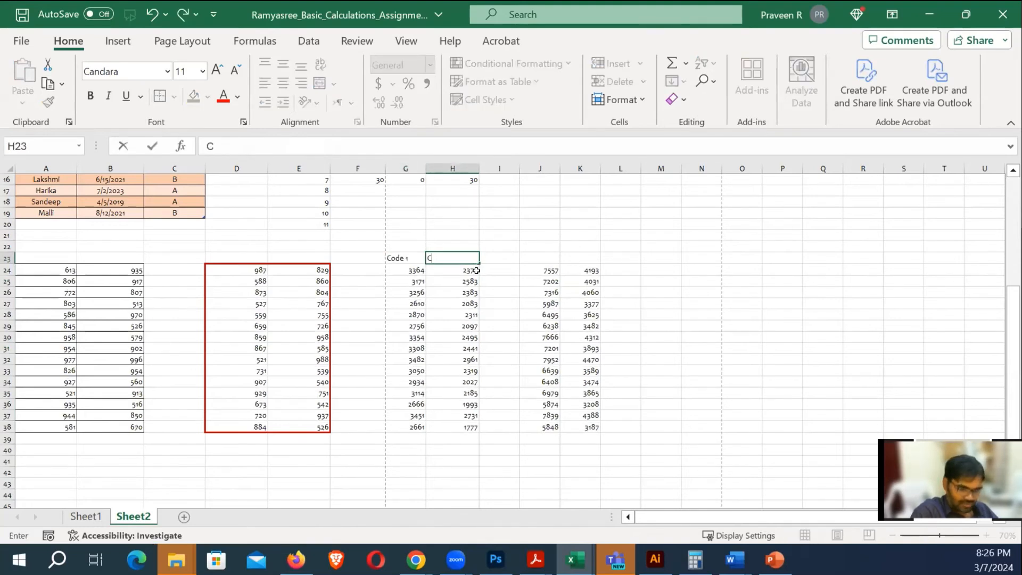
{"action": "type", "text": "e 2"}
{"action": "key", "text": "Return"}
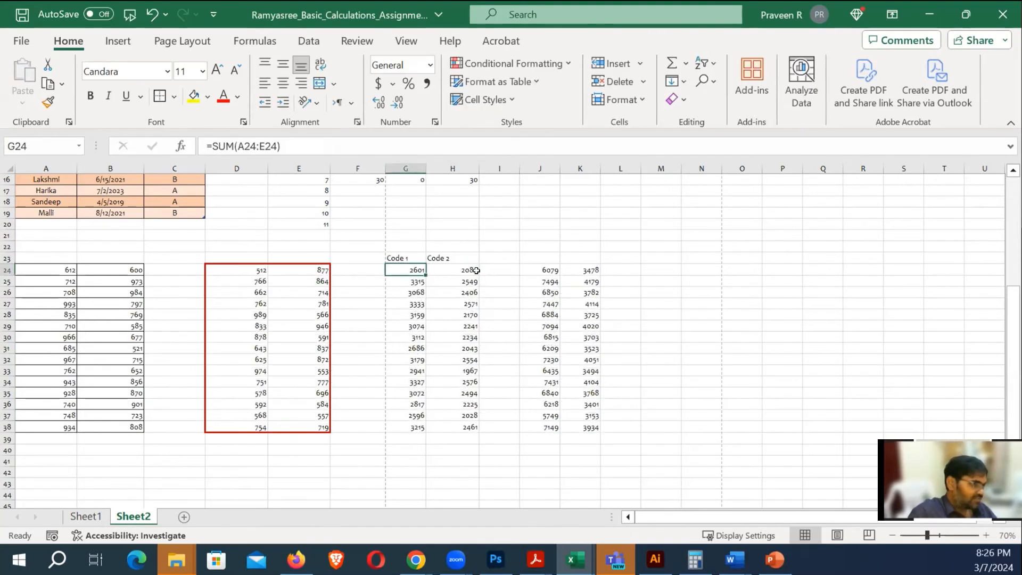
Centre and bold the Code 1/Code 2 headers and add a bottom border beneath them
{"action": "left_click", "coordinate": [798, 314]}
{"action": "left_click_drag", "start_coordinate": [396, 259], "coordinate": [437, 258]}
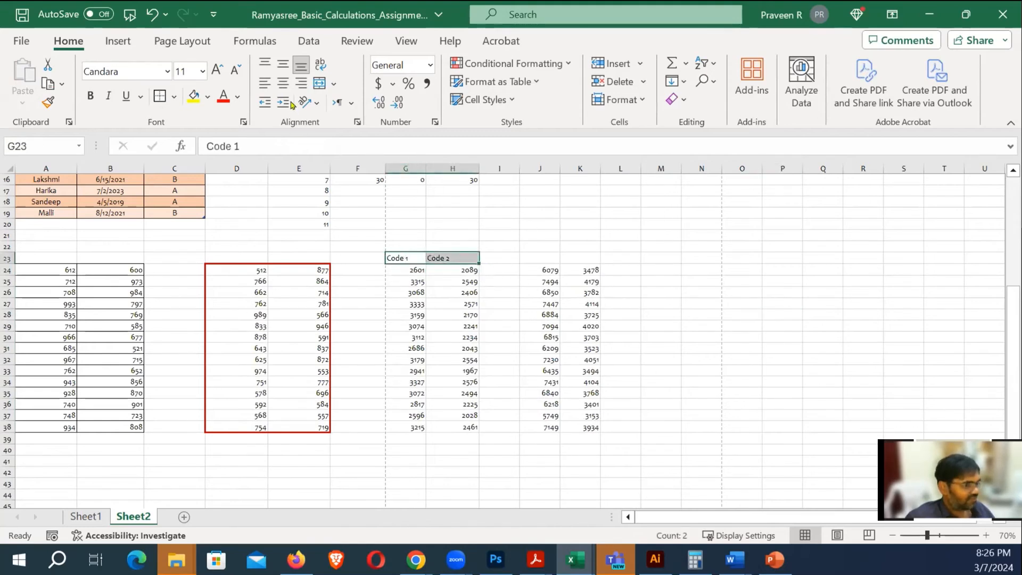
{"action": "left_click", "coordinate": [282, 83]}
{"action": "left_click", "coordinate": [705, 269]}
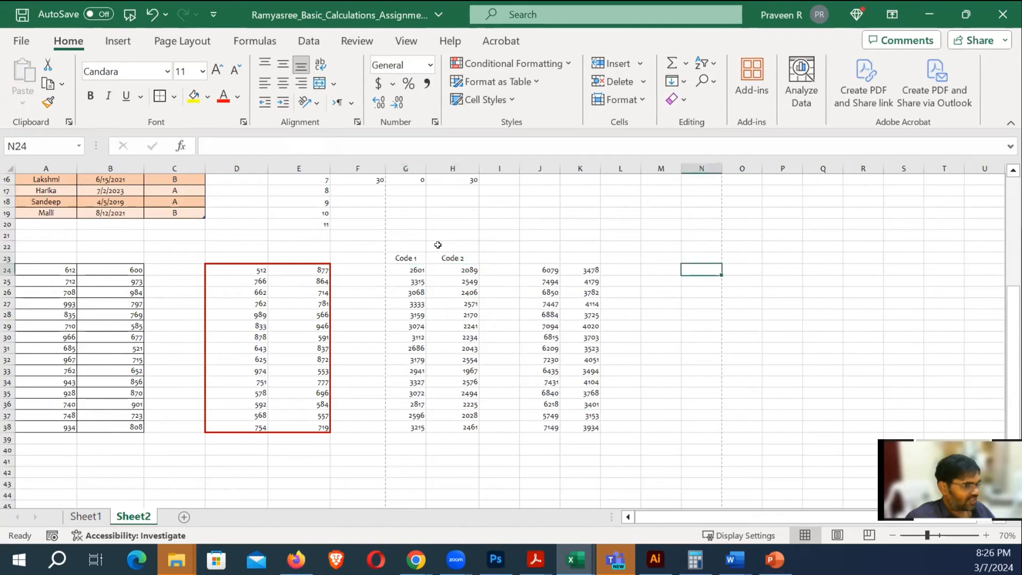
{"action": "left_click_drag", "start_coordinate": [403, 260], "coordinate": [447, 258]}
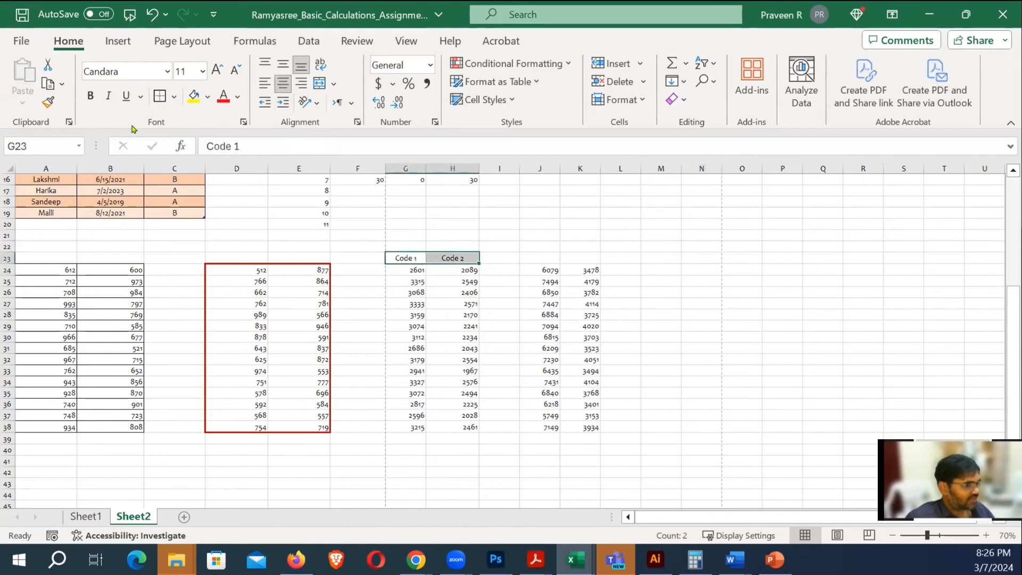
{"action": "left_click", "coordinate": [90, 96]}
{"action": "left_click", "coordinate": [779, 280]}
{"action": "left_click_drag", "start_coordinate": [407, 256], "coordinate": [468, 259]}
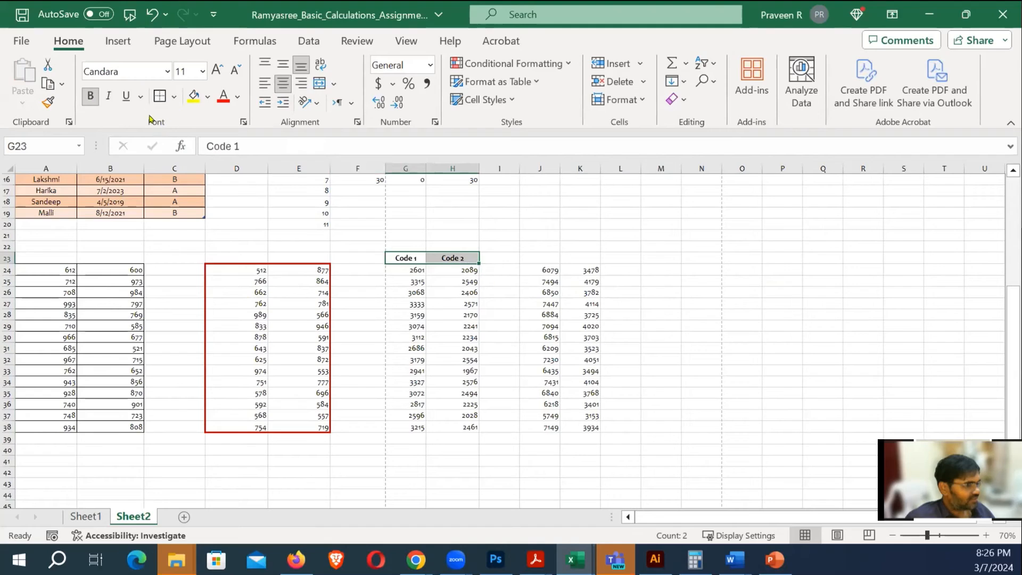
{"action": "left_click", "coordinate": [174, 97]}
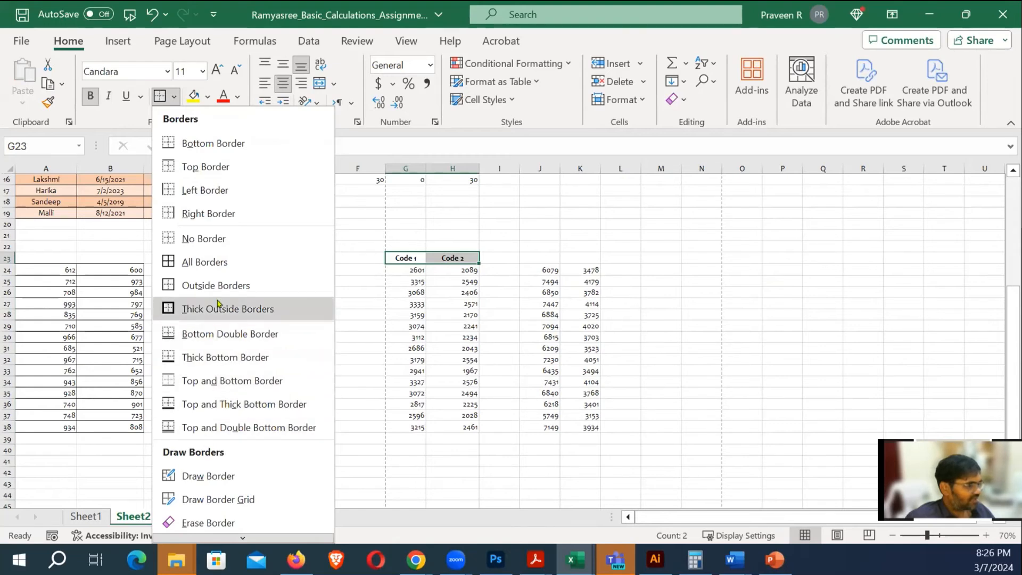
{"action": "left_click", "coordinate": [206, 143]}
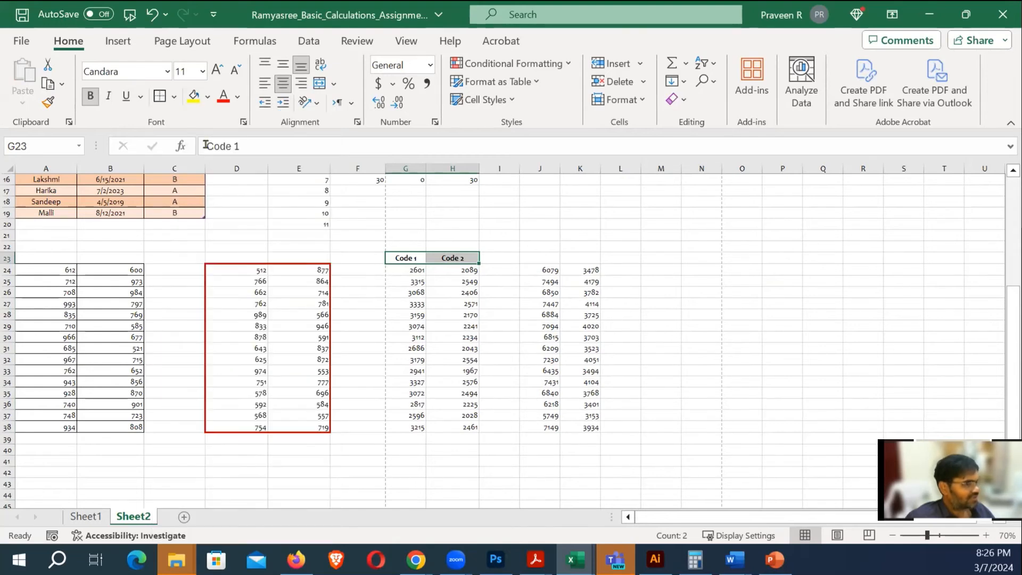
Centre the contents of columns J and K
{"action": "left_click", "coordinate": [733, 346]}
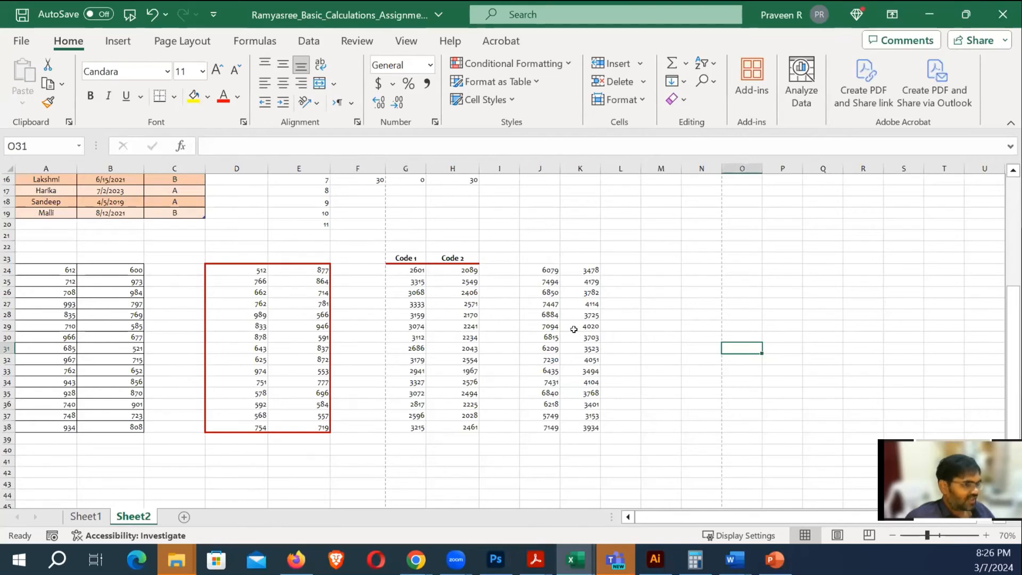
{"action": "left_click", "coordinate": [540, 168]}
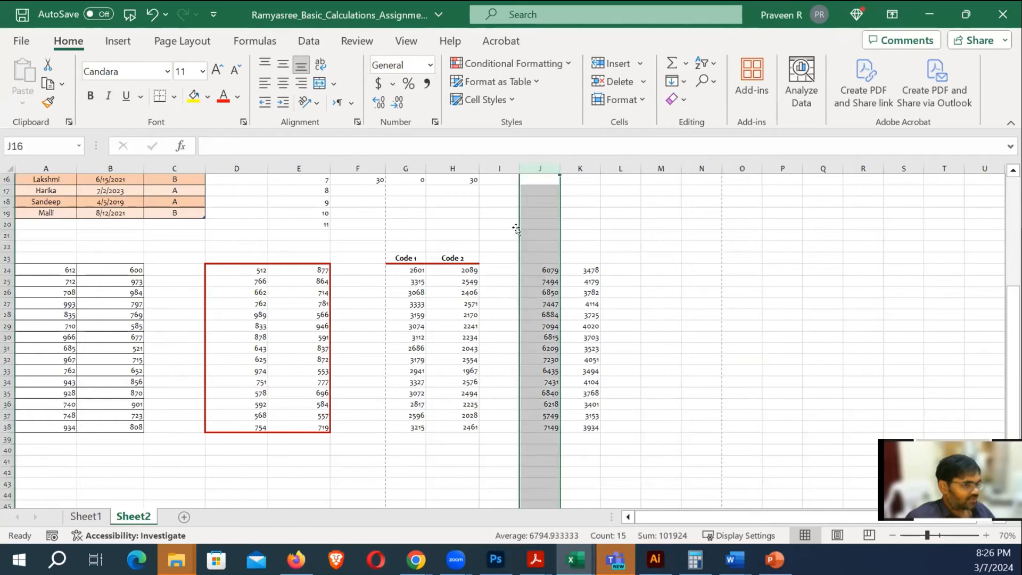
{"action": "left_click", "coordinate": [282, 82]}
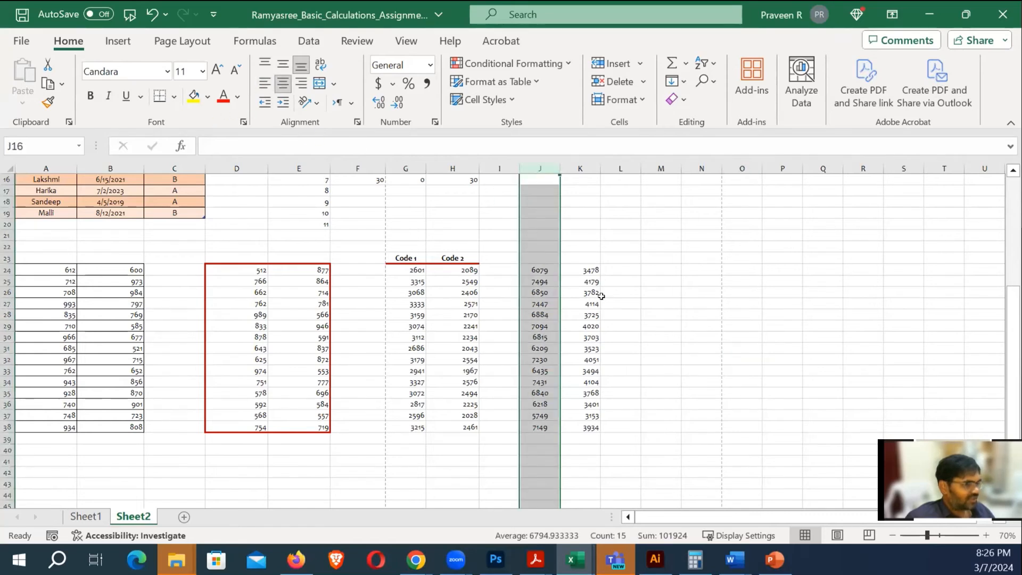
{"action": "left_click", "coordinate": [639, 299]}
{"action": "left_click", "coordinate": [580, 168]}
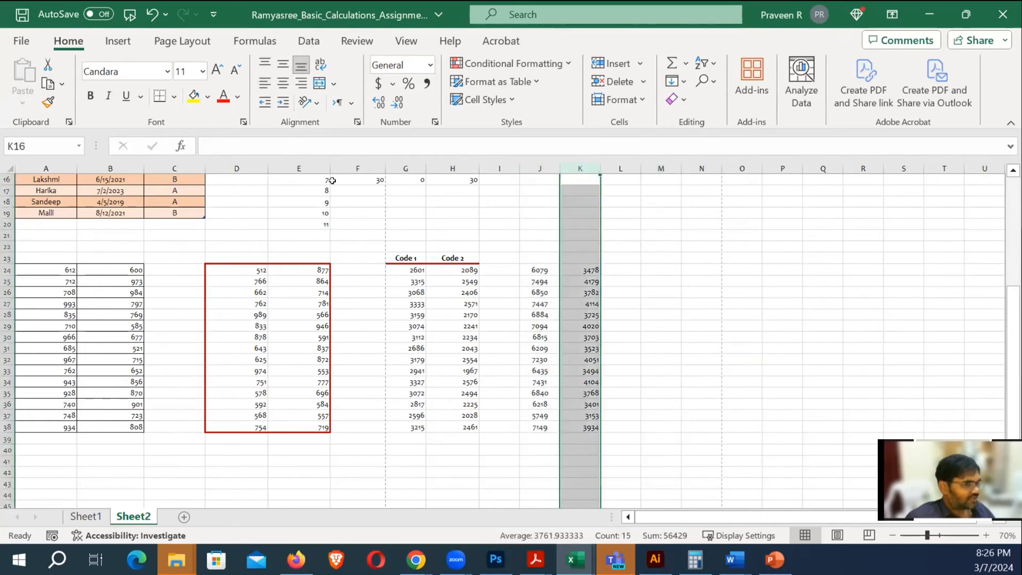
{"action": "left_click", "coordinate": [283, 83]}
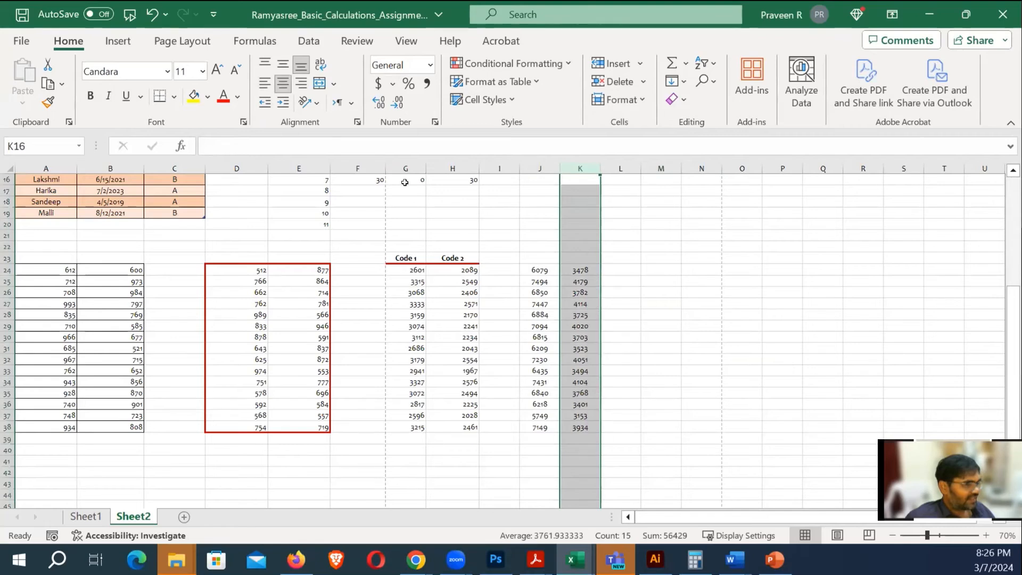
{"action": "left_click", "coordinate": [693, 322]}
Add a red right border to J24:J38, dividing columns J and K
{"action": "left_click_drag", "start_coordinate": [538, 271], "coordinate": [548, 421]}
{"action": "left_click", "coordinate": [174, 97]}
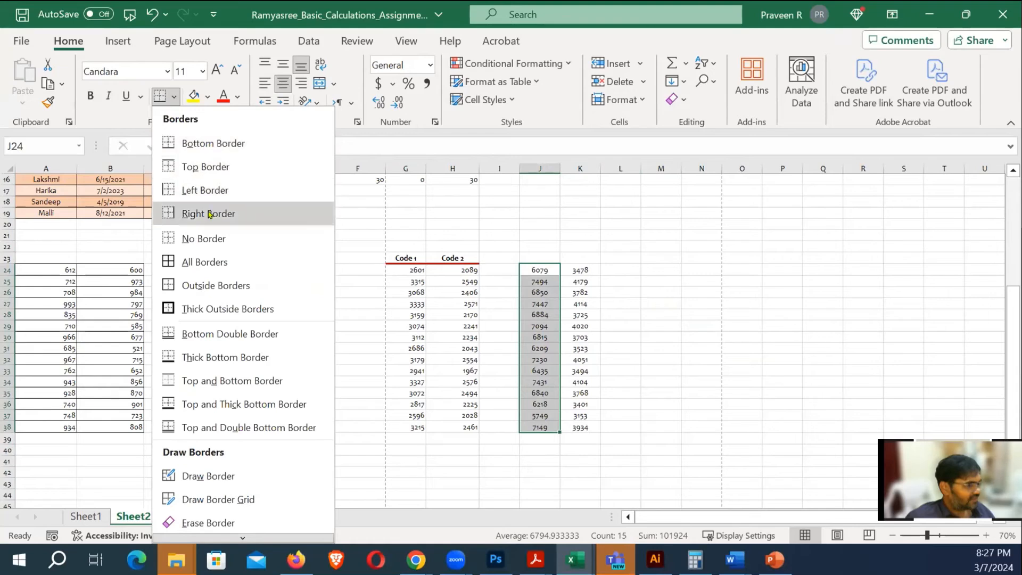
{"action": "left_click", "coordinate": [208, 214]}
{"action": "left_click", "coordinate": [668, 303]}
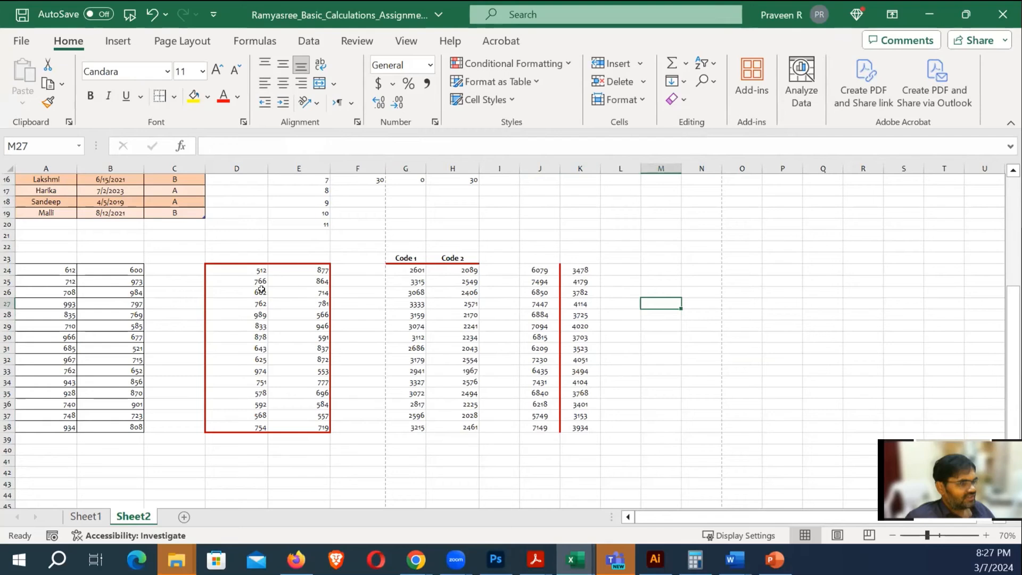
{"action": "left_click", "coordinate": [174, 96]}
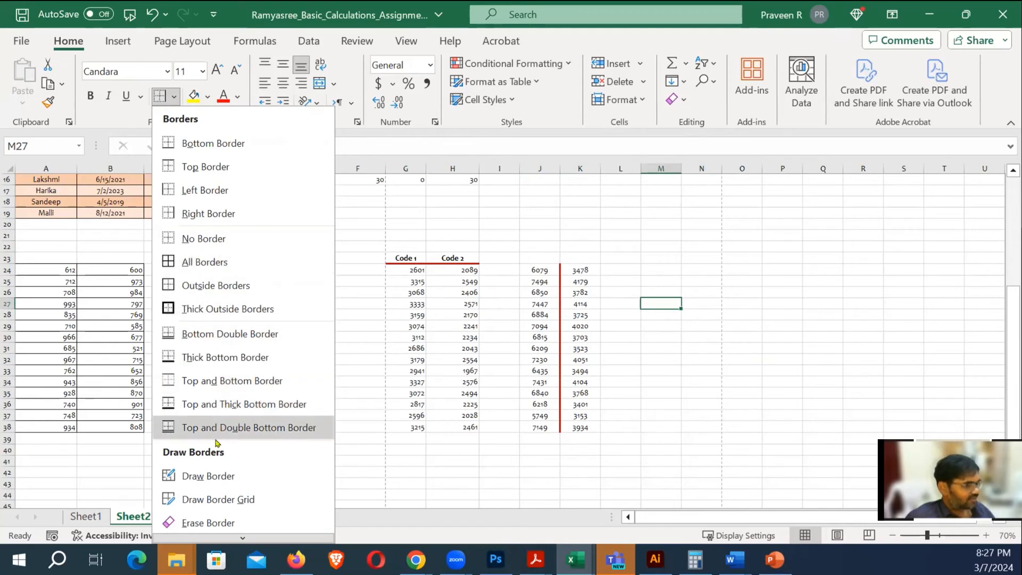
{"action": "scroll", "coordinate": [216, 442], "scroll_direction": "down", "scroll_amount": 1}
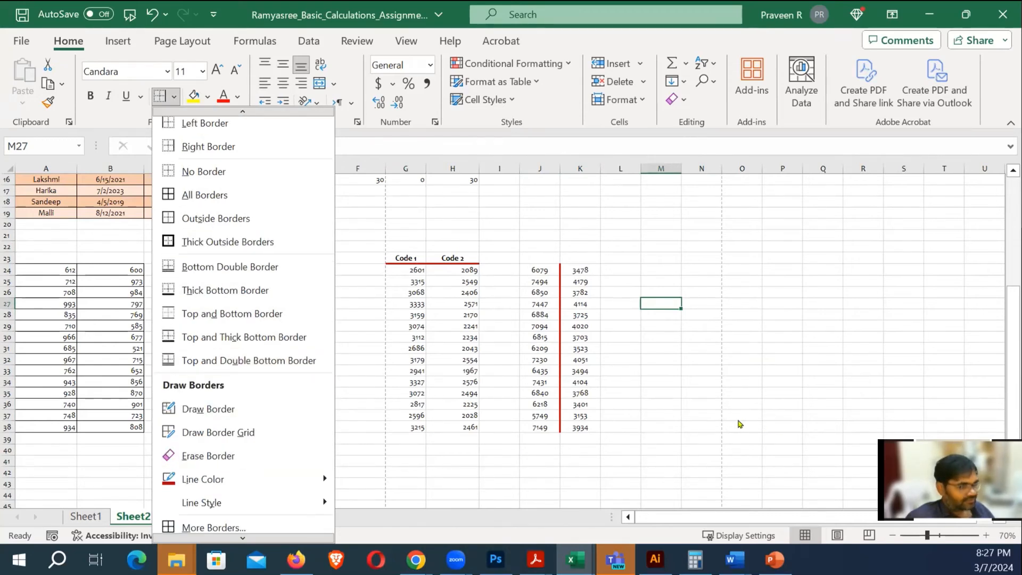
{"action": "left_click", "coordinate": [713, 391]}
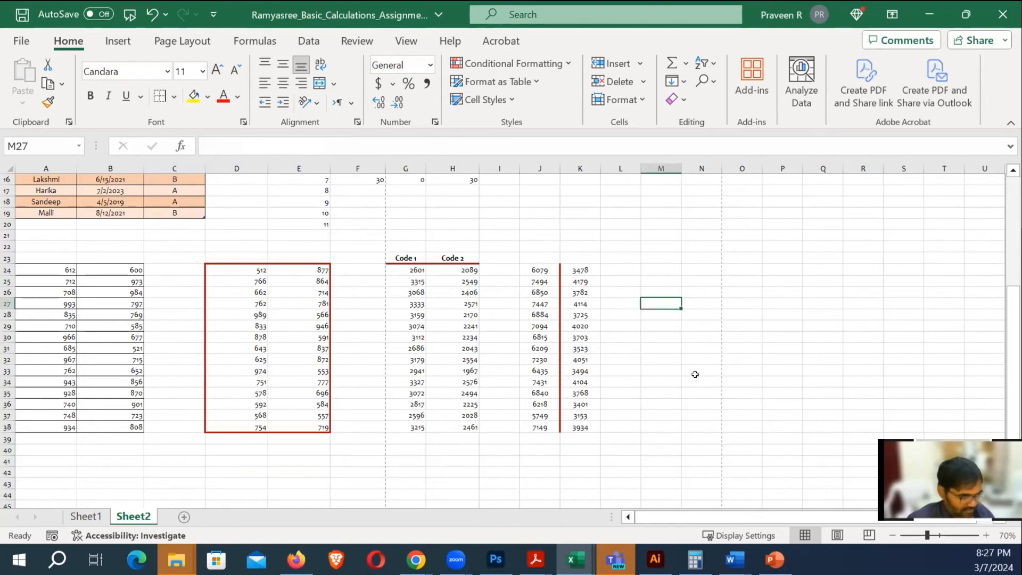
{"action": "left_click", "coordinate": [695, 377]}
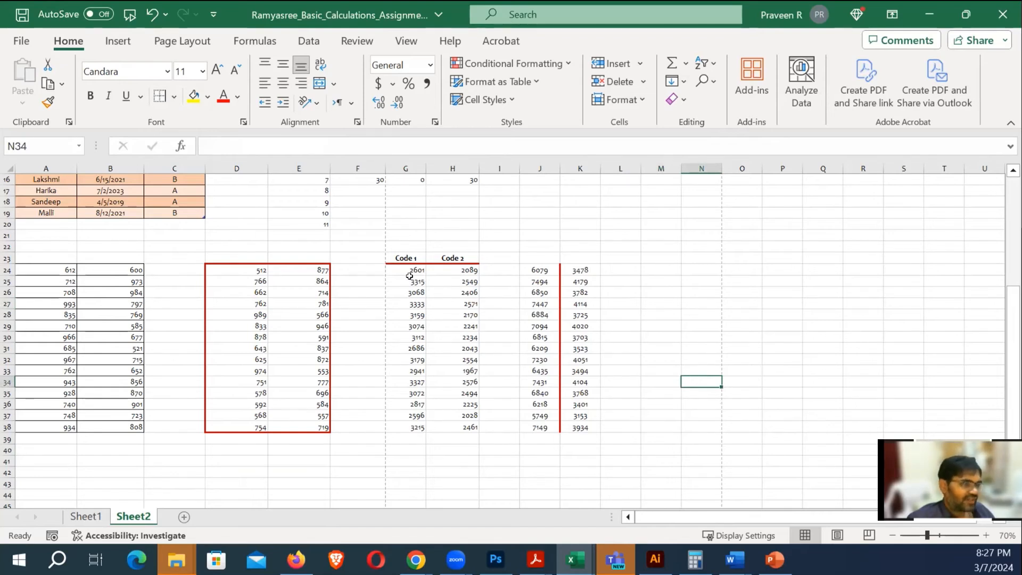
{"action": "left_click", "coordinate": [638, 294]}
Convert the D24:E38 random numbers into a table with Ctrl+T
{"action": "left_click_drag", "start_coordinate": [237, 267], "coordinate": [300, 427]}
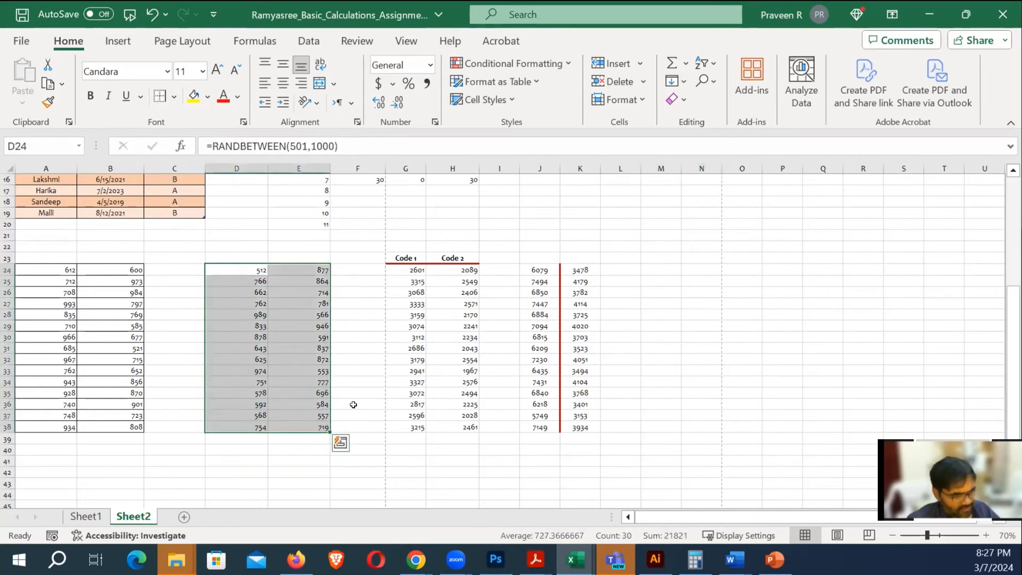
{"action": "key", "text": "ctrl+t"}
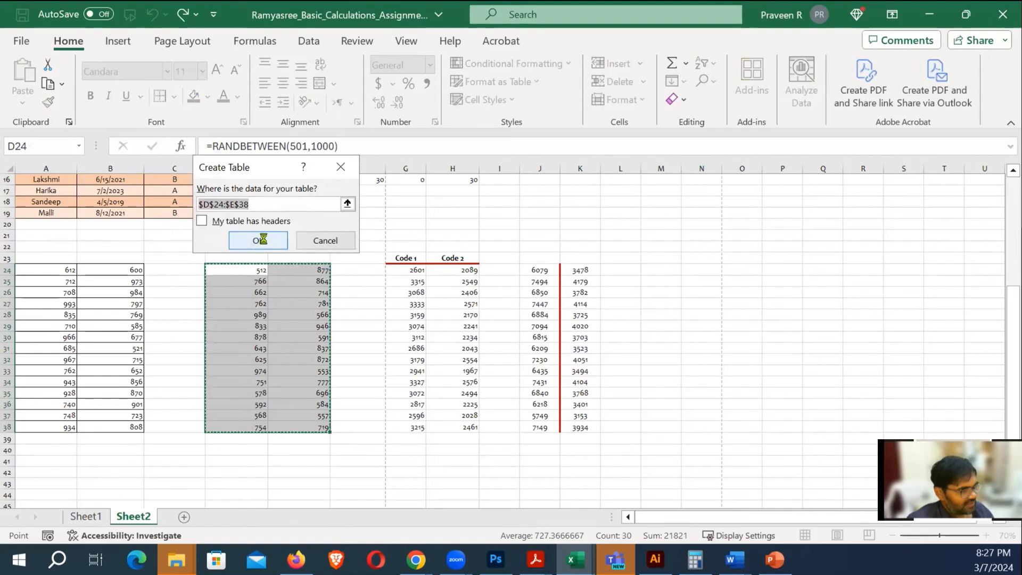
{"action": "left_click", "coordinate": [261, 240]}
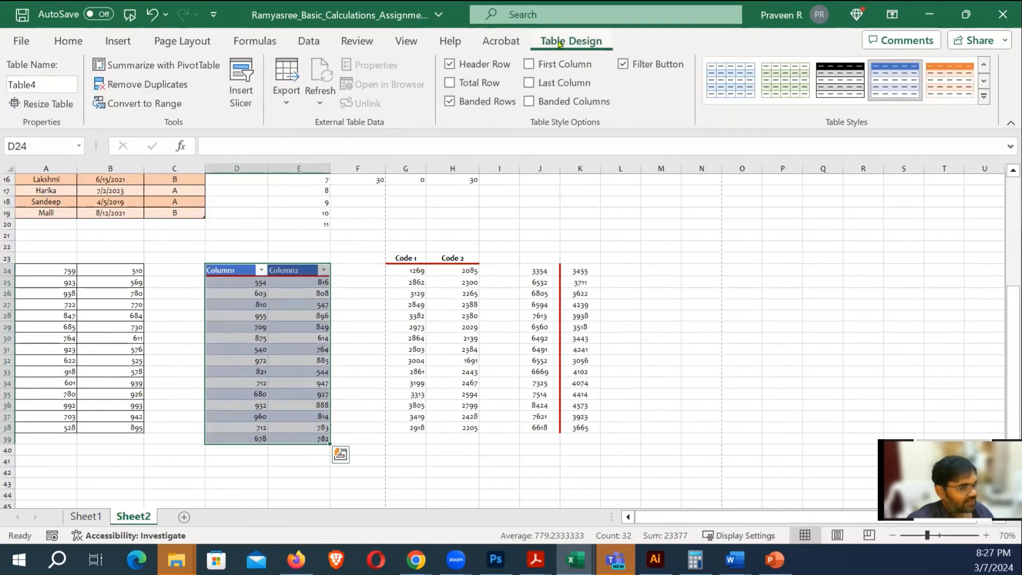
Apply a dark Medium table style with a black header and grey banding
{"action": "left_click", "coordinate": [985, 100]}
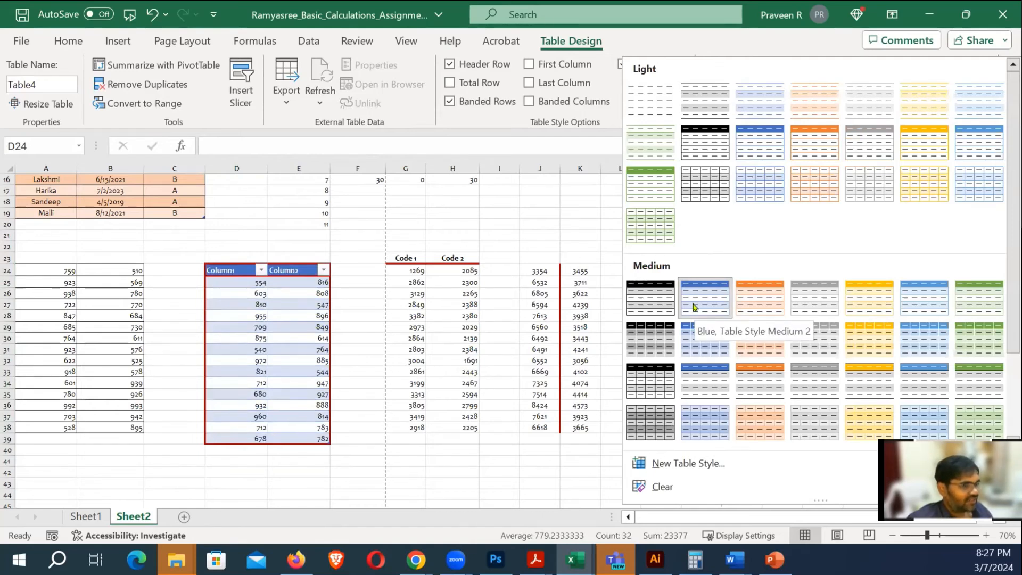
{"action": "left_click", "coordinate": [653, 384]}
{"action": "left_click", "coordinate": [375, 458]}
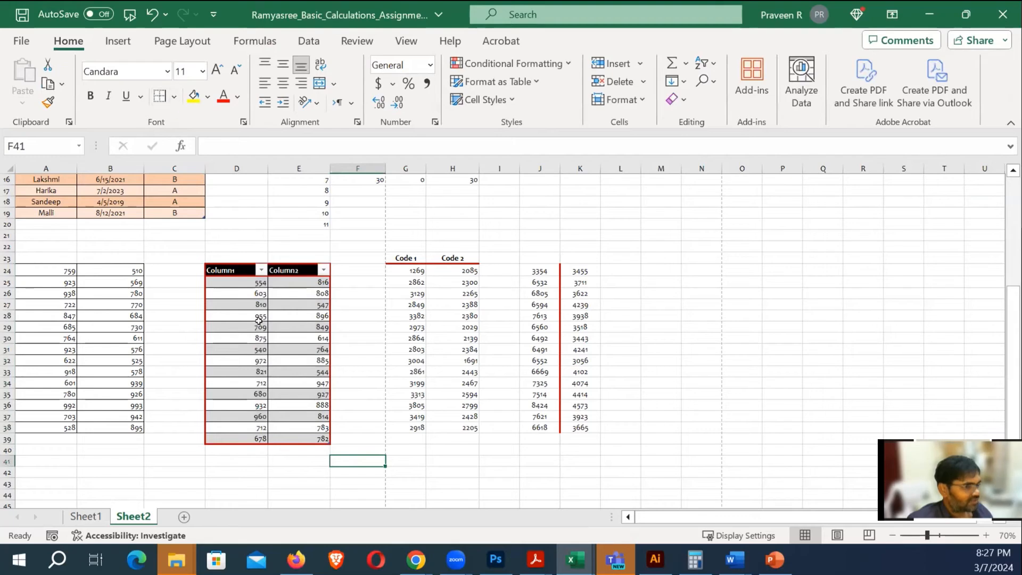
{"action": "left_click_drag", "start_coordinate": [219, 269], "coordinate": [285, 436]}
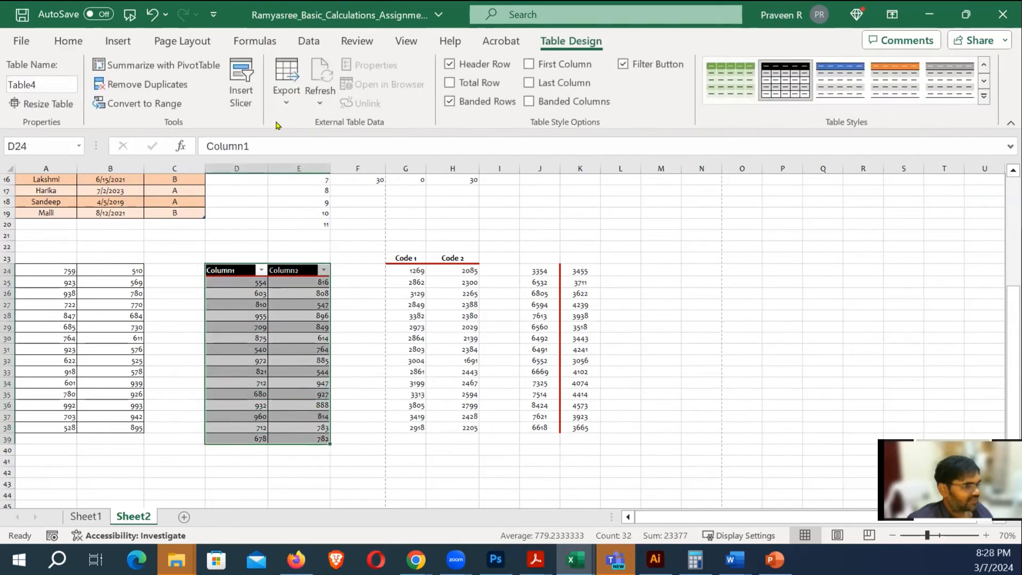
Remove all borders from the Column1/Column2 table with No Border
{"action": "left_click", "coordinate": [69, 42]}
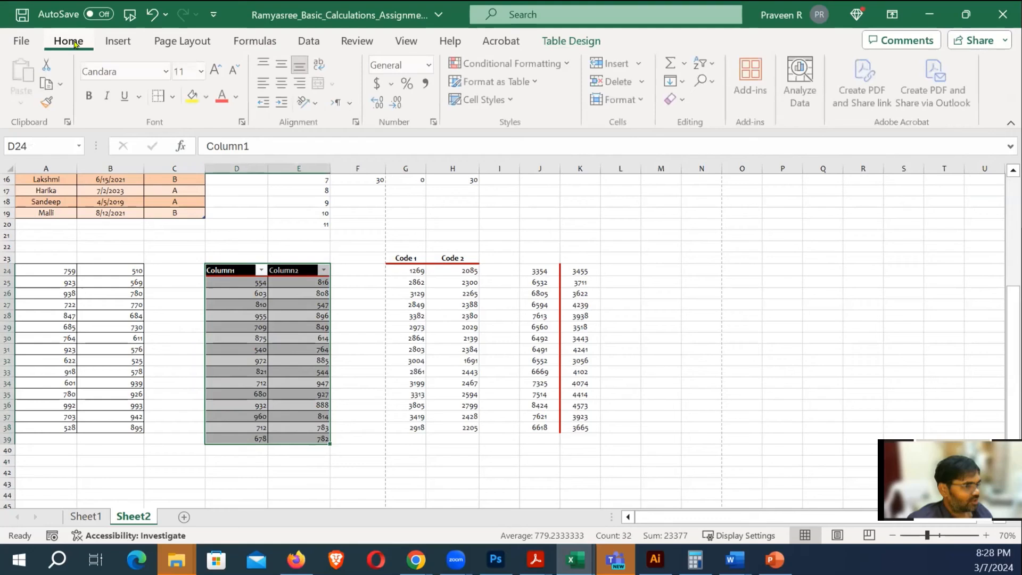
{"action": "left_click", "coordinate": [177, 100]}
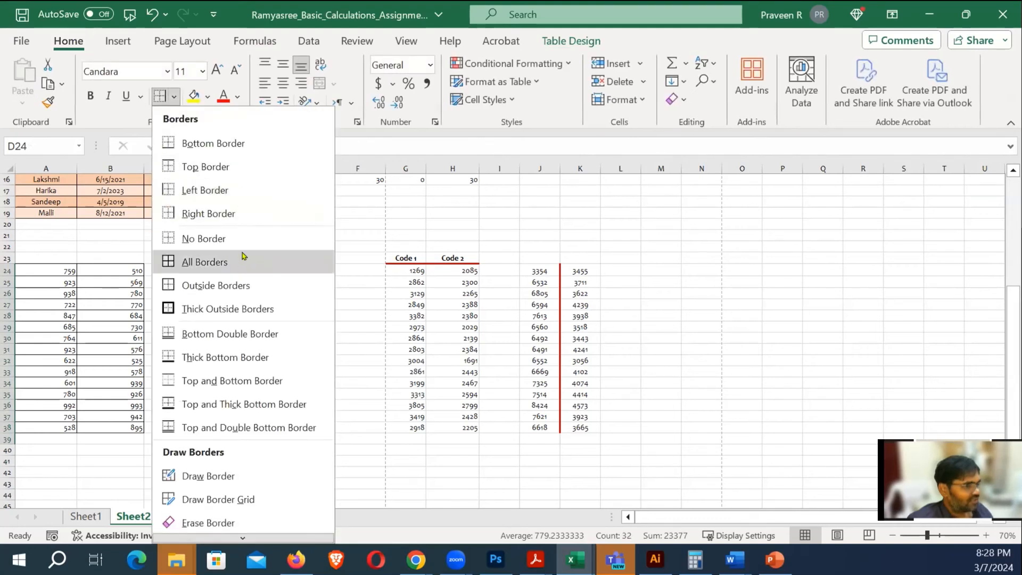
{"action": "left_click", "coordinate": [198, 243]}
{"action": "left_click", "coordinate": [660, 314]}
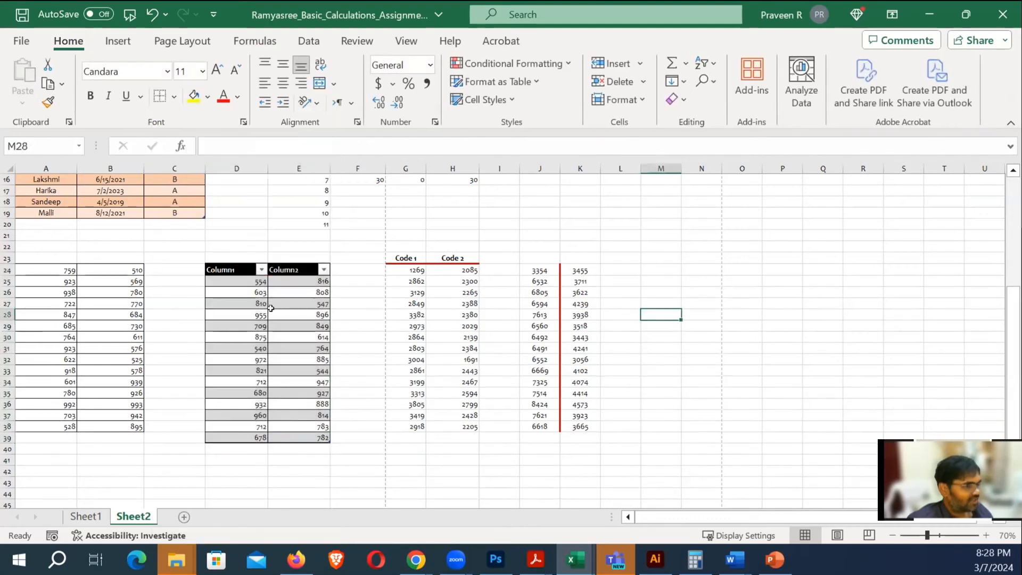
Reselect D24:E39 and give the table an outside border, then inspect the E28 formula
{"action": "left_click_drag", "start_coordinate": [228, 270], "coordinate": [298, 437]}
{"action": "left_click", "coordinate": [175, 100]}
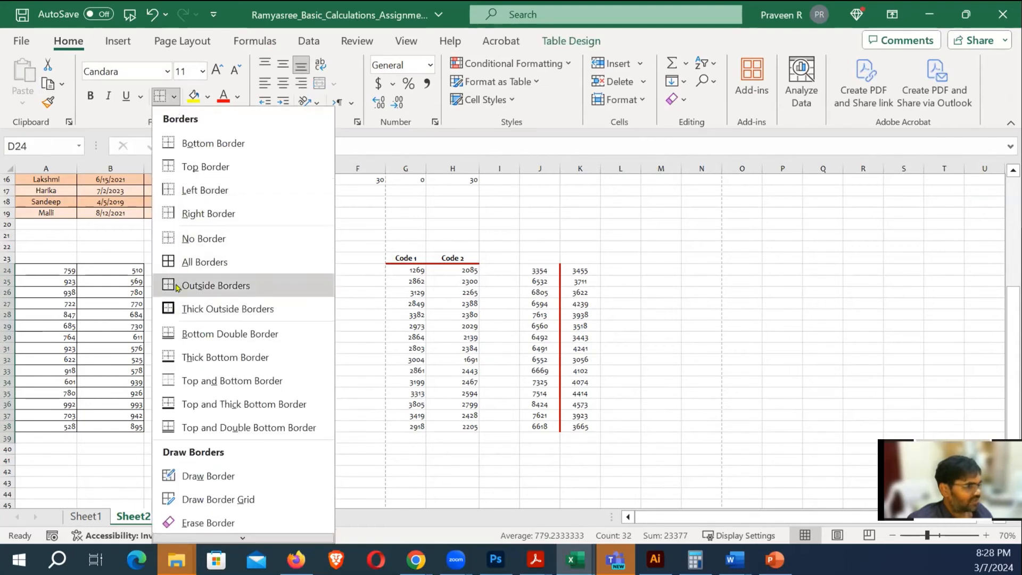
{"action": "left_click", "coordinate": [168, 284]}
{"action": "left_click", "coordinate": [660, 346]}
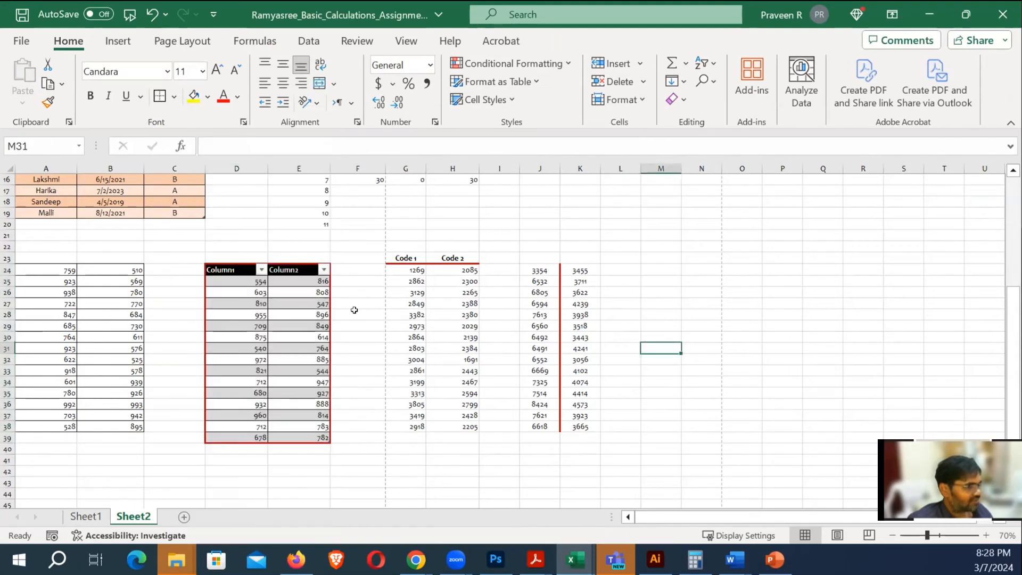
{"action": "left_click", "coordinate": [695, 368]}
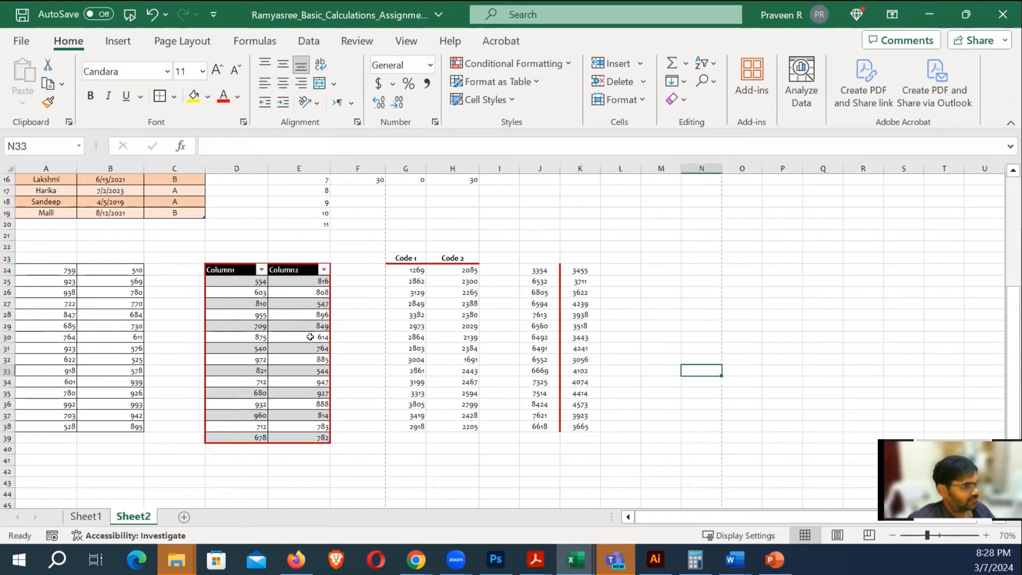
{"action": "left_click", "coordinate": [288, 312]}
{"action": "scroll", "coordinate": [303, 339], "scroll_direction": "up", "scroll_amount": 4}
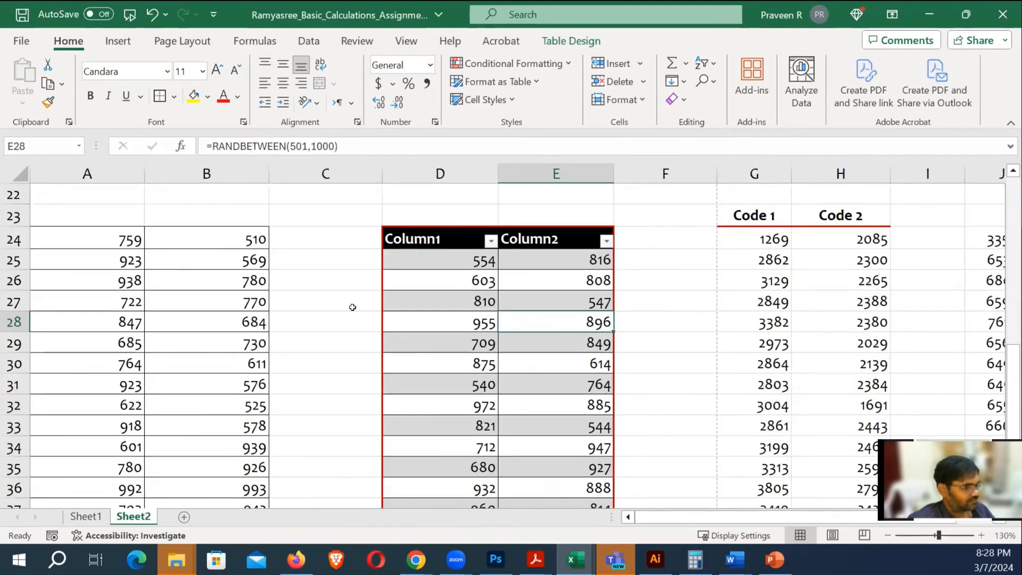
{"action": "left_click", "coordinate": [353, 307]}
{"action": "scroll", "coordinate": [519, 340], "scroll_direction": "down", "scroll_amount": 5}
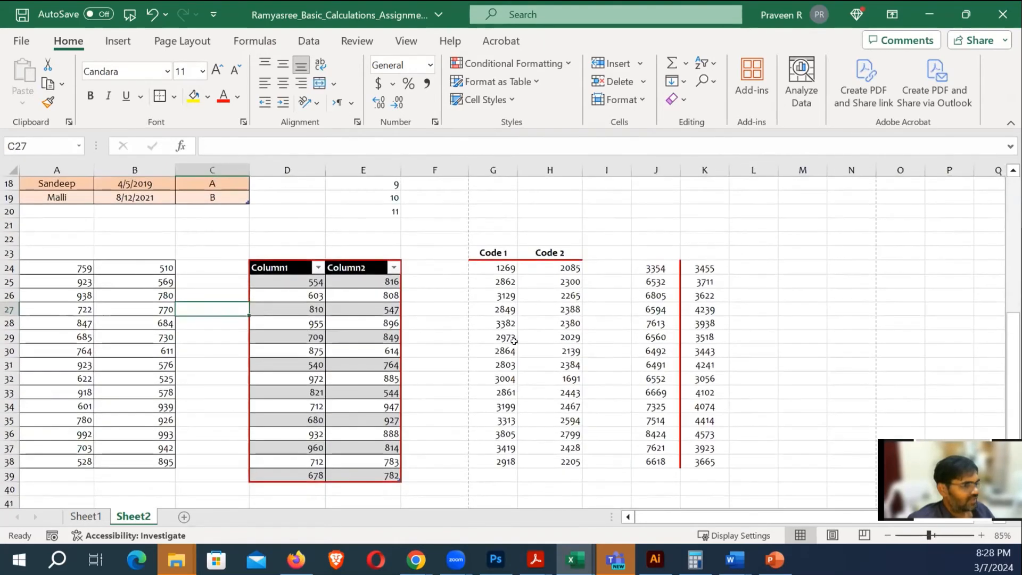
{"action": "left_click", "coordinate": [787, 337]}
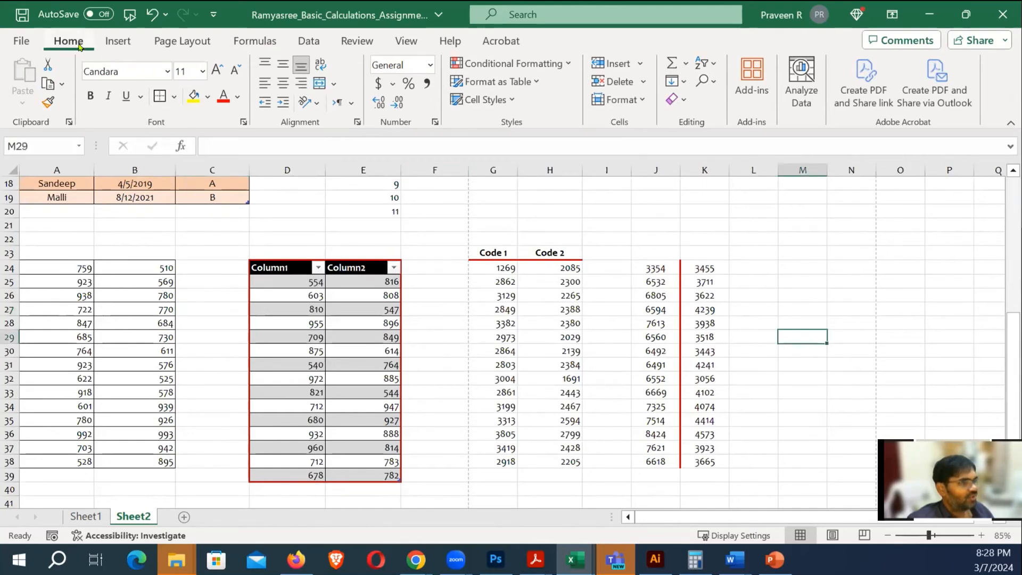
Look through the Format as Table gallery and close it without choosing a style
{"action": "left_click", "coordinate": [535, 82]}
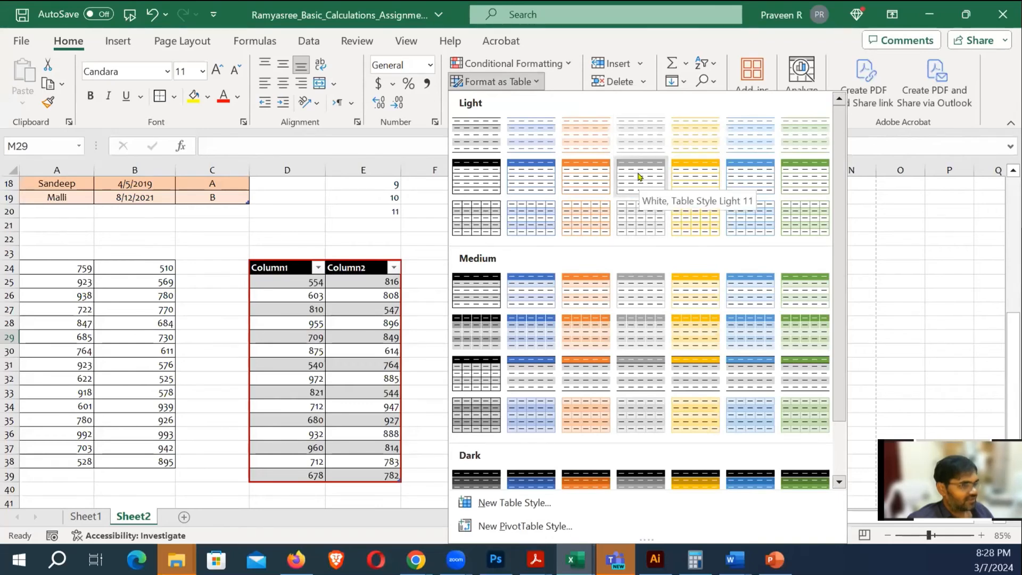
{"action": "left_click", "coordinate": [875, 210]}
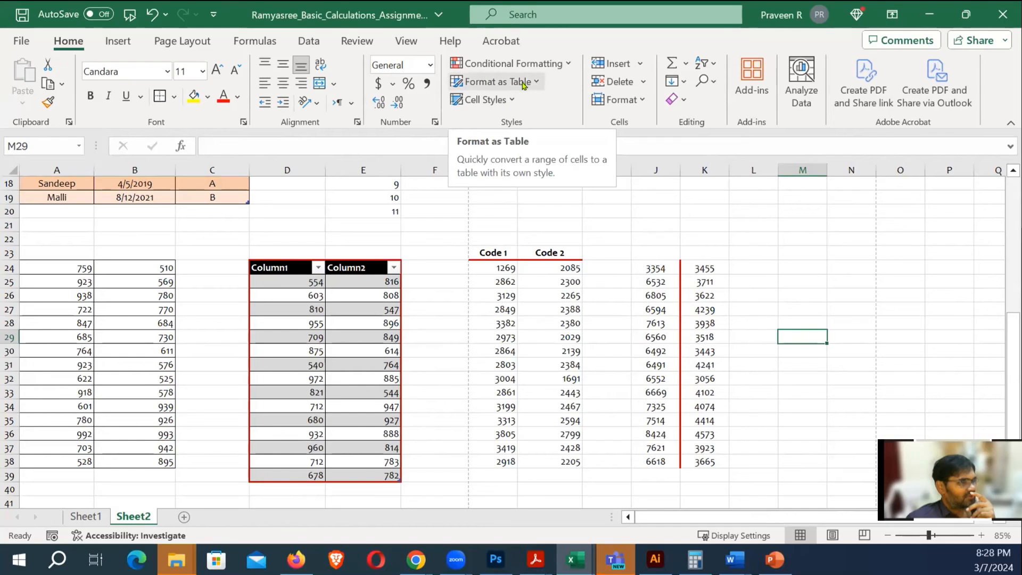
{"action": "left_click", "coordinate": [761, 224]}
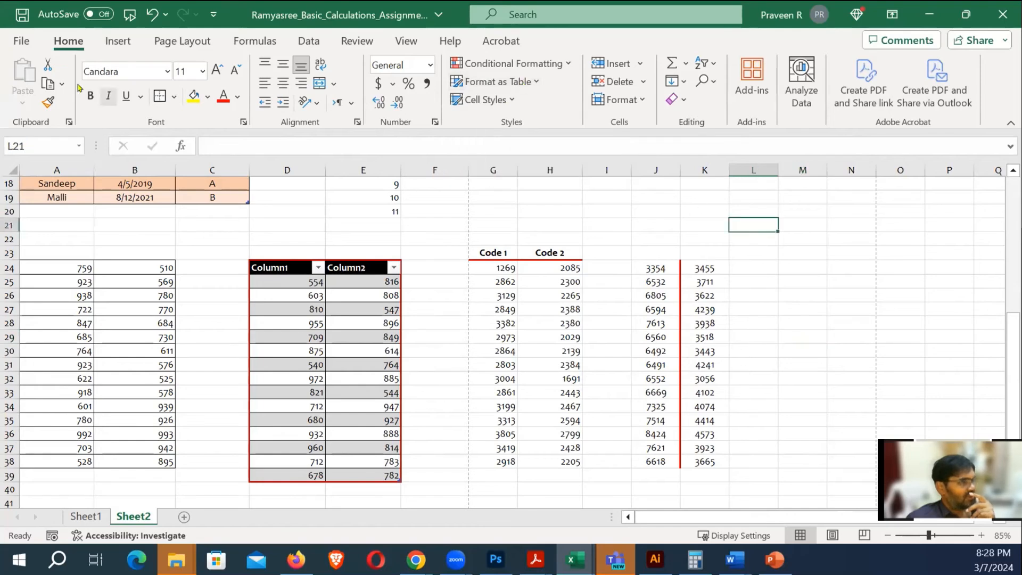
{"action": "left_click", "coordinate": [23, 42]}
Open Excel Options on the Customize Ribbon page
{"action": "left_click", "coordinate": [49, 433]}
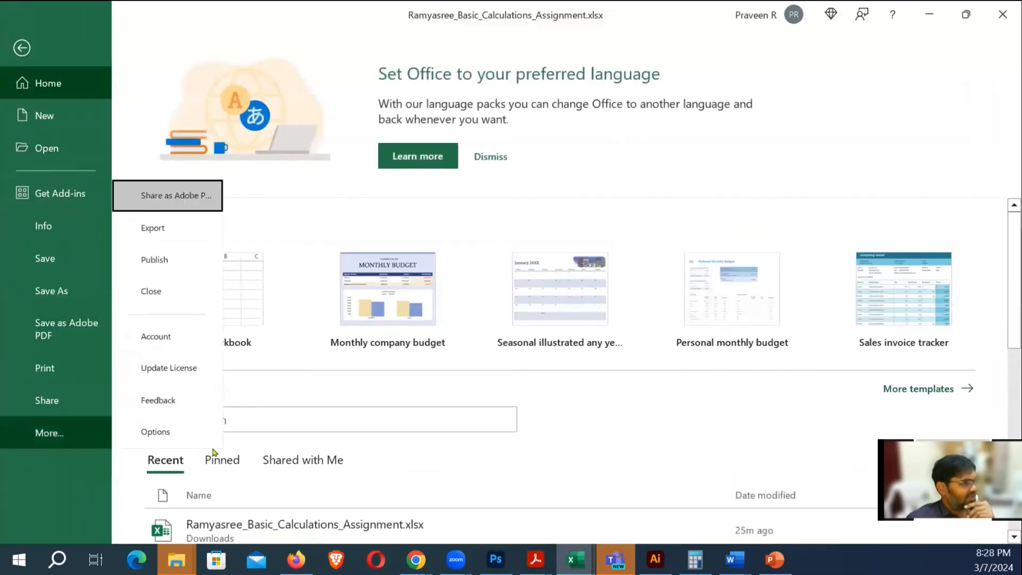
{"action": "left_click", "coordinate": [164, 431]}
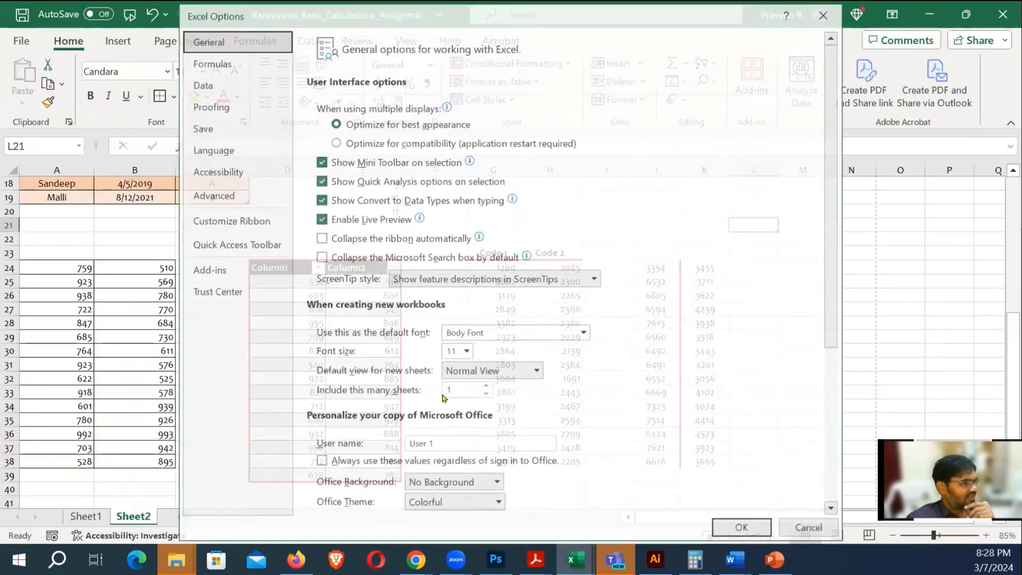
{"action": "left_click", "coordinate": [234, 220]}
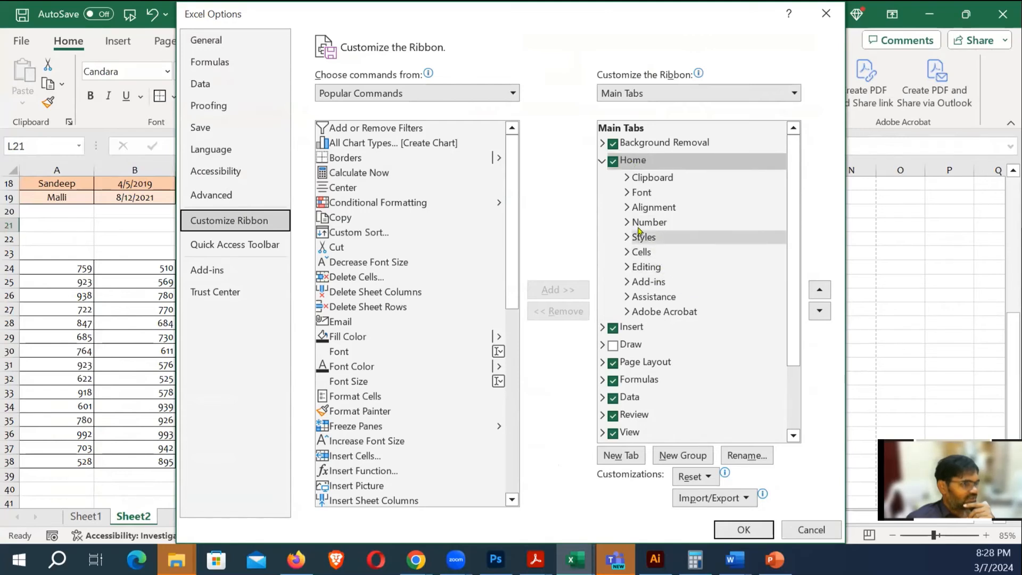
Expand Home's Styles group and list commands from All Tabs
{"action": "left_click", "coordinate": [628, 267]}
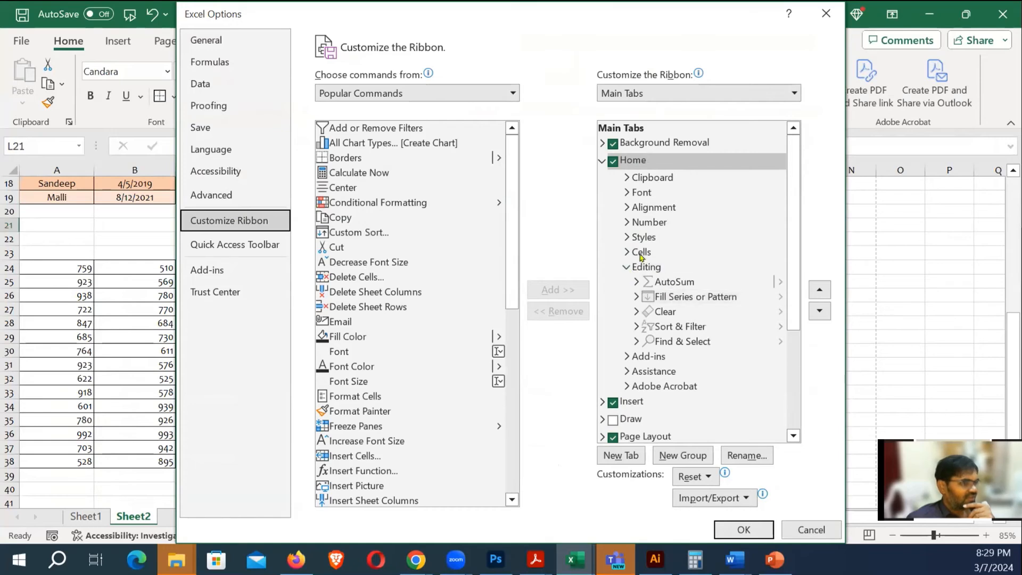
{"action": "left_click", "coordinate": [626, 267]}
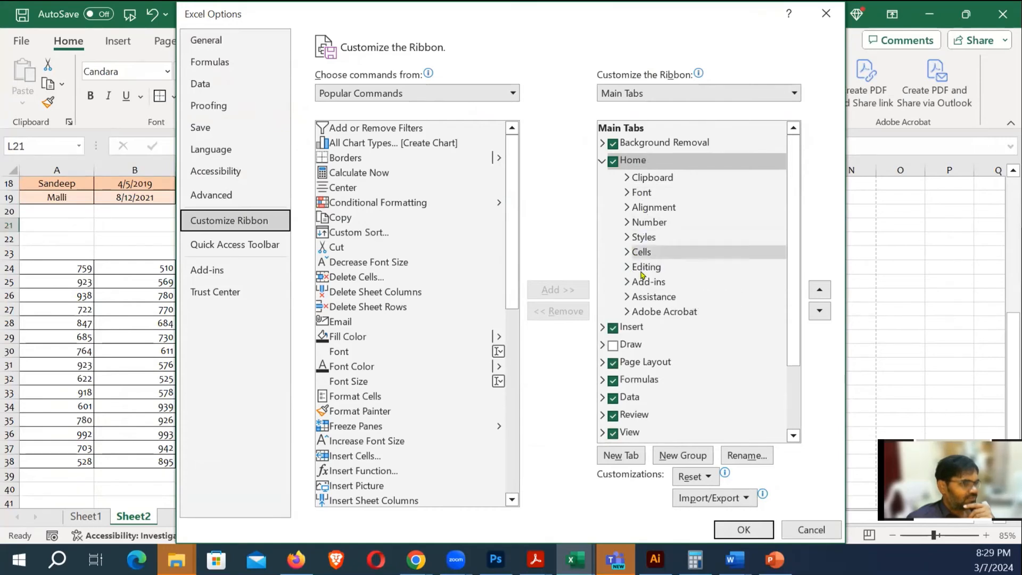
{"action": "left_click", "coordinate": [627, 238]}
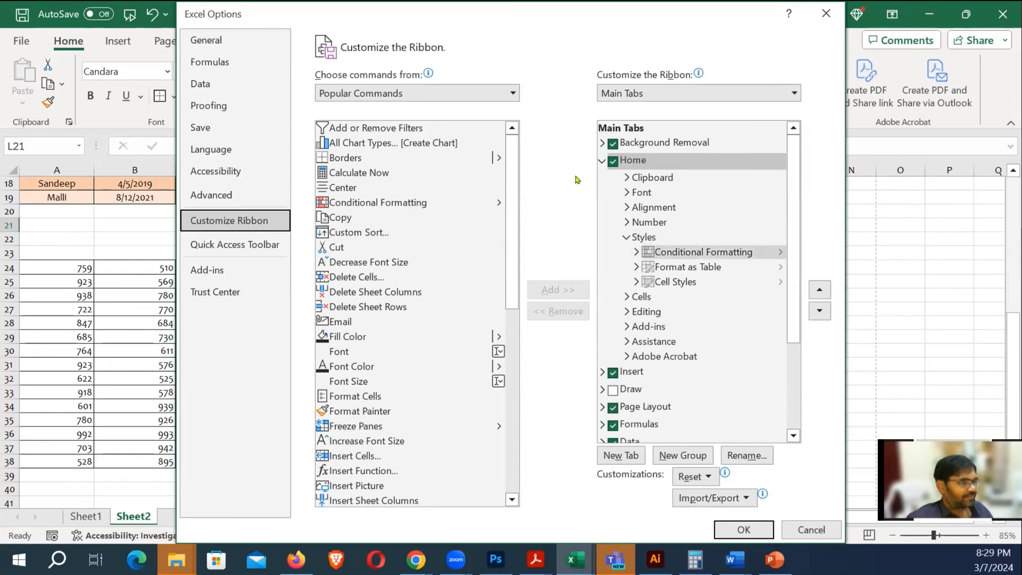
{"action": "left_click", "coordinate": [511, 93]}
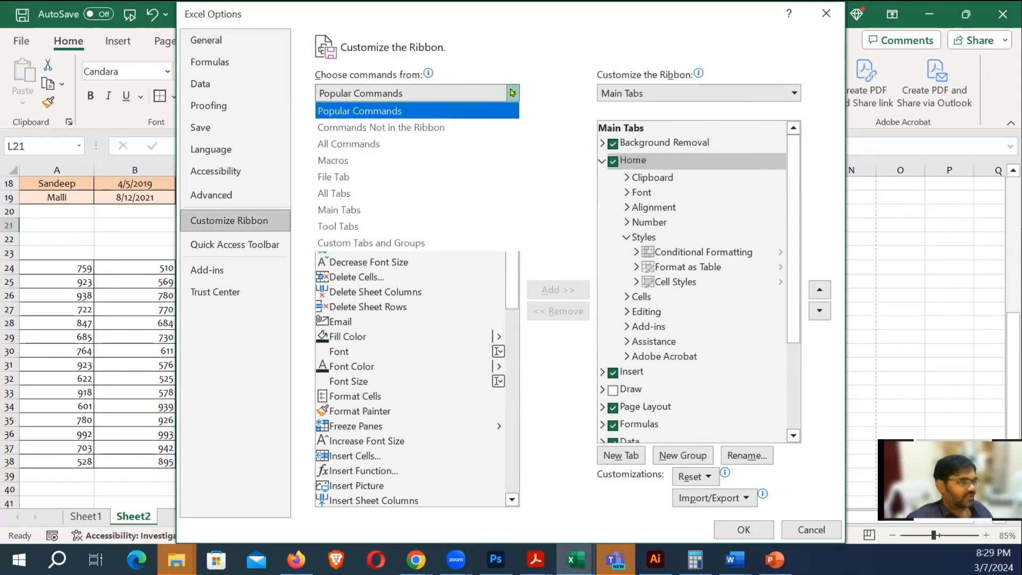
{"action": "left_click", "coordinate": [347, 195]}
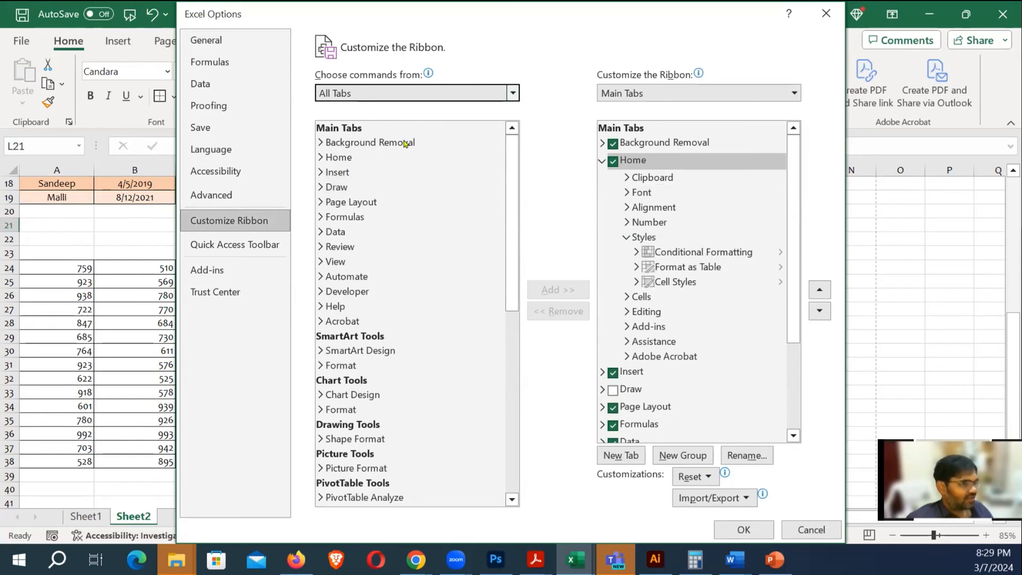
{"action": "left_click_drag", "start_coordinate": [517, 163], "coordinate": [478, 106]}
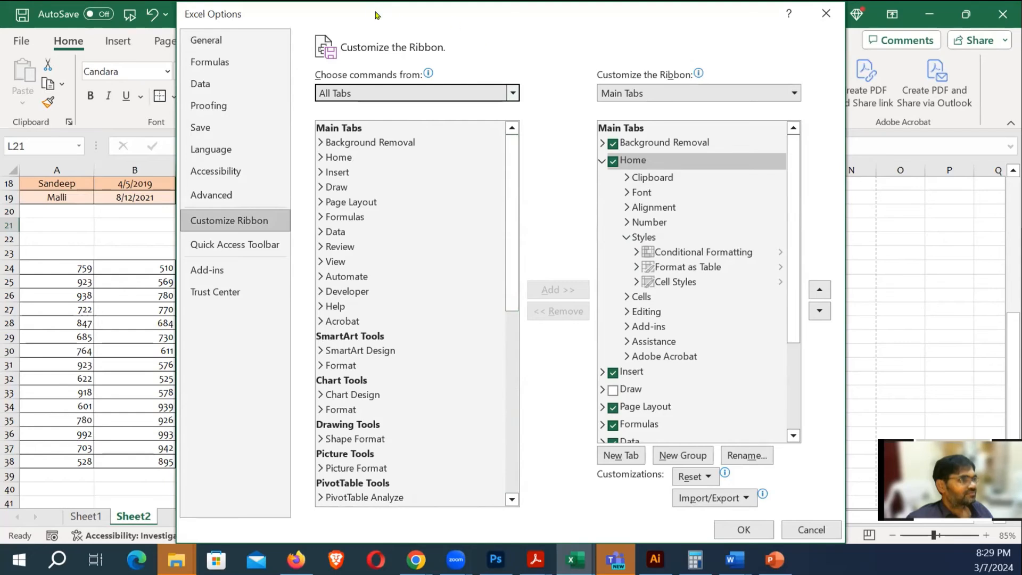
{"action": "left_click_drag", "start_coordinate": [378, 12], "coordinate": [392, 67]}
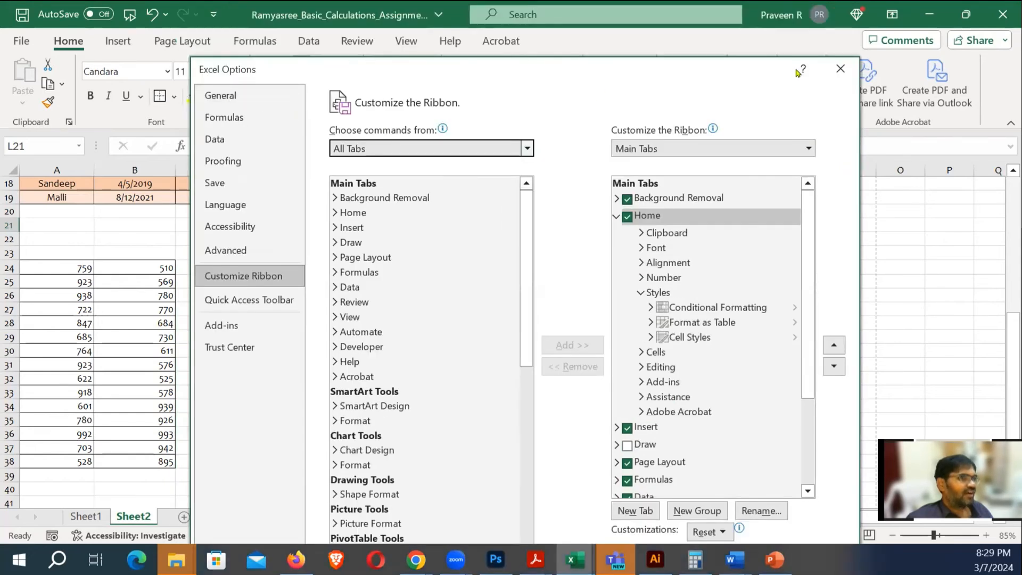
Close Excel Options, browse the title-bar search suggestions, then switch to the Acrobat guide
{"action": "left_click", "coordinate": [840, 68]}
{"action": "left_click", "coordinate": [534, 14]}
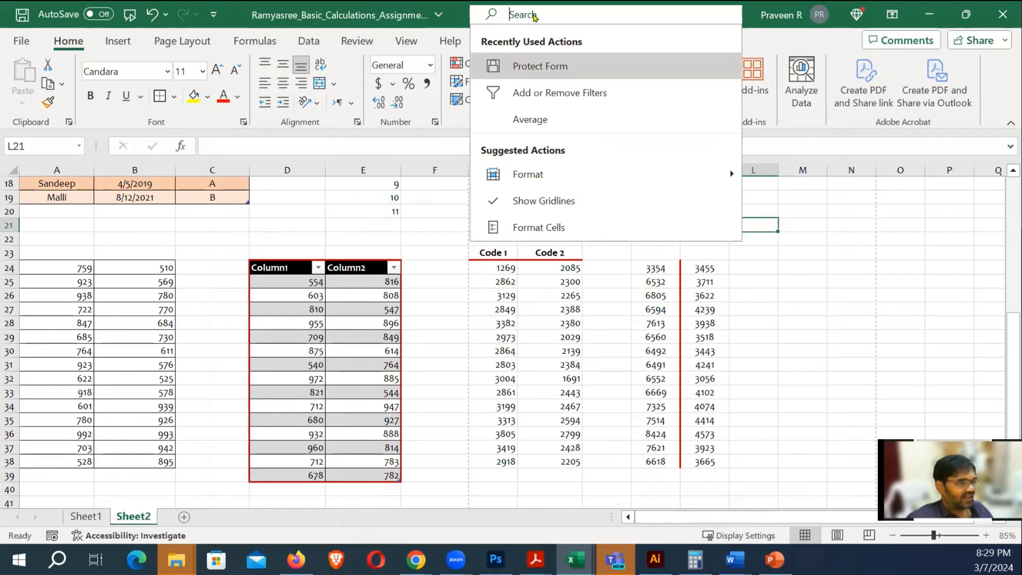
{"action": "mouse_move", "coordinate": [547, 180]}
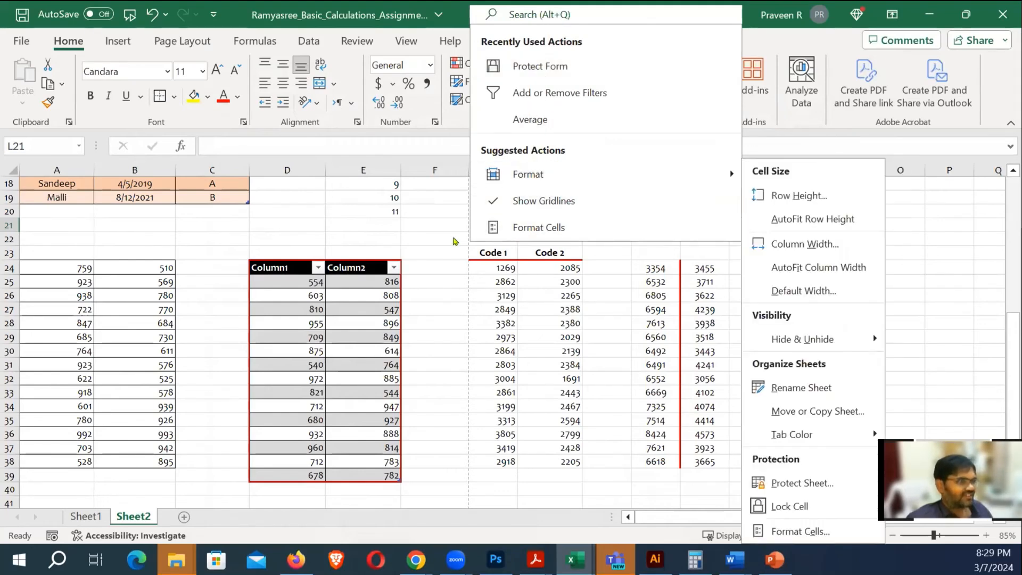
{"action": "left_click", "coordinate": [409, 241]}
{"action": "left_click", "coordinate": [803, 282]}
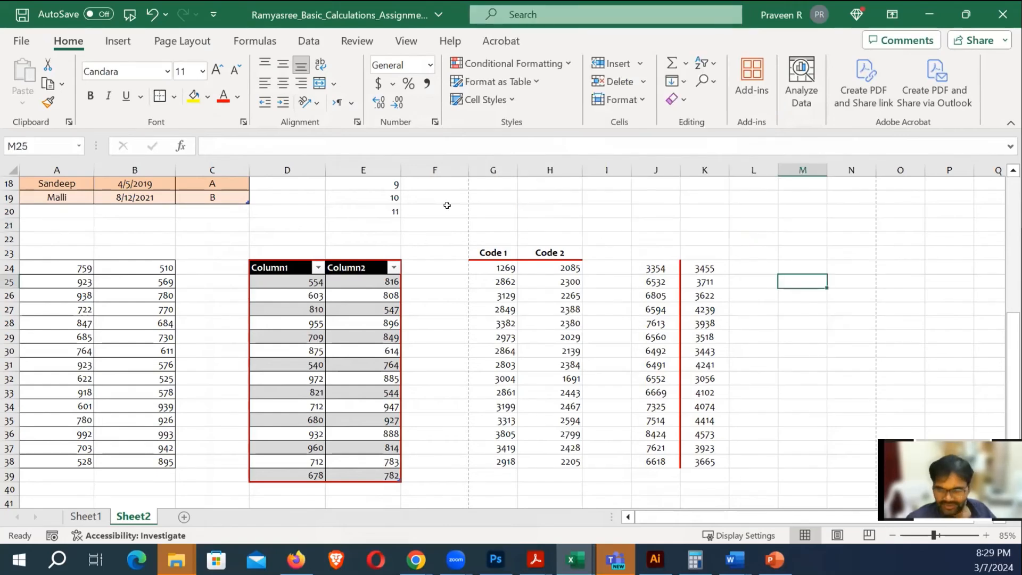
{"action": "key", "text": "alt+Tab"}
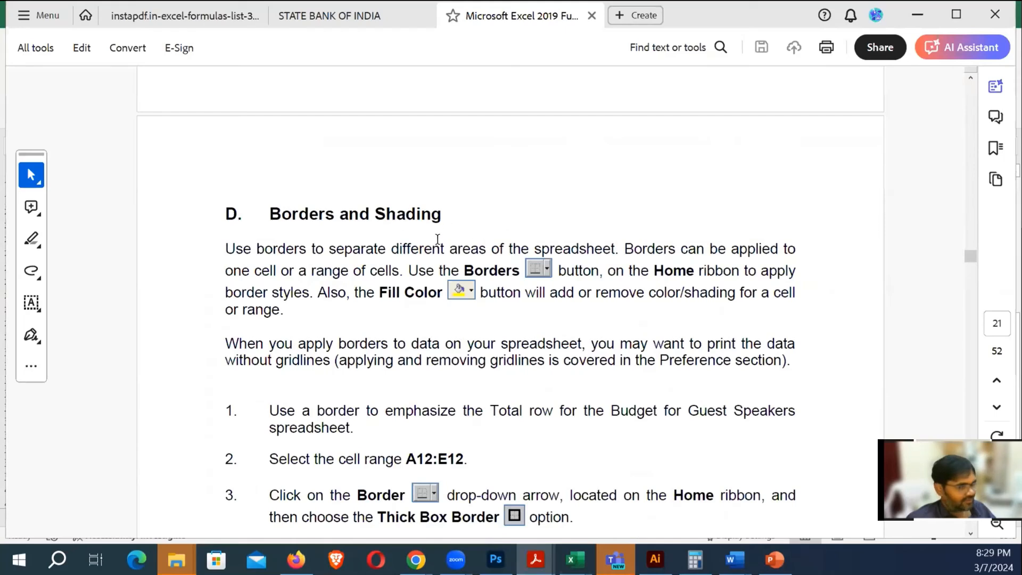
Scroll the PDF from Borders and Shading down to section E, Manual Formula, then return to Excel
{"action": "scroll", "coordinate": [395, 249], "scroll_direction": "down", "scroll_amount": 1}
{"action": "triple_click", "coordinate": [337, 188]}
{"action": "scroll", "coordinate": [397, 278], "scroll_direction": "down", "scroll_amount": 2}
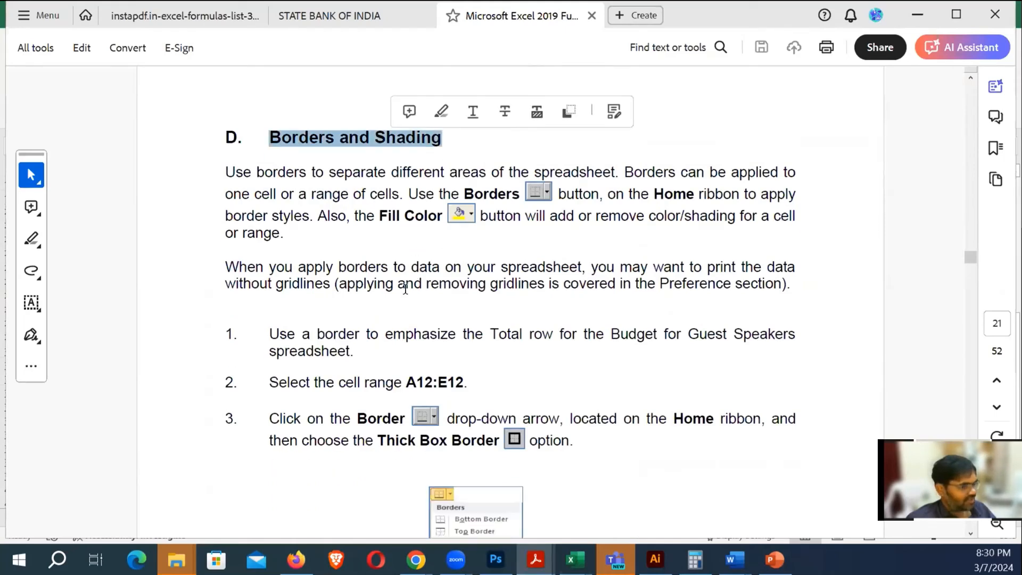
{"action": "scroll", "coordinate": [473, 311], "scroll_direction": "down", "scroll_amount": 2}
{"action": "scroll", "coordinate": [473, 311], "scroll_direction": "down", "scroll_amount": 3}
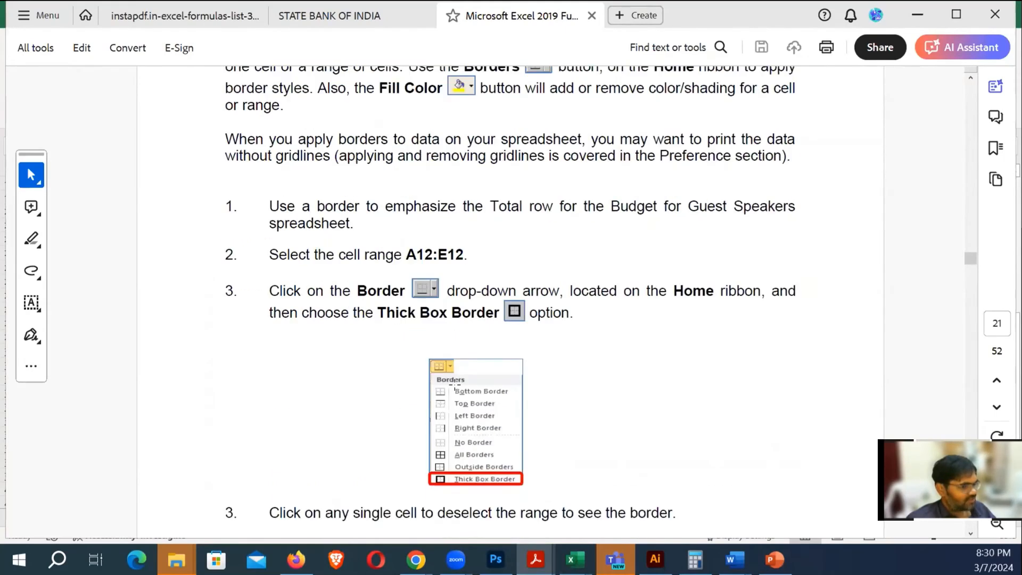
{"action": "scroll", "coordinate": [449, 386], "scroll_direction": "down", "scroll_amount": 14}
{"action": "scroll", "coordinate": [446, 394], "scroll_direction": "down", "scroll_amount": 13}
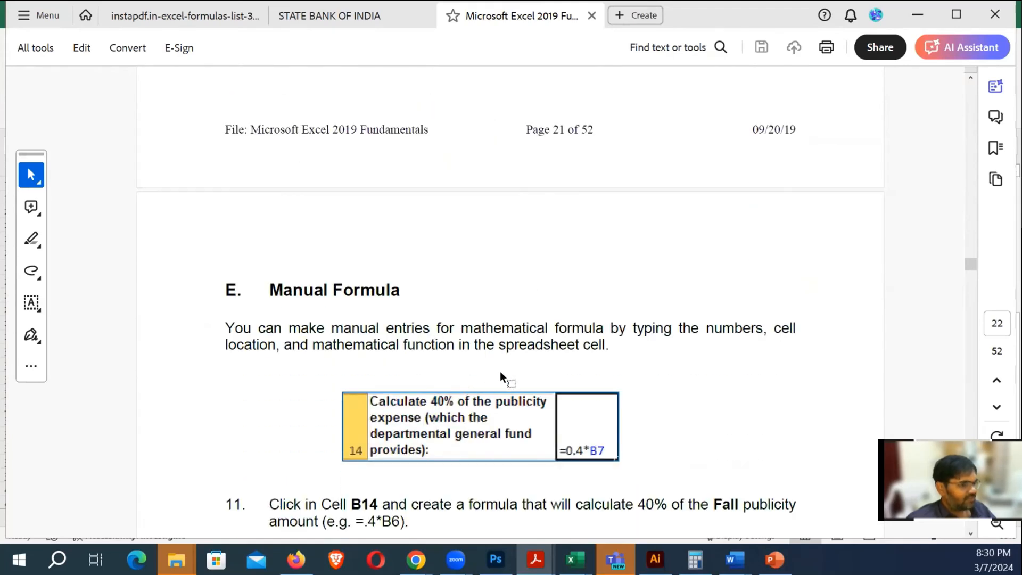
{"action": "scroll", "coordinate": [500, 371], "scroll_direction": "down", "scroll_amount": 2}
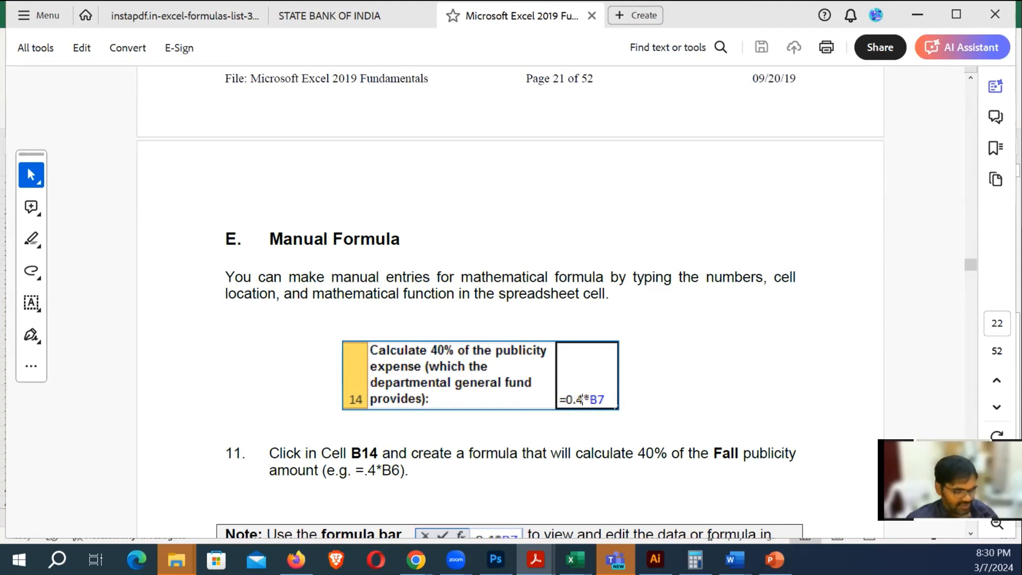
{"action": "key", "text": "alt+Tab"}
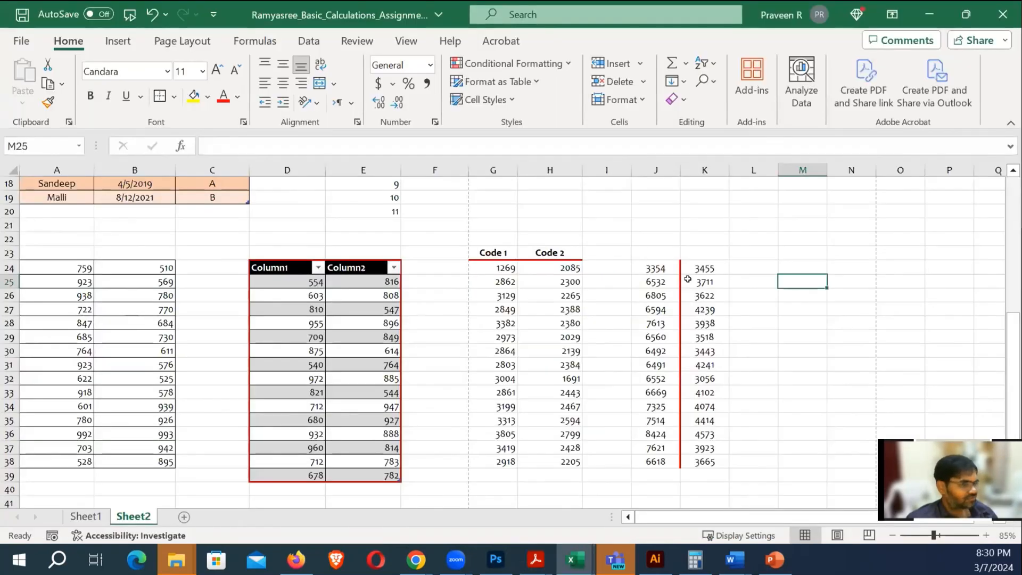
Enter =K24*0.5 in M24 to get 1653.5, then switch back to the PDF guide
{"action": "left_click", "coordinate": [699, 265]}
{"action": "left_click", "coordinate": [800, 271]}
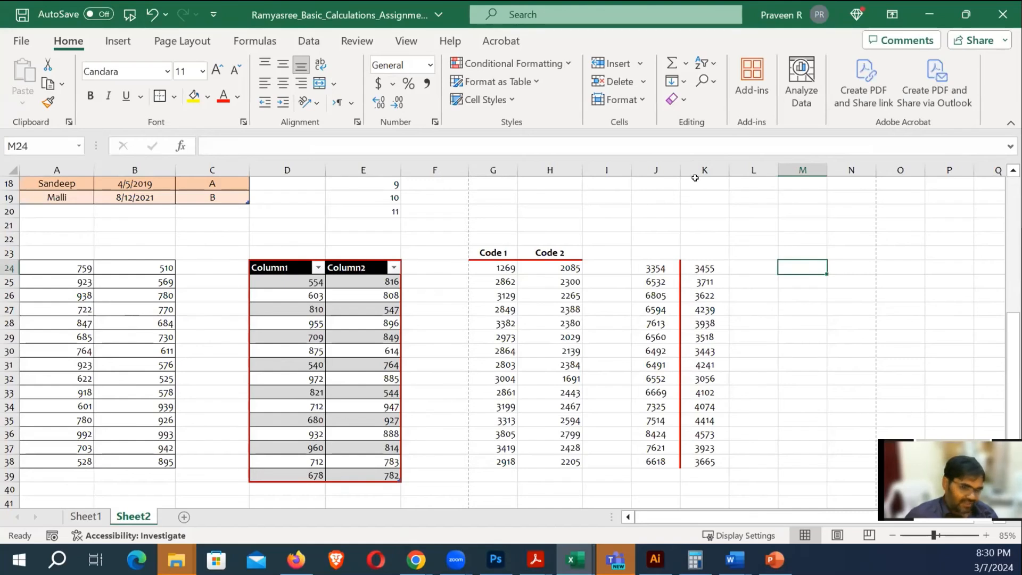
{"action": "type", "text": "="}
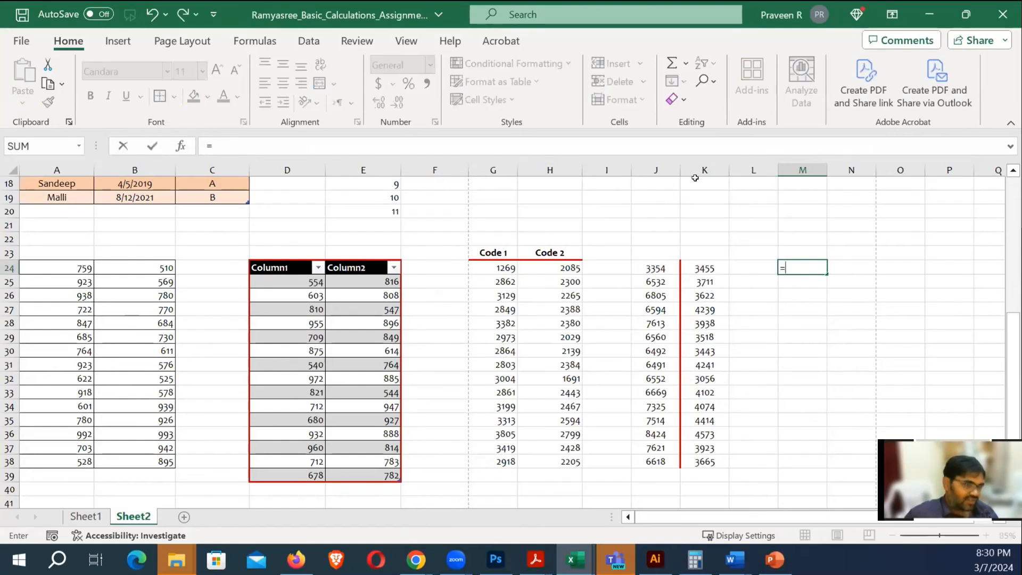
{"action": "left_click", "coordinate": [704, 266]}
{"action": "type", "text": "*"}
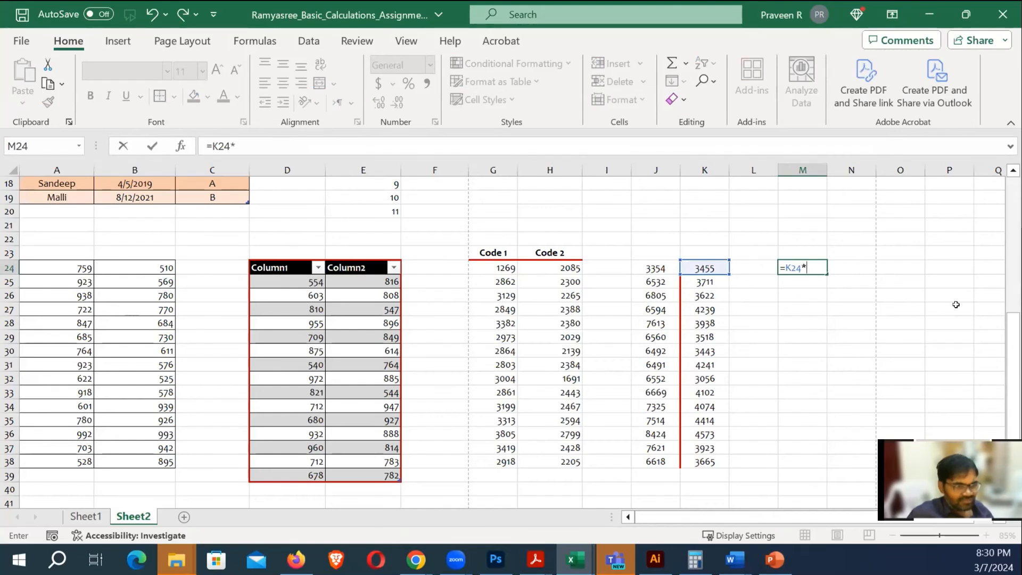
{"action": "type", "text": "0."}
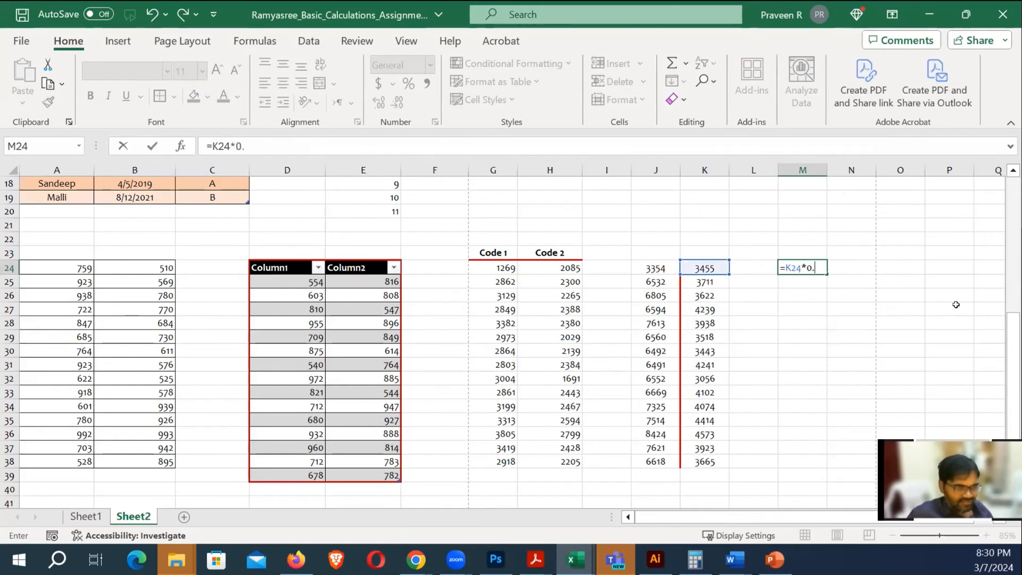
{"action": "type", "text": "5"}
{"action": "key", "text": "Return"}
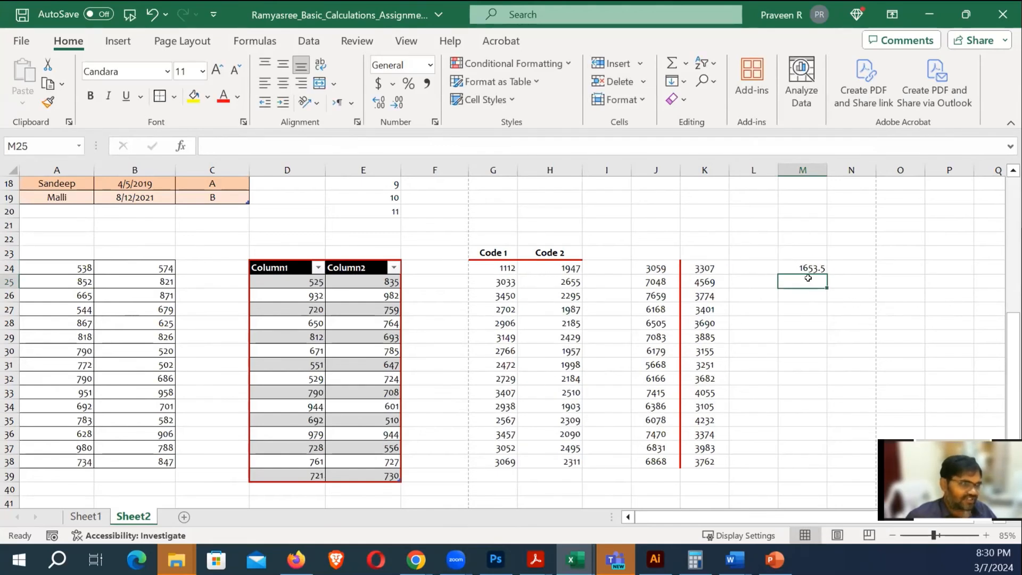
{"action": "left_click", "coordinate": [839, 294]}
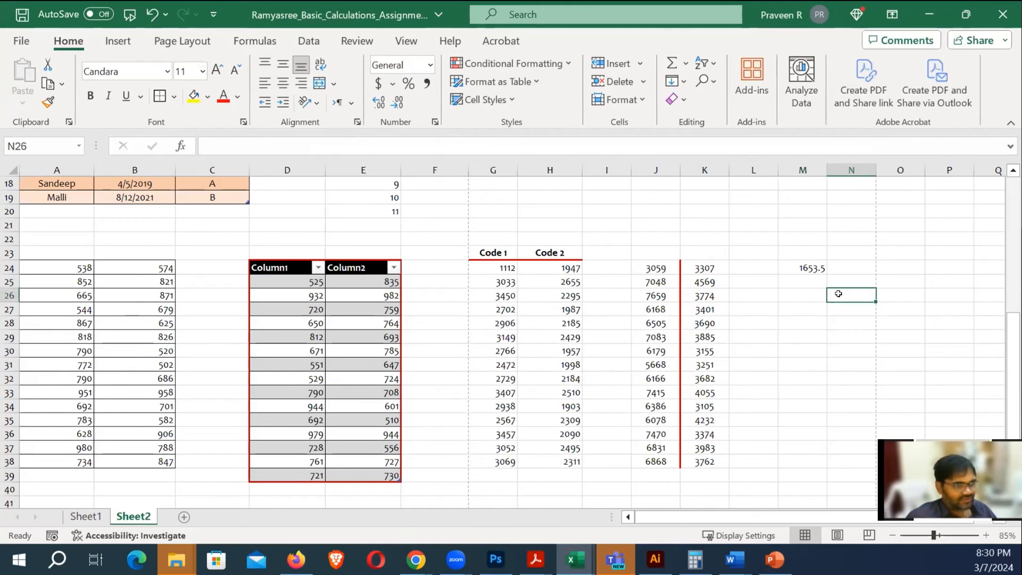
{"action": "left_click", "coordinate": [803, 269]}
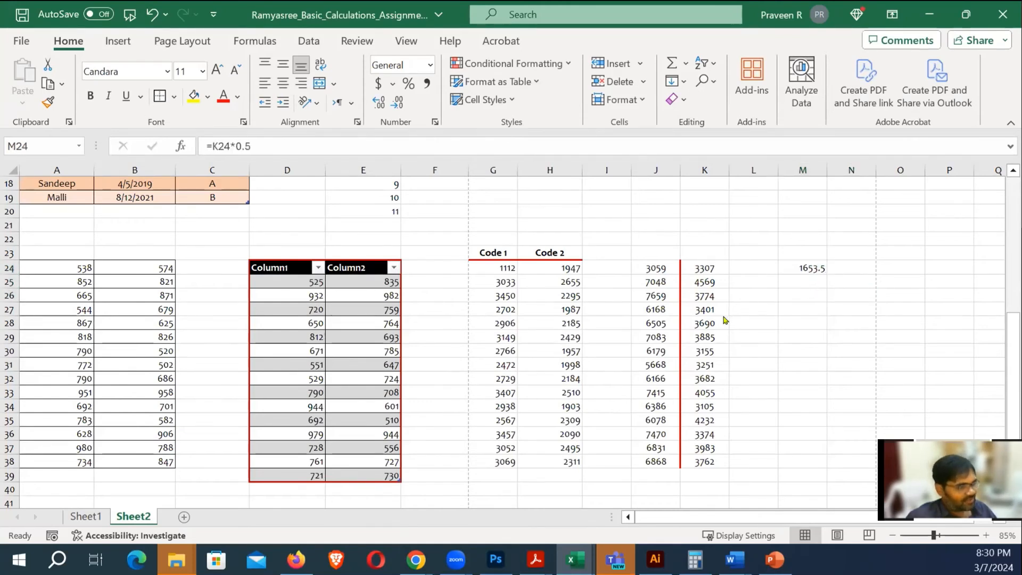
{"action": "key", "text": "alt+Tab"}
Scroll the Excel guide PDF to Manual Formula step 11 and the formula bar note
{"action": "scroll", "coordinate": [564, 372], "scroll_direction": "down", "scroll_amount": 4}
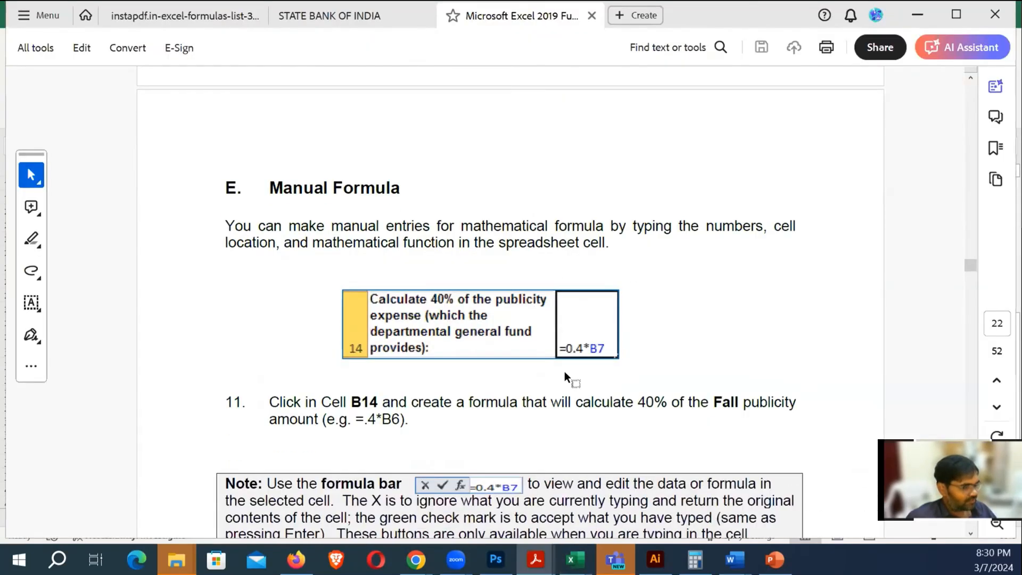
{"action": "scroll", "coordinate": [564, 370], "scroll_direction": "down", "scroll_amount": 6}
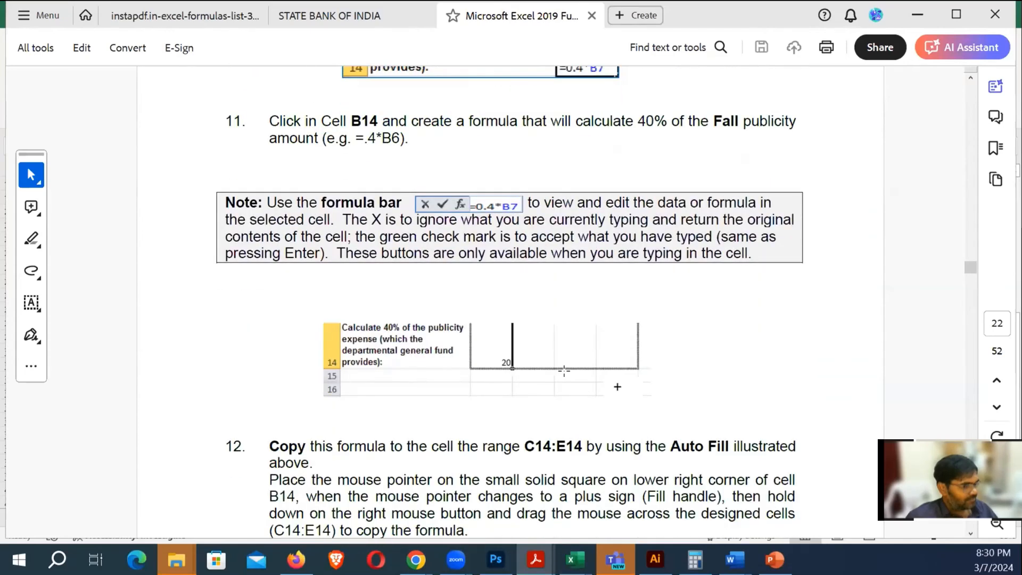
{"action": "scroll", "coordinate": [564, 371], "scroll_direction": "down", "scroll_amount": 2}
{"action": "scroll", "coordinate": [575, 286], "scroll_direction": "up", "scroll_amount": 5}
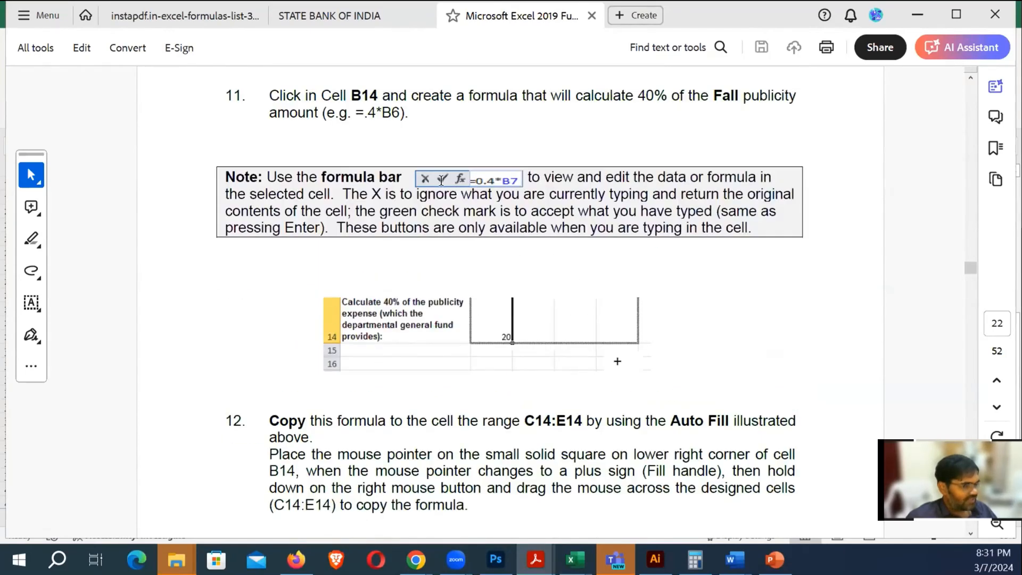
Enter =2+5 in cell M28 on Sheet2 so it displays 7
{"action": "key", "text": "alt+Tab"}
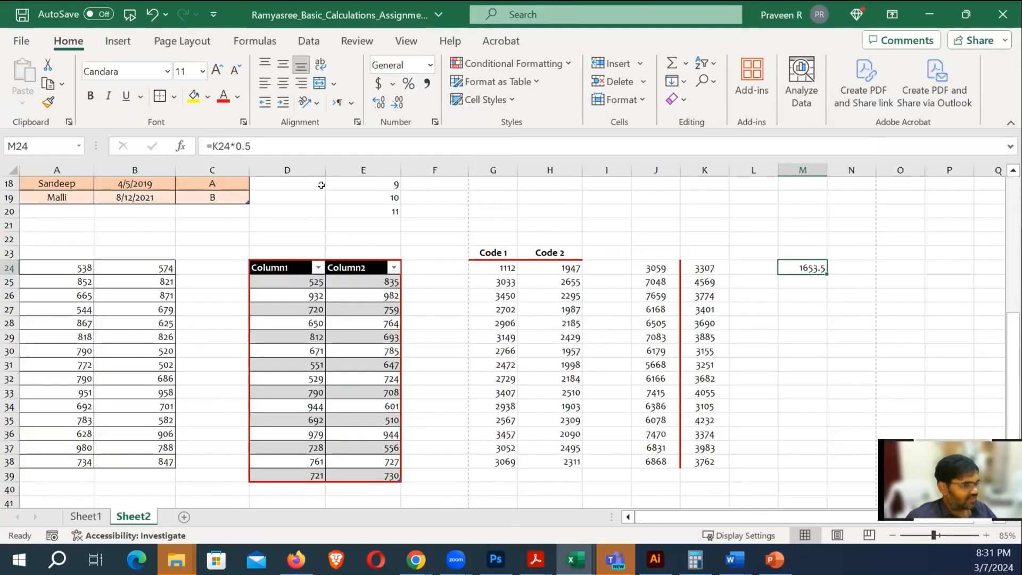
{"action": "left_click", "coordinate": [791, 316]}
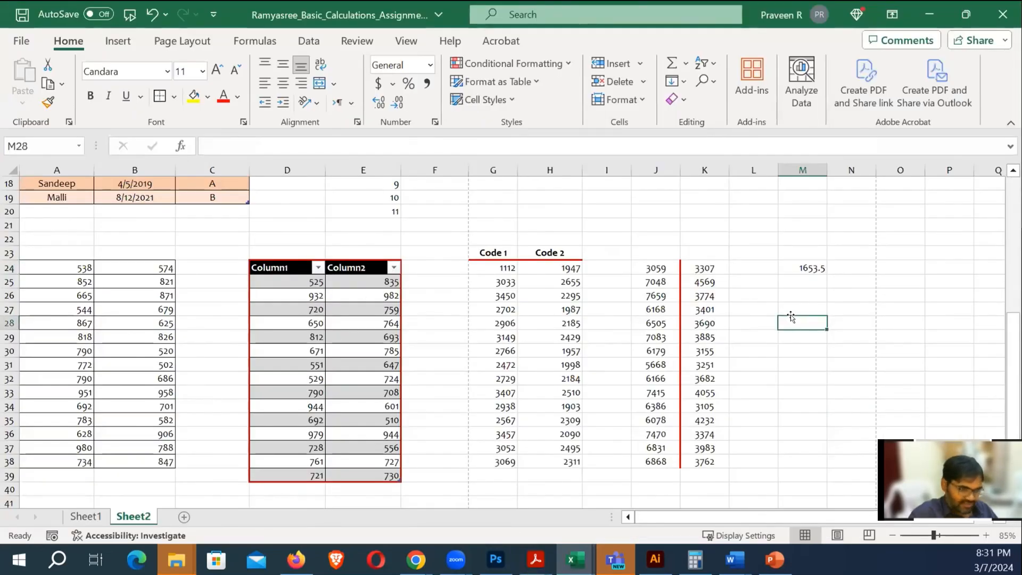
{"action": "type", "text": "=2+5"}
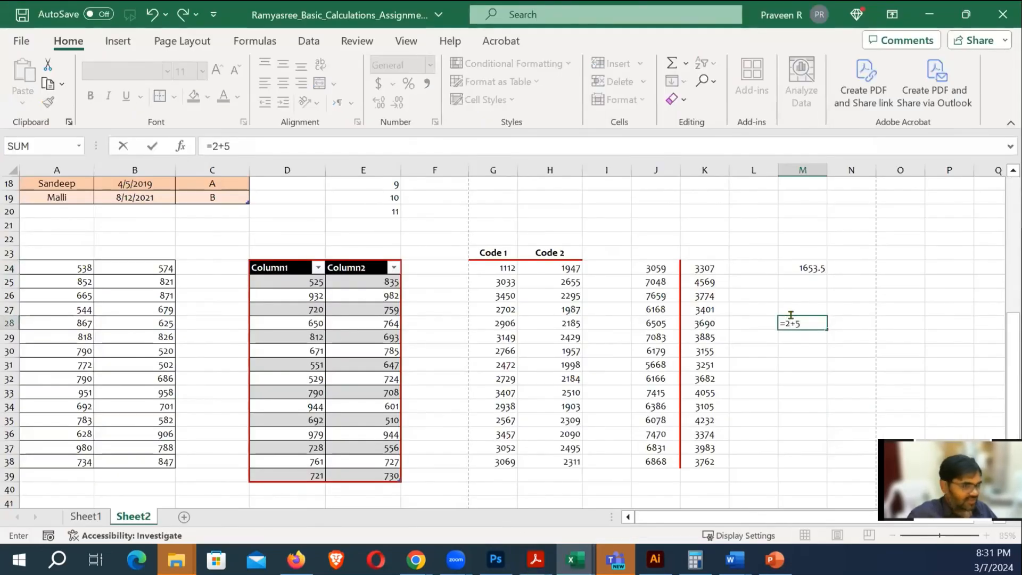
{"action": "left_click", "coordinate": [153, 146]}
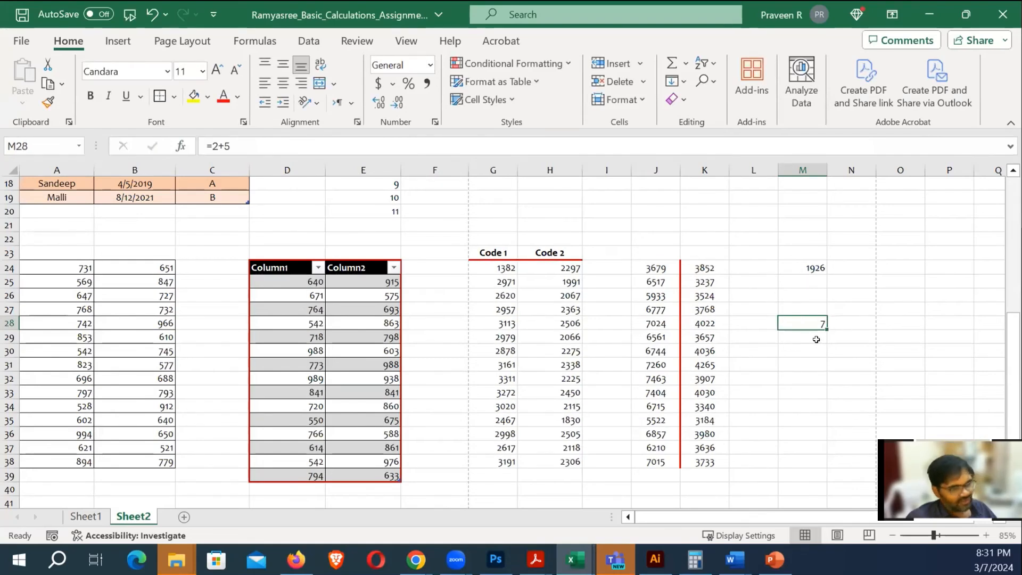
{"action": "key", "text": "alt+Tab"}
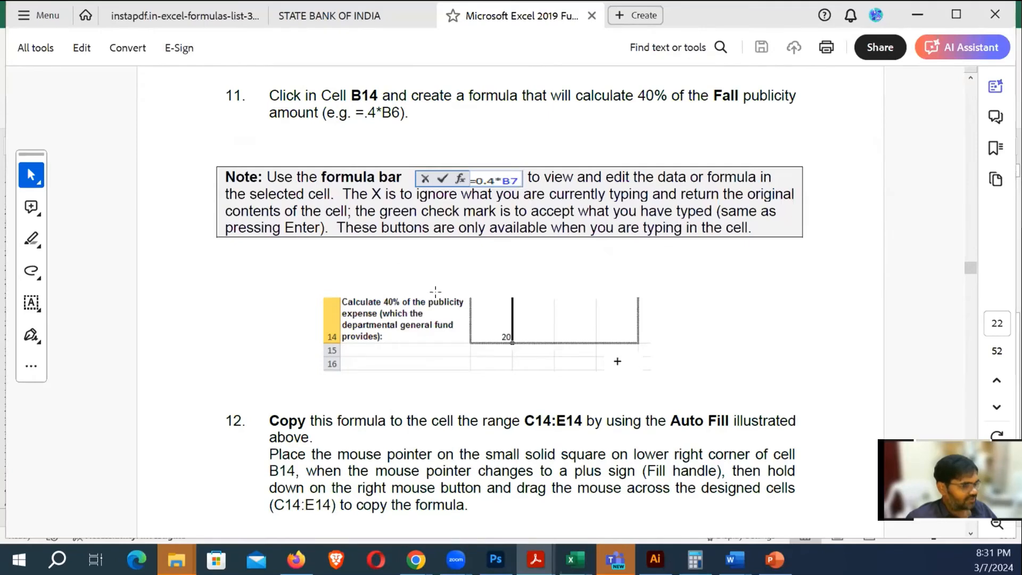
Scroll the PDF guide to section IV Formula Functions and the 'A. Sum' syntax on page 23
{"action": "scroll", "coordinate": [476, 296], "scroll_direction": "down", "scroll_amount": 3}
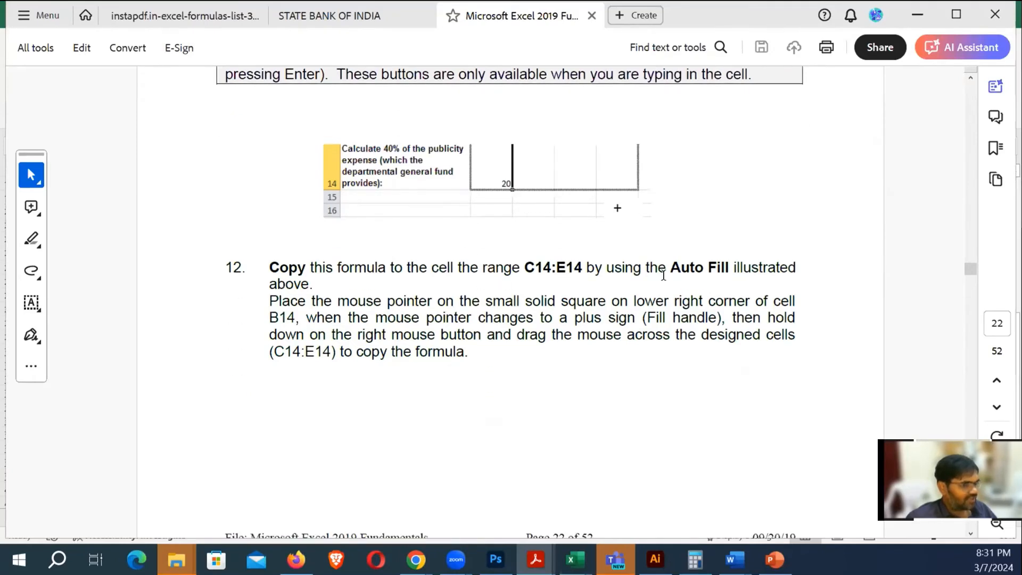
{"action": "scroll", "coordinate": [468, 298], "scroll_direction": "down", "scroll_amount": 4}
{"action": "scroll", "coordinate": [471, 296], "scroll_direction": "down", "scroll_amount": 8}
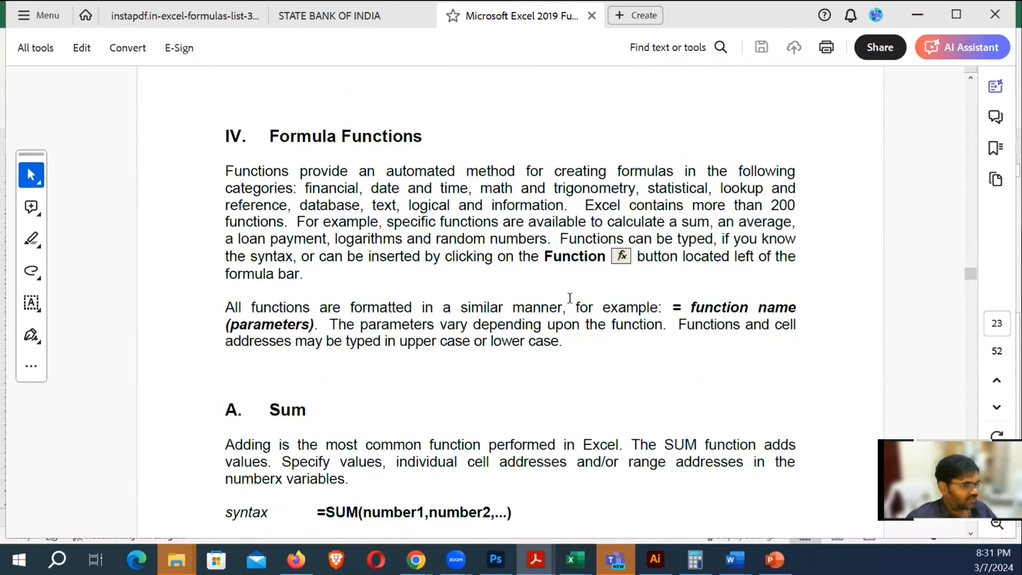
{"action": "key", "text": "alt+Tab"}
{"action": "left_click", "coordinate": [180, 146]}
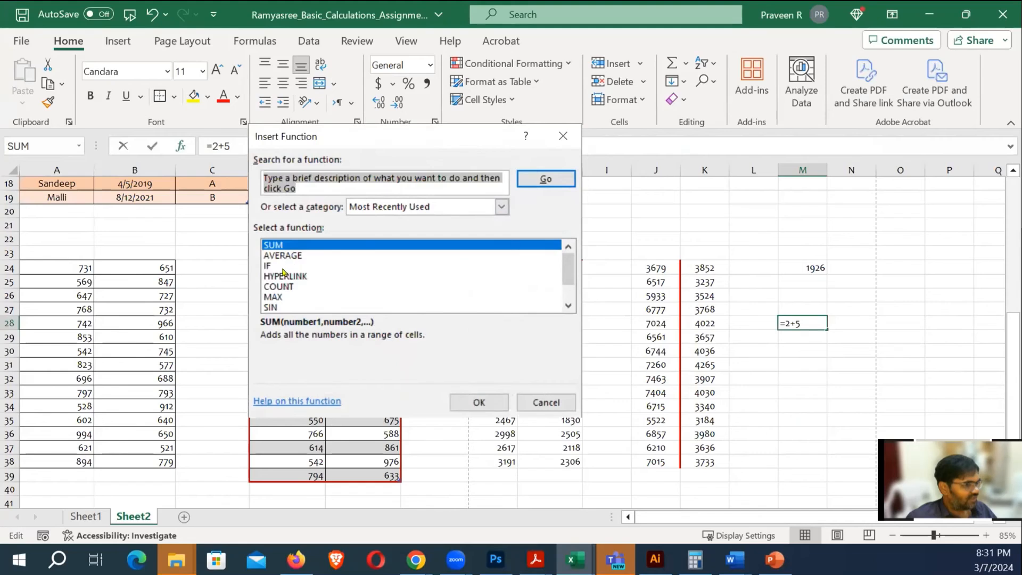
{"action": "left_click", "coordinate": [567, 305]}
{"action": "left_click", "coordinate": [568, 306]}
{"action": "left_click", "coordinate": [567, 305]}
{"action": "left_click_drag", "start_coordinate": [569, 281], "coordinate": [571, 261]}
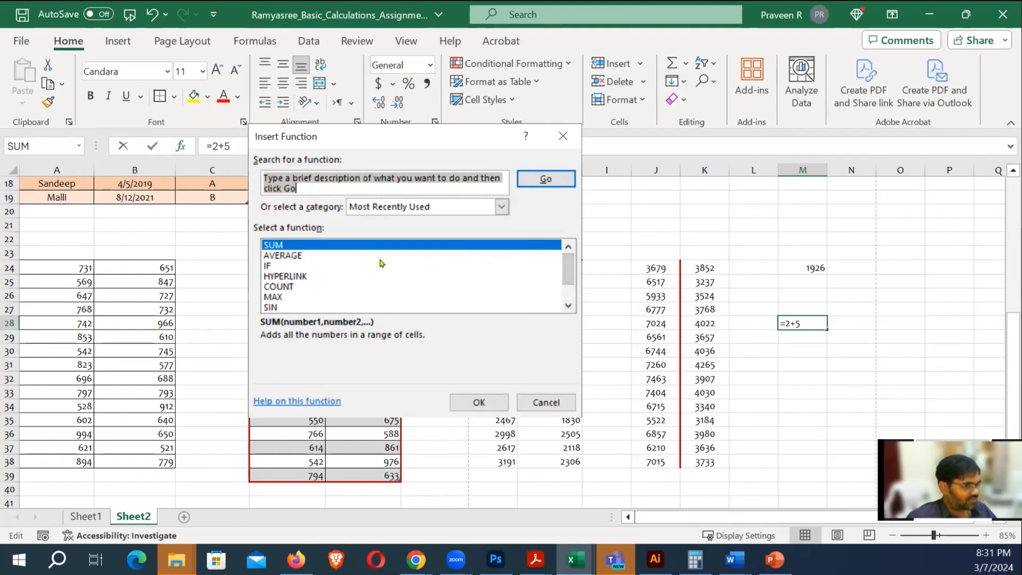
{"action": "key", "text": "Escape"}
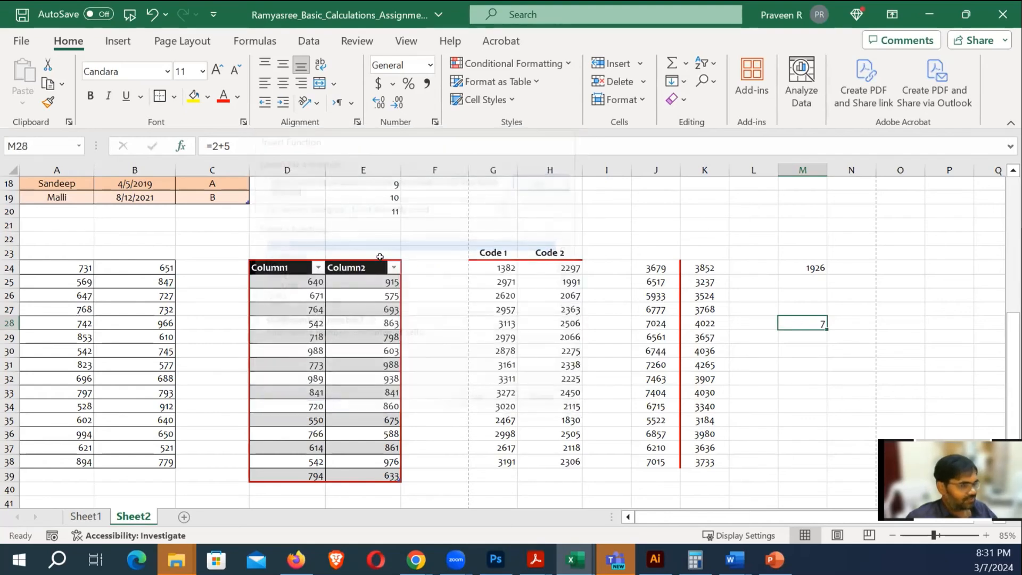
{"action": "left_click", "coordinate": [837, 364]}
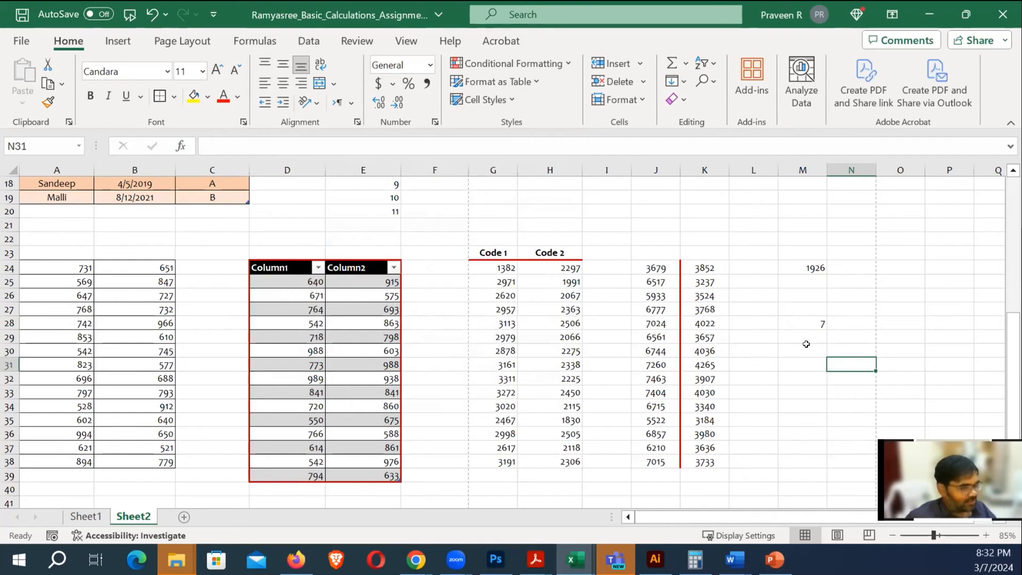
Apply All Borders to G24:H38, the Code 1 and Code 2 number block
{"action": "left_click_drag", "start_coordinate": [485, 270], "coordinate": [577, 464]}
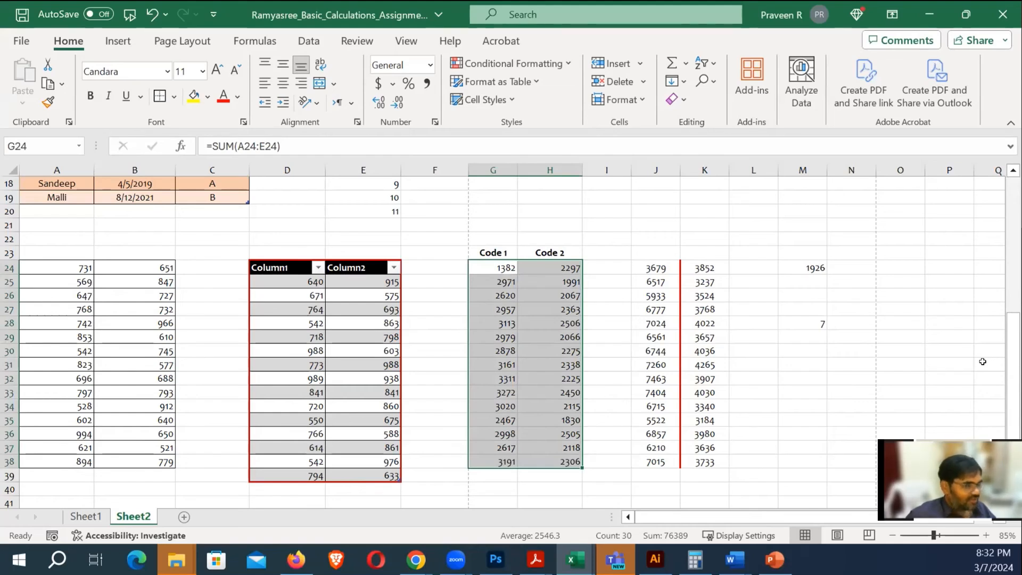
{"action": "key", "text": "alt"}
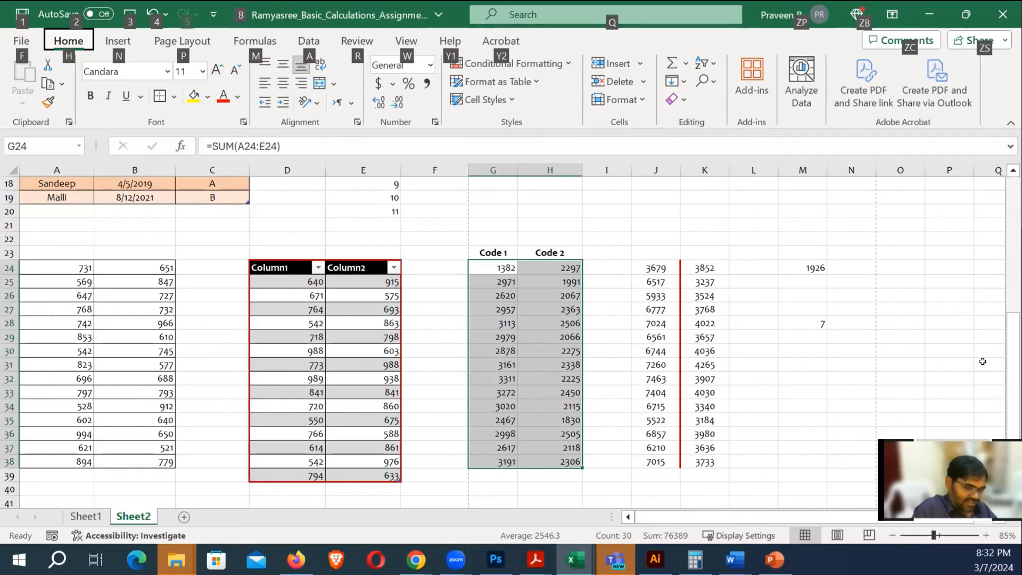
{"action": "key", "text": "Escape"}
{"action": "key", "text": "alt+h"}
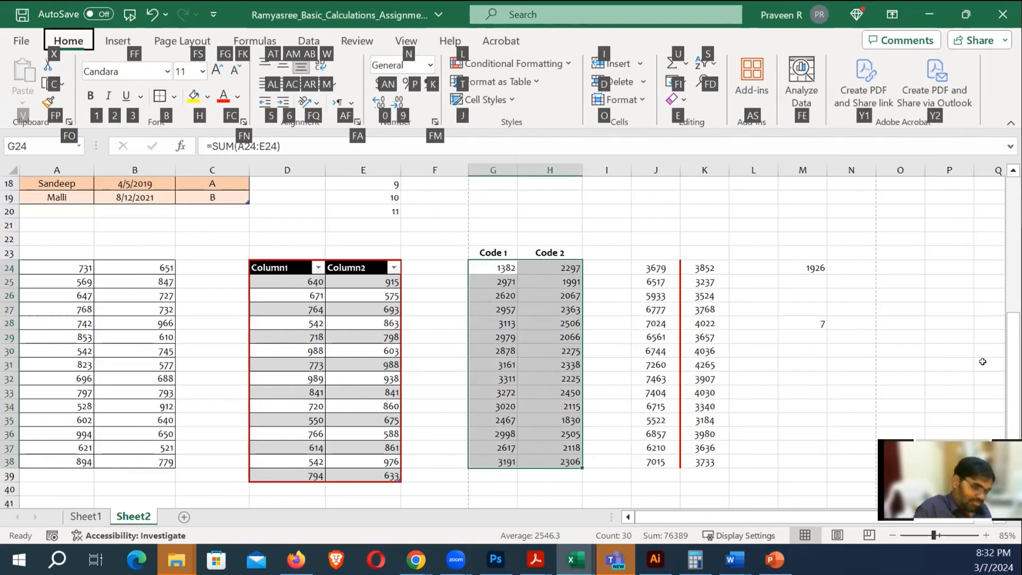
{"action": "key", "text": "b"}
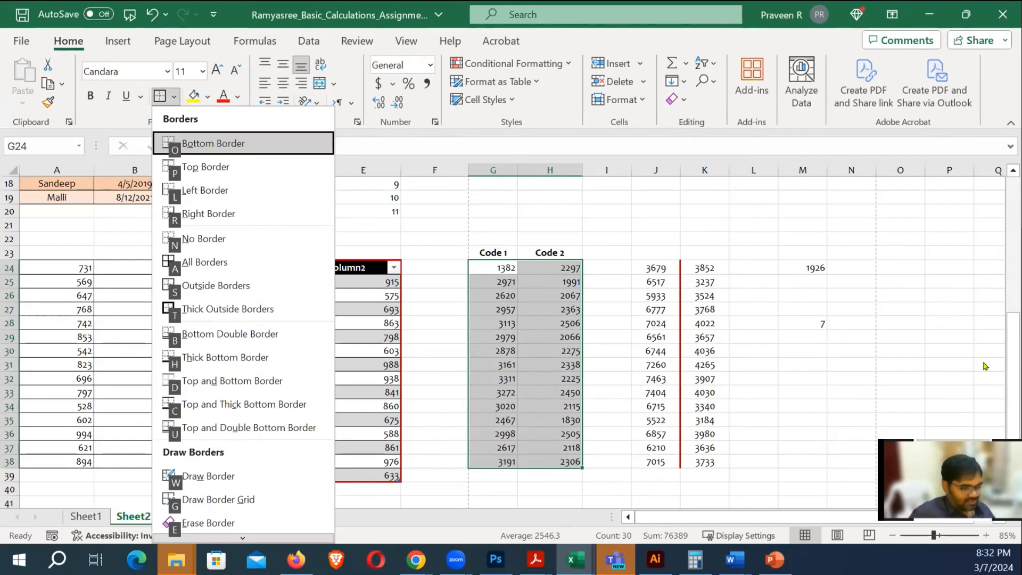
{"action": "key", "text": "a"}
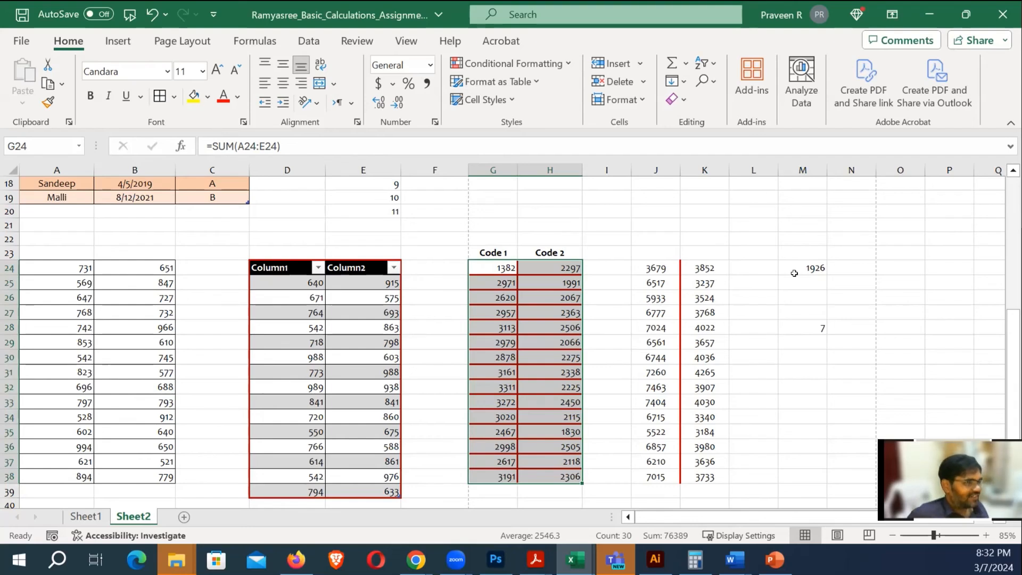
Apply All Borders to the J24:K38 number block, then deselect to view the red grid
{"action": "left_click_drag", "start_coordinate": [645, 270], "coordinate": [719, 476]}
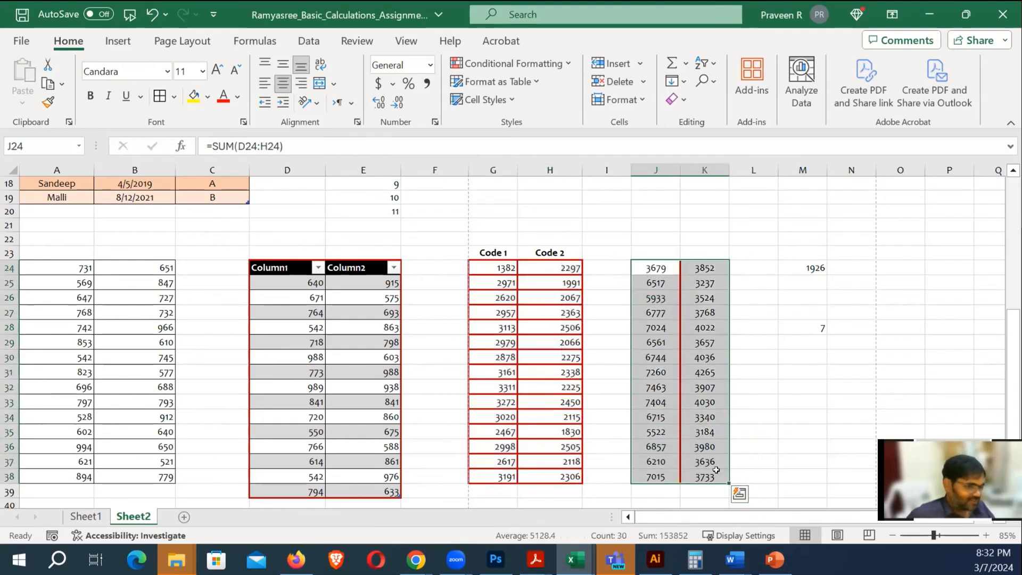
{"action": "key", "text": "alt"}
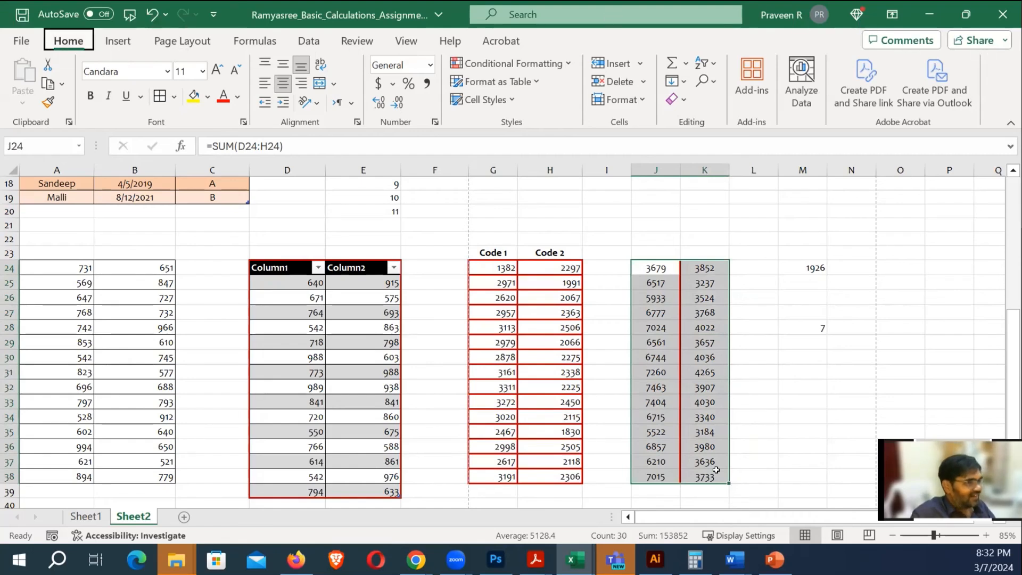
{"action": "key", "text": "alt"}
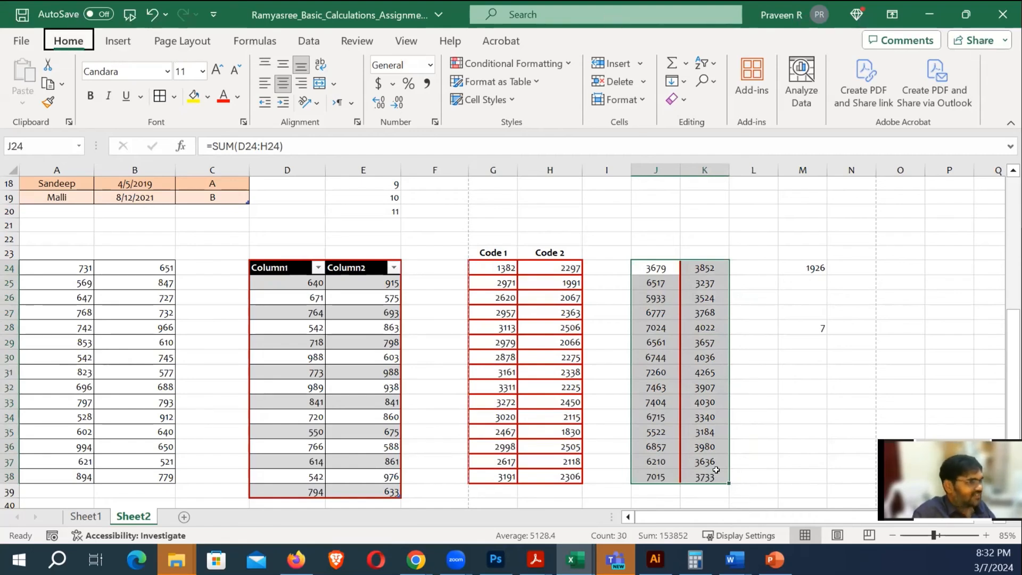
{"action": "key", "text": "alt+h"}
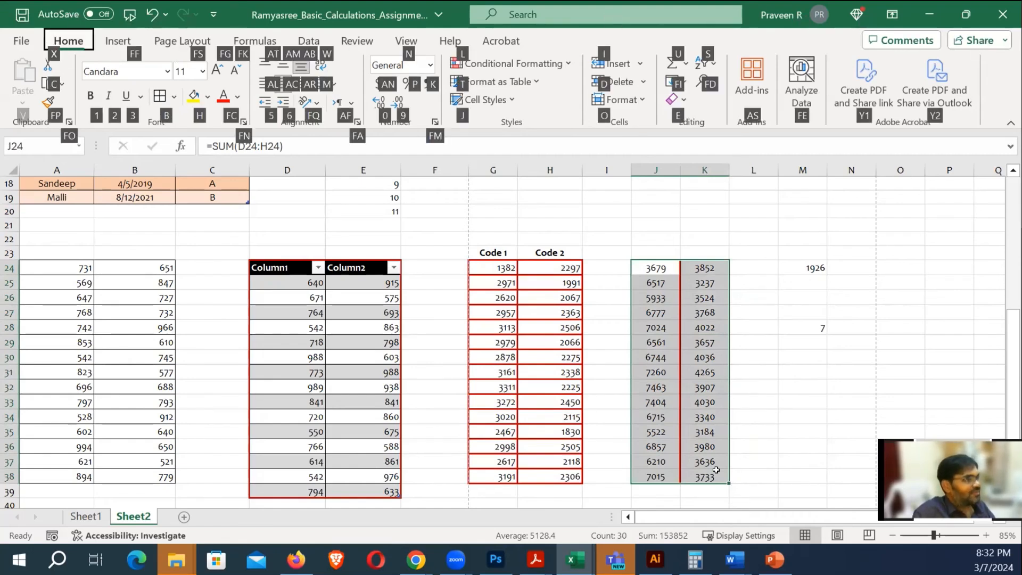
{"action": "key", "text": "b"}
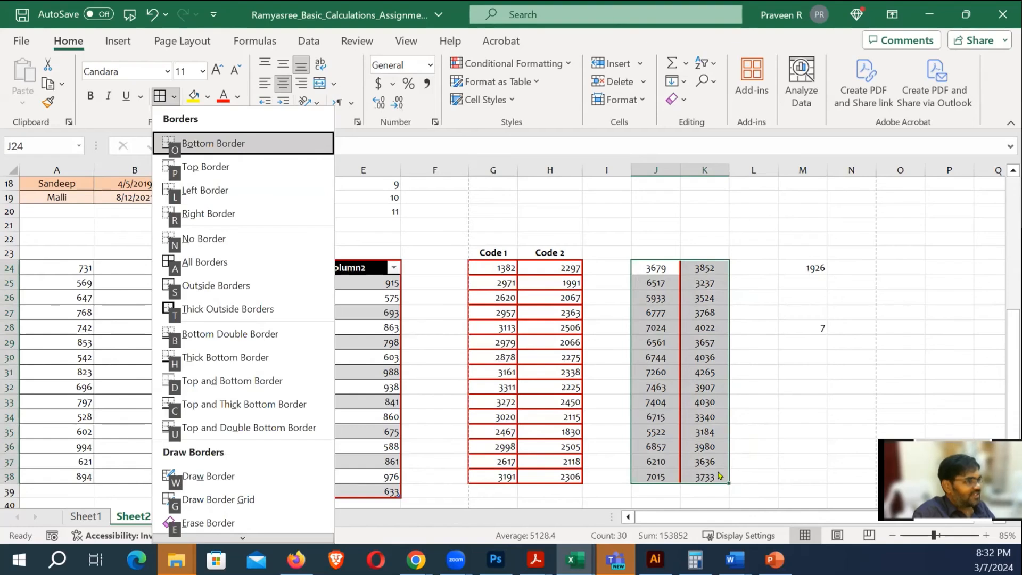
{"action": "key", "text": "a"}
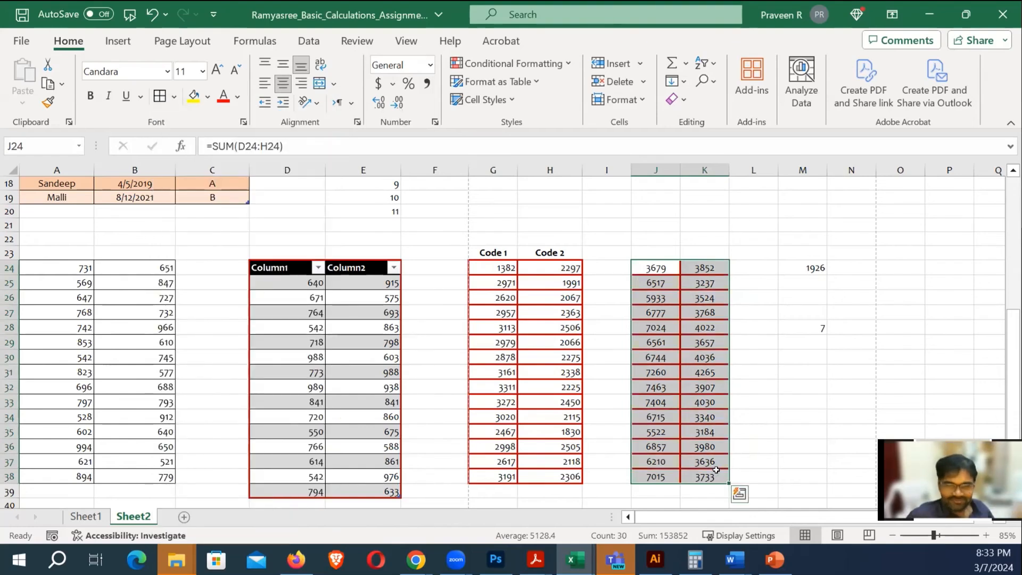
{"action": "left_click", "coordinate": [803, 422]}
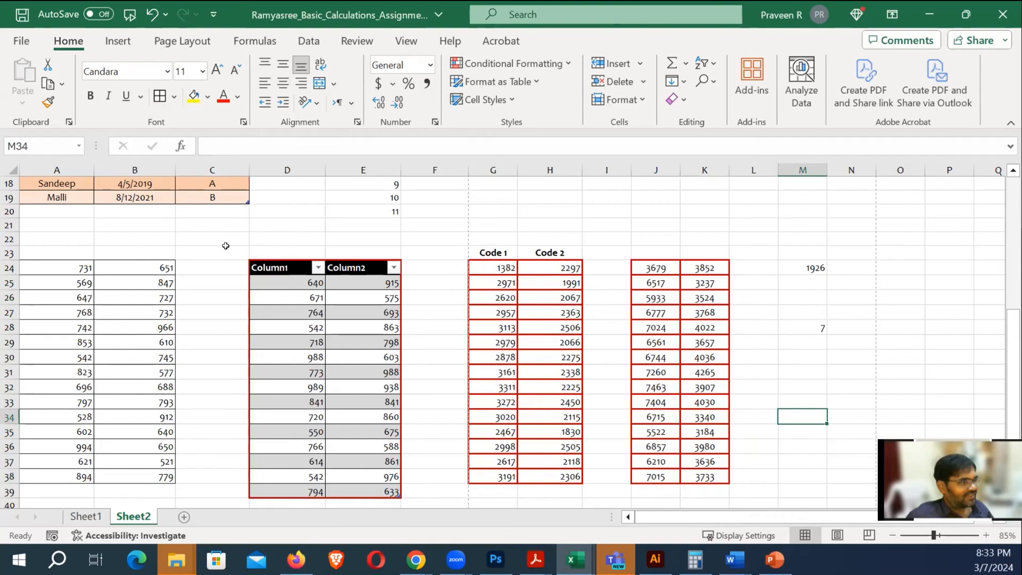
Middle-align the Code 1 and Code 2 headings in G23:H23 vertically
{"action": "left_click_drag", "start_coordinate": [7, 275], "coordinate": [7, 279]}
{"action": "key", "text": "ctrl+z"}
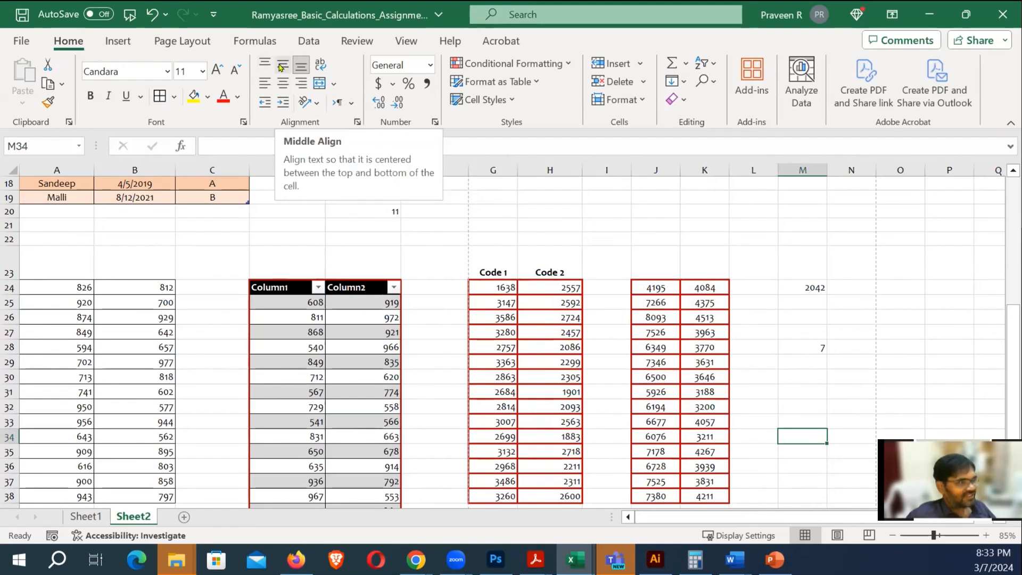
{"action": "left_click", "coordinate": [501, 269]}
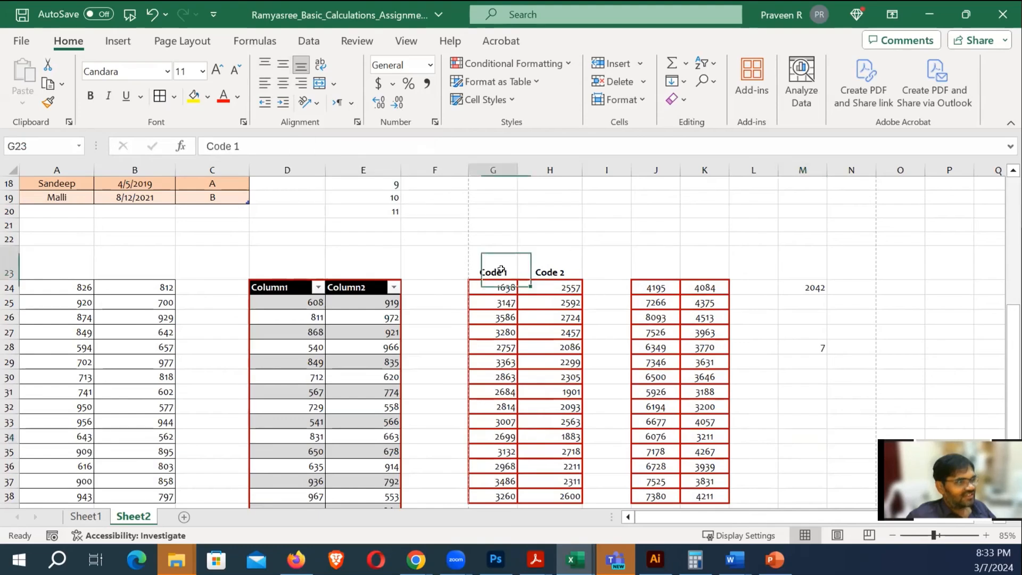
{"action": "left_click_drag", "start_coordinate": [501, 269], "coordinate": [553, 269]}
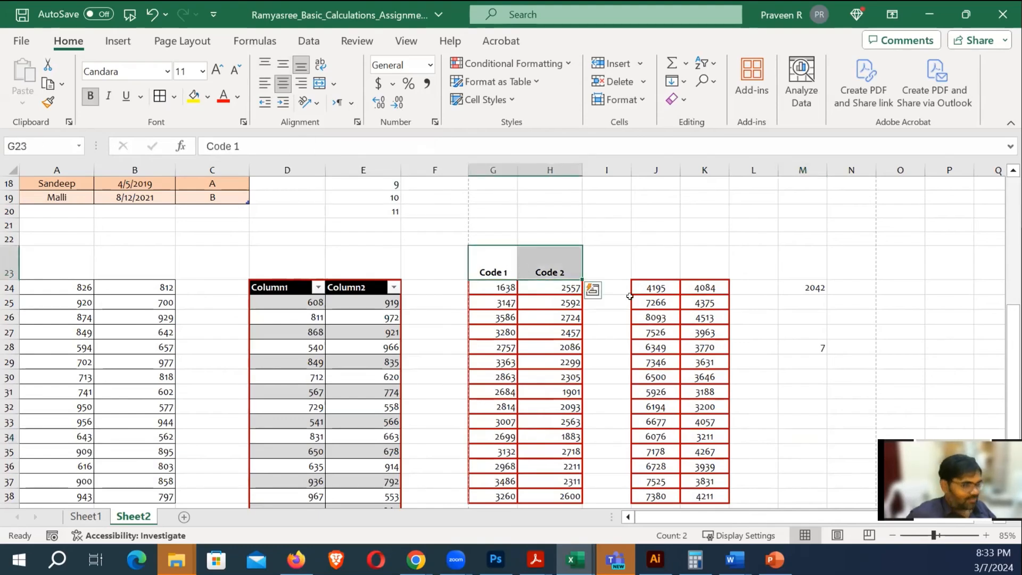
{"action": "key", "text": "alt"}
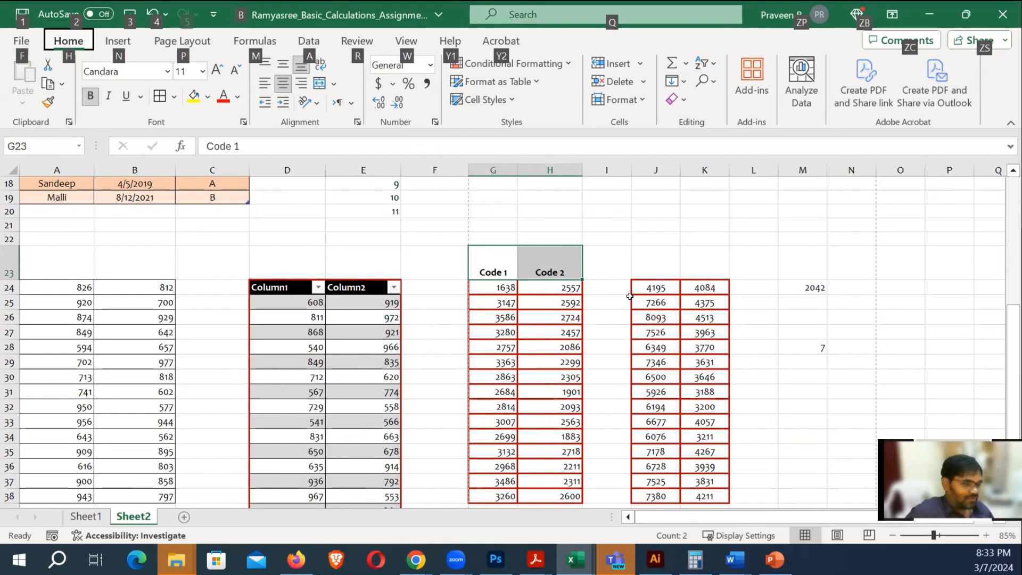
{"action": "key", "text": "h"}
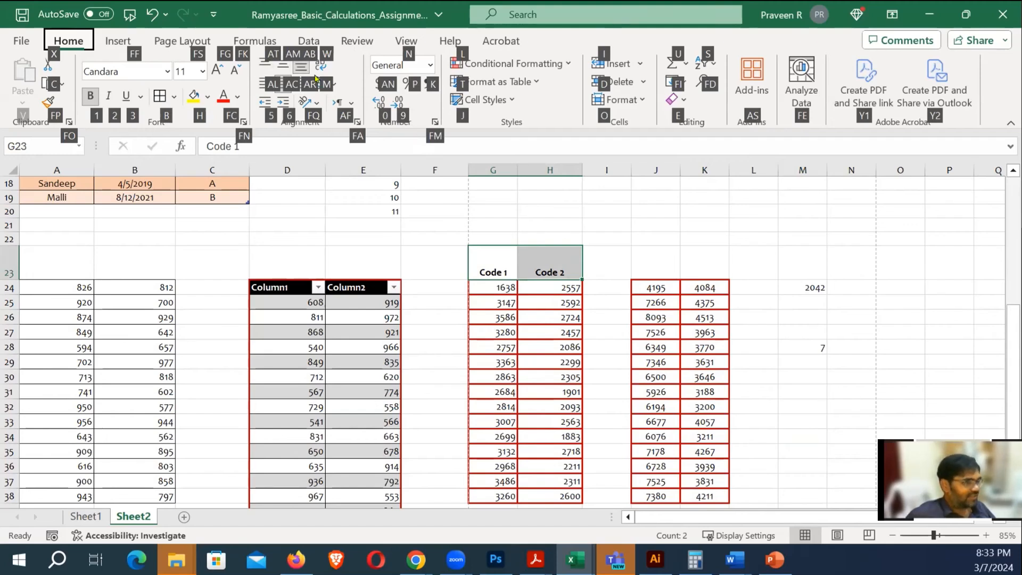
{"action": "key", "text": "a"}
{"action": "key", "text": "m"}
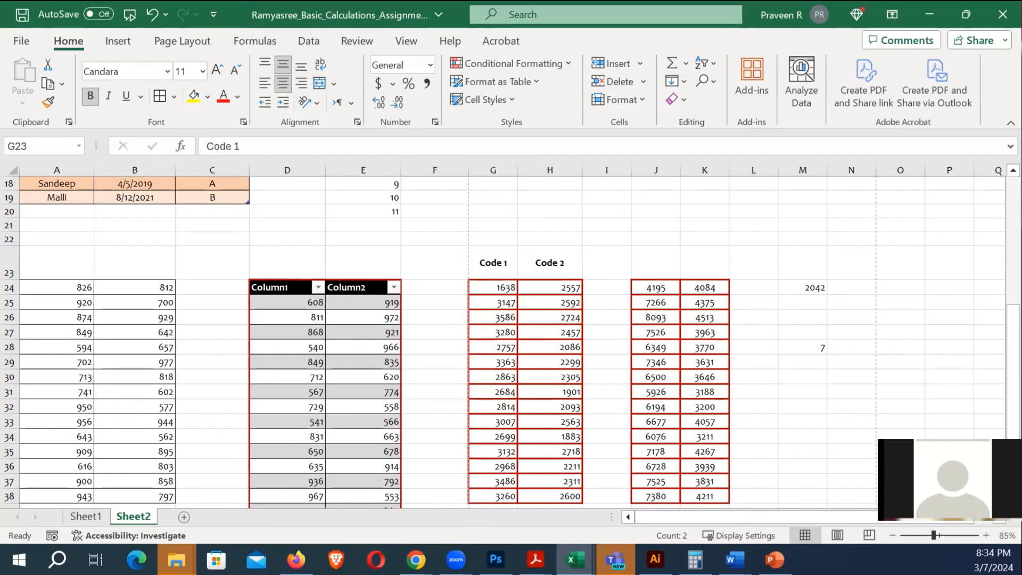
Check the row-sum formulas in J24 and J25, such as =SUM(D25:H25)
{"action": "left_click", "coordinate": [800, 360]}
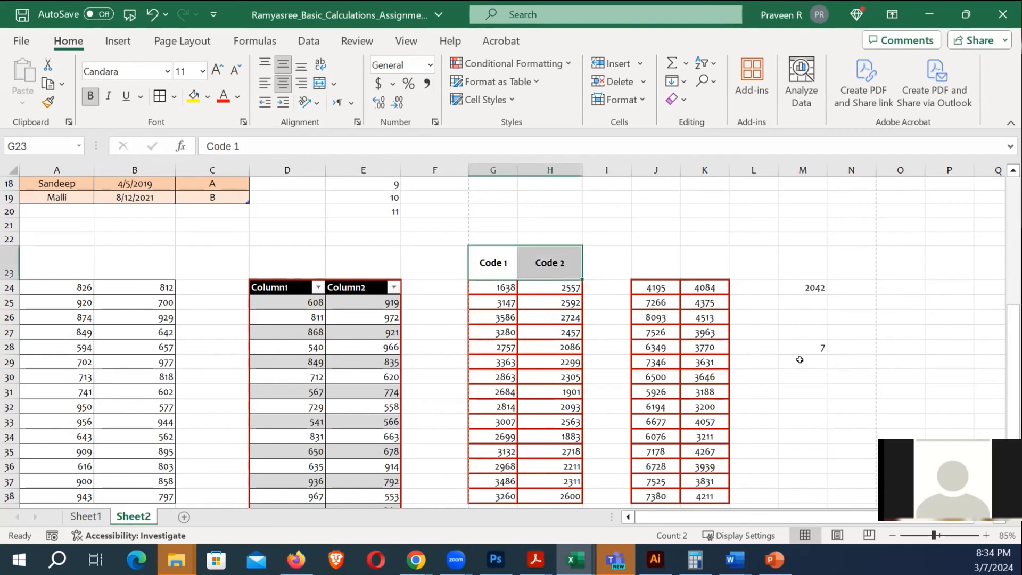
{"action": "left_click", "coordinate": [661, 288]}
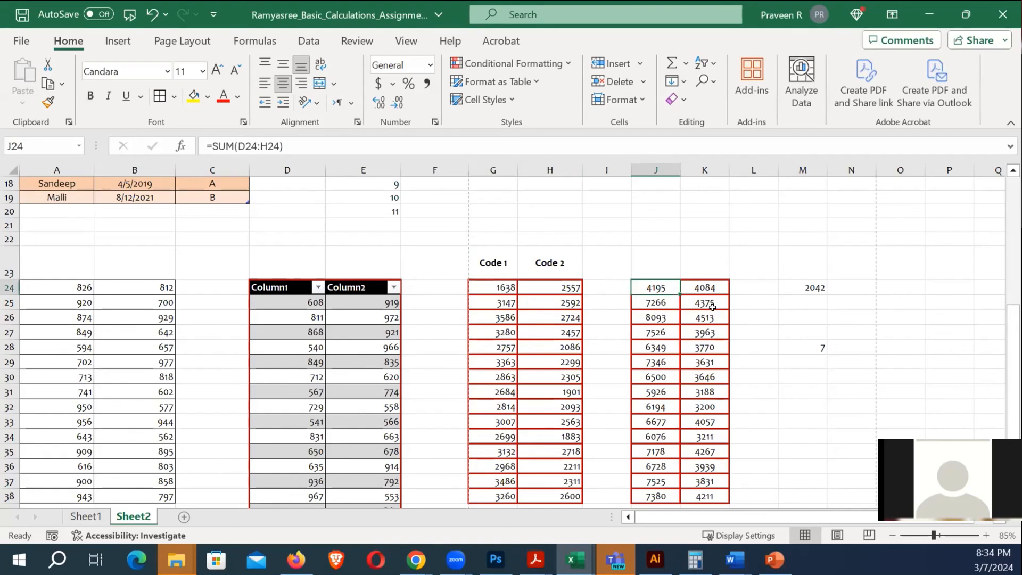
{"action": "left_click", "coordinate": [652, 303]}
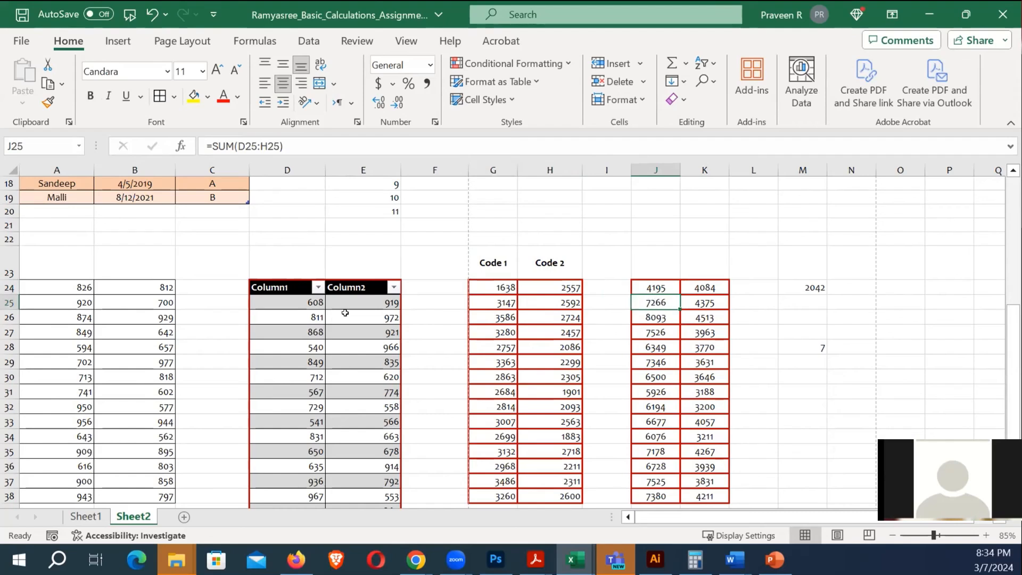
Review and re-confirm the J24 SUM formula, then create the blank workbook Book3
{"action": "left_click", "coordinate": [660, 289]}
{"action": "key", "text": "Down"}
{"action": "key", "text": "Down"}
{"action": "key", "text": "Down"}
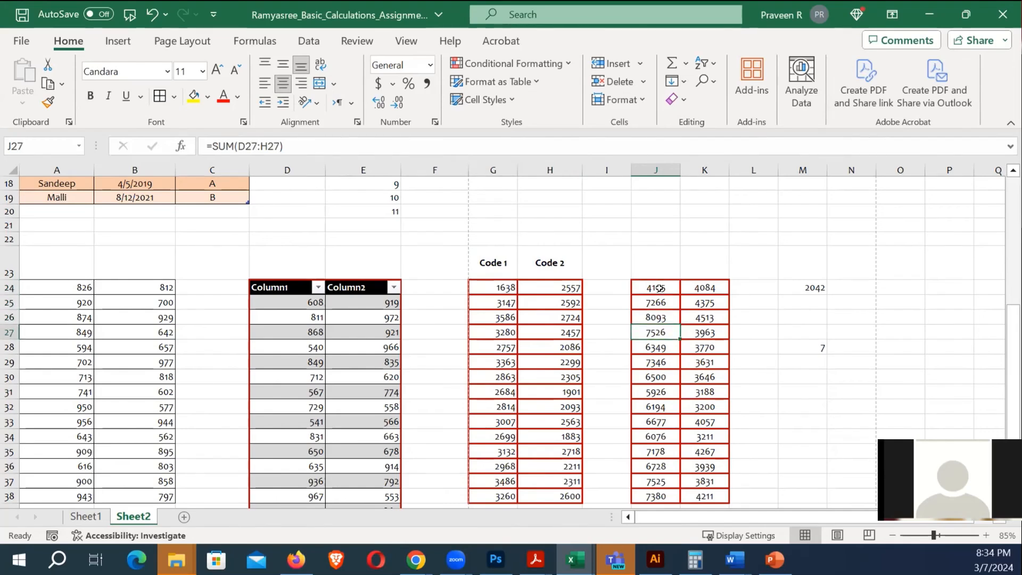
{"action": "double_click", "coordinate": [660, 289]}
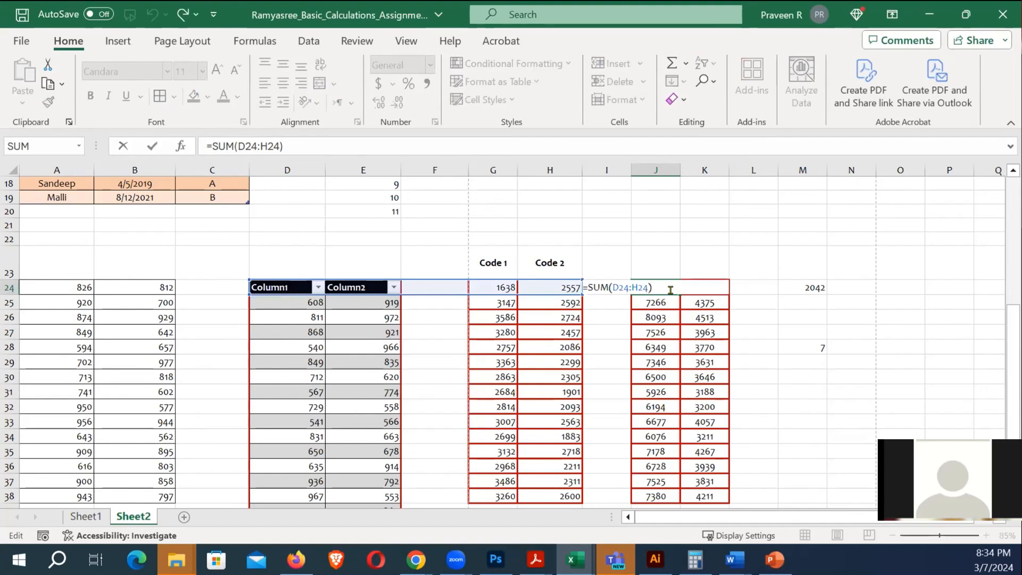
{"action": "key", "text": "Return"}
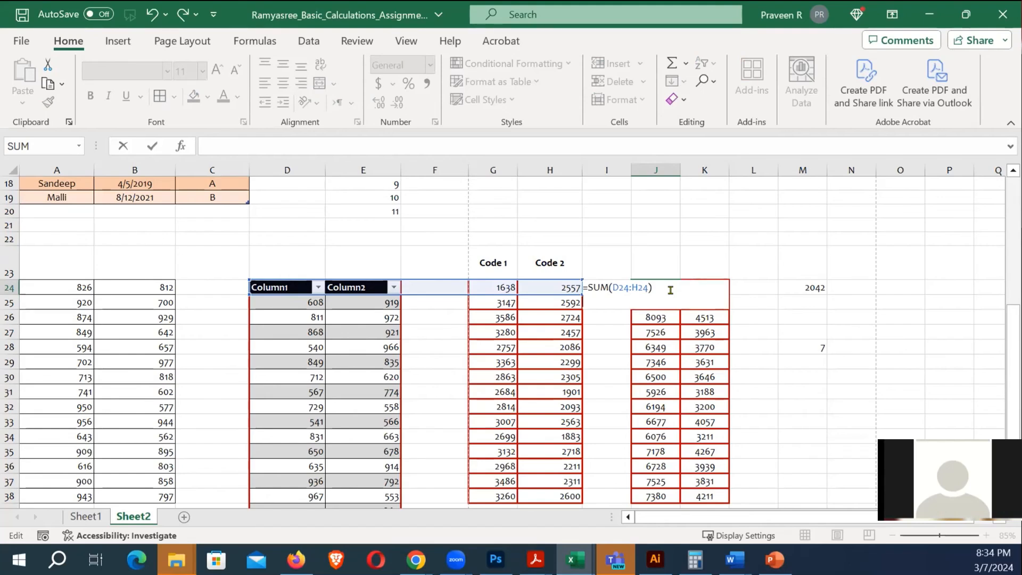
{"action": "key", "text": "Return"}
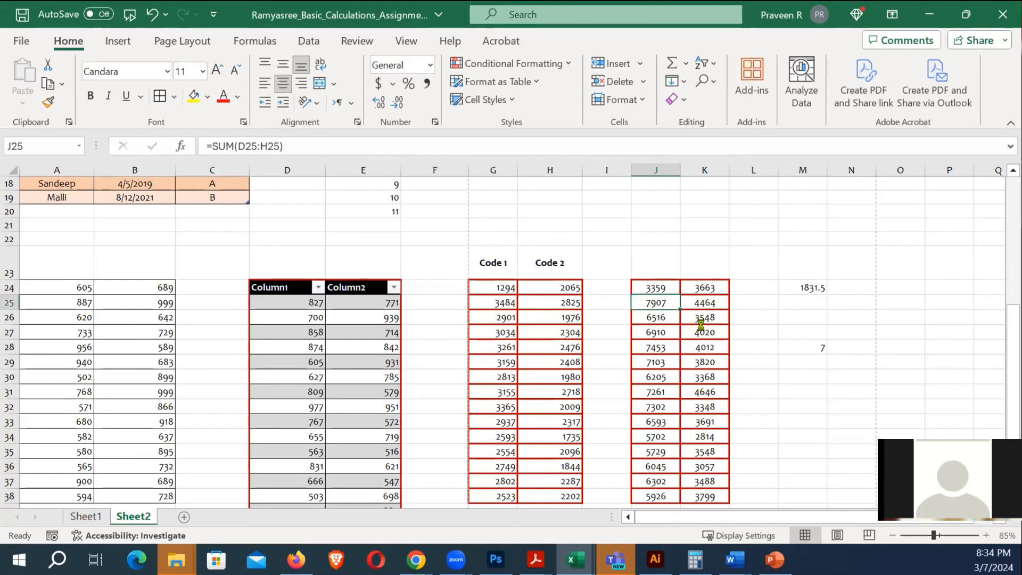
{"action": "key", "text": "ctrl+n"}
{"action": "scroll", "coordinate": [388, 229], "scroll_direction": "up", "scroll_amount": 4}
Type a first name into cell B1 of Book3 and widen column B
{"action": "scroll", "coordinate": [388, 228], "scroll_direction": "up", "scroll_amount": 2}
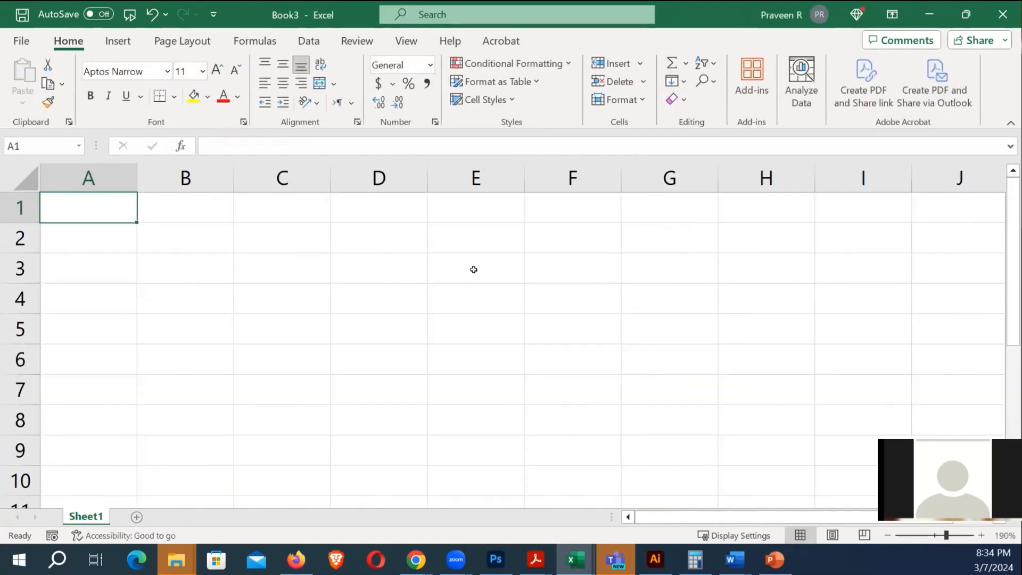
{"action": "key", "text": "Right"}
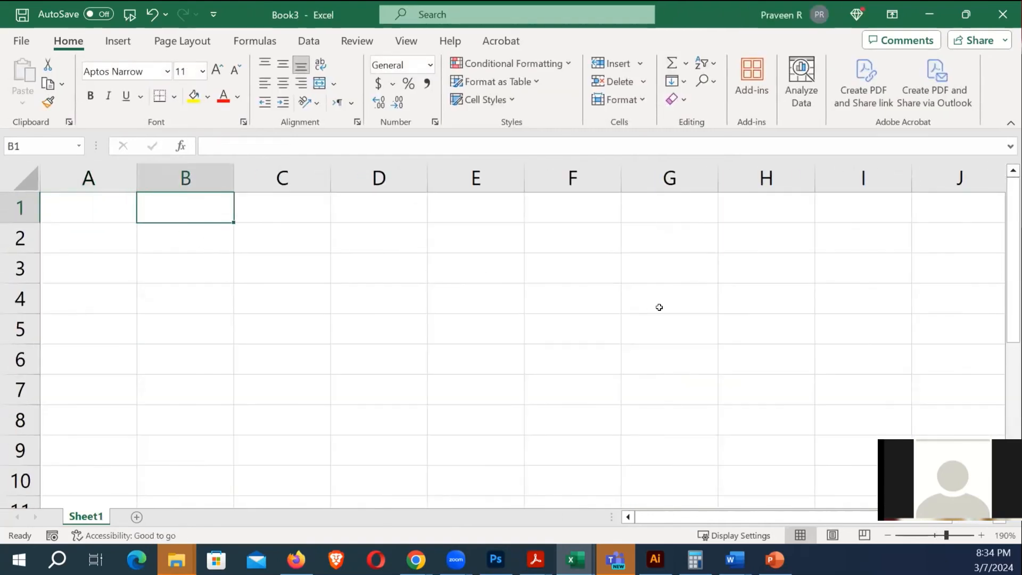
{"action": "type", "text": "Praveen"}
{"action": "key", "text": "Return"}
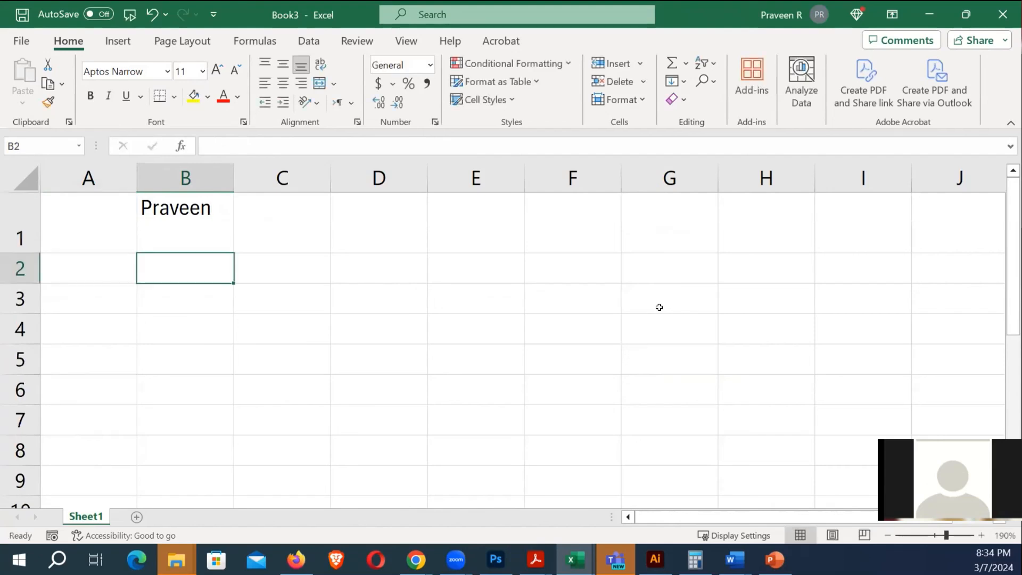
{"action": "left_click", "coordinate": [321, 362]}
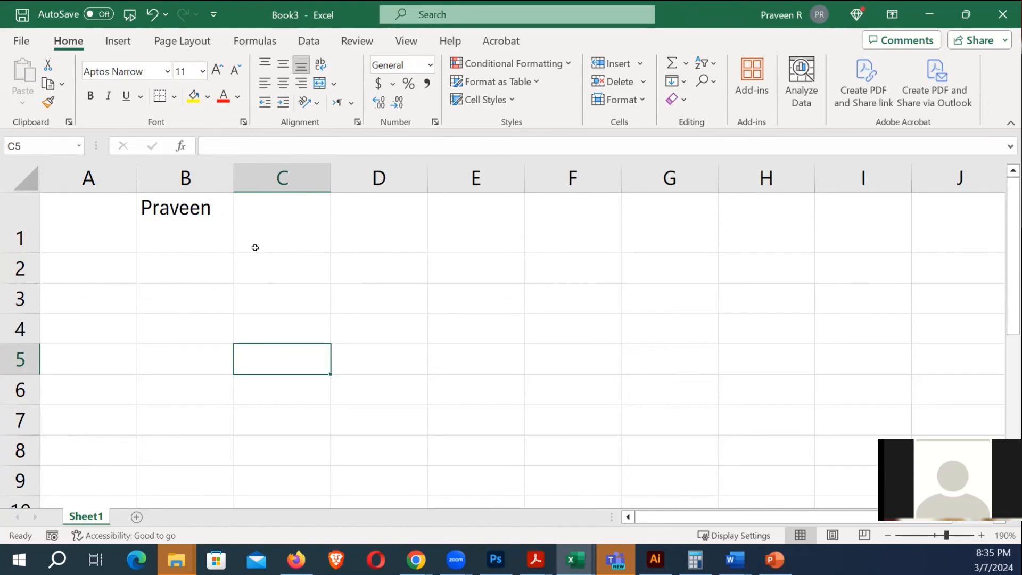
{"action": "left_click_drag", "start_coordinate": [228, 180], "coordinate": [269, 180]}
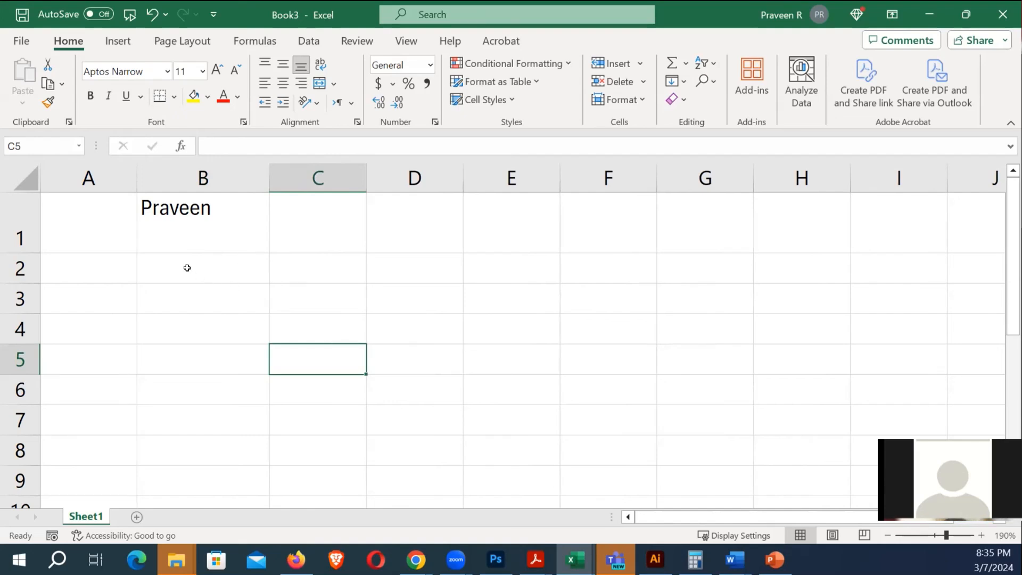
Select rows 1–7 and set their row height to 10
{"action": "left_click", "coordinate": [26, 187]}
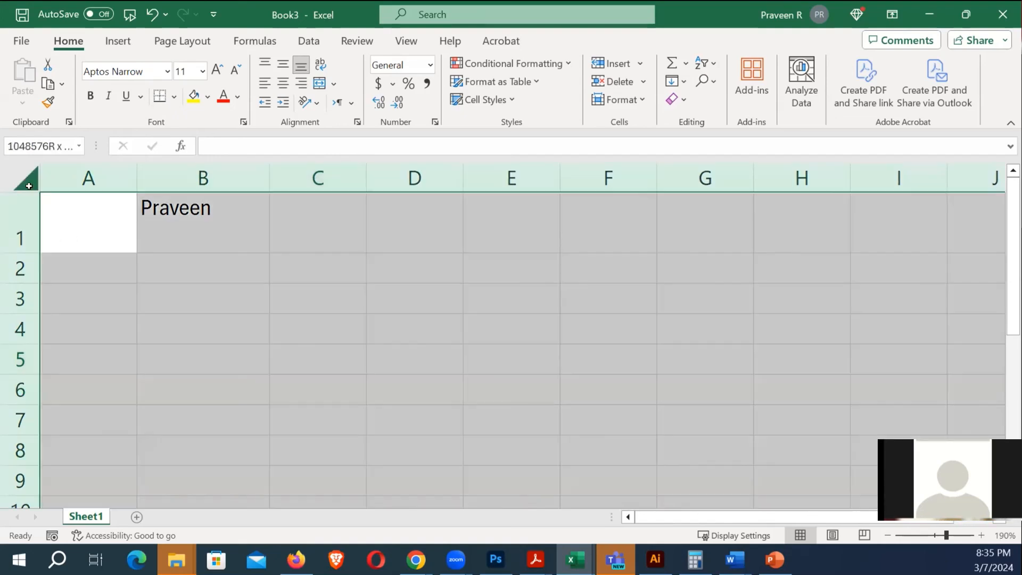
{"action": "left_click", "coordinate": [237, 320]}
{"action": "left_click_drag", "start_coordinate": [24, 226], "coordinate": [22, 421]}
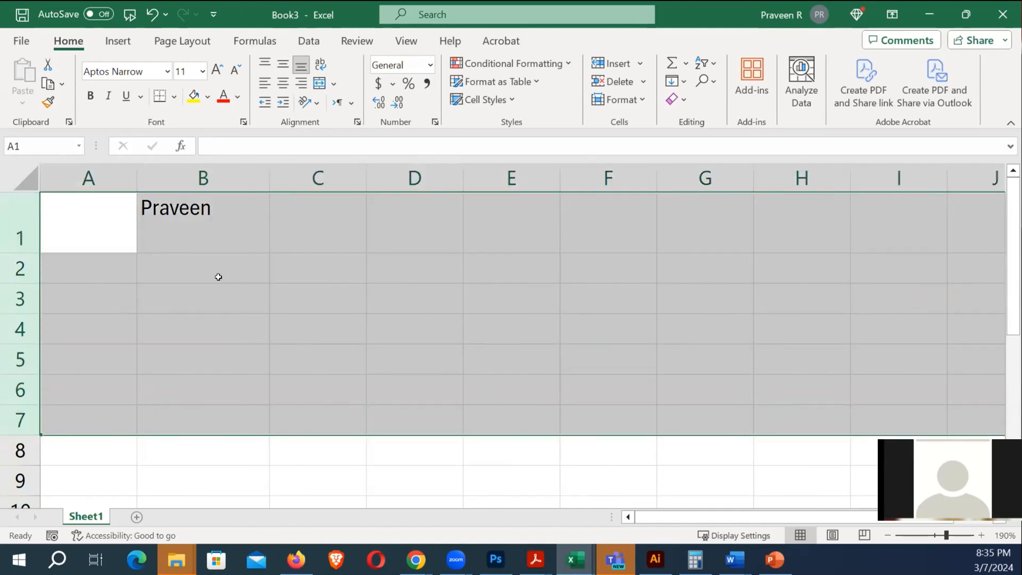
{"action": "right_click", "coordinate": [190, 262]}
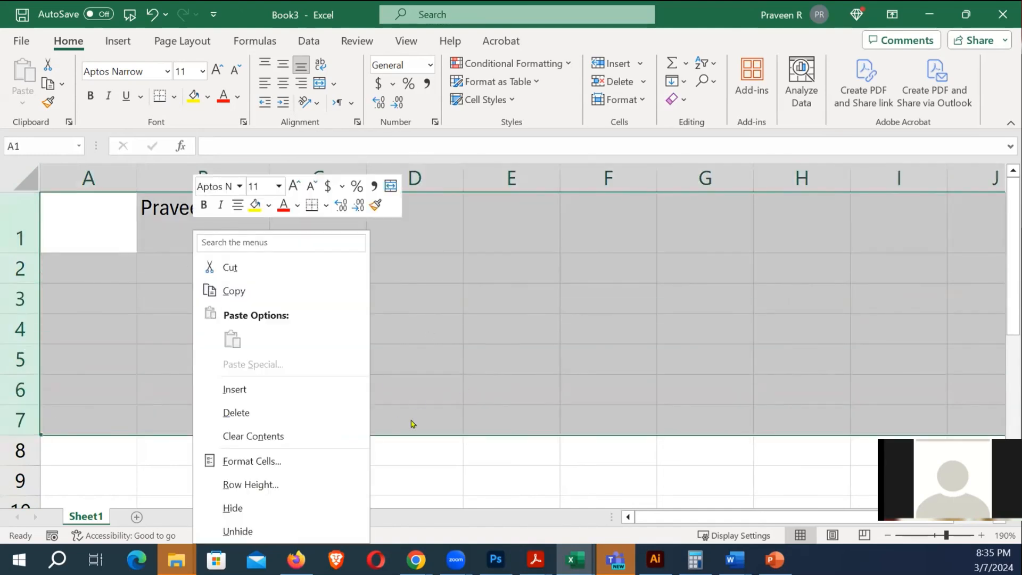
{"action": "left_click", "coordinate": [259, 484]}
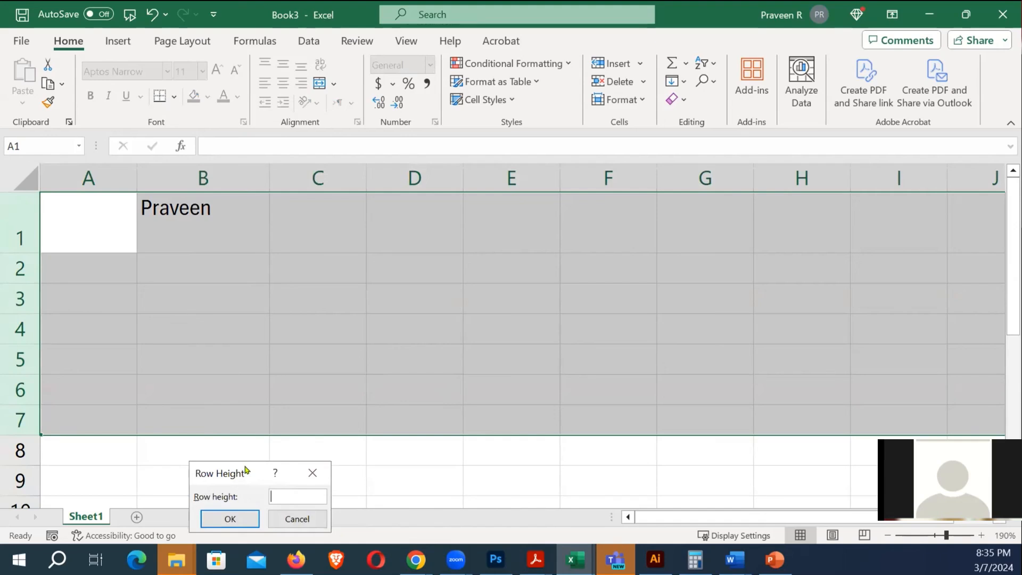
{"action": "left_click_drag", "start_coordinate": [233, 470], "coordinate": [613, 288]}
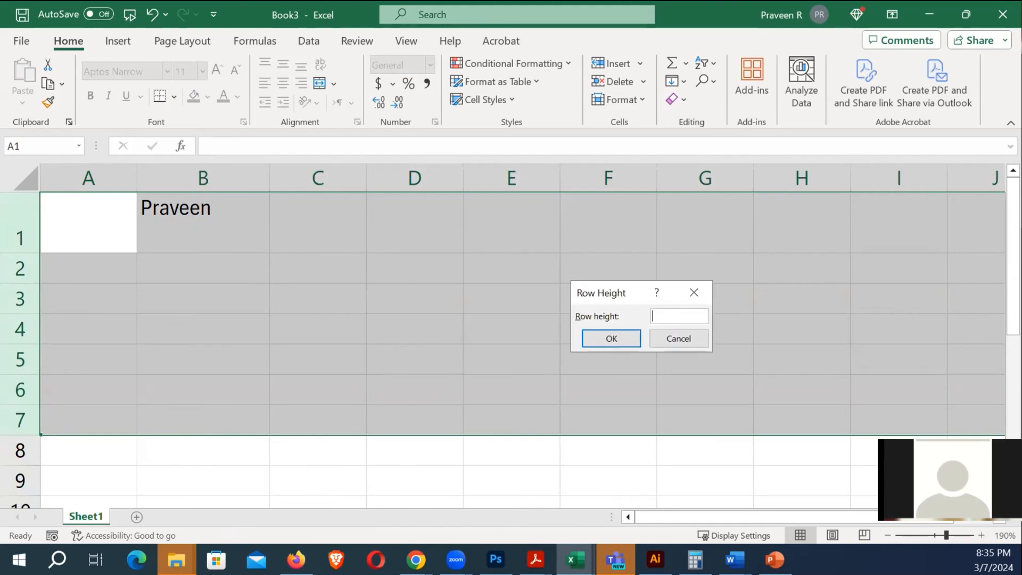
{"action": "type", "text": "10"}
{"action": "key", "text": "Return"}
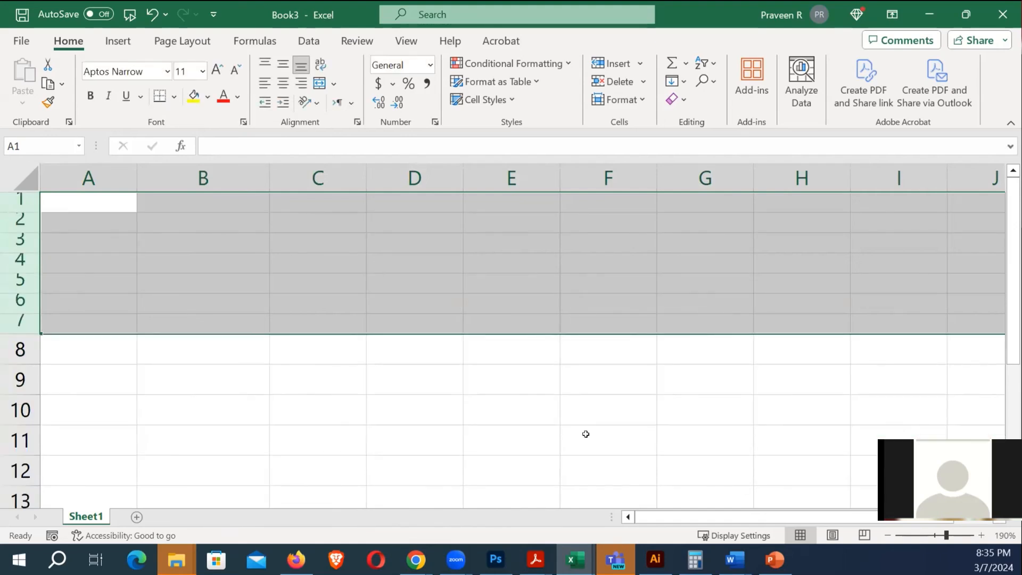
Change the row height of rows 1–7 to 20
{"action": "right_click", "coordinate": [174, 221]}
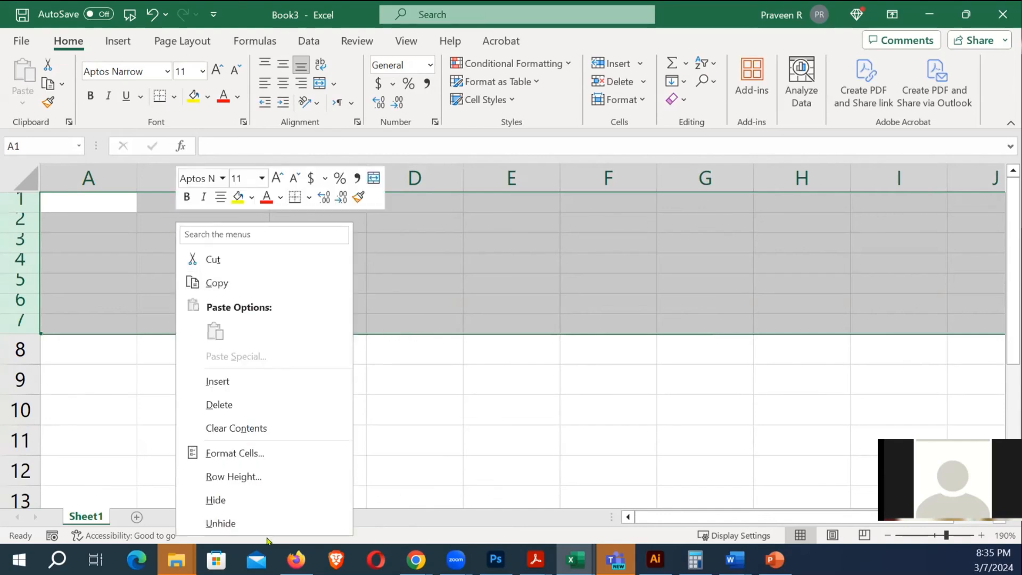
{"action": "left_click", "coordinate": [243, 478]}
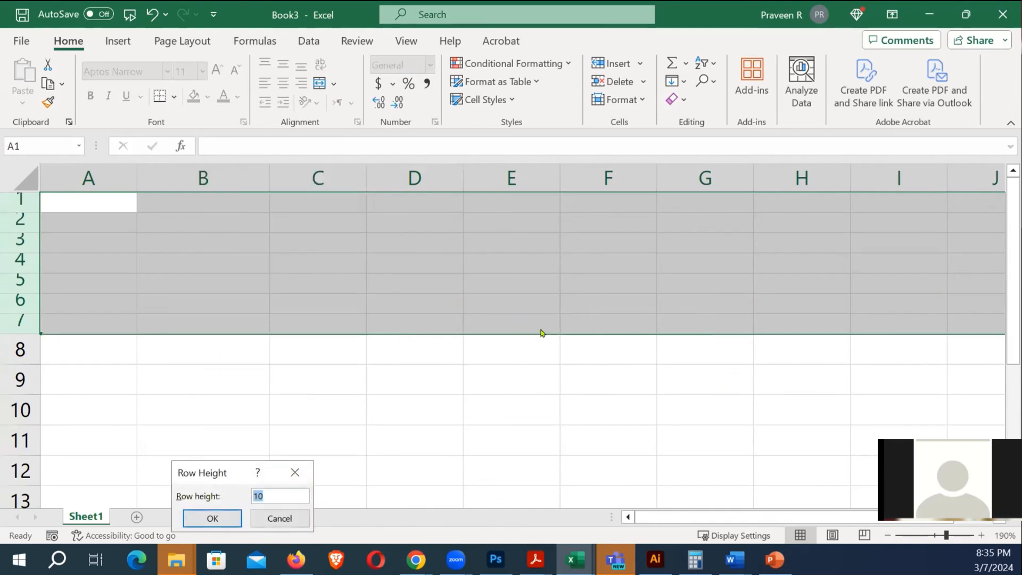
{"action": "left_click_drag", "start_coordinate": [206, 472], "coordinate": [557, 290]}
{"action": "type", "text": "20"}
{"action": "key", "text": "Return"}
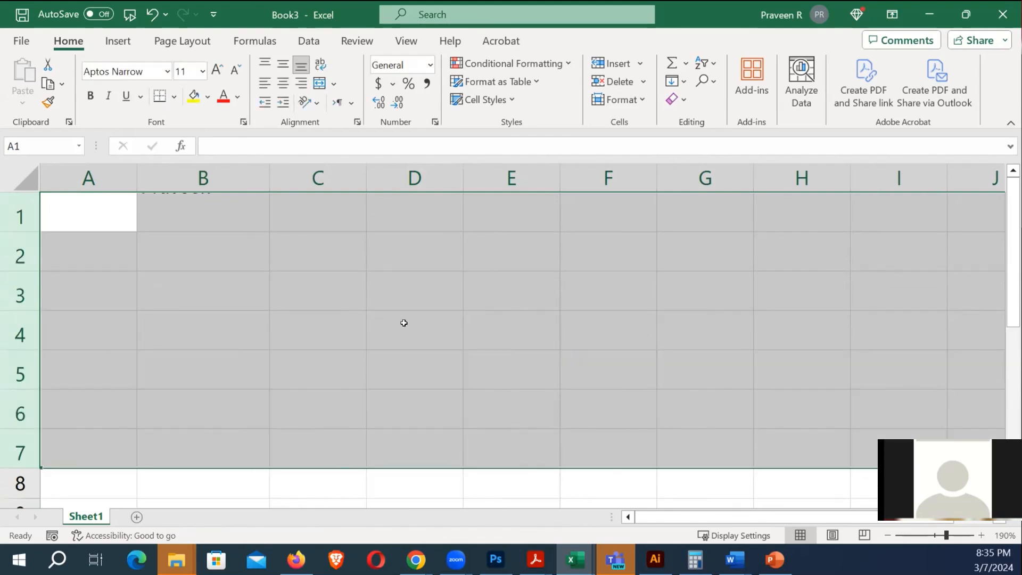
{"action": "left_click", "coordinate": [201, 218]}
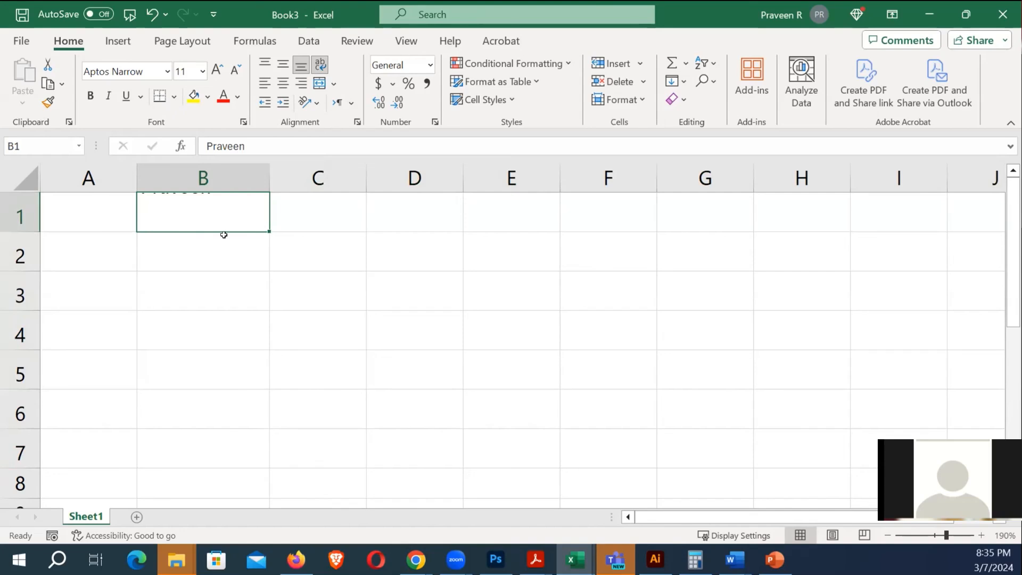
Widen column B to roughly double its width
{"action": "left_click", "coordinate": [218, 257]}
{"action": "left_click", "coordinate": [212, 224]}
{"action": "left_click", "coordinate": [233, 276]}
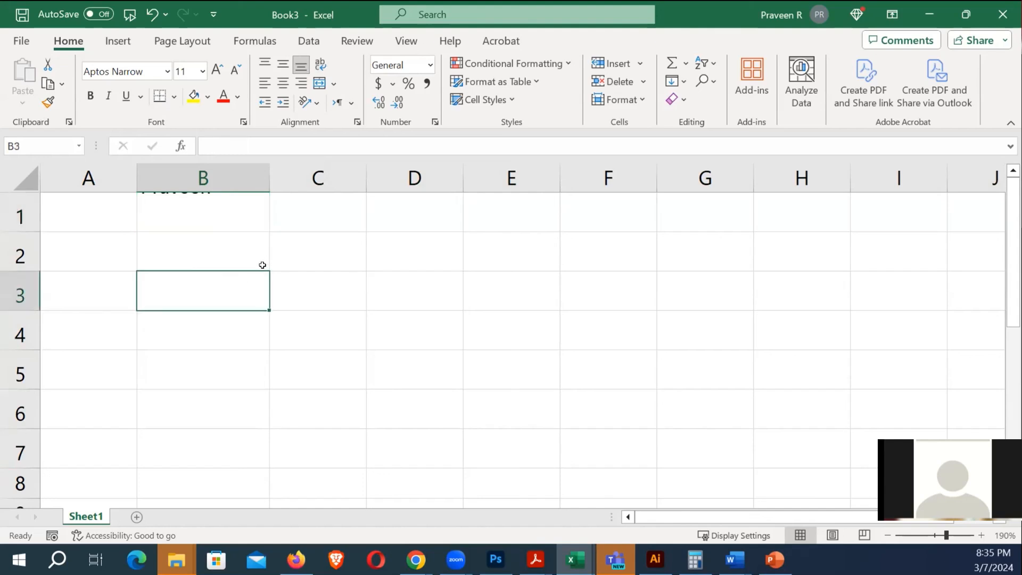
{"action": "left_click_drag", "start_coordinate": [268, 177], "coordinate": [557, 219]}
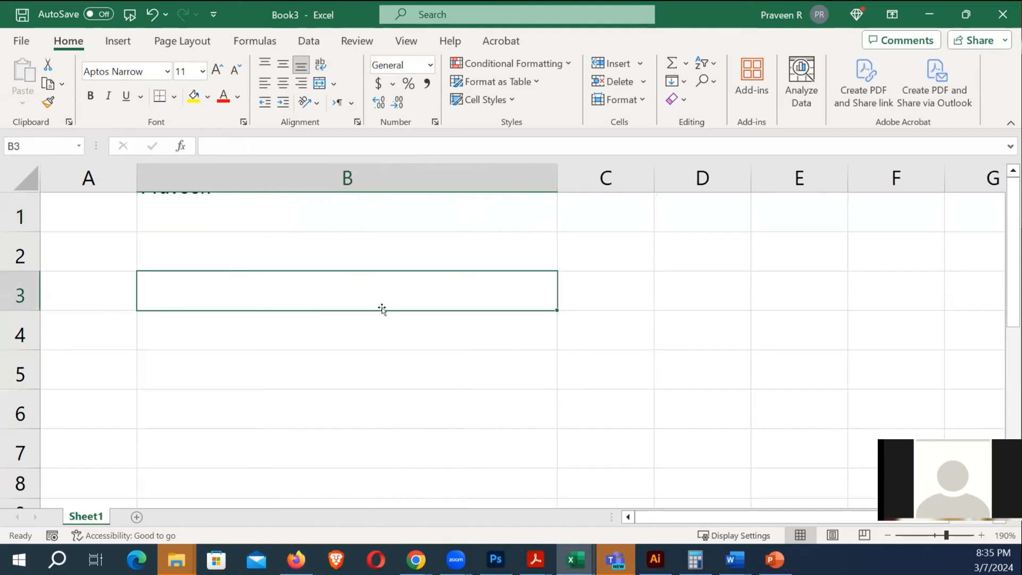
Select the whole sheet and drag a row border to give all rows one uniform height
{"action": "left_click", "coordinate": [24, 218]}
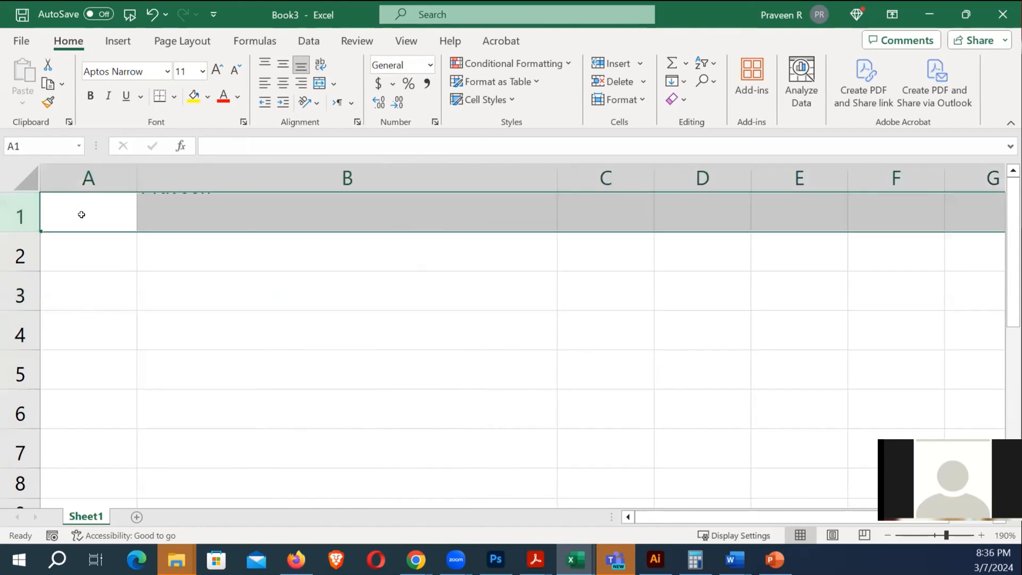
{"action": "key", "text": "ctrl+a"}
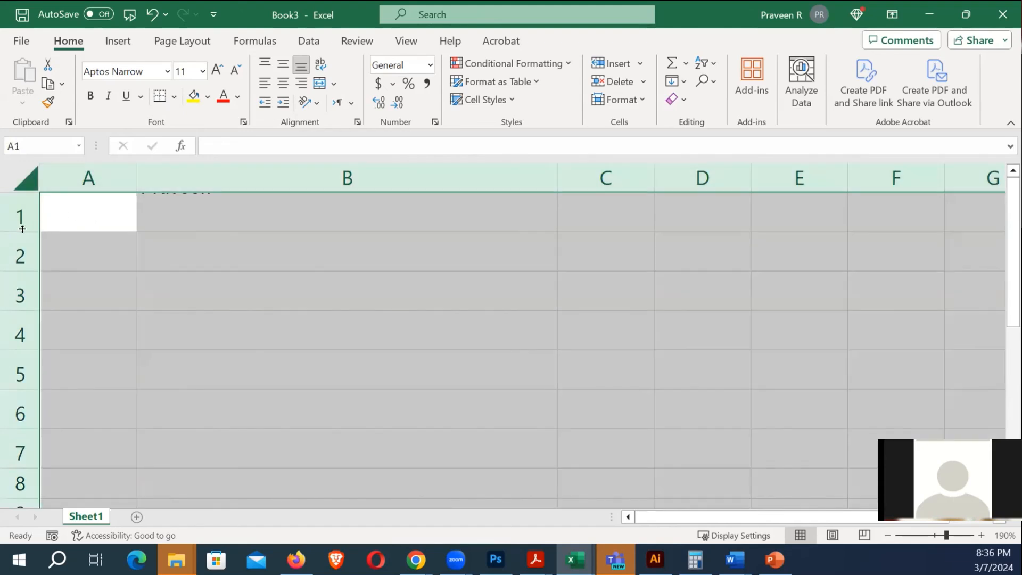
{"action": "left_click_drag", "start_coordinate": [19, 227], "coordinate": [19, 253]}
Delete the empty second line from the name in B1 and widen column B further
{"action": "left_click", "coordinate": [273, 304]}
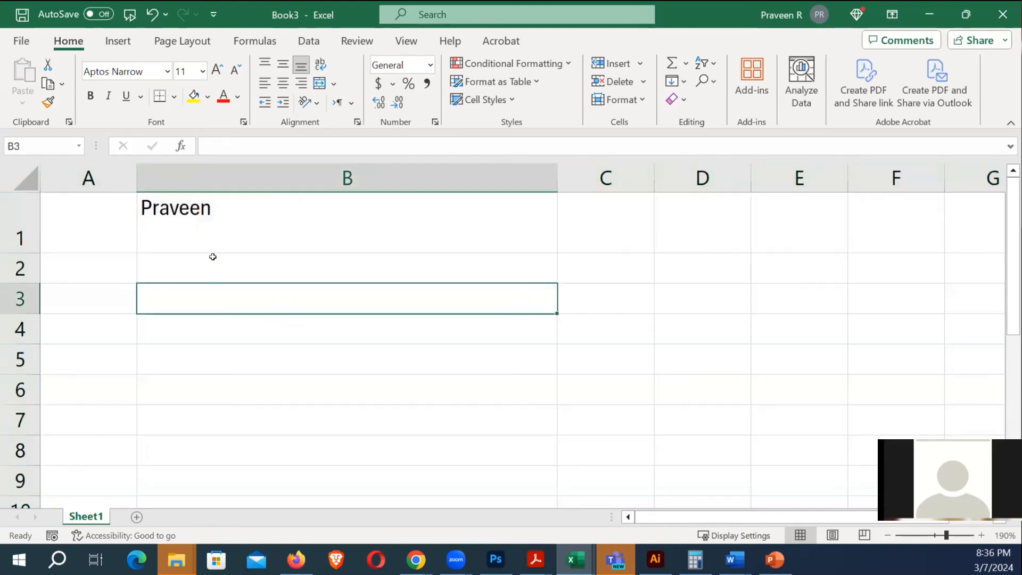
{"action": "left_click", "coordinate": [229, 231]}
{"action": "double_click", "coordinate": [211, 236]}
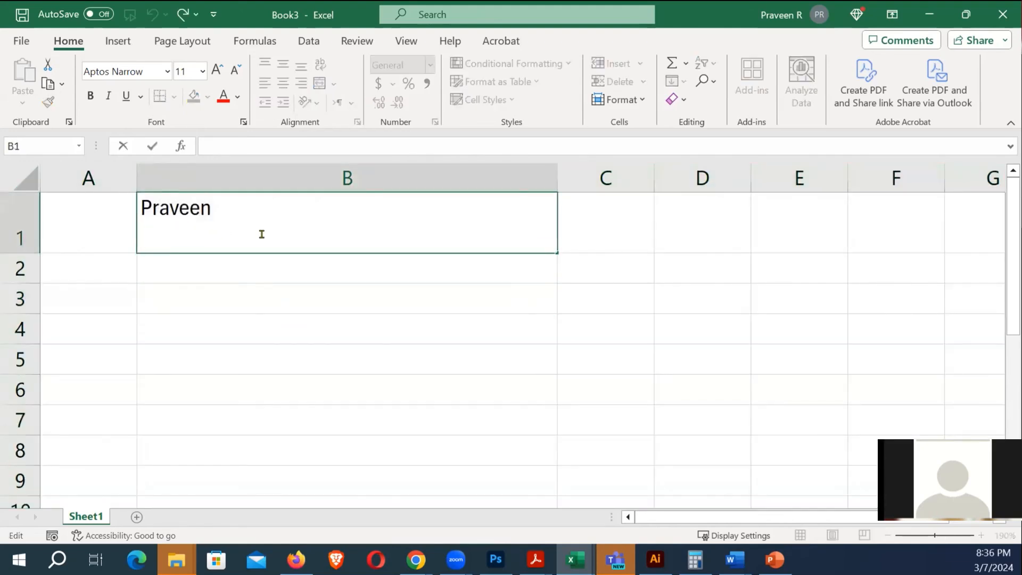
{"action": "key", "text": "BackSpace"}
{"action": "key", "text": "Return"}
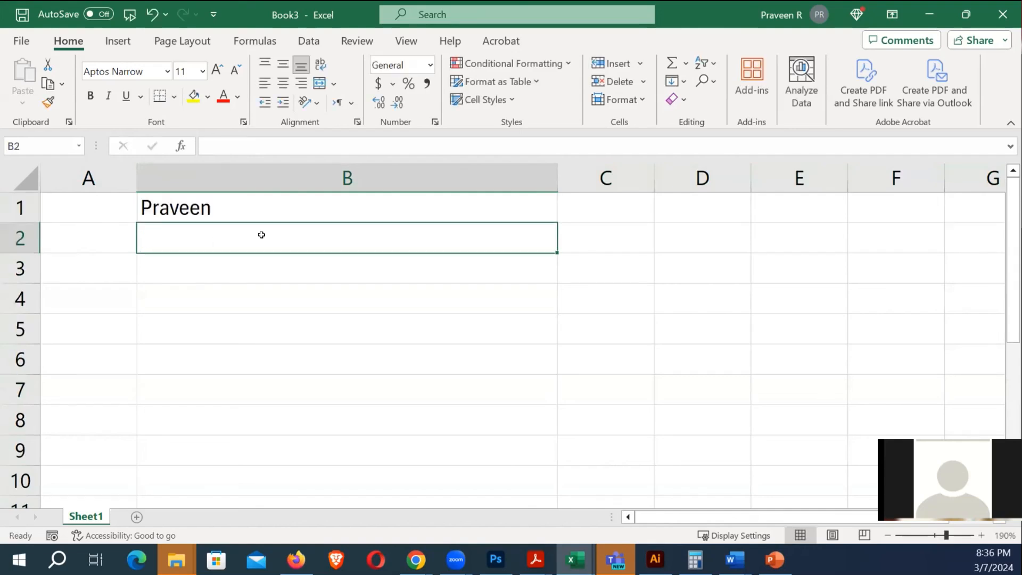
{"action": "left_click", "coordinate": [304, 312]}
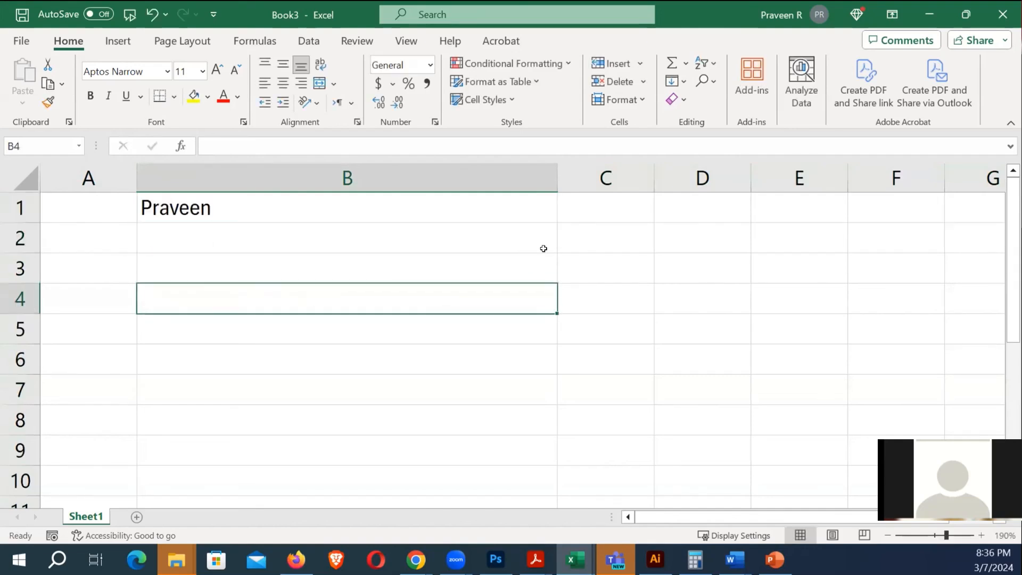
{"action": "left_click_drag", "start_coordinate": [557, 177], "coordinate": [616, 178]}
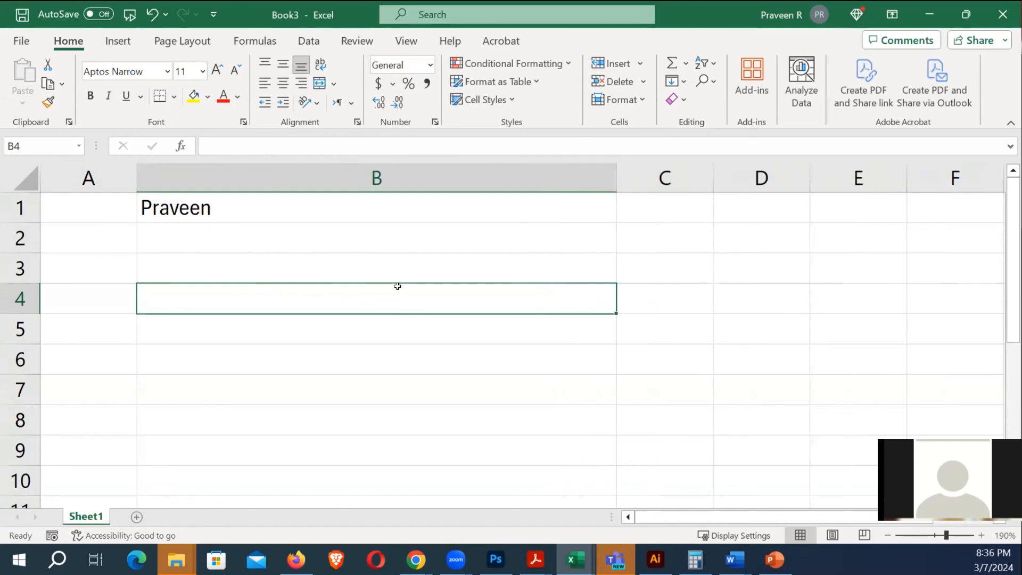
{"action": "left_click", "coordinate": [273, 248]}
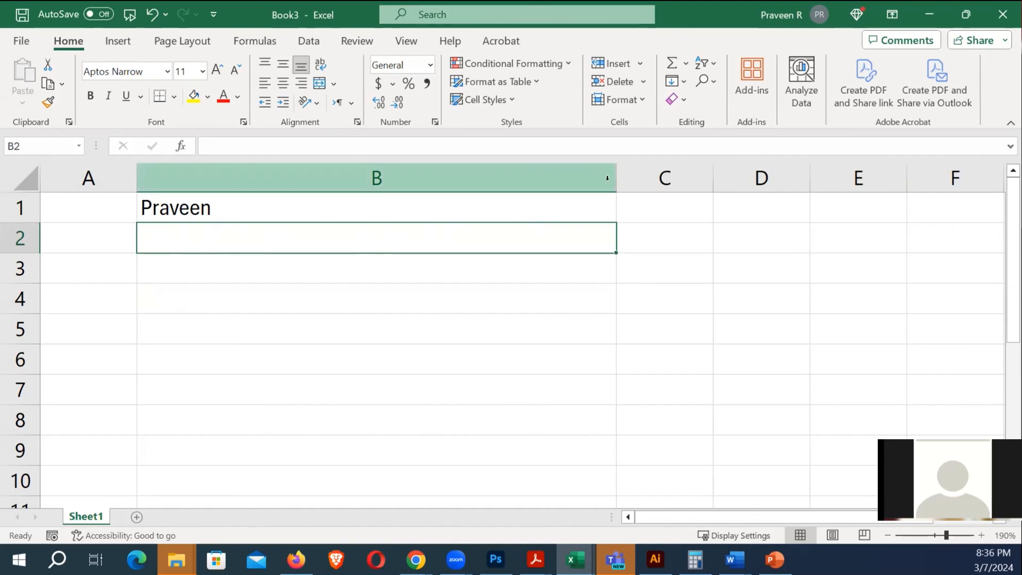
Narrow column B until its text is clipped, widen column C greatly, and triple row 2's height
{"action": "left_click_drag", "start_coordinate": [616, 177], "coordinate": [193, 178]}
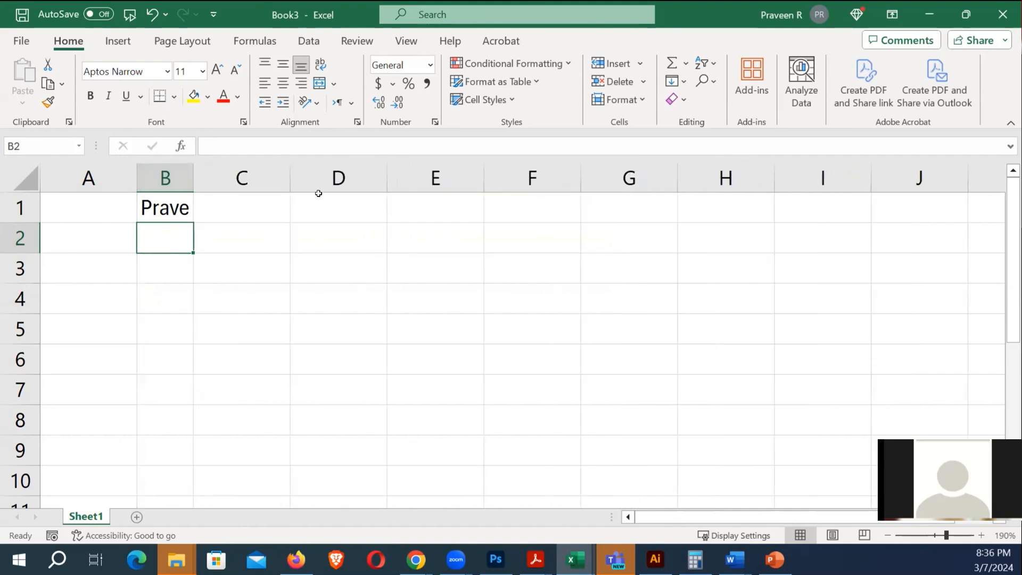
{"action": "left_click_drag", "start_coordinate": [291, 177], "coordinate": [534, 178]}
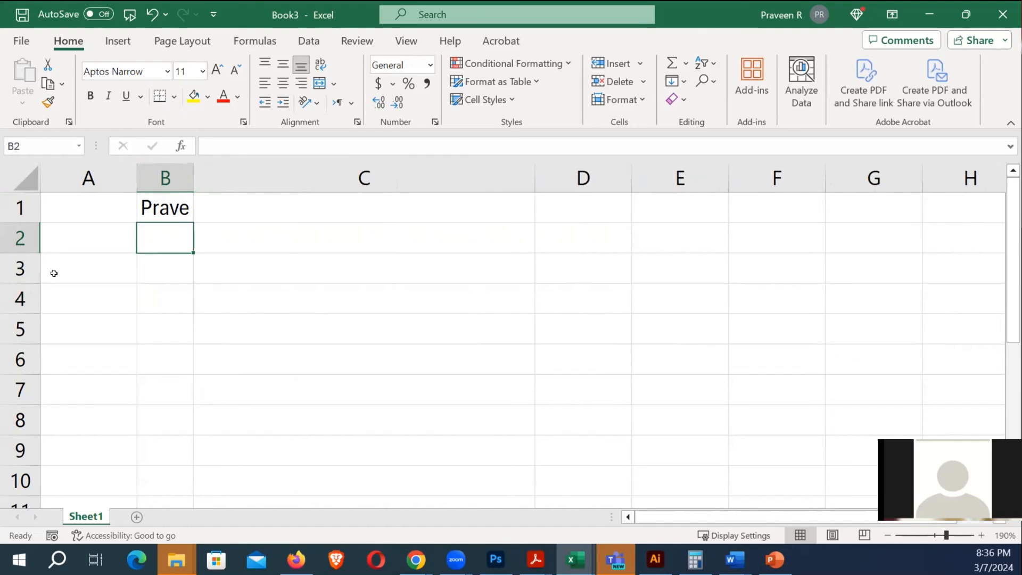
{"action": "left_click_drag", "start_coordinate": [20, 253], "coordinate": [20, 319]}
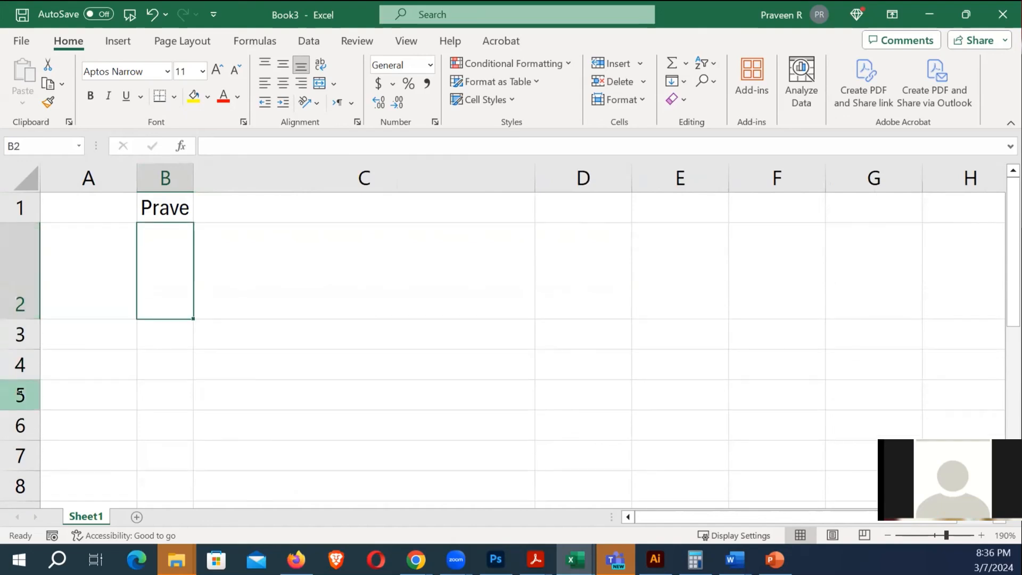
{"action": "key", "text": "ctrl+a"}
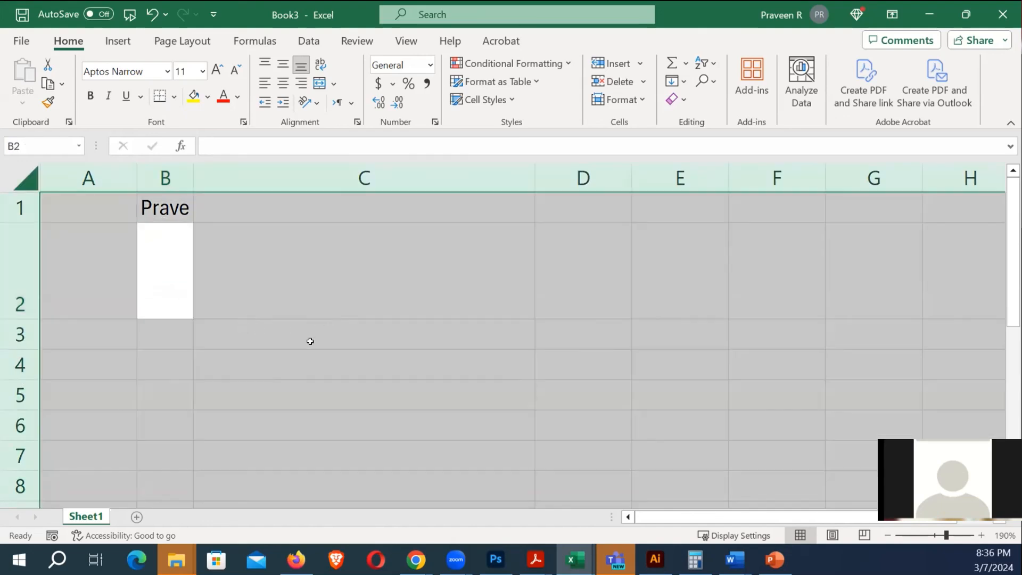
Enter placeholder text 'sdcsdcsd' in C2, 'sdvcsdv' in B2 and 'svdvss' in B4, then select the whole sheet
{"action": "left_click", "coordinate": [361, 321]}
{"action": "left_click", "coordinate": [284, 280]}
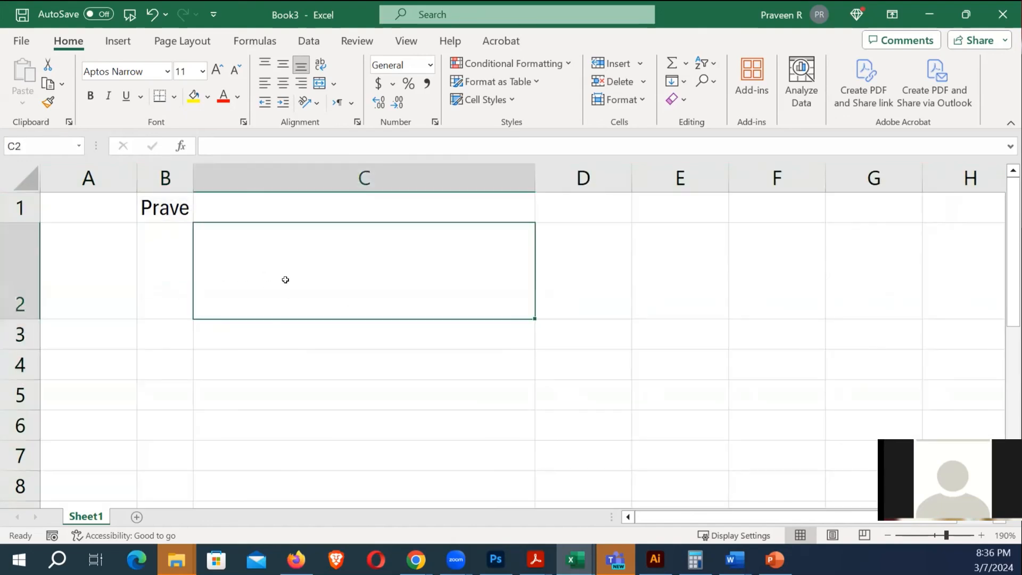
{"action": "type", "text": "sdcsdcsd"}
{"action": "left_click", "coordinate": [262, 353]}
{"action": "left_click", "coordinate": [169, 269]}
{"action": "type", "text": "sdvcsdv"}
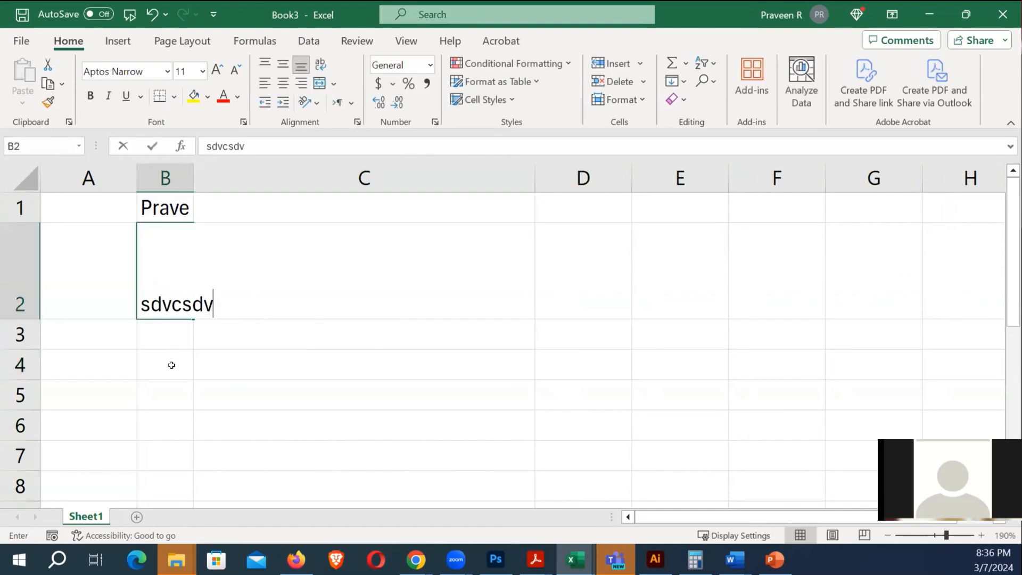
{"action": "left_click", "coordinate": [169, 363]}
{"action": "type", "text": "svdvss"}
{"action": "left_click", "coordinate": [571, 286]}
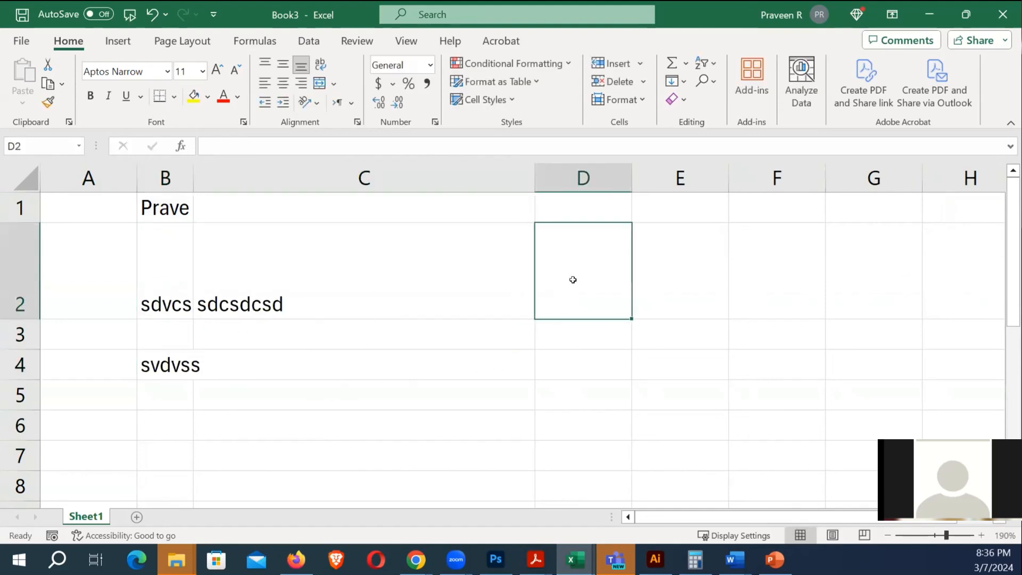
{"action": "key", "text": "ctrl+a"}
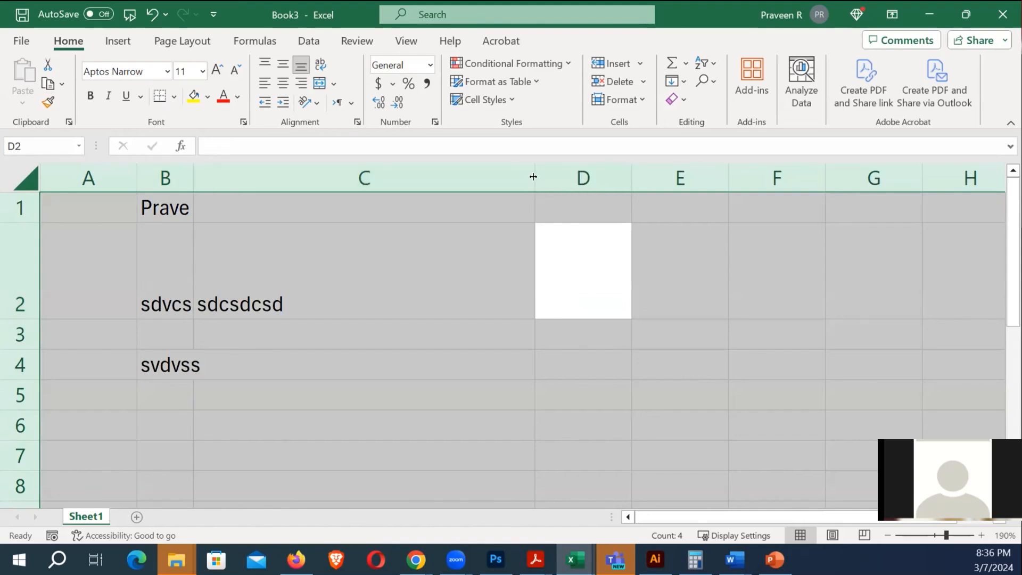
AutoFit all columns, return row 2 to standard height, and widen column B slightly
{"action": "double_click", "coordinate": [533, 177]}
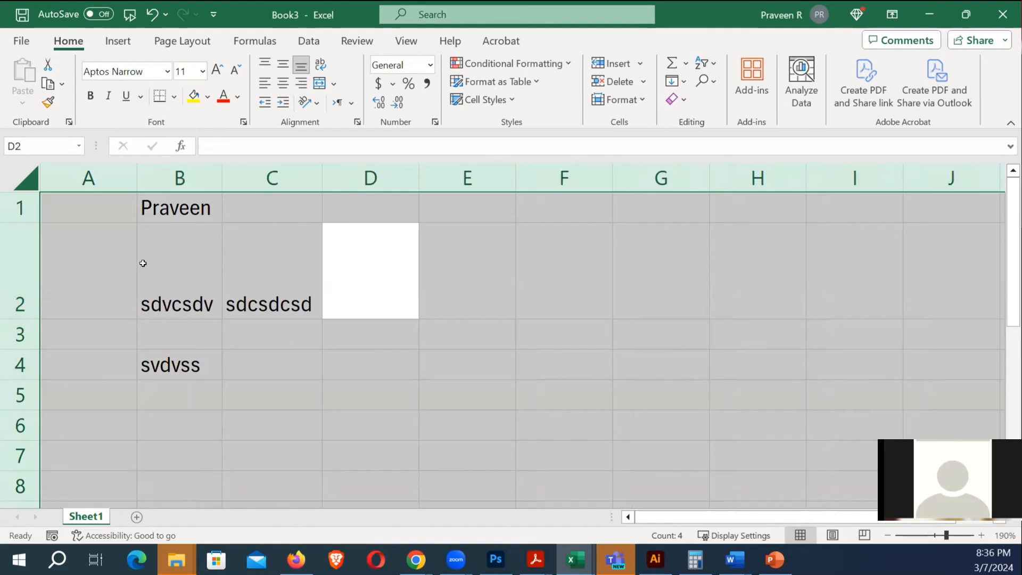
{"action": "double_click", "coordinate": [20, 316]}
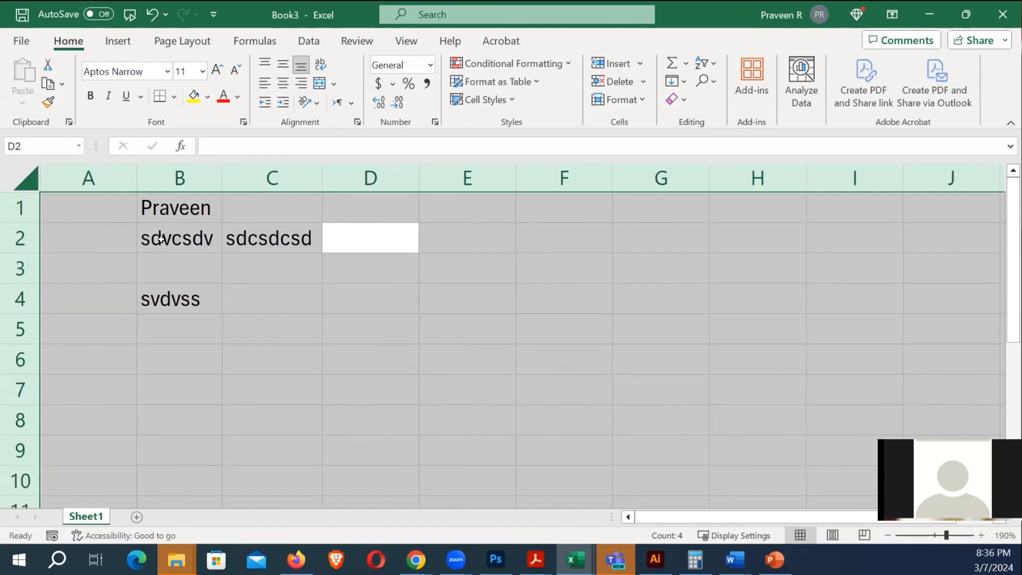
{"action": "left_click", "coordinate": [306, 321]}
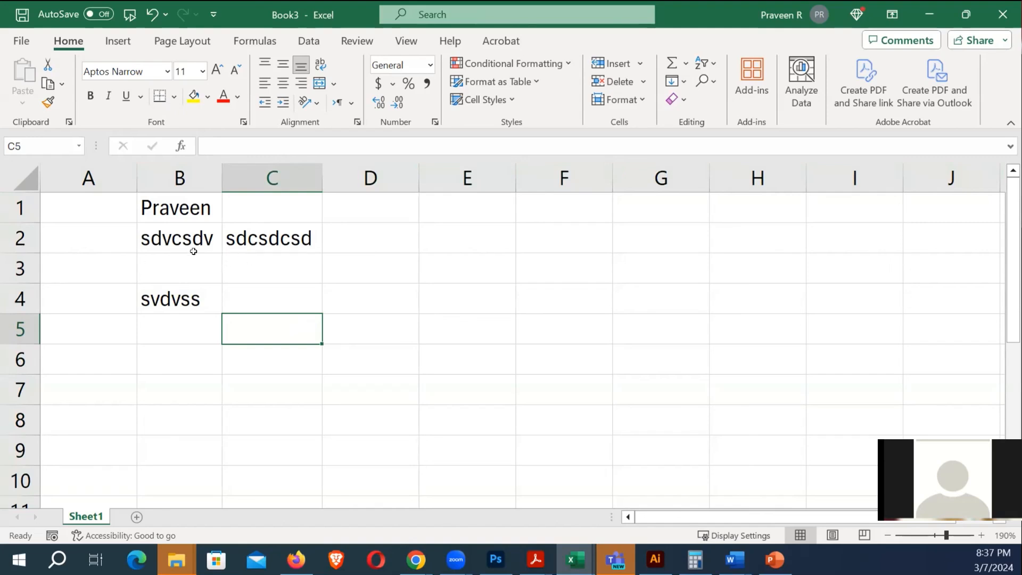
{"action": "left_click", "coordinate": [259, 361]}
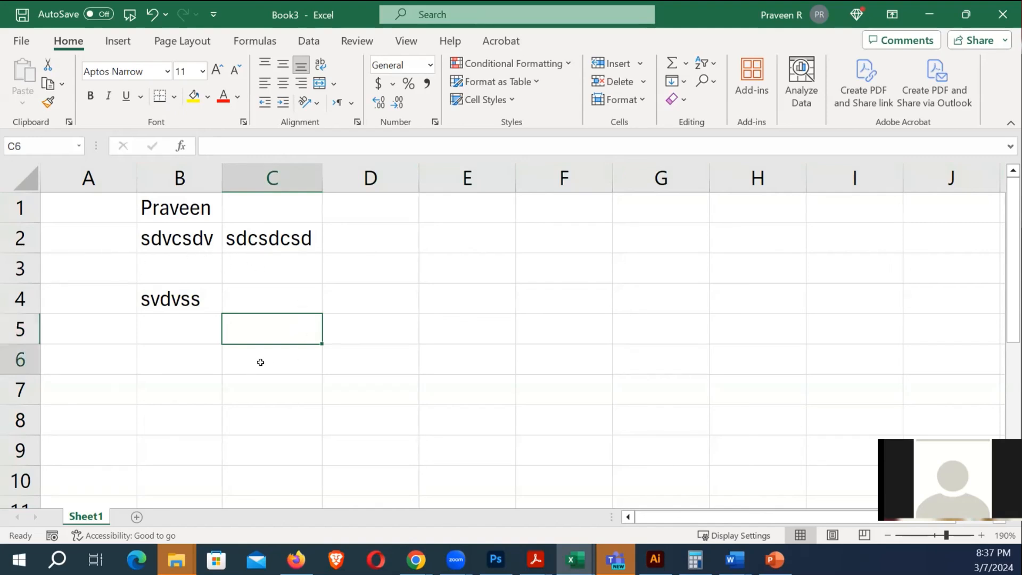
{"action": "left_click_drag", "start_coordinate": [221, 177], "coordinate": [244, 177]}
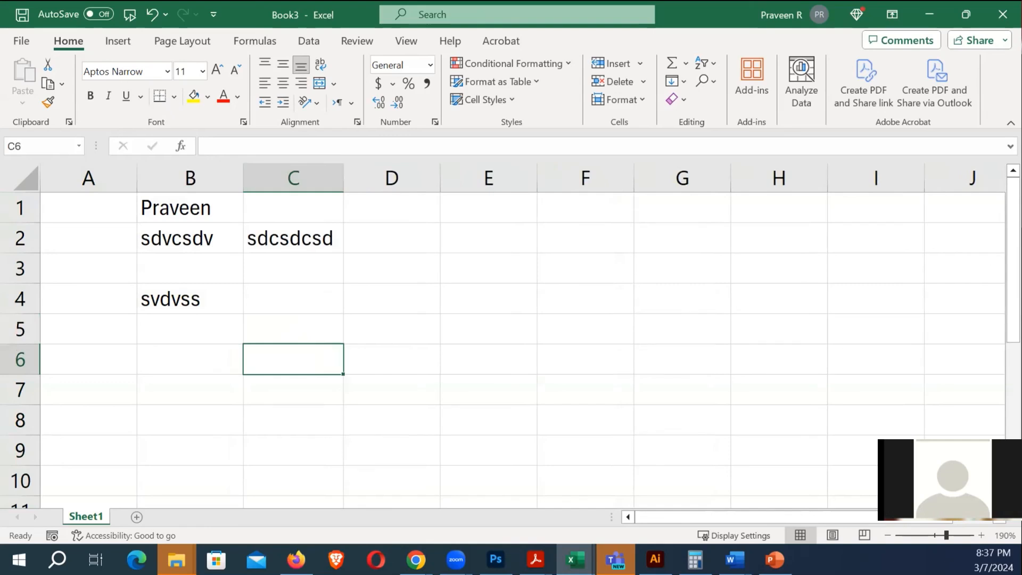
{"action": "key", "text": "ctrl+n"}
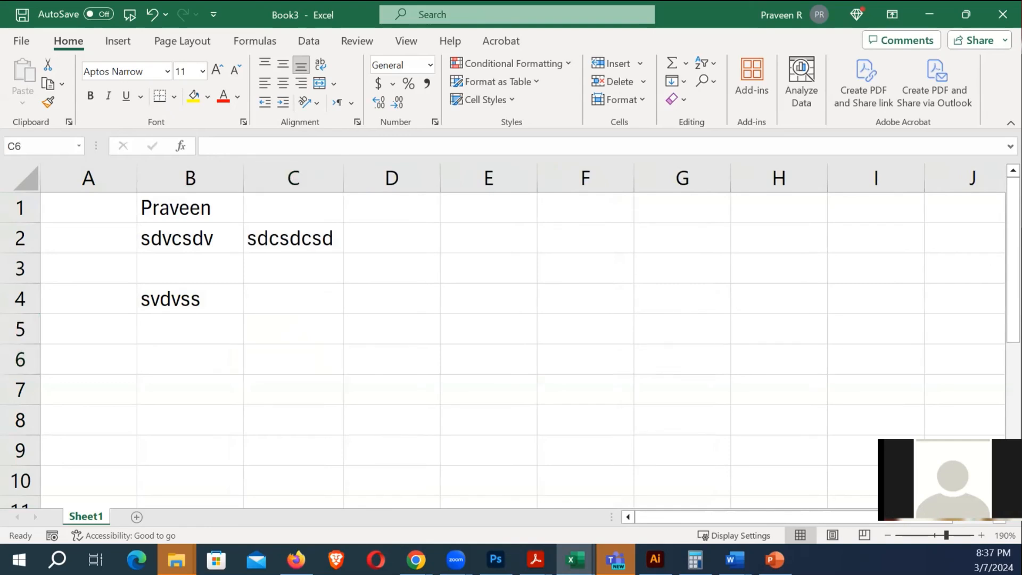
{"action": "left_click", "coordinate": [405, 326]}
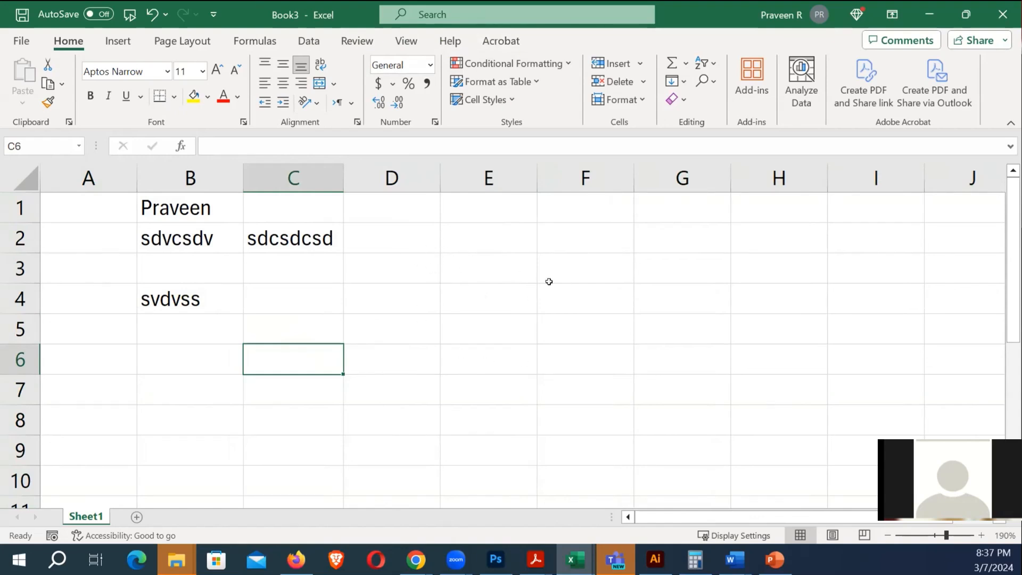
Search the sheet for 'draw tab', dismiss the not-found message and close the Find dialog
{"action": "left_click", "coordinate": [466, 273]}
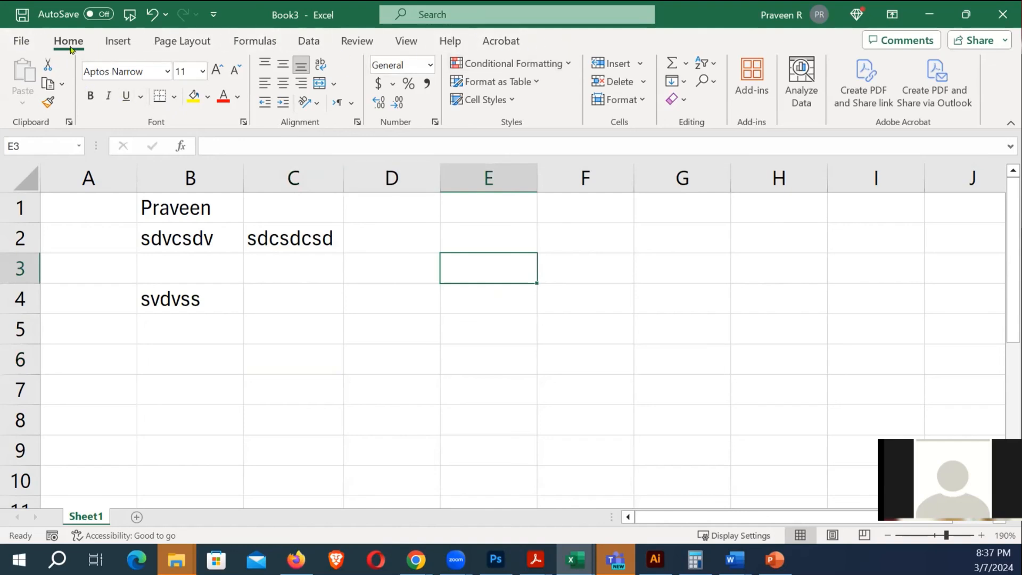
{"action": "right_click", "coordinate": [550, 40]}
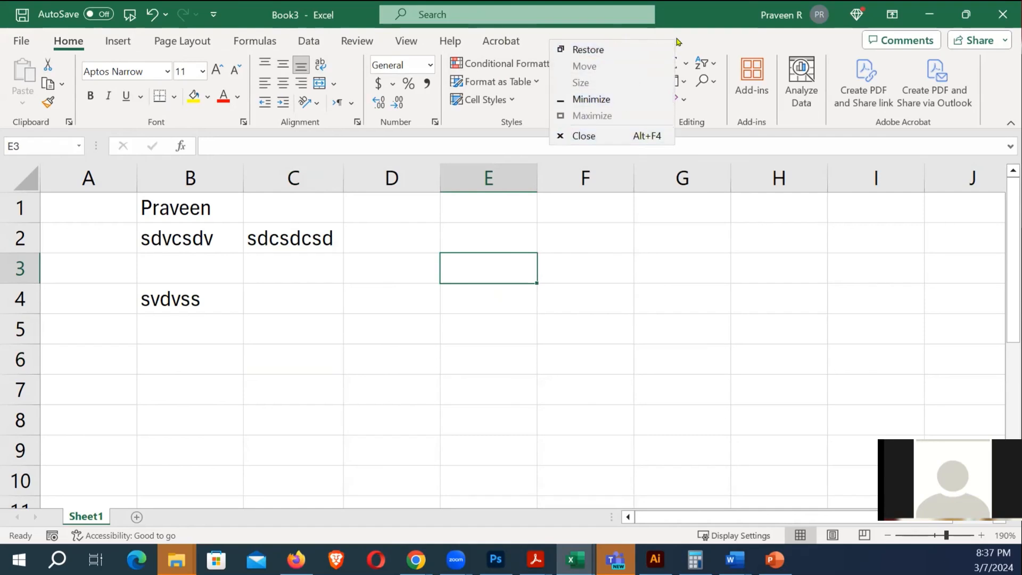
{"action": "left_click", "coordinate": [579, 17]}
{"action": "left_click", "coordinate": [586, 15]}
{"action": "type", "text": "draw ta"}
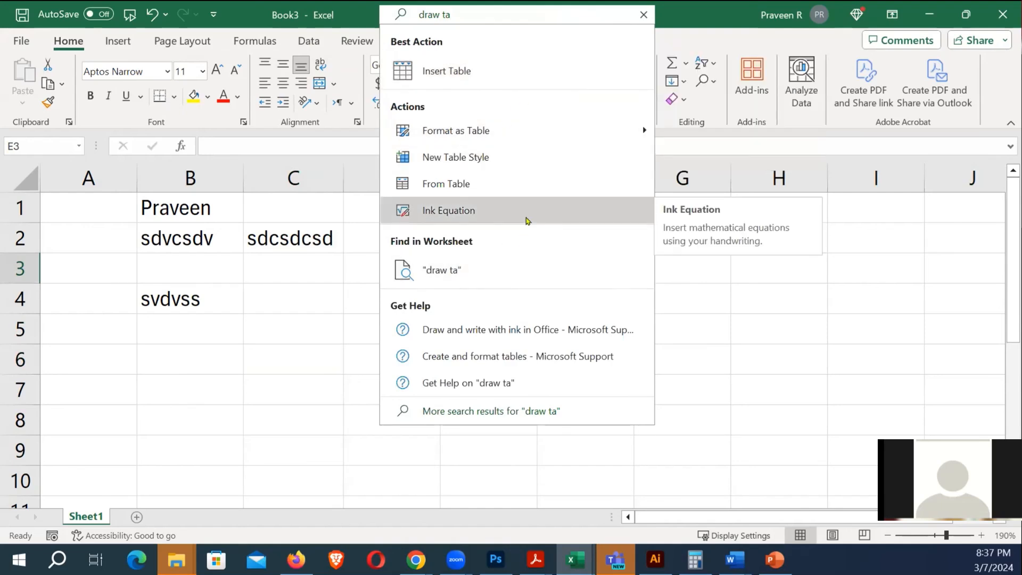
{"action": "type", "text": "b"}
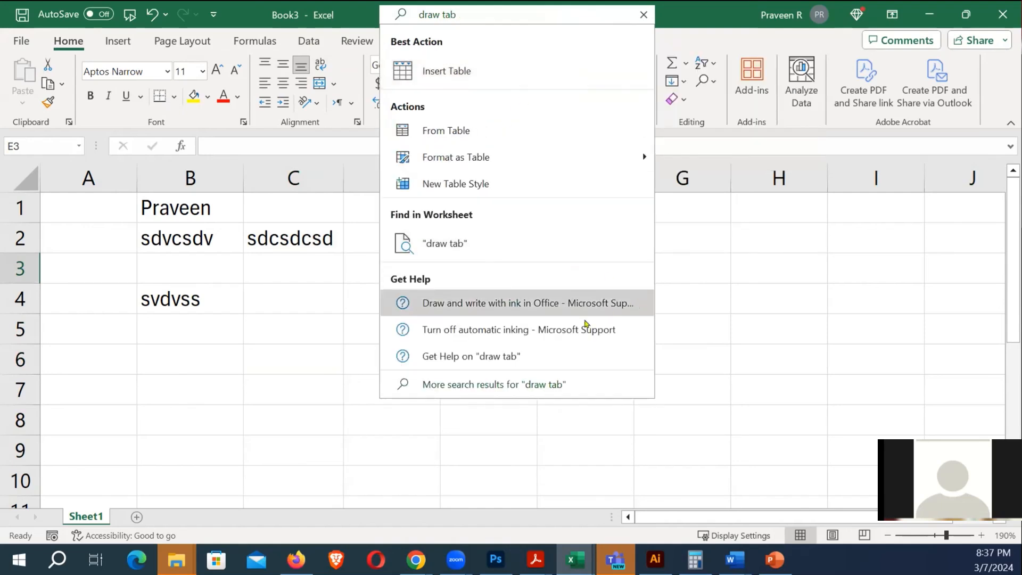
{"action": "left_click", "coordinate": [473, 246]}
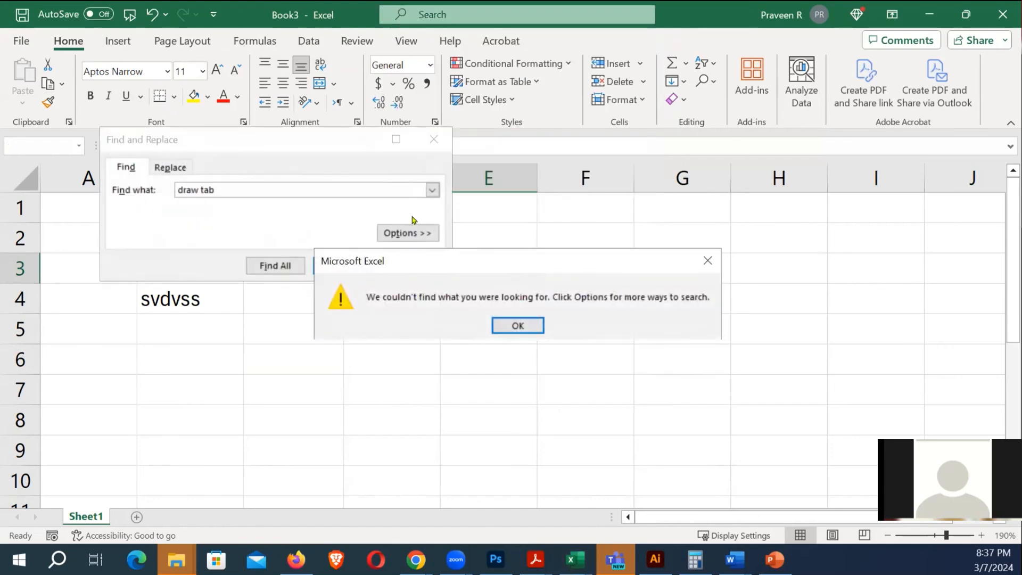
{"action": "left_click", "coordinate": [517, 325]}
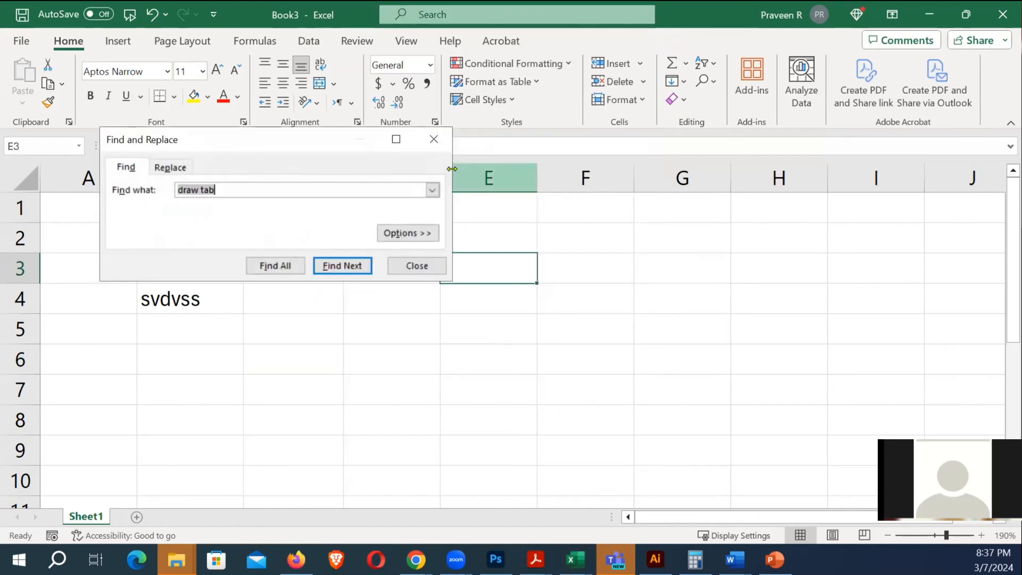
{"action": "left_click", "coordinate": [433, 139]}
{"action": "left_click", "coordinate": [511, 296]}
In Excel Options, tick the Draw main tab under Customize Ribbon and confirm
{"action": "left_click", "coordinate": [29, 41]}
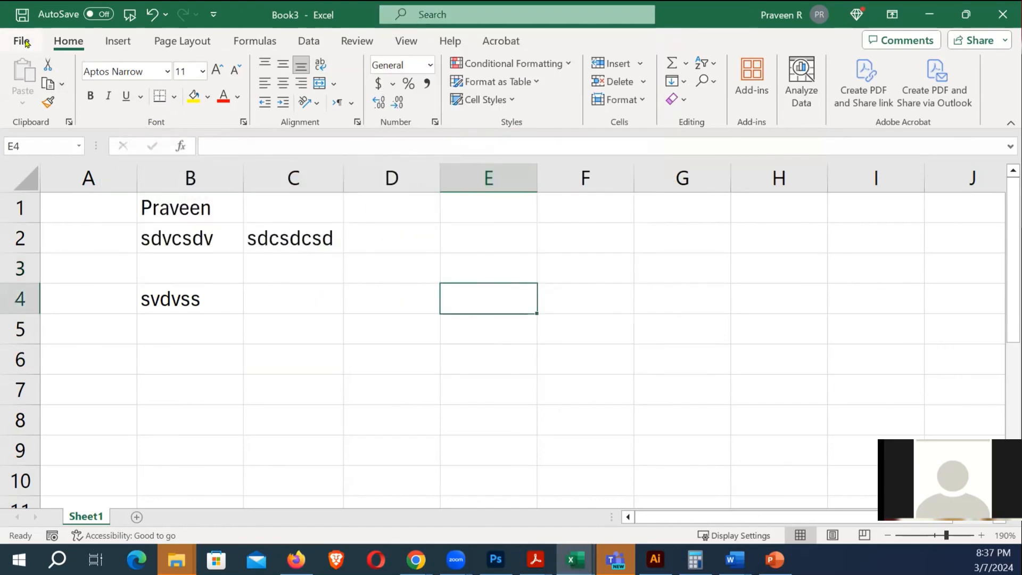
{"action": "left_click", "coordinate": [59, 433]}
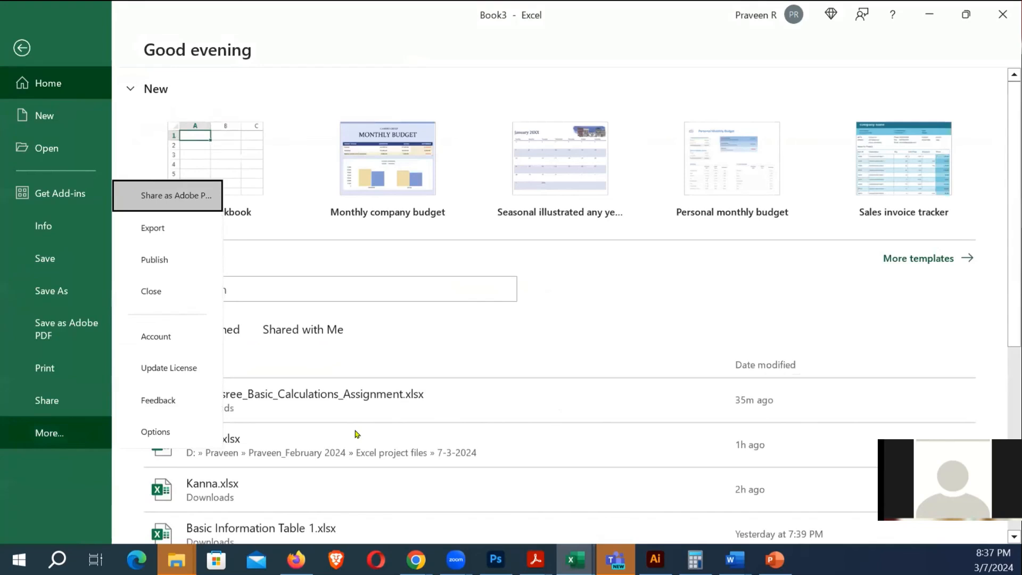
{"action": "left_click", "coordinate": [175, 432]}
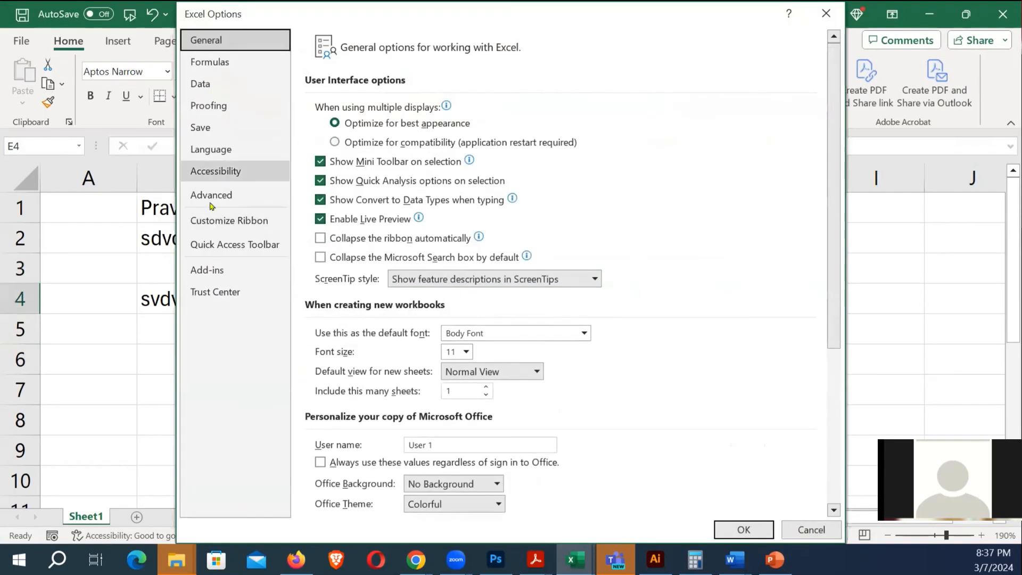
{"action": "left_click", "coordinate": [233, 221]}
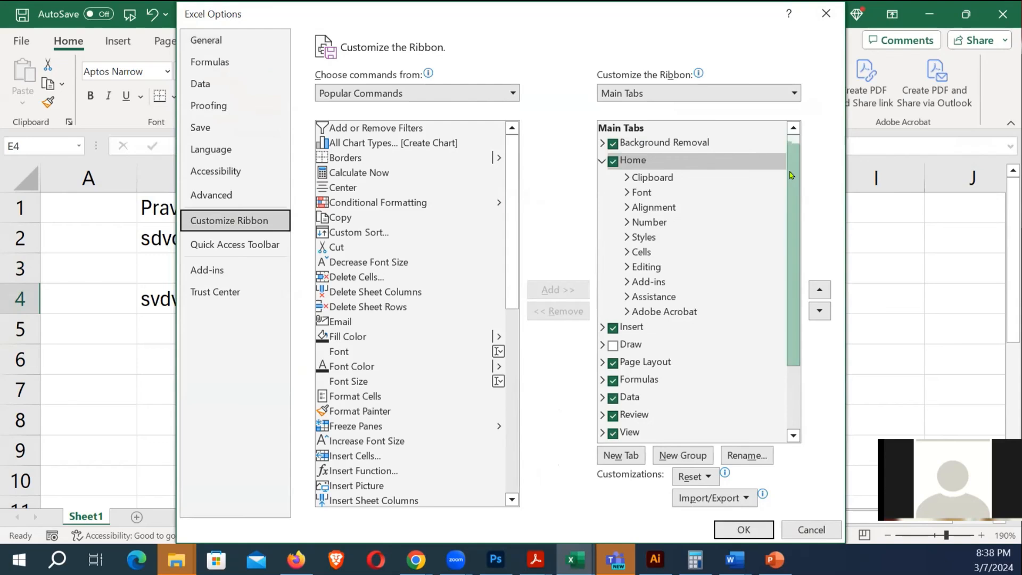
{"action": "scroll", "coordinate": [672, 269], "scroll_direction": "down", "scroll_amount": 2}
{"action": "left_click", "coordinate": [614, 259]}
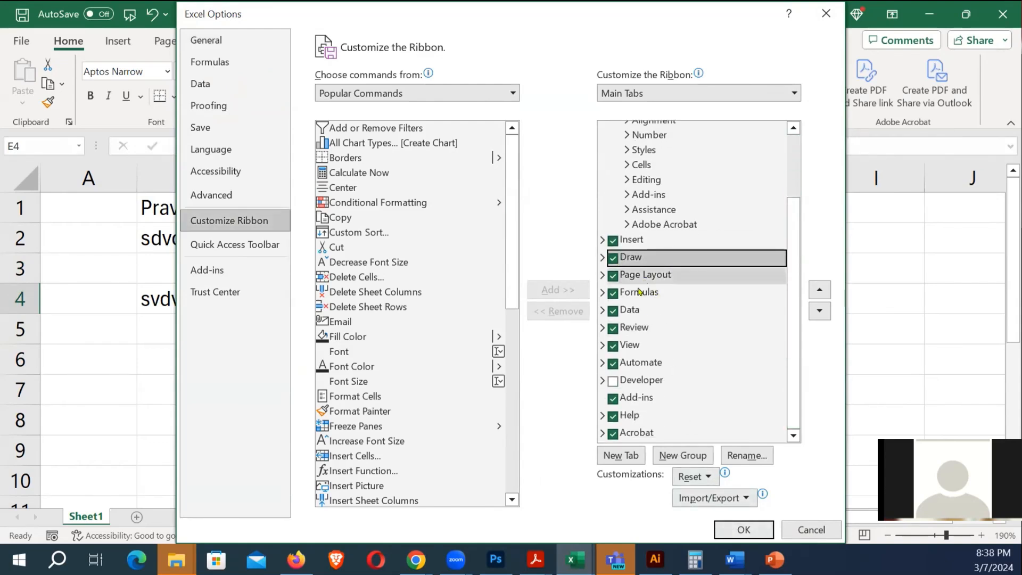
{"action": "left_click", "coordinate": [742, 529]}
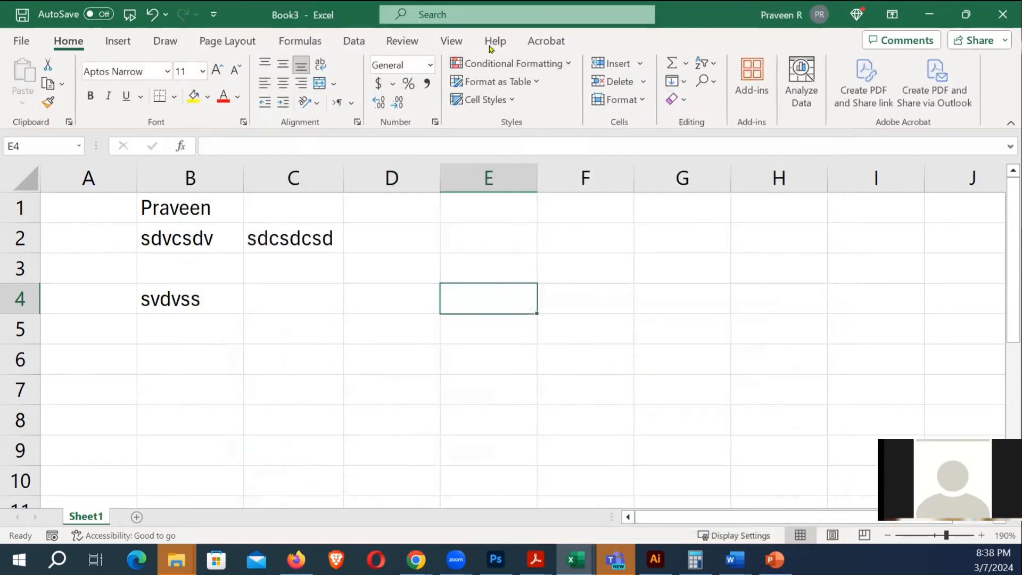
Set the red pen to its thickest size in purple and draw a stroke near columns I–J
{"action": "left_click", "coordinate": [353, 41]}
{"action": "left_click", "coordinate": [164, 40]}
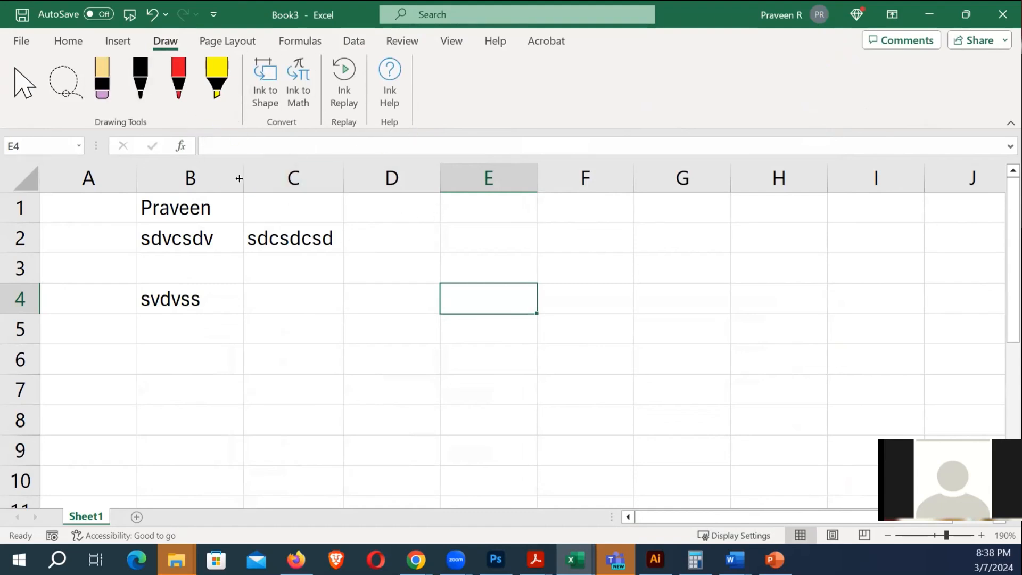
{"action": "left_click", "coordinate": [178, 79]}
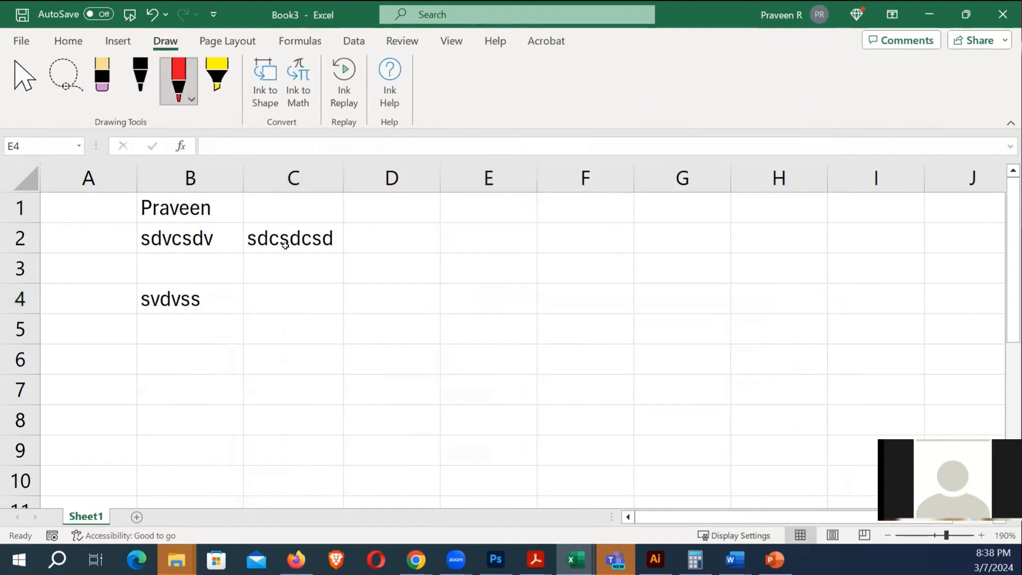
{"action": "left_click", "coordinate": [192, 100]}
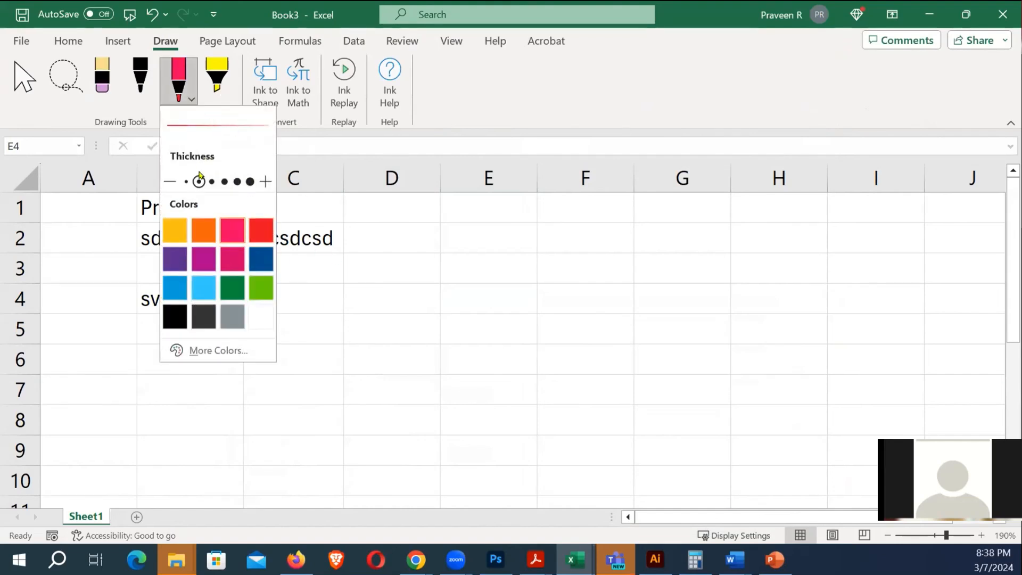
{"action": "left_click", "coordinate": [250, 182]}
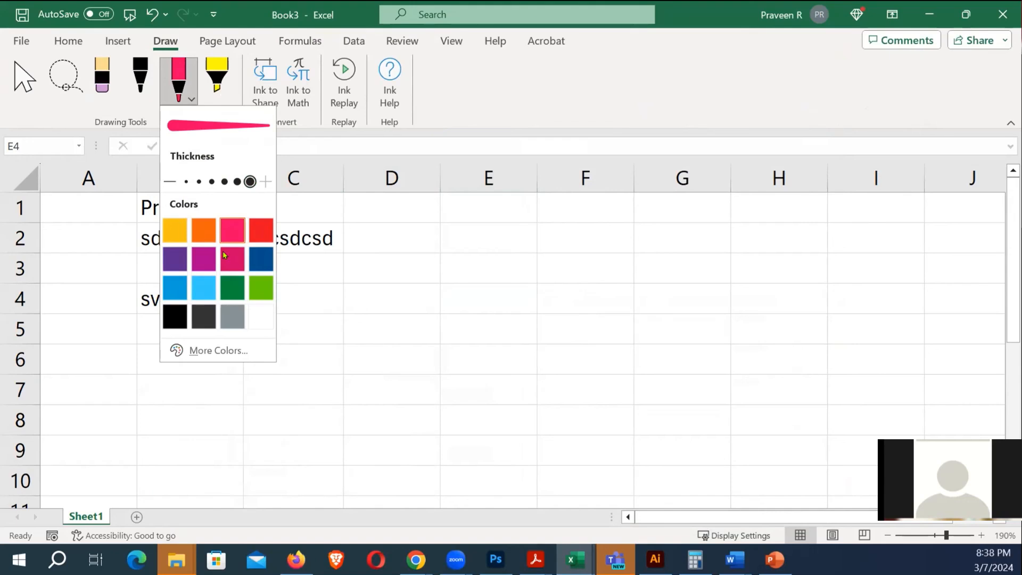
{"action": "left_click", "coordinate": [185, 251]}
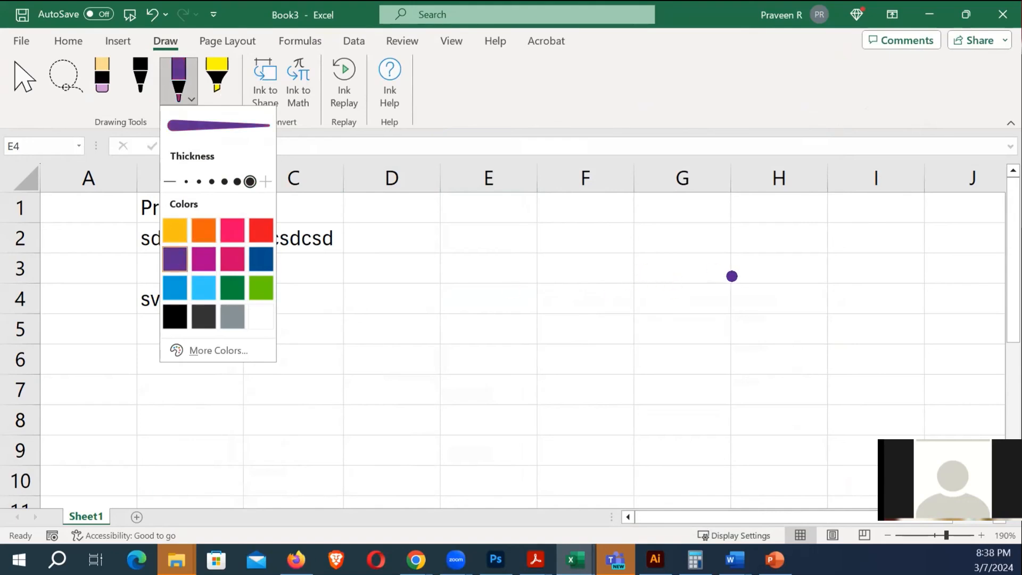
{"action": "left_click_drag", "start_coordinate": [645, 324], "coordinate": [714, 306]}
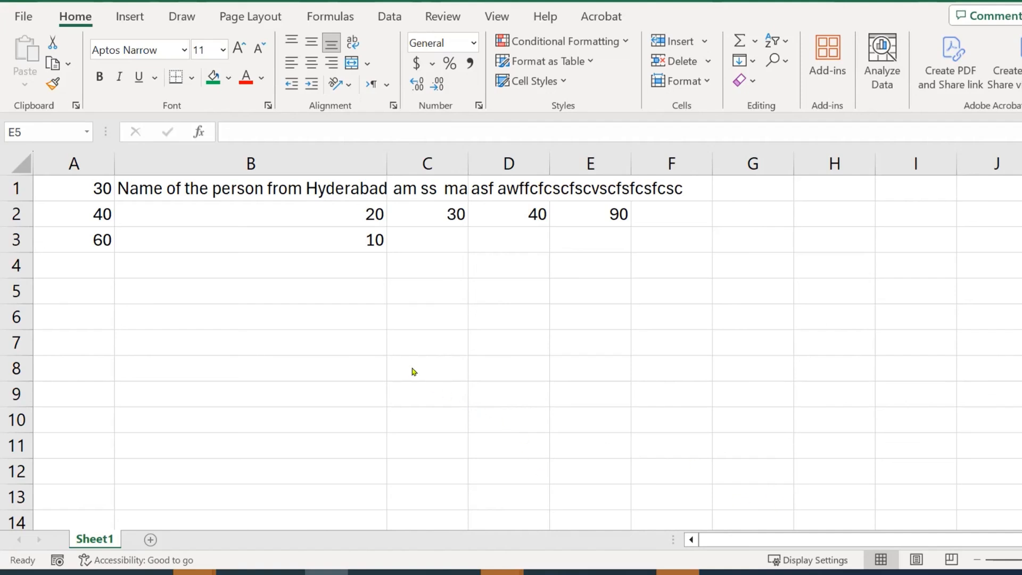
Turn A1:B9 in the other workbook into an Excel table, Table1
{"action": "left_click", "coordinate": [378, 315]}
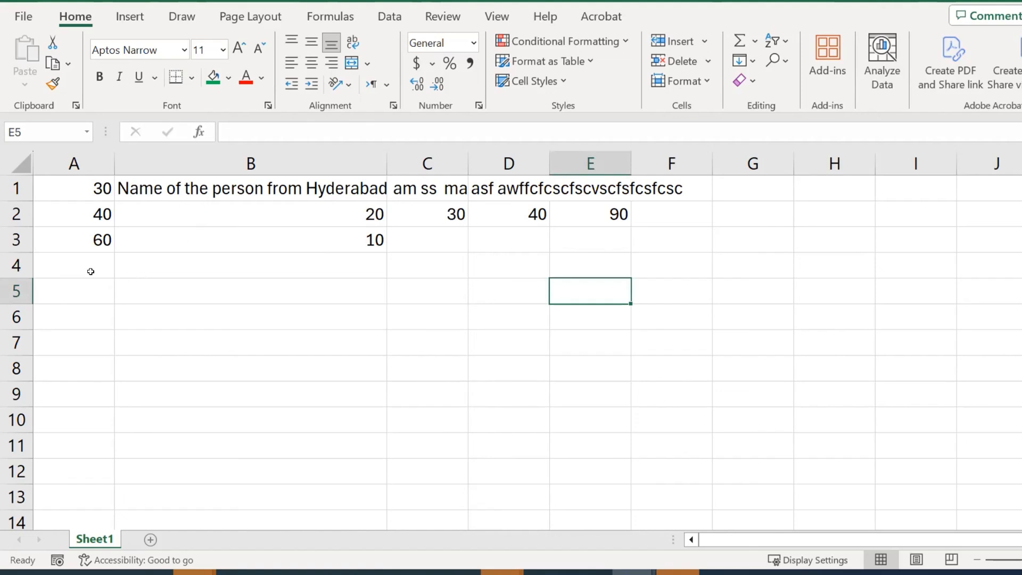
{"action": "left_click_drag", "start_coordinate": [91, 192], "coordinate": [346, 393]}
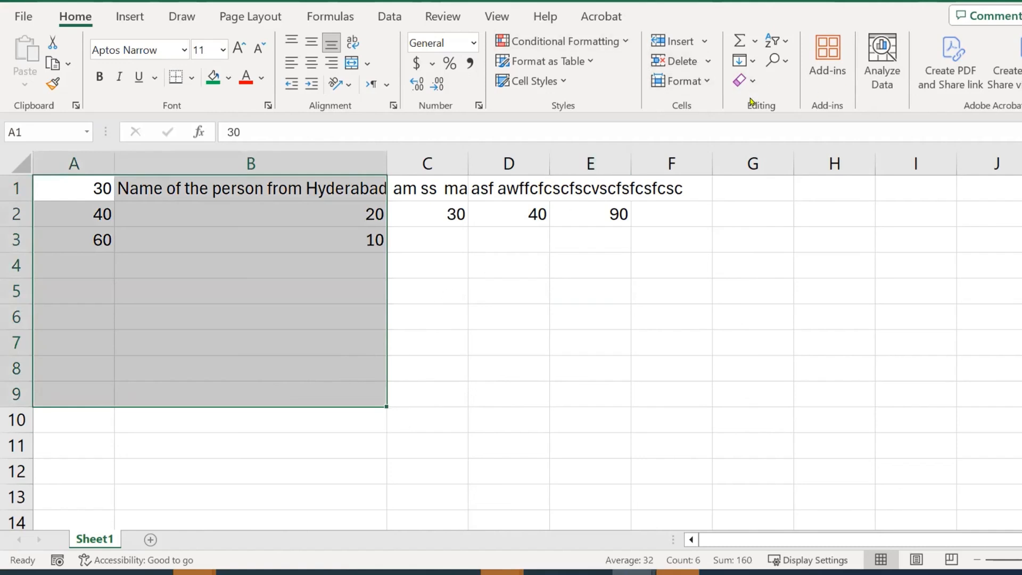
{"action": "key", "text": "ctrl+q"}
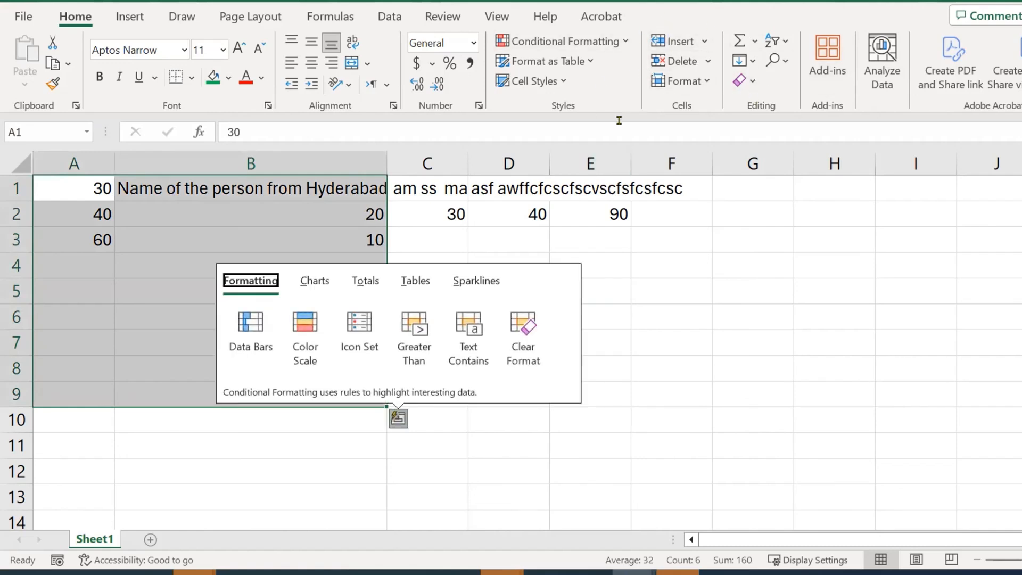
{"action": "key", "text": "Escape"}
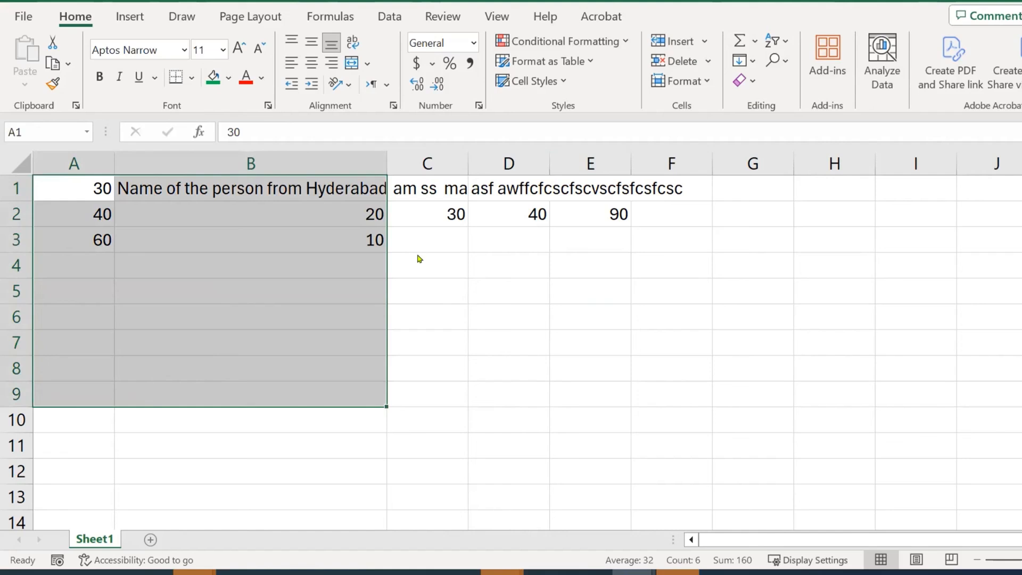
{"action": "key", "text": "ctrl+t"}
{"action": "left_click_drag", "start_coordinate": [271, 158], "coordinate": [542, 281]}
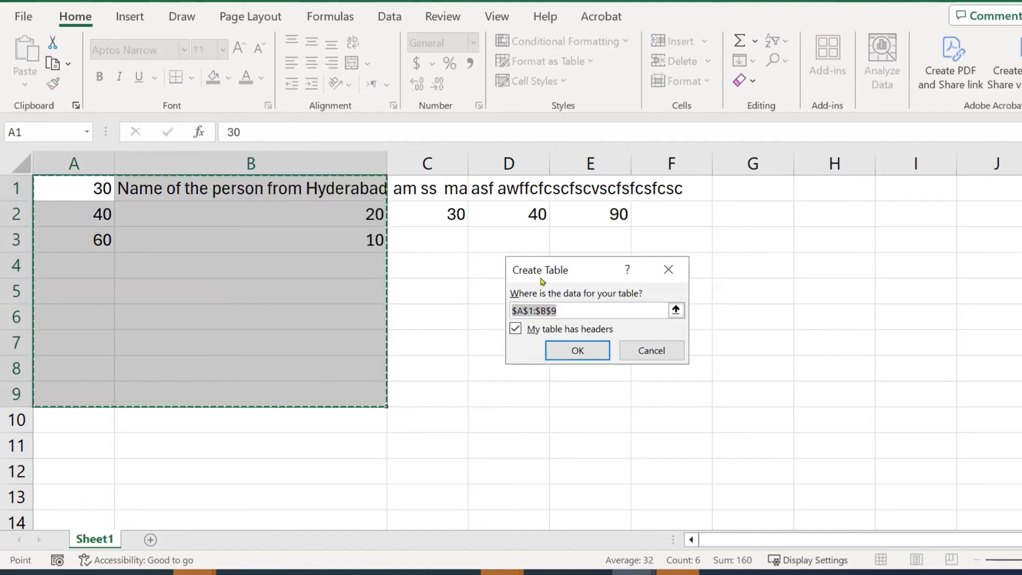
{"action": "left_click", "coordinate": [580, 351]}
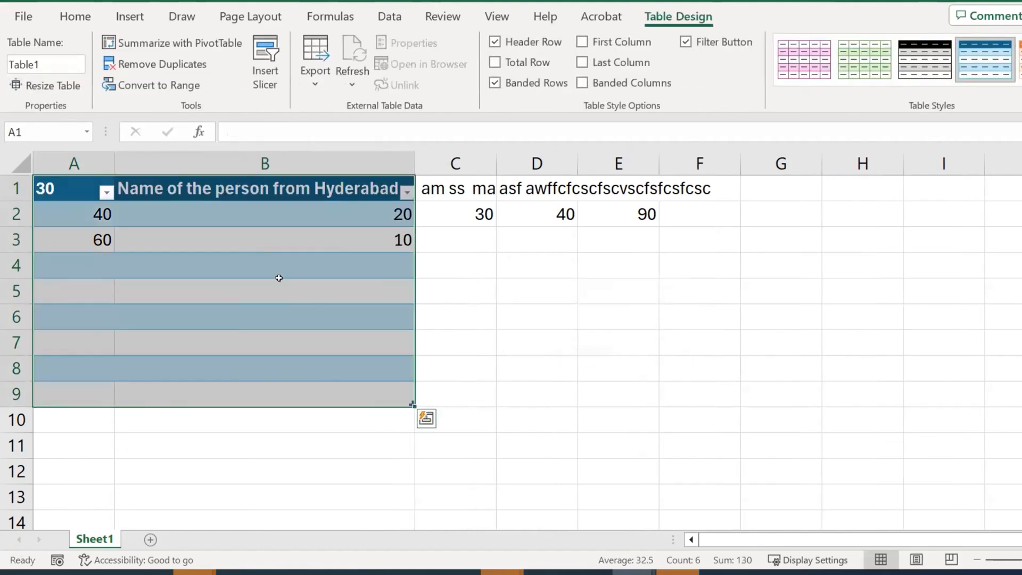
Select the headings and values 30, 40 and 90 in C1:F6
{"action": "left_click", "coordinate": [520, 295]}
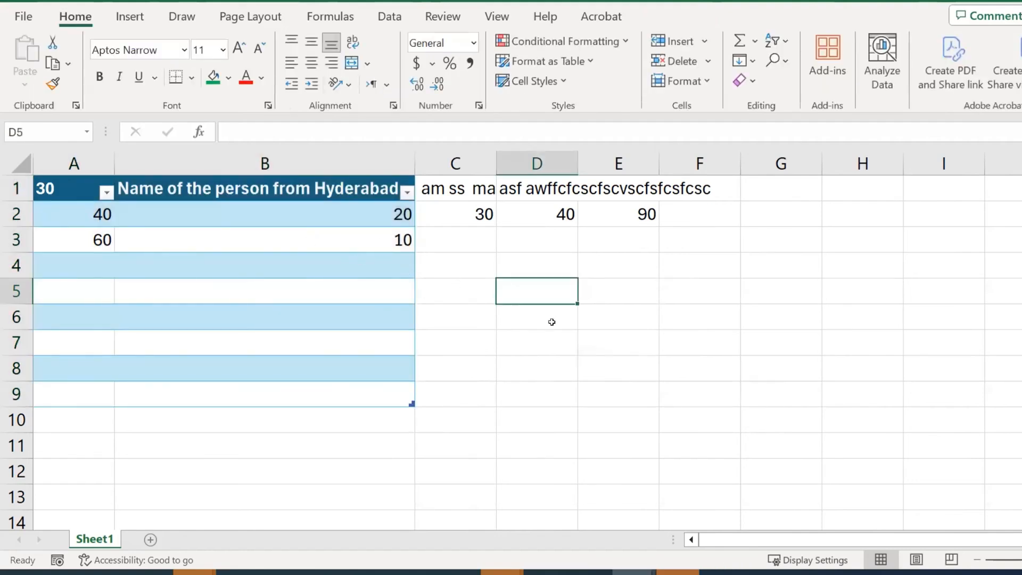
{"action": "left_click", "coordinate": [519, 325]}
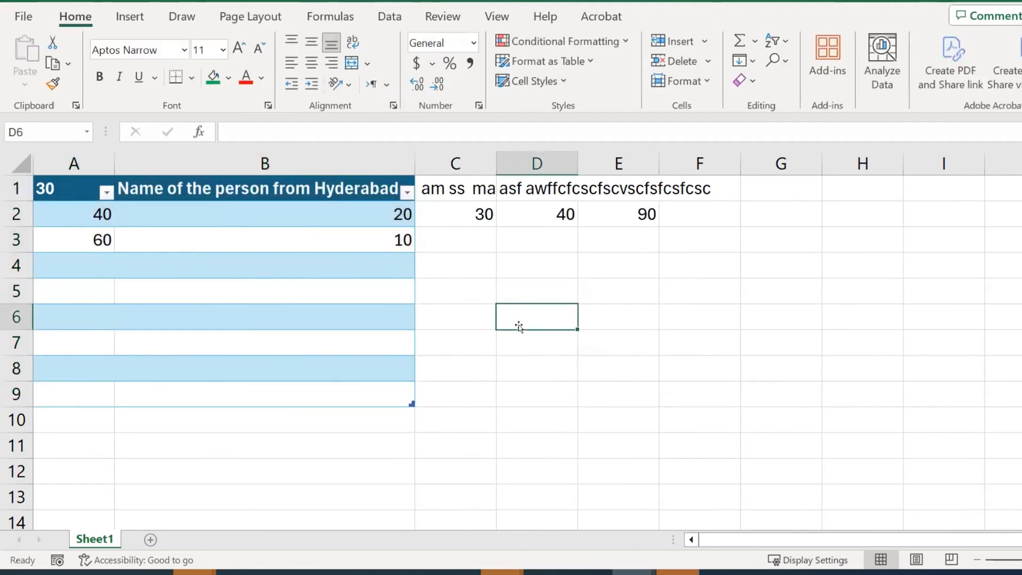
{"action": "left_click", "coordinate": [615, 286]}
{"action": "left_click_drag", "start_coordinate": [453, 186], "coordinate": [692, 314]}
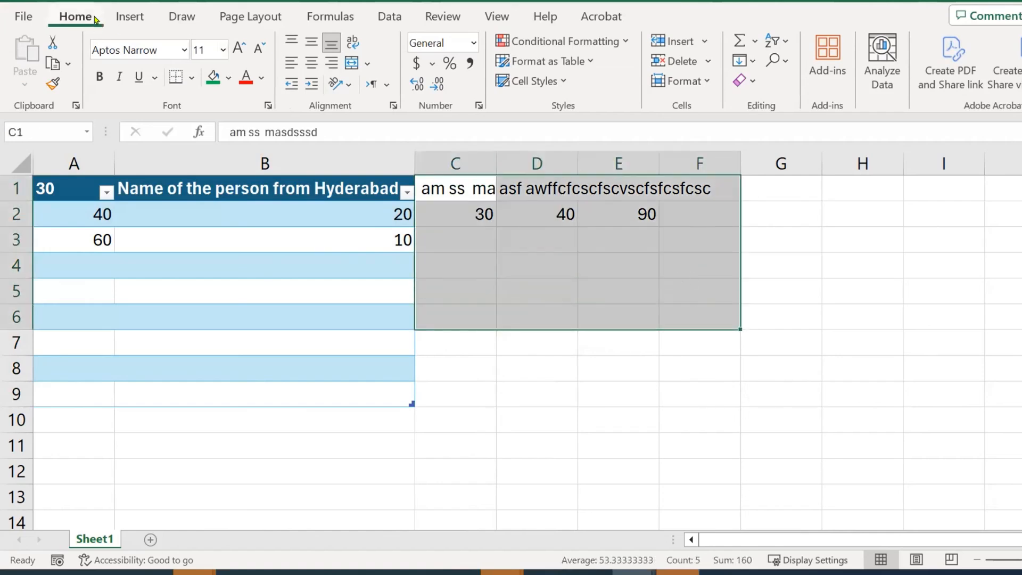
Format C1:F6 as a purple-striped table with headers
{"action": "left_click", "coordinate": [591, 63]}
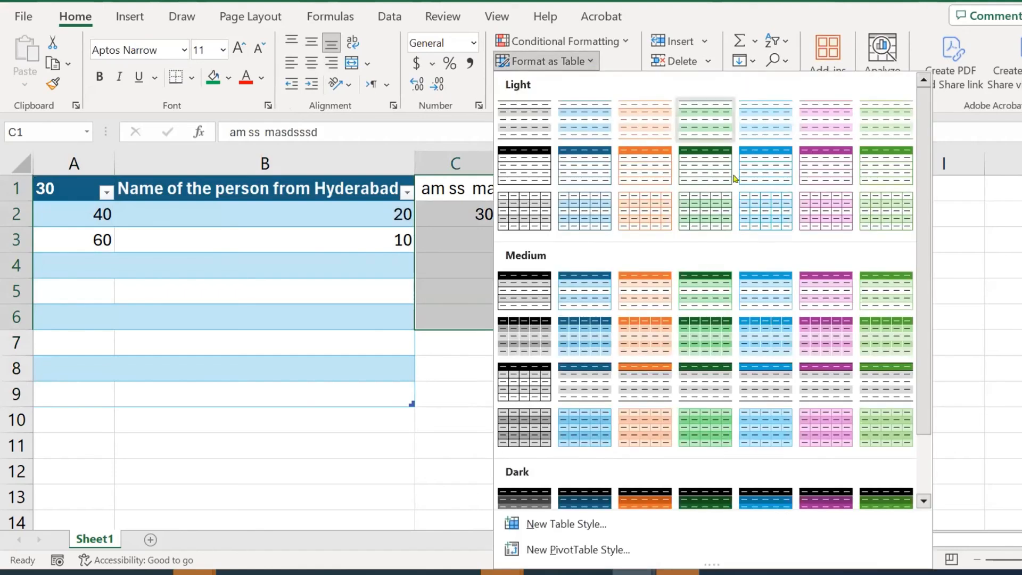
{"action": "scroll", "coordinate": [922, 168], "scroll_direction": "down", "scroll_amount": 2}
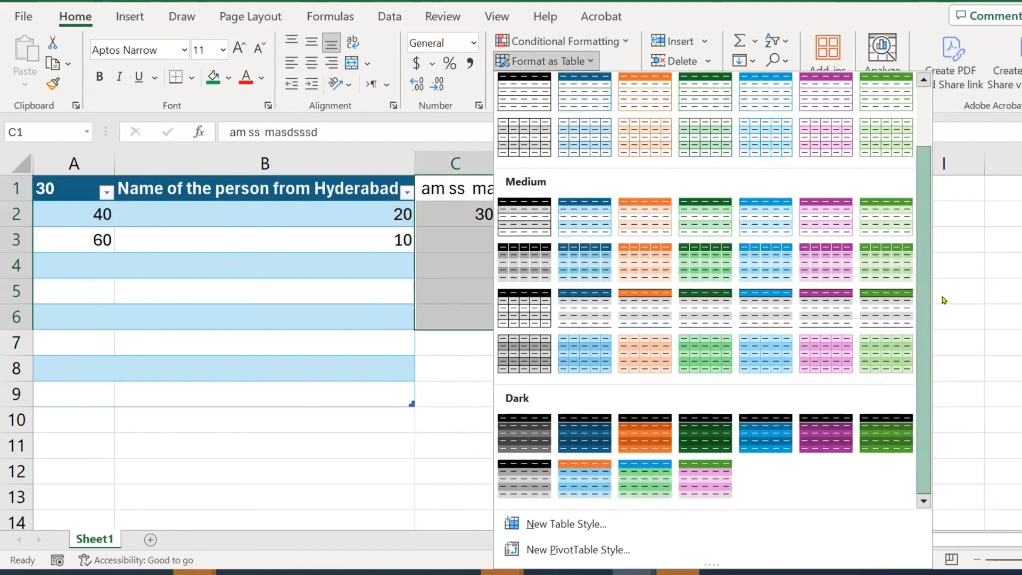
{"action": "key", "text": "Escape"}
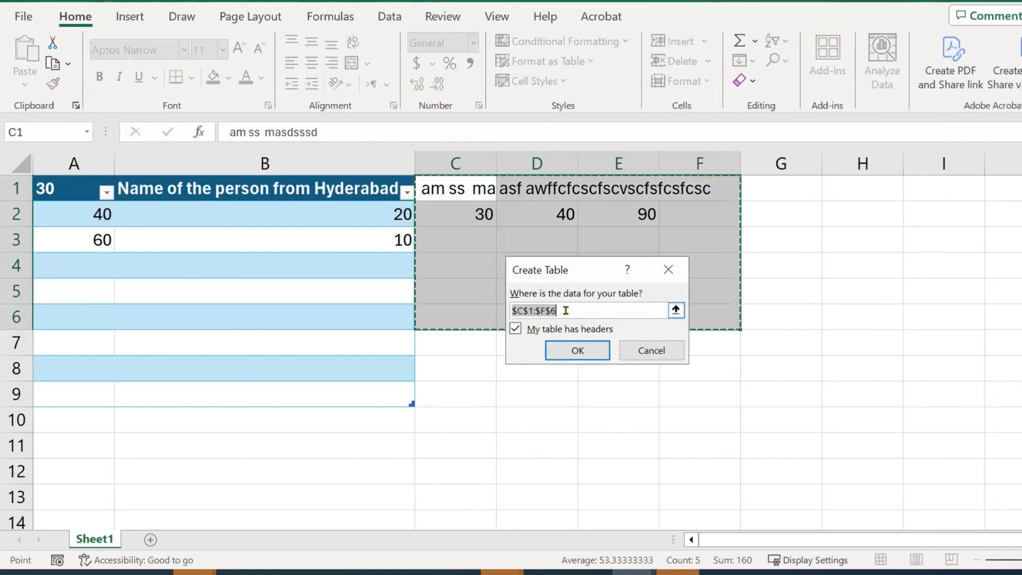
{"action": "left_click", "coordinate": [574, 349]}
{"action": "left_click", "coordinate": [643, 373]}
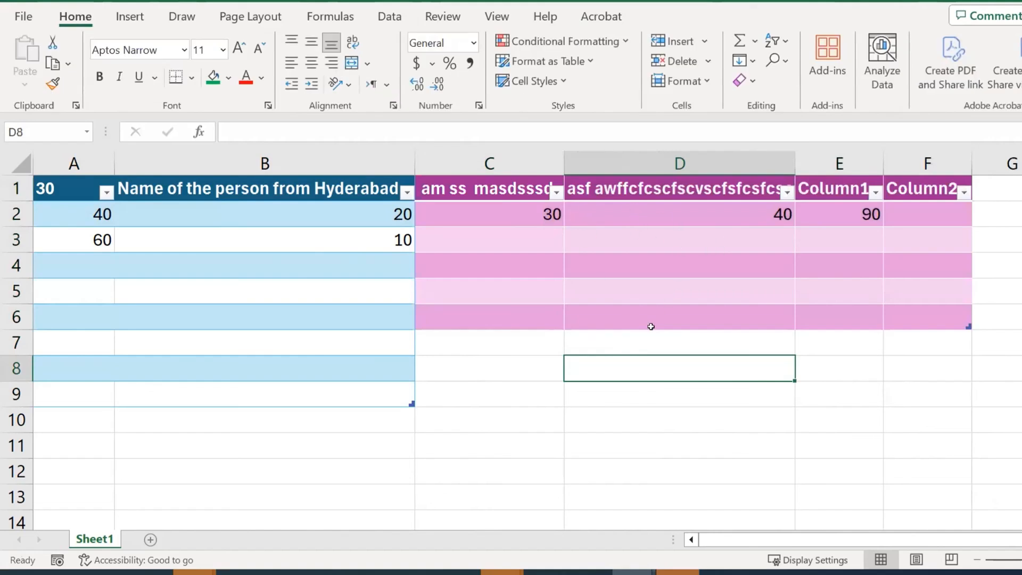
{"action": "left_click", "coordinate": [616, 340]}
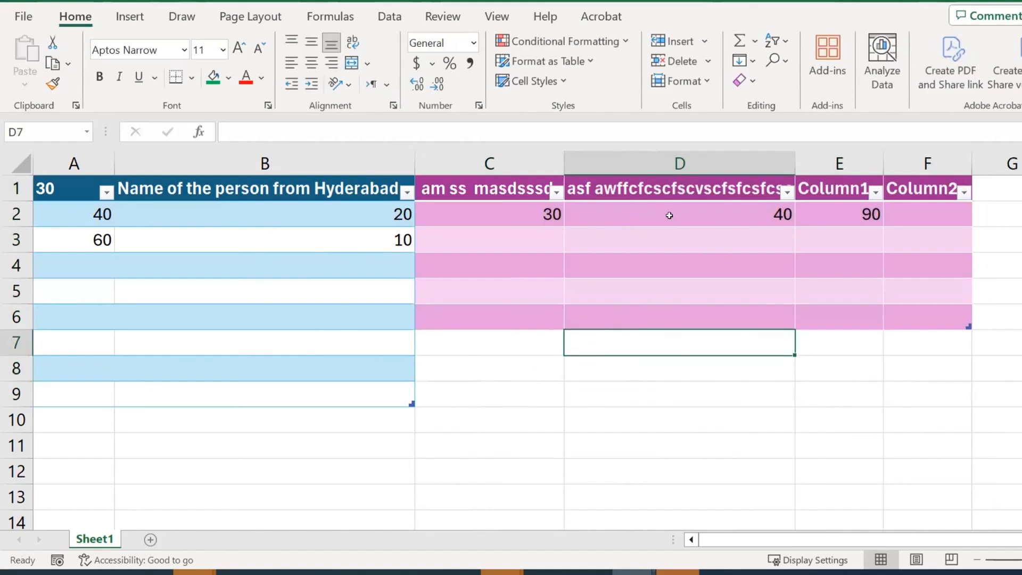
{"action": "left_click", "coordinate": [553, 61]}
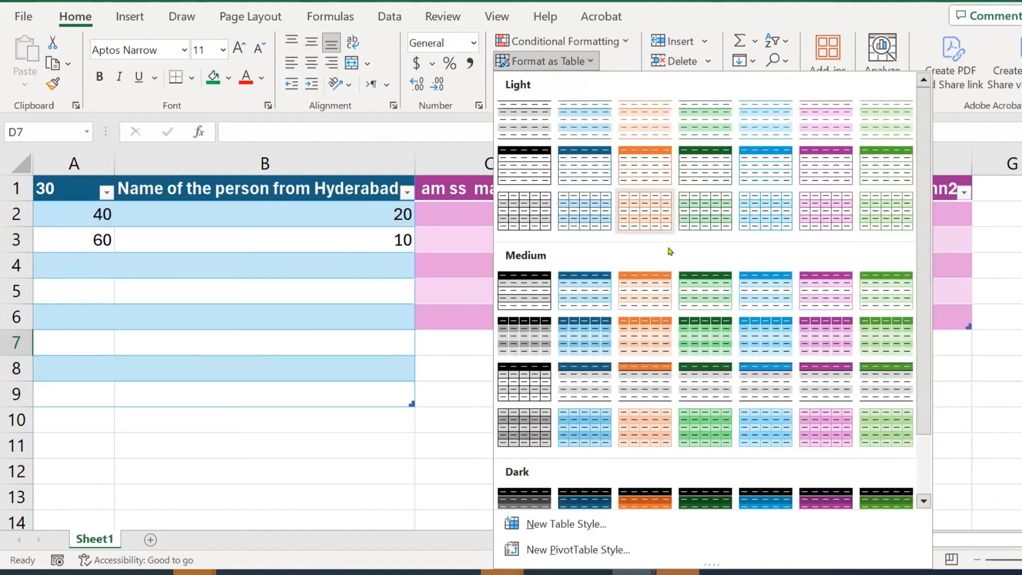
{"action": "left_click", "coordinate": [1008, 375]}
{"action": "left_click", "coordinate": [713, 400]}
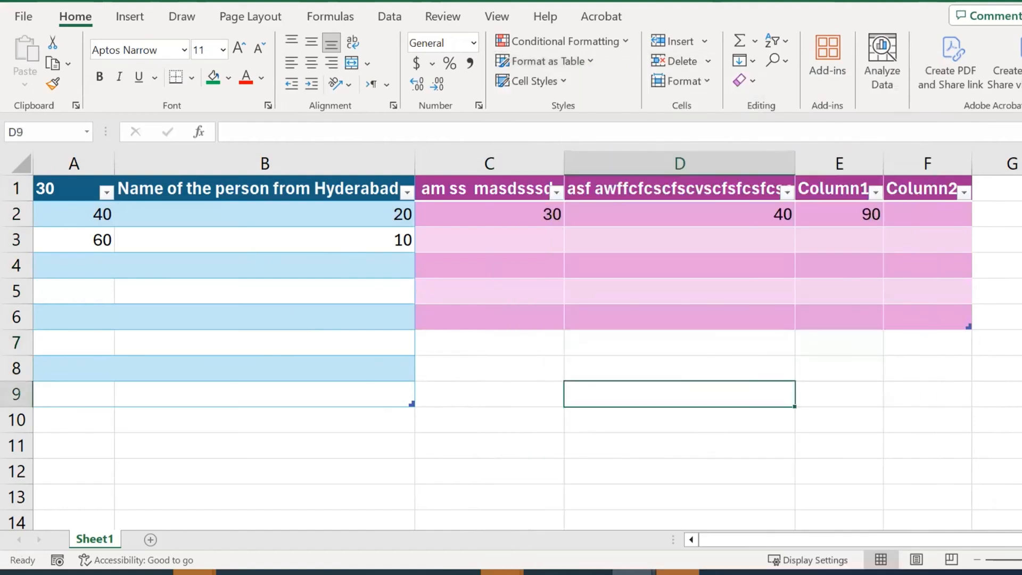
Open functions.xlsx from the Downloads folder
{"action": "left_click", "coordinate": [326, 572]}
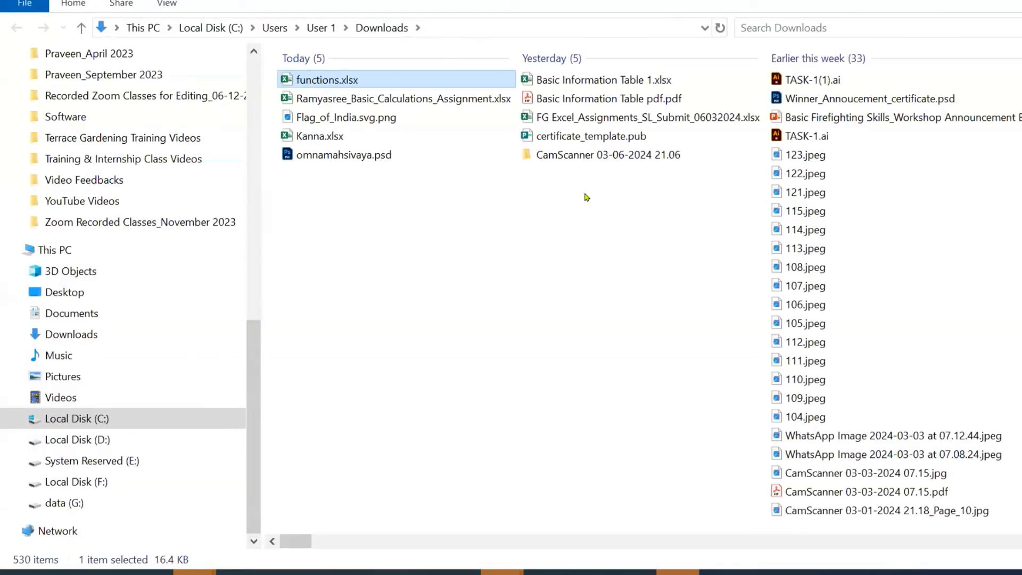
{"action": "left_click", "coordinate": [452, 226]}
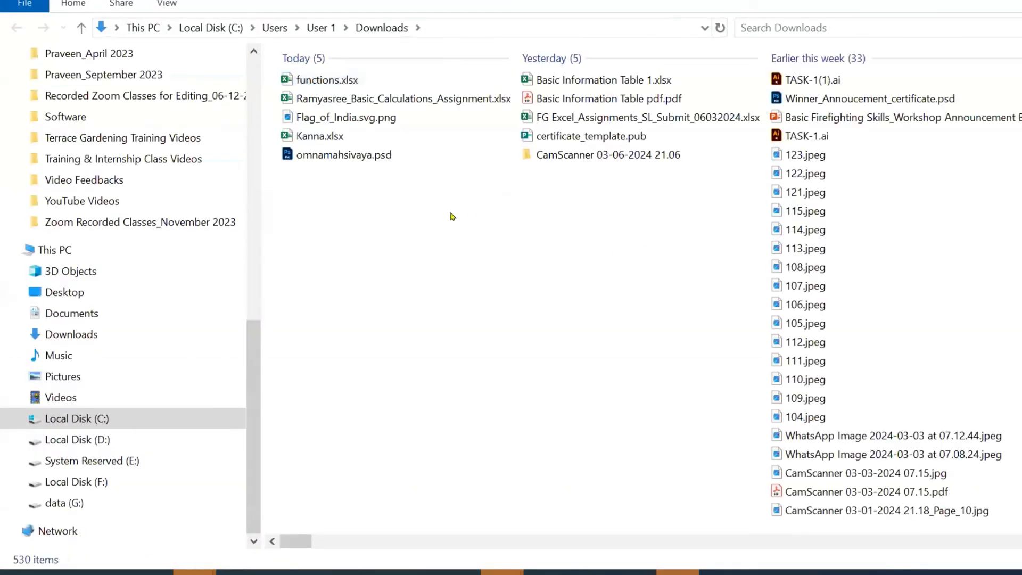
{"action": "double_click", "coordinate": [330, 81]}
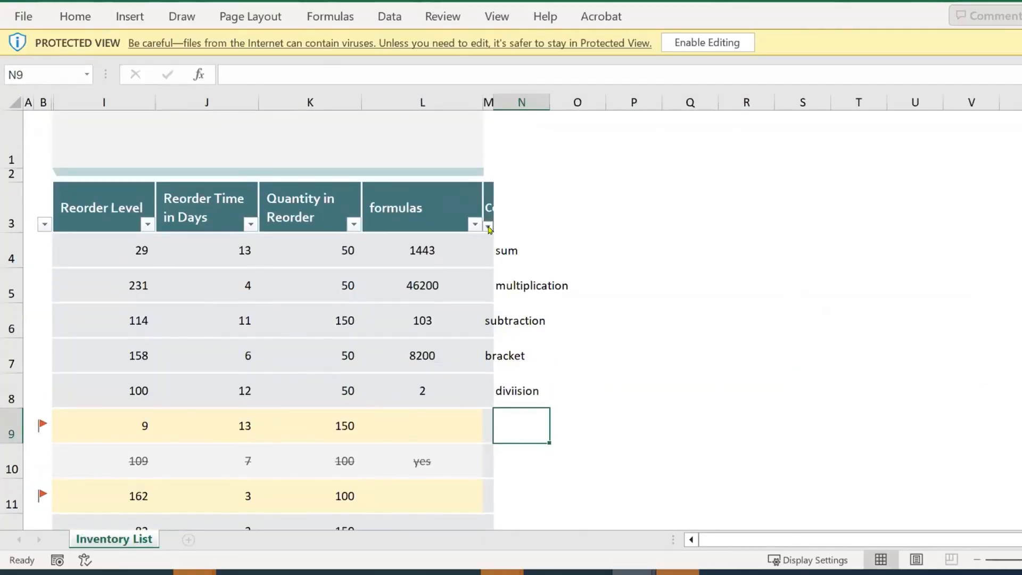
Enable editing of the Inventory List workbook, zoom in and select columns M, N and cell N4
{"action": "left_click", "coordinate": [700, 43]}
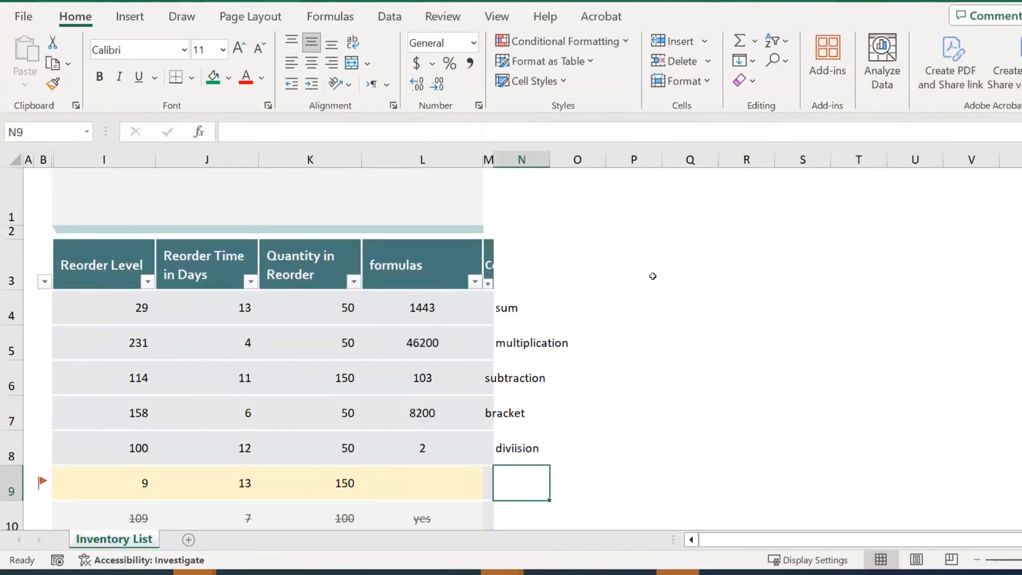
{"action": "scroll", "coordinate": [584, 279], "scroll_direction": "down", "scroll_amount": 2}
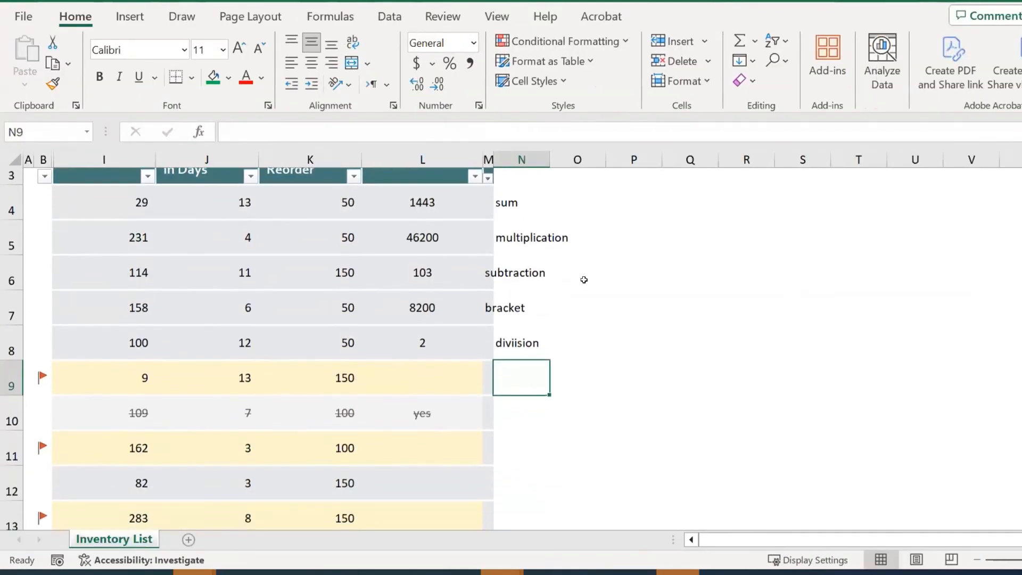
{"action": "scroll", "coordinate": [584, 280], "scroll_direction": "up", "scroll_amount": 2}
{"action": "left_click", "coordinate": [485, 158]}
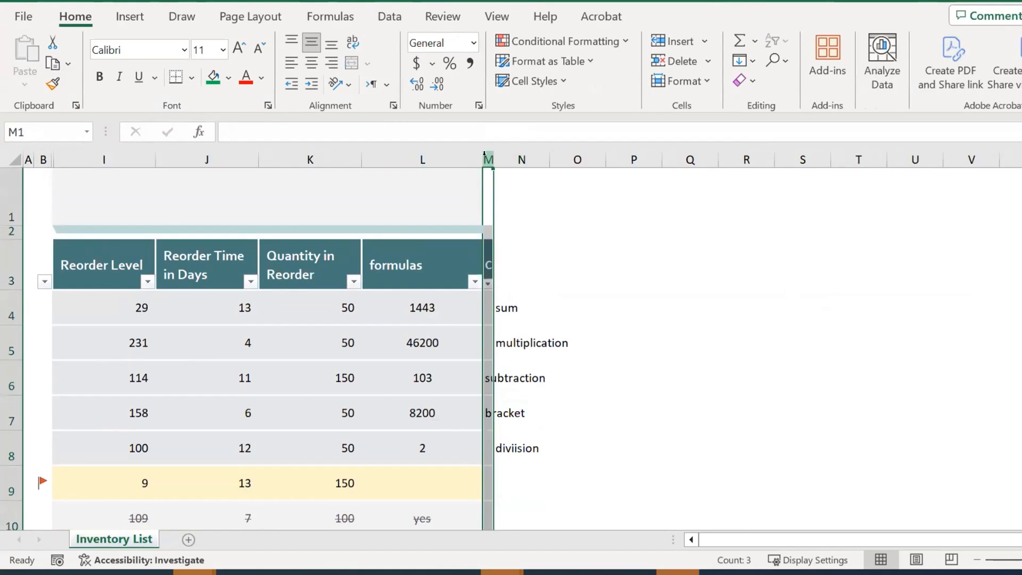
{"action": "left_click", "coordinate": [522, 158]}
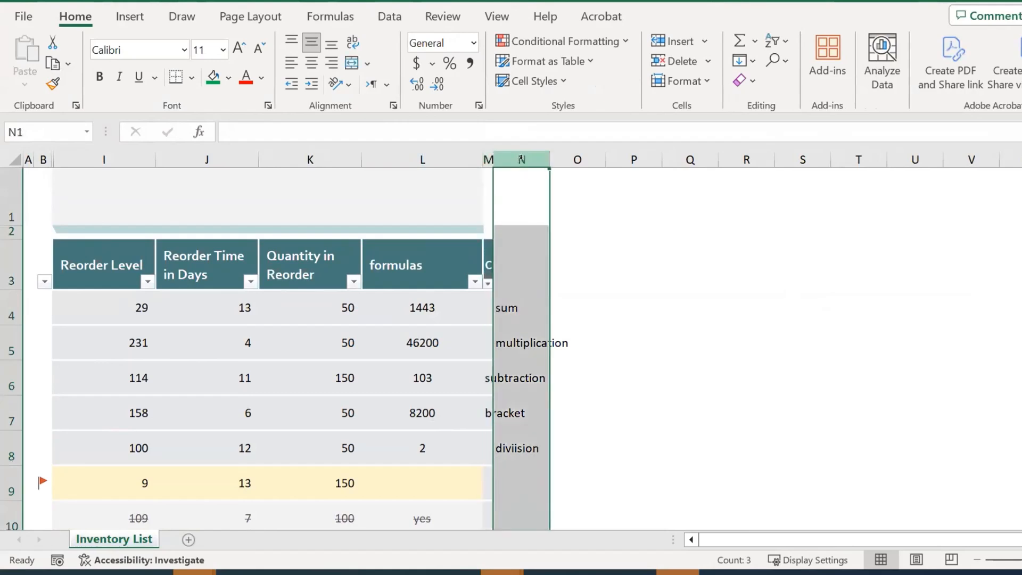
{"action": "left_click", "coordinate": [488, 160]}
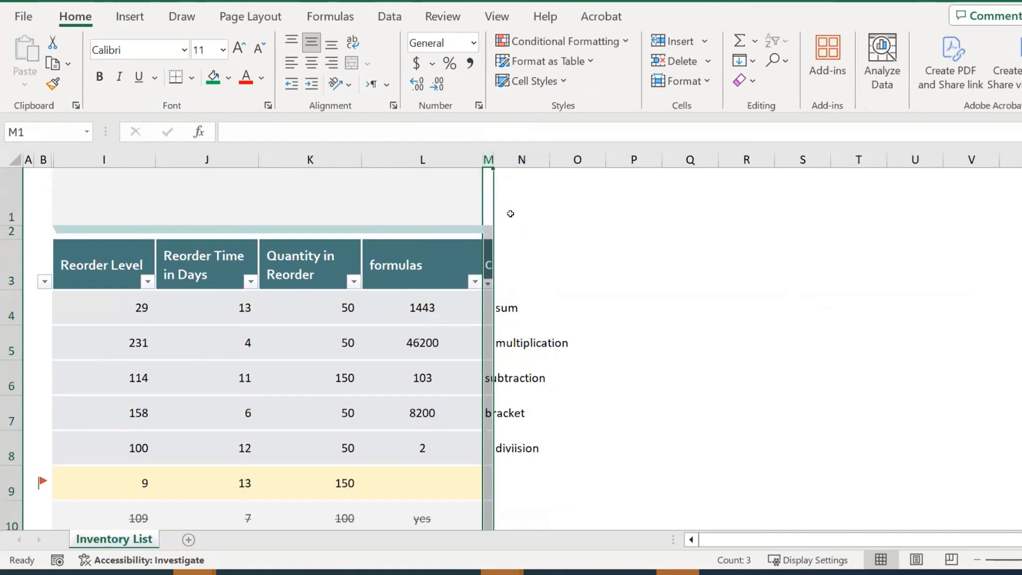
{"action": "scroll", "coordinate": [556, 294], "scroll_direction": "up", "scroll_amount": 2}
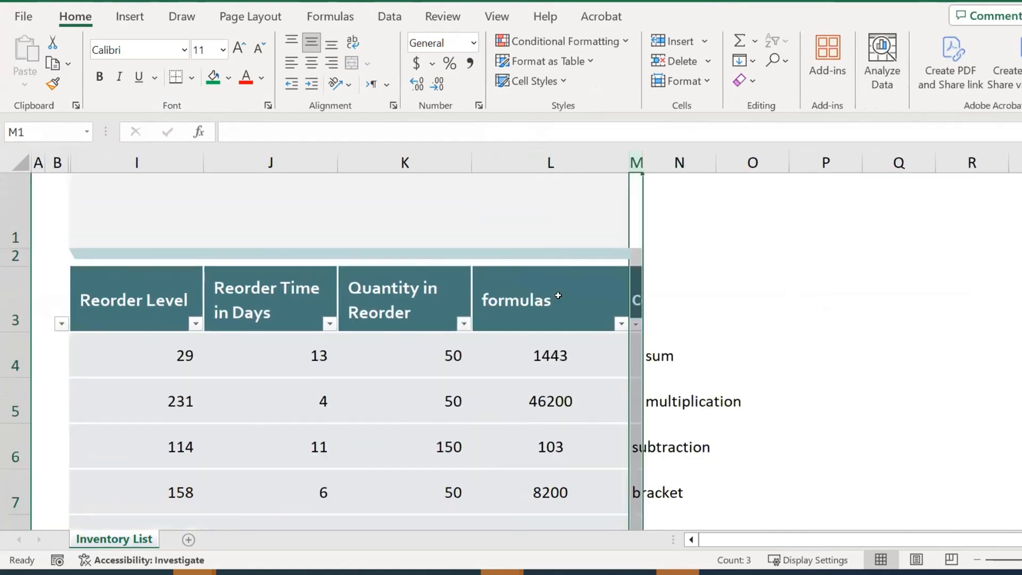
{"action": "left_click", "coordinate": [679, 352]}
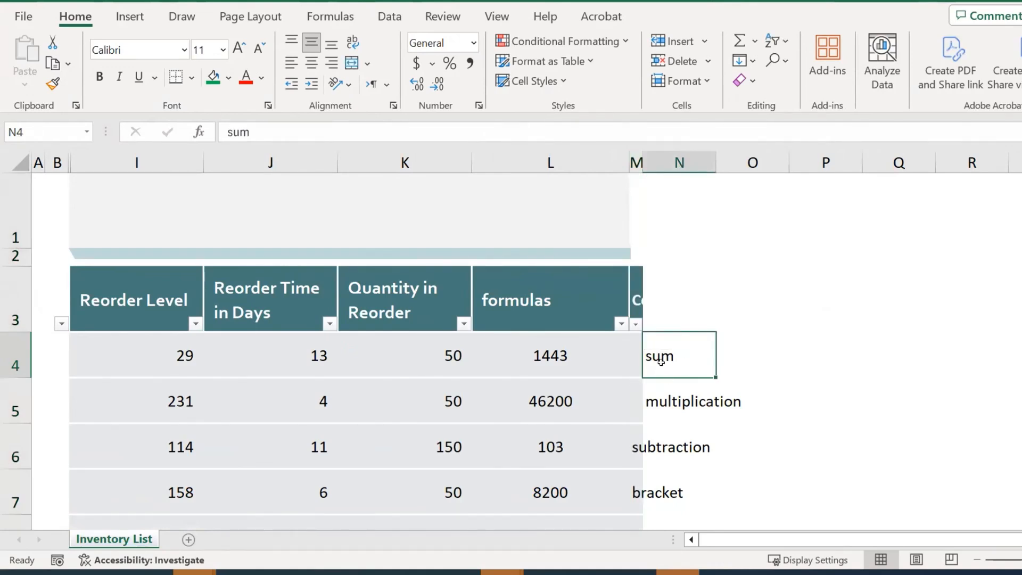
{"action": "left_click", "coordinate": [556, 359]}
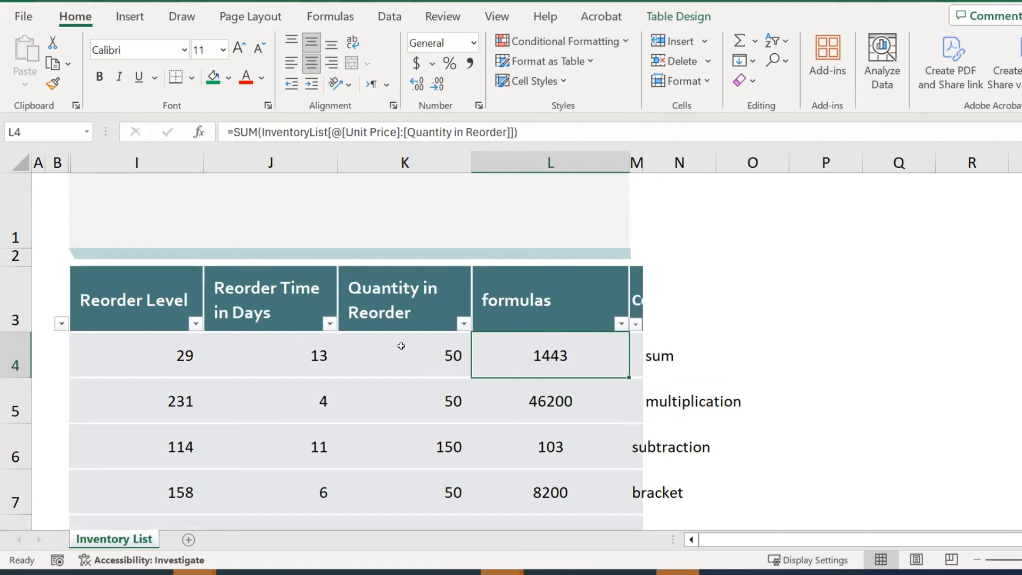
{"action": "left_click", "coordinate": [401, 346]}
{"action": "left_click", "coordinate": [306, 355]}
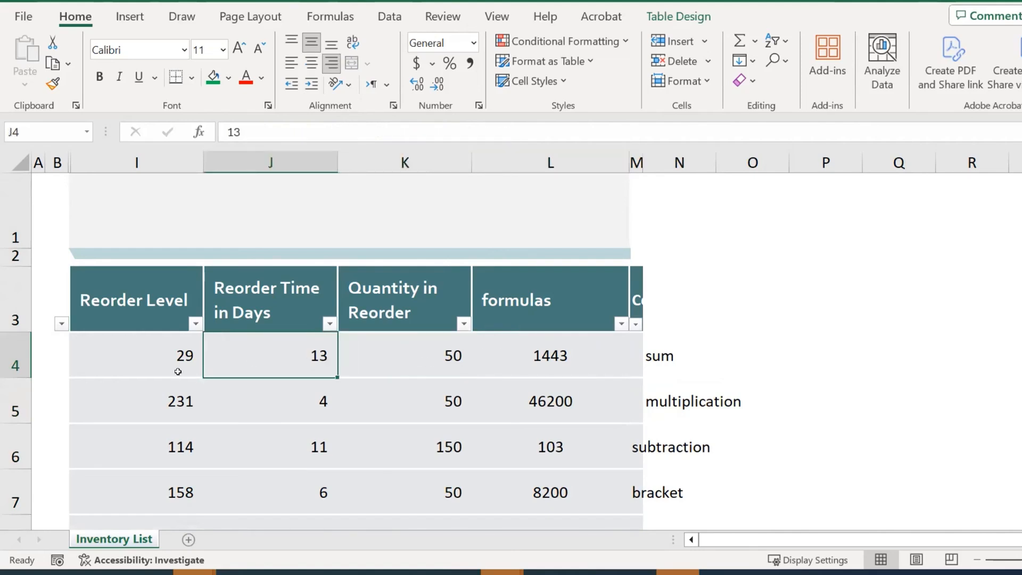
{"action": "left_click", "coordinate": [173, 356]}
{"action": "left_click", "coordinate": [573, 358]}
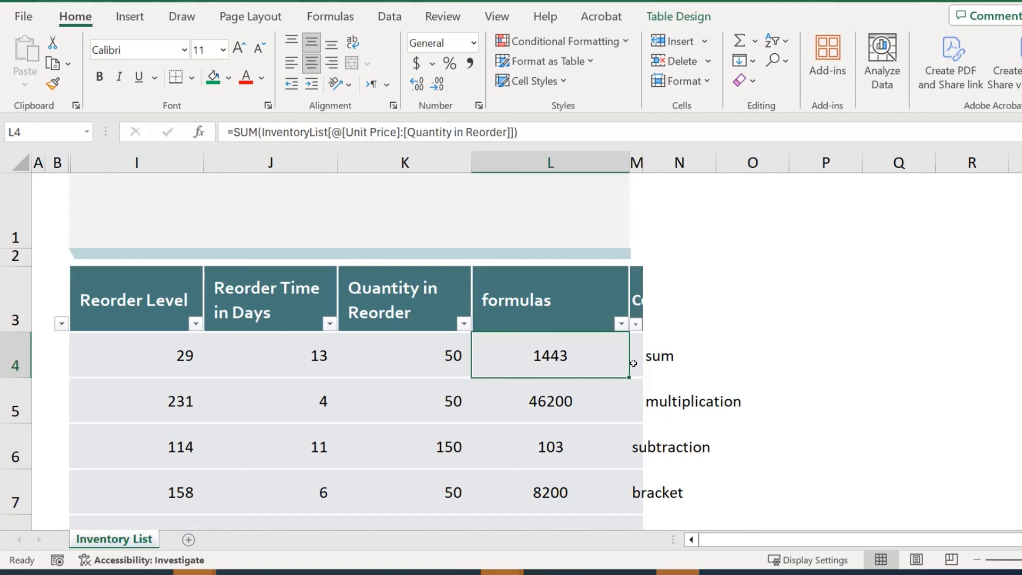
Start a new L4 formula adding row 4's Reorder Level and Reorder Time in Days
{"action": "double_click", "coordinate": [584, 355]}
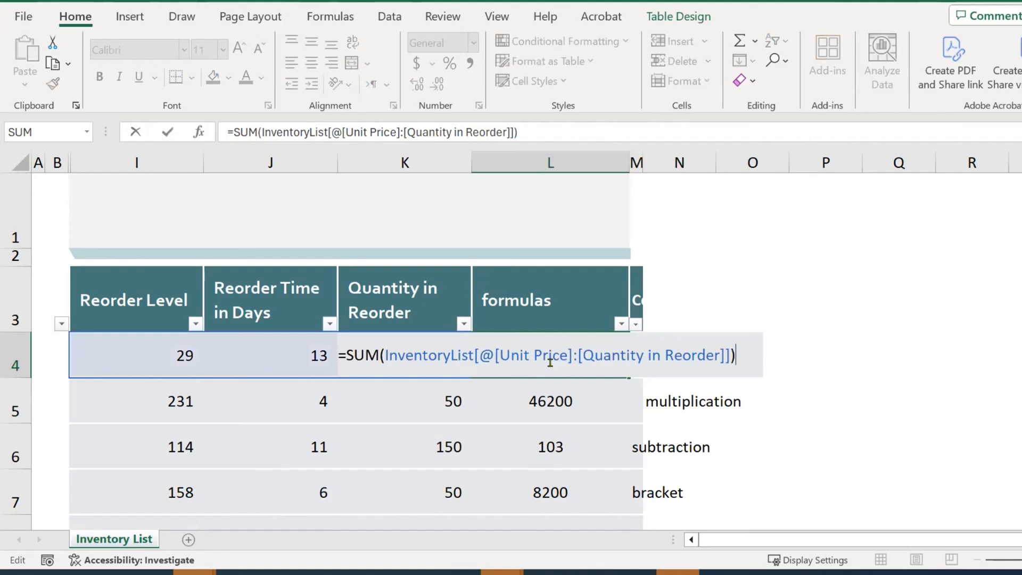
{"action": "key", "text": "Escape"}
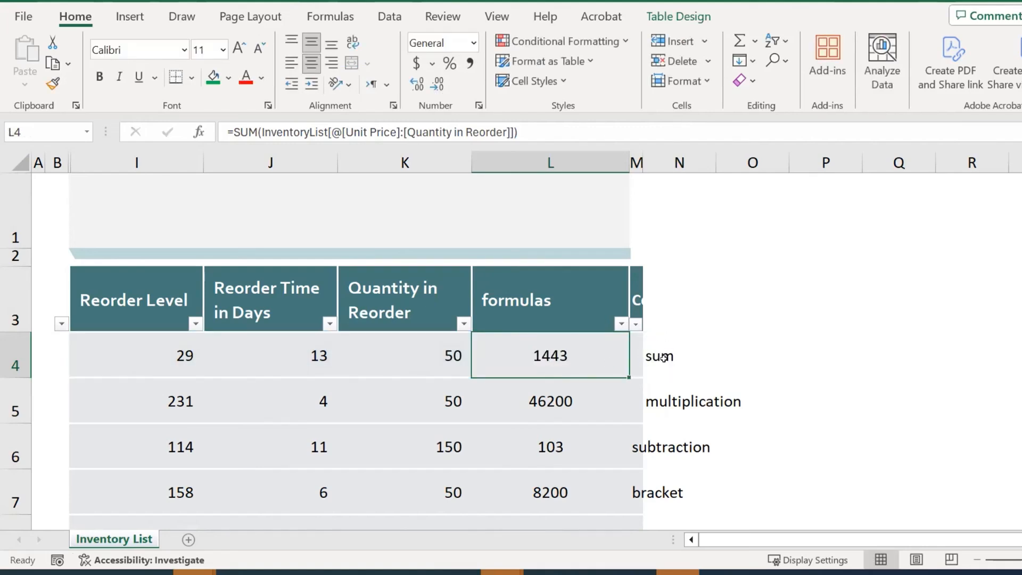
{"action": "type", "text": "="}
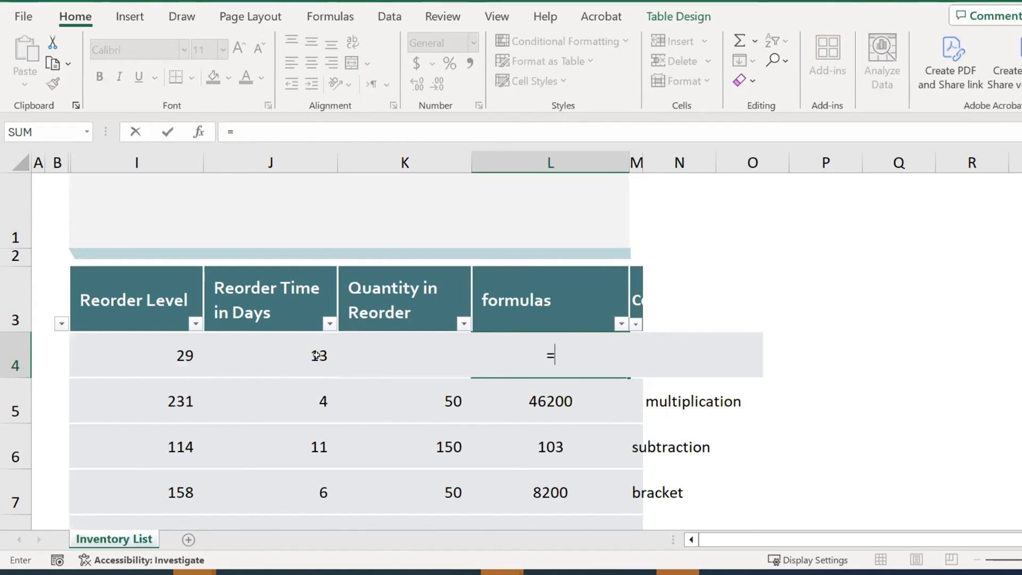
{"action": "left_click", "coordinate": [172, 353]}
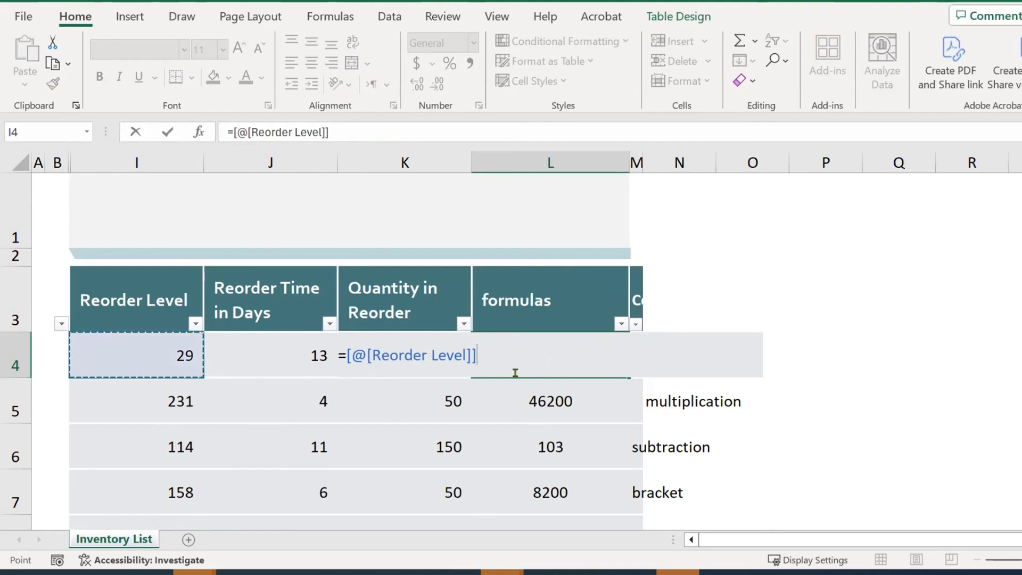
{"action": "type", "text": "+"}
{"action": "left_click", "coordinate": [267, 347]}
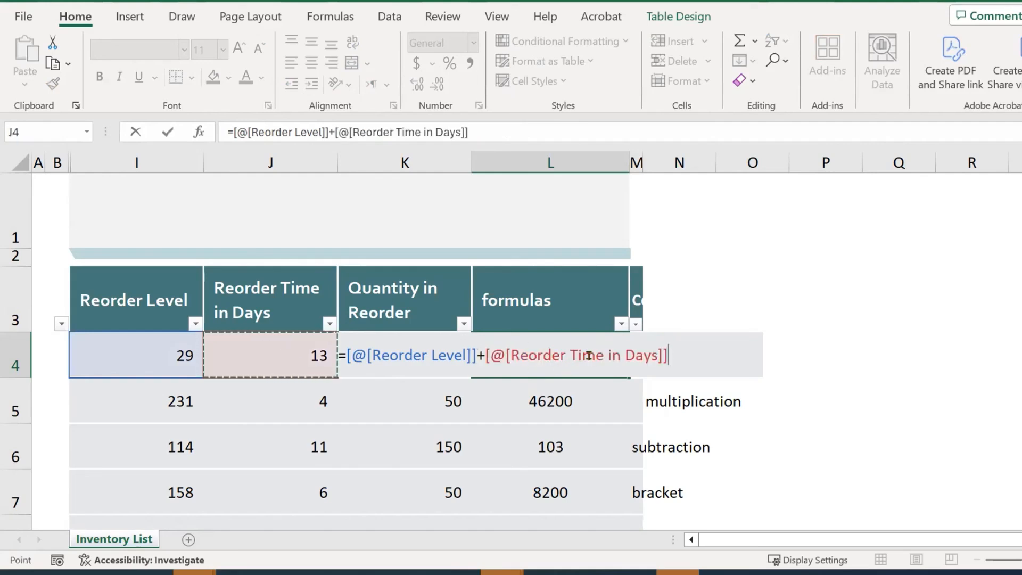
{"action": "type", "text": "+"}
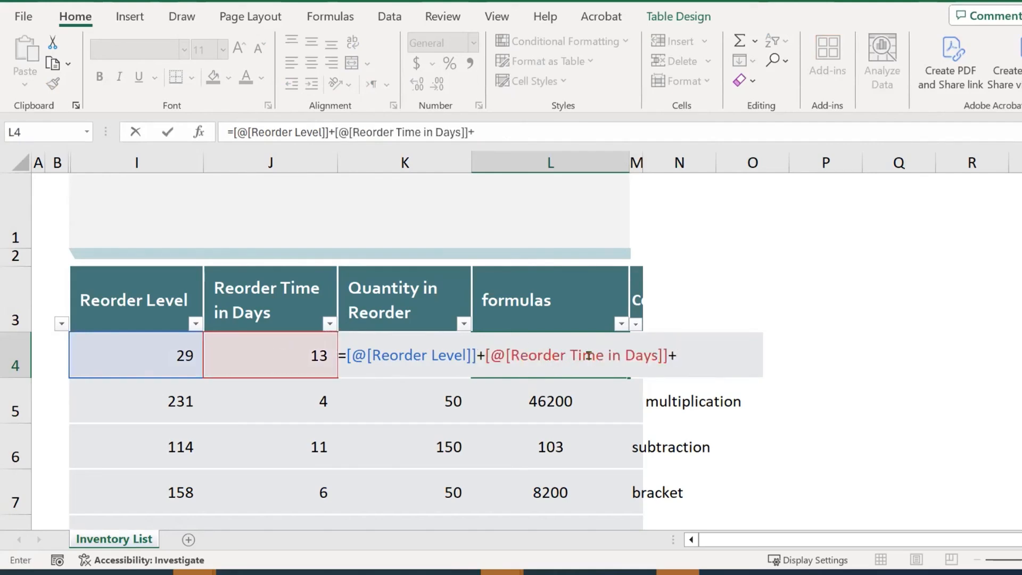
Inspect the Reorder Level reference, then cancel the incomplete formula so L4 keeps 1443
{"action": "left_click", "coordinate": [415, 341]}
{"action": "double_click", "coordinate": [410, 347]}
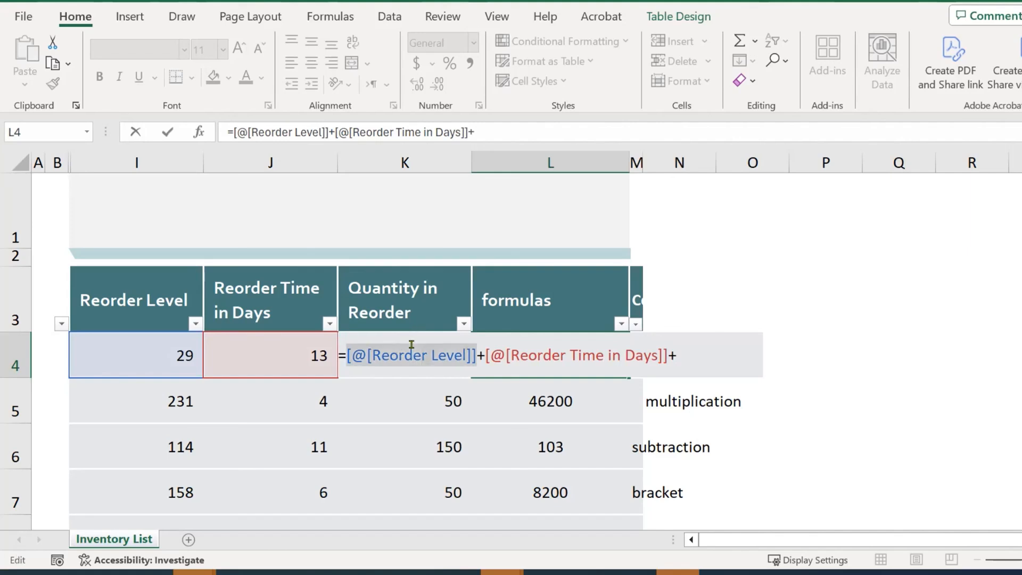
{"action": "left_click", "coordinate": [403, 336]}
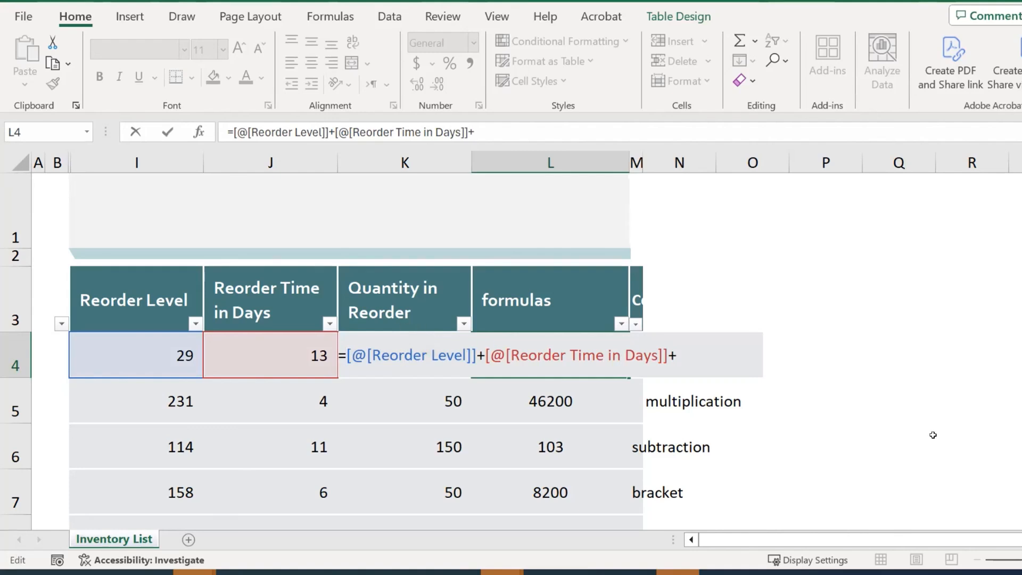
{"action": "key", "text": "Return"}
{"action": "key", "text": "Escape"}
{"action": "key", "text": "Escape"}
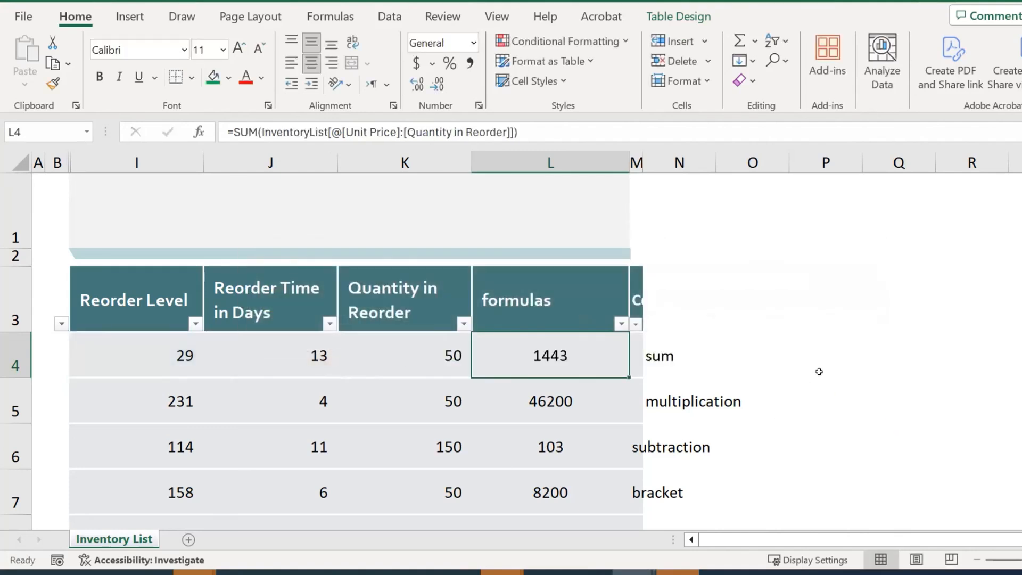
{"action": "left_click", "coordinate": [865, 366]}
Widen column L and enter an L4 formula summing Reorder Level, Reorder Time in Days and Quantity in Reorder (92)
{"action": "left_click", "coordinate": [575, 352]}
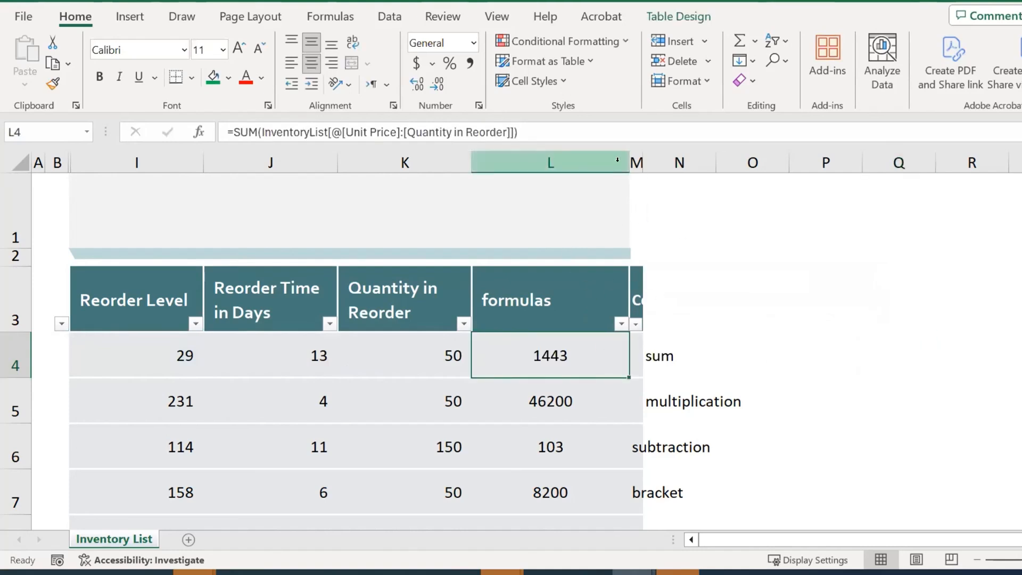
{"action": "left_click_drag", "start_coordinate": [625, 158], "coordinate": [988, 208]}
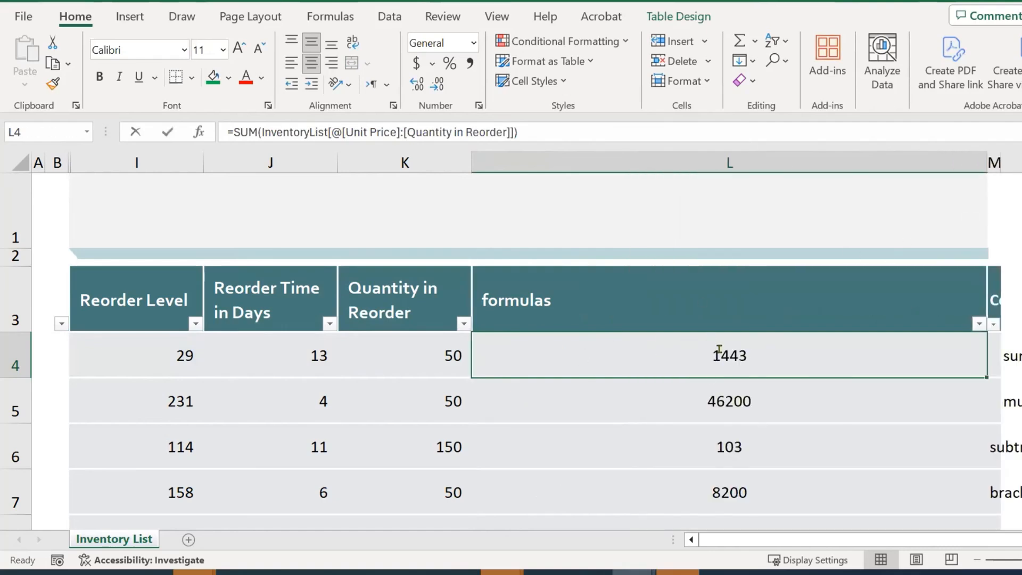
{"action": "type", "text": "="}
{"action": "left_click", "coordinate": [180, 356]}
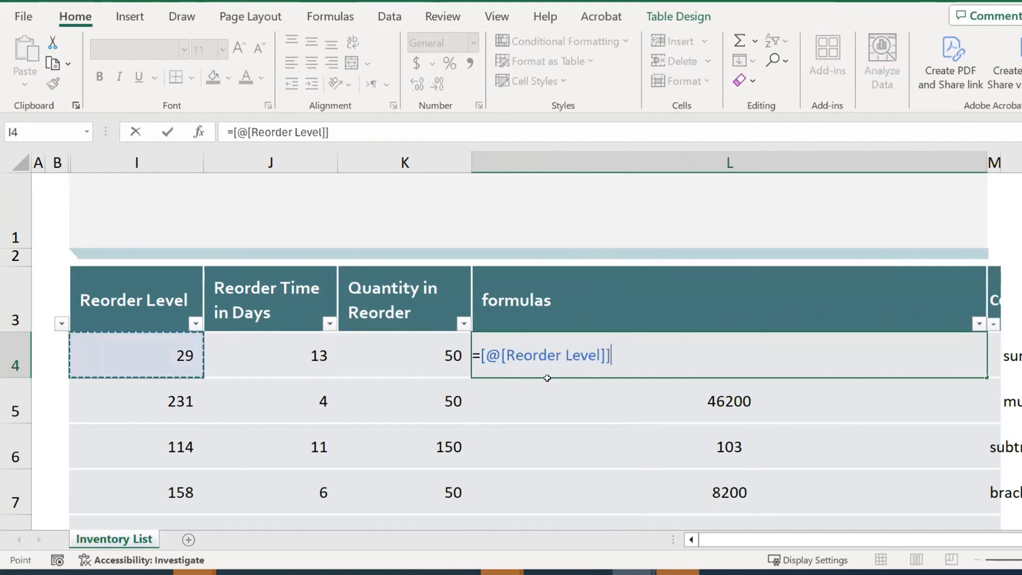
{"action": "type", "text": "+"}
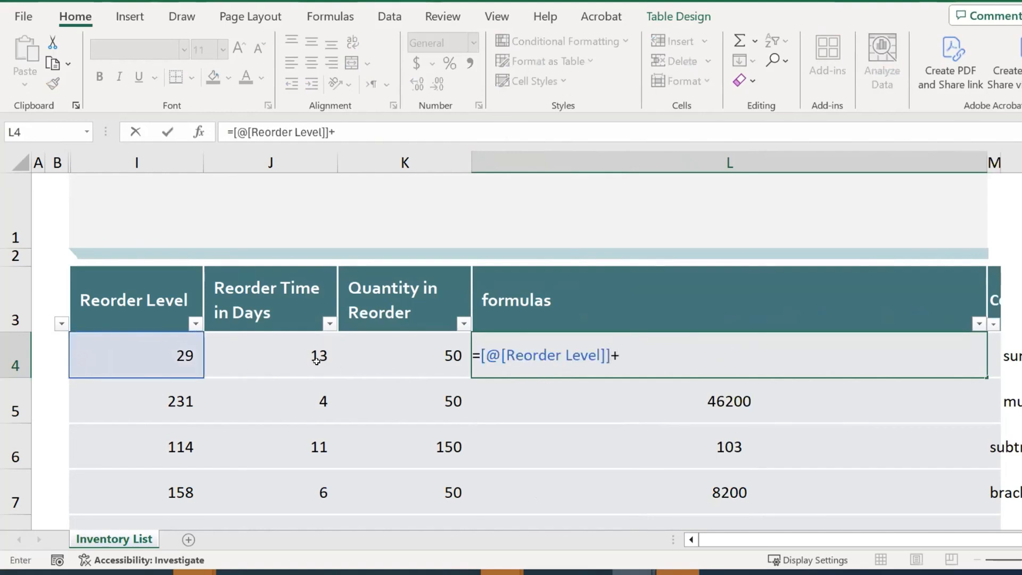
{"action": "left_click", "coordinate": [315, 360]}
{"action": "type", "text": "+"}
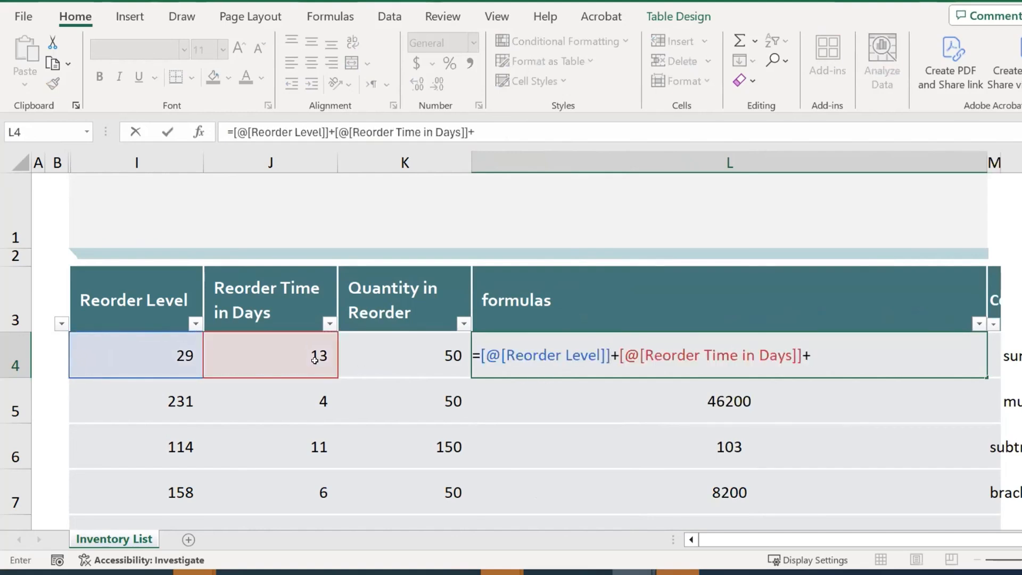
{"action": "left_click", "coordinate": [382, 342]}
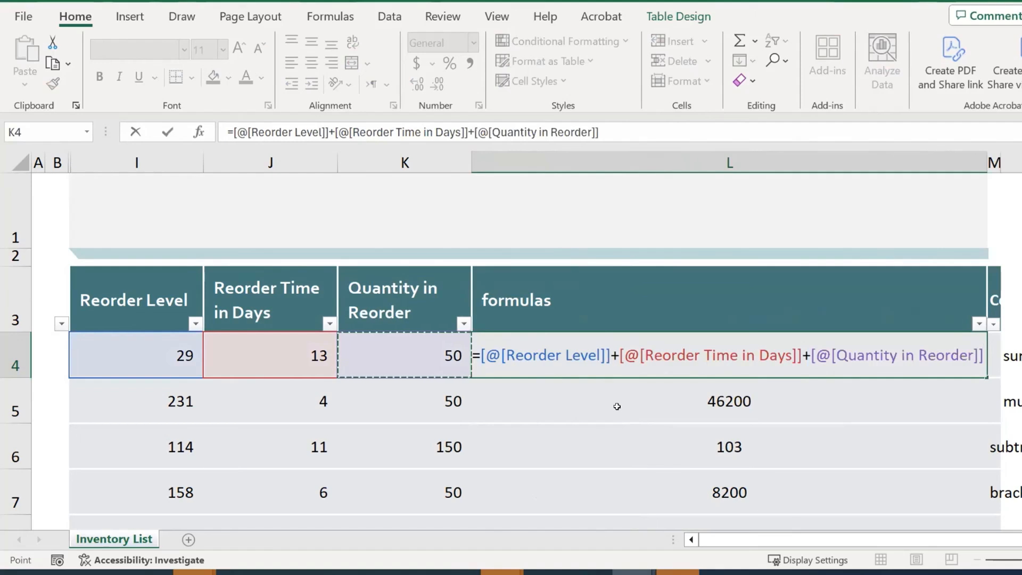
{"action": "key", "text": "Return"}
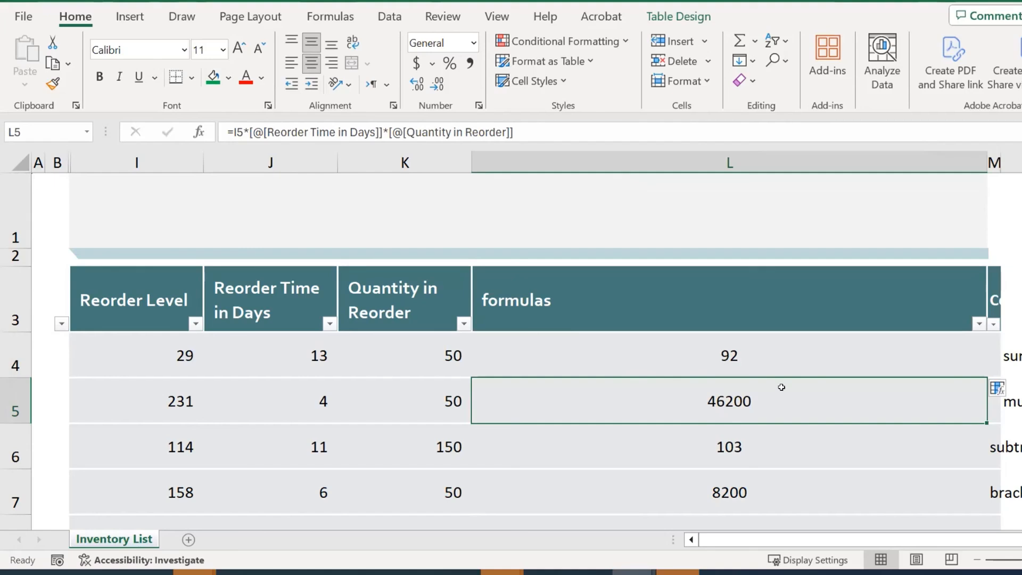
AutoFit column L and select L4 to show its 92 formula
{"action": "double_click", "coordinate": [988, 162]}
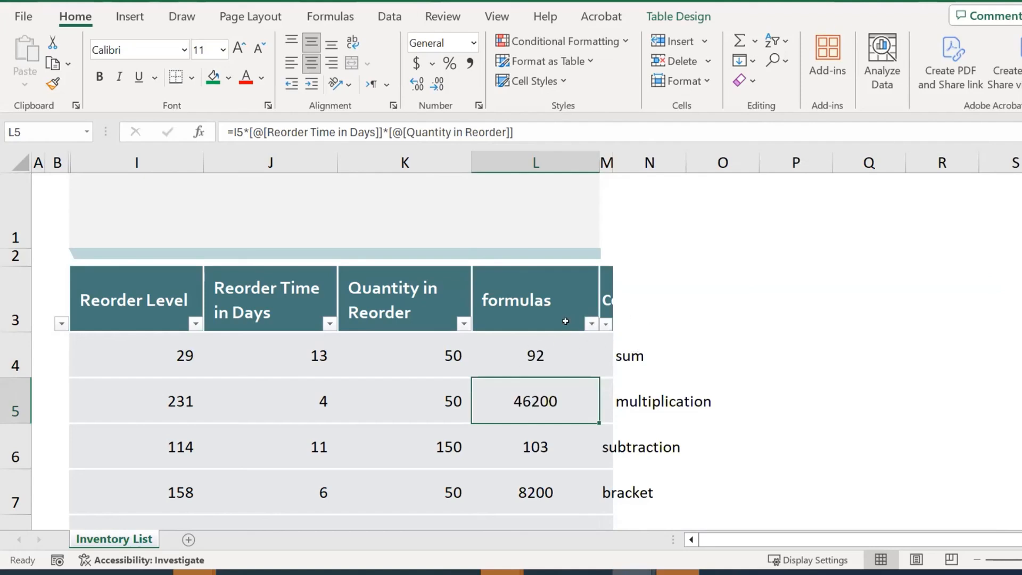
{"action": "left_click", "coordinate": [546, 344]}
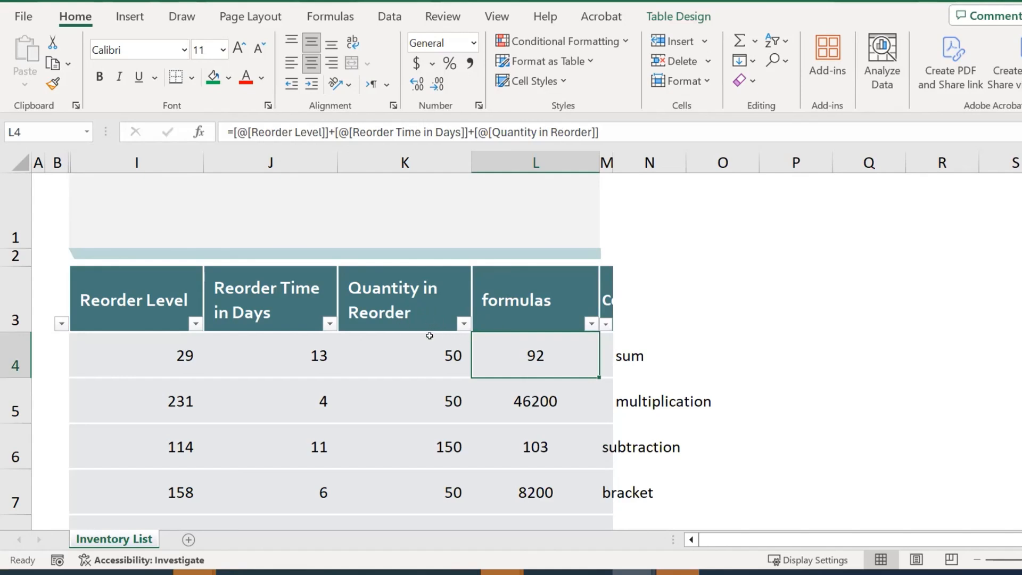
{"action": "left_click", "coordinate": [397, 300]}
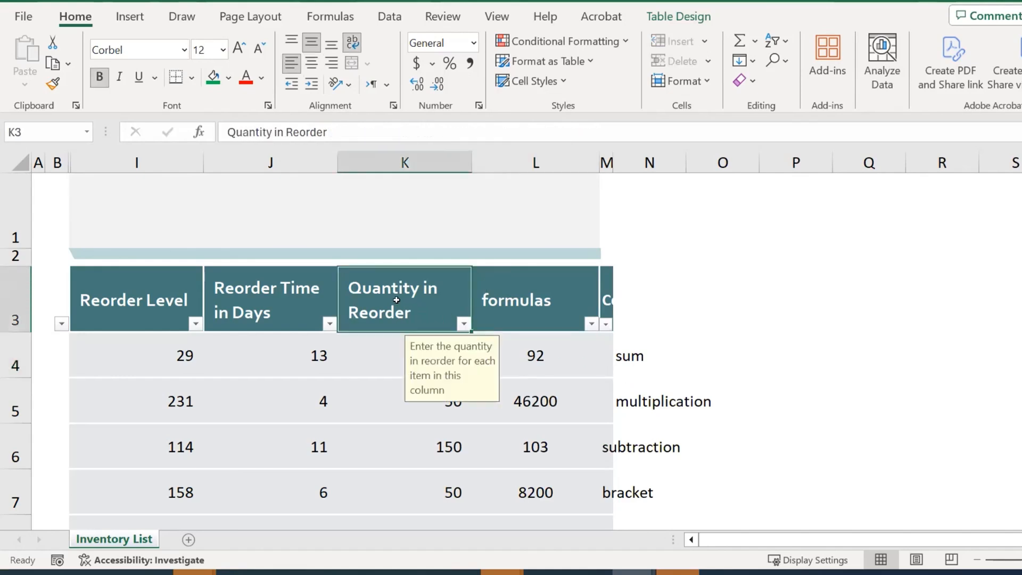
{"action": "double_click", "coordinate": [398, 299]}
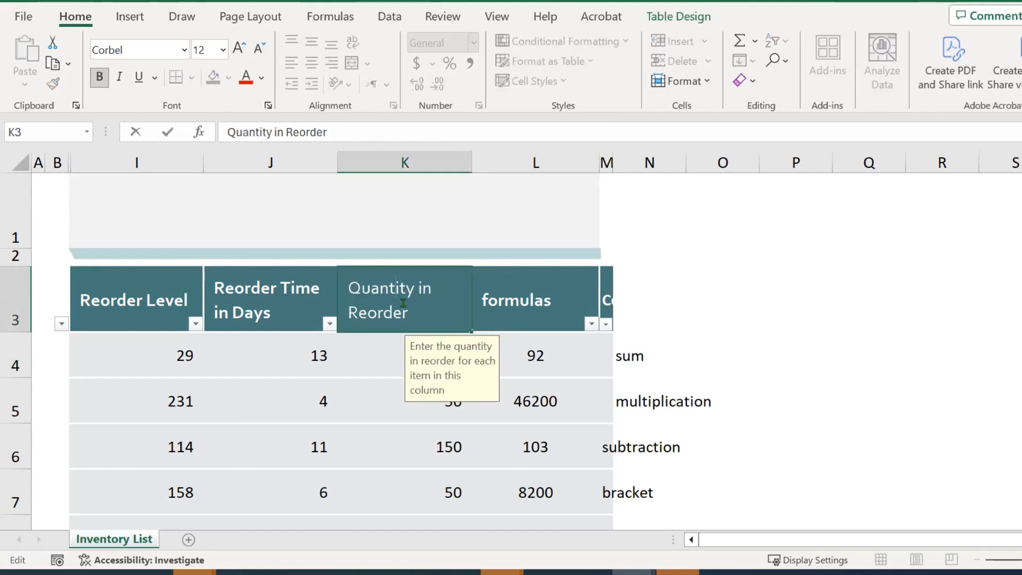
{"action": "left_click_drag", "start_coordinate": [414, 308], "coordinate": [347, 293]}
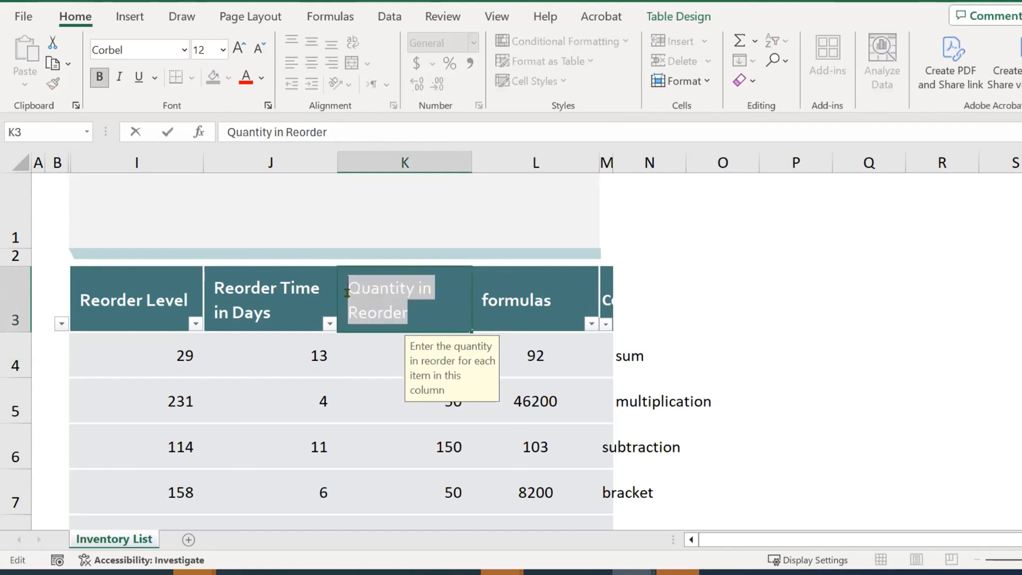
{"action": "left_click", "coordinate": [803, 355]}
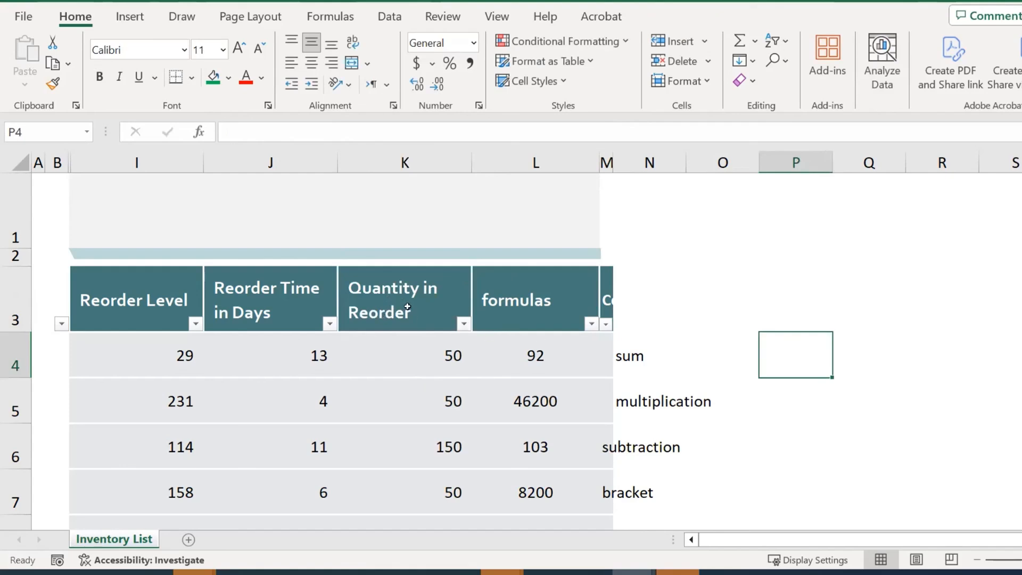
{"action": "left_click", "coordinate": [878, 356]}
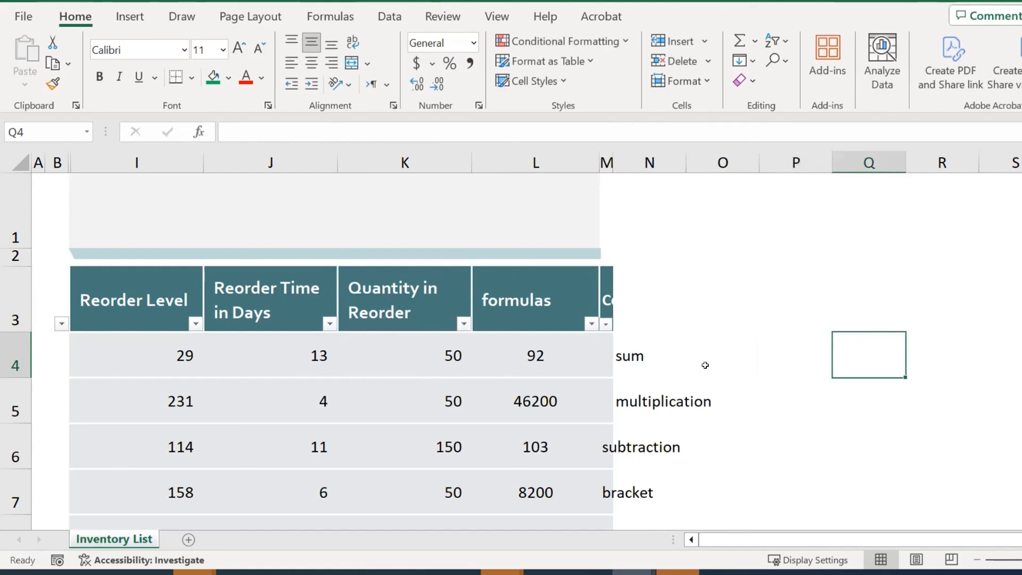
{"action": "left_click", "coordinate": [530, 355]}
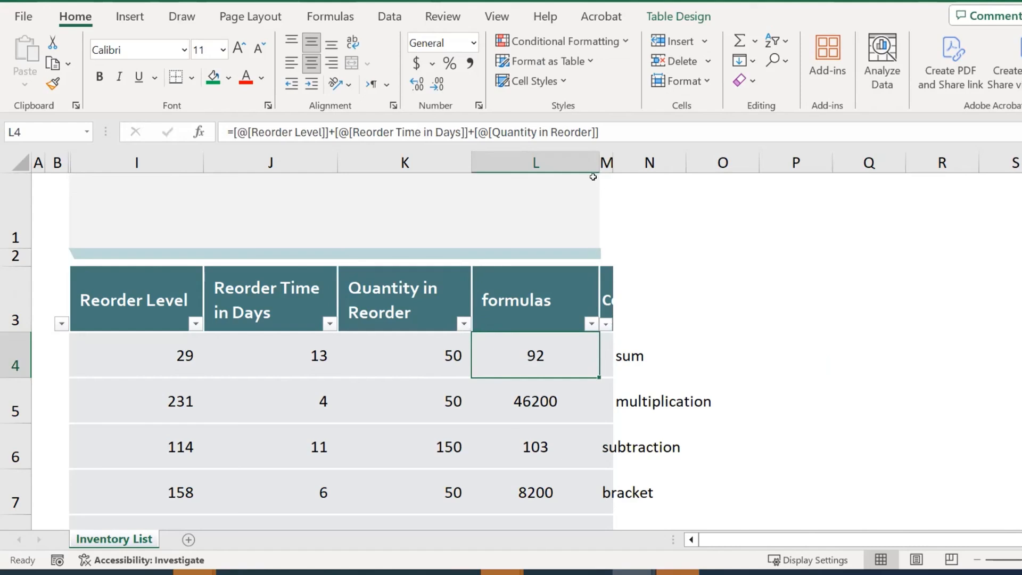
{"action": "left_click_drag", "start_coordinate": [599, 163], "coordinate": [931, 191]}
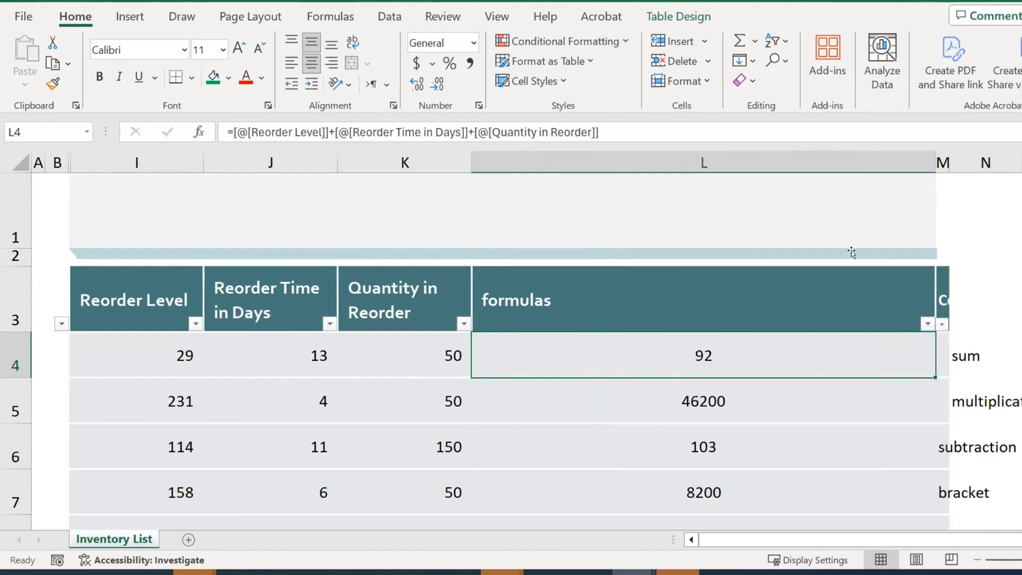
{"action": "left_click_drag", "start_coordinate": [934, 162], "coordinate": [621, 161]}
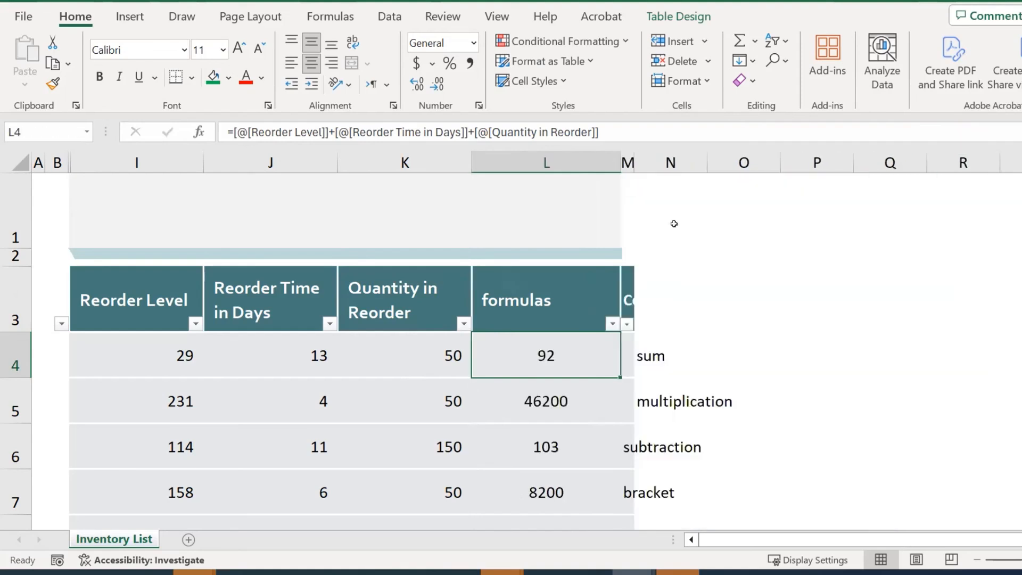